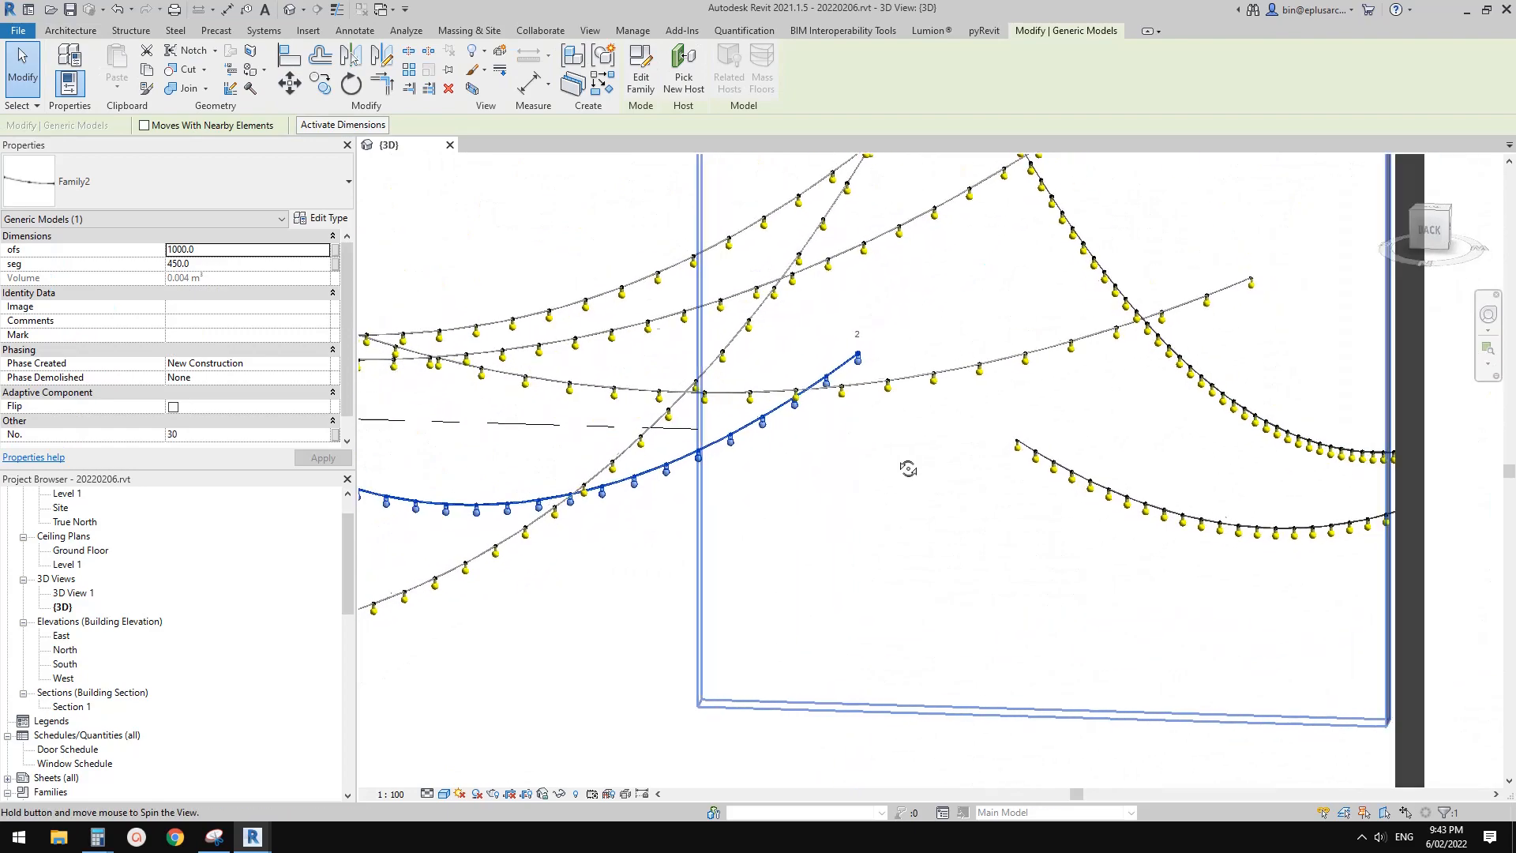
Close the project's 3D view and create a new family from the Metric Generic Model Adaptive.rft template
{"action": "left_click", "coordinate": [632, 402]}
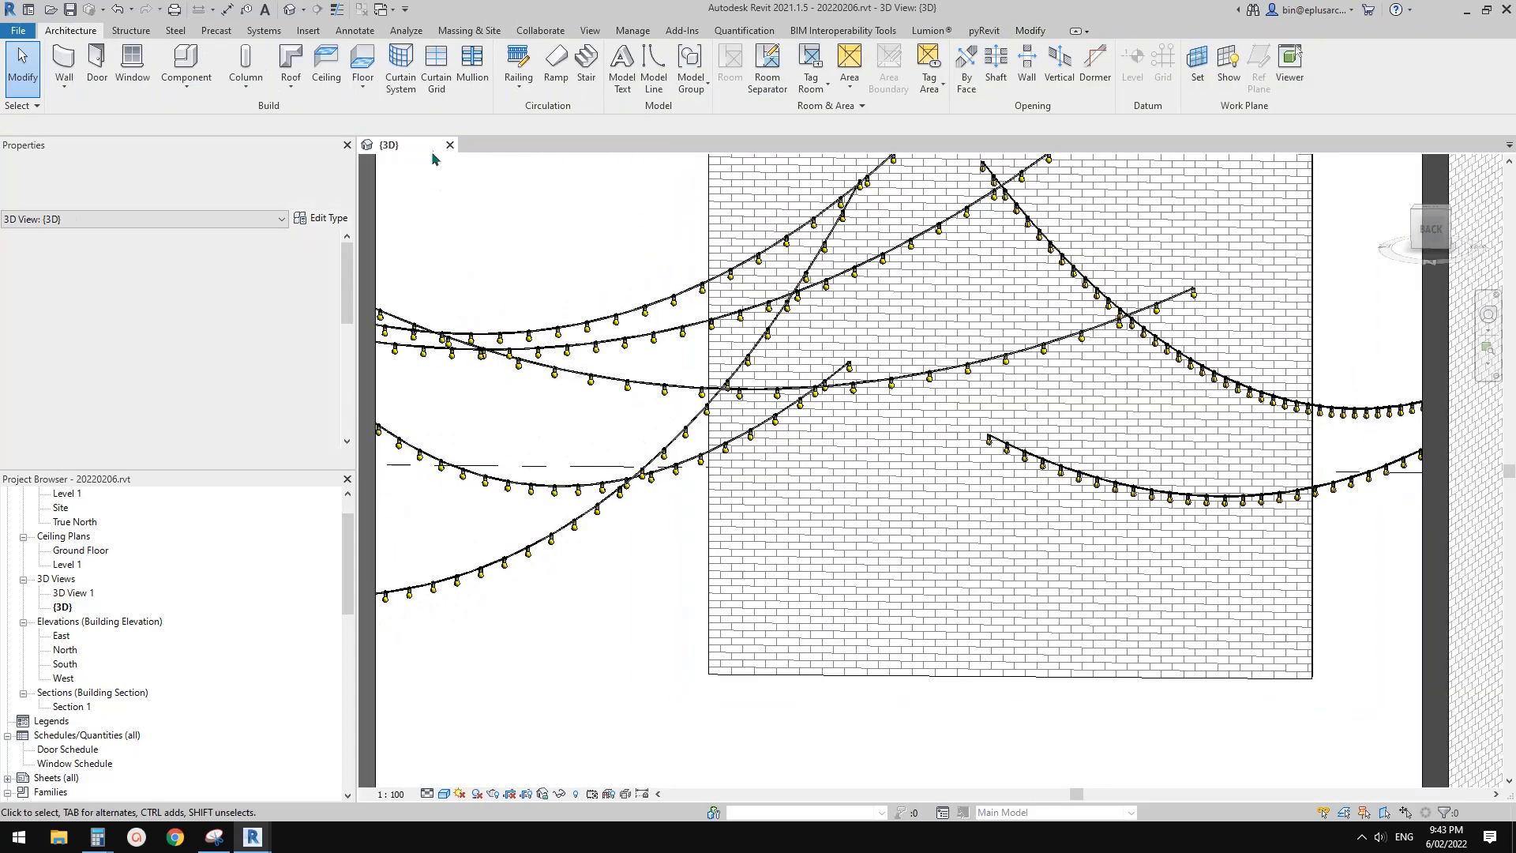
{"action": "left_click", "coordinate": [451, 146]}
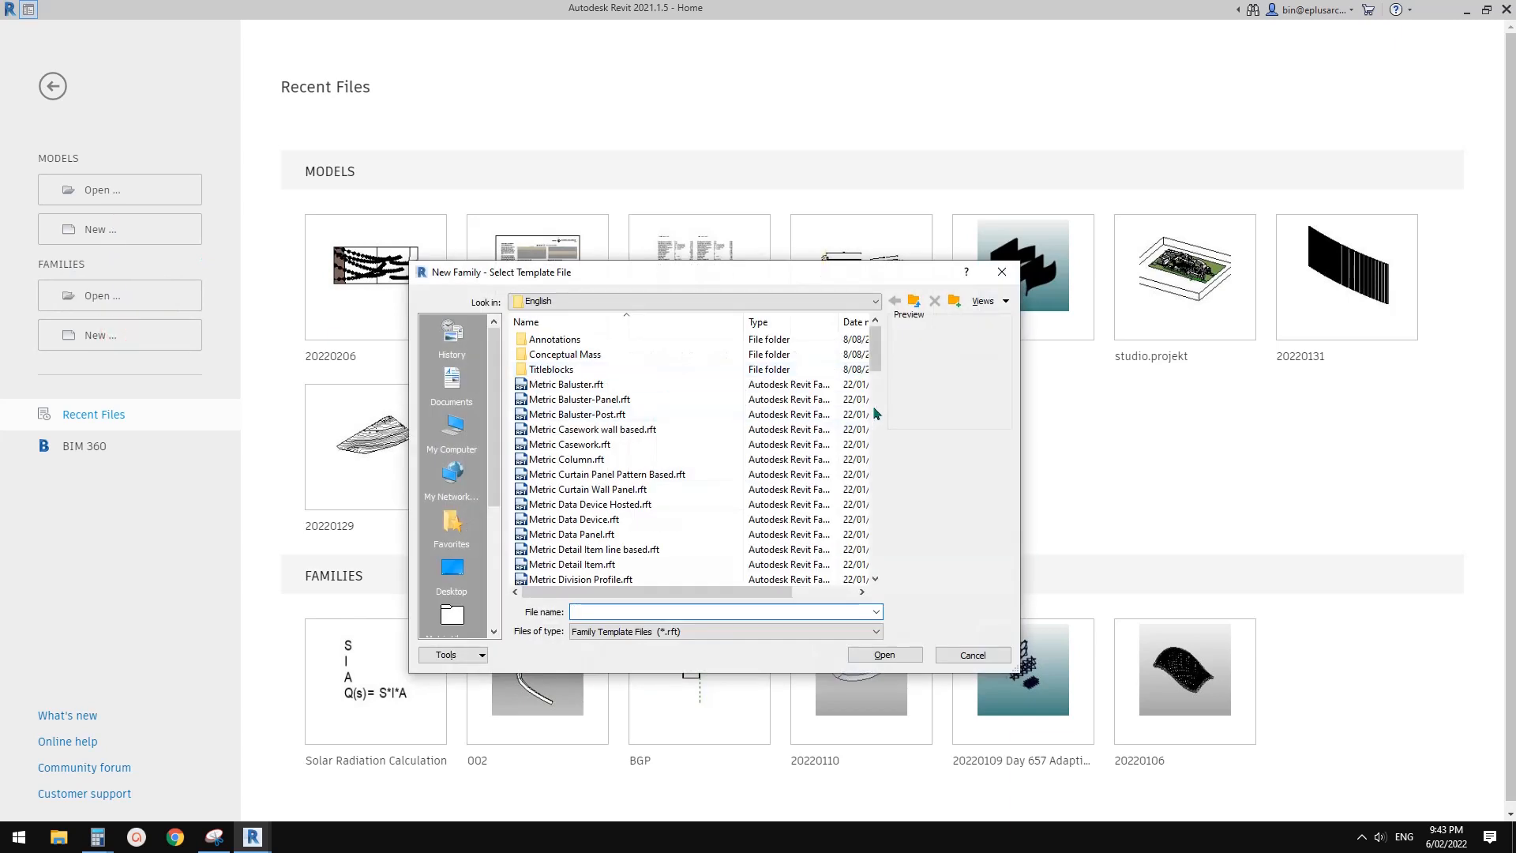
{"action": "left_click_drag", "start_coordinate": [875, 334], "coordinate": [875, 405]}
{"action": "left_click", "coordinate": [650, 401]}
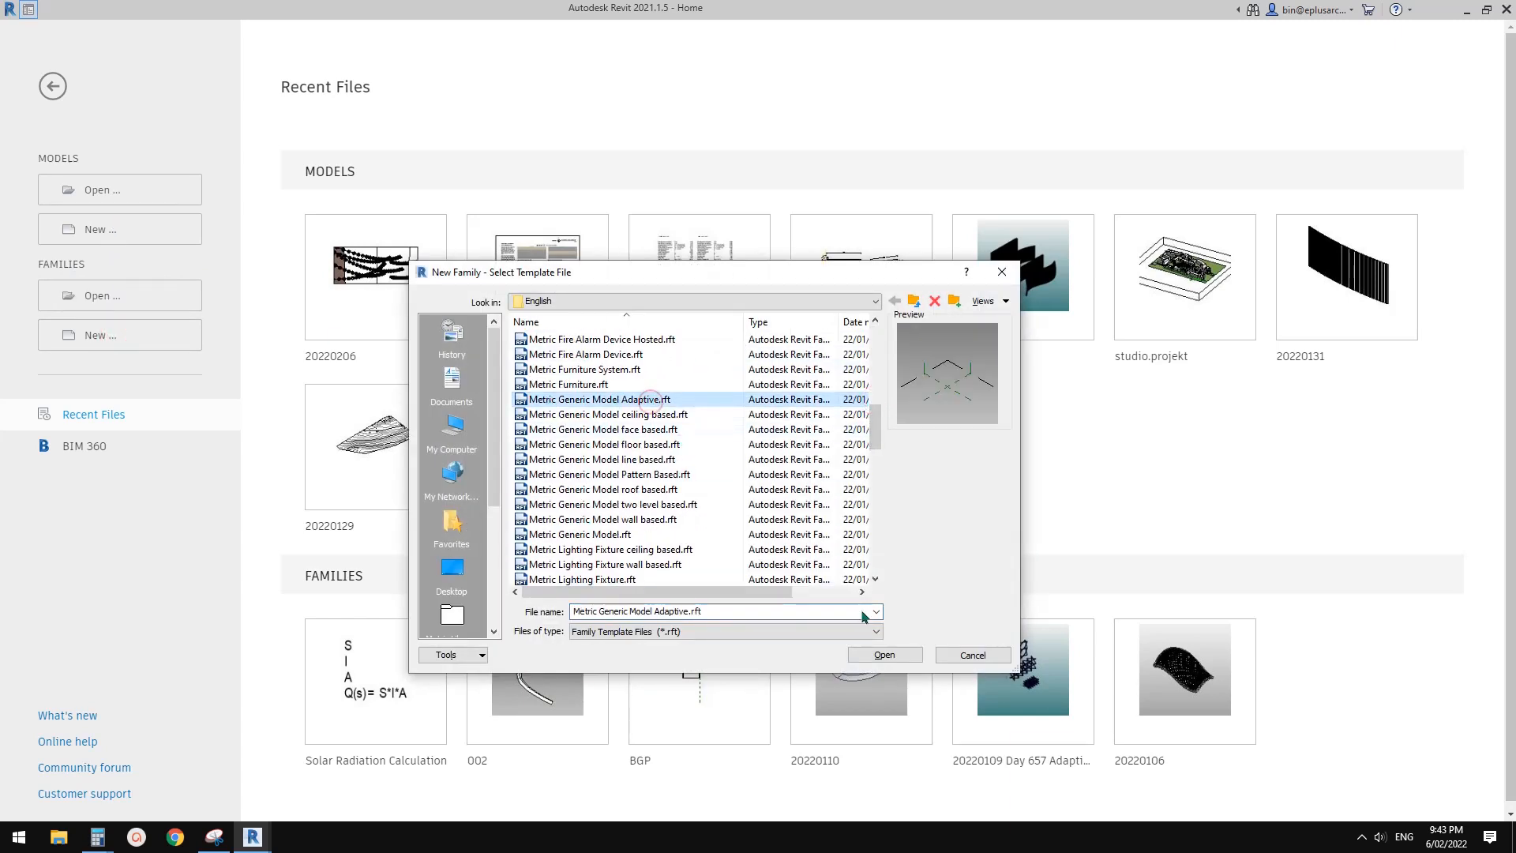
{"action": "left_click", "coordinate": [885, 654]}
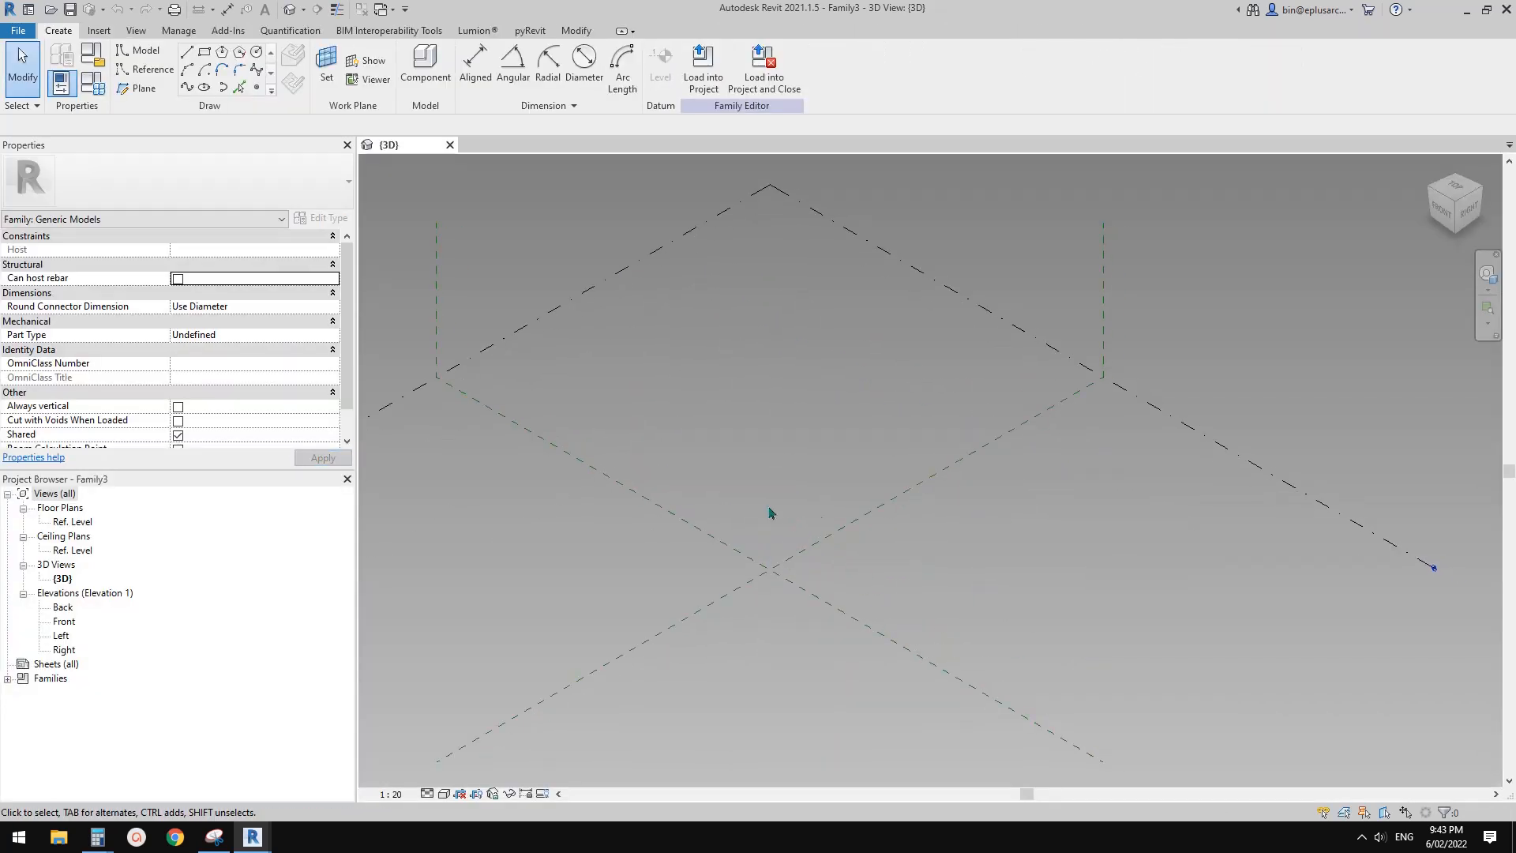
Place a reference point on the reference level near the centre and make it an adaptive placement point
{"action": "left_click", "coordinate": [259, 89]}
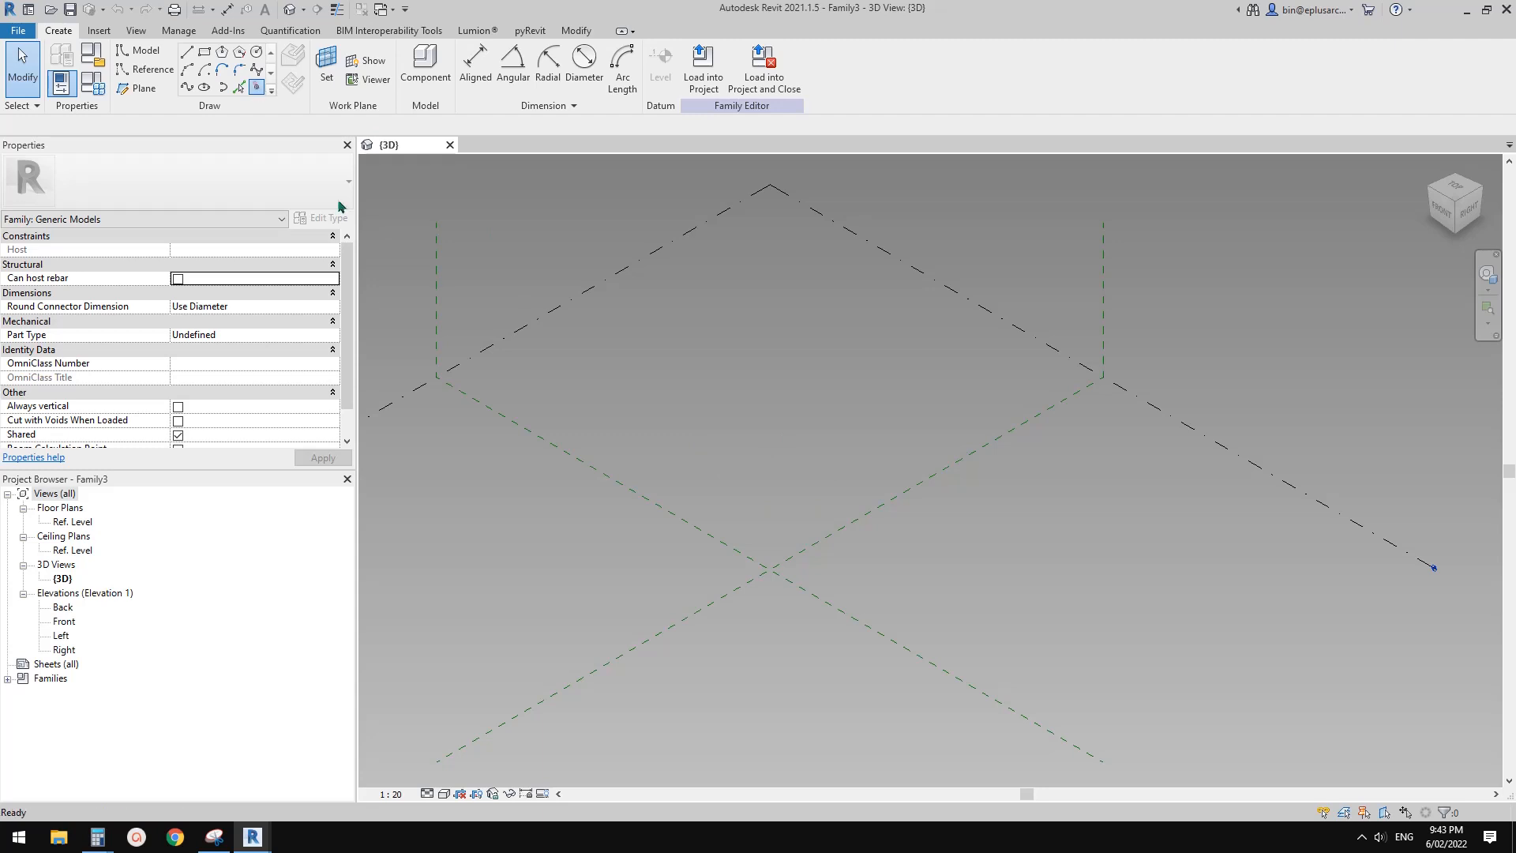
{"action": "left_click", "coordinate": [727, 479]}
{"action": "key", "text": "Escape"}
{"action": "left_click", "coordinate": [728, 479]}
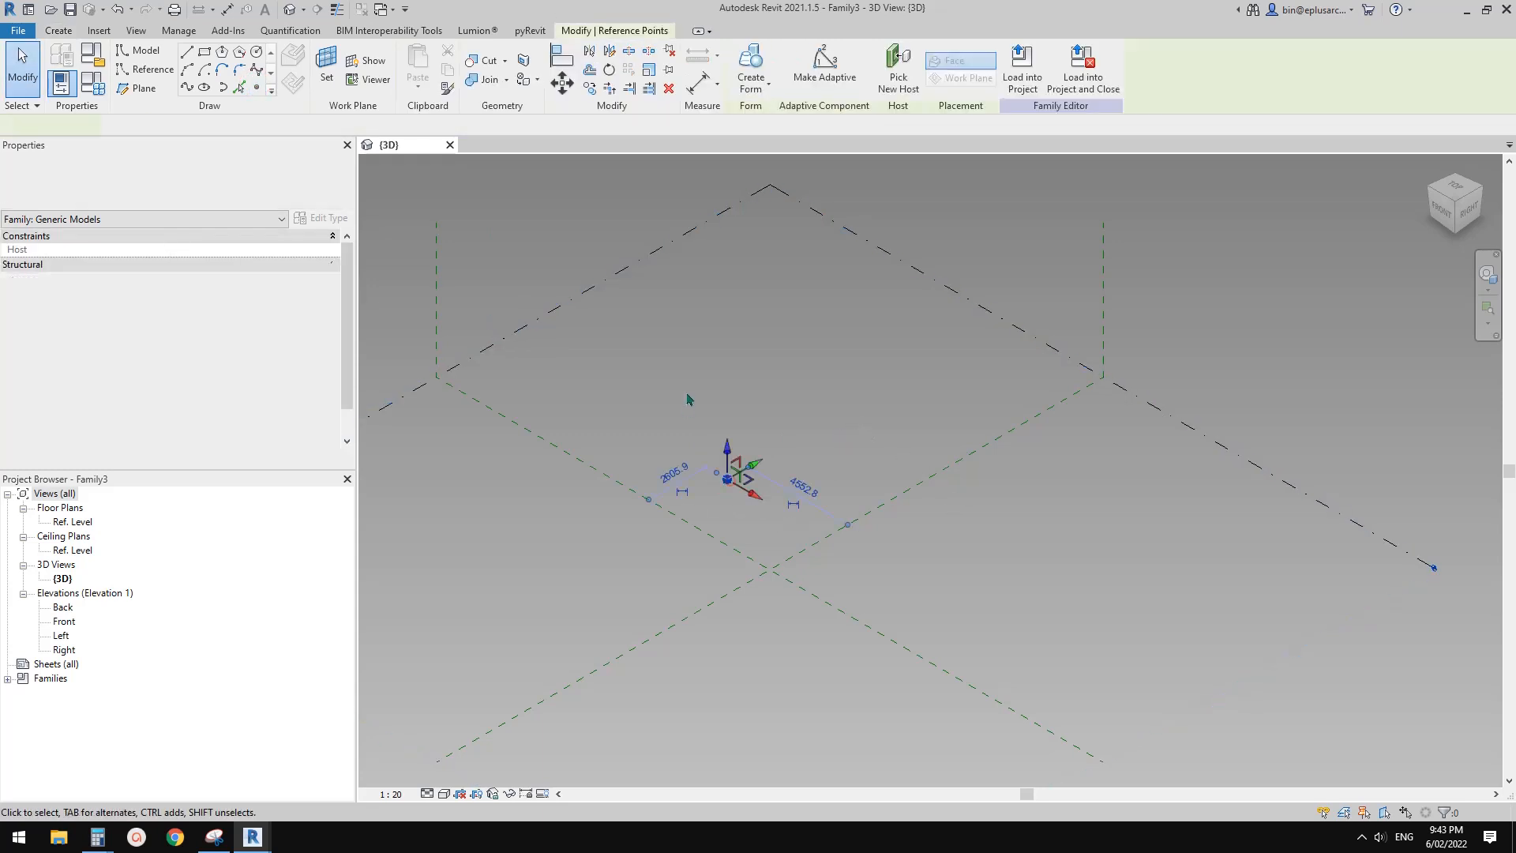
{"action": "left_click", "coordinate": [824, 67]}
{"action": "key", "text": "Escape"}
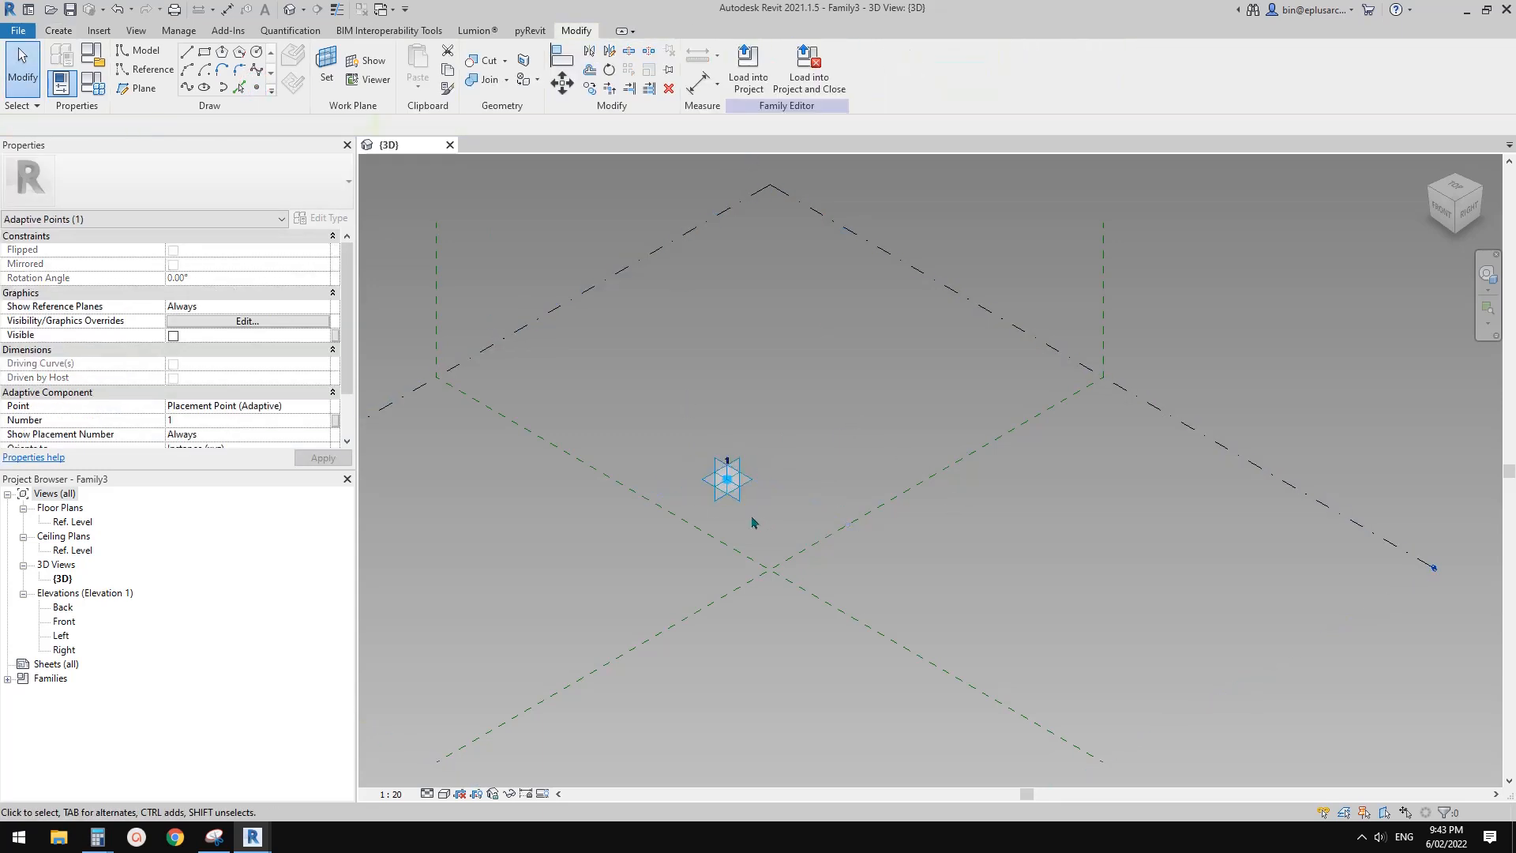
Set the scale of the 3D view to 1:1
{"action": "scroll", "coordinate": [742, 478], "scroll_direction": "up", "scroll_amount": 3}
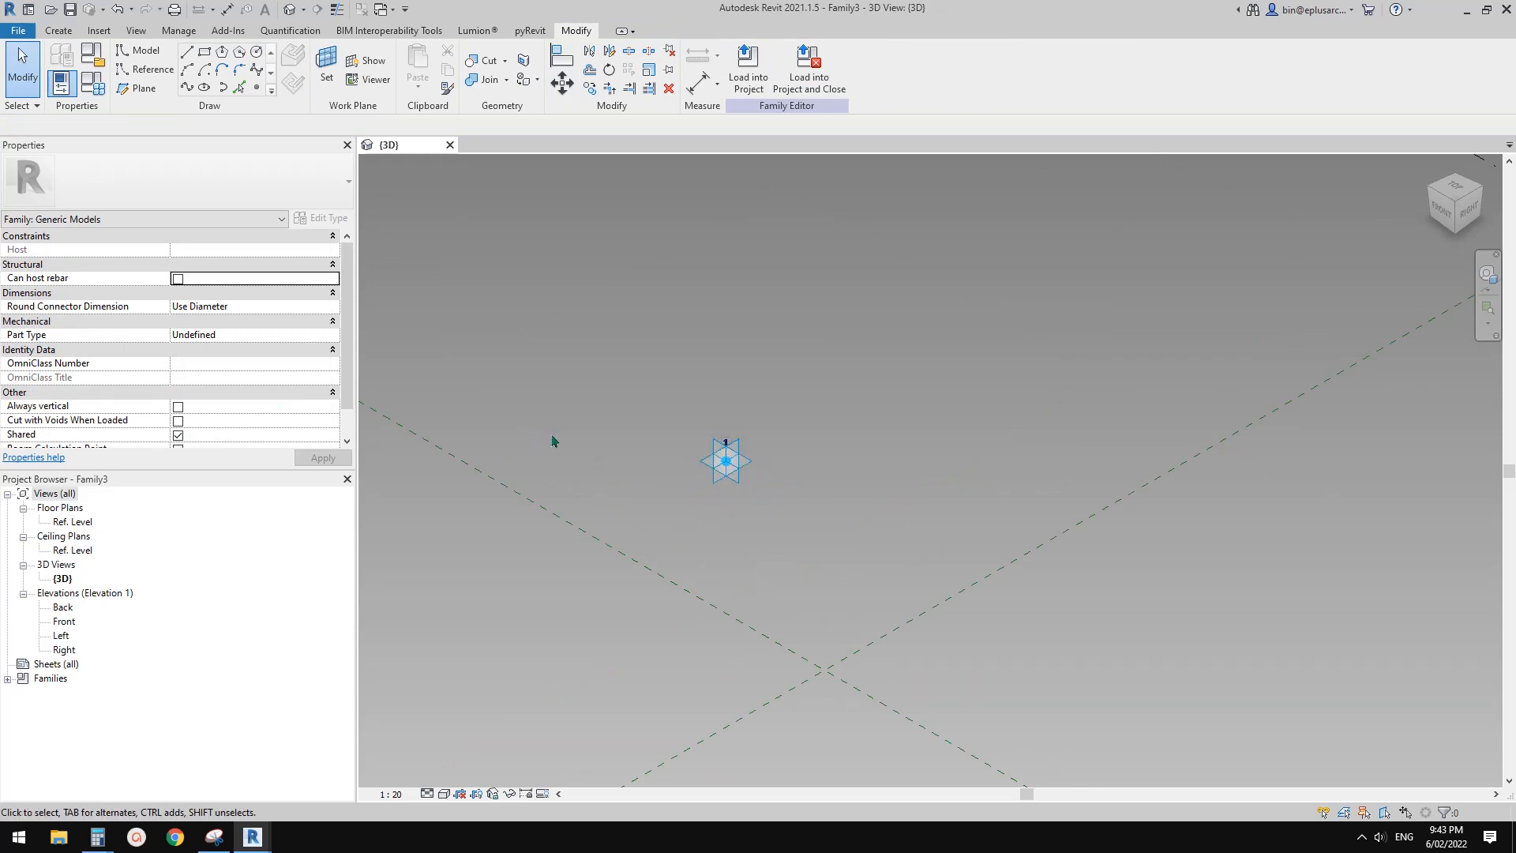
{"action": "middle_click_drag", "start_coordinate": [717, 503], "coordinate": [717, 551]}
{"action": "scroll", "coordinate": [649, 500], "scroll_direction": "down", "scroll_amount": 1}
{"action": "left_click", "coordinate": [662, 494]}
{"action": "left_click", "coordinate": [697, 524]}
{"action": "middle_click", "coordinate": [697, 525]}
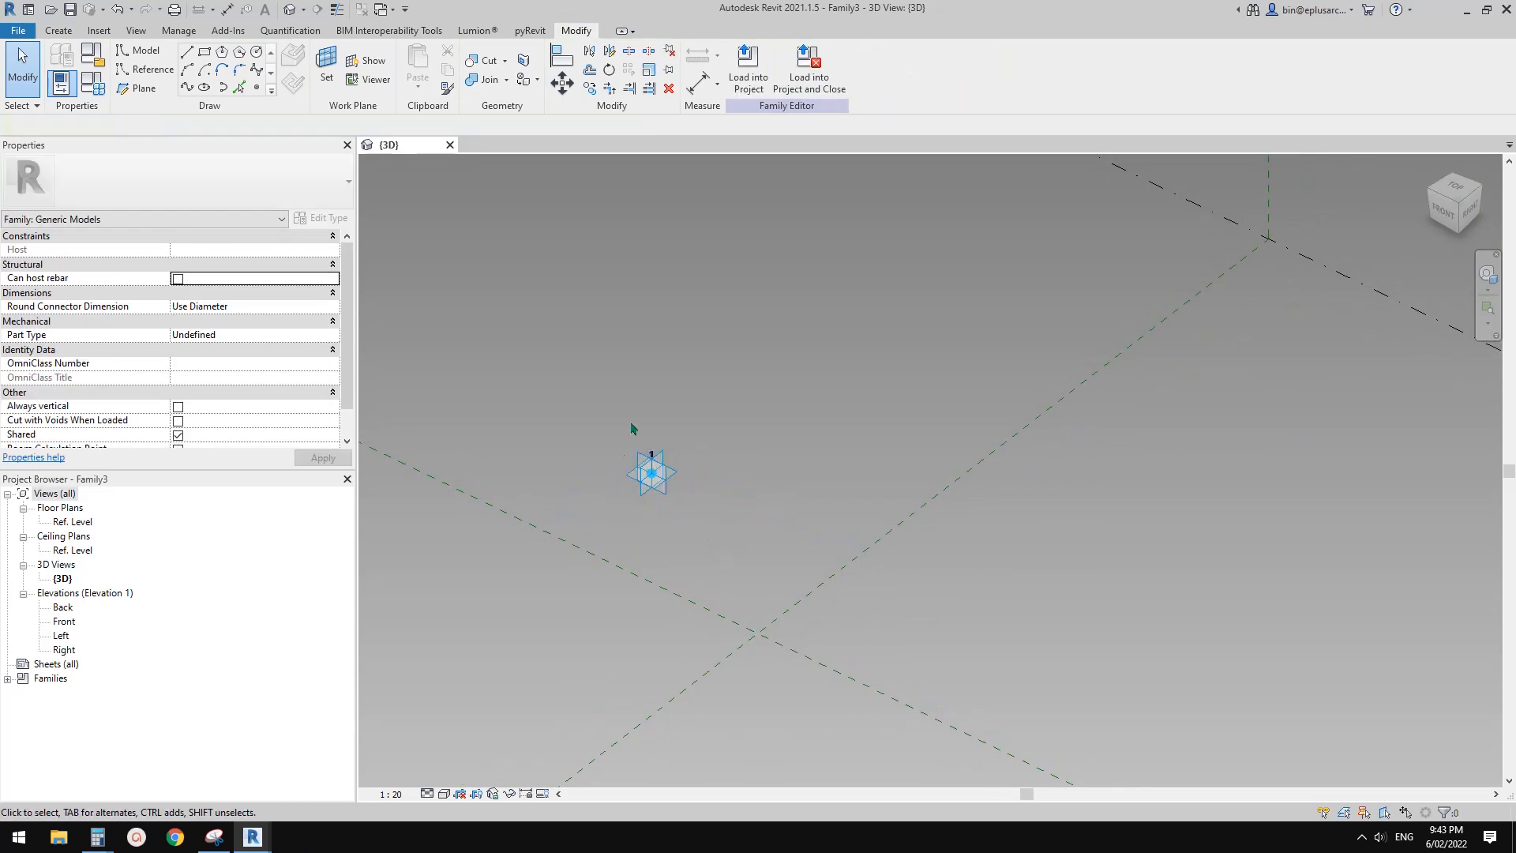
{"action": "left_click", "coordinate": [73, 32]}
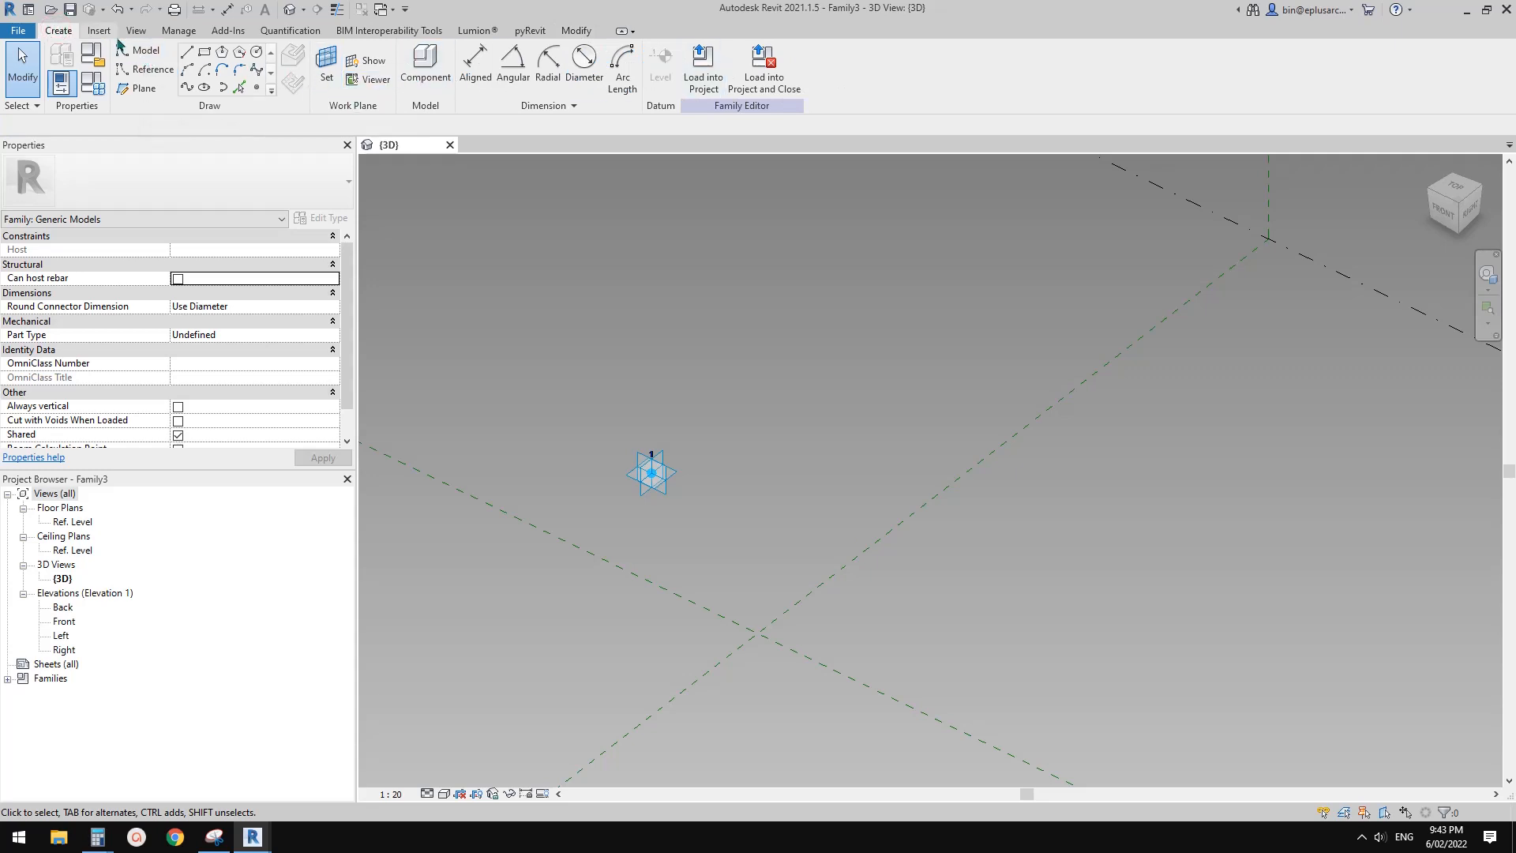
{"action": "mouse_move", "coordinate": [661, 511]}
{"action": "middle_mouse_down"}
{"action": "mouse_move", "coordinate": [650, 525]}
{"action": "mouse_move", "coordinate": [680, 528]}
{"action": "middle_mouse_up"}
{"action": "scroll", "coordinate": [650, 523], "scroll_direction": "up", "scroll_amount": 1}
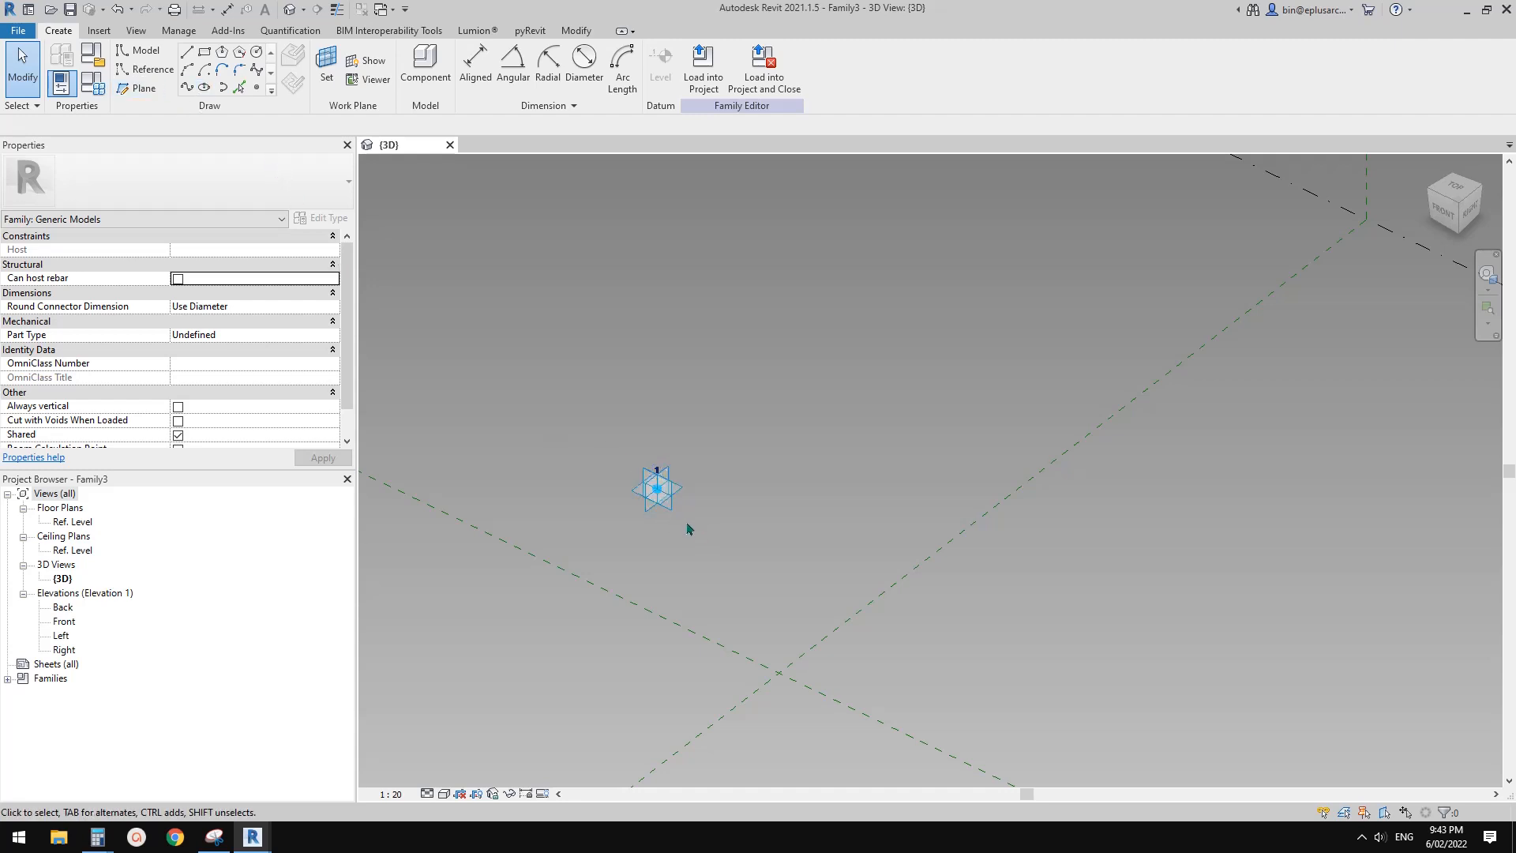
{"action": "middle_click_drag", "start_coordinate": [688, 529], "coordinate": [741, 518], "text": "shift"}
{"action": "left_click", "coordinate": [397, 795]}
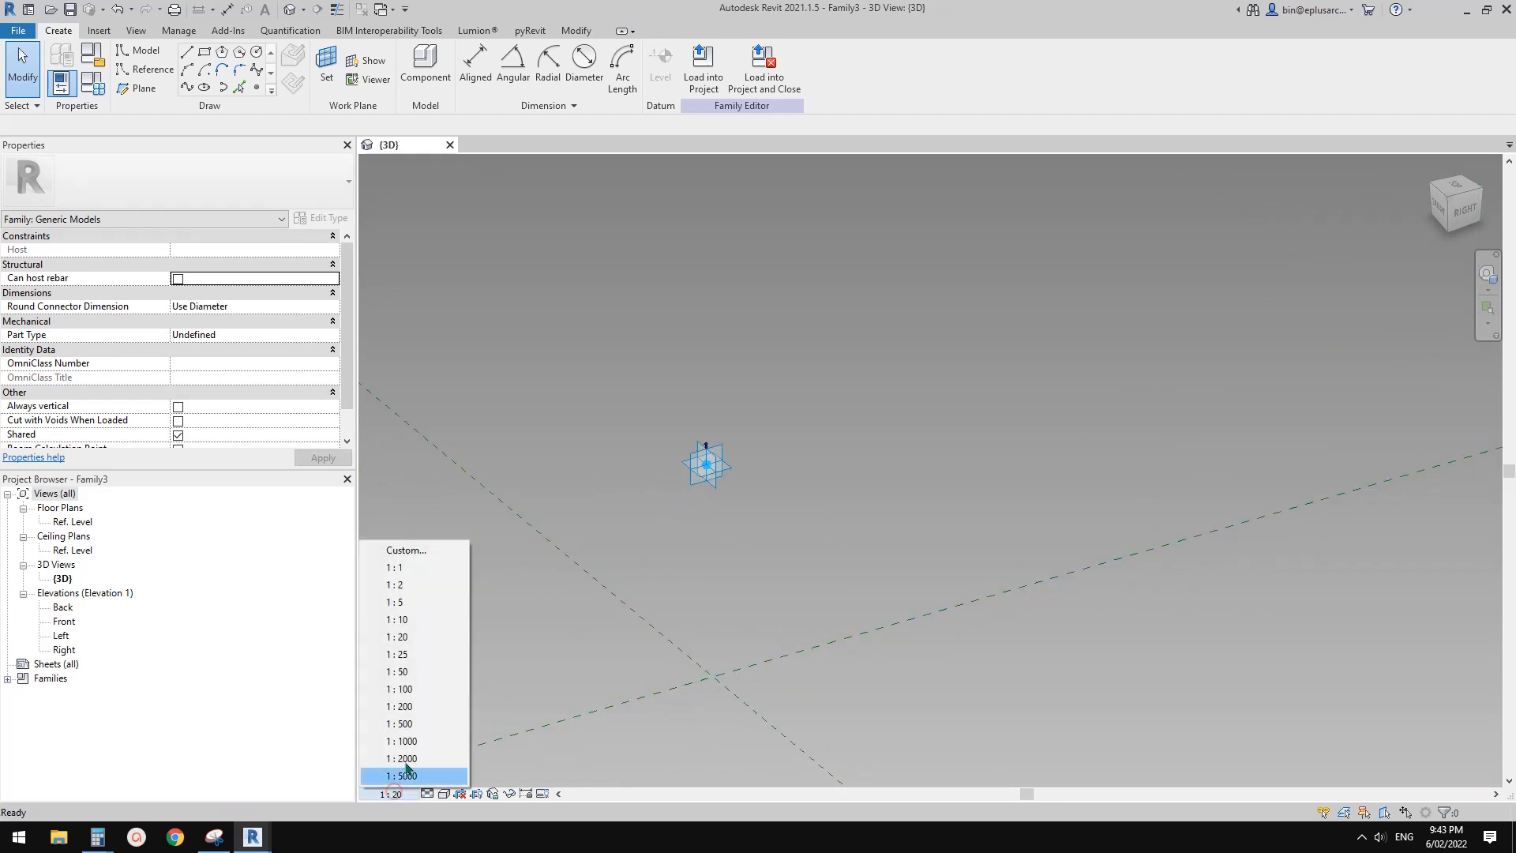
{"action": "left_click", "coordinate": [406, 565]}
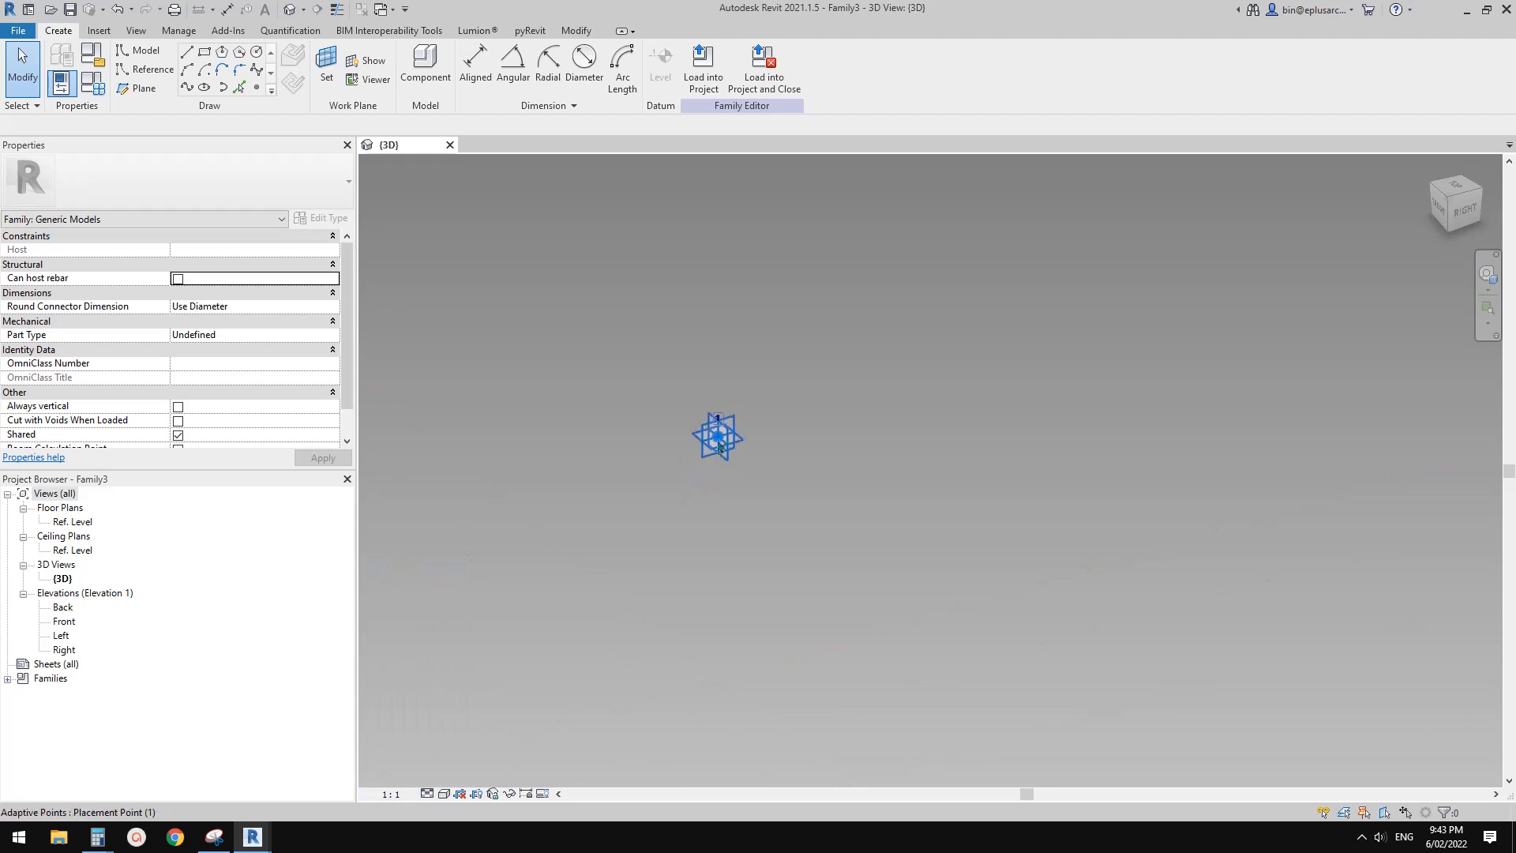
On a vertical plane of the adaptive point, draw chained reference lines about 15 mm horizontally from the point and about 25 mm straight down
{"action": "left_click", "coordinate": [143, 70]}
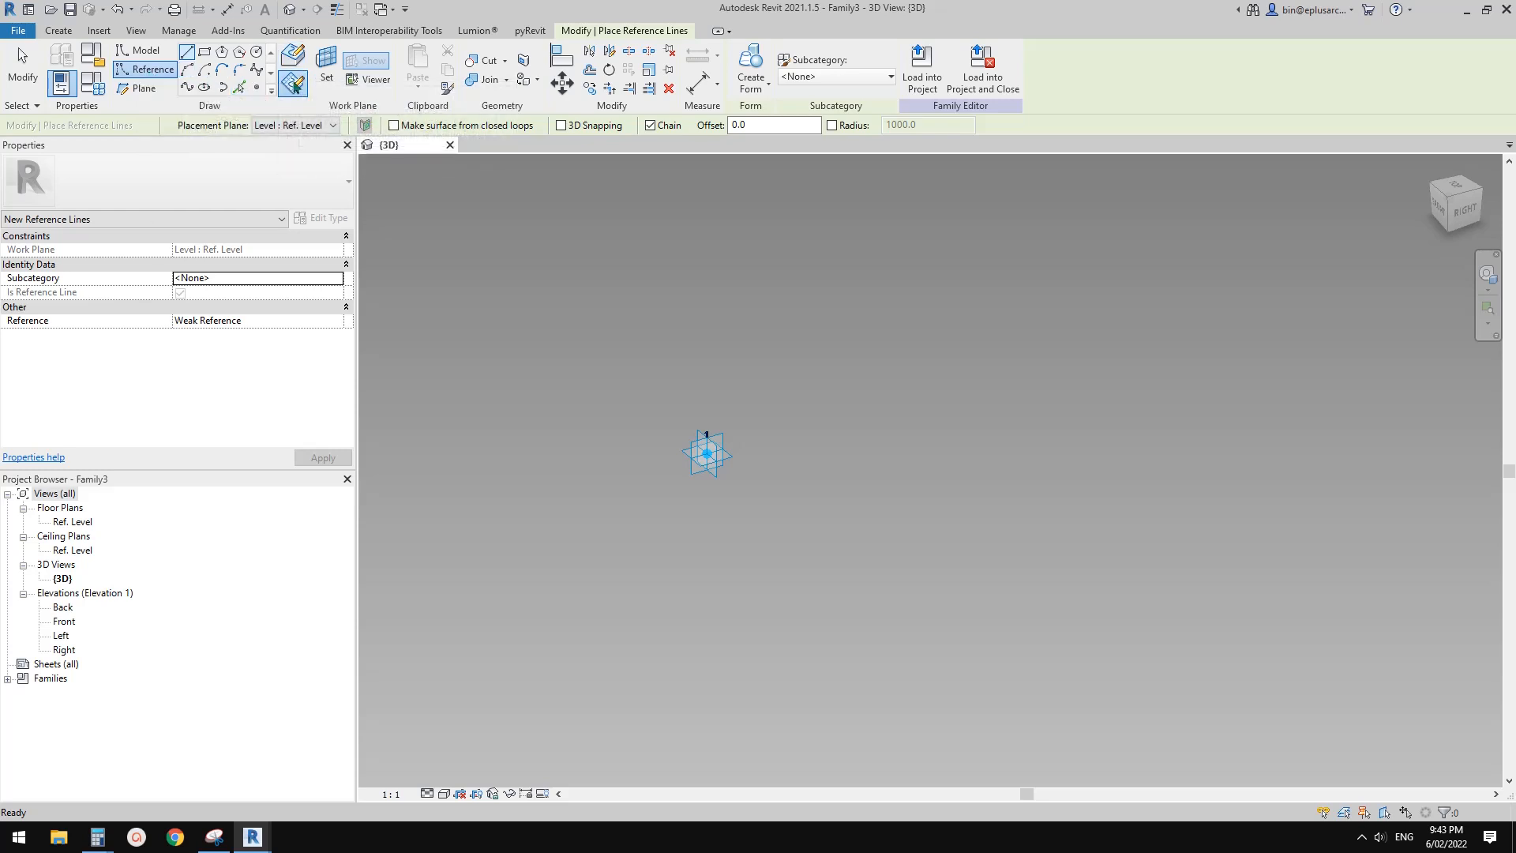
{"action": "left_click", "coordinate": [326, 67]}
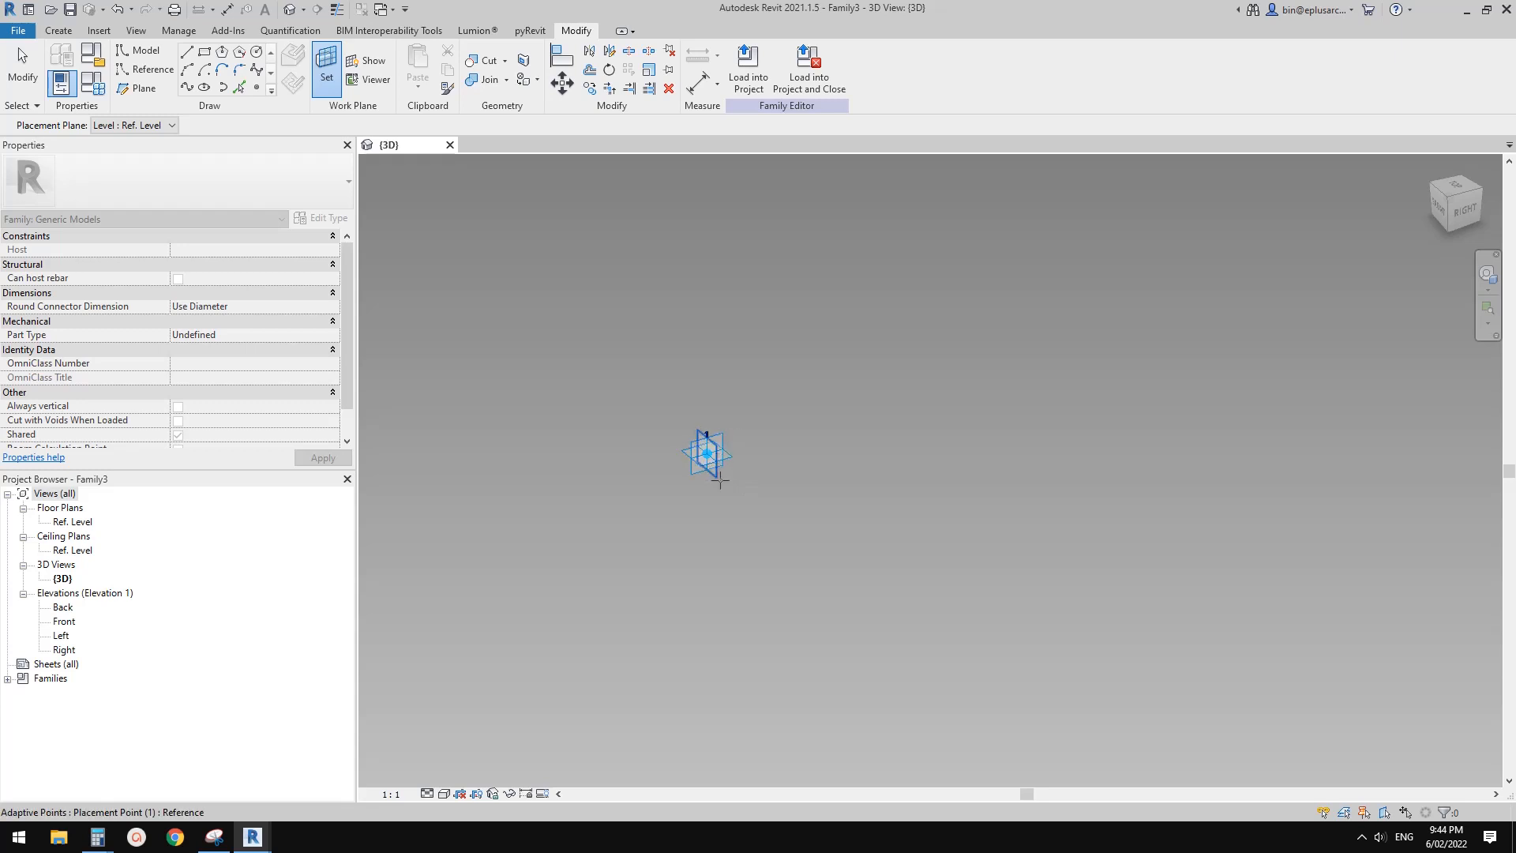
{"action": "left_click", "coordinate": [722, 435]}
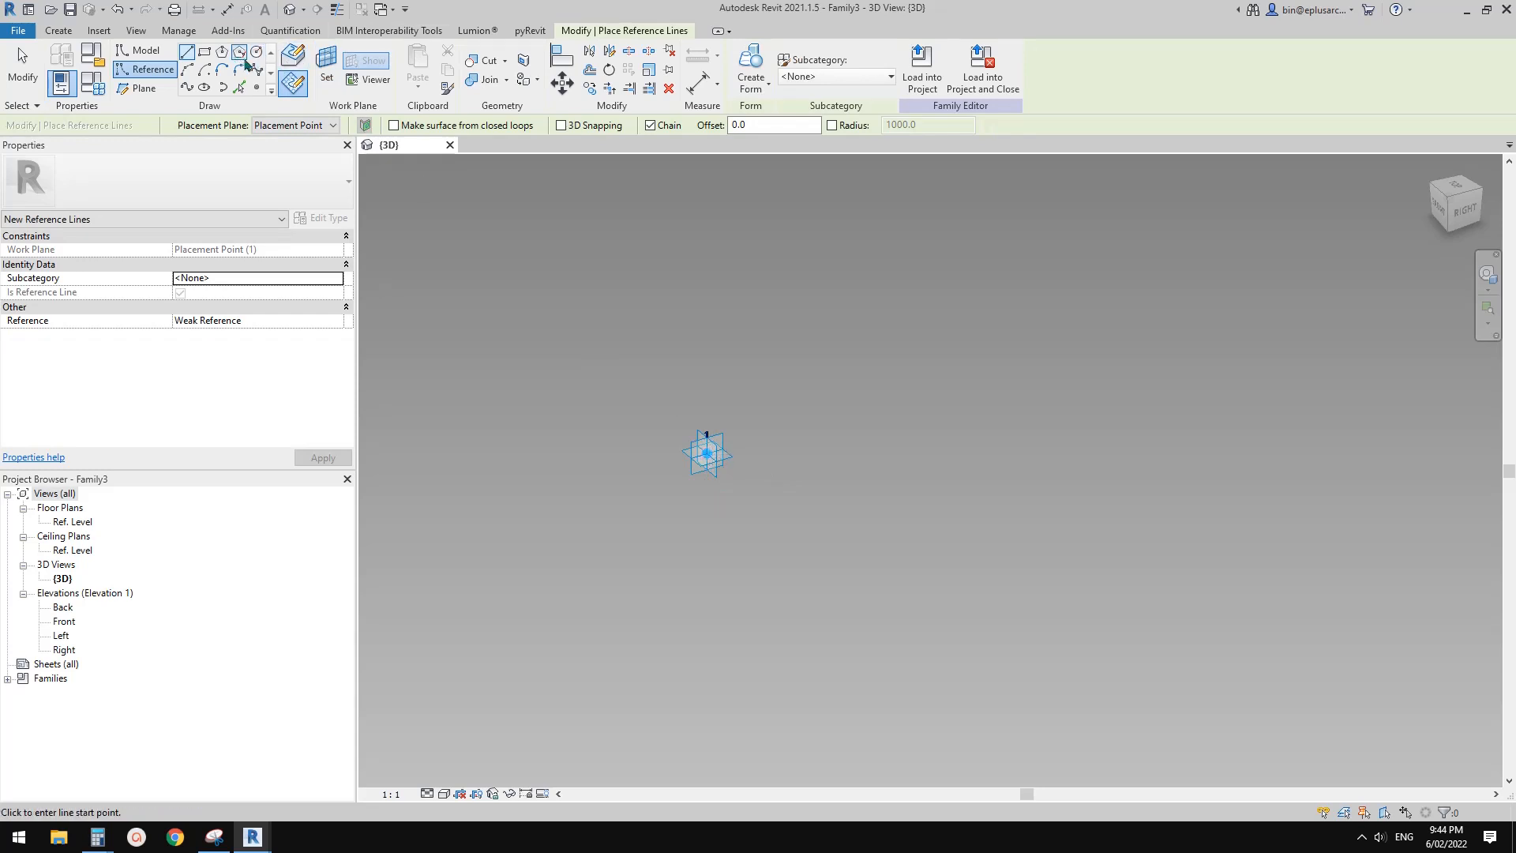
{"action": "left_click", "coordinate": [707, 452]}
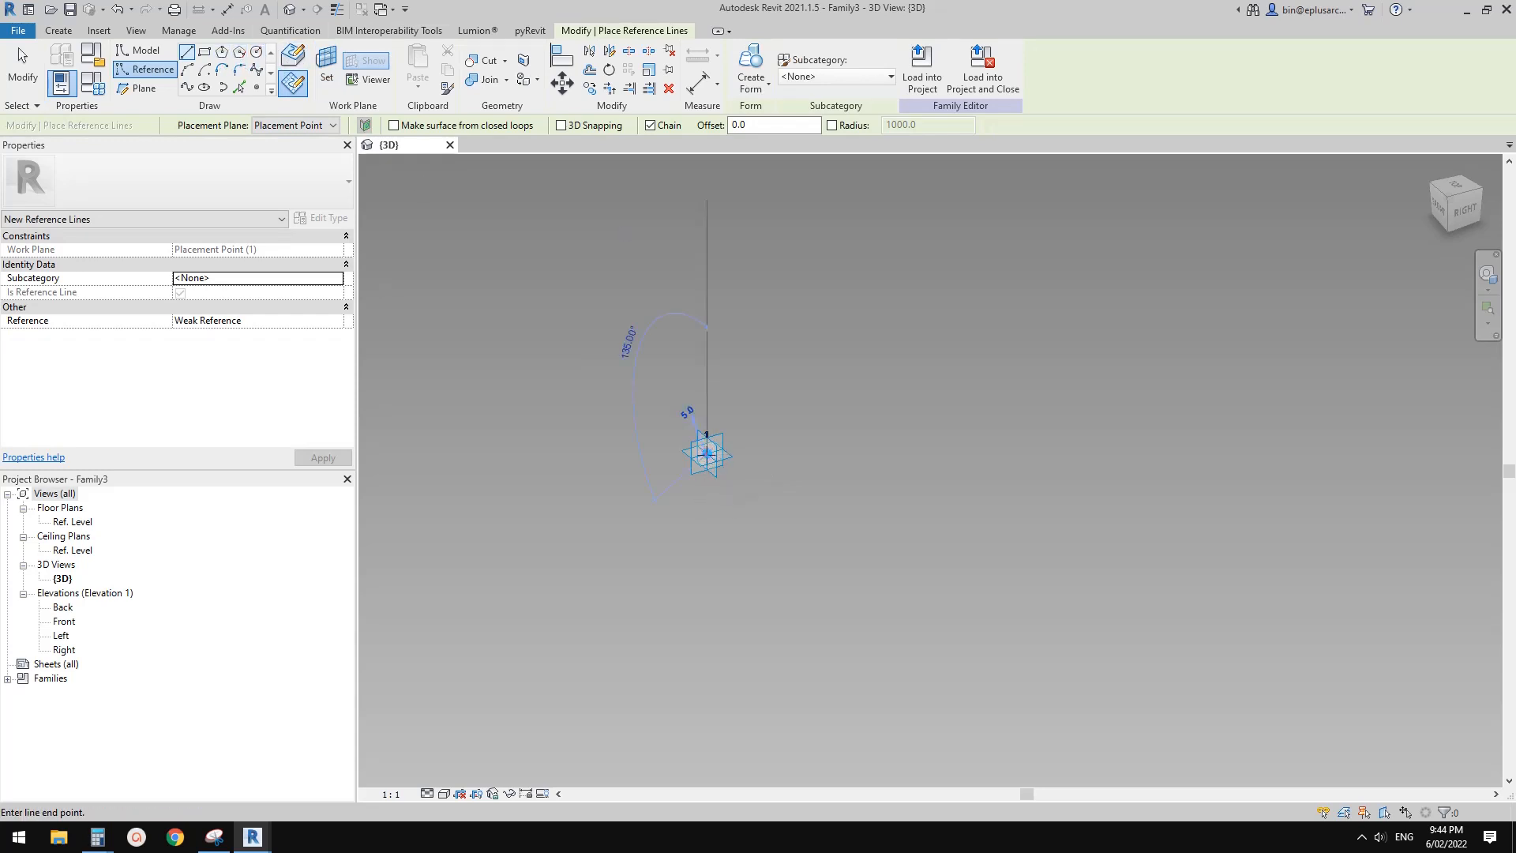
{"action": "scroll", "coordinate": [712, 460], "scroll_direction": "up", "scroll_amount": 5}
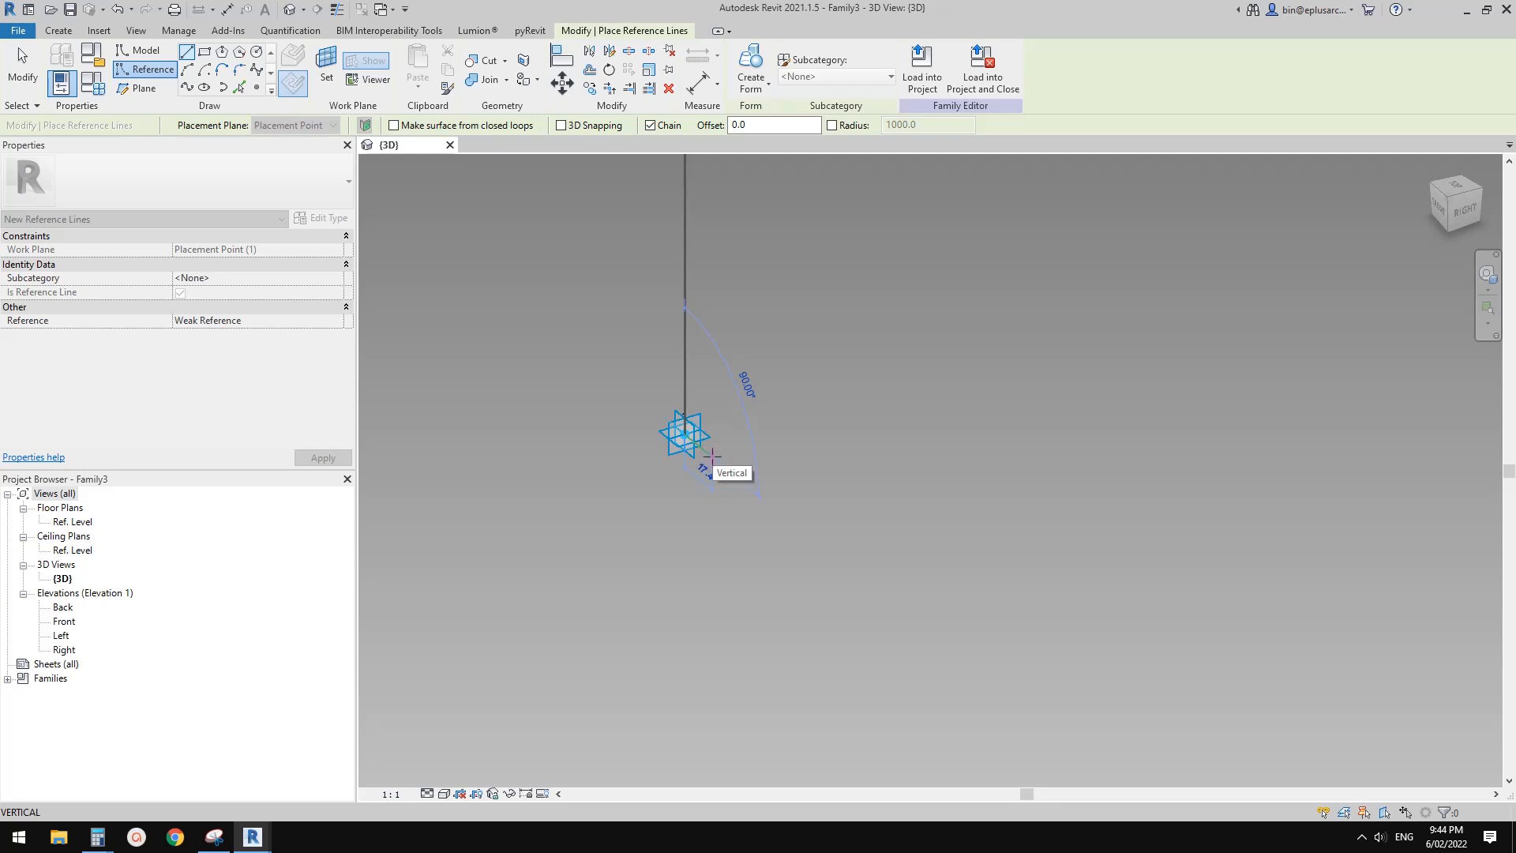
{"action": "left_click", "coordinate": [708, 454]}
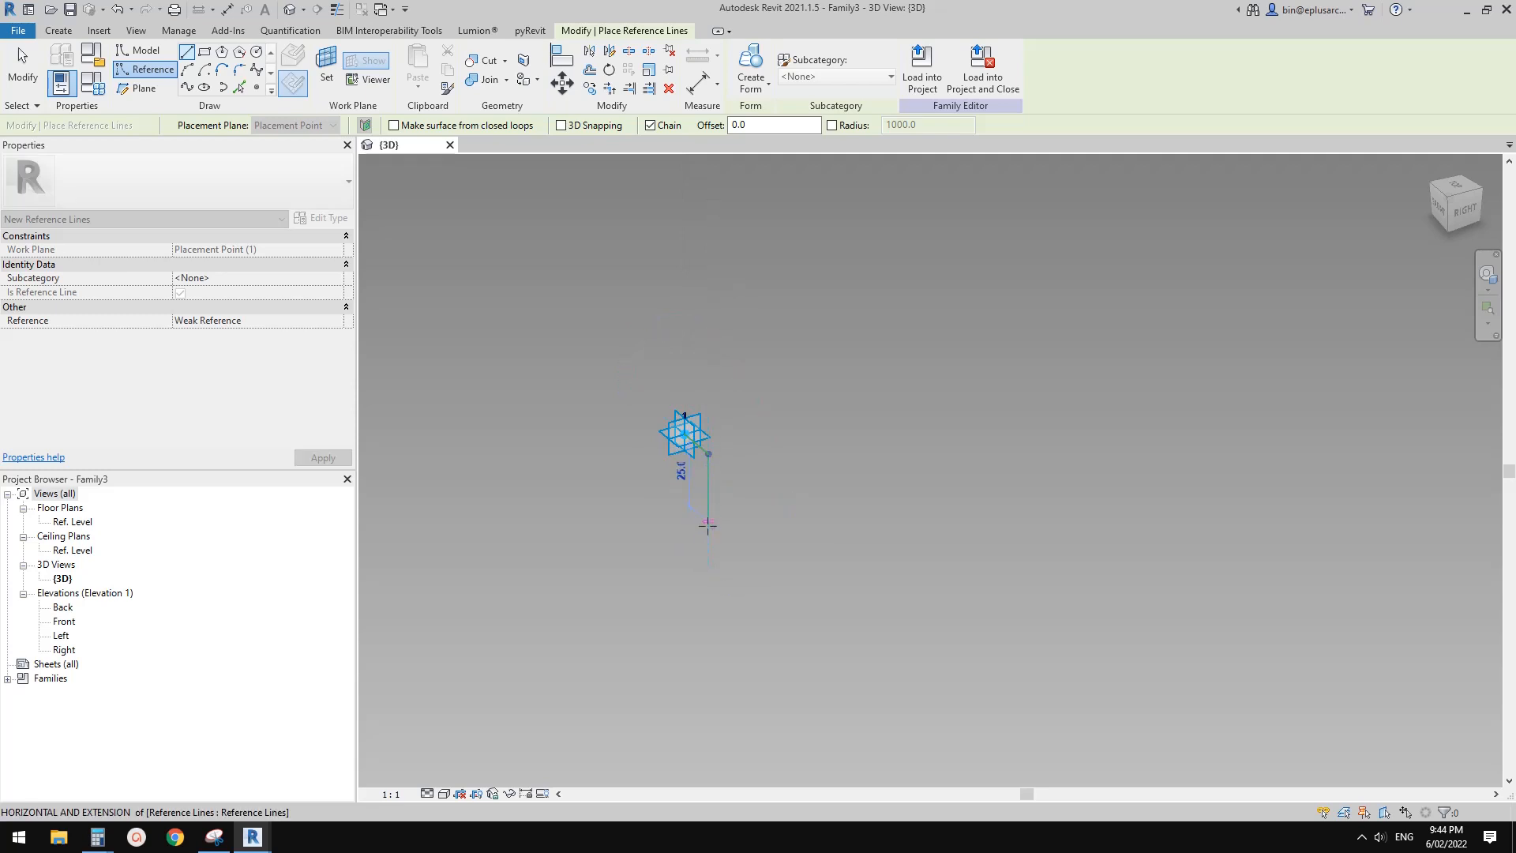
{"action": "left_click", "coordinate": [708, 522]}
{"action": "scroll", "coordinate": [736, 537], "scroll_direction": "down", "scroll_amount": 1}
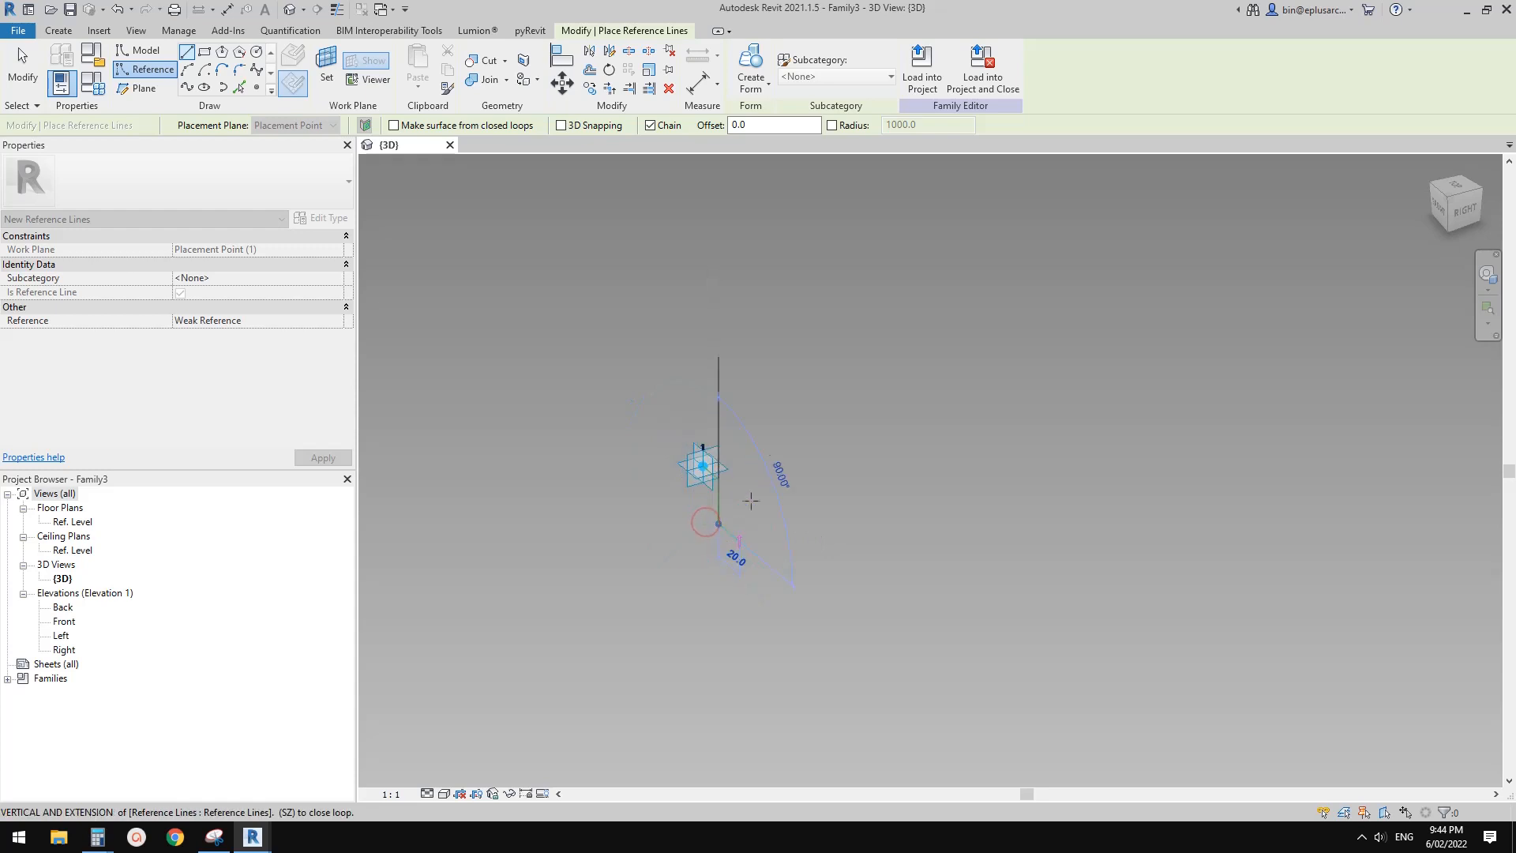
{"action": "mouse_move", "coordinate": [725, 557]}
{"action": "middle_mouse_down"}
{"action": "mouse_move", "coordinate": [741, 474]}
{"action": "mouse_move", "coordinate": [897, 471]}
{"action": "mouse_move", "coordinate": [723, 422]}
{"action": "mouse_move", "coordinate": [745, 457]}
{"action": "mouse_move", "coordinate": [822, 498]}
{"action": "middle_mouse_up"}
{"action": "key", "text": "Escape"}
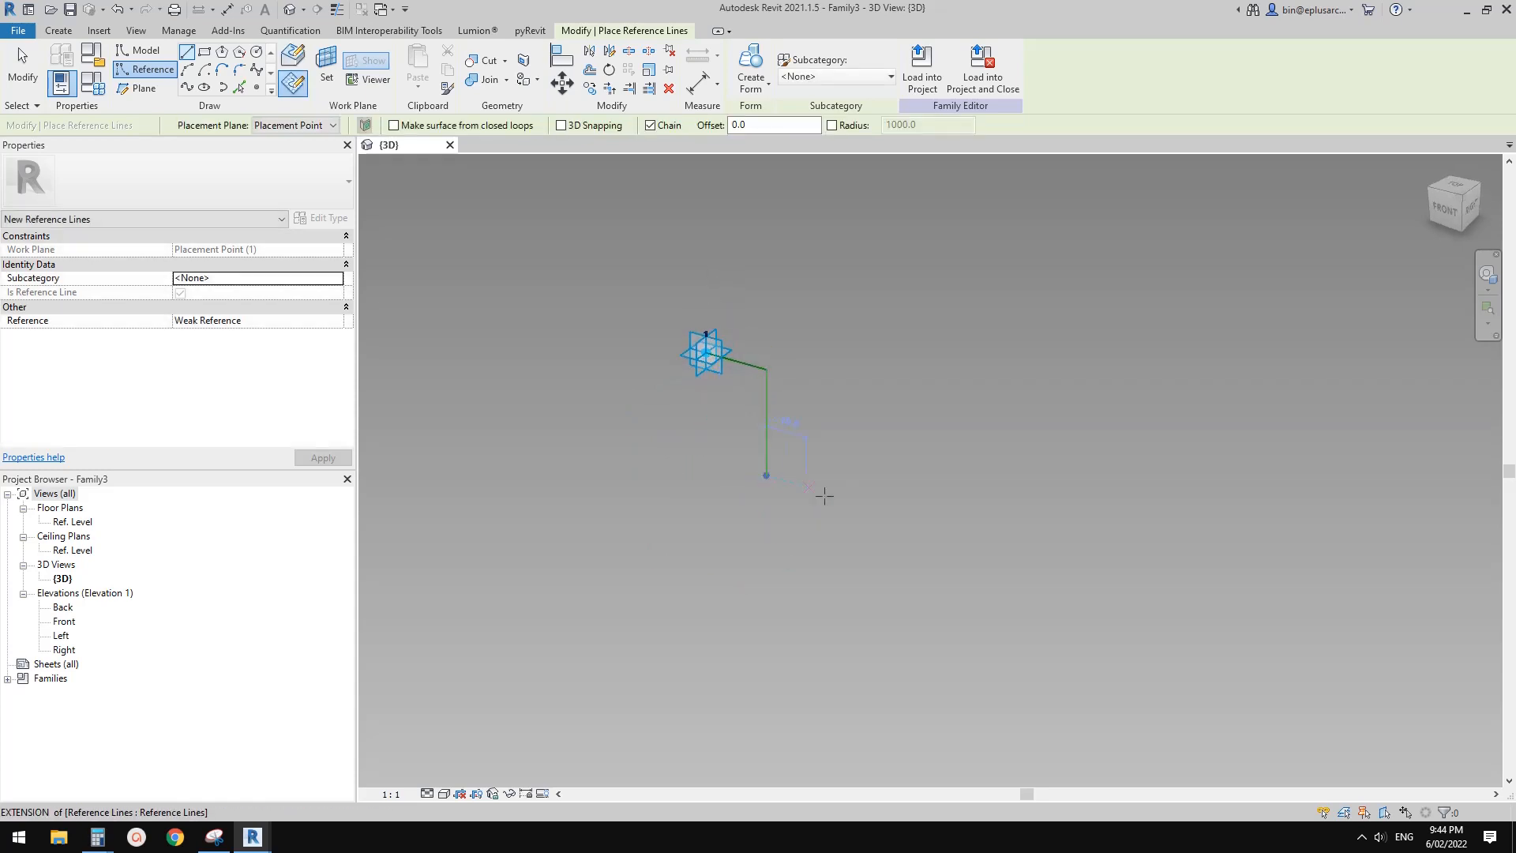
{"action": "key", "text": "Escape"}
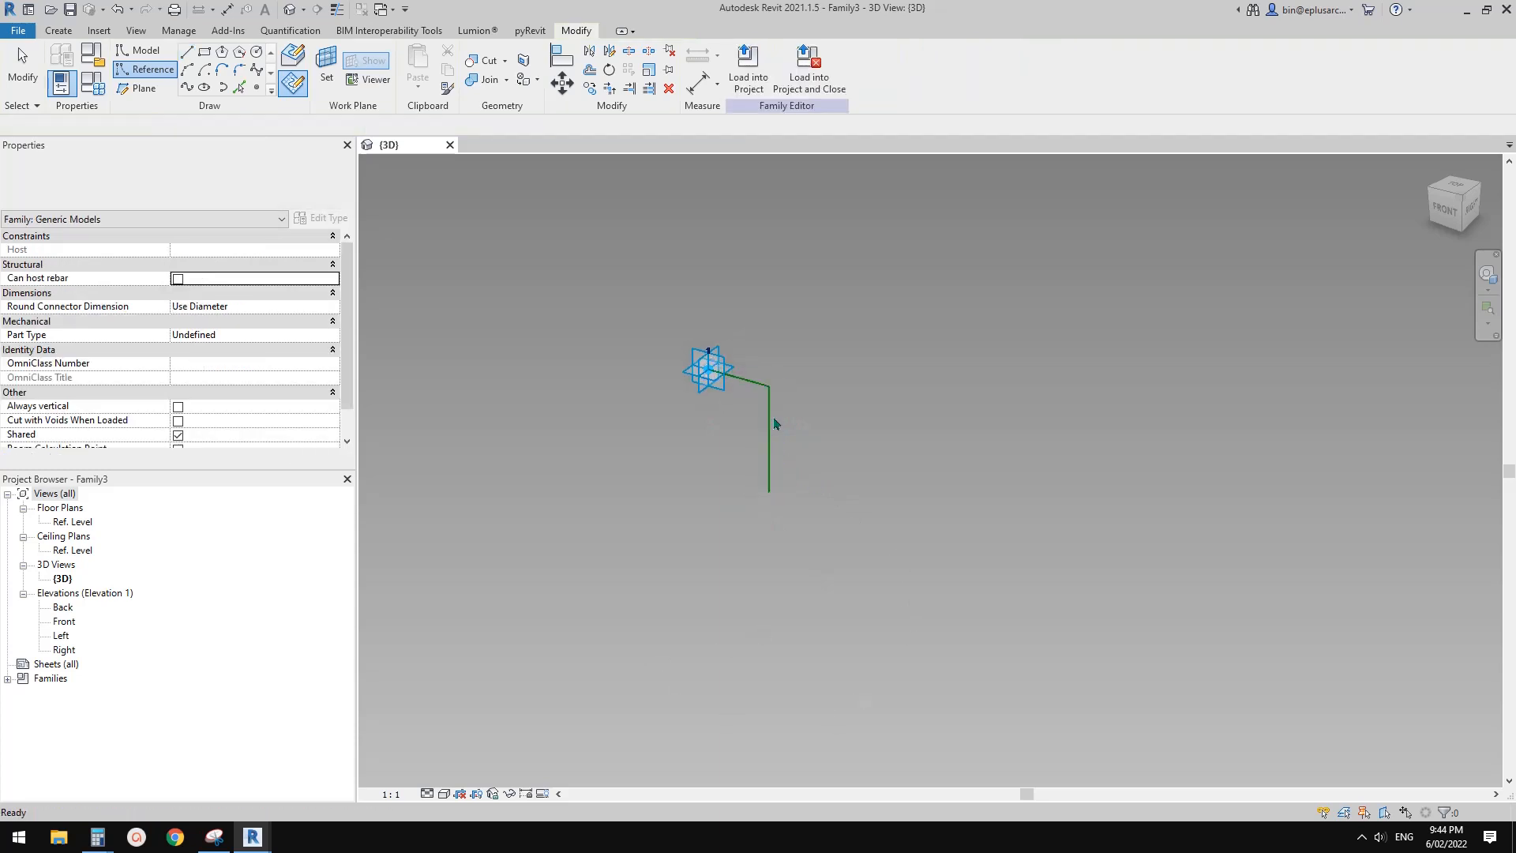
Move the vertical reference line 5 mm towards the adaptive point
{"action": "left_click", "coordinate": [771, 421]}
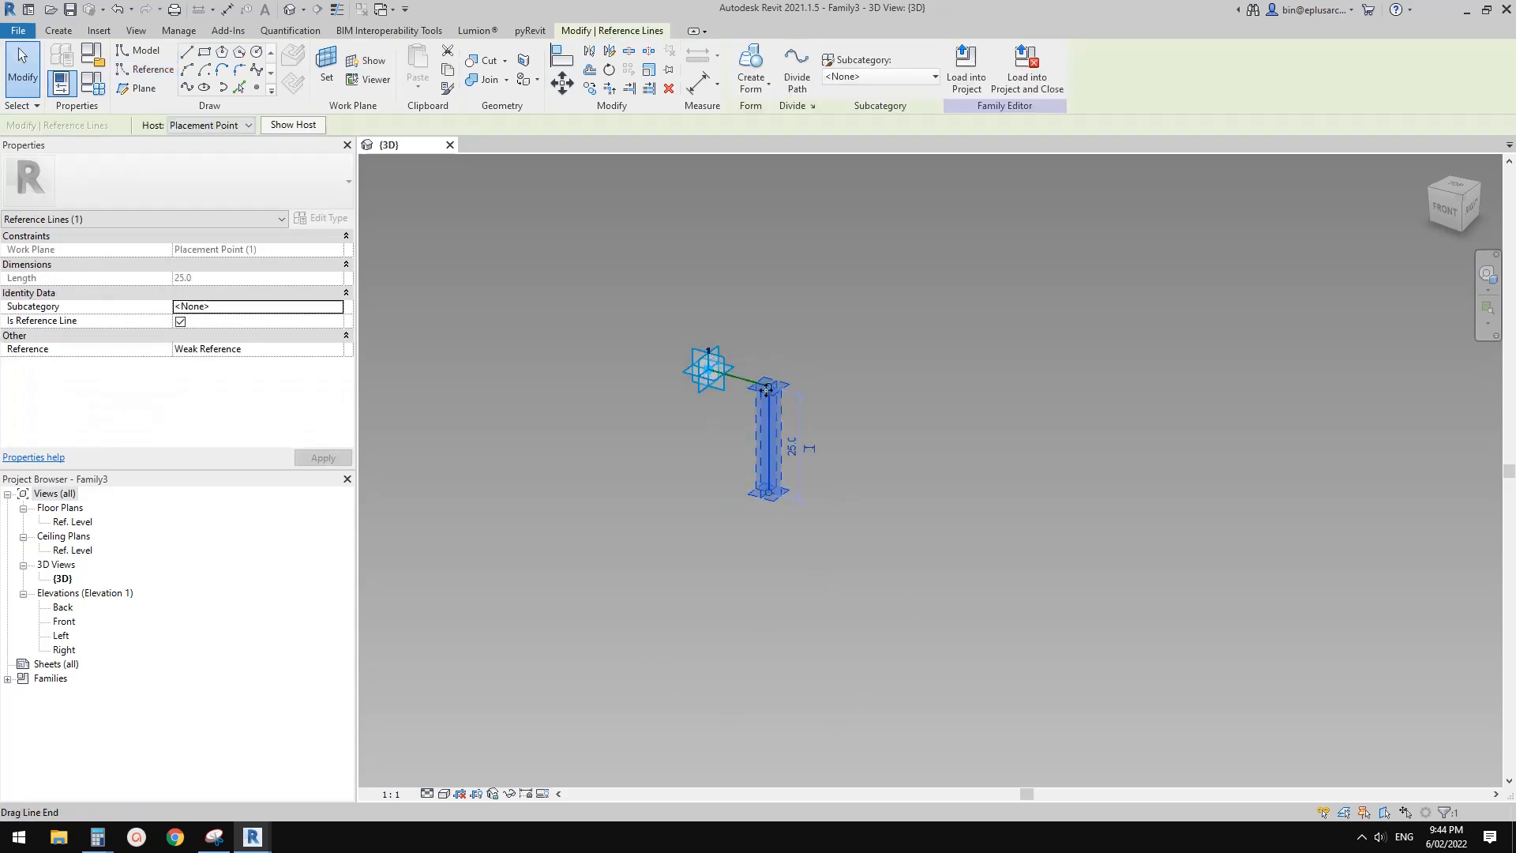
{"action": "key", "text": "v"}
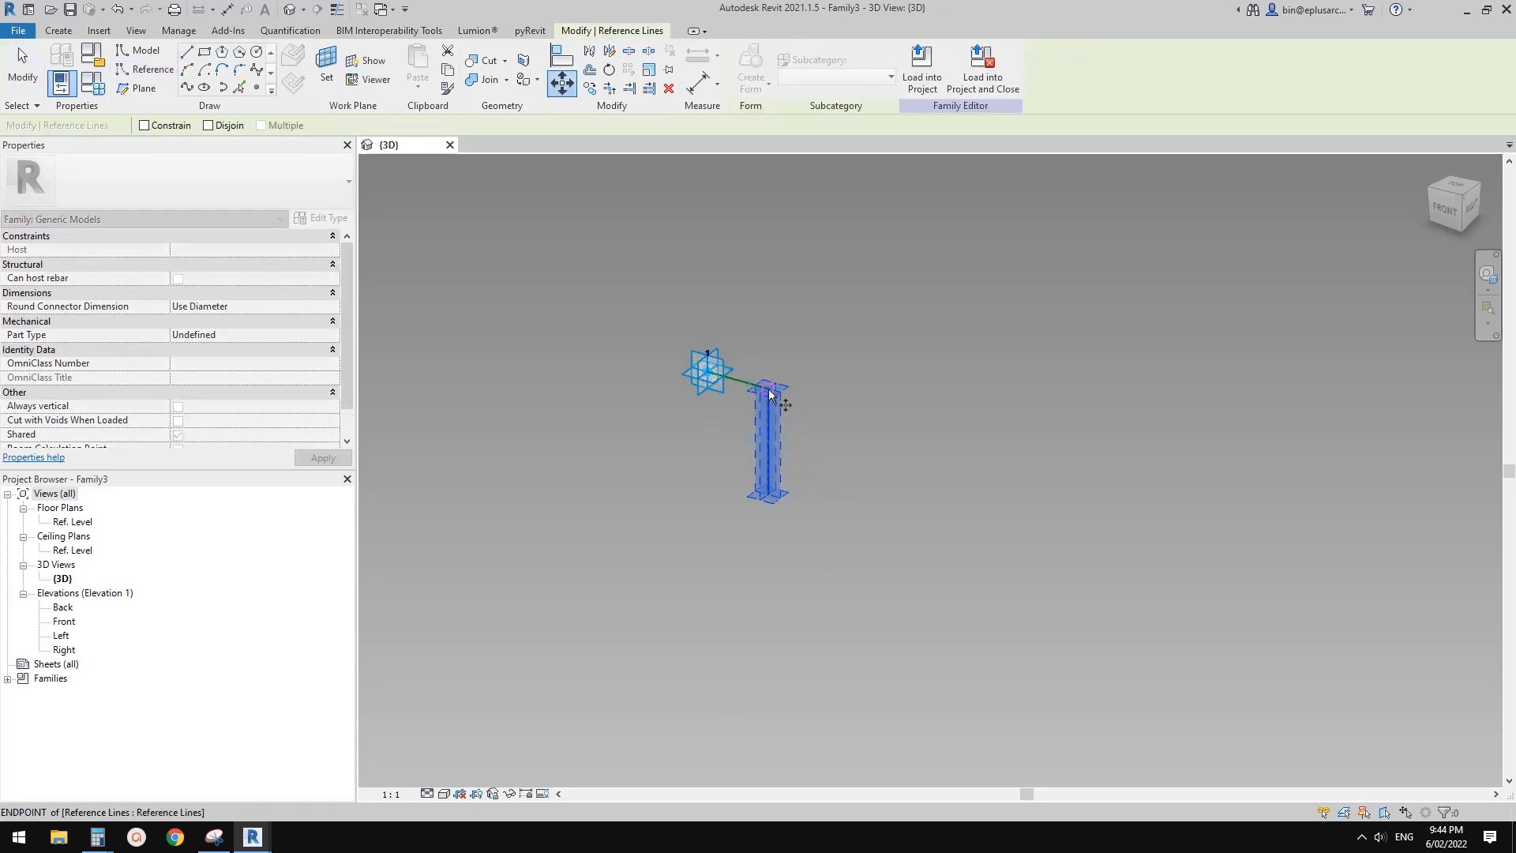
{"action": "left_click", "coordinate": [769, 388]}
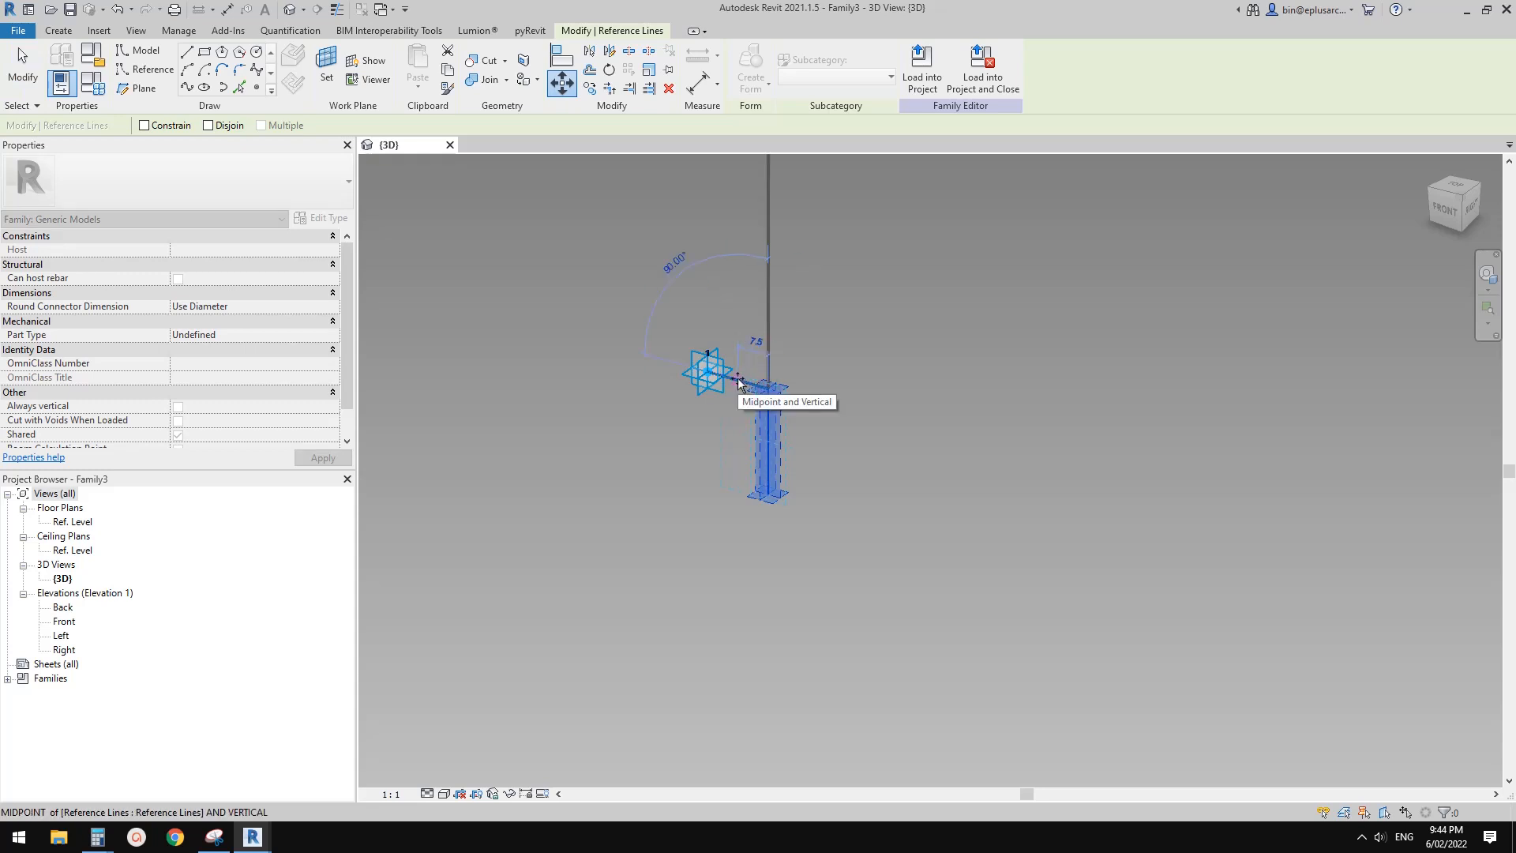
{"action": "type", "text": "5"}
{"action": "key", "text": "Return"}
{"action": "key", "text": "Escape"}
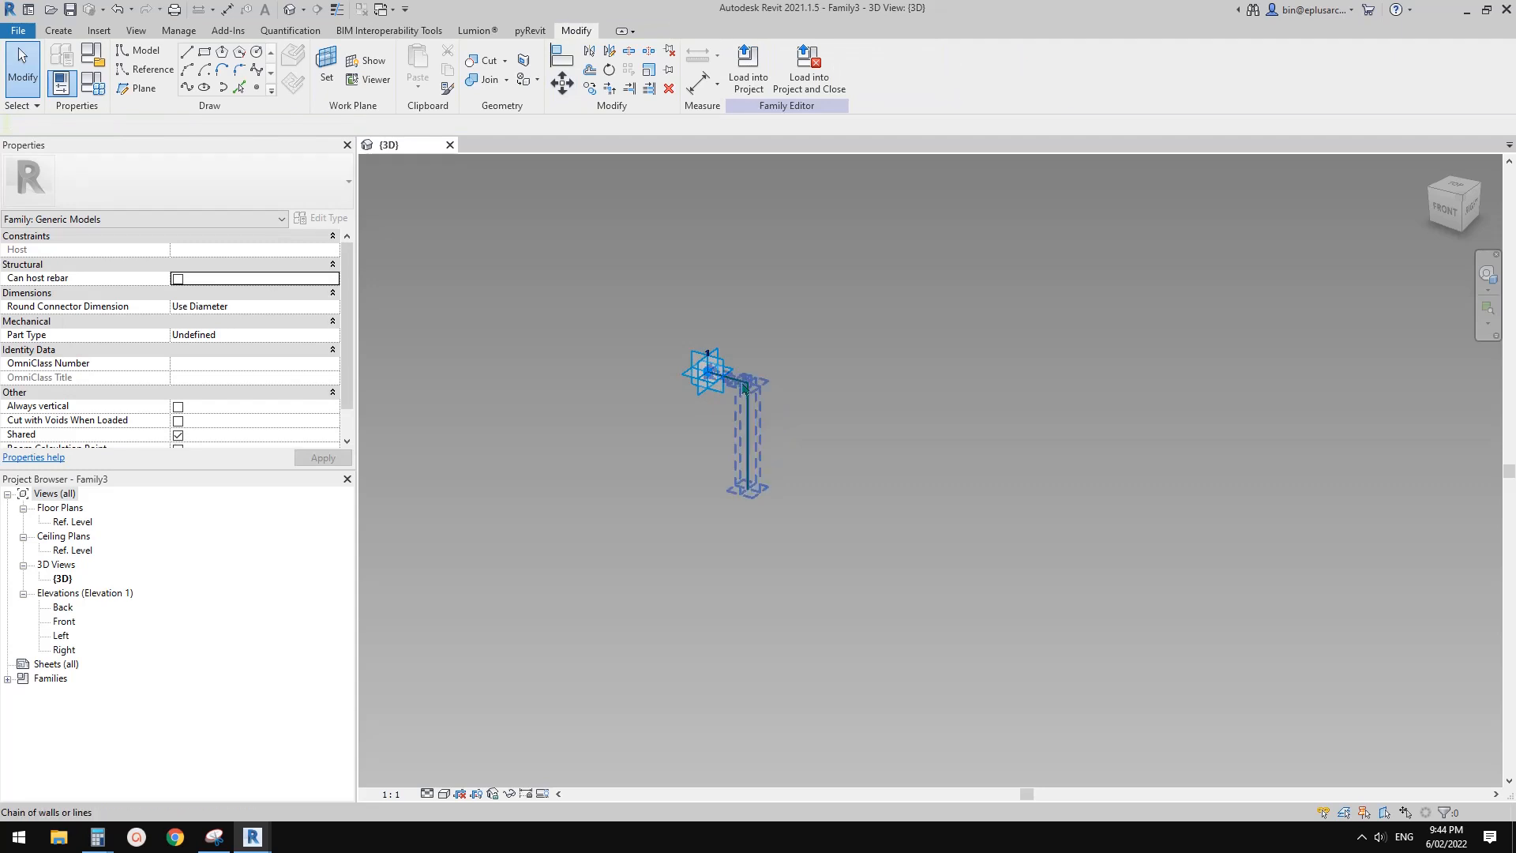
{"action": "left_click", "coordinate": [746, 446]}
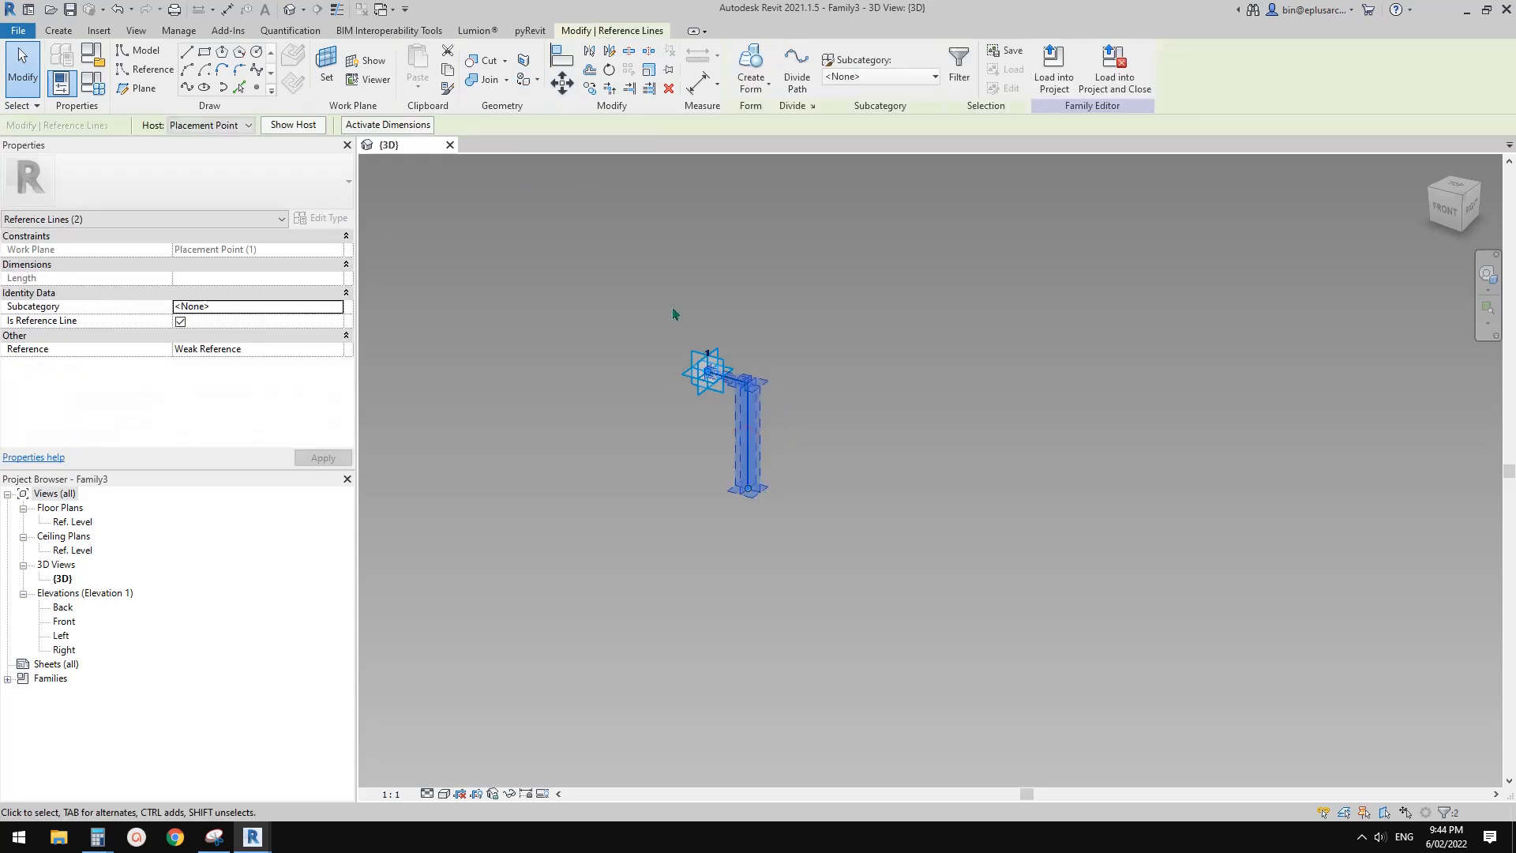
On the adaptive point's vertical plane, draw a reference line about 45 mm straight down from the point
{"action": "left_click", "coordinate": [154, 69]}
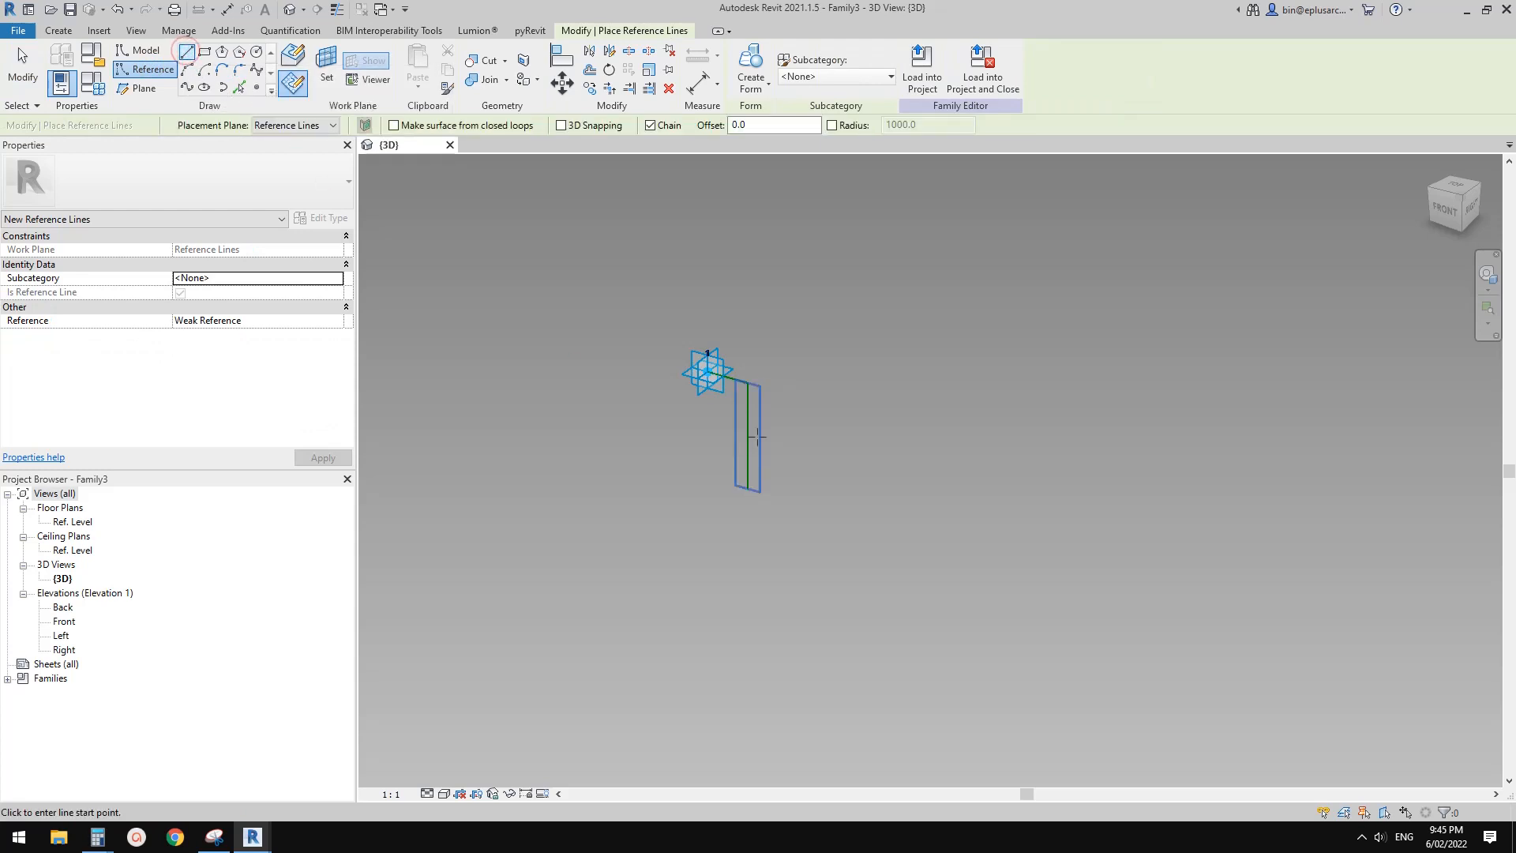
{"action": "left_click", "coordinate": [317, 72]}
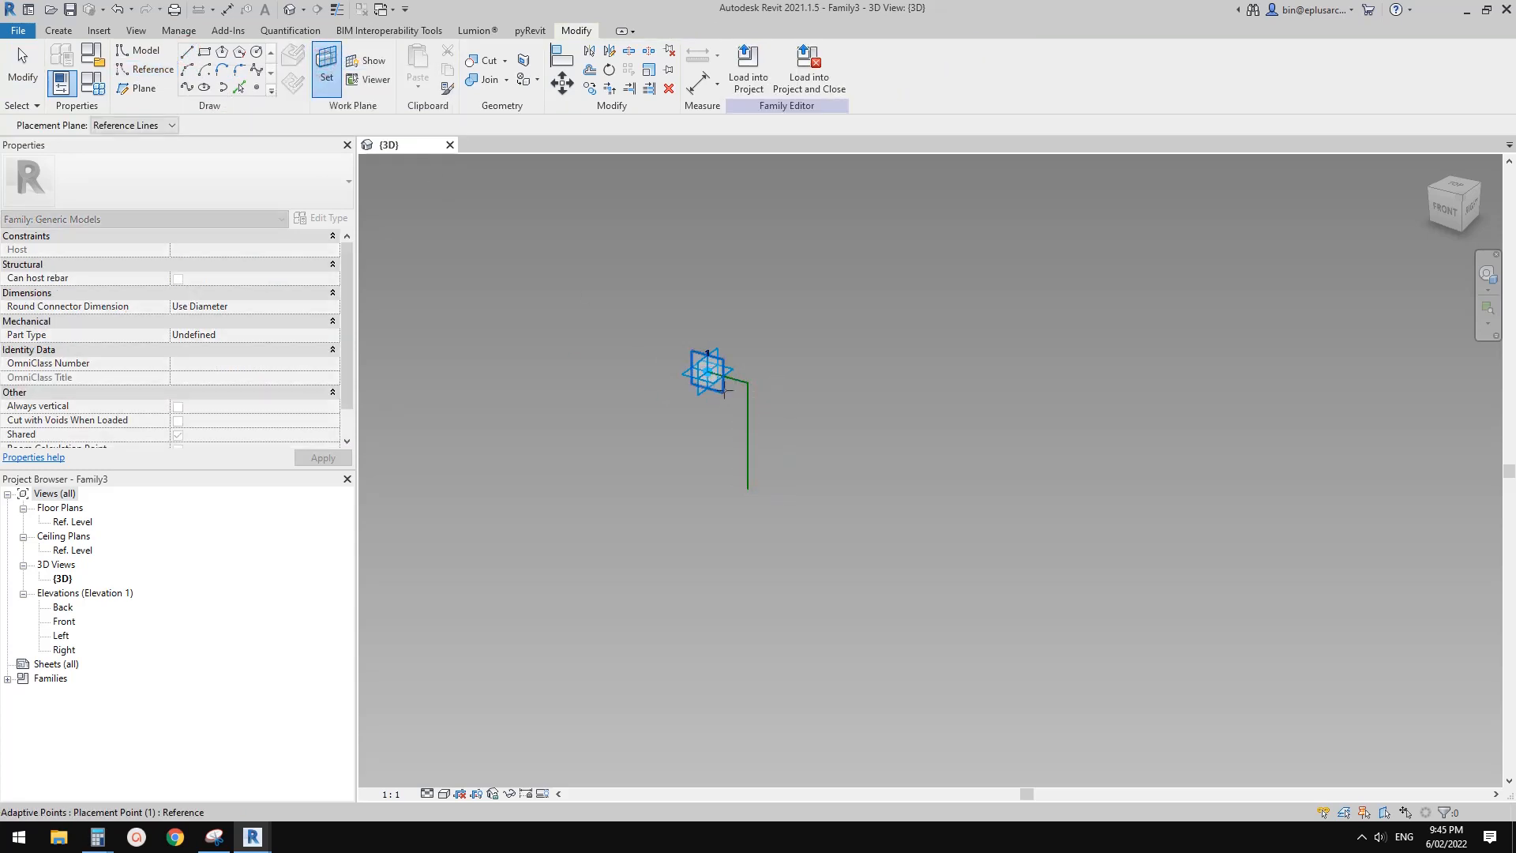
{"action": "left_click", "coordinate": [722, 393]}
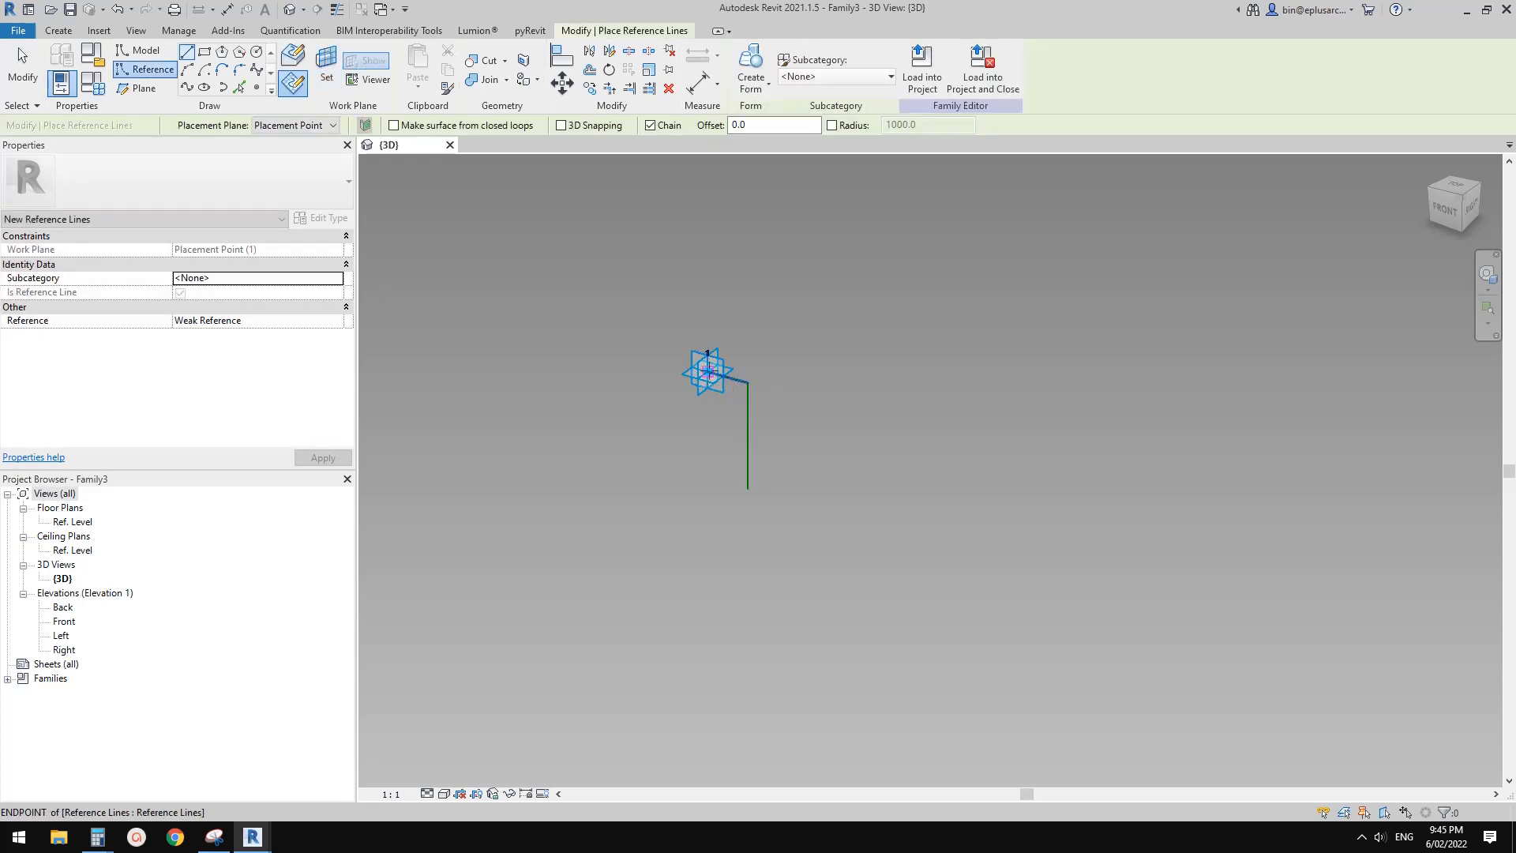
{"action": "left_click", "coordinate": [708, 371]}
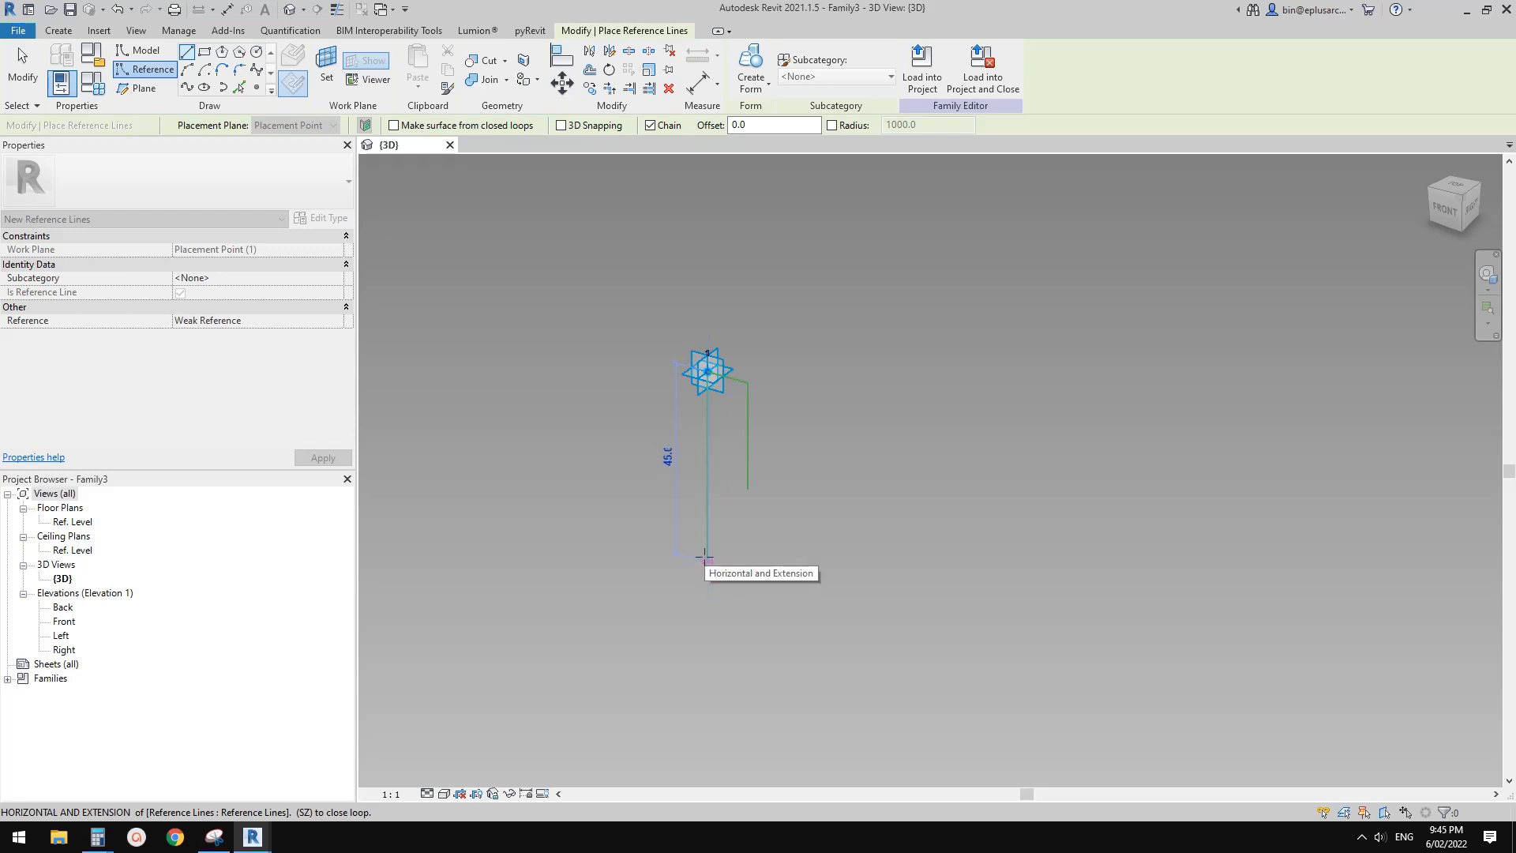
{"action": "left_click", "coordinate": [705, 558]}
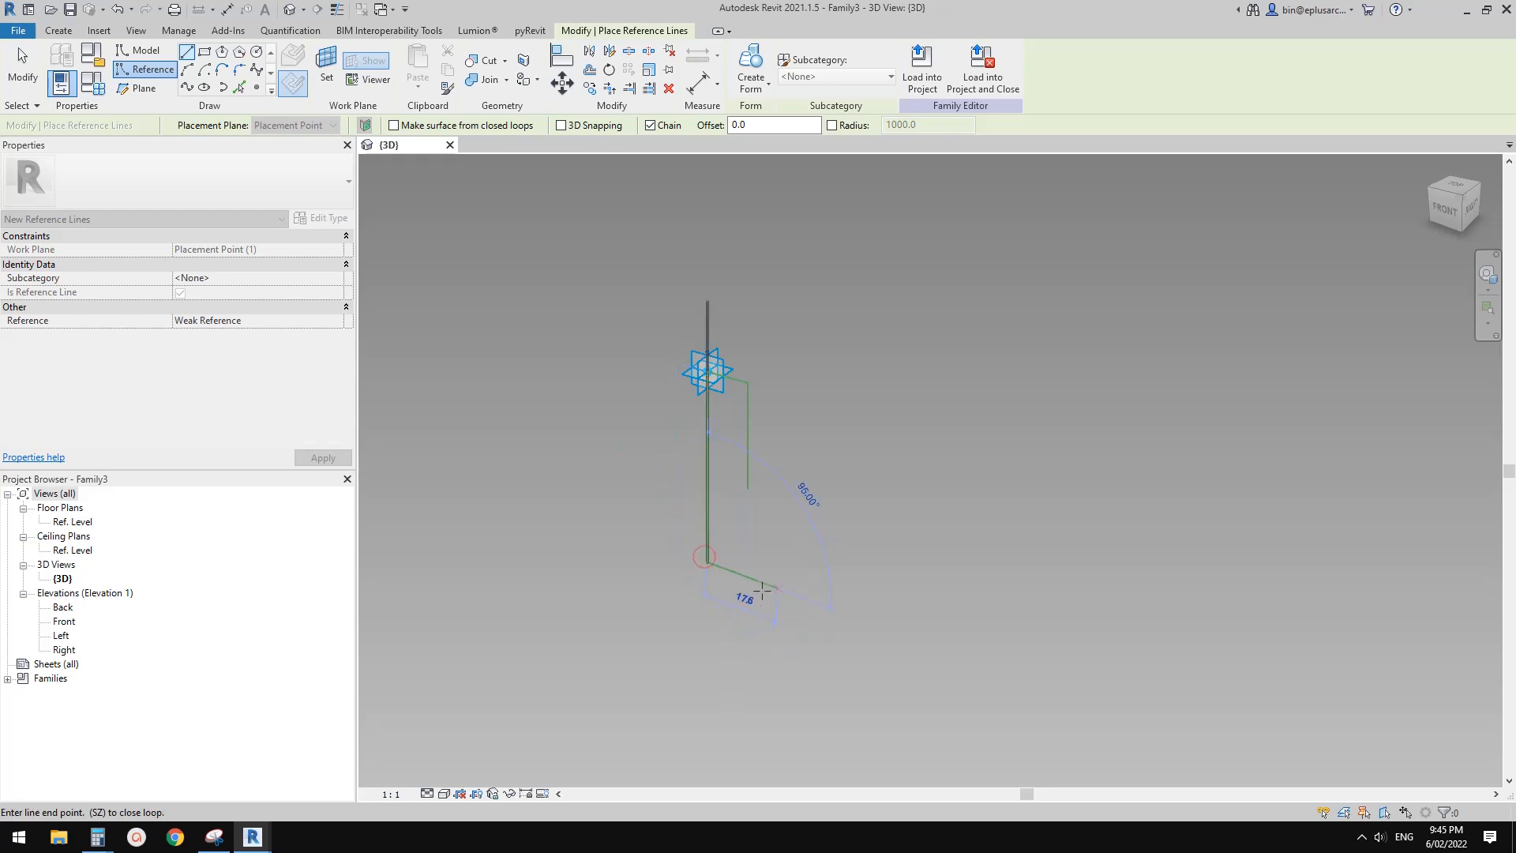
{"action": "middle_click_drag", "start_coordinate": [772, 588], "coordinate": [750, 588]}
{"action": "key", "text": "Escape"}
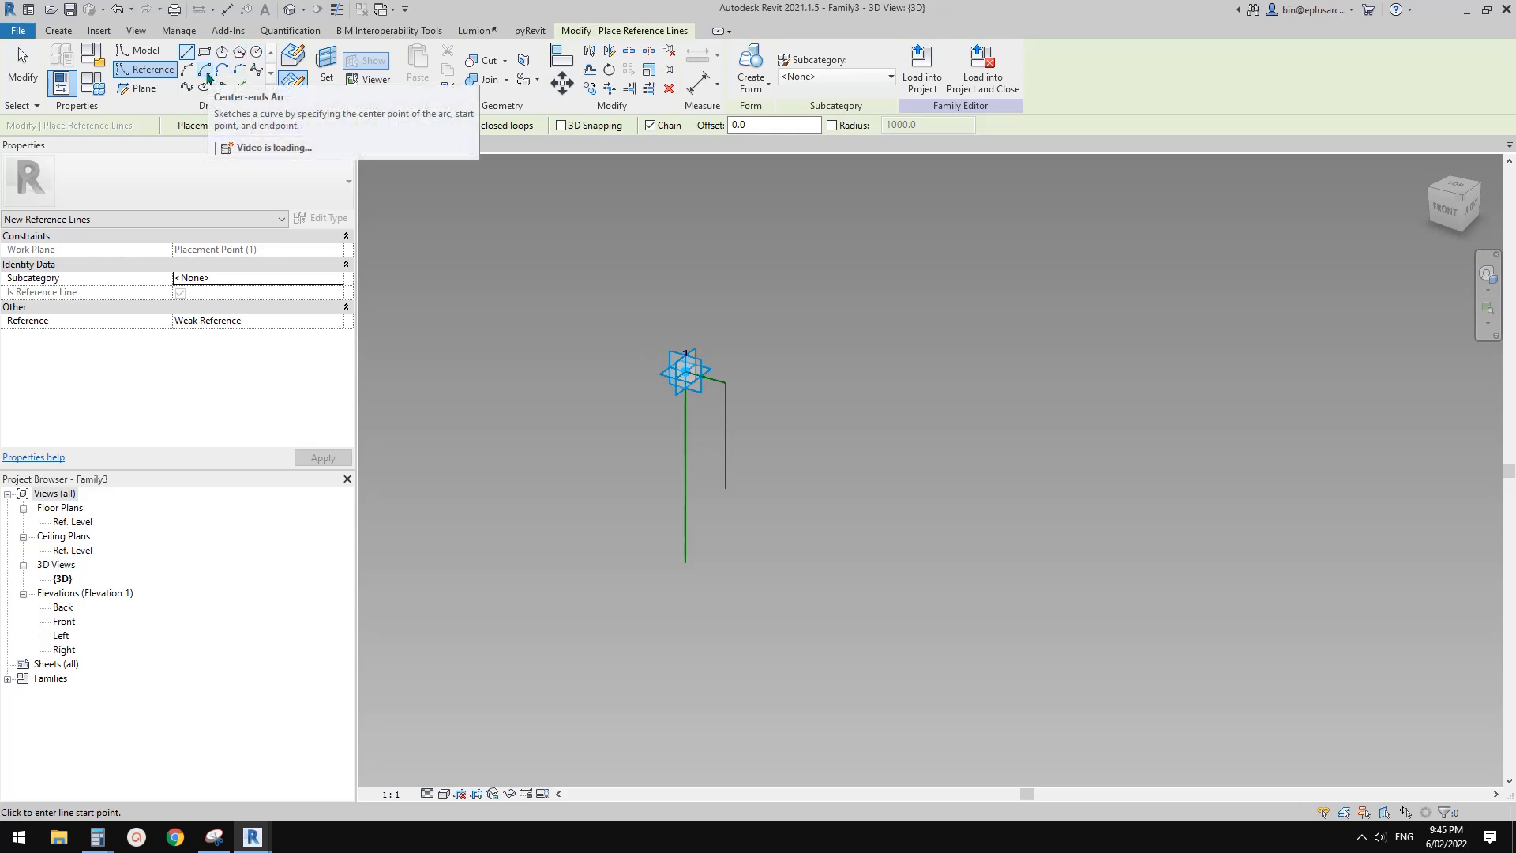
{"action": "left_click", "coordinate": [206, 72]}
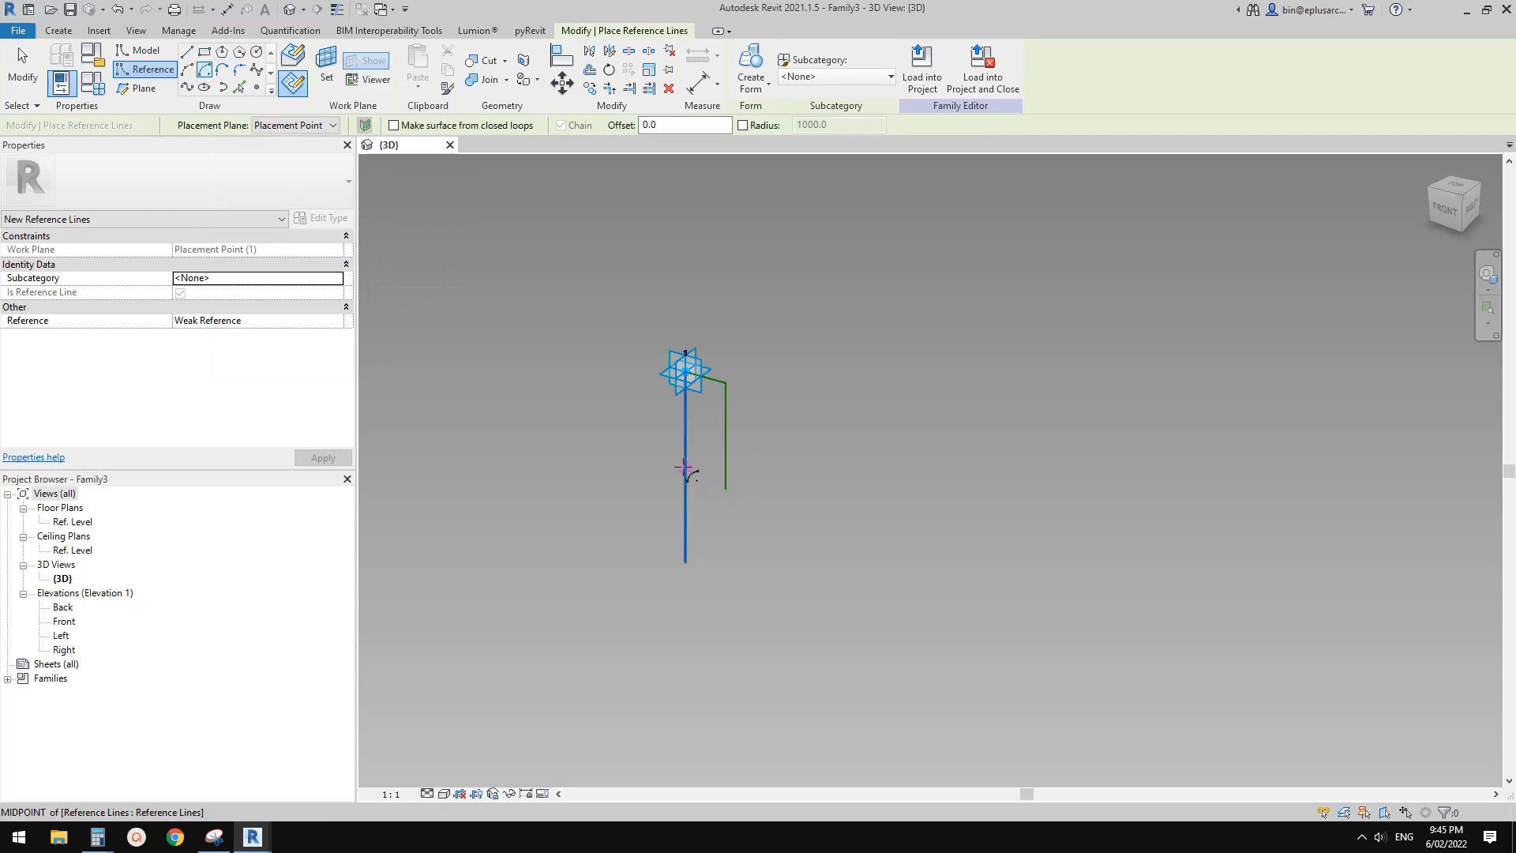
{"action": "left_click", "coordinate": [685, 470]}
{"action": "left_click", "coordinate": [685, 563]}
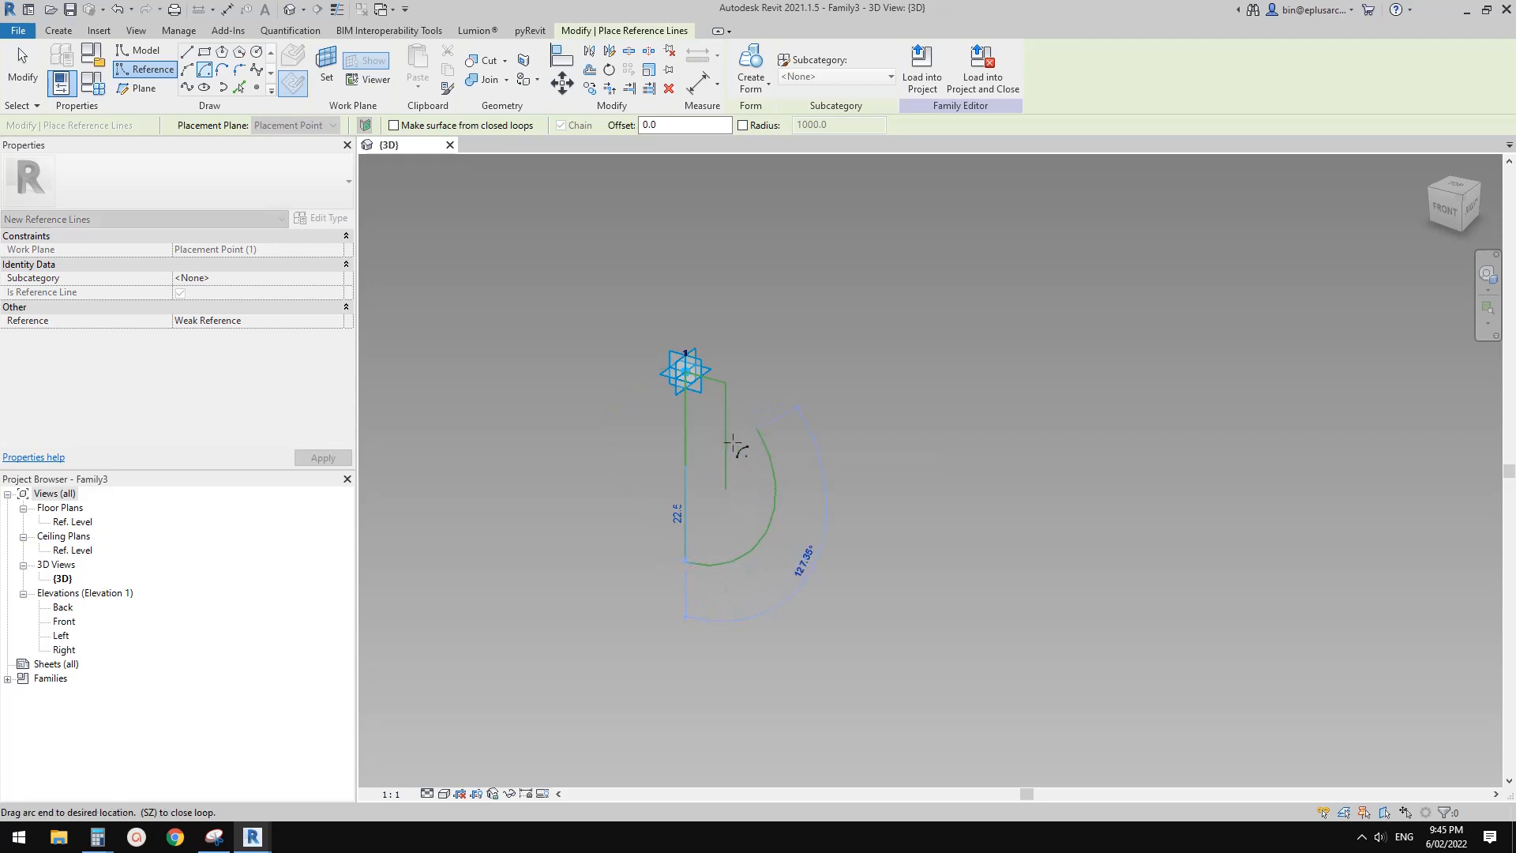
{"action": "key", "text": "Escape"}
{"action": "key", "text": "Escape"}
{"action": "left_click", "coordinate": [289, 86]}
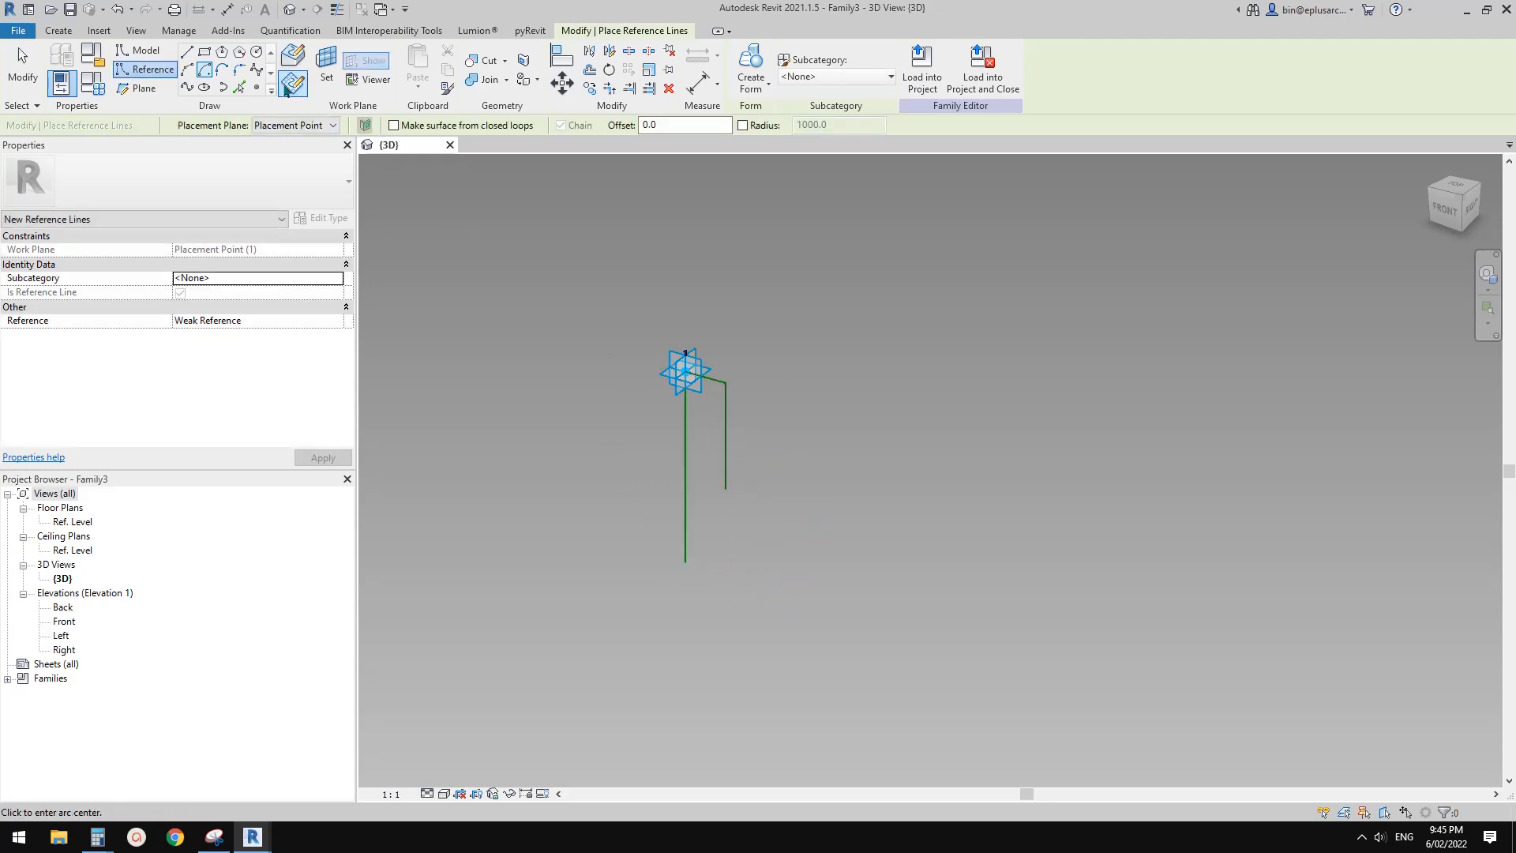
Draw a reference circle of about 20 mm radius centred on the long vertical line and reaching its lower end
{"action": "left_click", "coordinate": [257, 57]}
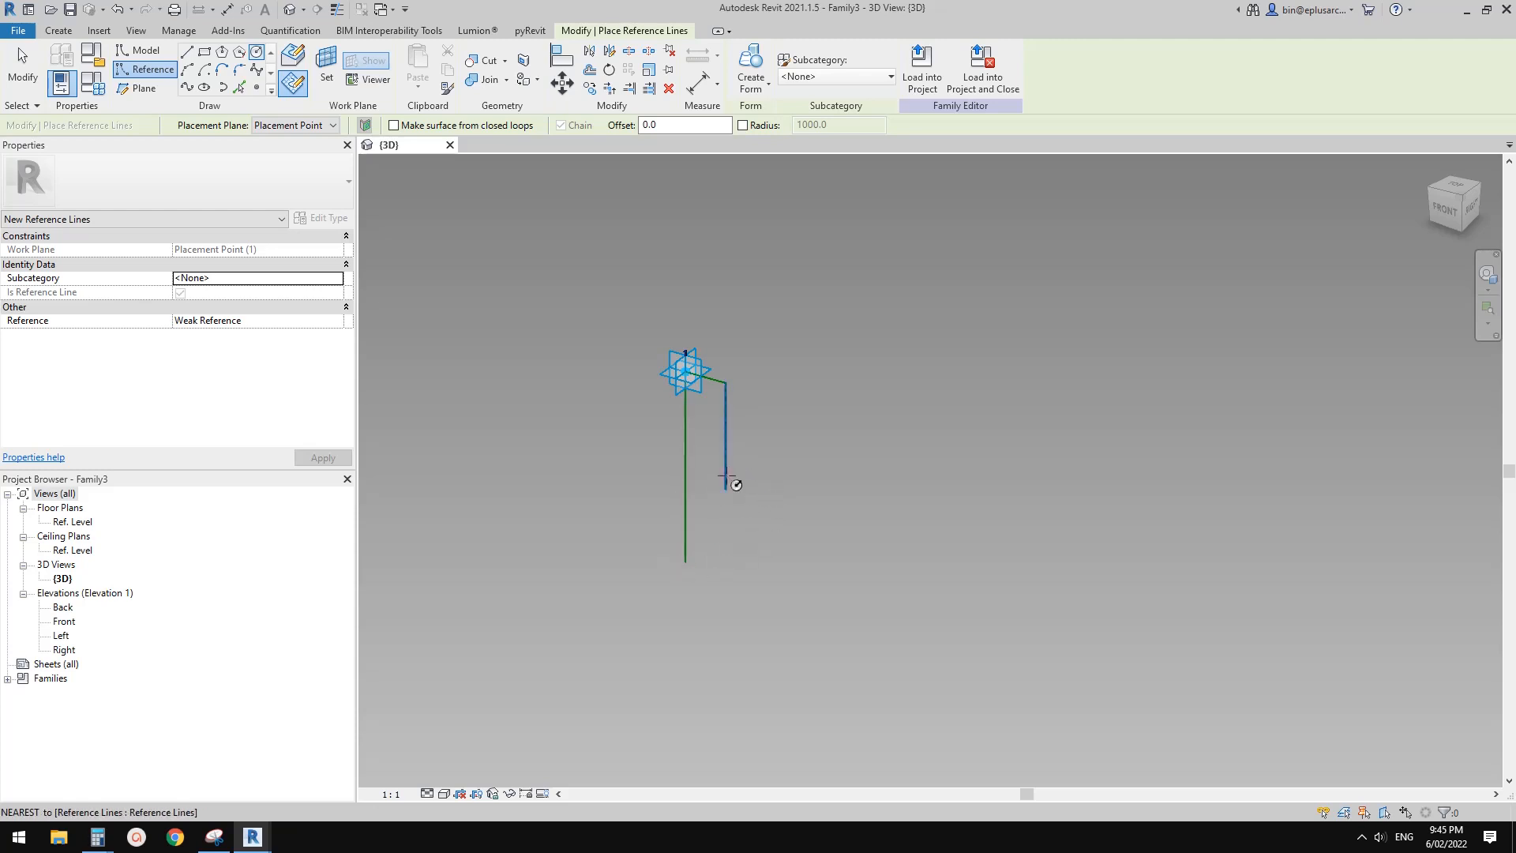
{"action": "left_click", "coordinate": [684, 477]}
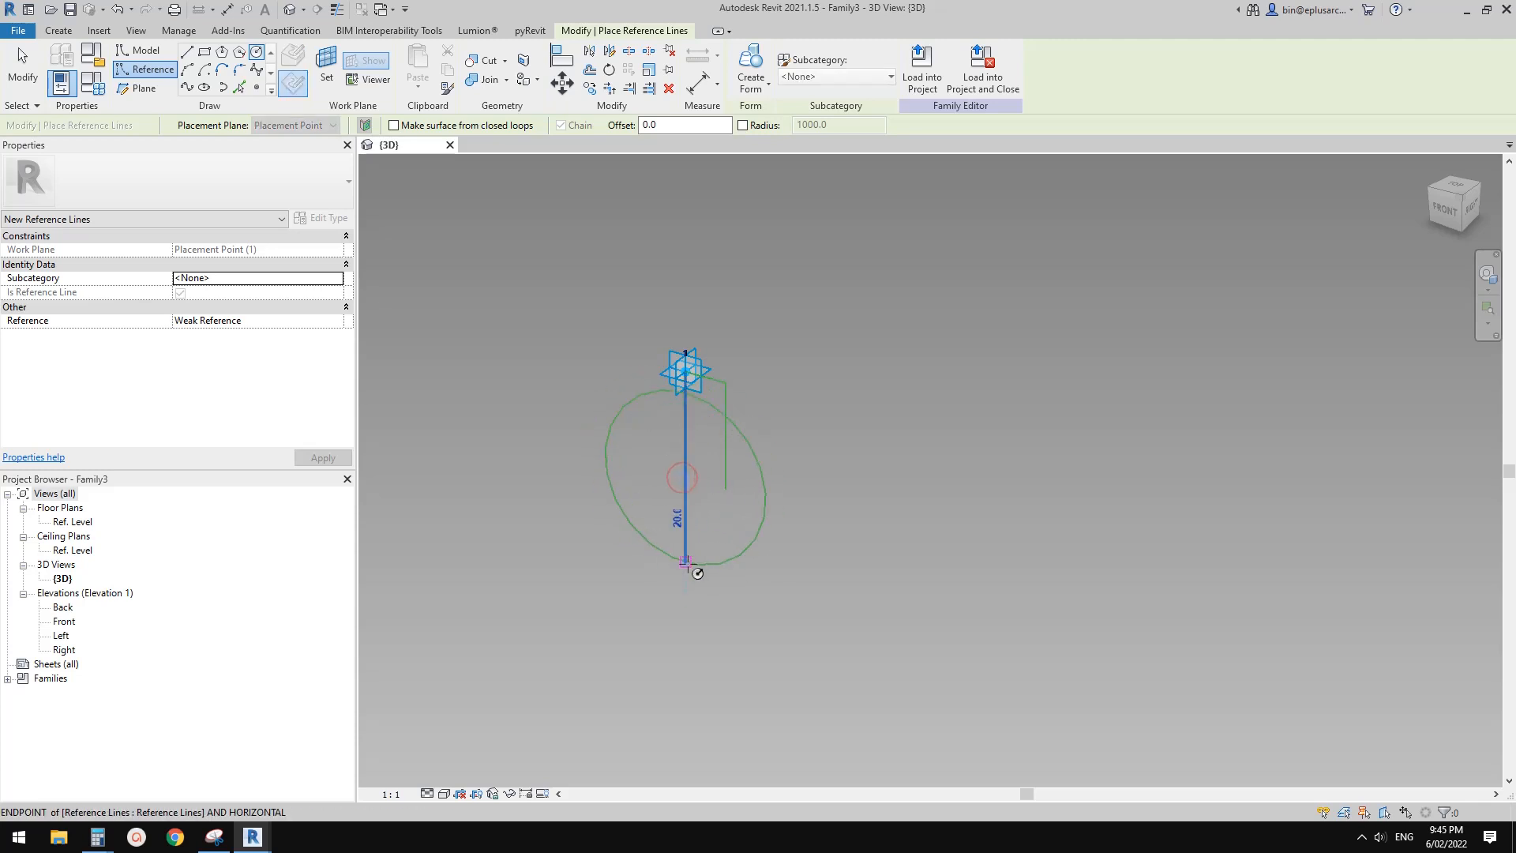
{"action": "left_click", "coordinate": [738, 425]}
{"action": "key", "text": "Escape"}
{"action": "key", "text": "Escape"}
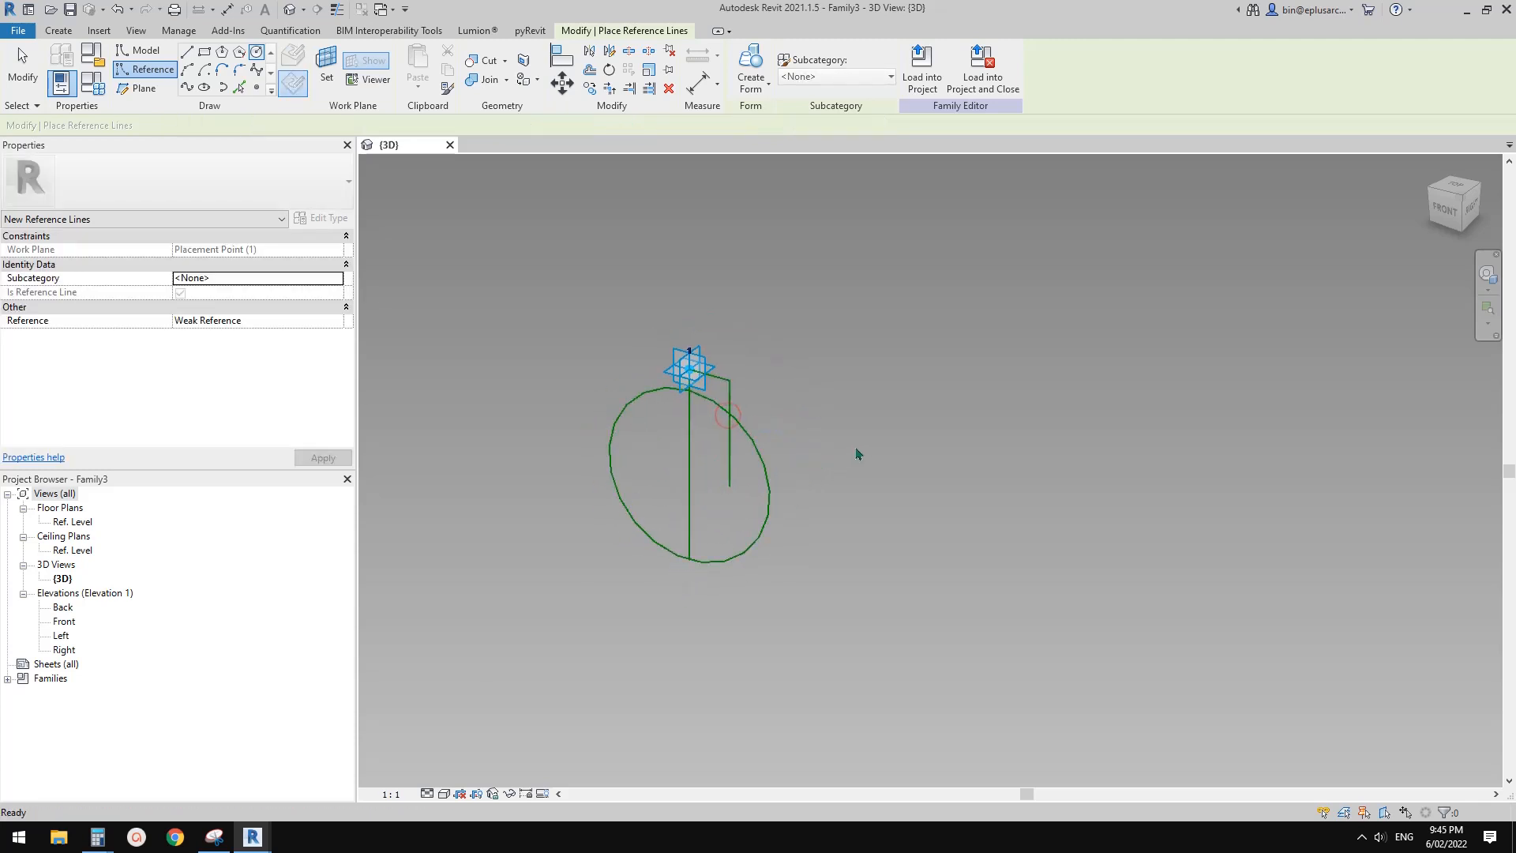
Delete the circle centred on the long vertical reference line
{"action": "middle_click_drag", "start_coordinate": [863, 474], "coordinate": [908, 363], "text": "shift"}
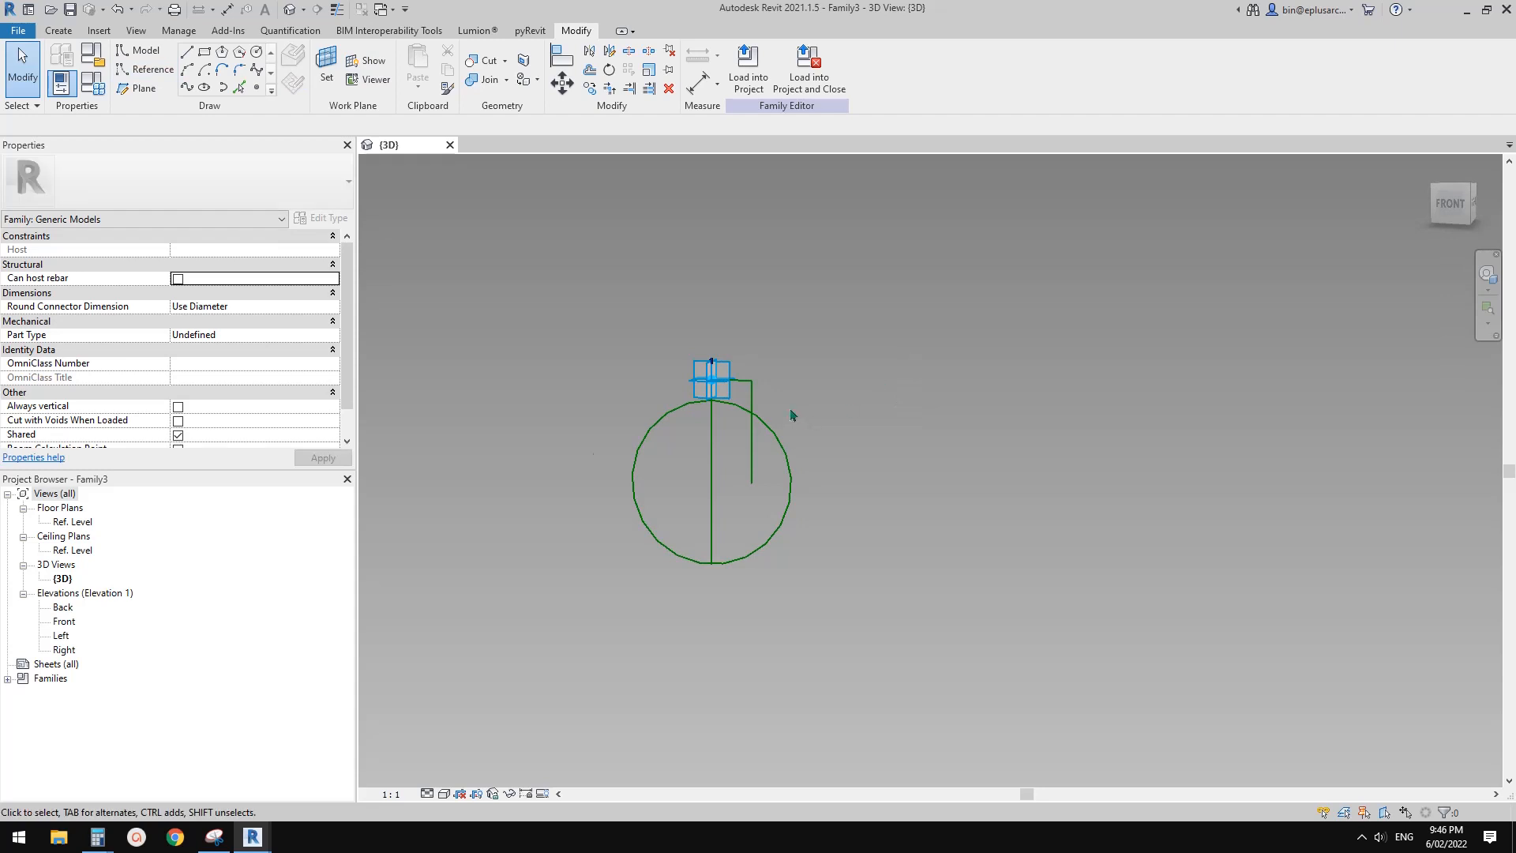
{"action": "scroll", "coordinate": [793, 415], "scroll_direction": "up", "scroll_amount": 2}
{"action": "left_click", "coordinate": [761, 434]}
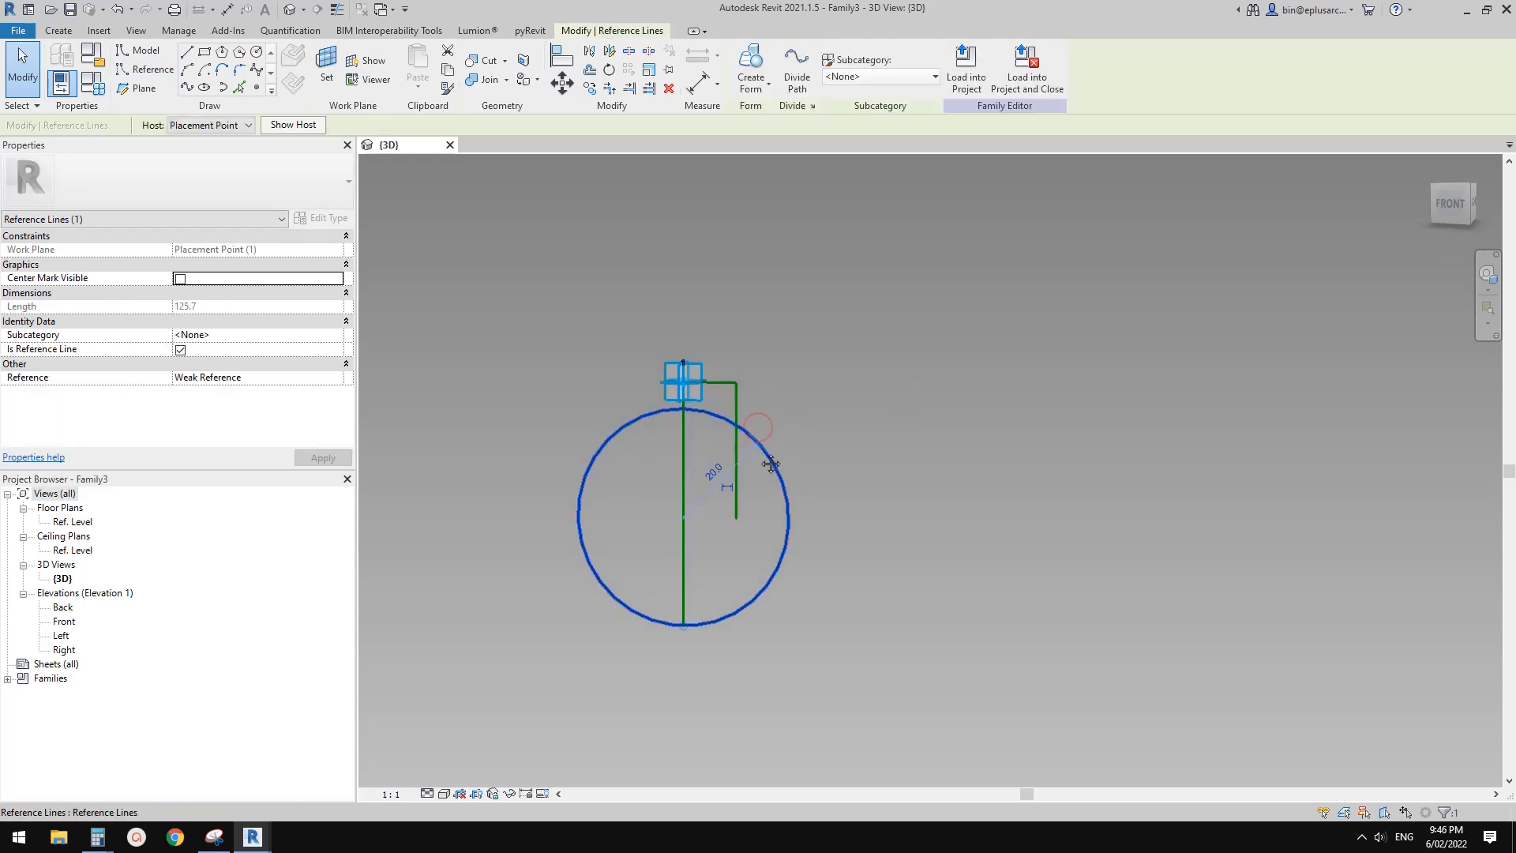
{"action": "key", "text": "Delete"}
Draw a model-line circle of about 15.3 mm radius centred on the long vertical line and reaching its lower end
{"action": "left_click", "coordinate": [257, 53]}
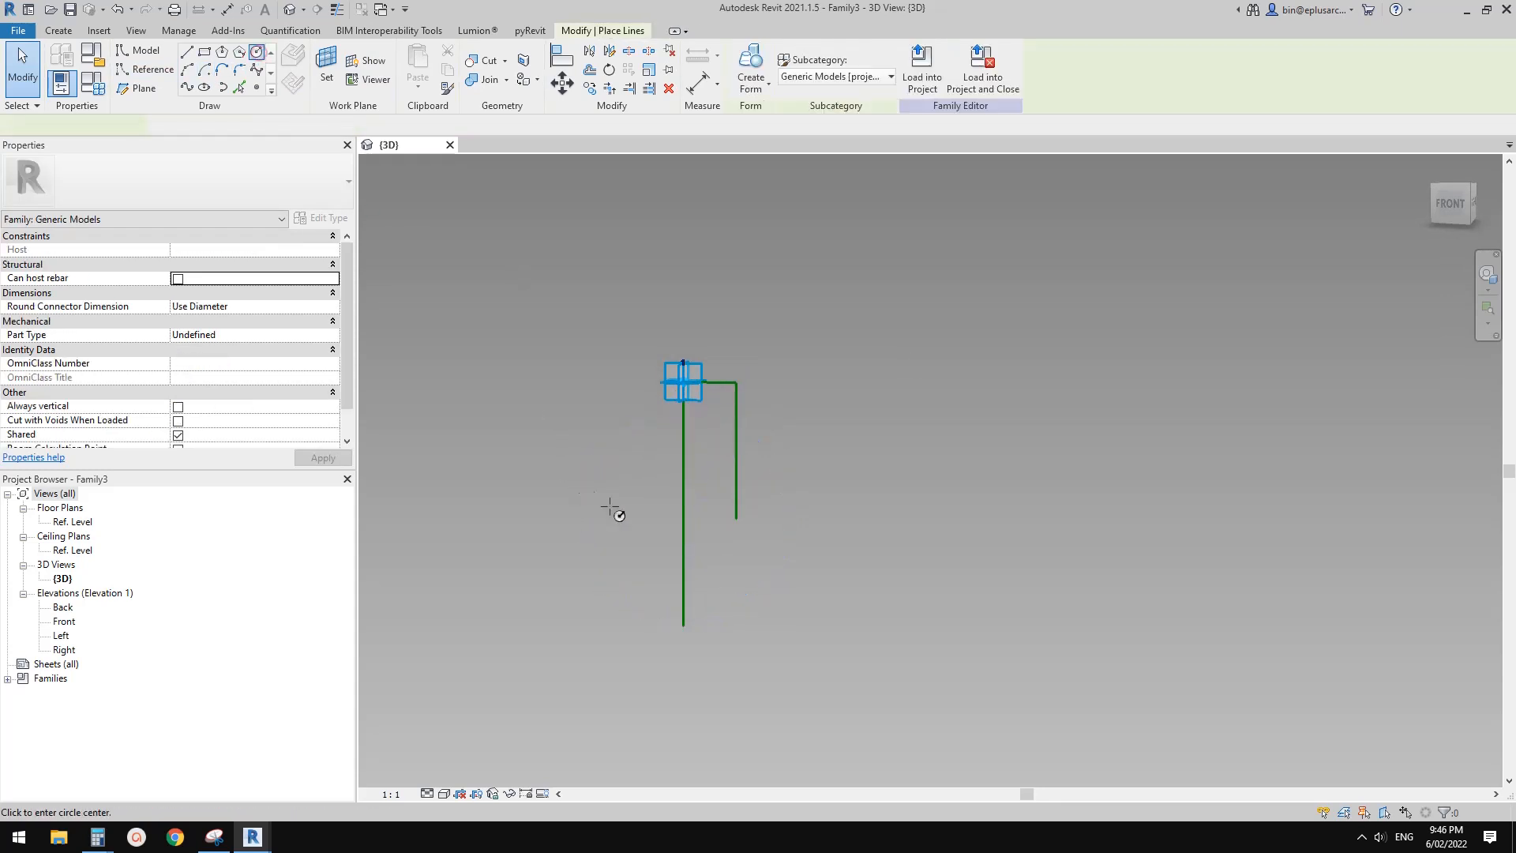
{"action": "left_click", "coordinate": [684, 543]}
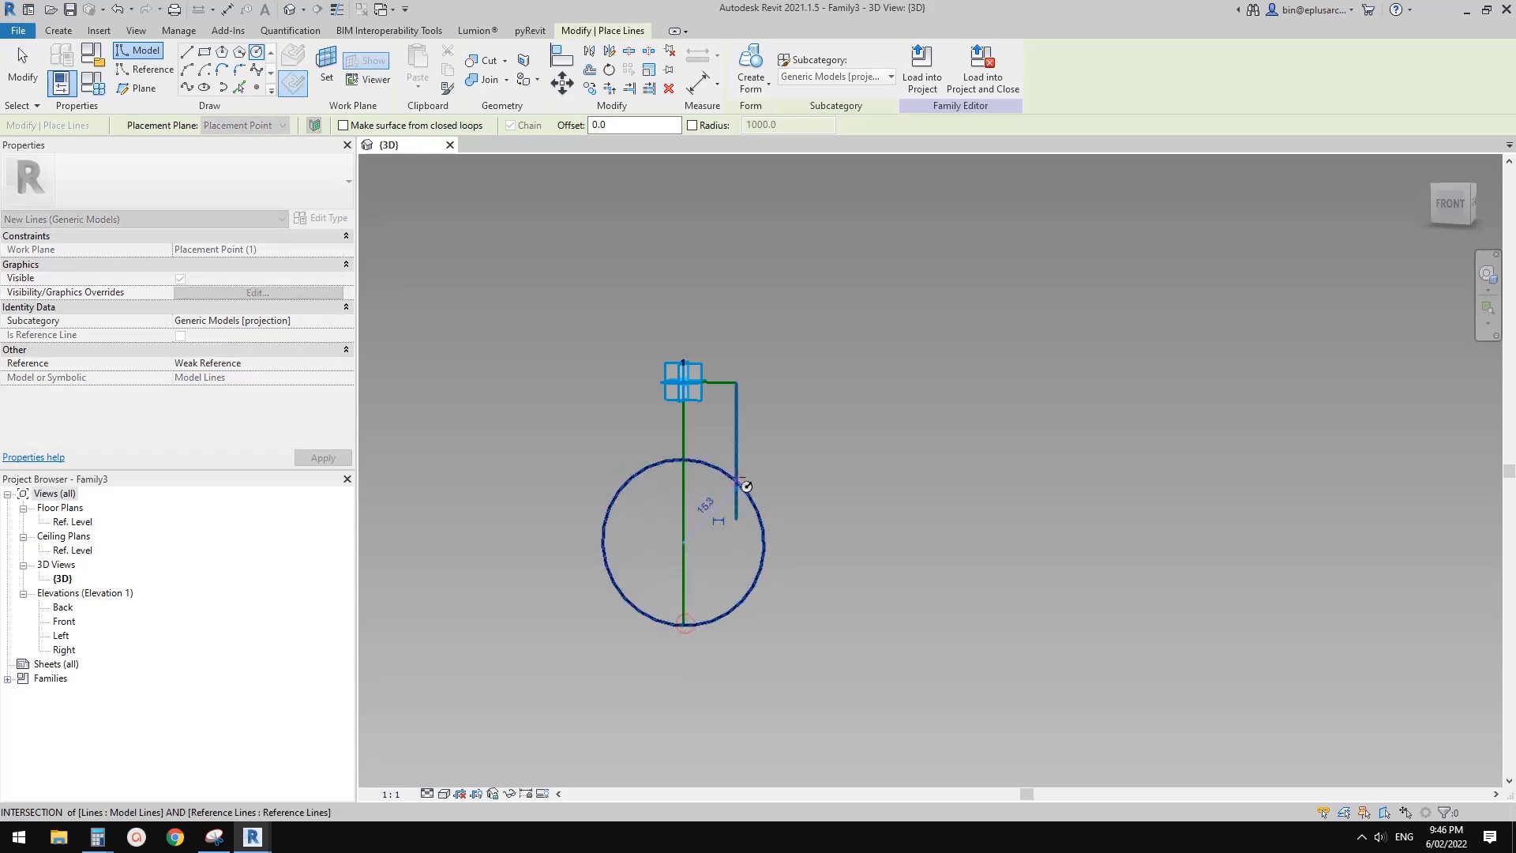
{"action": "left_click", "coordinate": [747, 486]}
{"action": "key", "text": "Escape"}
{"action": "key", "text": "Escape"}
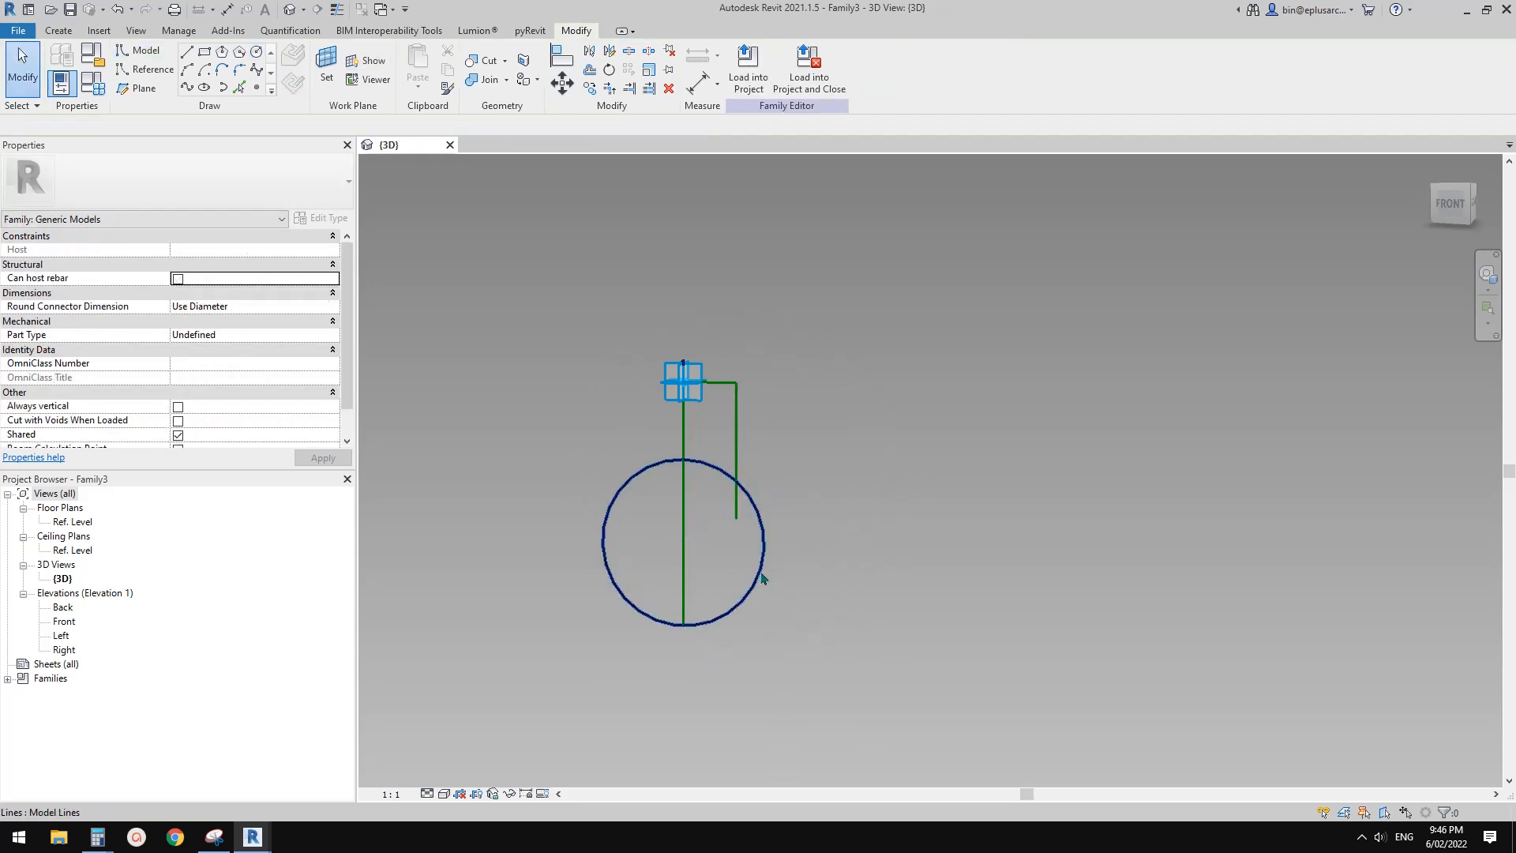
Convert the model-line circle into a reference line
{"action": "left_click", "coordinate": [763, 579]}
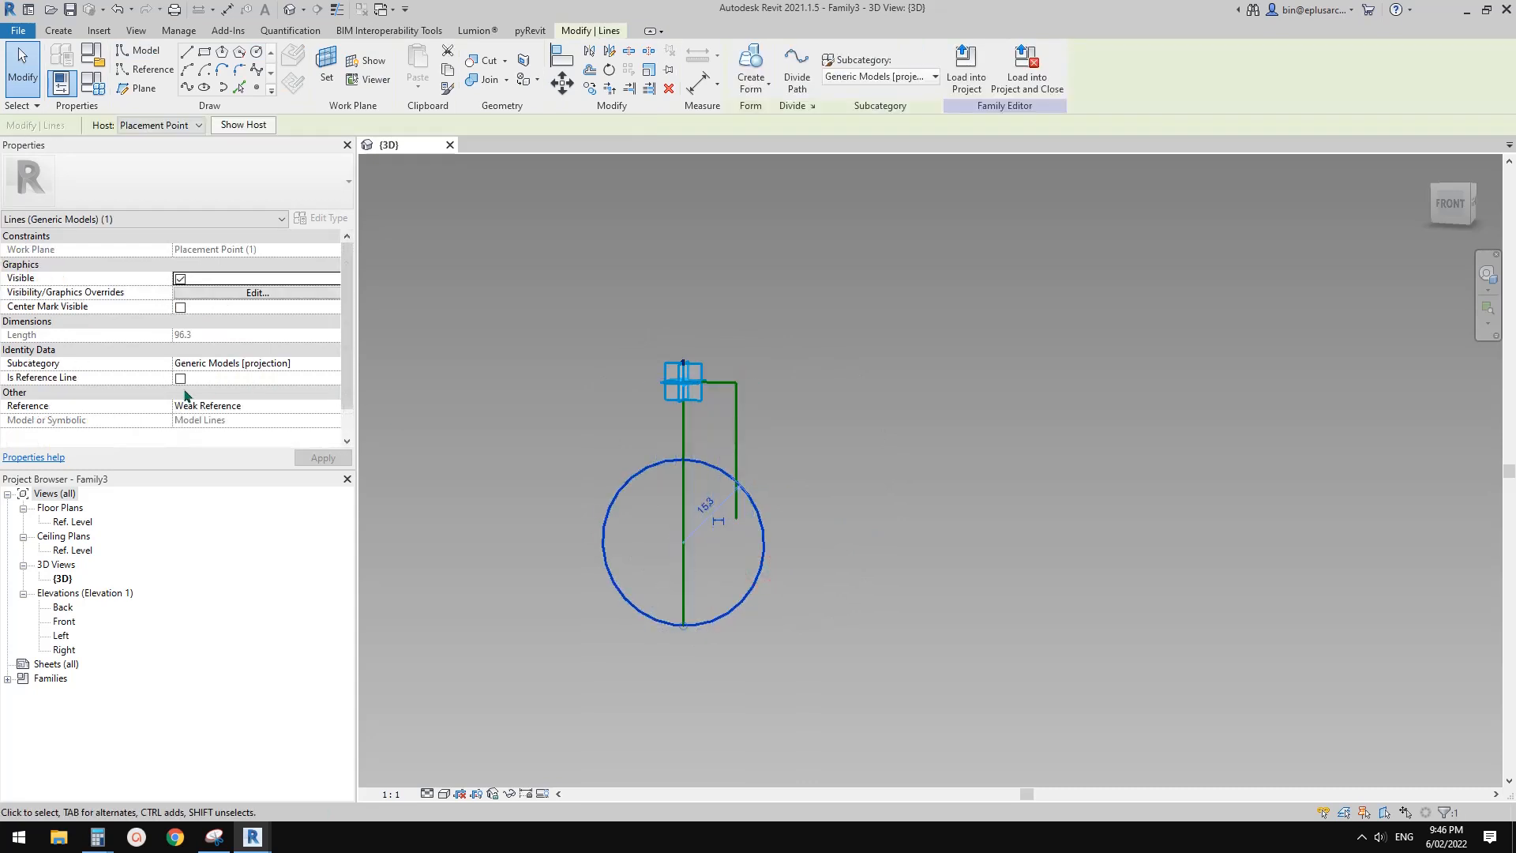
{"action": "left_click", "coordinate": [180, 379]}
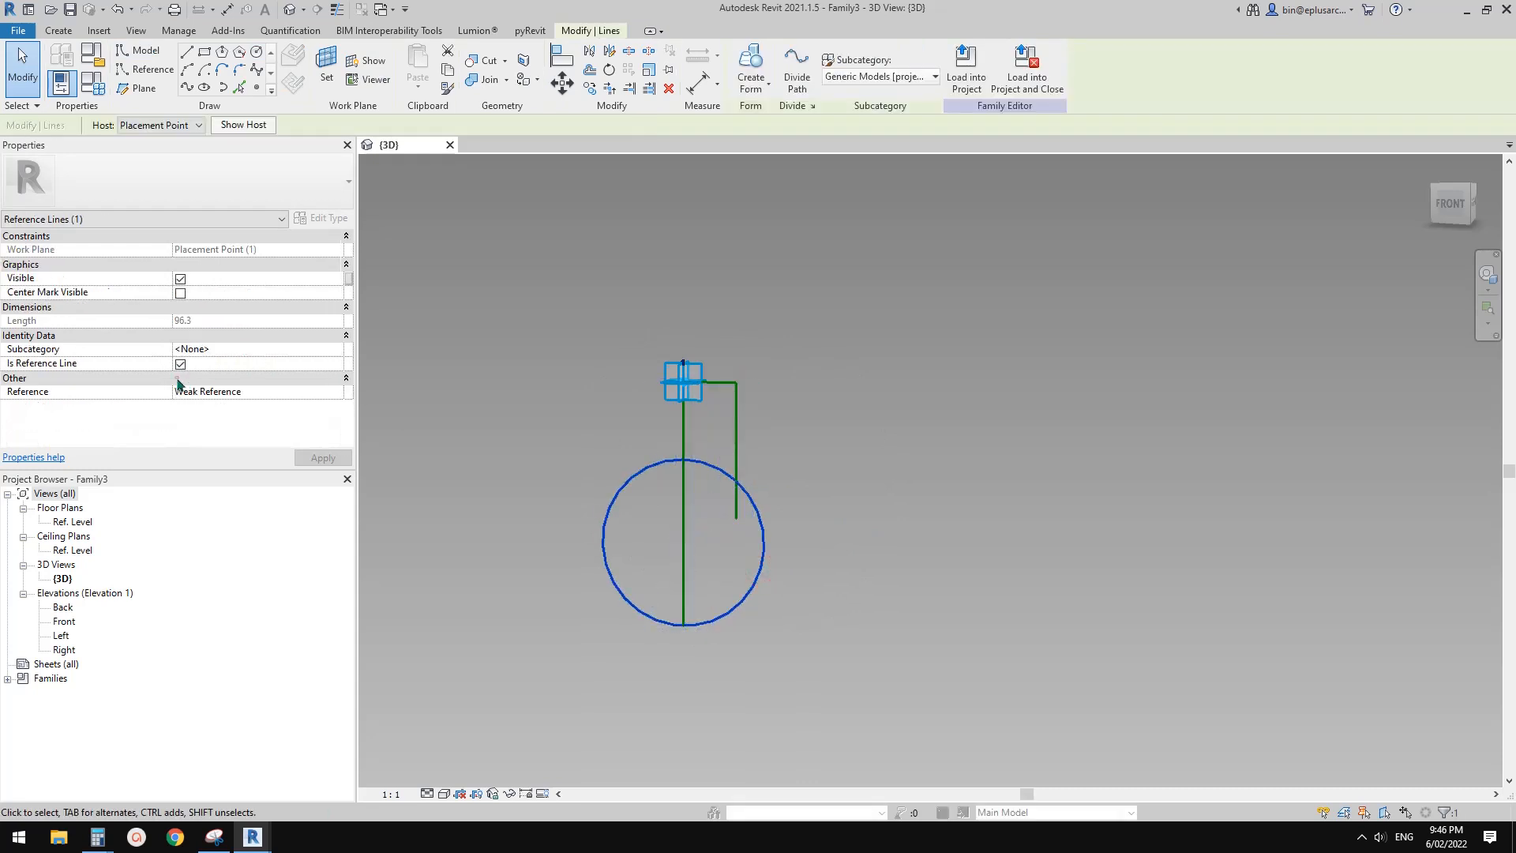
{"action": "left_click", "coordinate": [837, 411]}
Trim the circle to corners with the short and long vertical reference lines, leaving a closed half-bulb profile
{"action": "key", "text": "t"}
{"action": "key", "text": "r"}
{"action": "left_click", "coordinate": [738, 454]}
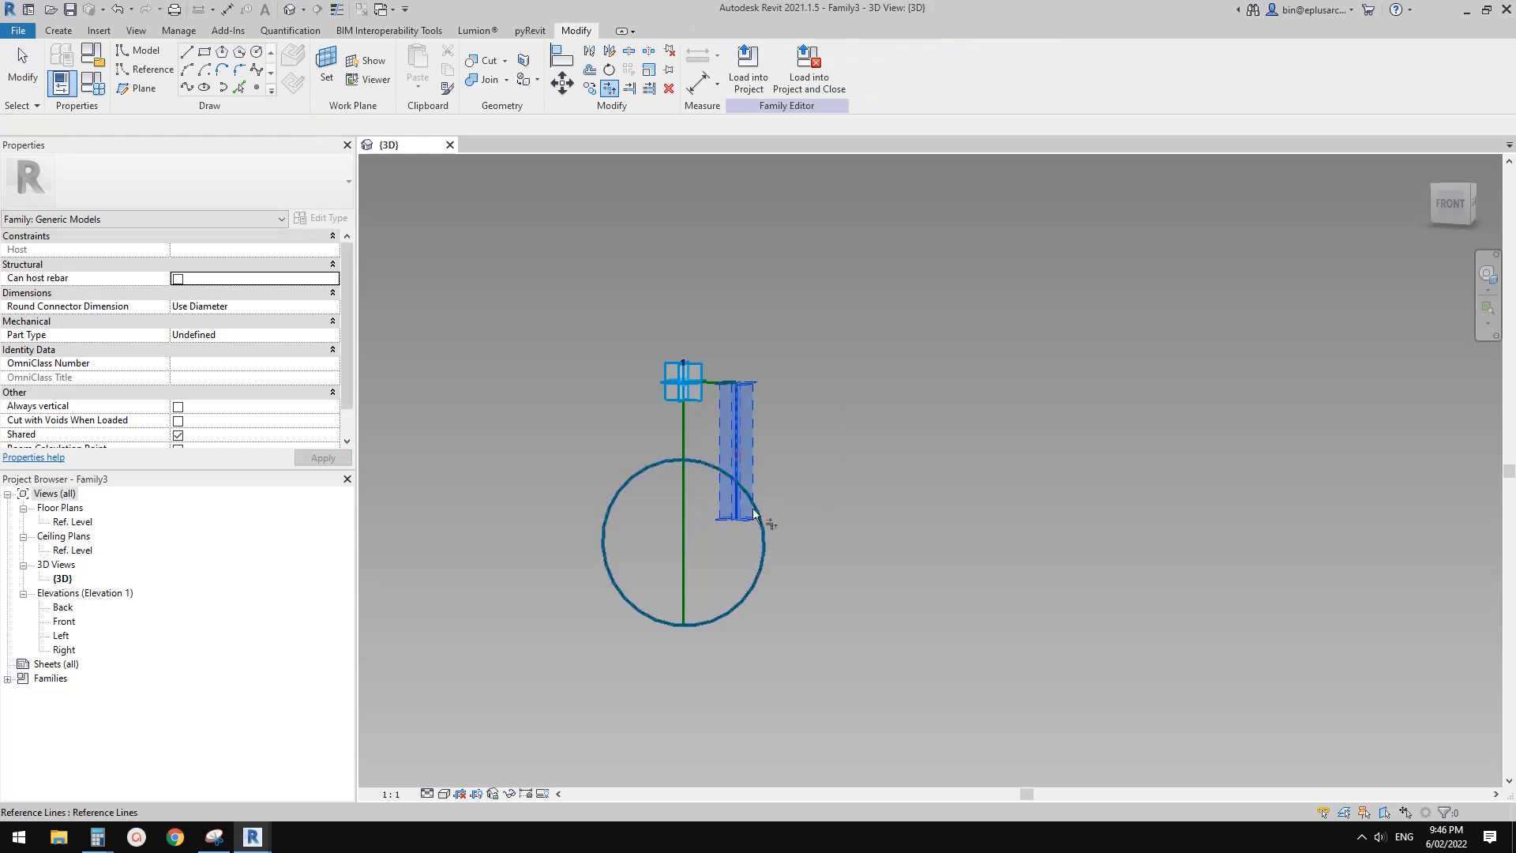
{"action": "left_click", "coordinate": [754, 510]}
{"action": "left_click", "coordinate": [681, 442]}
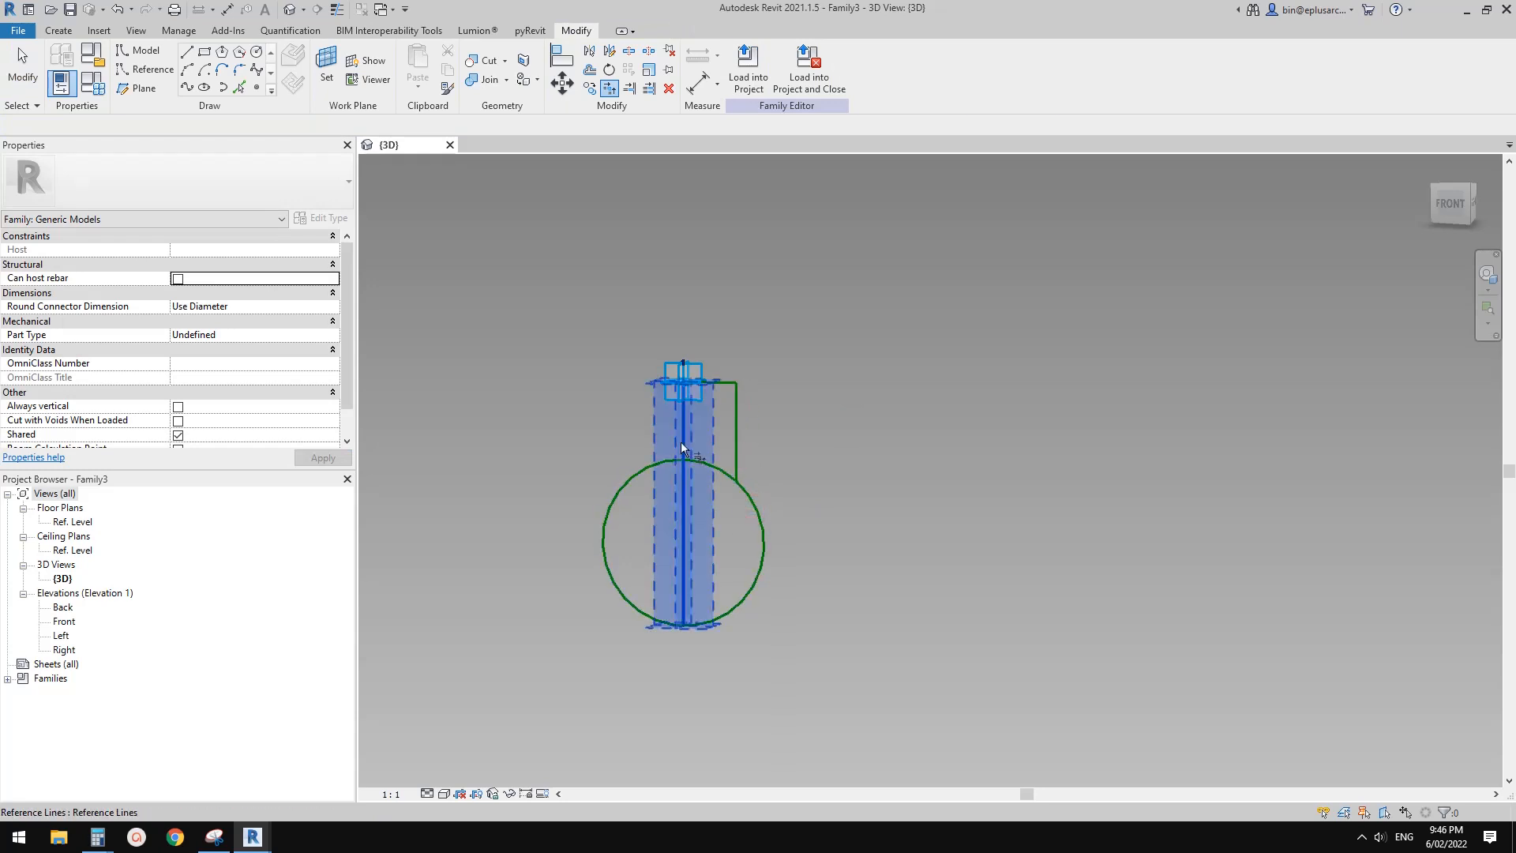
{"action": "left_click", "coordinate": [724, 622]}
{"action": "key", "text": "Escape"}
{"action": "key", "text": "Escape"}
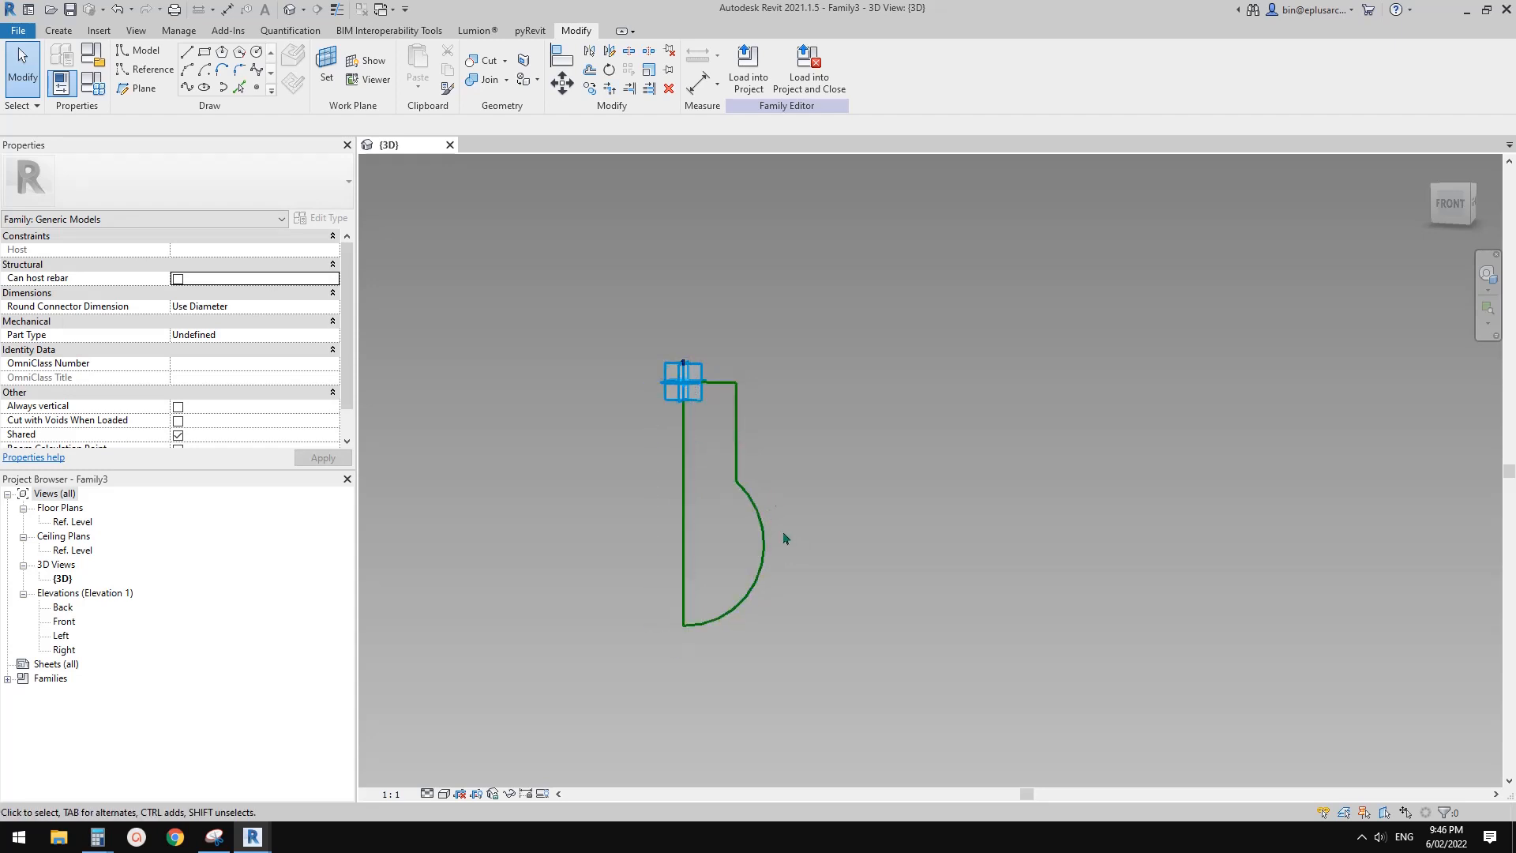
{"action": "key", "text": "Tab"}
{"action": "left_click", "coordinate": [764, 550]}
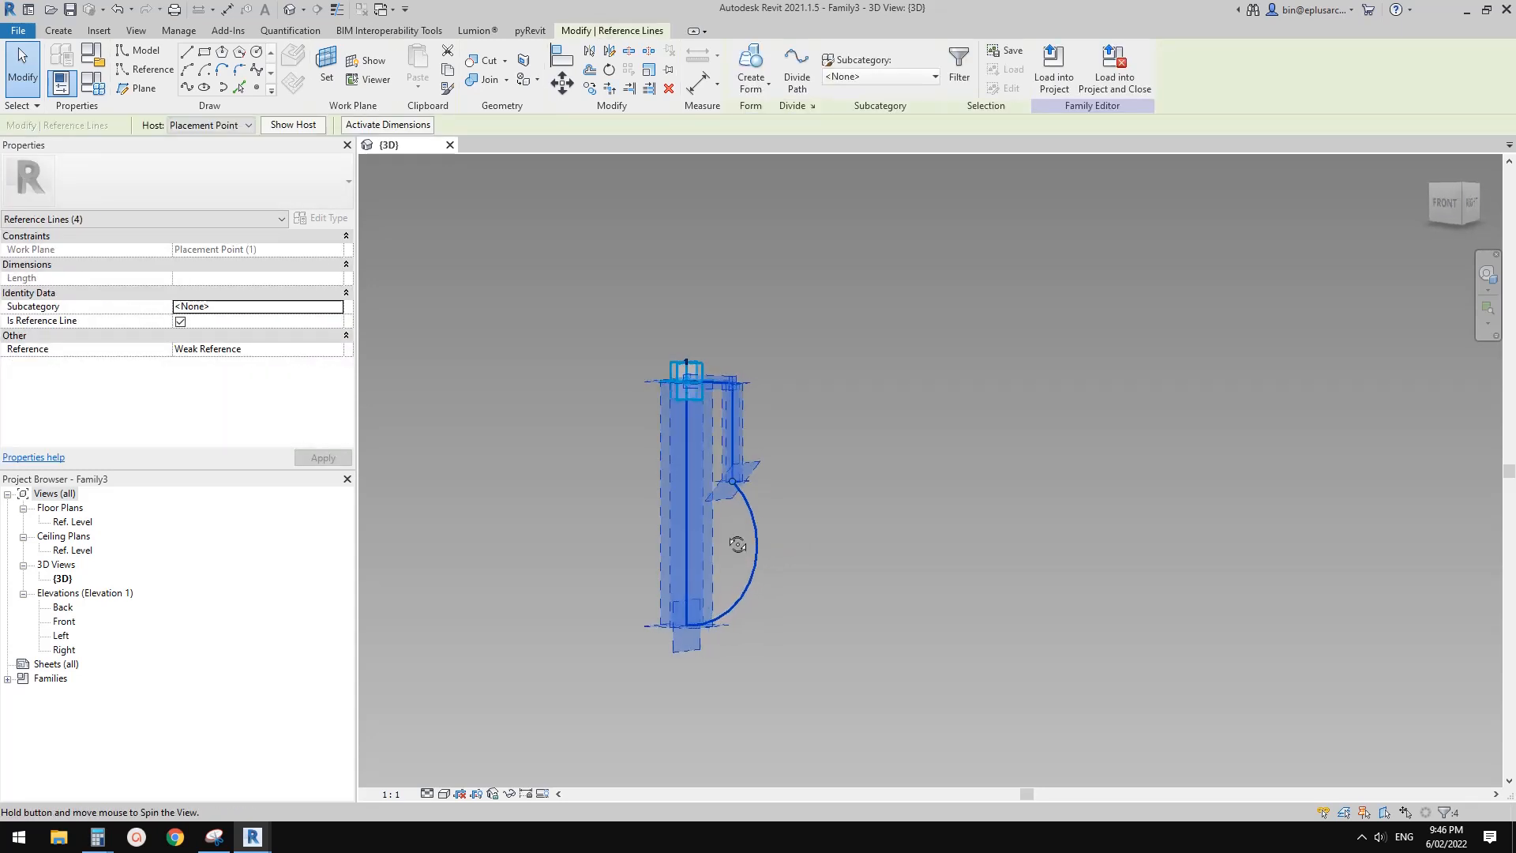
{"action": "left_click", "coordinate": [692, 457]}
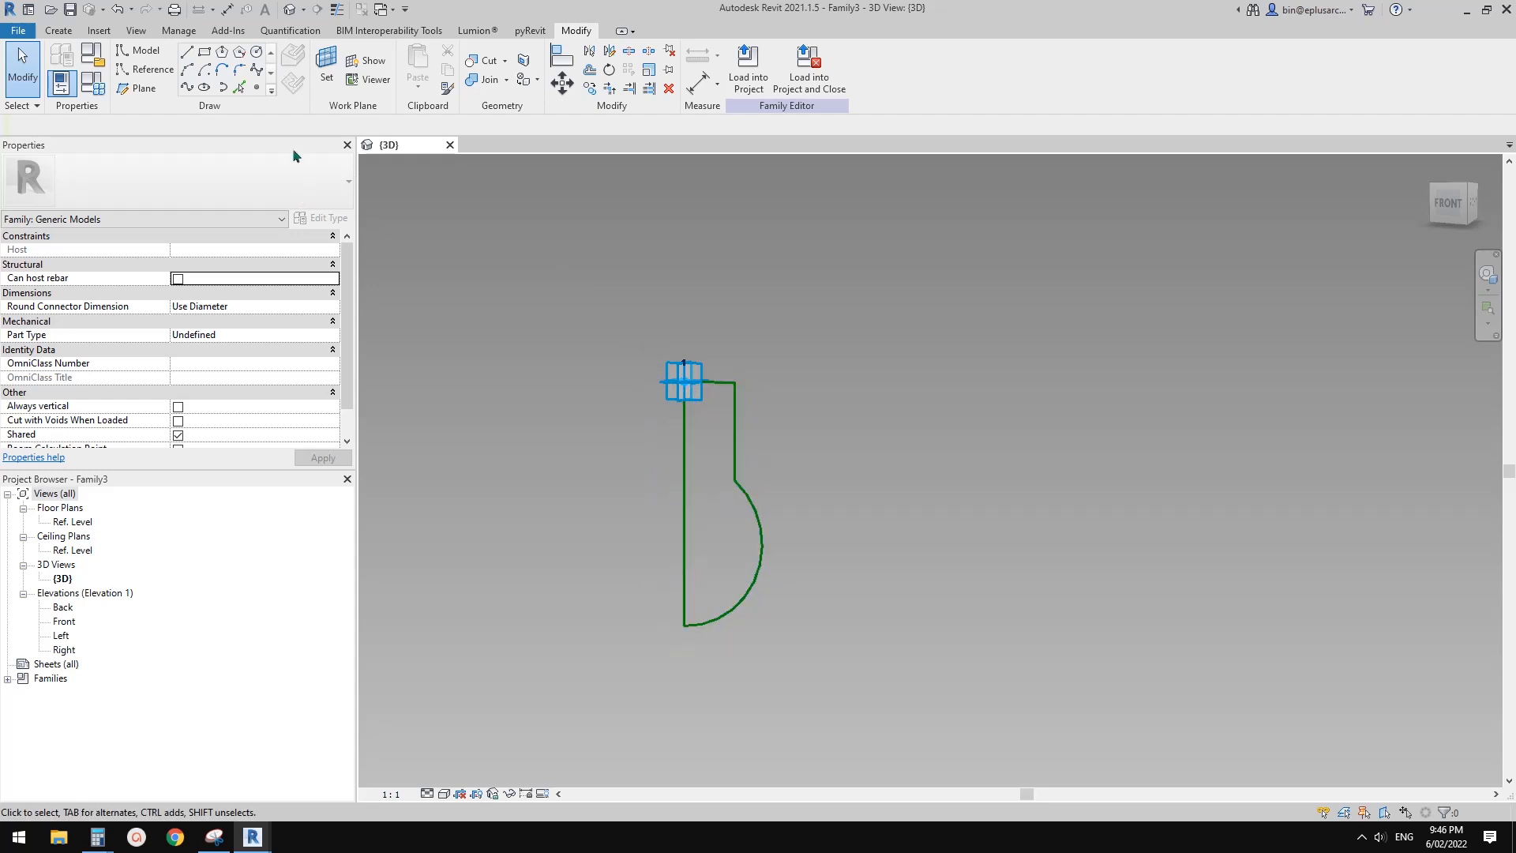
Draw a vertical reference line about 5 mm long, starting about 10 mm above the adaptive point, as the rotation axis
{"action": "left_click", "coordinate": [163, 78]}
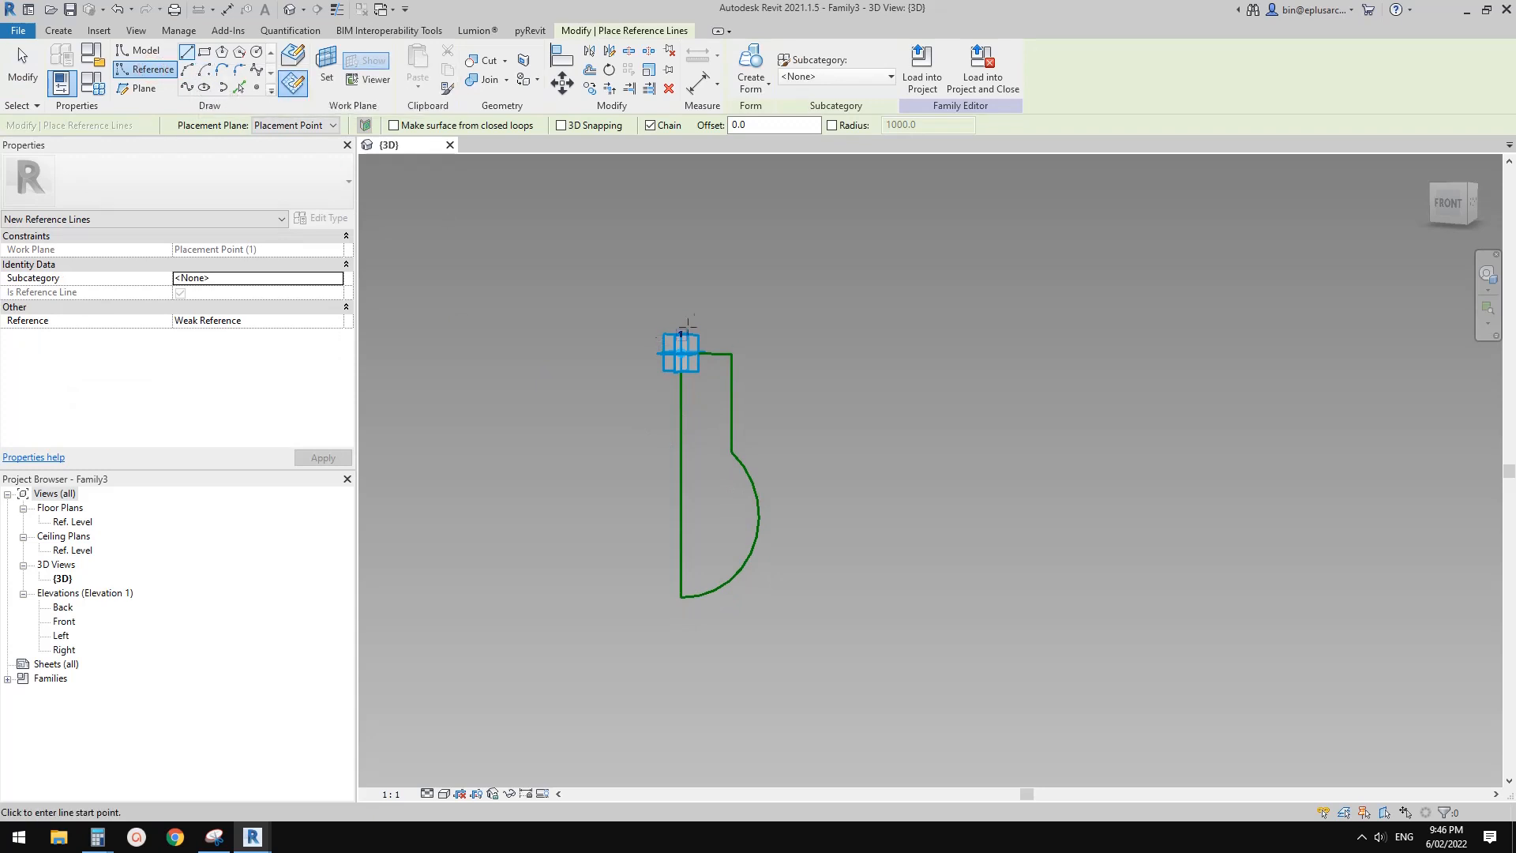
{"action": "middle_click_drag", "start_coordinate": [685, 329], "coordinate": [661, 347]}
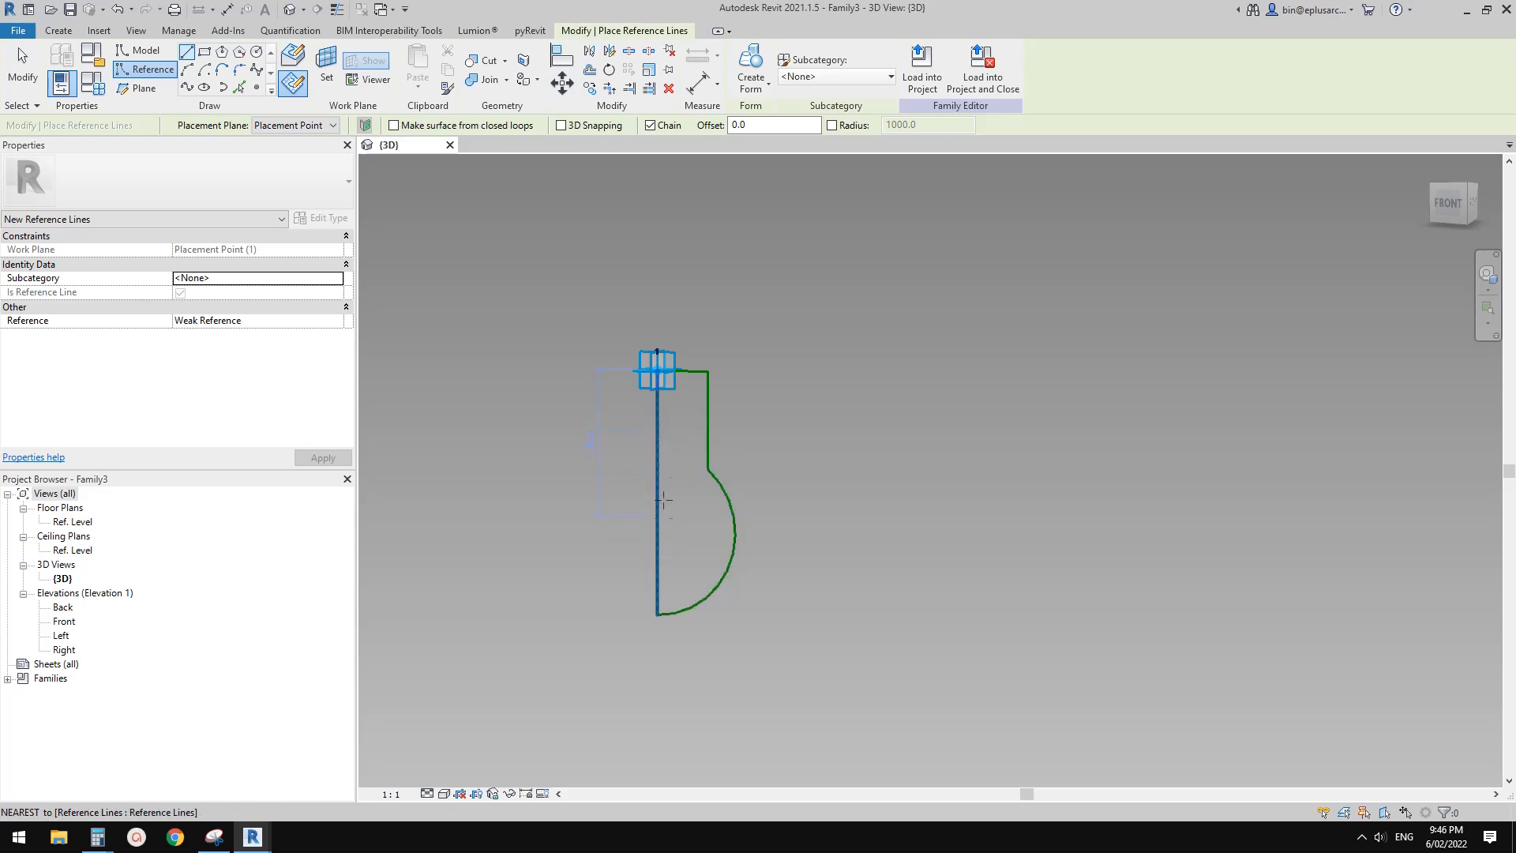
{"action": "left_click", "coordinate": [657, 370]}
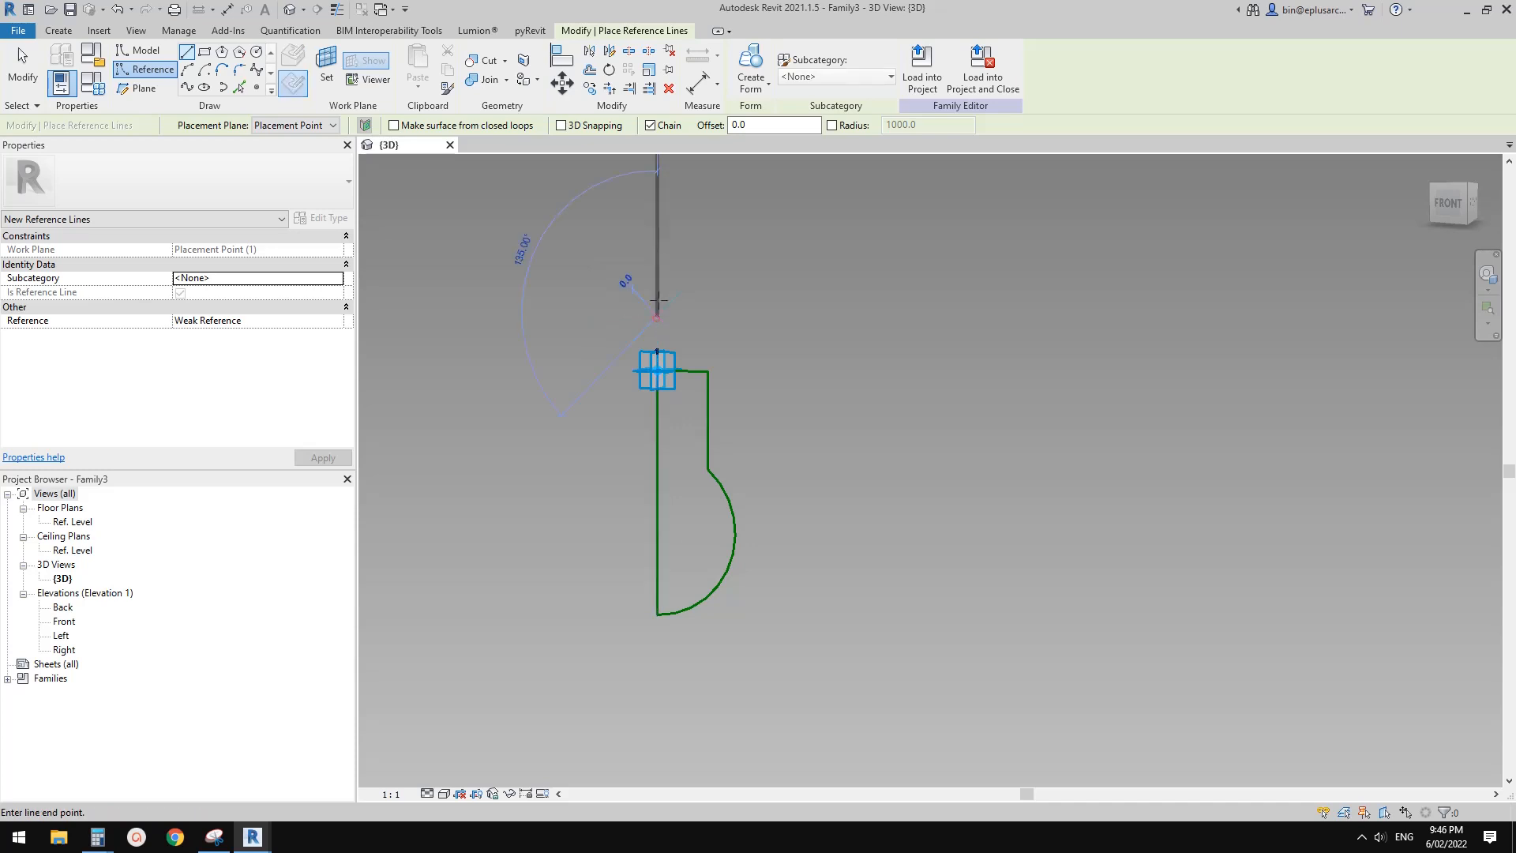
{"action": "left_click", "coordinate": [657, 257]}
{"action": "left_click", "coordinate": [659, 292]}
{"action": "key", "text": "Escape"}
{"action": "key", "text": "Escape"}
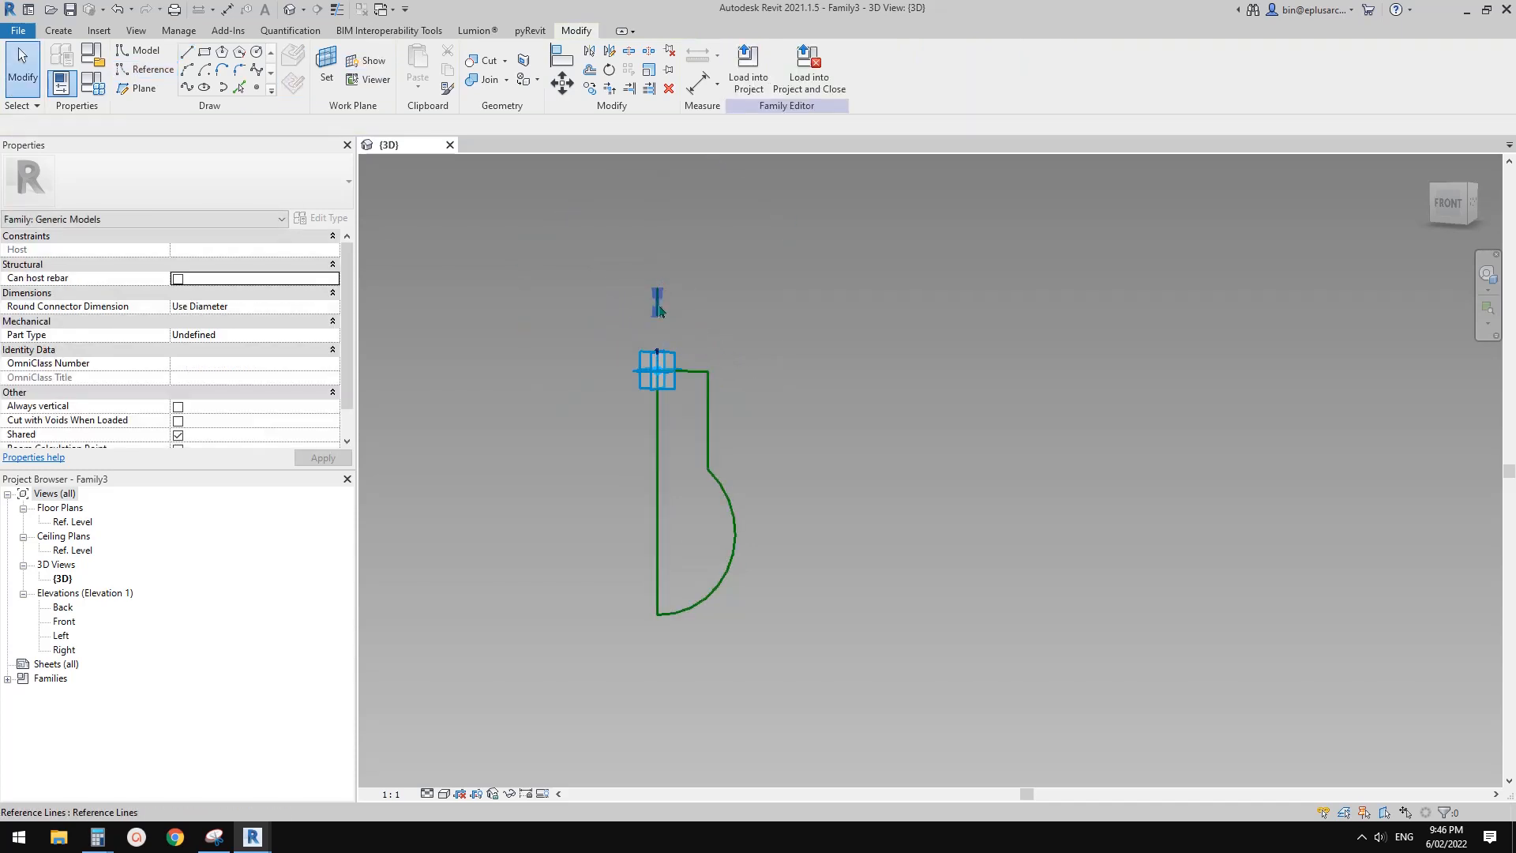
Create a solid revolved form from the closed half-bulb profile around the short reference line above the adaptive point
{"action": "left_click", "coordinate": [658, 304]}
{"action": "left_click", "coordinate": [665, 306]}
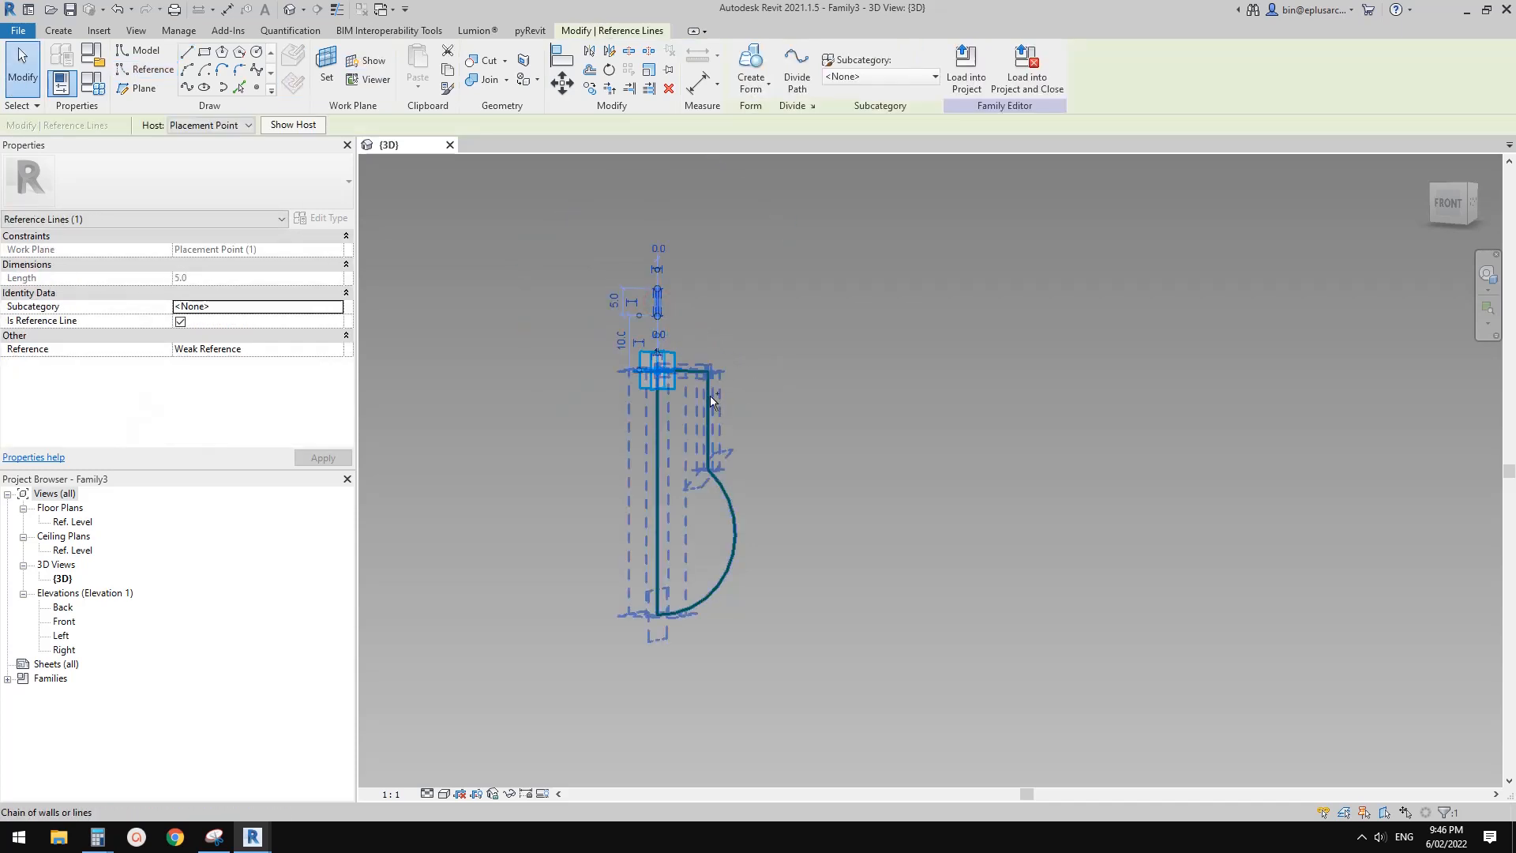
{"action": "left_click", "coordinate": [703, 421], "text": "ctrl"}
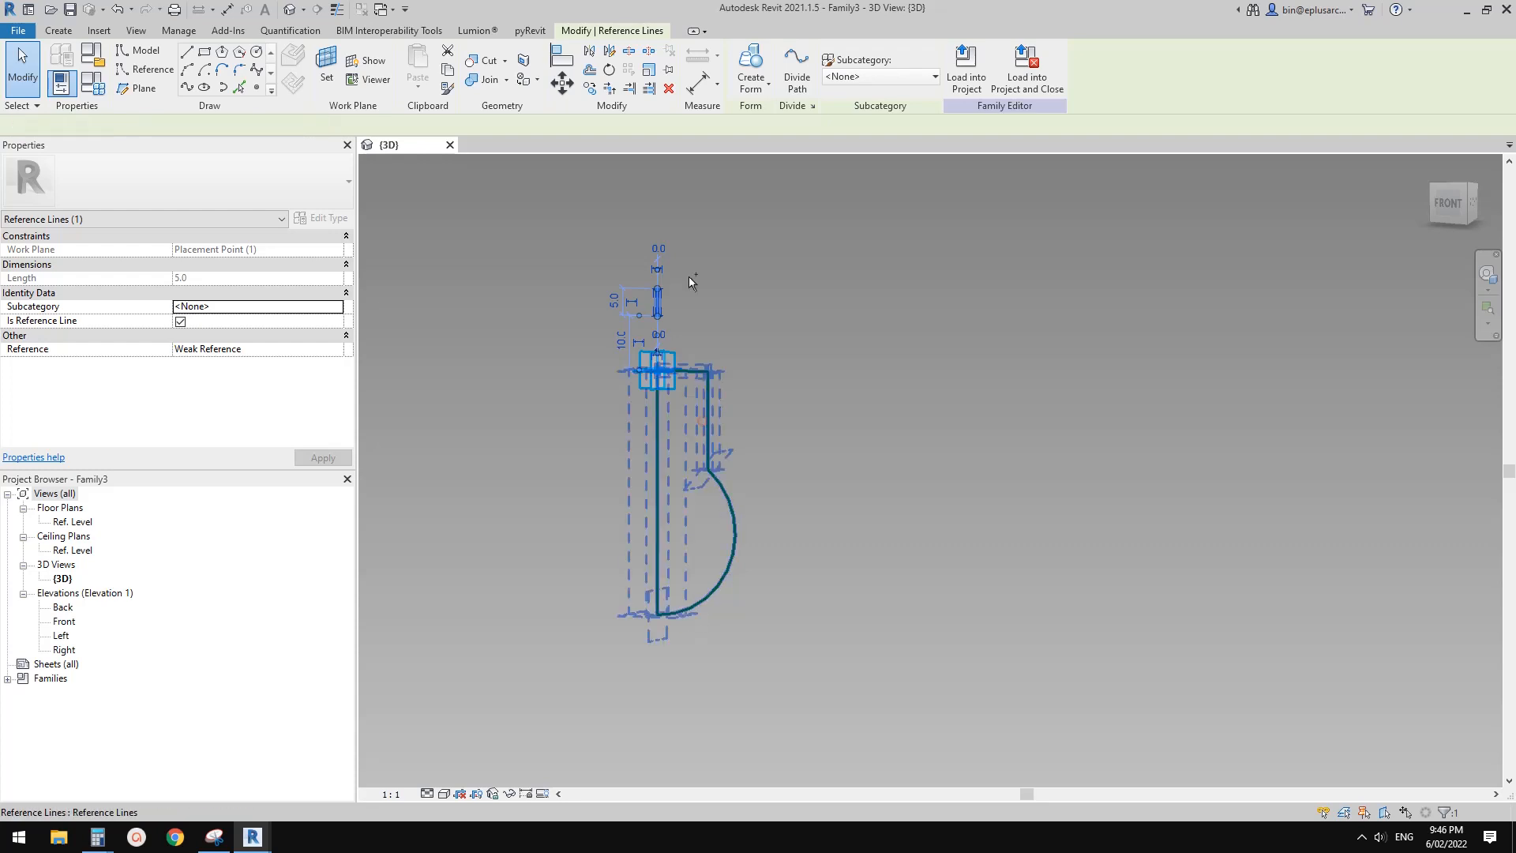
{"action": "left_click", "coordinate": [761, 69]}
{"action": "left_click", "coordinate": [890, 382]}
Inspect the revolved bulb form and delete it, keeping its reference-line profile
{"action": "middle_click_drag", "start_coordinate": [755, 518], "coordinate": [680, 524], "text": "shift"}
{"action": "left_click", "coordinate": [699, 515]}
{"action": "key", "text": "Escape"}
{"action": "left_click", "coordinate": [693, 529]}
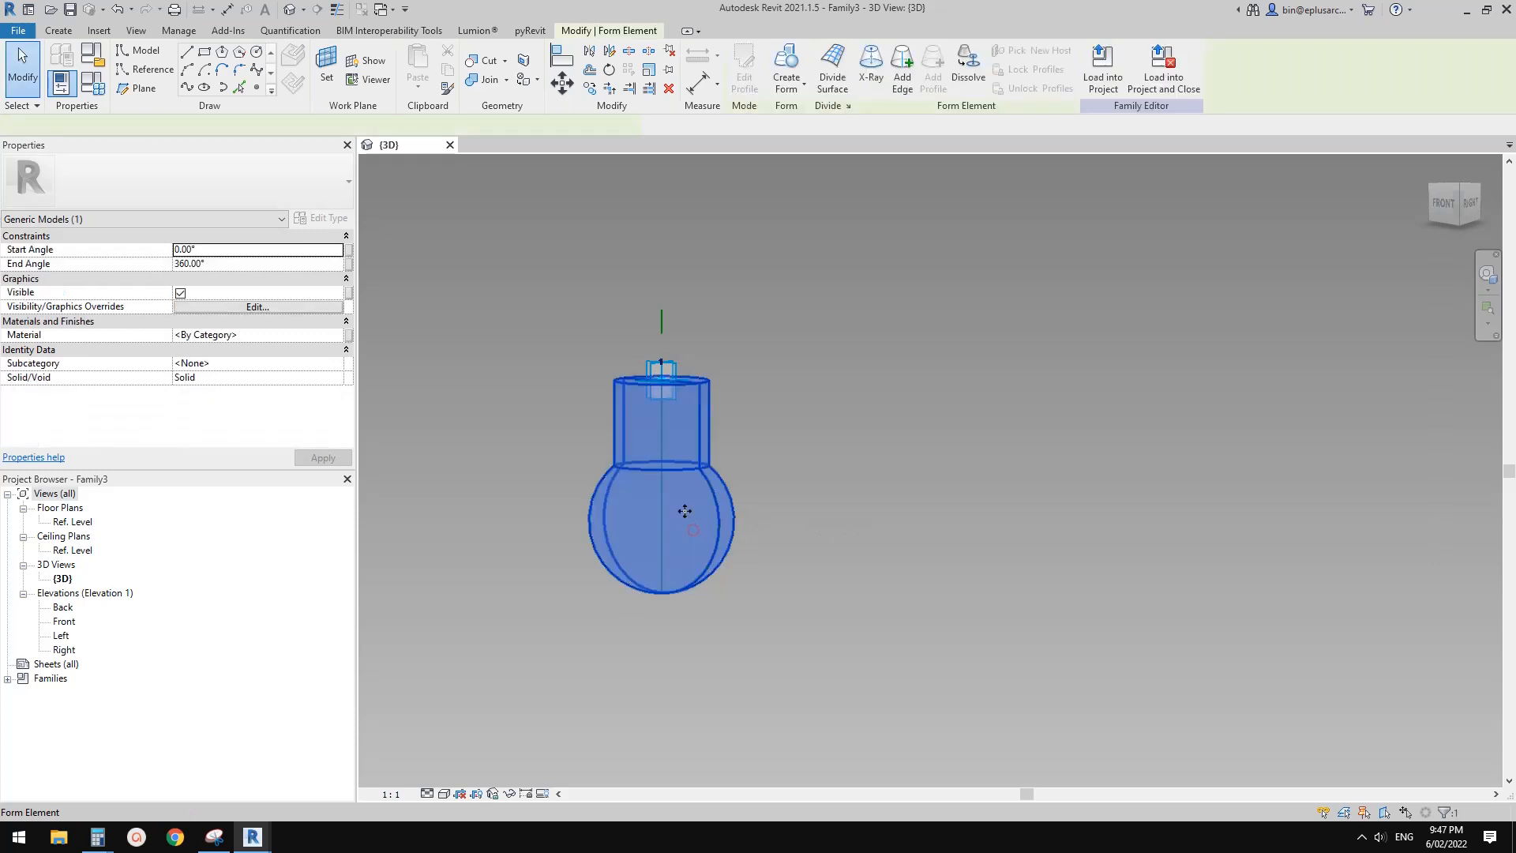
{"action": "key", "text": "Delete"}
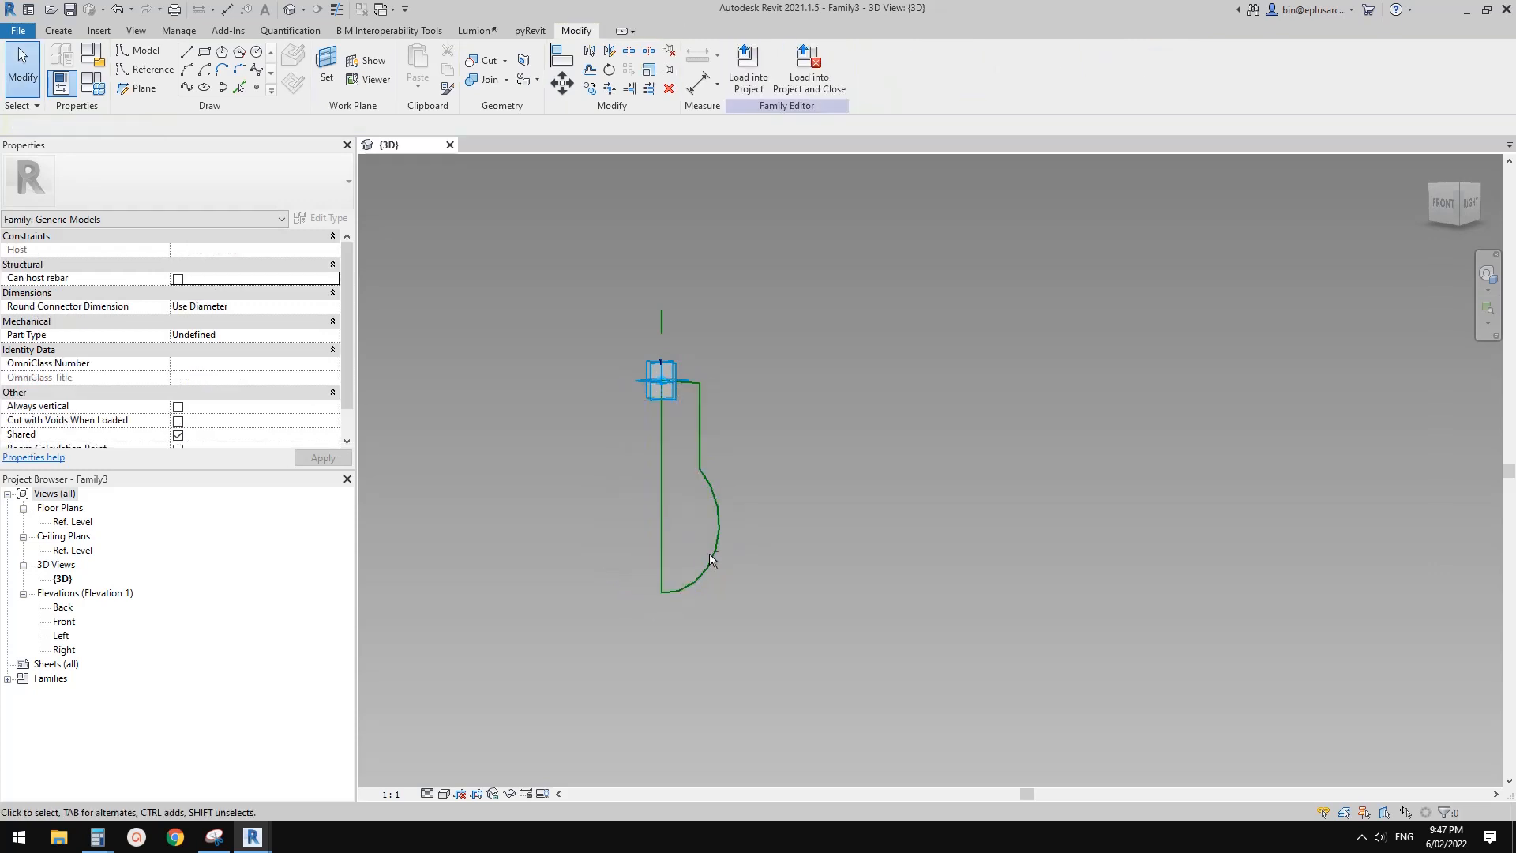
Move the profile's arc downward to lengthen the straight neck of the bulb
{"action": "middle_click_drag", "start_coordinate": [709, 555], "coordinate": [774, 564], "text": "shift"}
{"action": "key", "text": "Tab"}
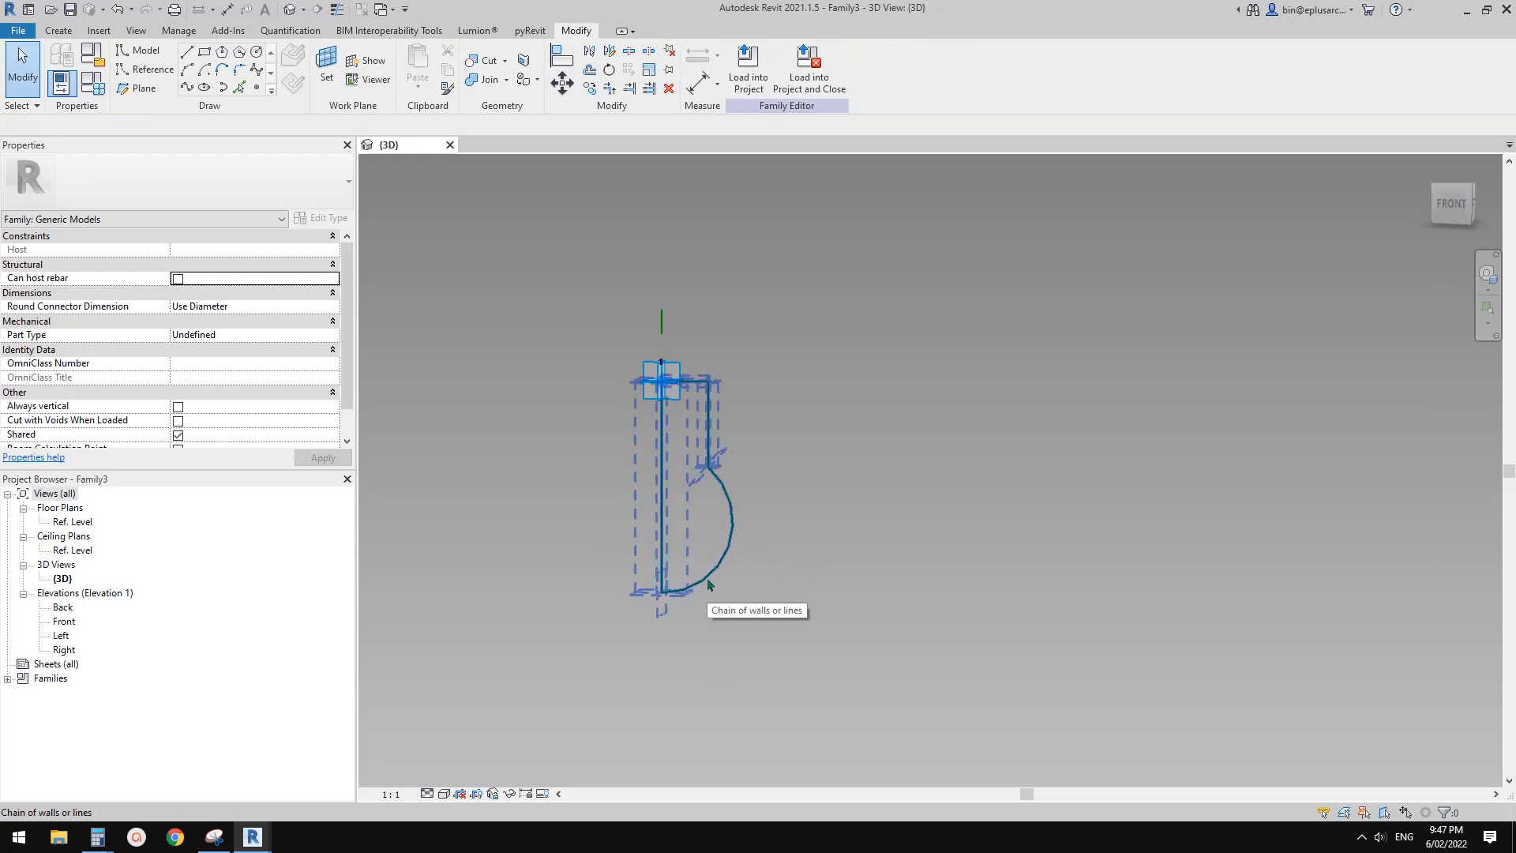
{"action": "left_click", "coordinate": [667, 589]}
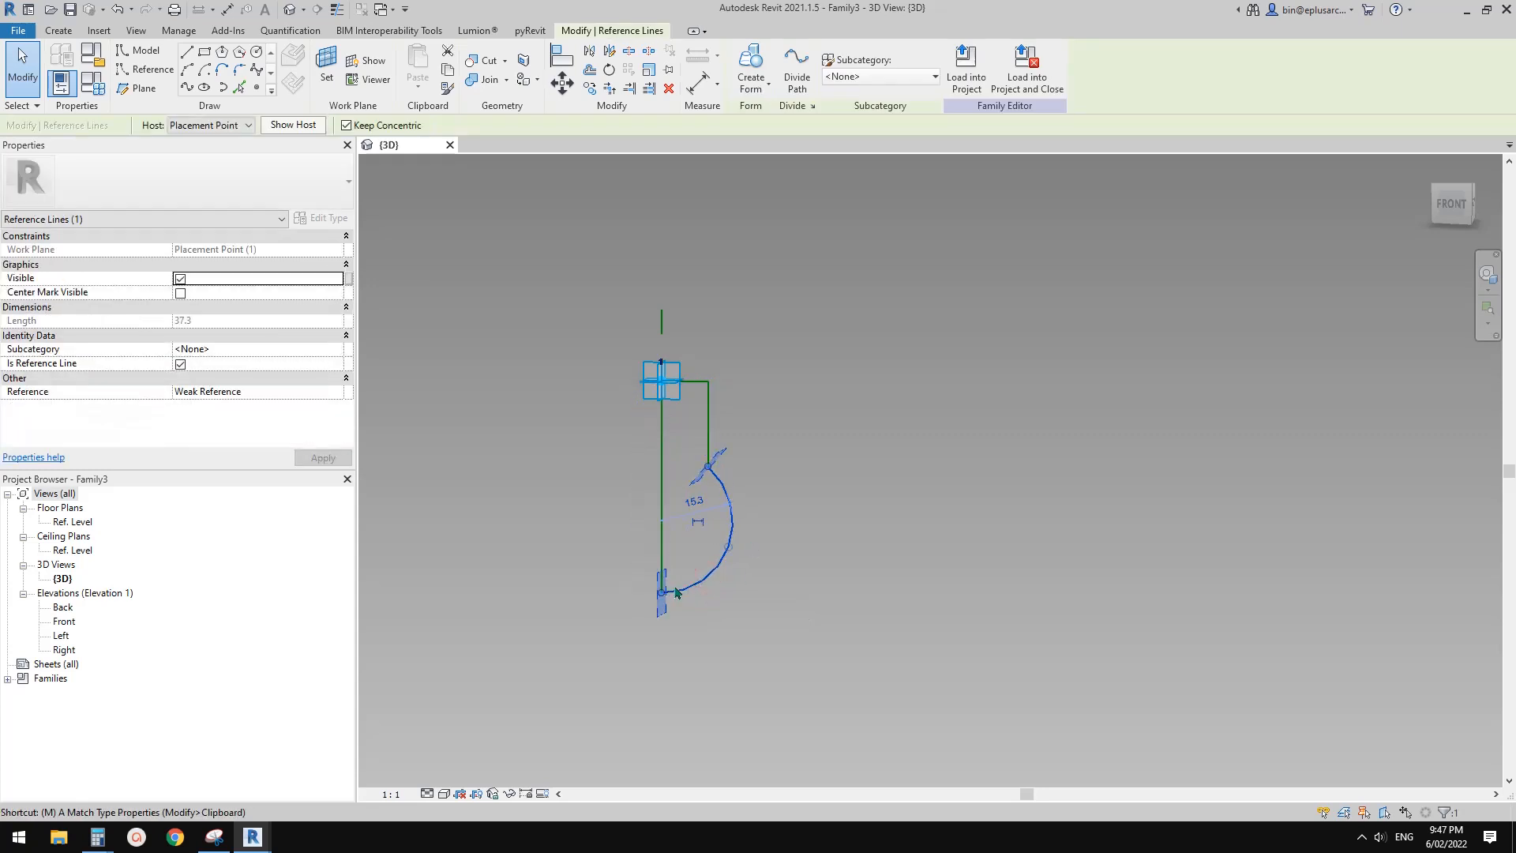
{"action": "left_click_drag", "start_coordinate": [687, 589], "coordinate": [726, 552]}
{"action": "middle_click_drag", "start_coordinate": [720, 546], "coordinate": [718, 543]}
{"action": "key", "text": "Escape"}
Revolve the lengthened half-bulb profile around the short axis line into a solid form
{"action": "key", "text": "Tab"}
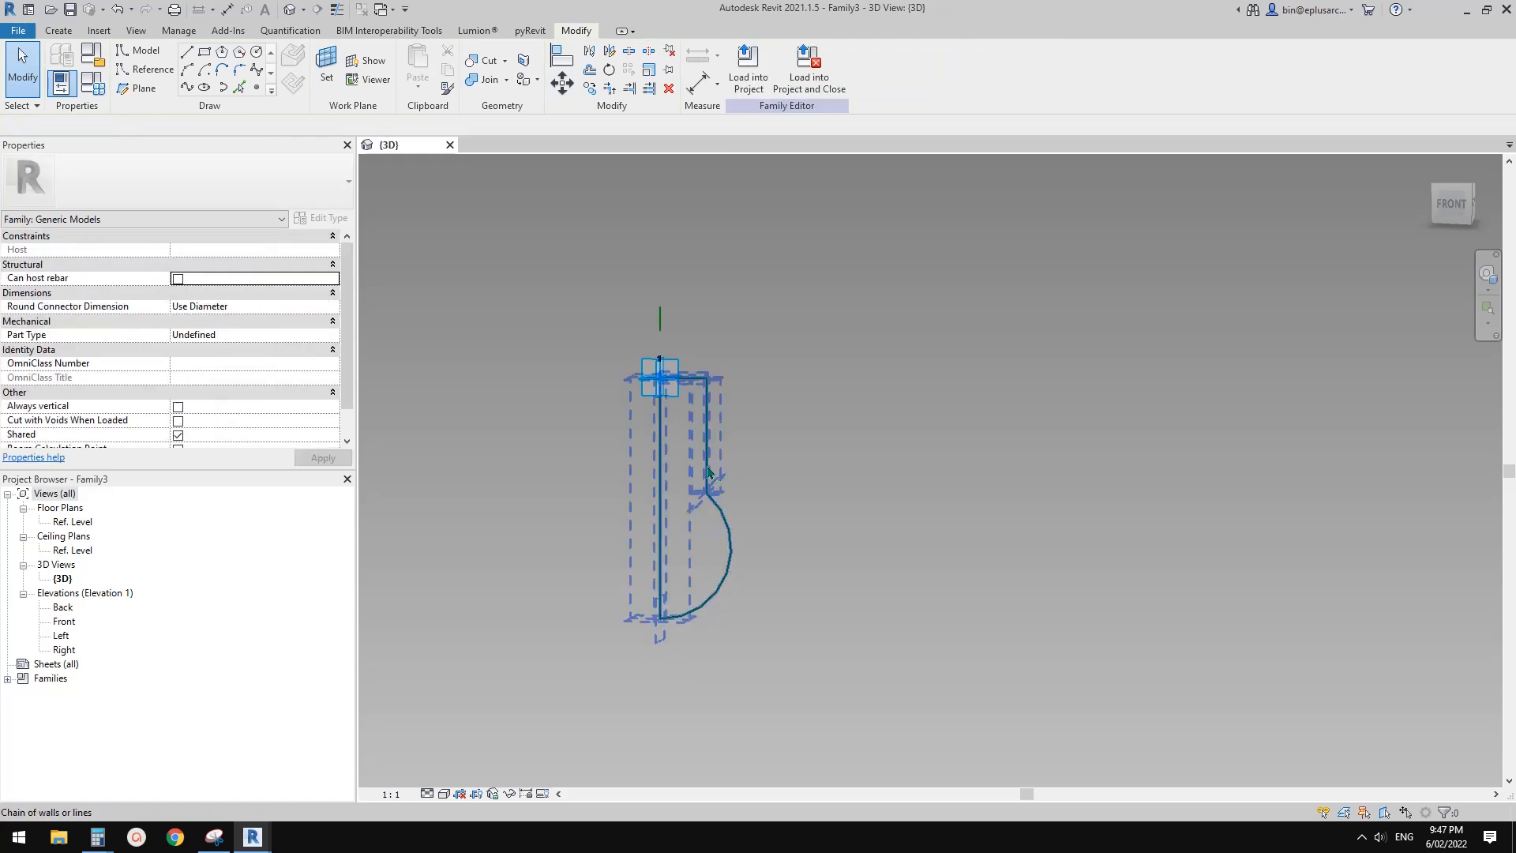
{"action": "left_click", "coordinate": [711, 476]}
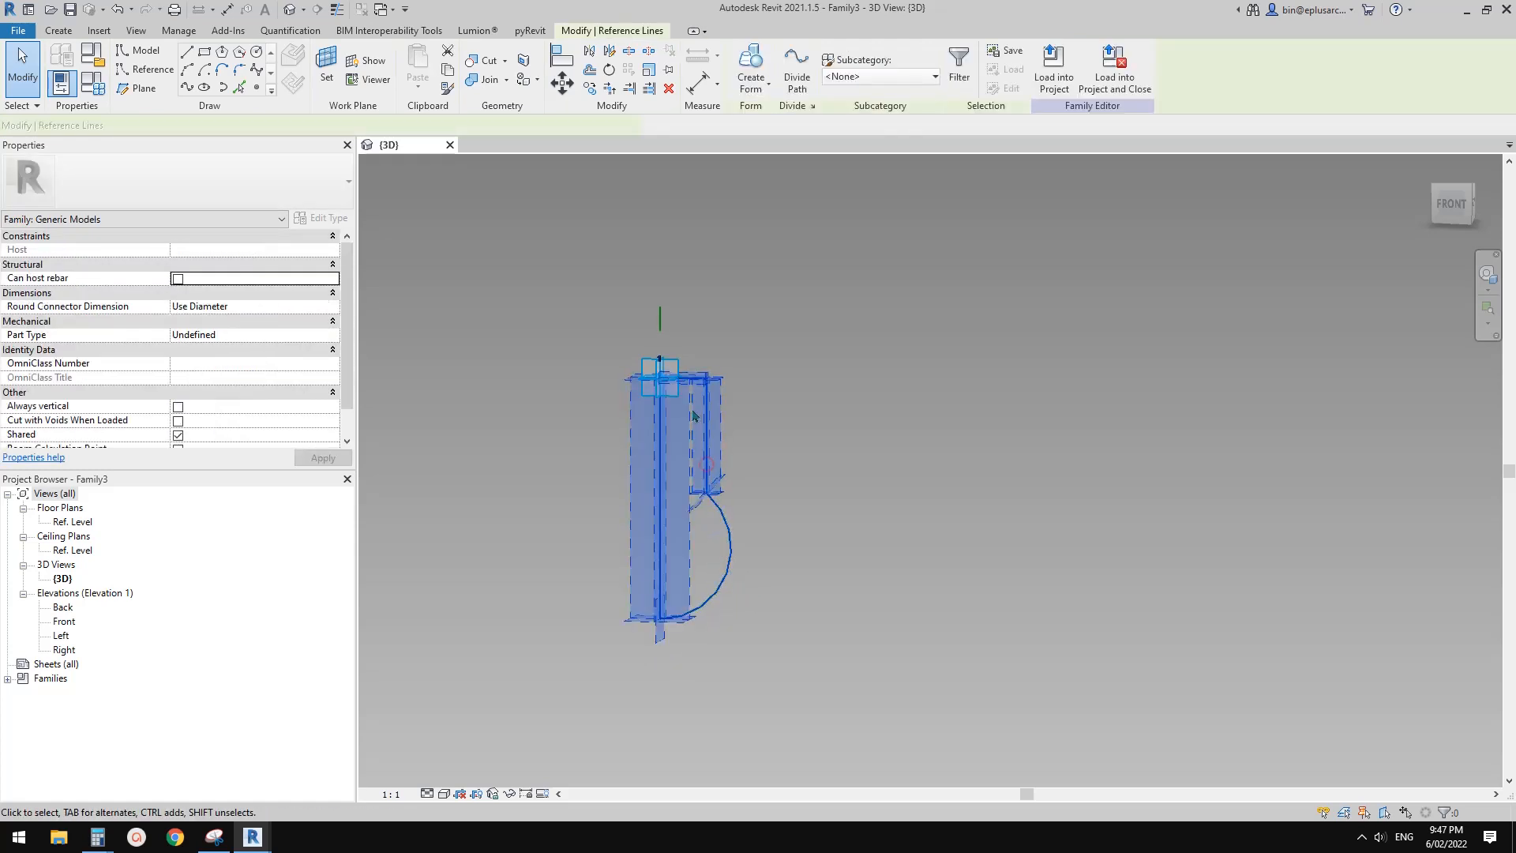
{"action": "left_click", "coordinate": [753, 65]}
{"action": "middle_click_drag", "start_coordinate": [760, 464], "coordinate": [825, 464], "text": "shift"}
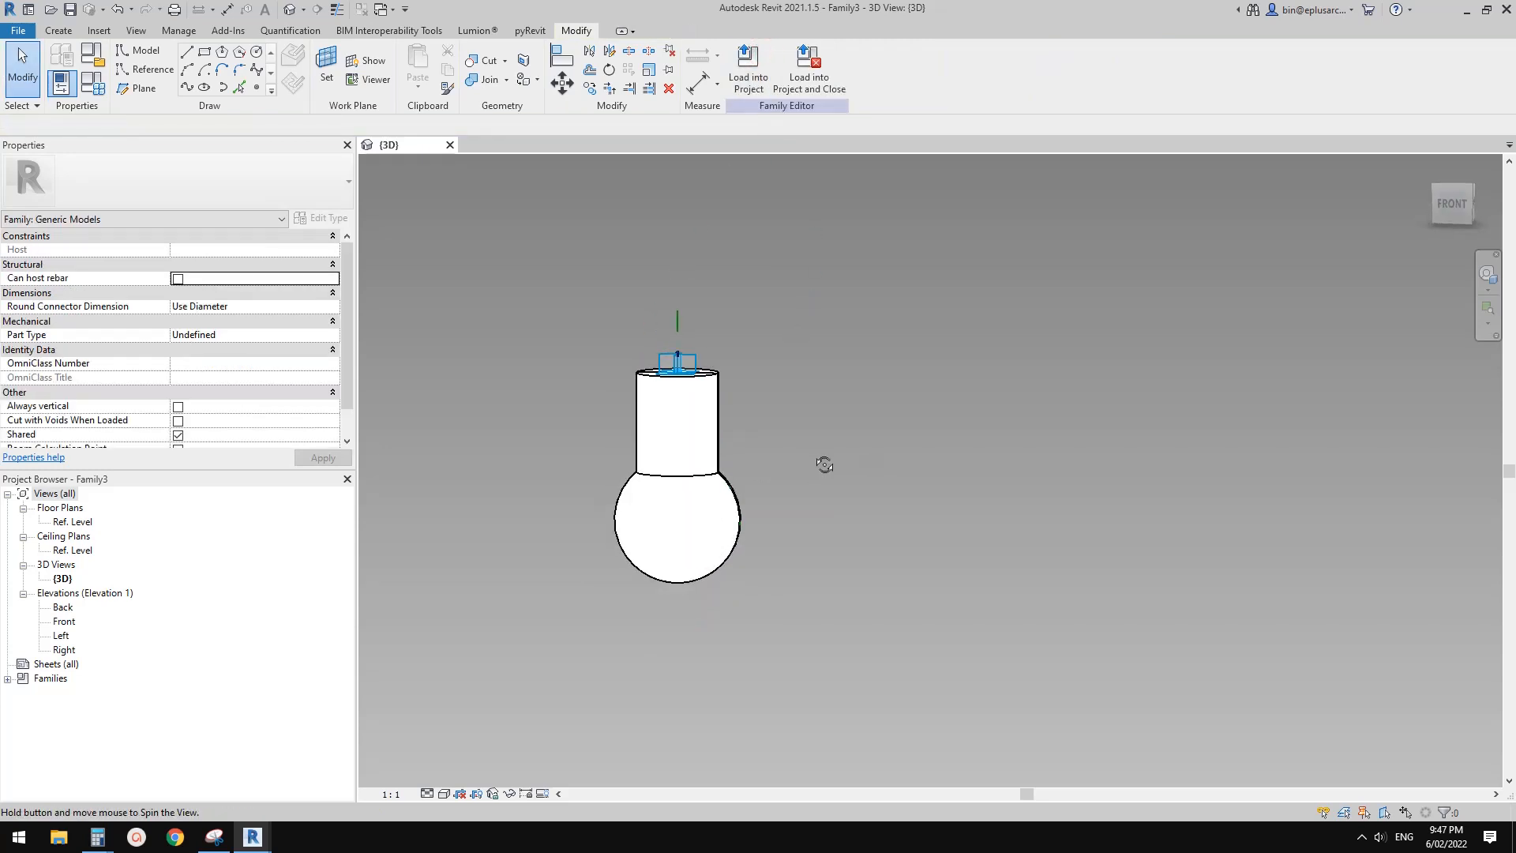
Check the bulb form's proportions from the front and undo its creation
{"action": "scroll", "coordinate": [713, 522], "scroll_direction": "up", "scroll_amount": 2}
{"action": "left_click", "coordinate": [714, 522]}
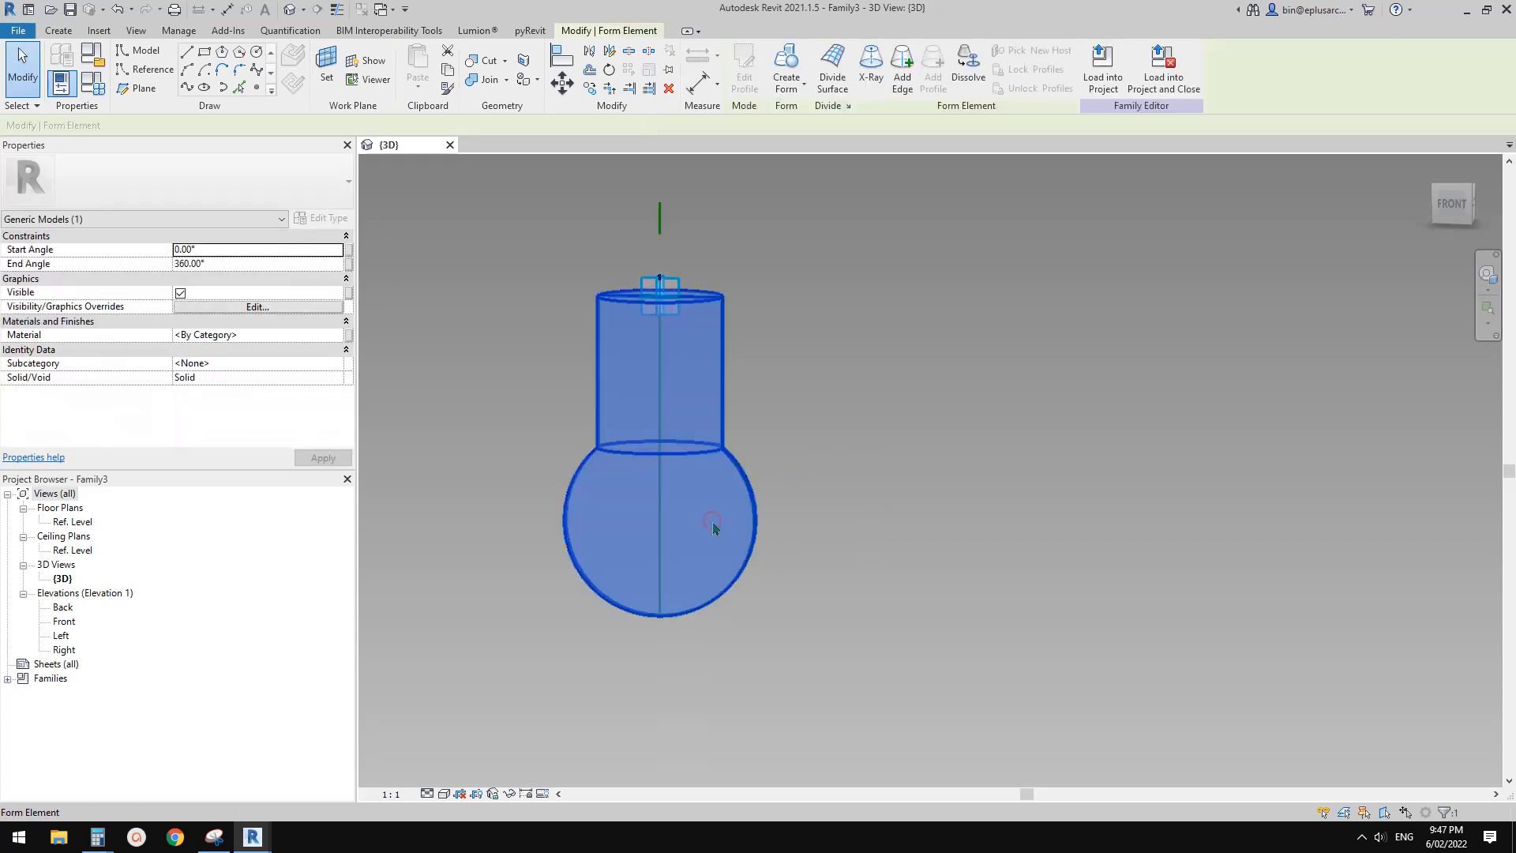
{"action": "key", "text": "ctrl+z"}
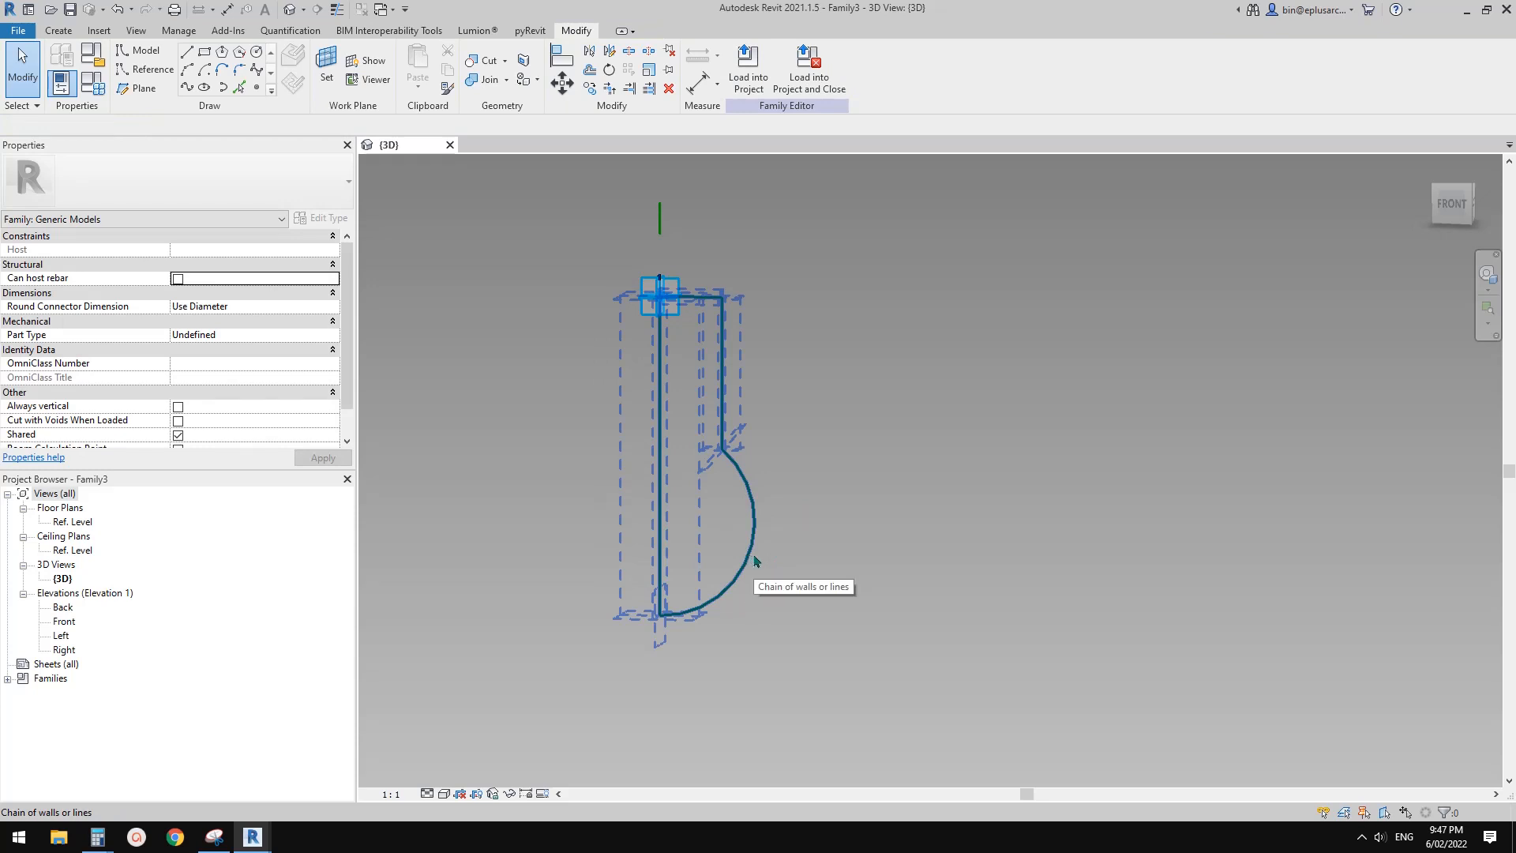
Set the radius of the profile's arc to 18 mm
{"action": "key", "text": "Tab"}
{"action": "left_click", "coordinate": [756, 562]}
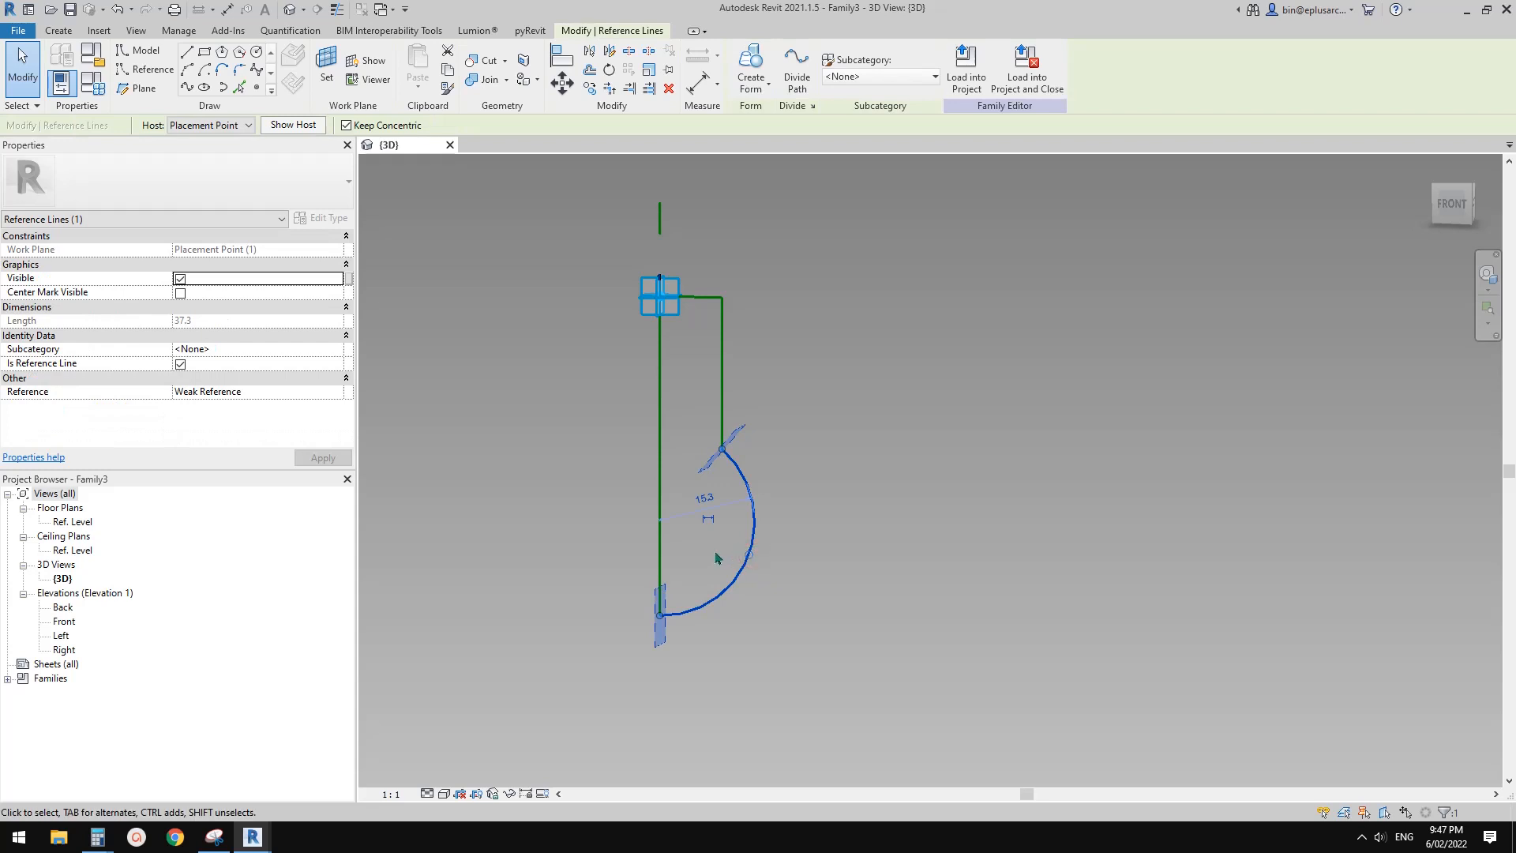
{"action": "left_click", "coordinate": [706, 499]}
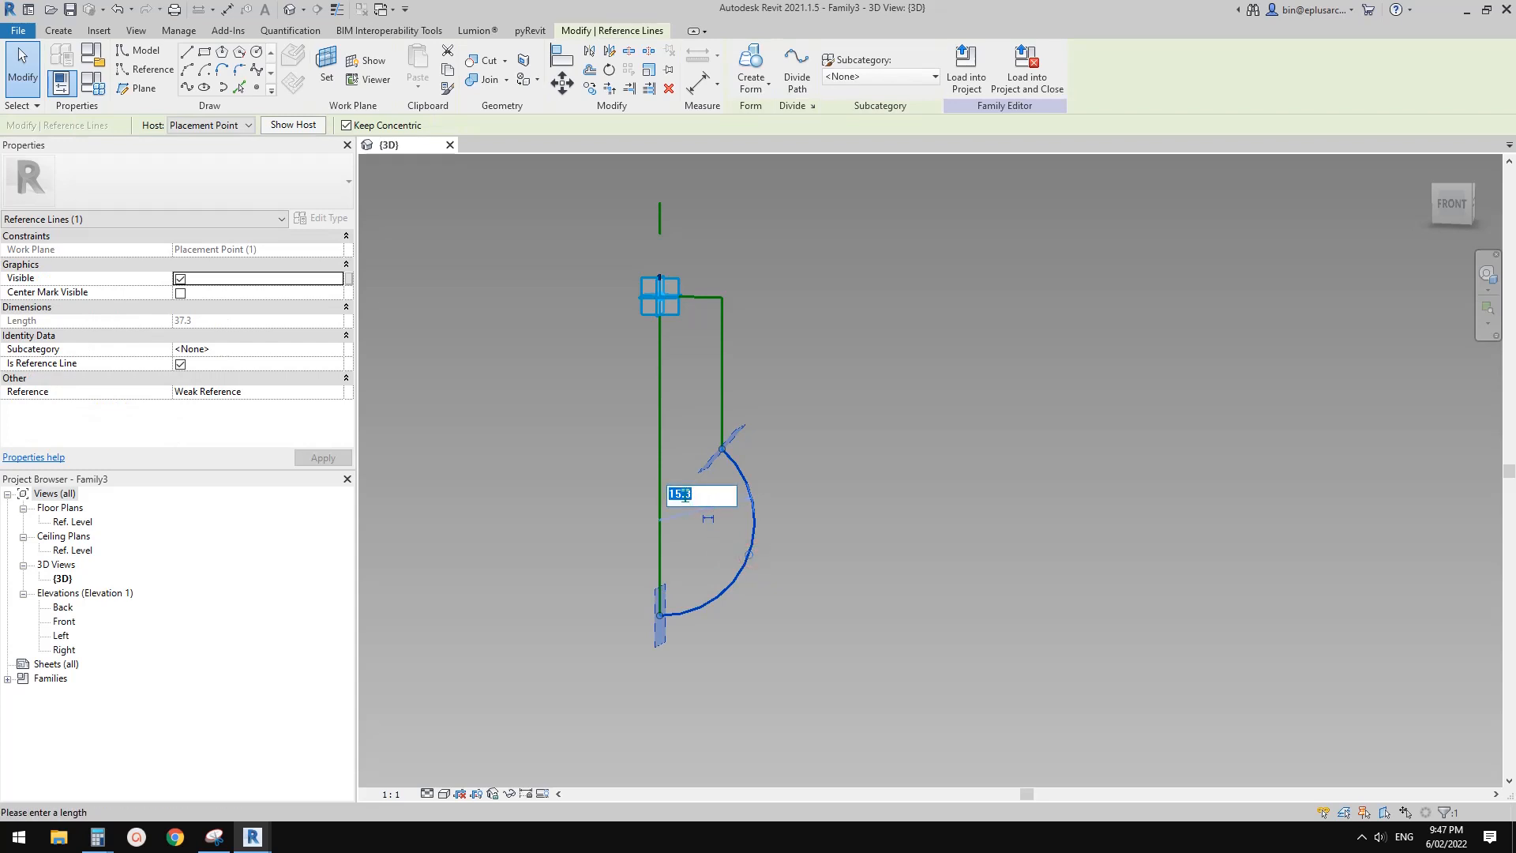
{"action": "type", "text": "18"}
{"action": "key", "text": "Return"}
{"action": "left_click", "coordinate": [849, 505]}
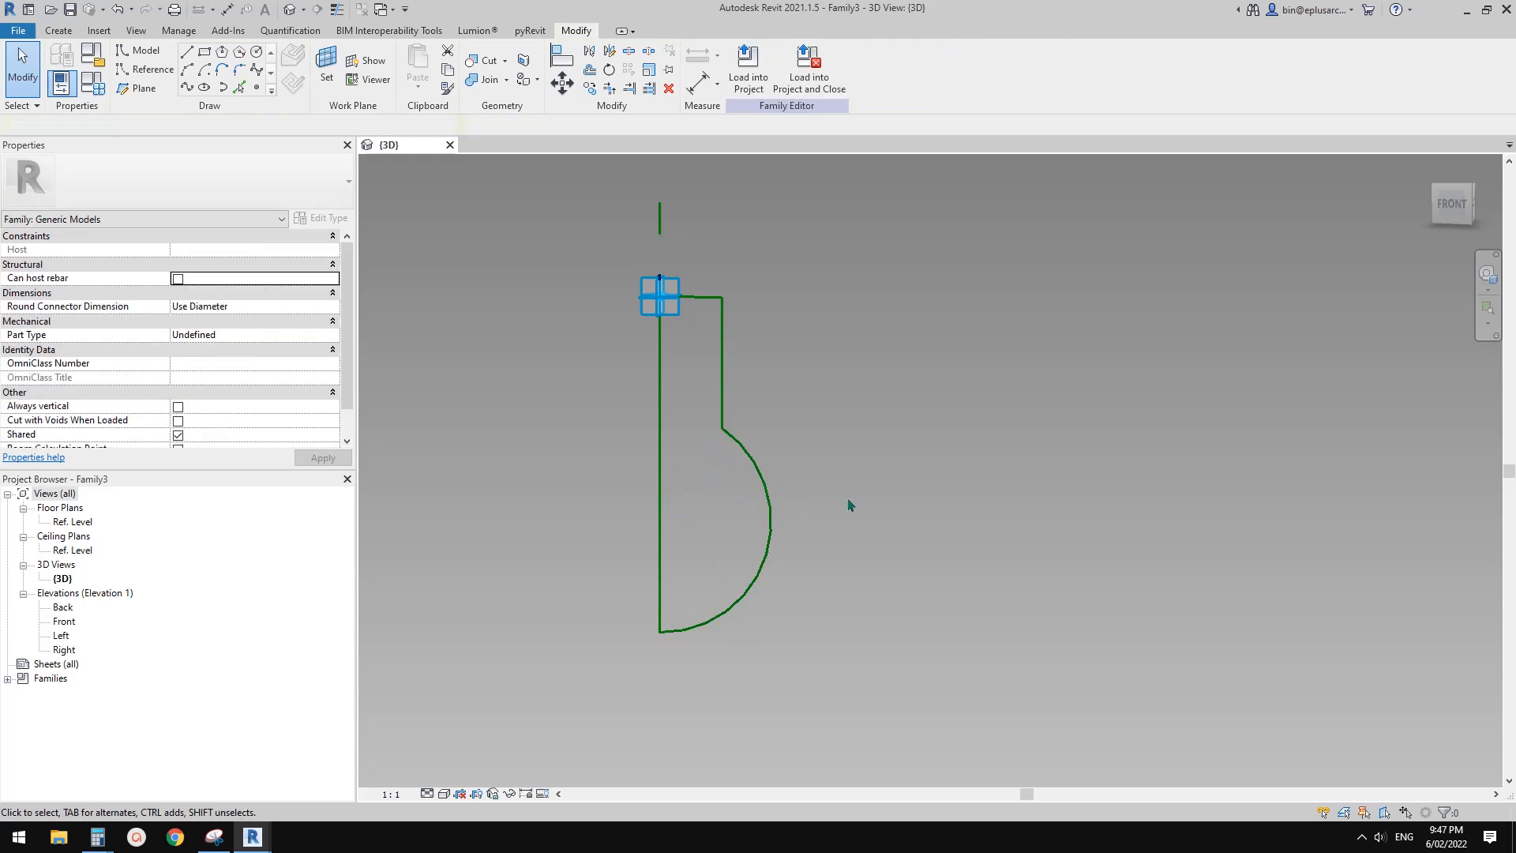
Revolve the resized half-bulb profile chain around the short vertical axis line into a solid form
{"action": "key", "text": "Tab"}
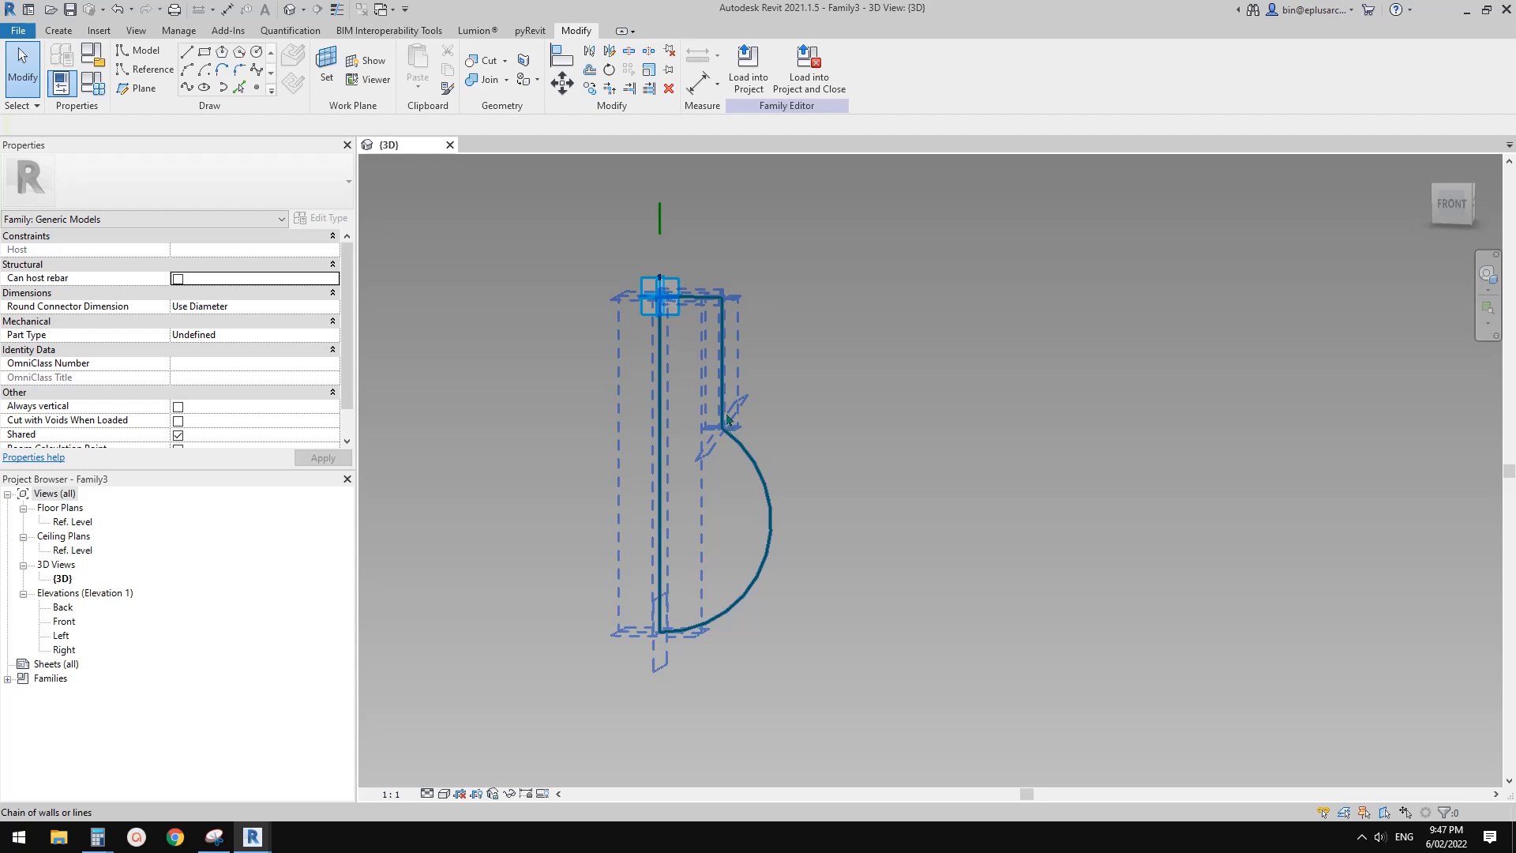
{"action": "left_click", "coordinate": [765, 573]}
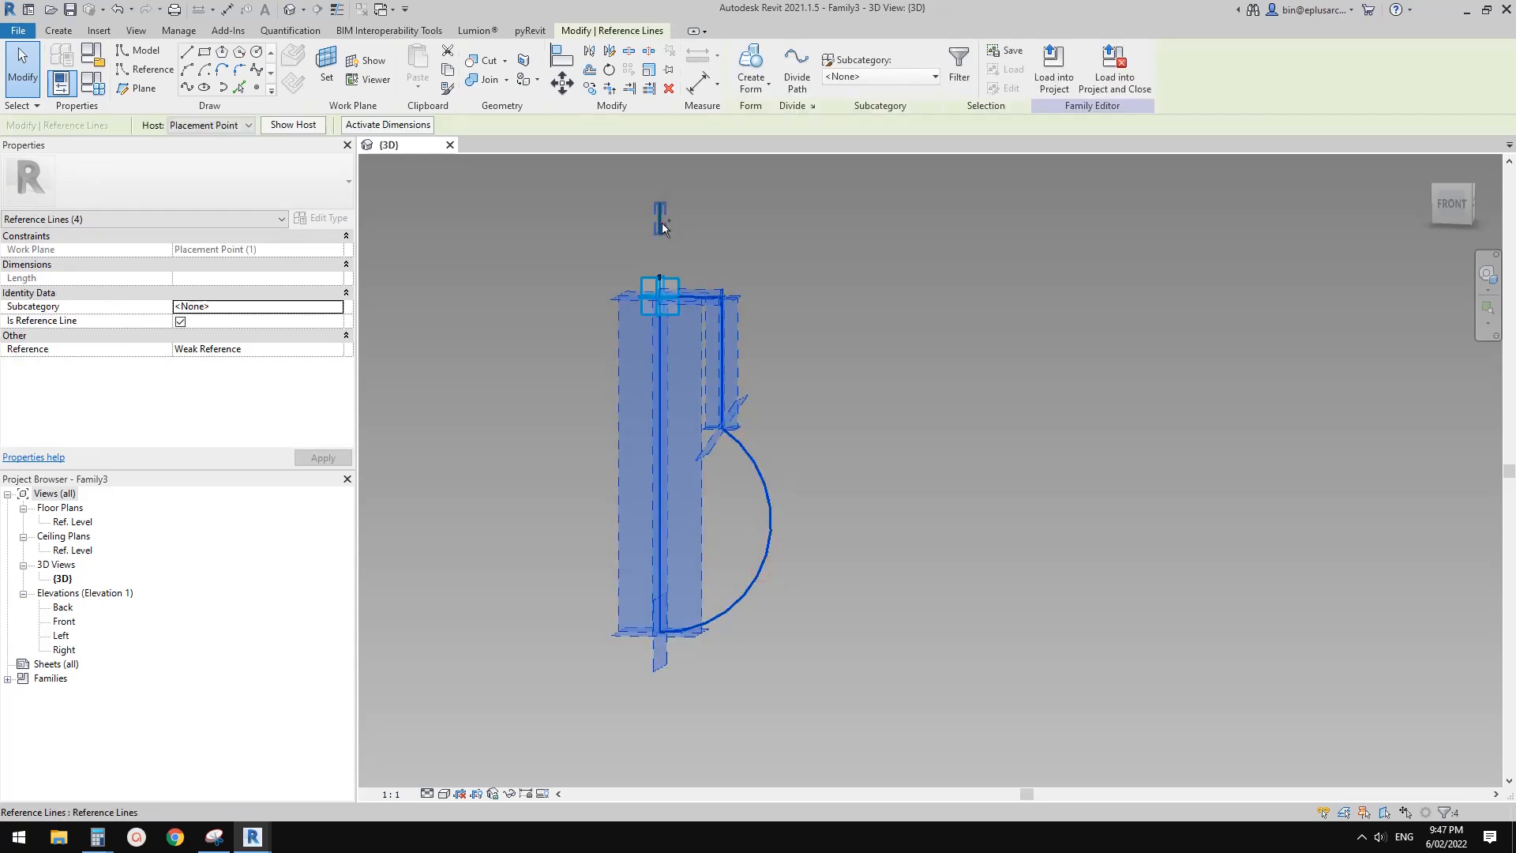
{"action": "left_click", "coordinate": [752, 71]}
{"action": "key", "text": "Escape"}
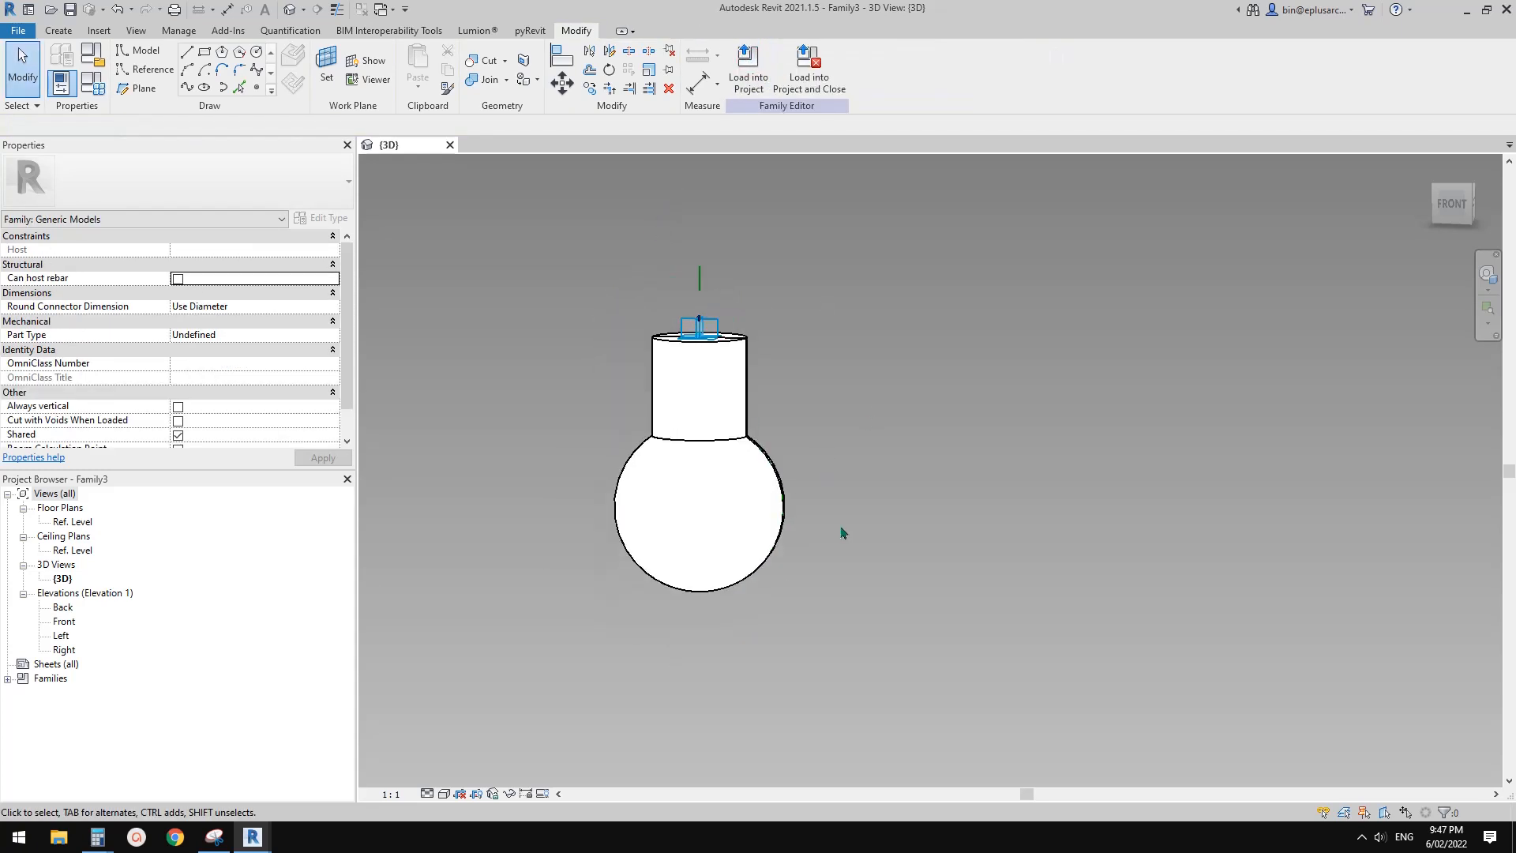
Examine the shape and proportions of the revolved bulb, including its neck and globe, from several angles
{"action": "middle_click_drag", "start_coordinate": [844, 531], "coordinate": [841, 628], "text": "shift"}
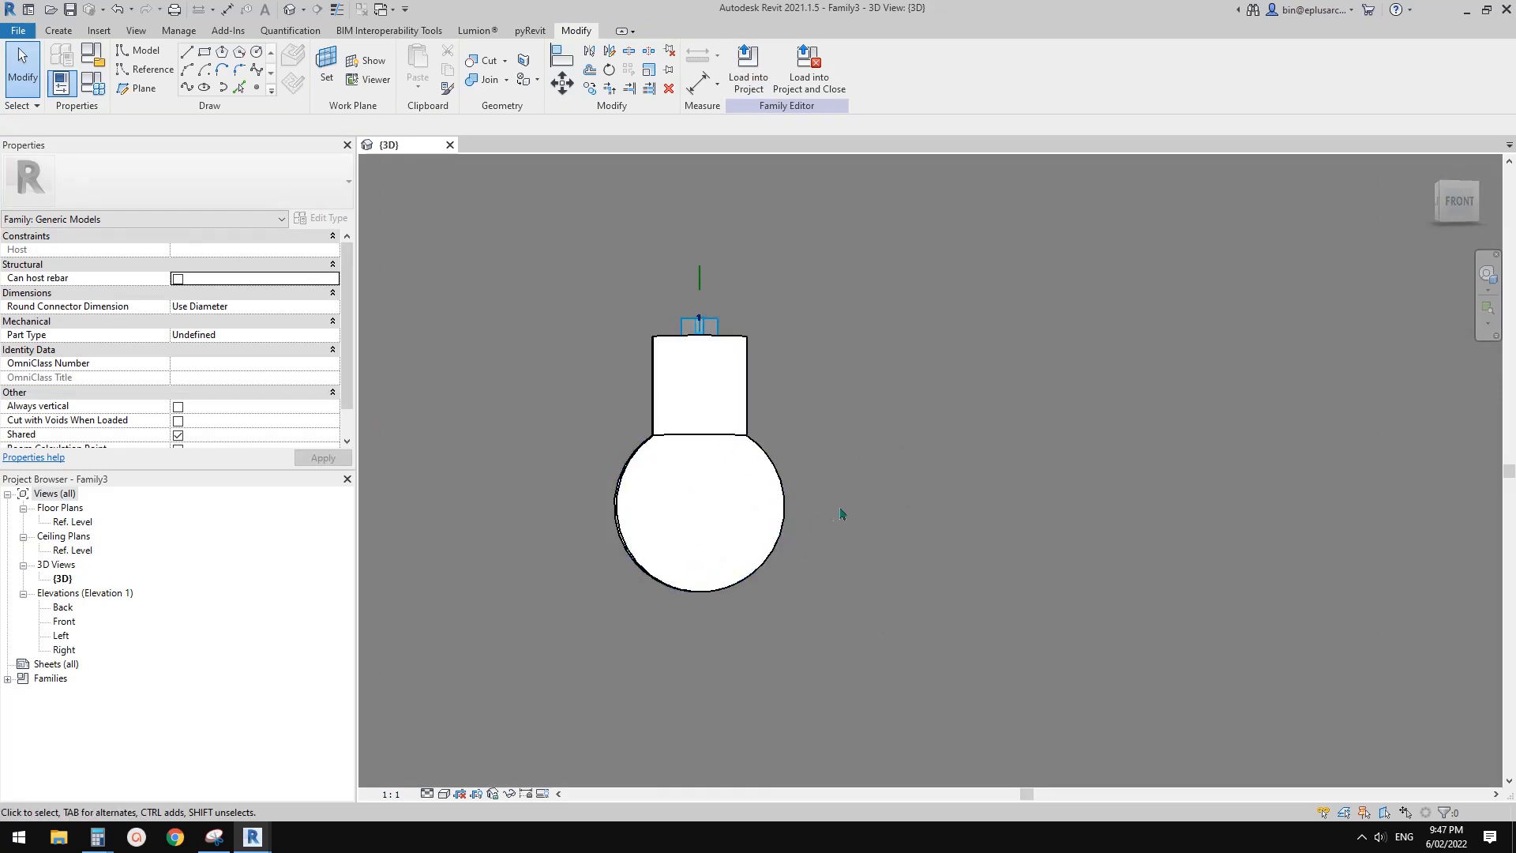
{"action": "middle_click_drag", "start_coordinate": [843, 514], "coordinate": [768, 541], "text": "shift"}
{"action": "left_click", "coordinate": [816, 440]}
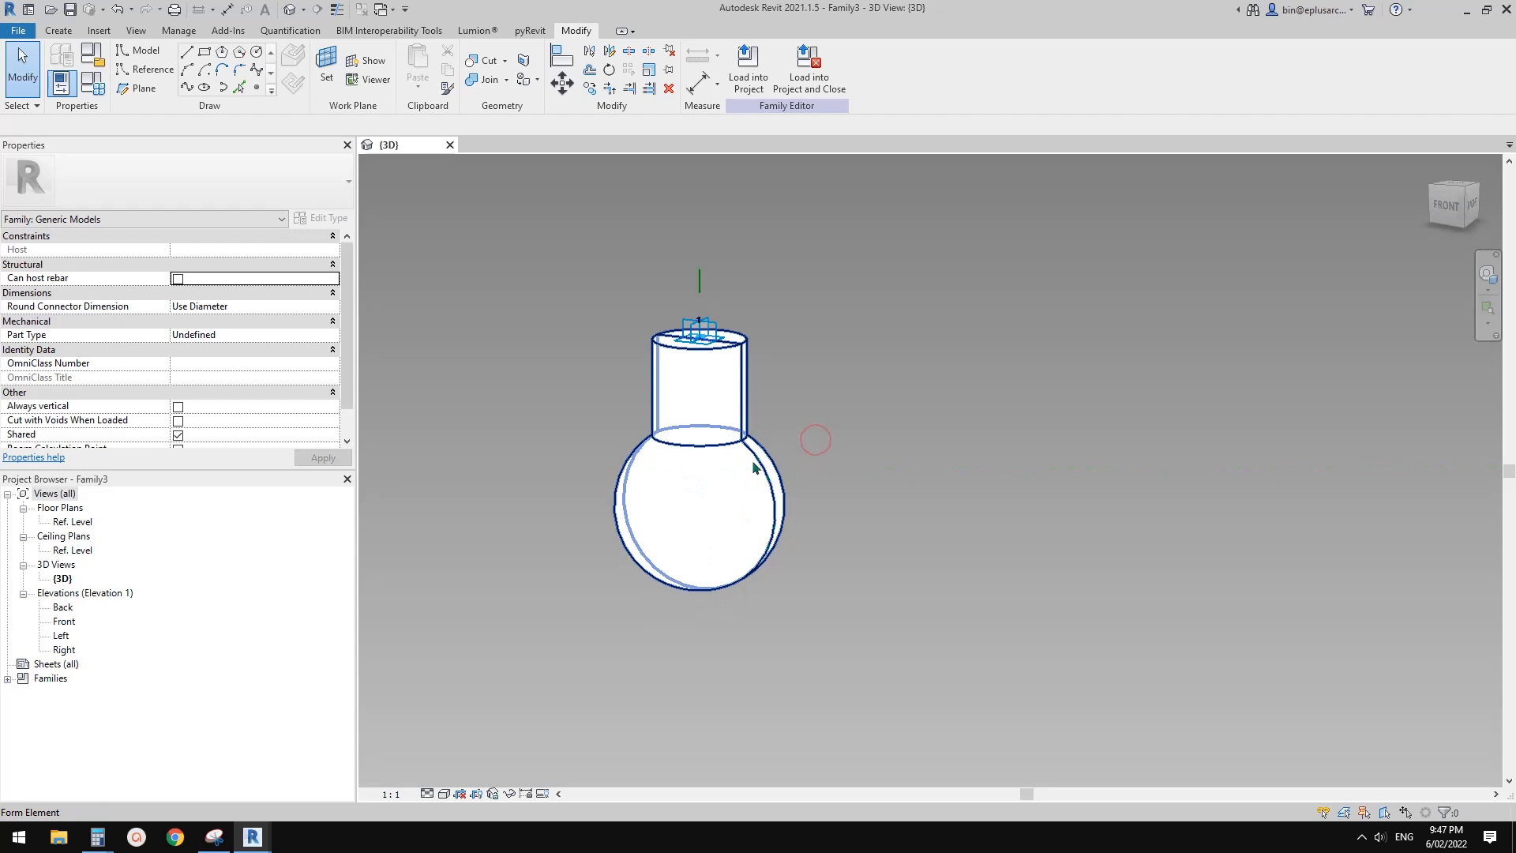
{"action": "scroll", "coordinate": [754, 467], "scroll_direction": "down", "scroll_amount": 1}
{"action": "scroll", "coordinate": [893, 544], "scroll_direction": "down", "scroll_amount": 2}
{"action": "middle_click_drag", "start_coordinate": [899, 537], "coordinate": [866, 552], "text": "shift"}
{"action": "scroll", "coordinate": [784, 496], "scroll_direction": "up", "scroll_amount": 2}
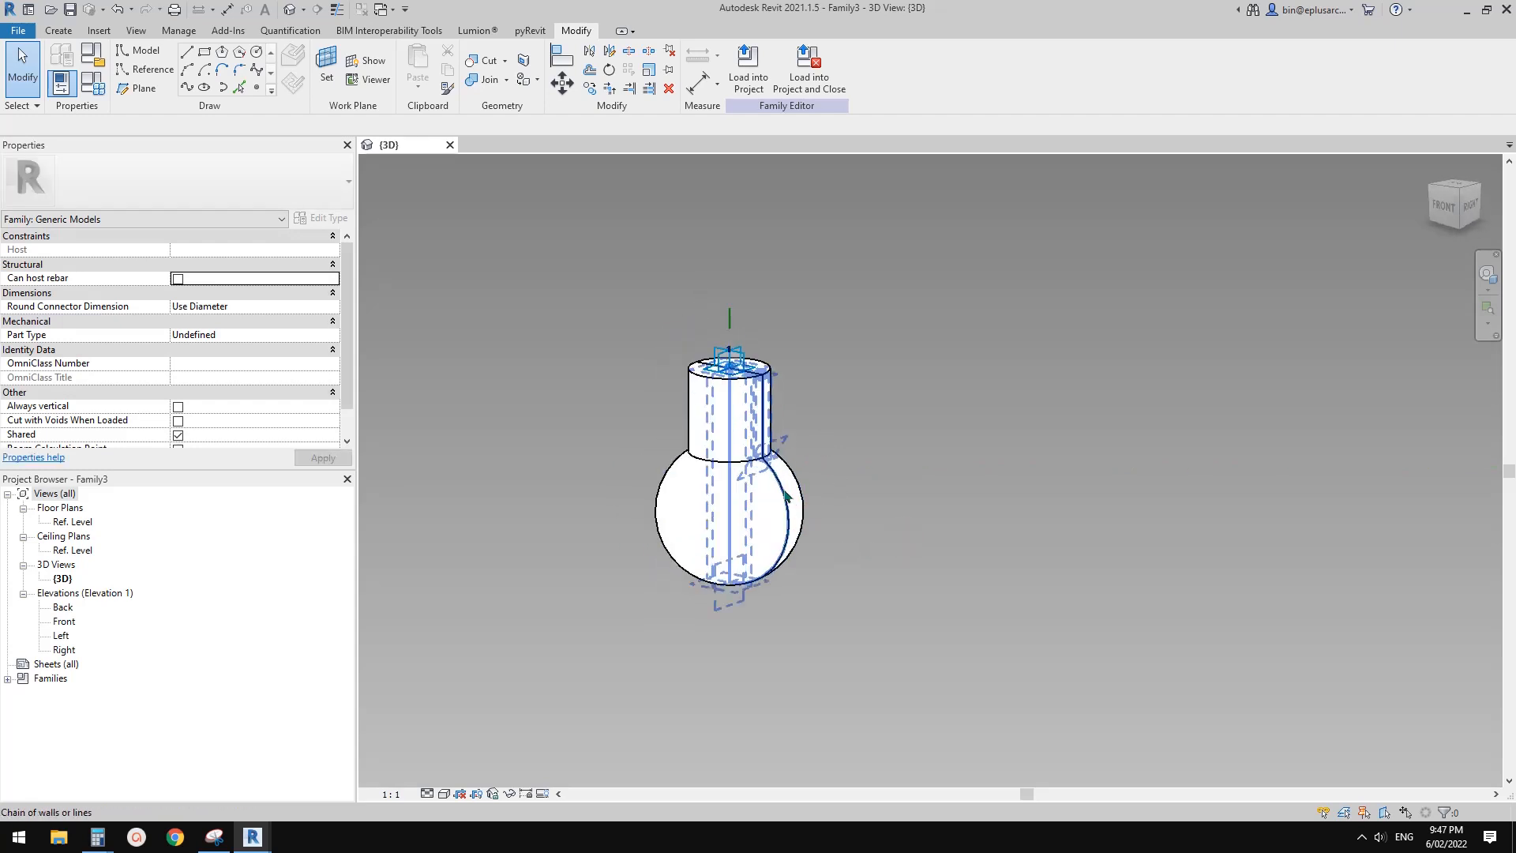
{"action": "scroll", "coordinate": [756, 454], "scroll_direction": "up", "scroll_amount": 1}
{"action": "middle_click_drag", "start_coordinate": [750, 458], "coordinate": [720, 491], "text": "shift"}
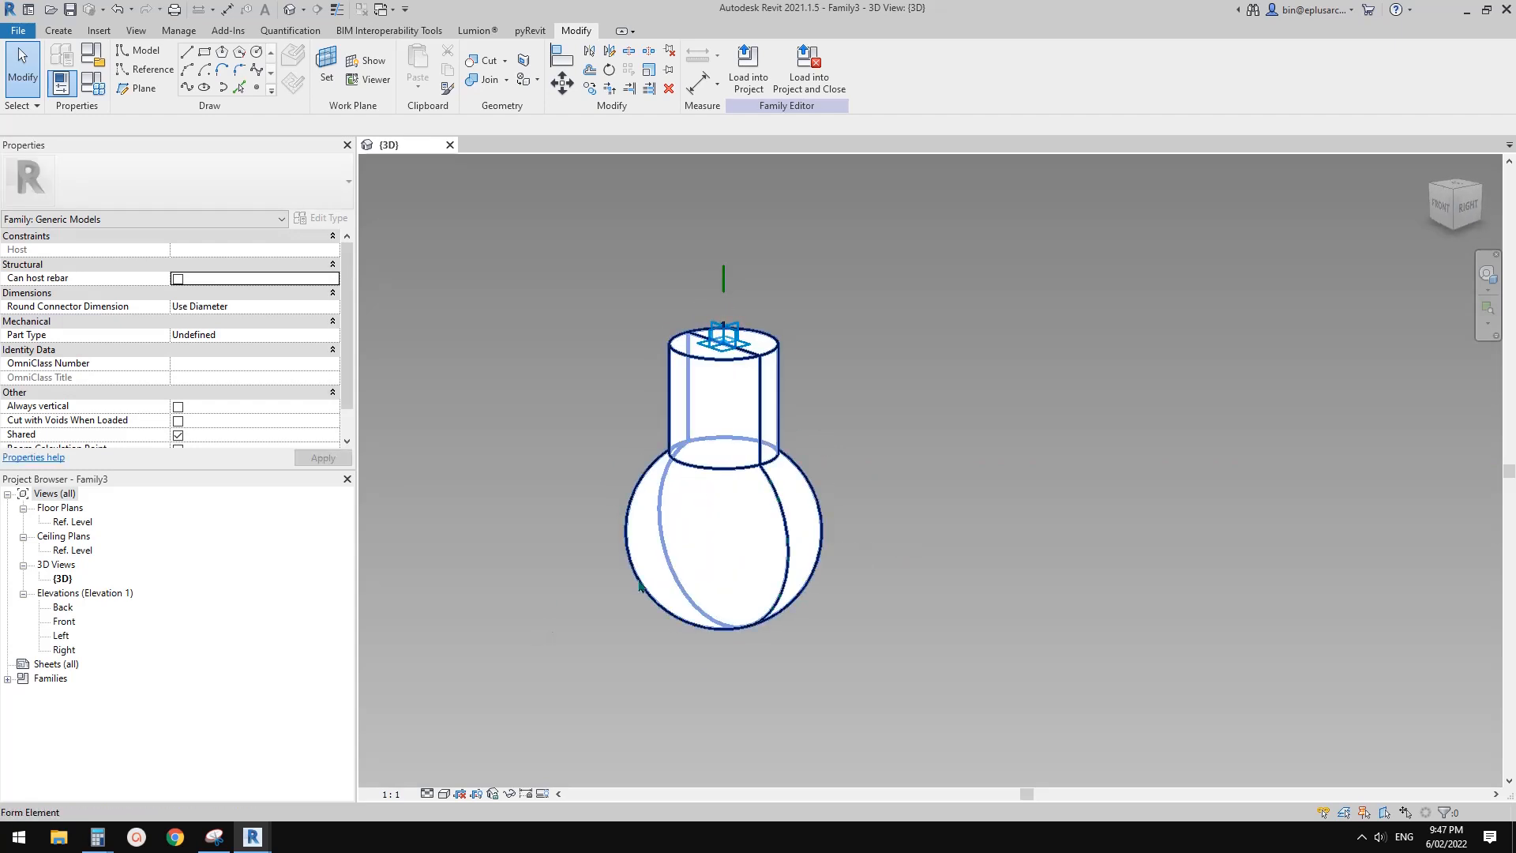
{"action": "middle_click_drag", "start_coordinate": [705, 560], "coordinate": [722, 562]}
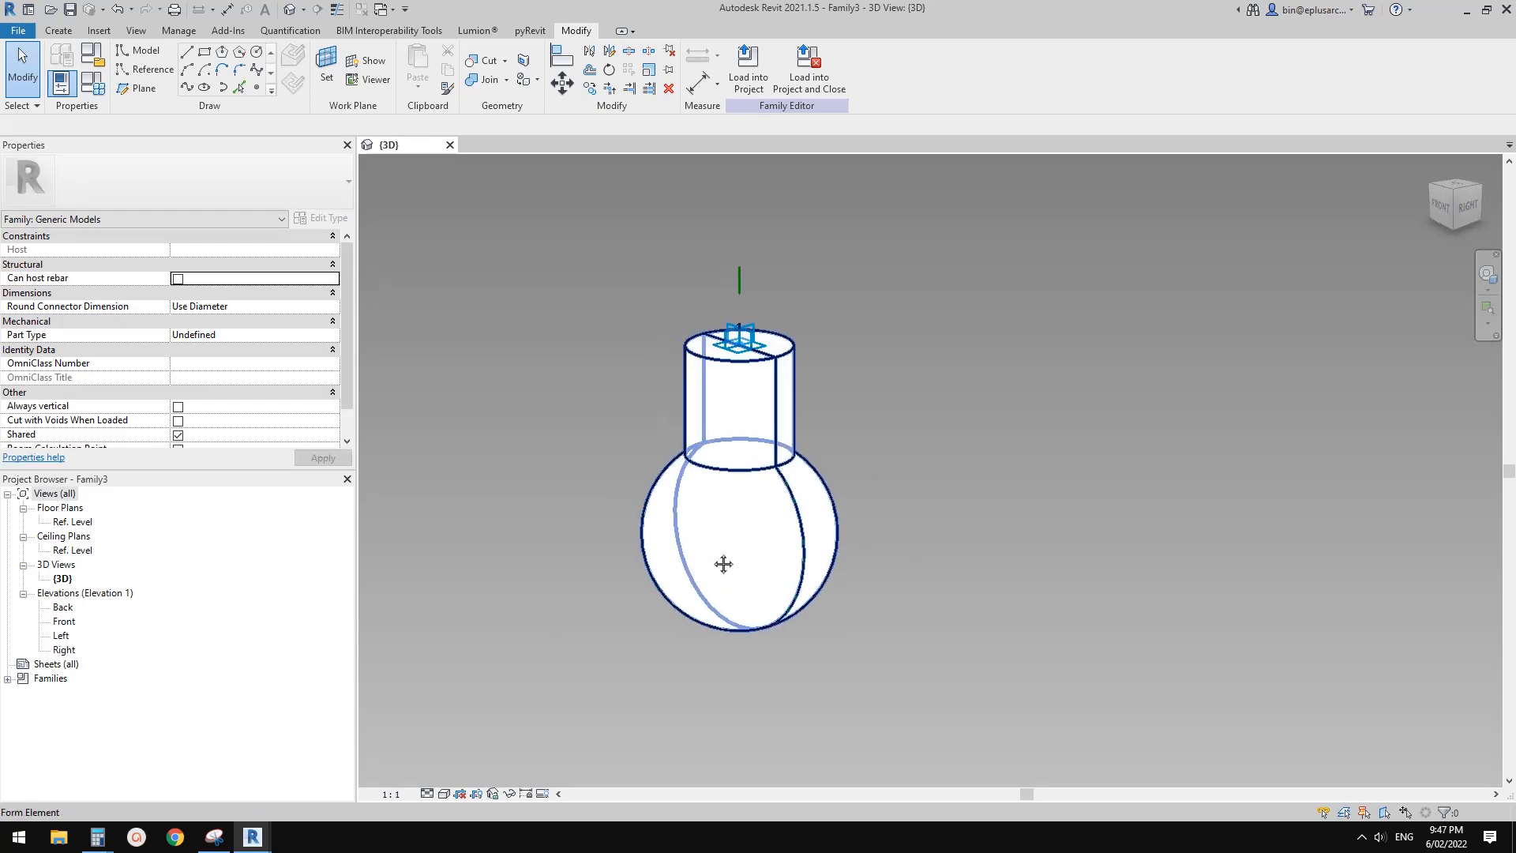
{"action": "left_click", "coordinate": [751, 412]}
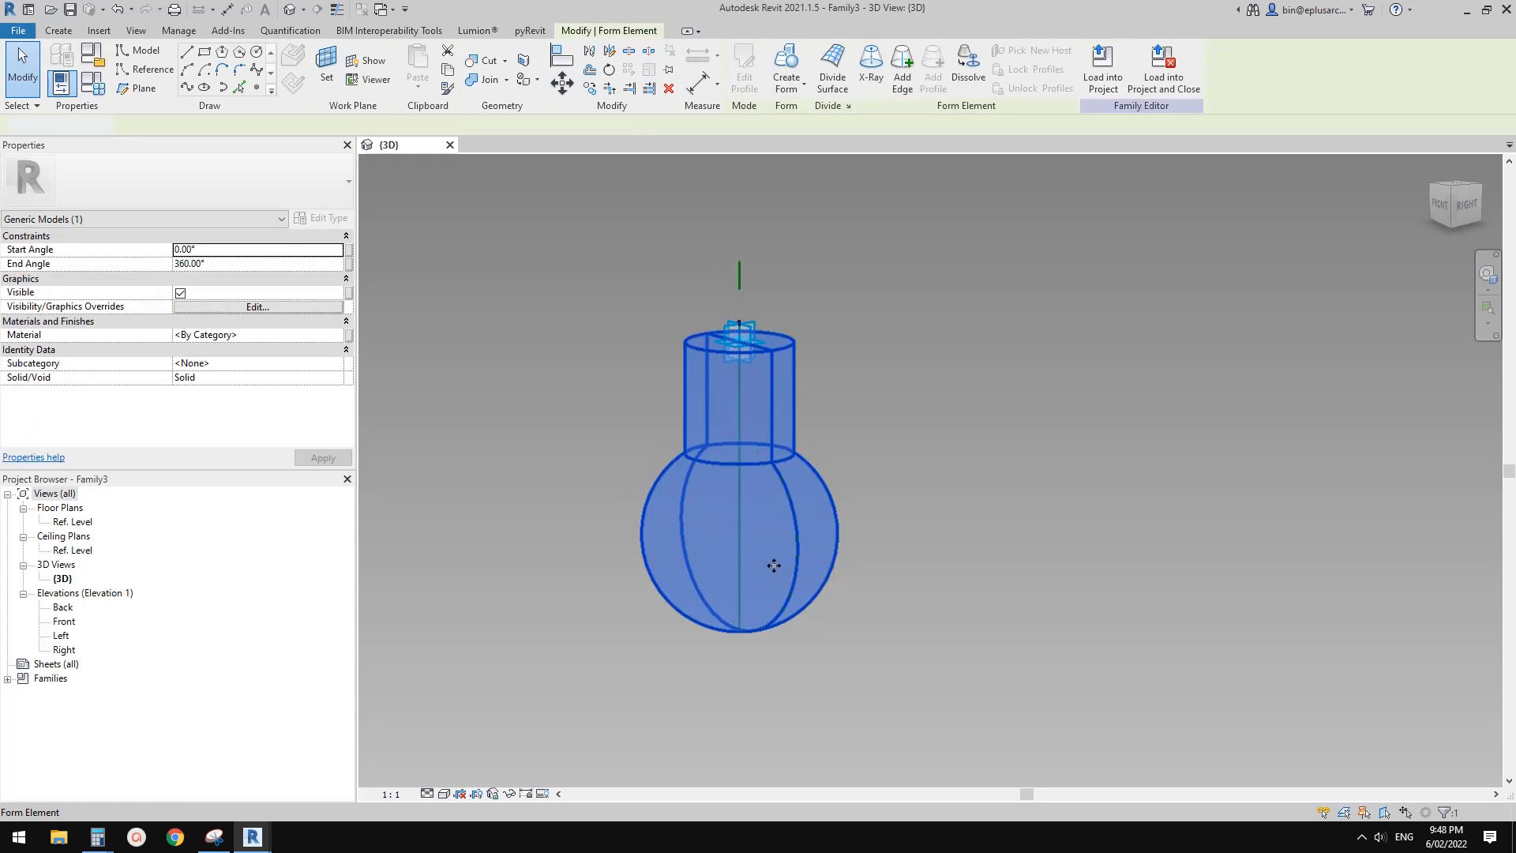
{"action": "left_click", "coordinate": [901, 596]}
{"action": "middle_click_drag", "start_coordinate": [868, 596], "coordinate": [909, 560], "text": "shift"}
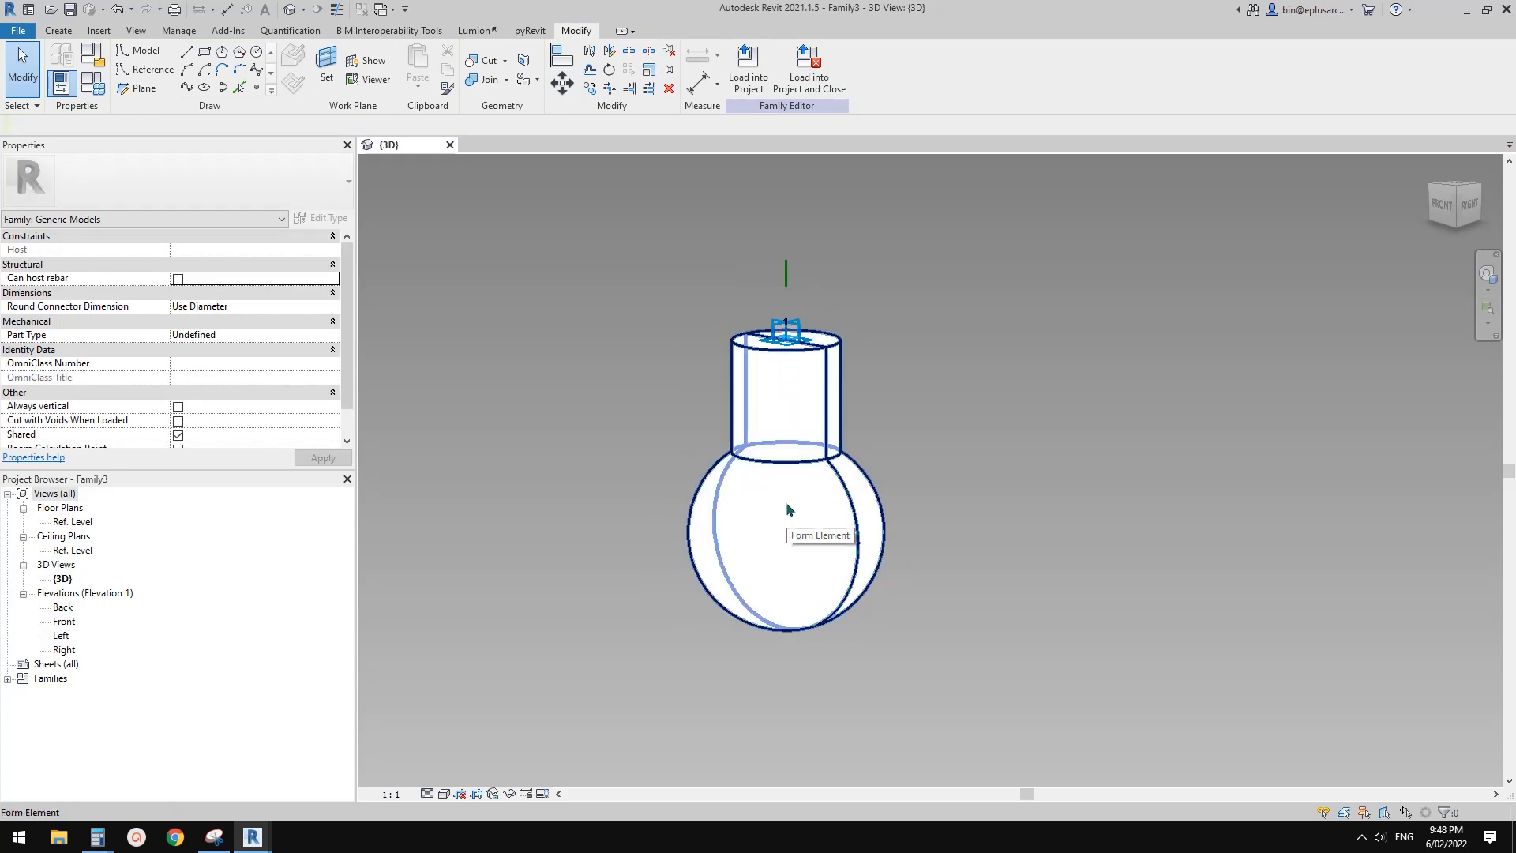
{"action": "middle_click_drag", "start_coordinate": [788, 508], "coordinate": [724, 456]}
Associate the bulb form's material with a new type-based family parameter named Light, grouped under Materials and Finishes
{"action": "left_click", "coordinate": [785, 540]}
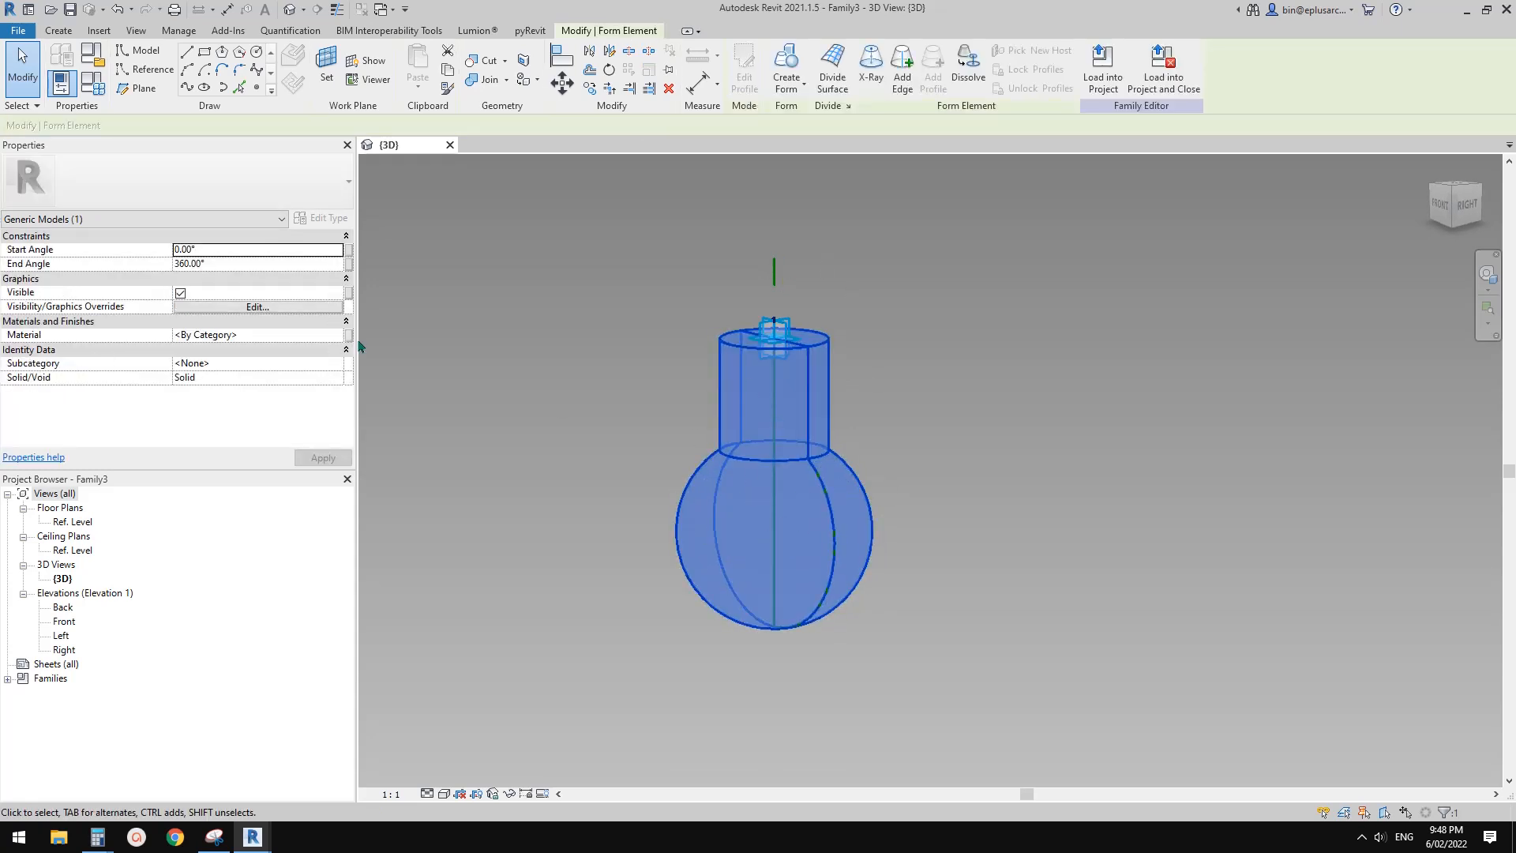
{"action": "left_click", "coordinate": [349, 336]}
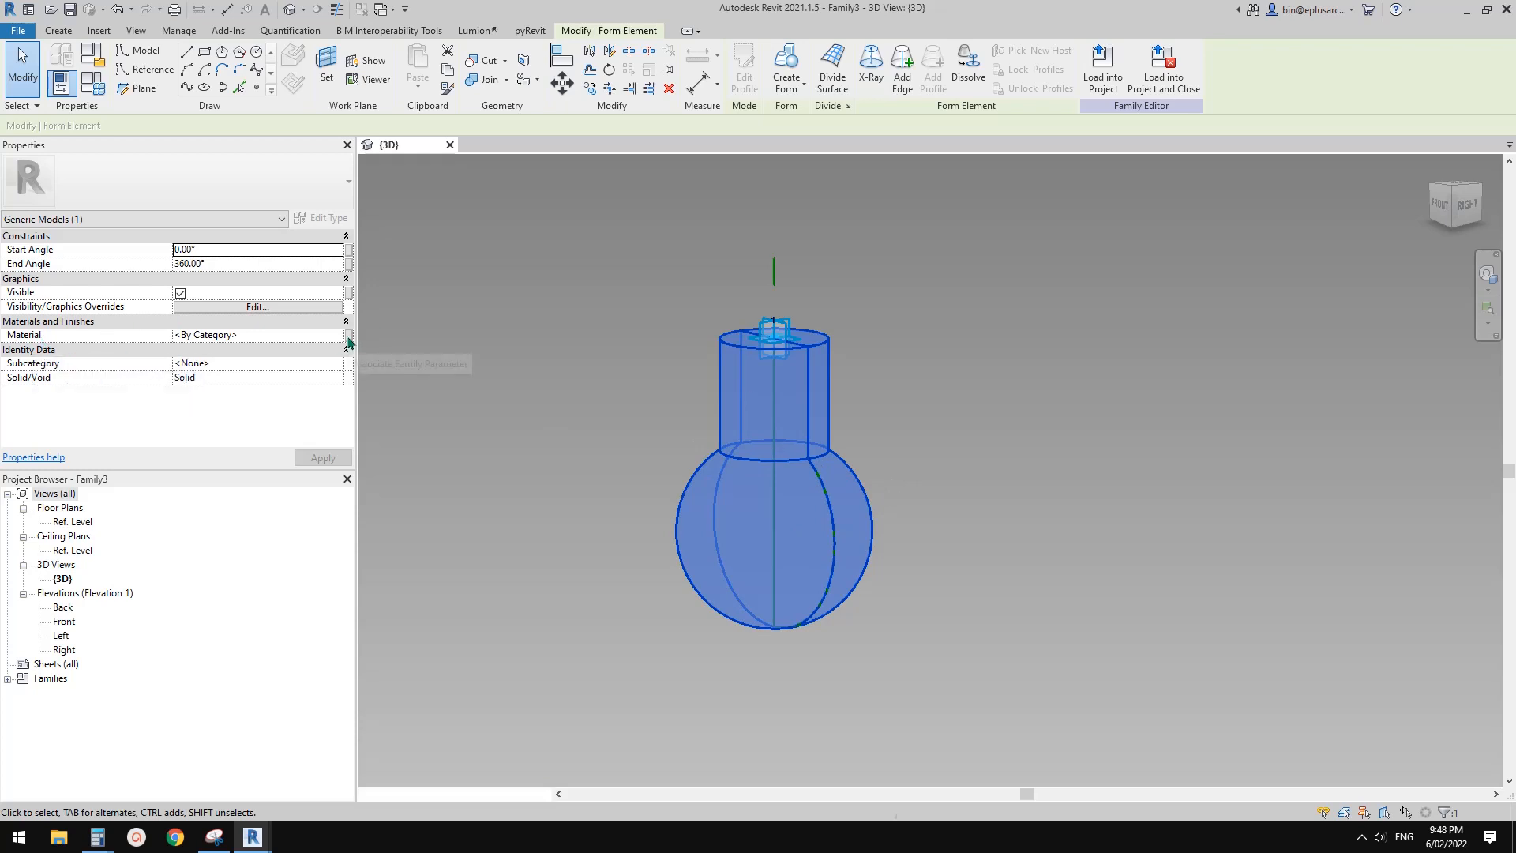
{"action": "left_click", "coordinate": [196, 484]}
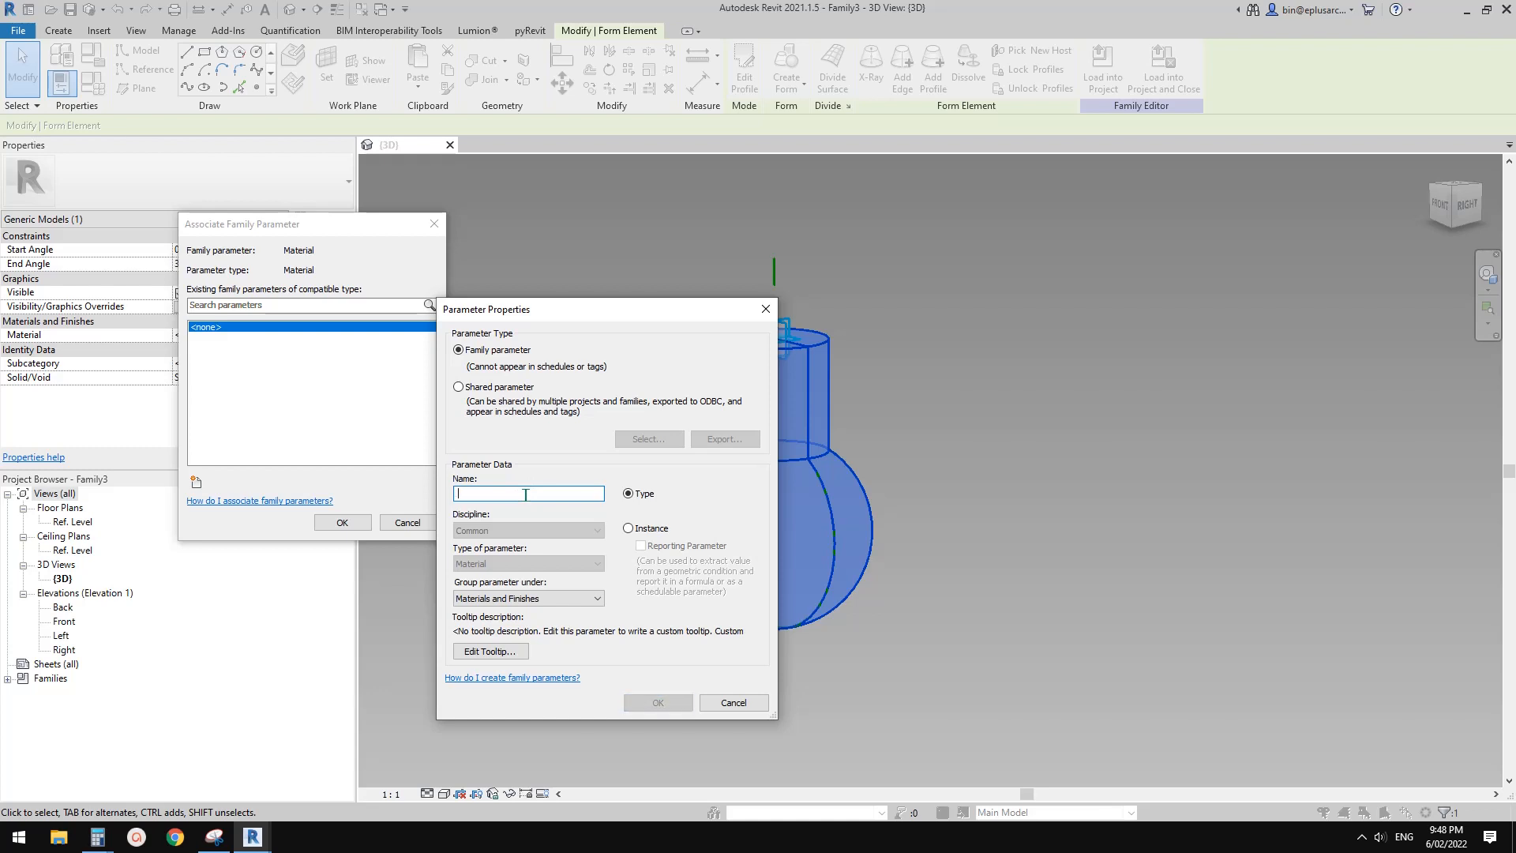
{"action": "type", "text": "Plastic"}
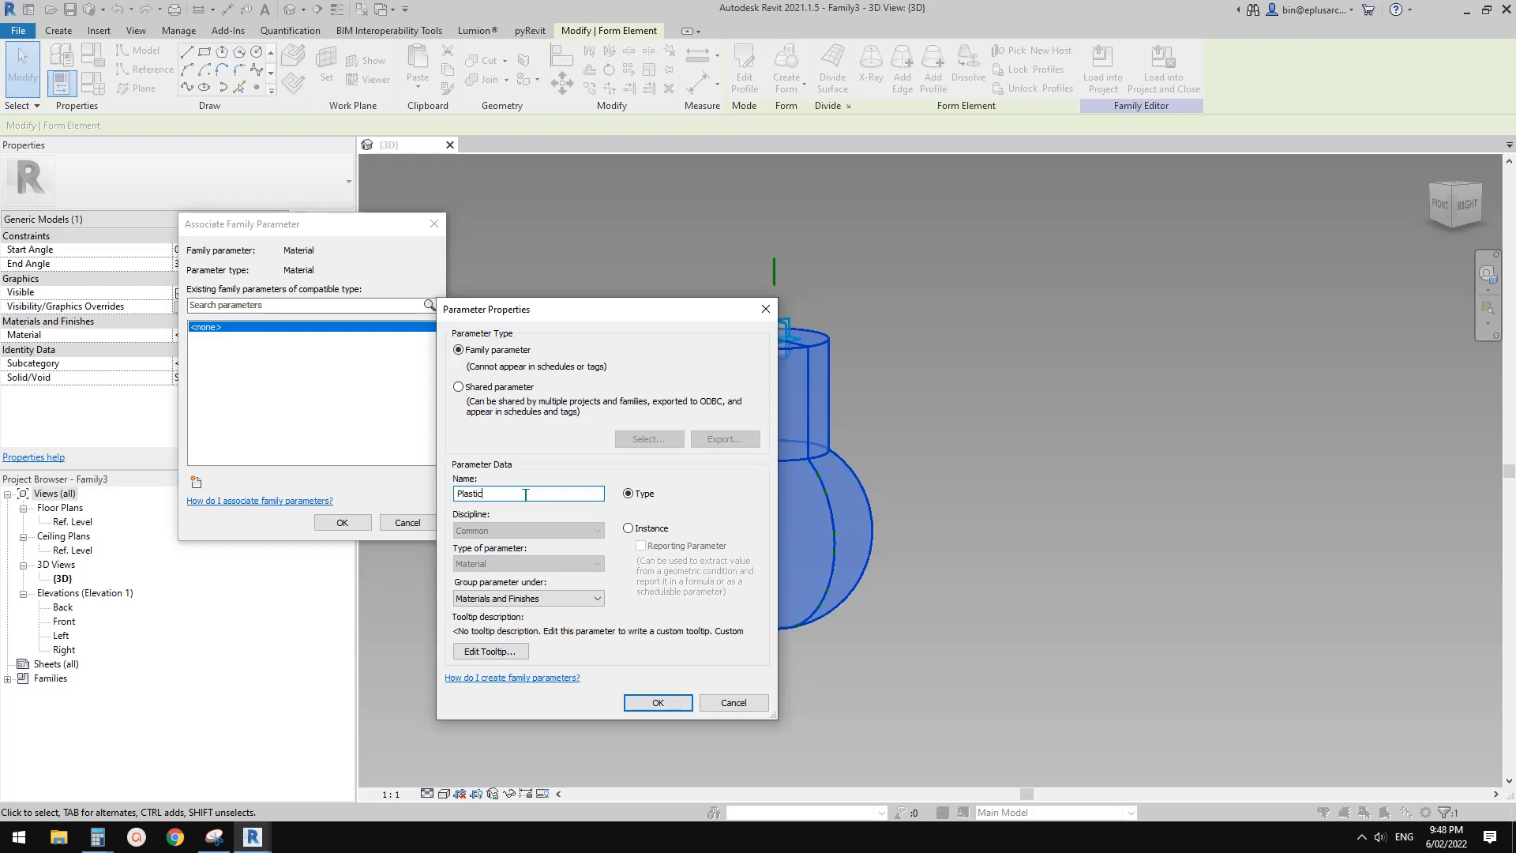
{"action": "double_click", "coordinate": [494, 493]}
{"action": "left_click", "coordinate": [654, 702]}
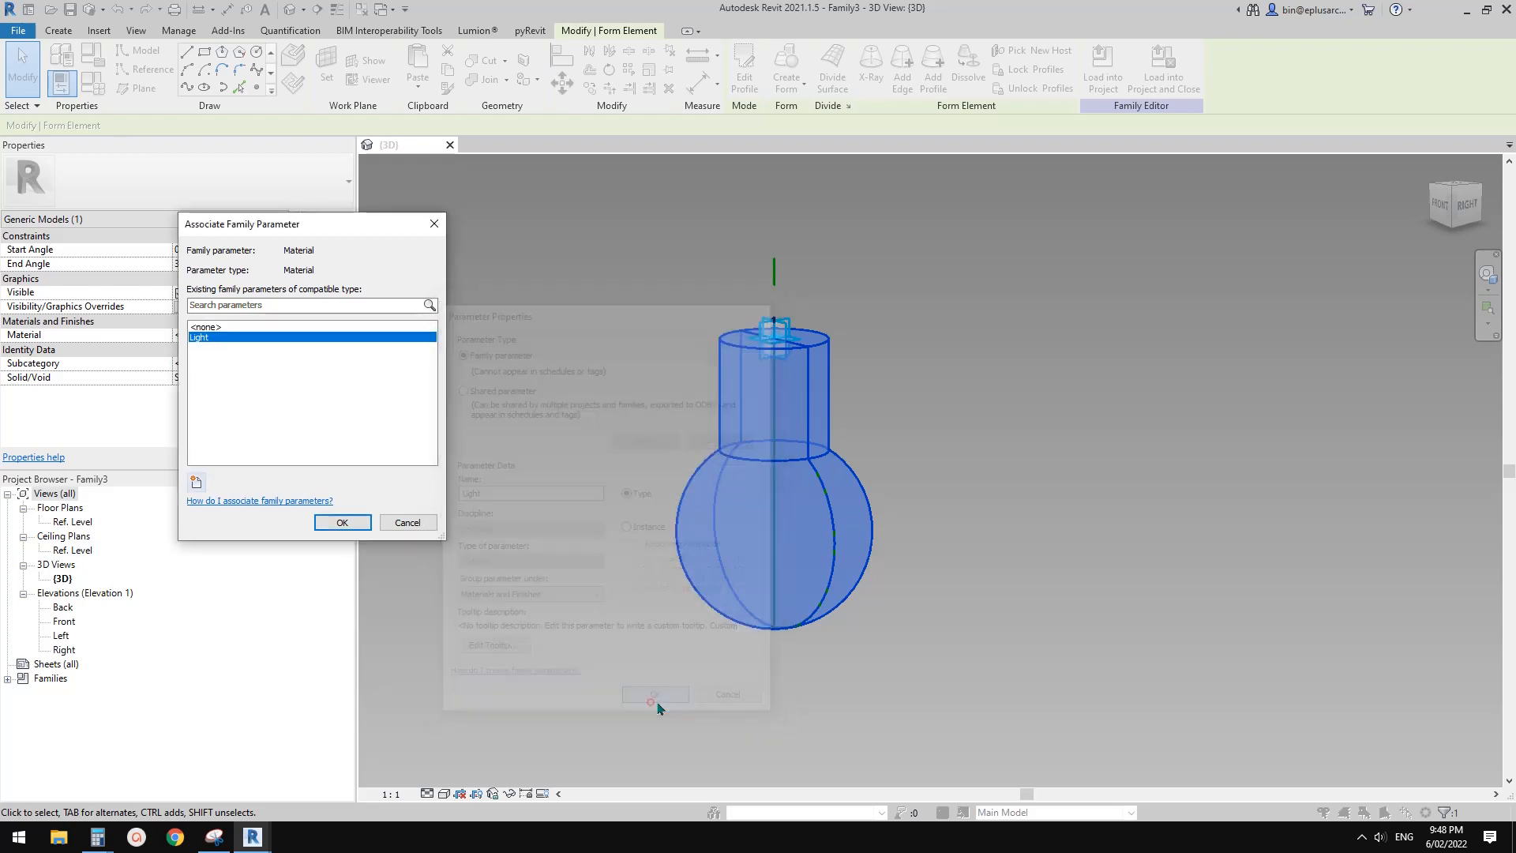
{"action": "left_click", "coordinate": [345, 522]}
{"action": "middle_click_drag", "start_coordinate": [918, 569], "coordinate": [877, 566]}
{"action": "left_click", "coordinate": [877, 566]}
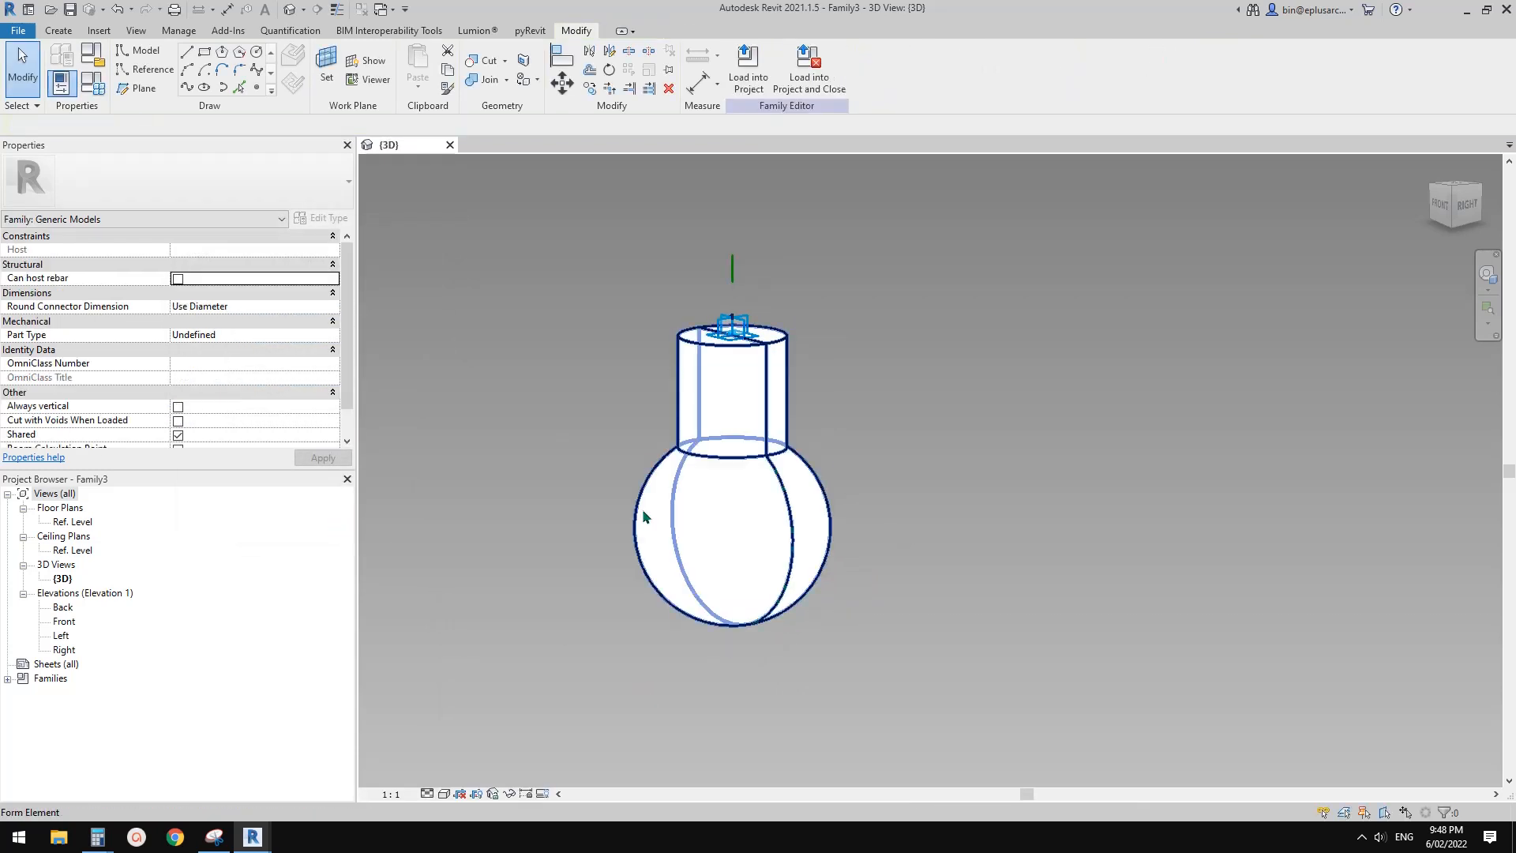
{"action": "left_click", "coordinate": [744, 523]}
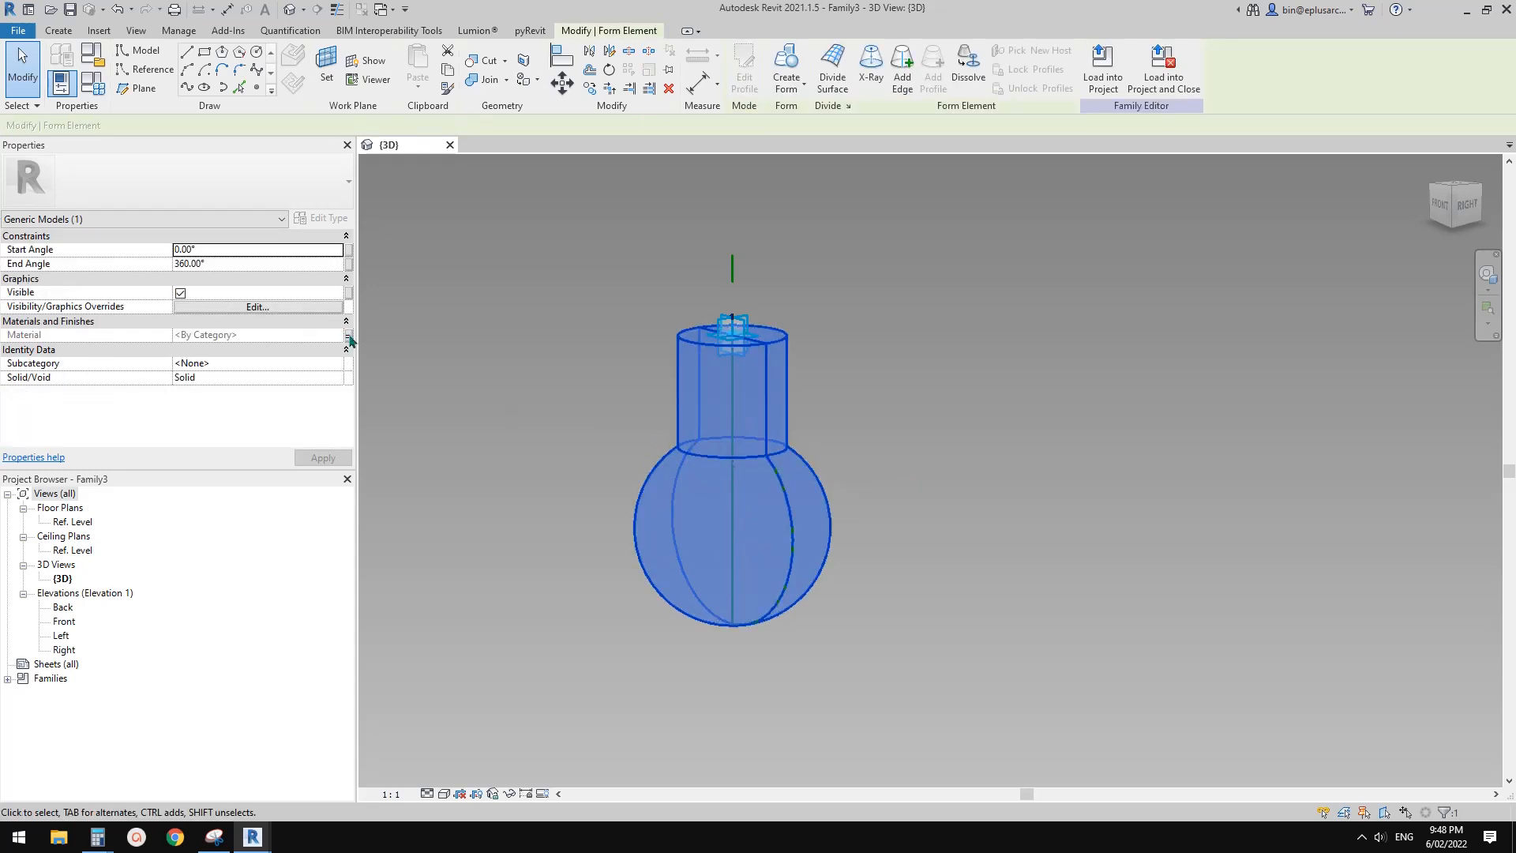
{"action": "left_click", "coordinate": [596, 441]}
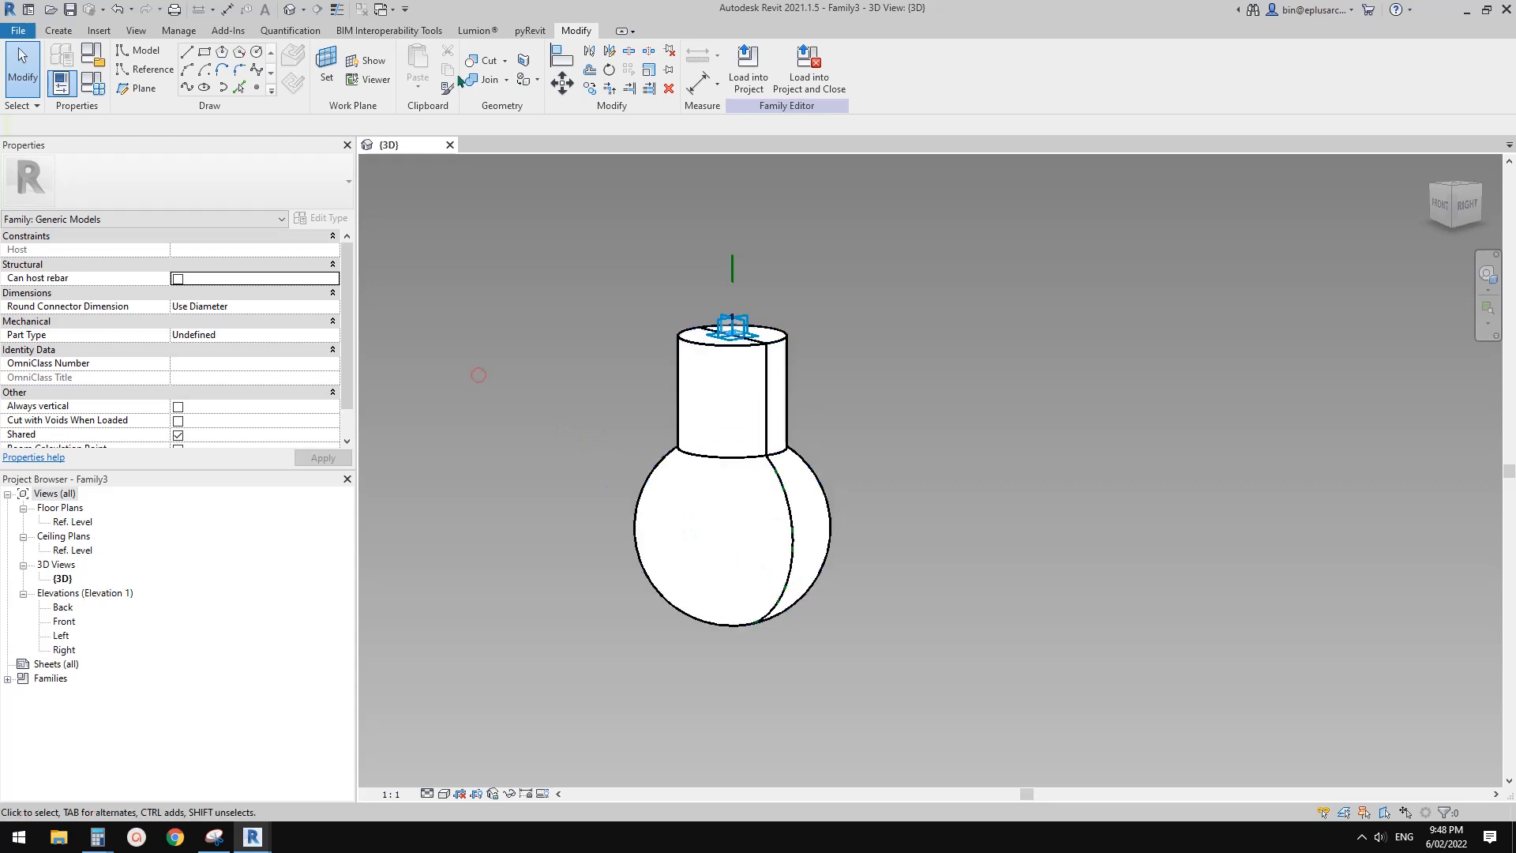
Add a Length family parameter named Glass under Dimensions in the family types
{"action": "left_click", "coordinate": [100, 90]}
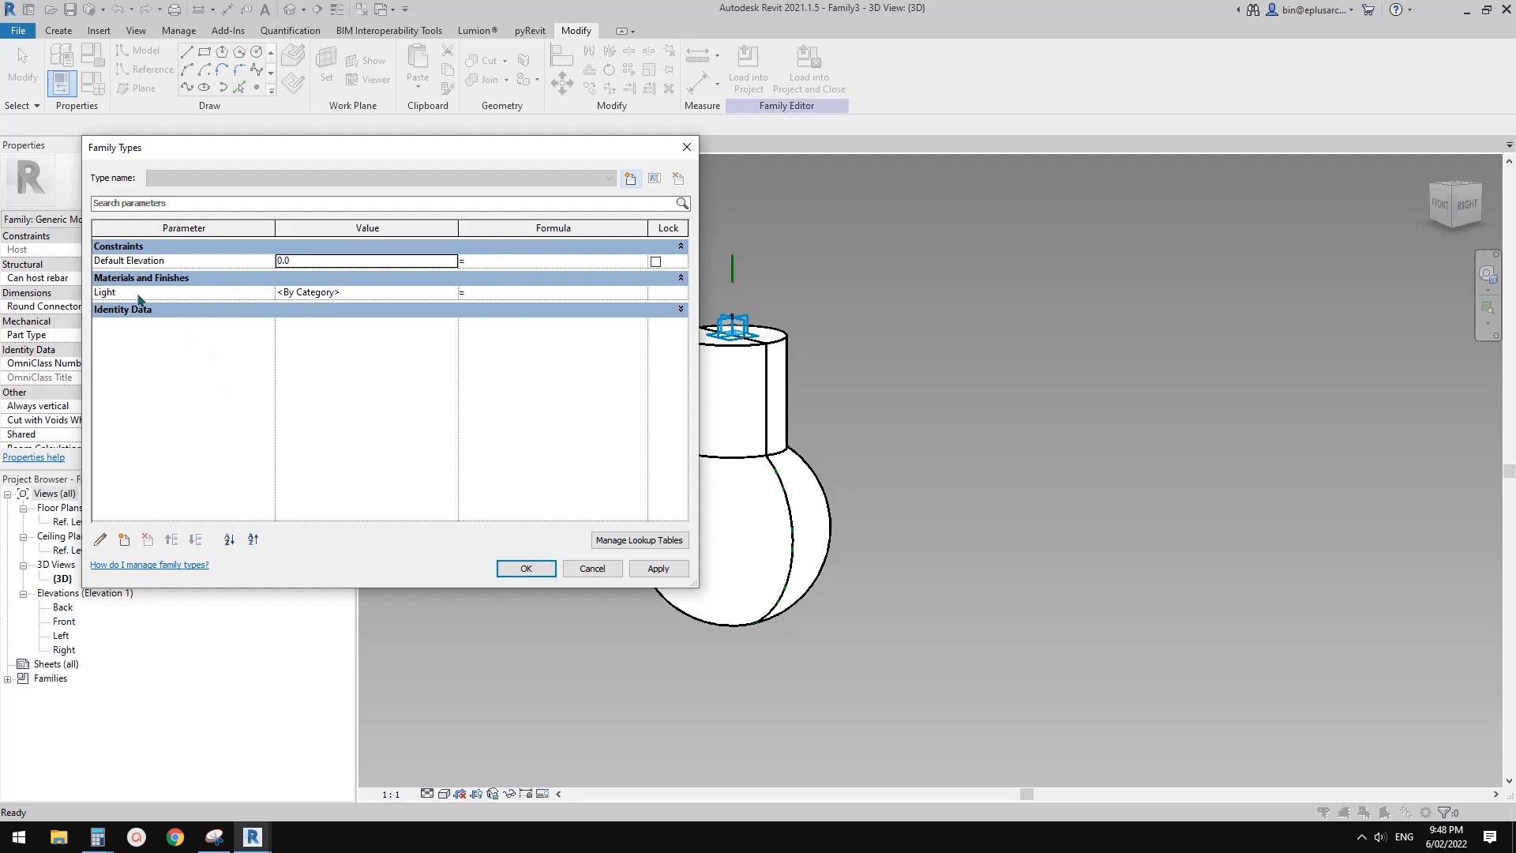
{"action": "left_click", "coordinate": [125, 540]}
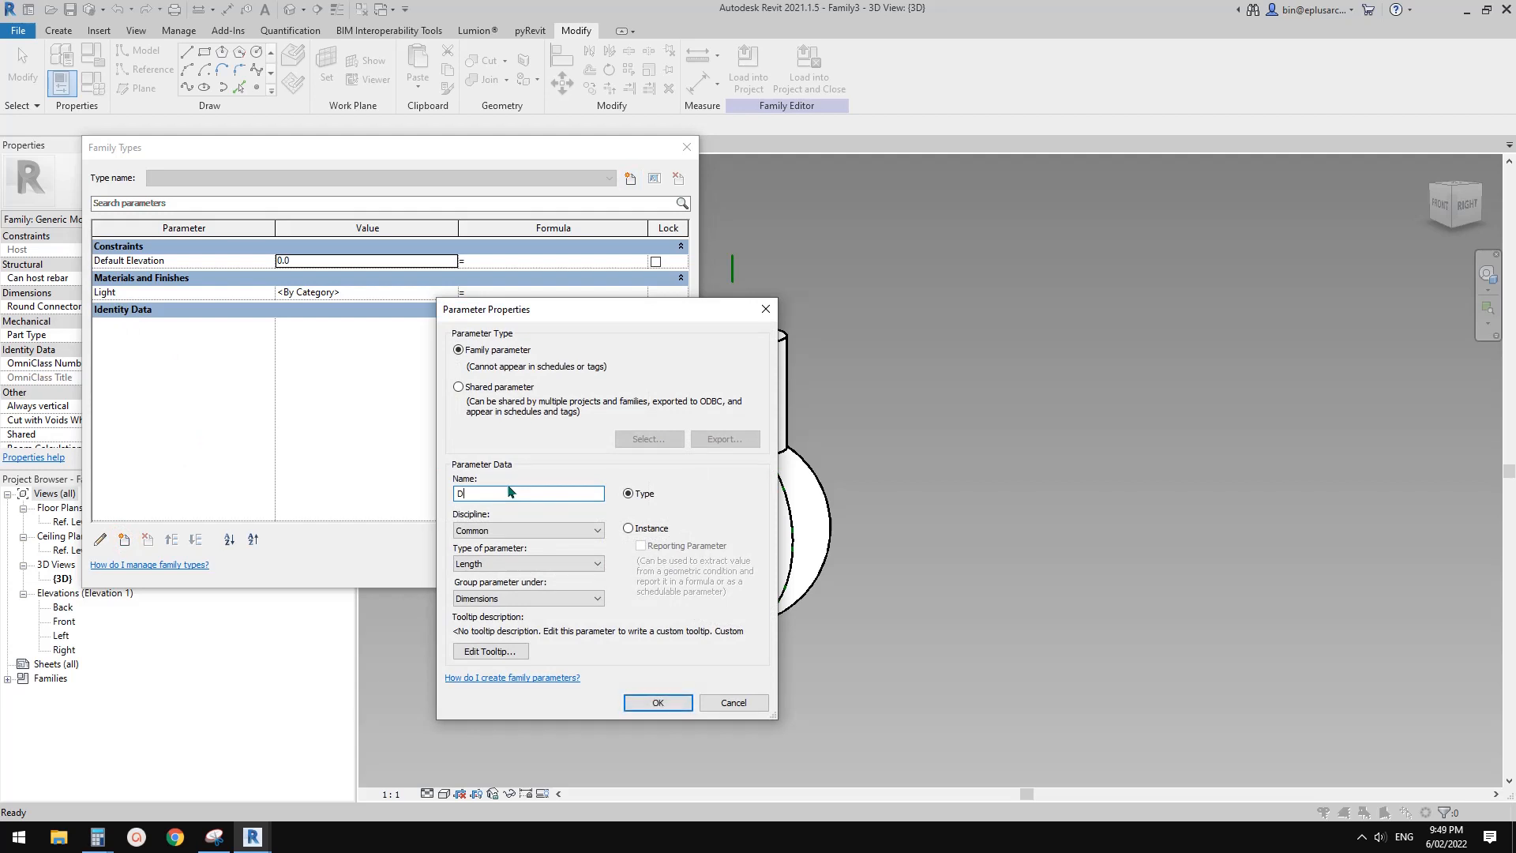
{"action": "key", "text": "BackSpace"}
{"action": "type", "text": "Glass"}
{"action": "left_click", "coordinate": [659, 702]}
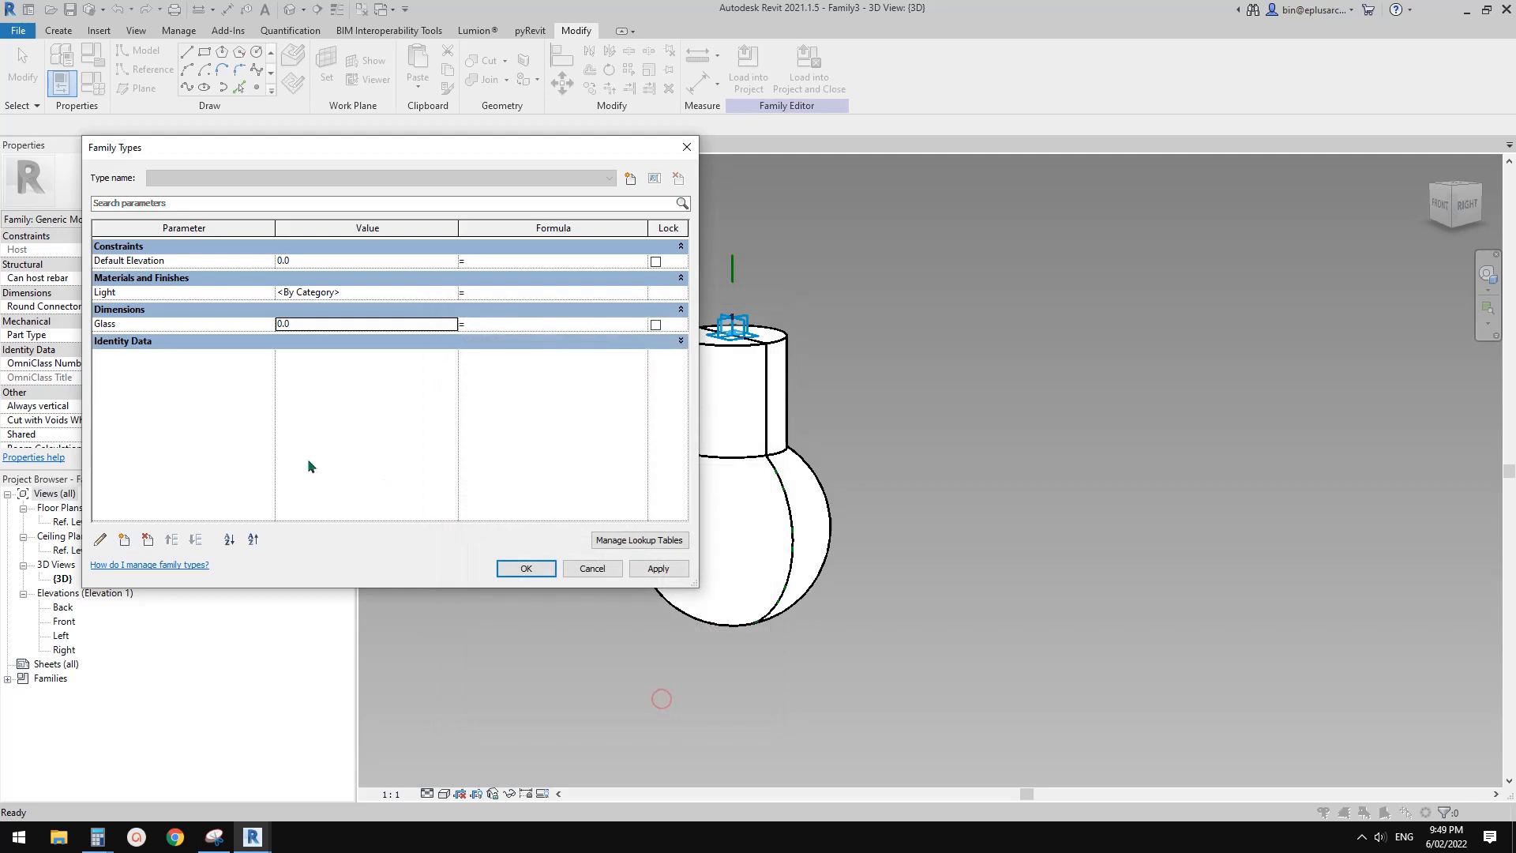
Delete the Glass parameter from the Dimensions group
{"action": "left_click", "coordinate": [162, 326]}
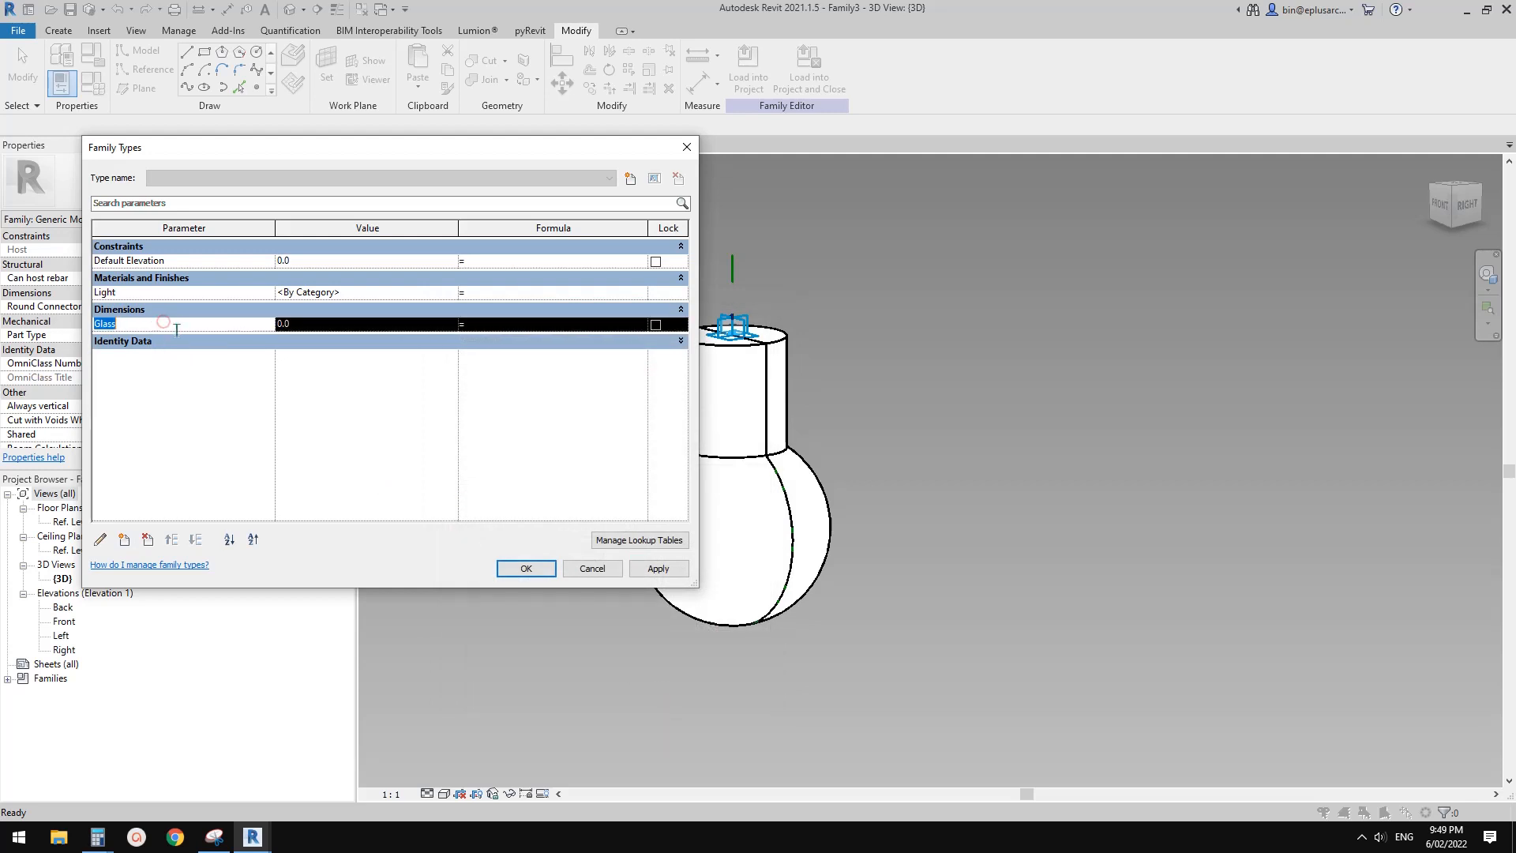
{"action": "left_click", "coordinate": [148, 539]}
{"action": "key", "text": "Return"}
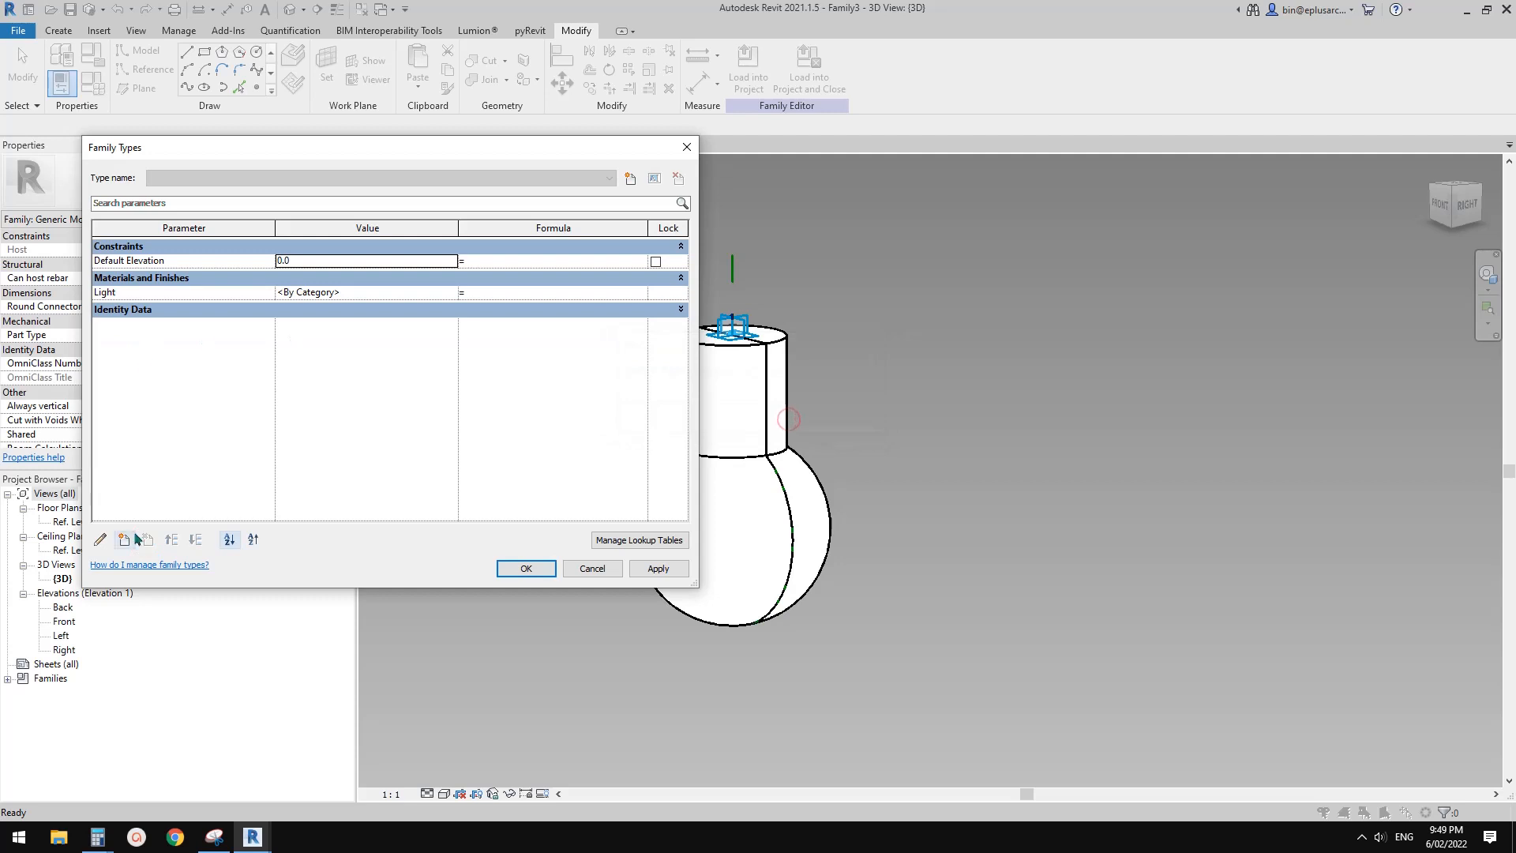
Add a type-based family parameter named Glass of type Material, grouped under Materials and Finishes
{"action": "left_click", "coordinate": [124, 539]}
{"action": "type", "text": "Glass"}
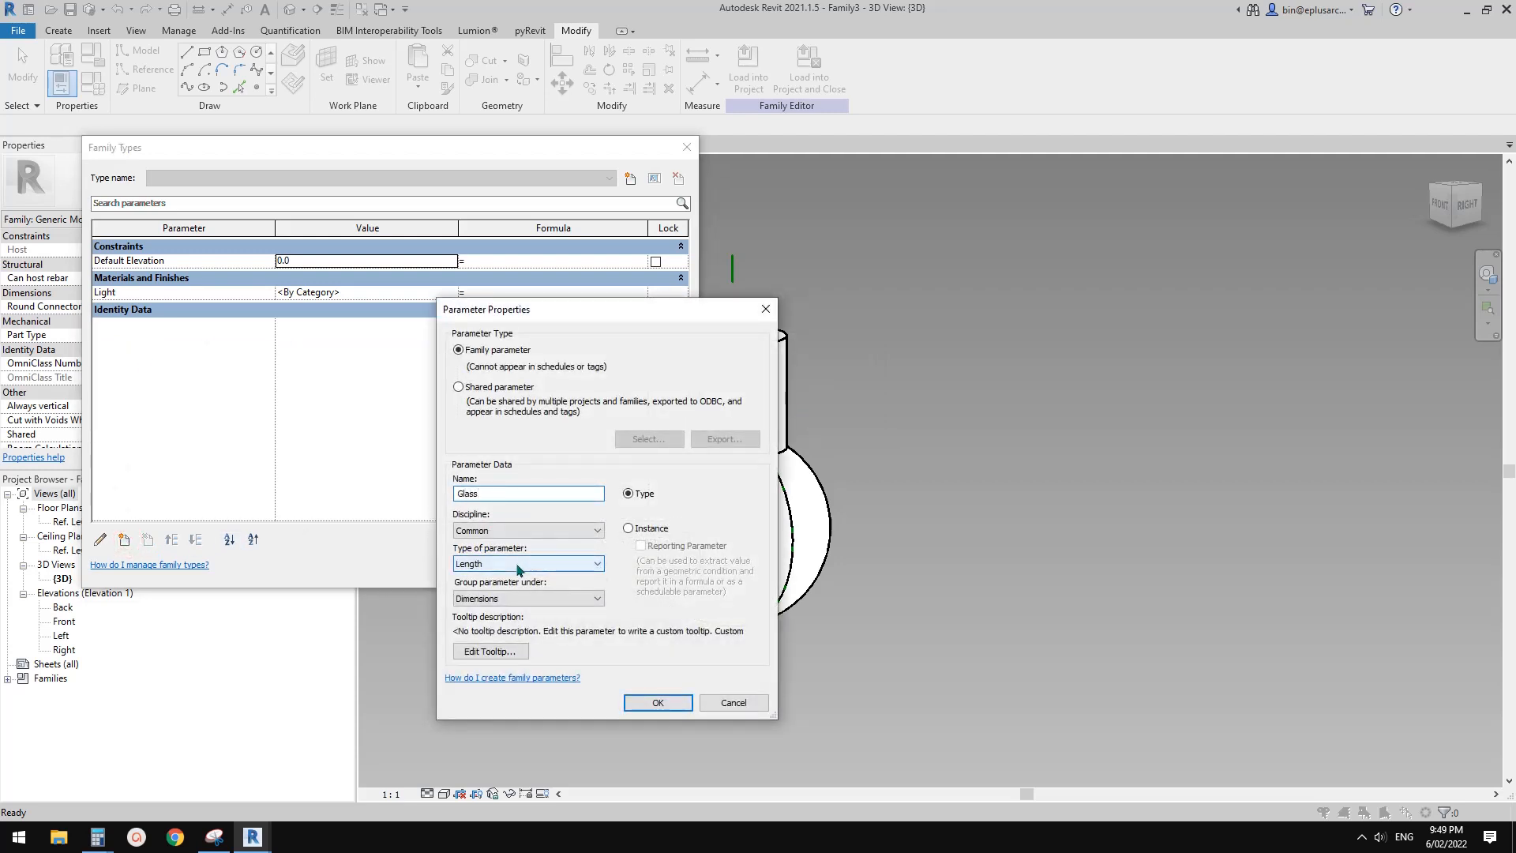
{"action": "left_click", "coordinate": [545, 563]}
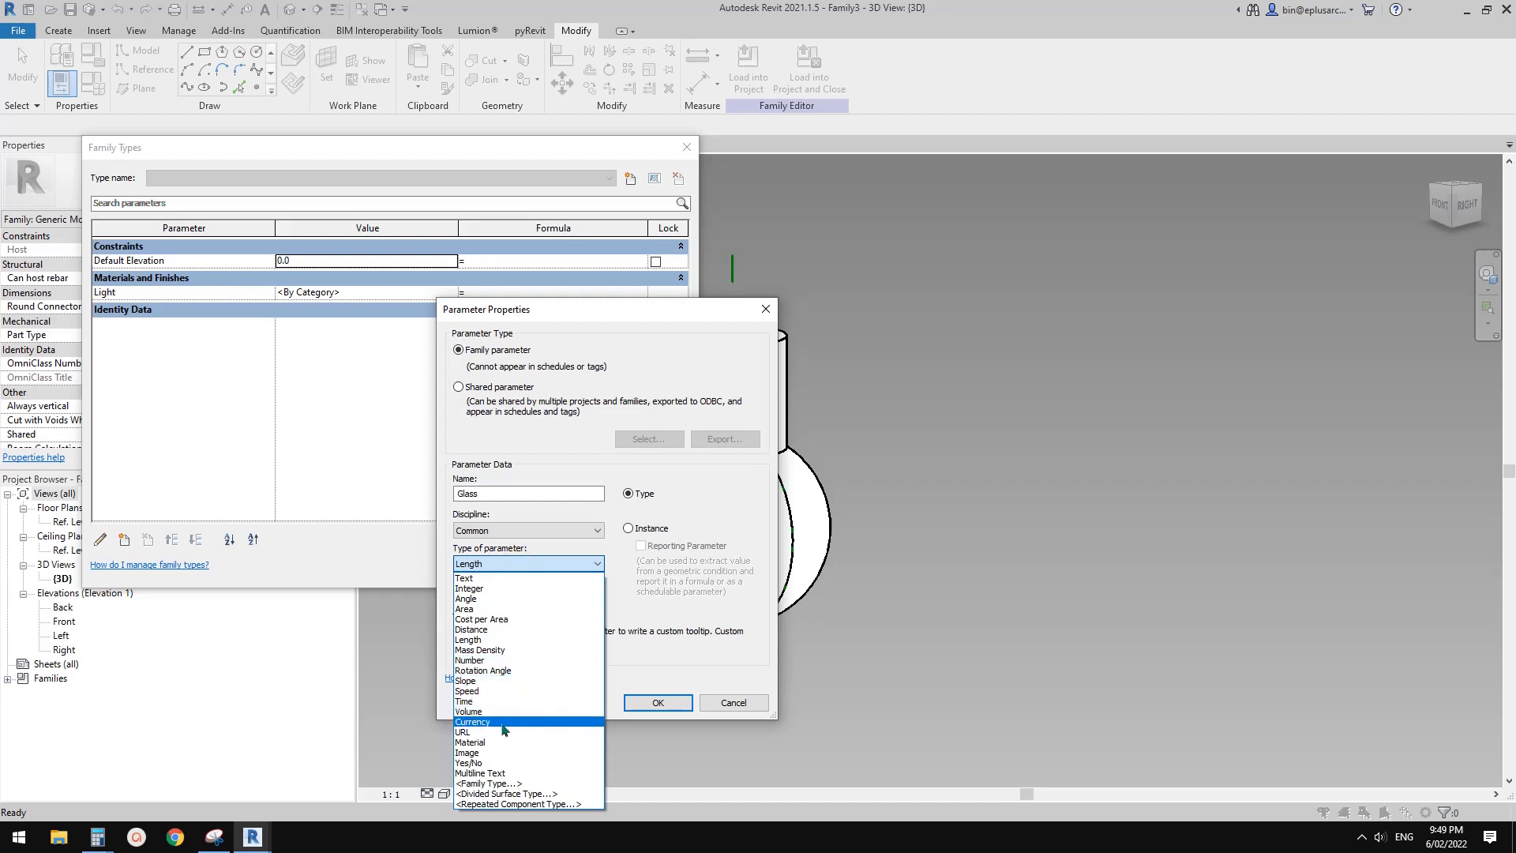
{"action": "left_click", "coordinate": [470, 742]}
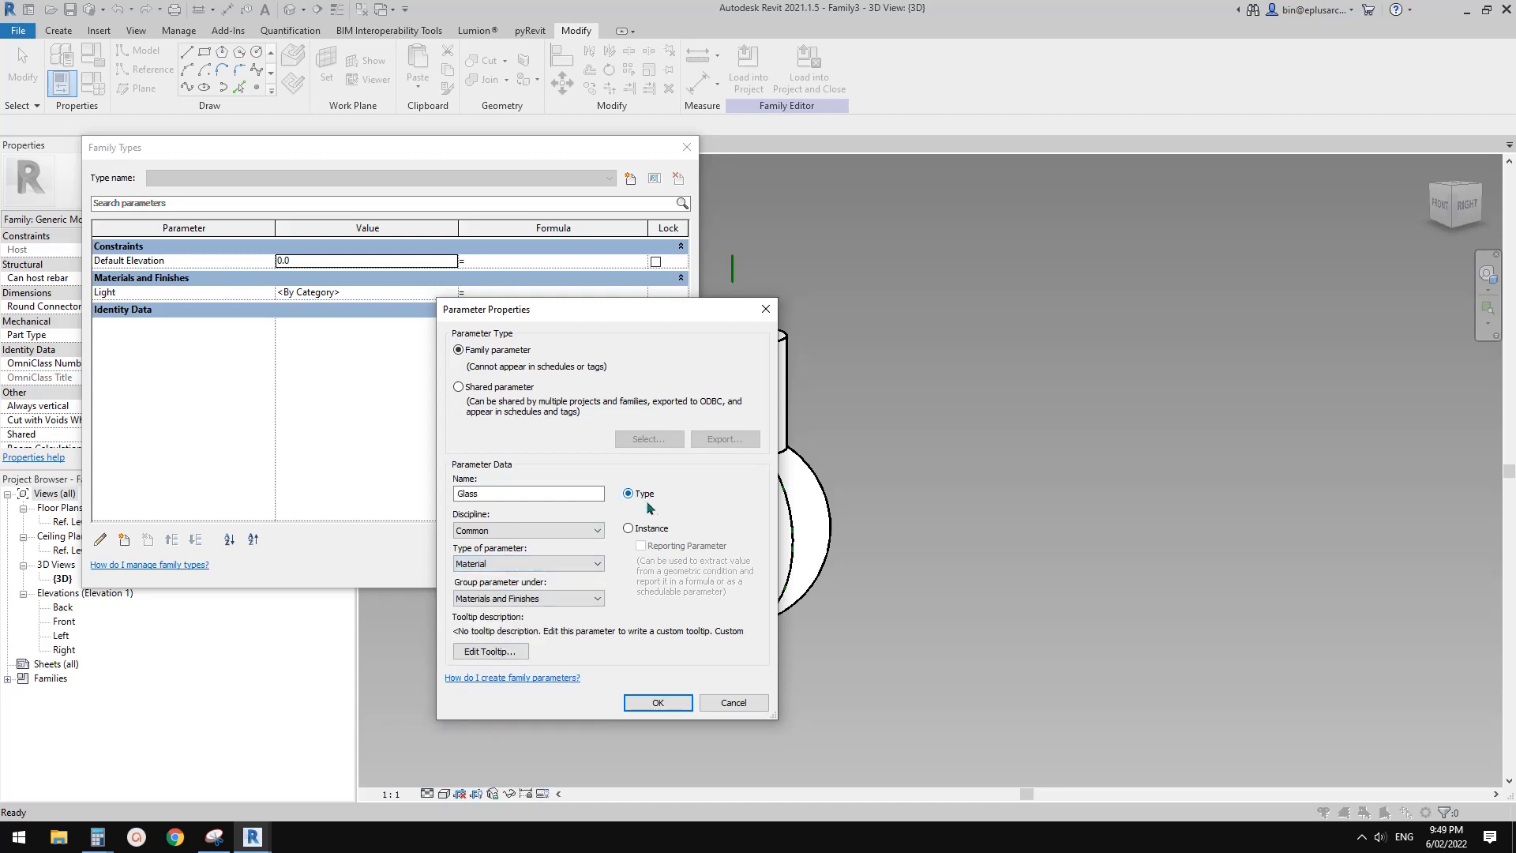
{"action": "left_click", "coordinate": [658, 702]}
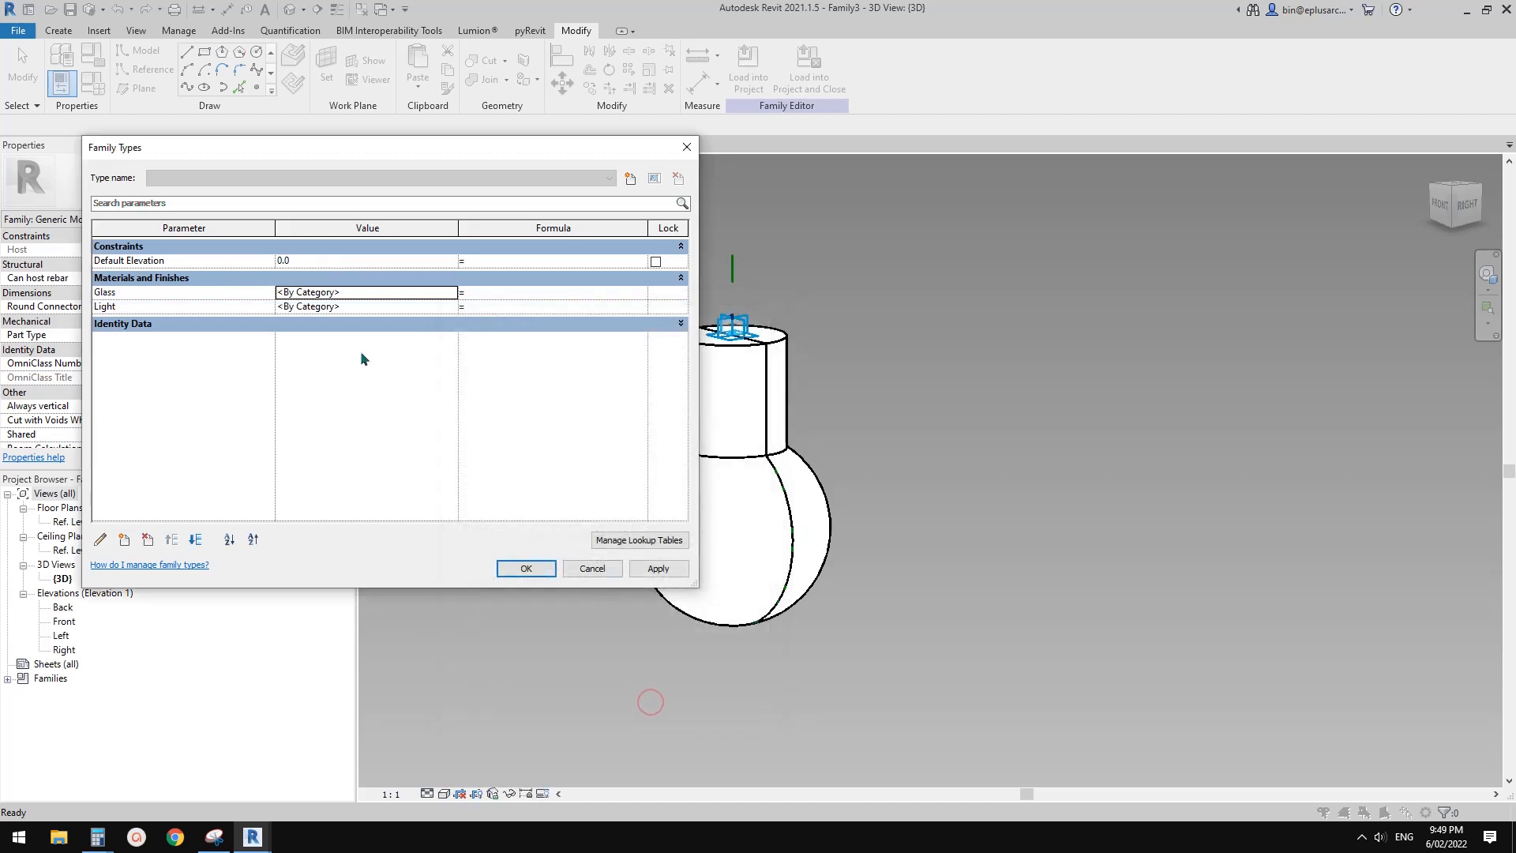
{"action": "left_click", "coordinate": [522, 568]}
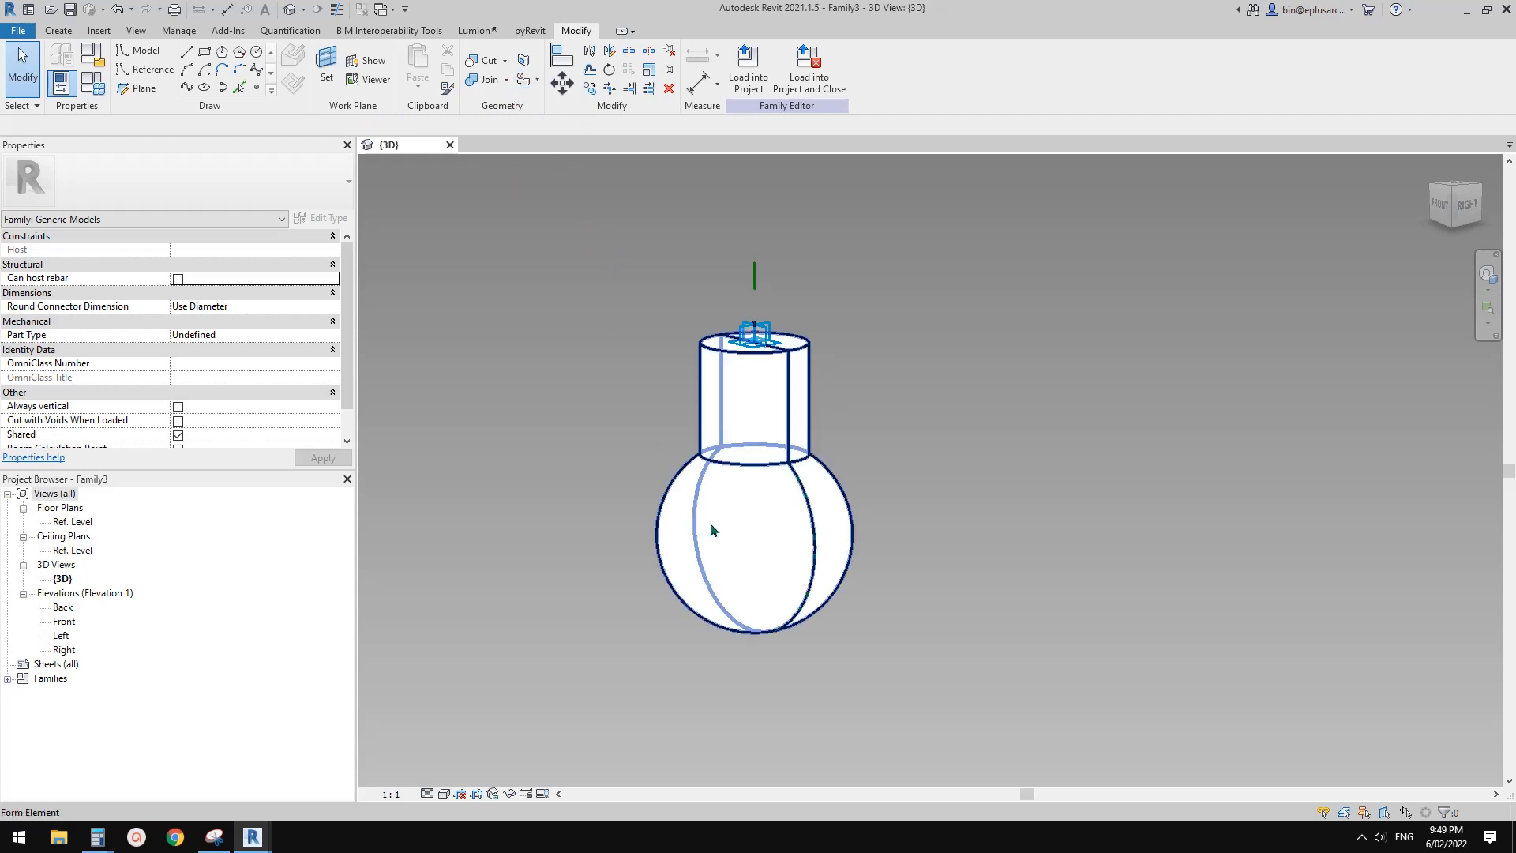
Paint both halves of the bulb's spherical surface with the Glass (param) material
{"action": "left_click", "coordinate": [523, 81]}
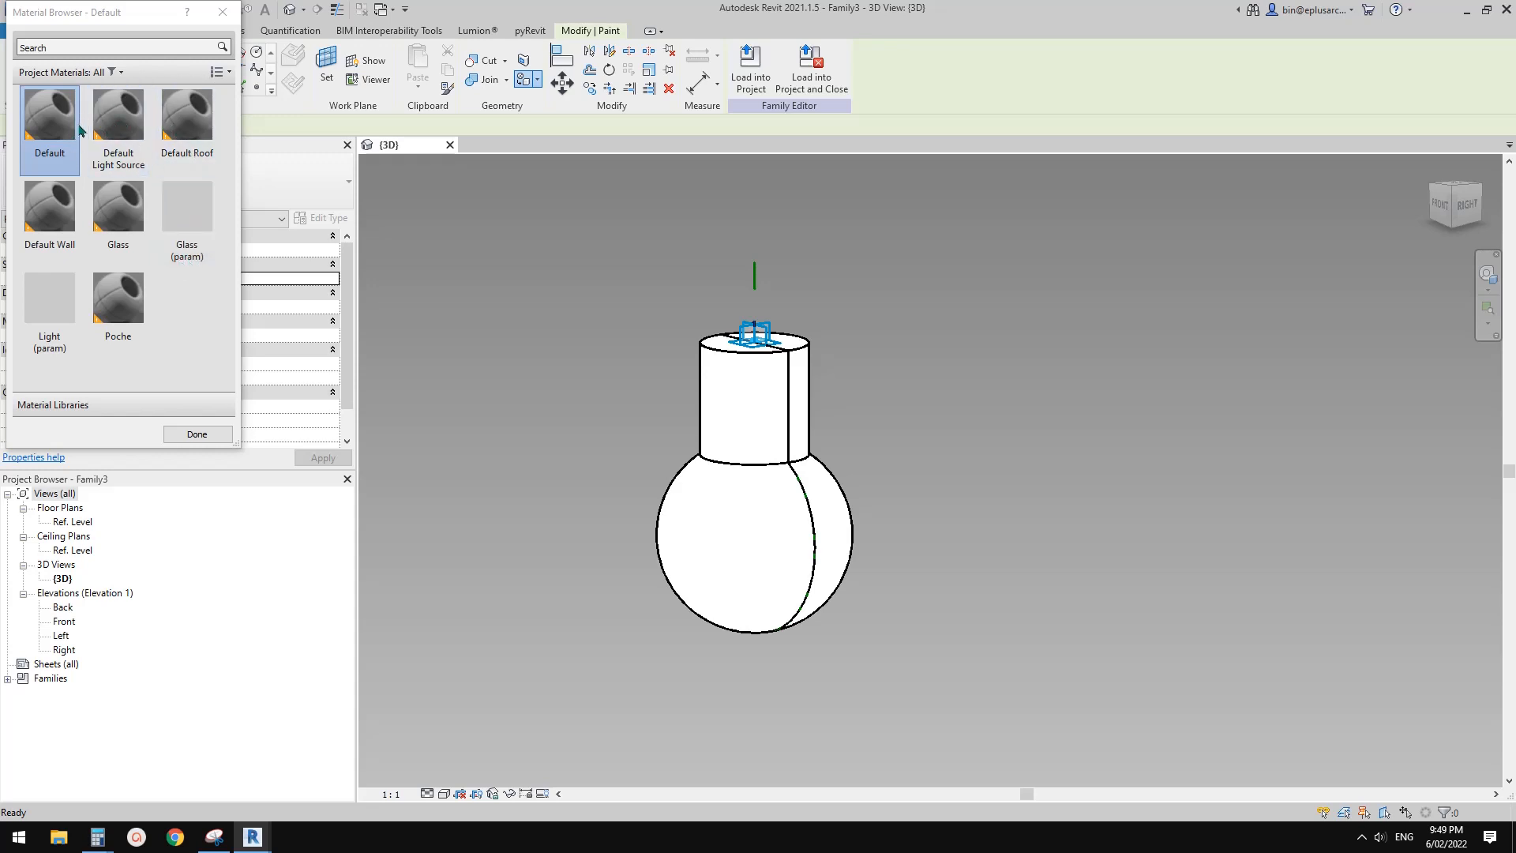
{"action": "left_click", "coordinate": [189, 216]}
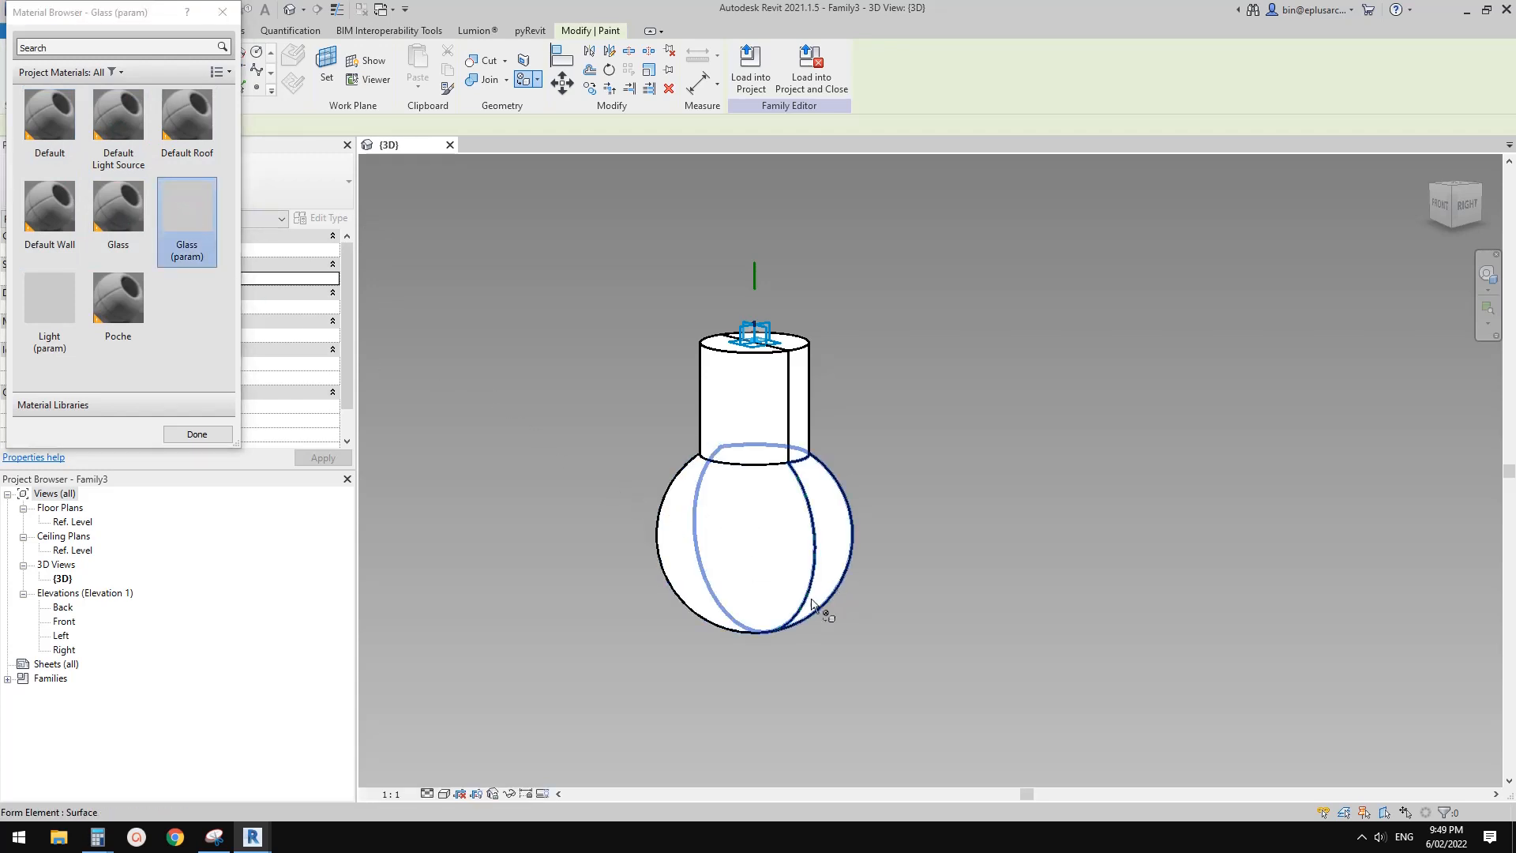
{"action": "left_click", "coordinate": [744, 543]}
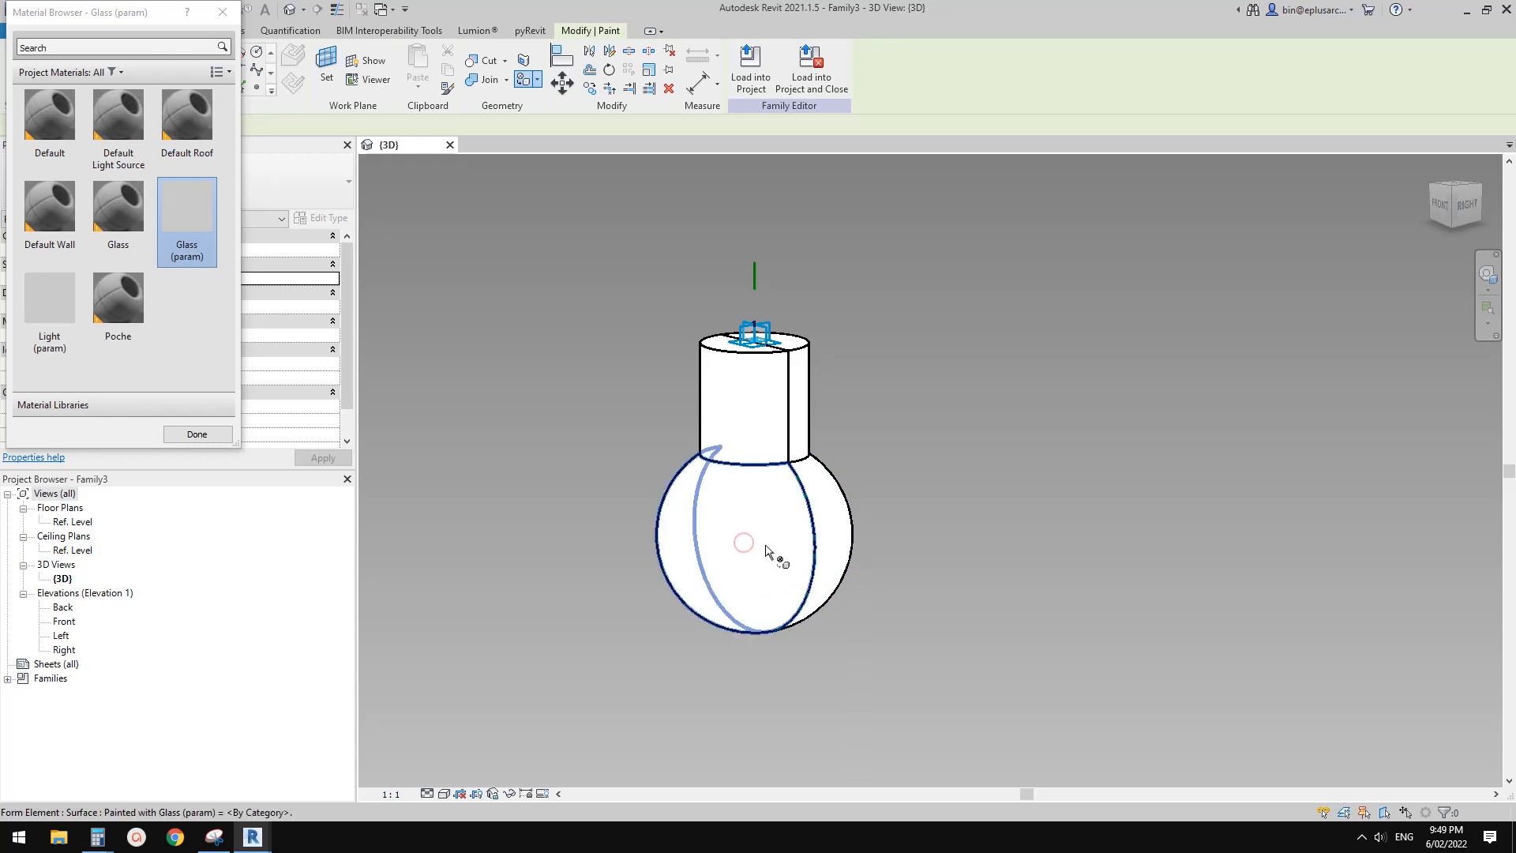
{"action": "left_click", "coordinate": [839, 529]}
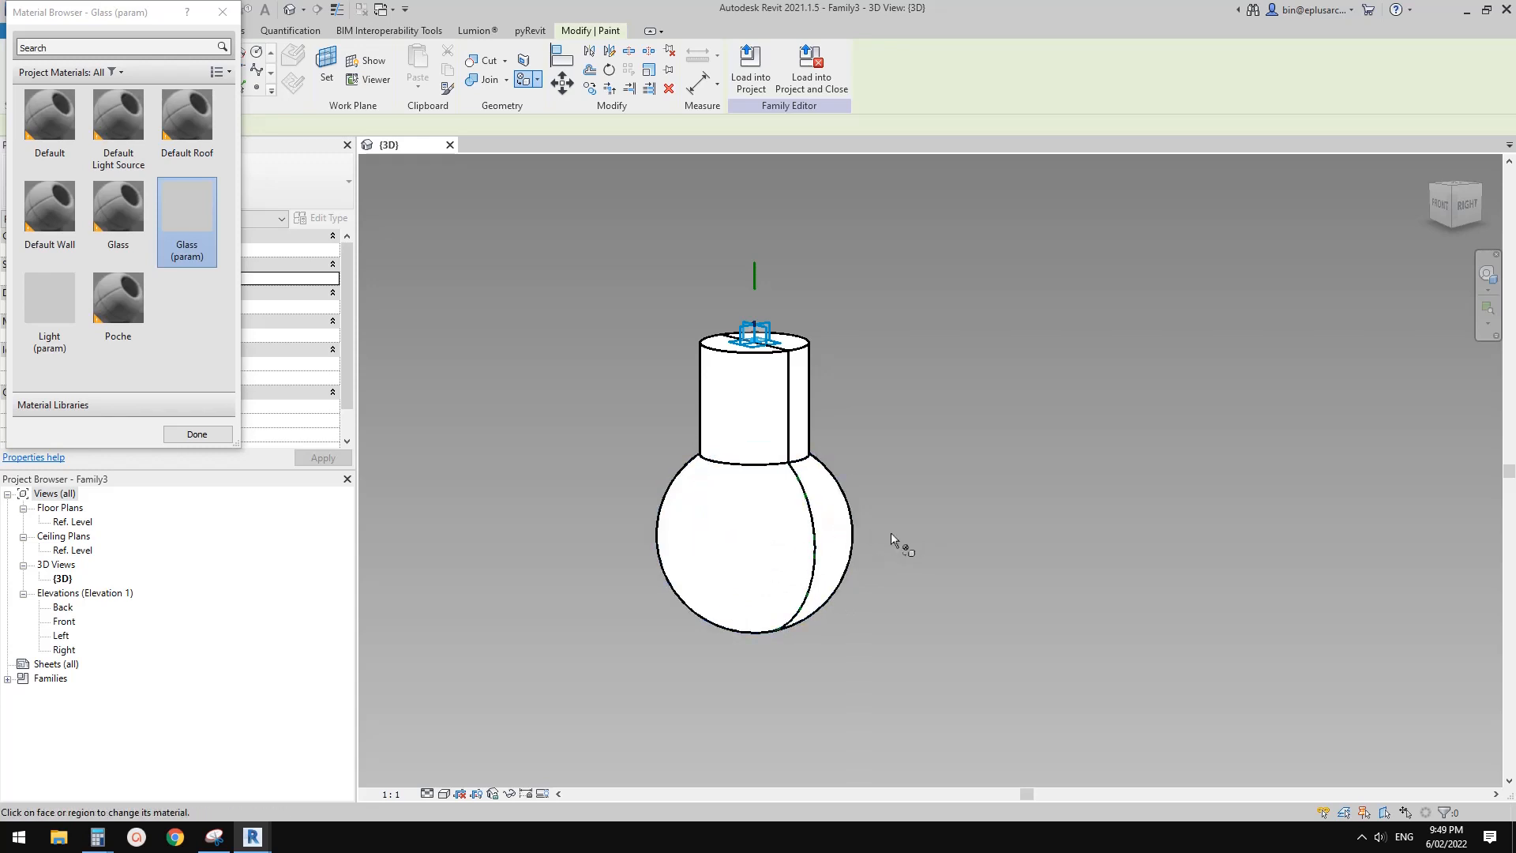
{"action": "left_click", "coordinate": [197, 434]}
{"action": "middle_click_drag", "start_coordinate": [719, 439], "coordinate": [771, 427], "text": "shift"}
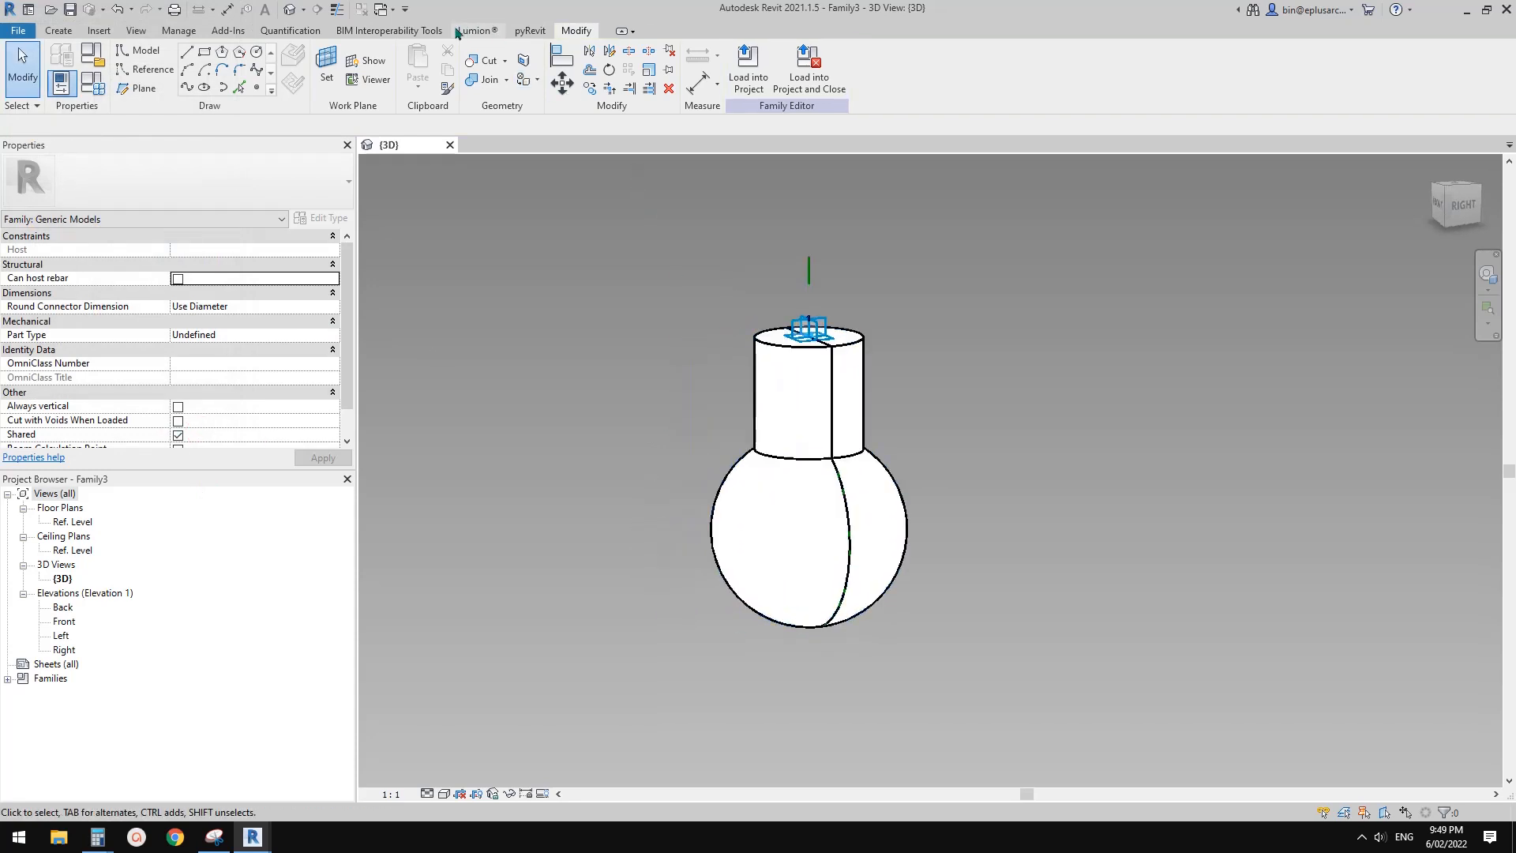
{"action": "middle_click_drag", "start_coordinate": [879, 384], "coordinate": [1073, 419], "text": "shift"}
{"action": "middle_click_drag", "start_coordinate": [928, 406], "coordinate": [798, 371], "text": "shift"}
{"action": "scroll", "coordinate": [840, 368], "scroll_direction": "up", "scroll_amount": 2}
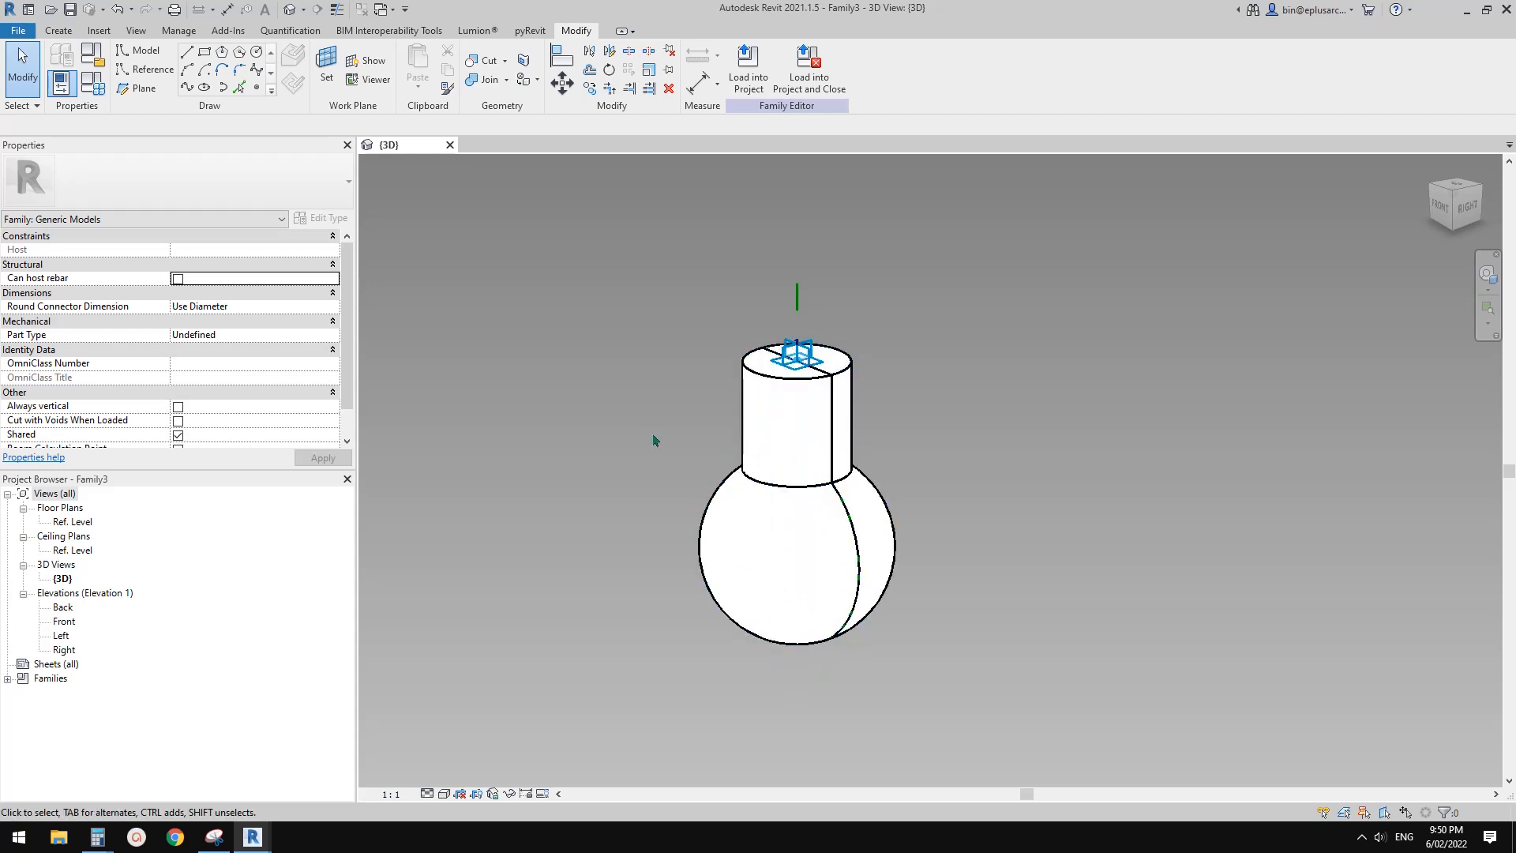
{"action": "middle_click_drag", "start_coordinate": [654, 441], "coordinate": [671, 430]}
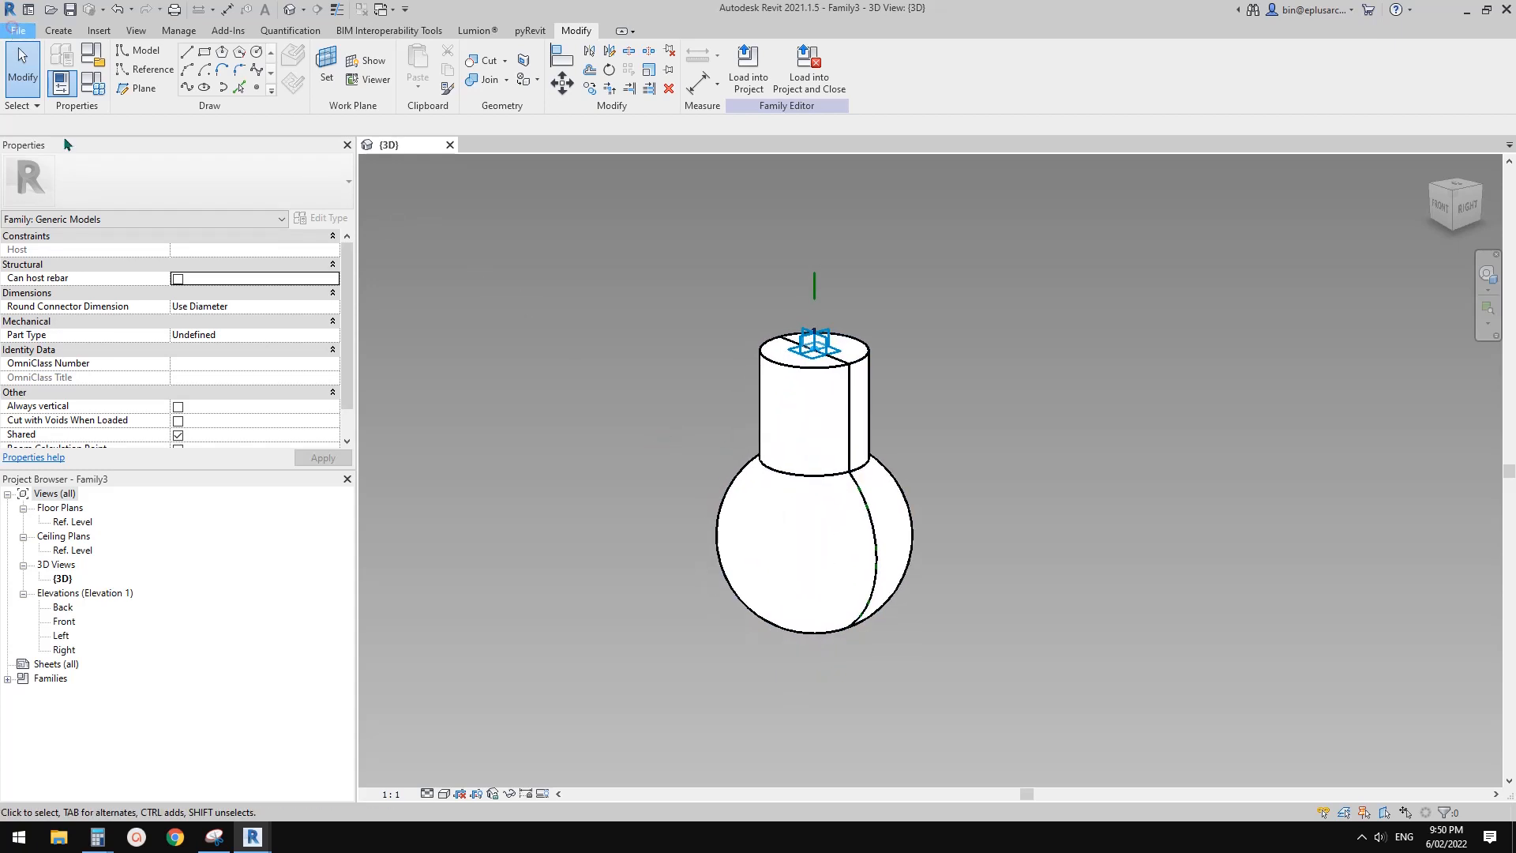
Create a new family from the Metric Generic Model Adaptive.rft template
{"action": "left_click", "coordinate": [18, 30]}
{"action": "mouse_move", "coordinate": [93, 92]}
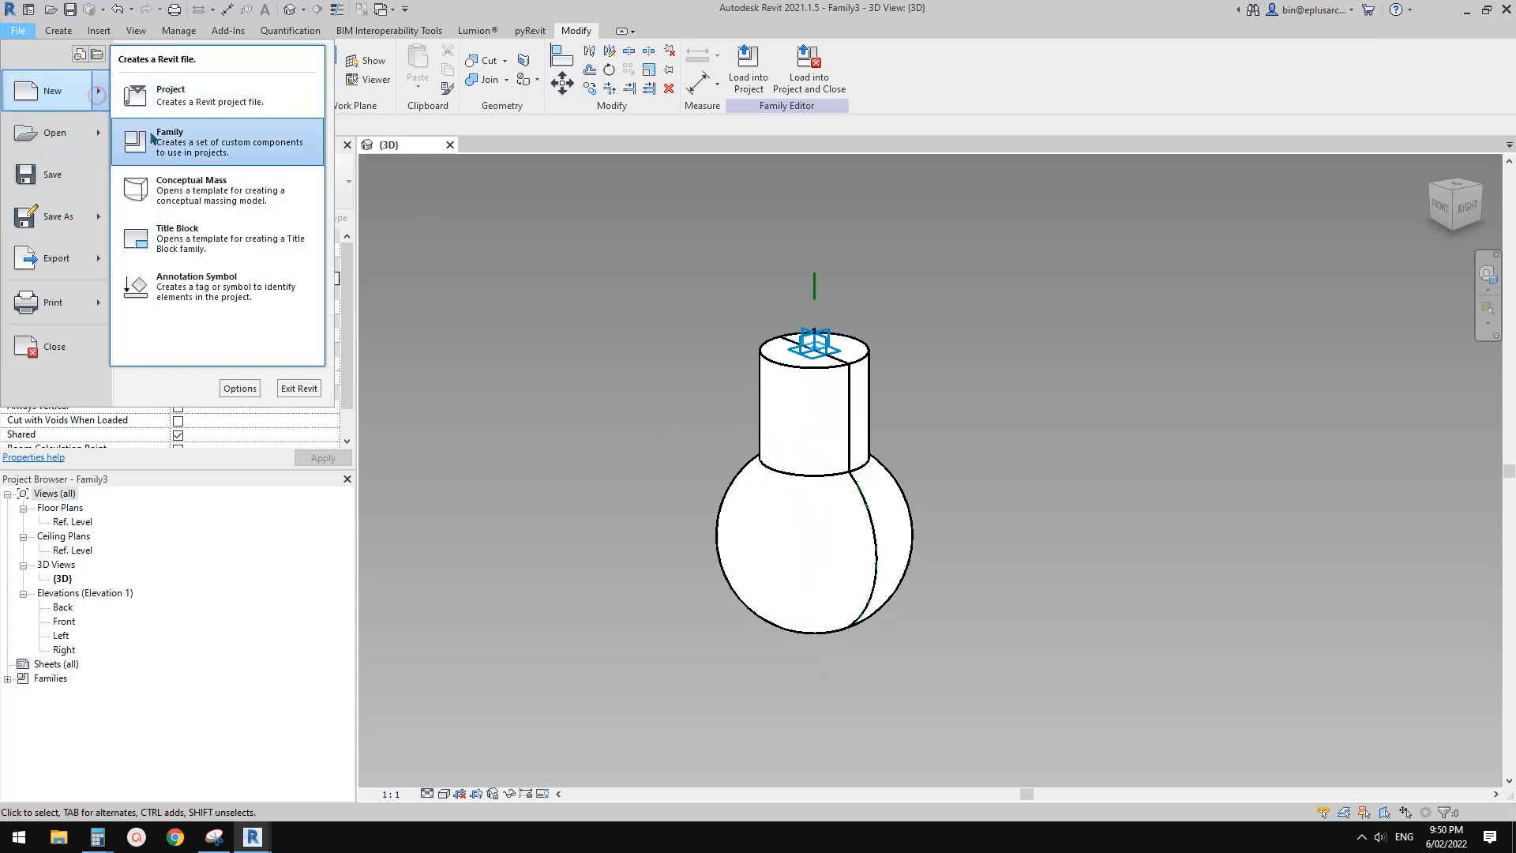
{"action": "left_click", "coordinate": [152, 137]}
{"action": "scroll", "coordinate": [873, 426], "scroll_direction": "down", "scroll_amount": 2}
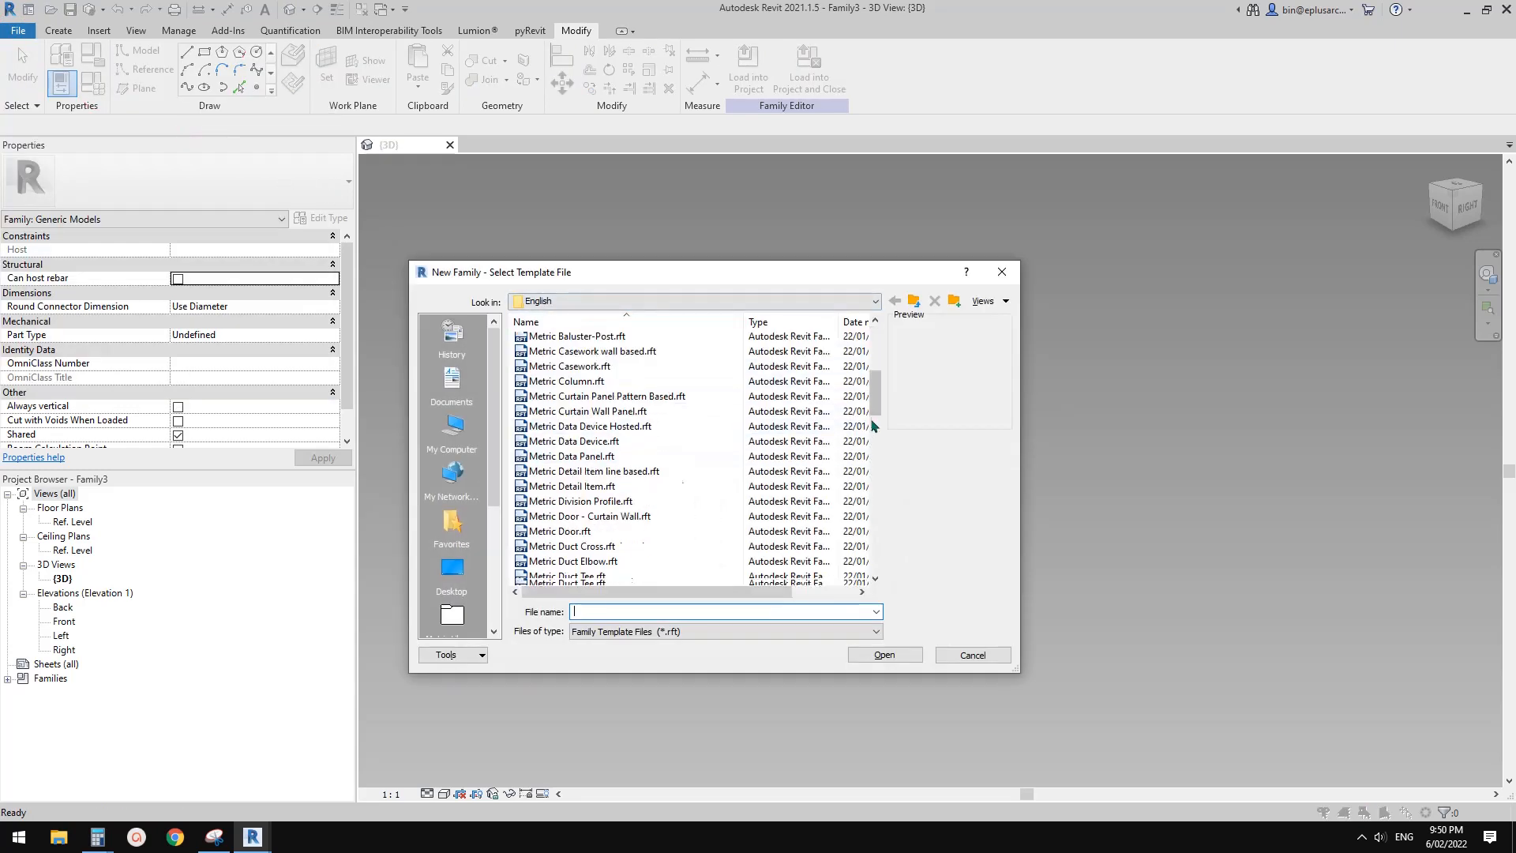
{"action": "scroll", "coordinate": [874, 426], "scroll_direction": "down", "scroll_amount": 10}
{"action": "left_click", "coordinate": [628, 340]}
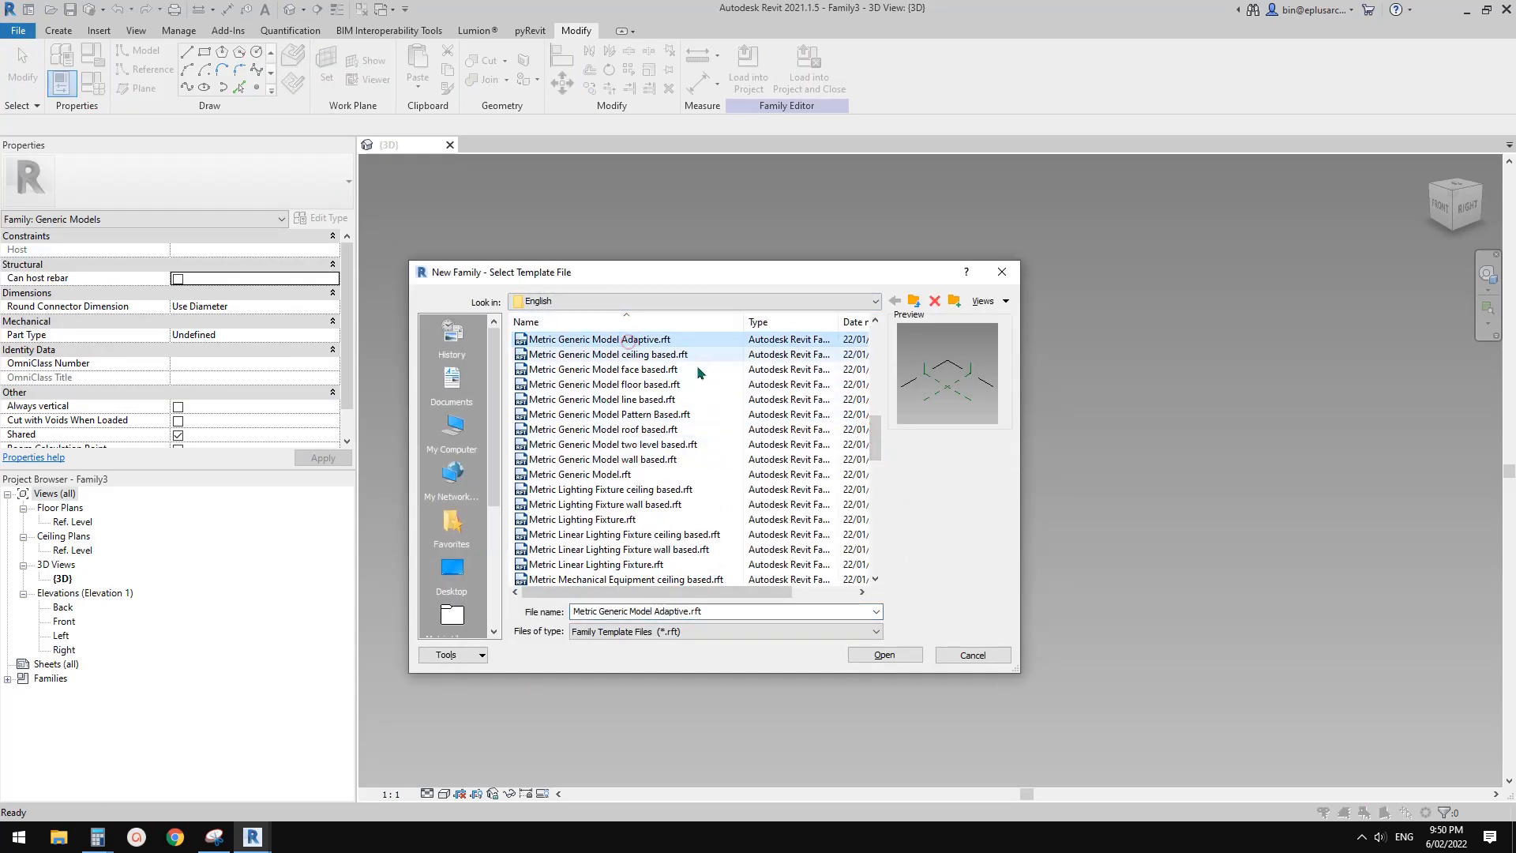
{"action": "left_click", "coordinate": [885, 655]}
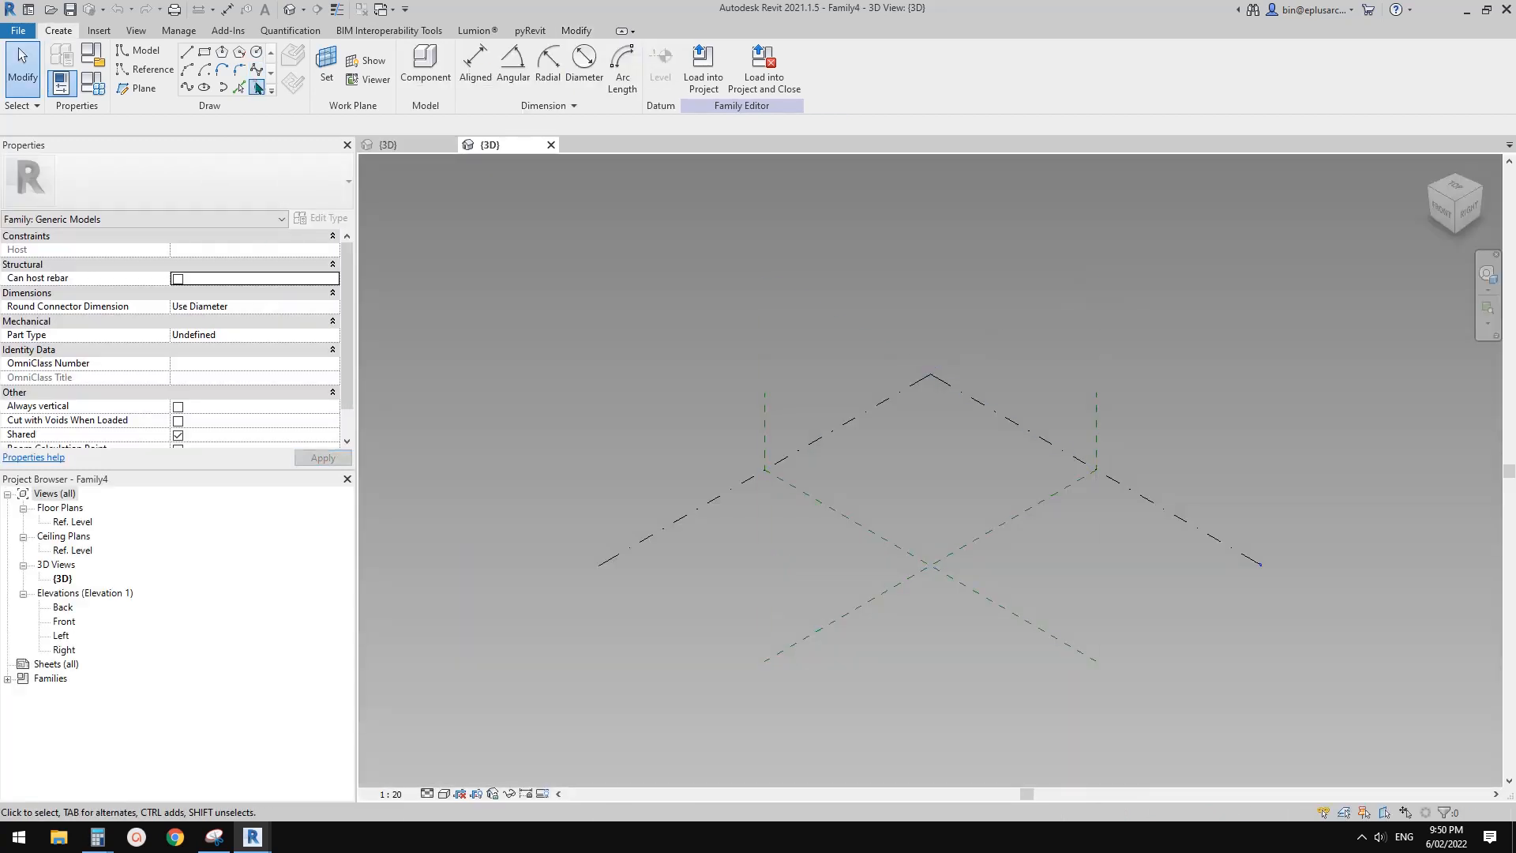
Place two reference points on the Ref. Level plane, one on each side of the reference planes' intersection
{"action": "left_click", "coordinate": [257, 86]}
{"action": "left_click", "coordinate": [1048, 561]}
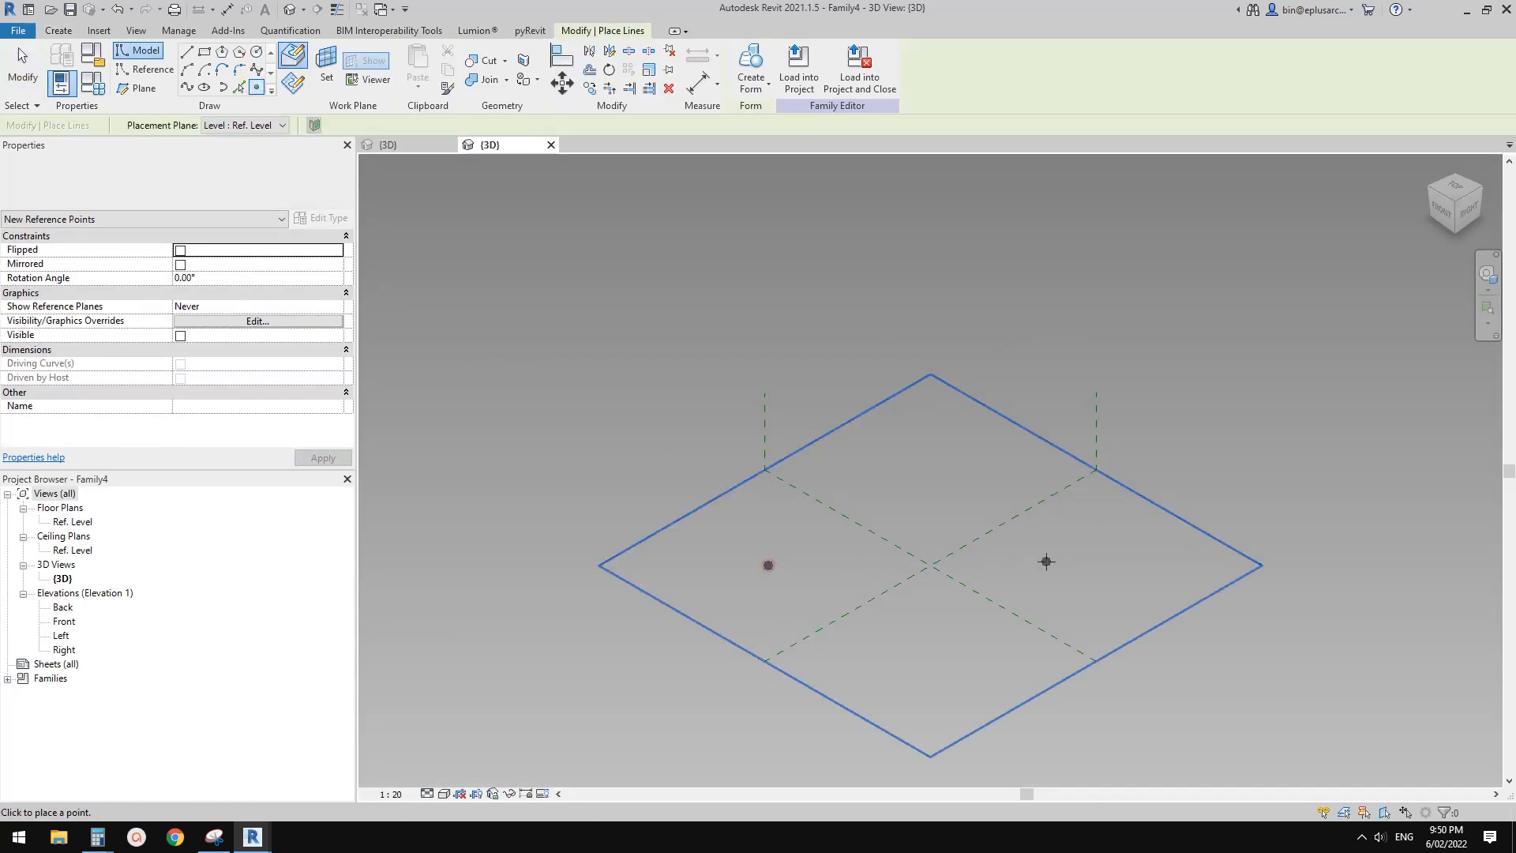
{"action": "key", "text": "Escape"}
{"action": "middle_click_drag", "start_coordinate": [781, 571], "coordinate": [723, 554]}
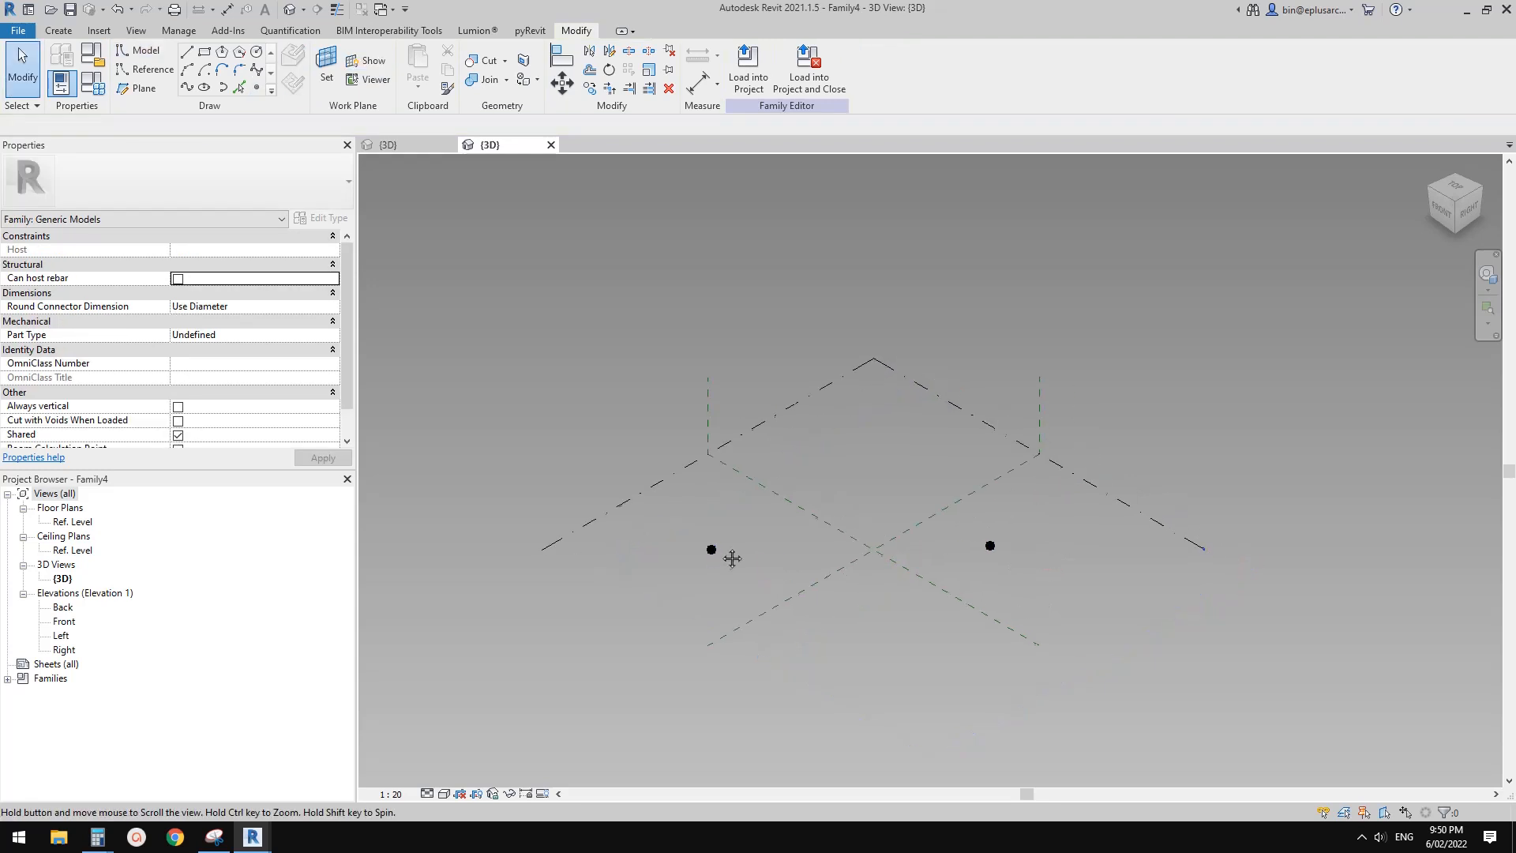
Convert both reference points into adaptive placement points
{"action": "scroll", "coordinate": [717, 552], "scroll_direction": "up", "scroll_amount": 1}
{"action": "left_click", "coordinate": [711, 550]}
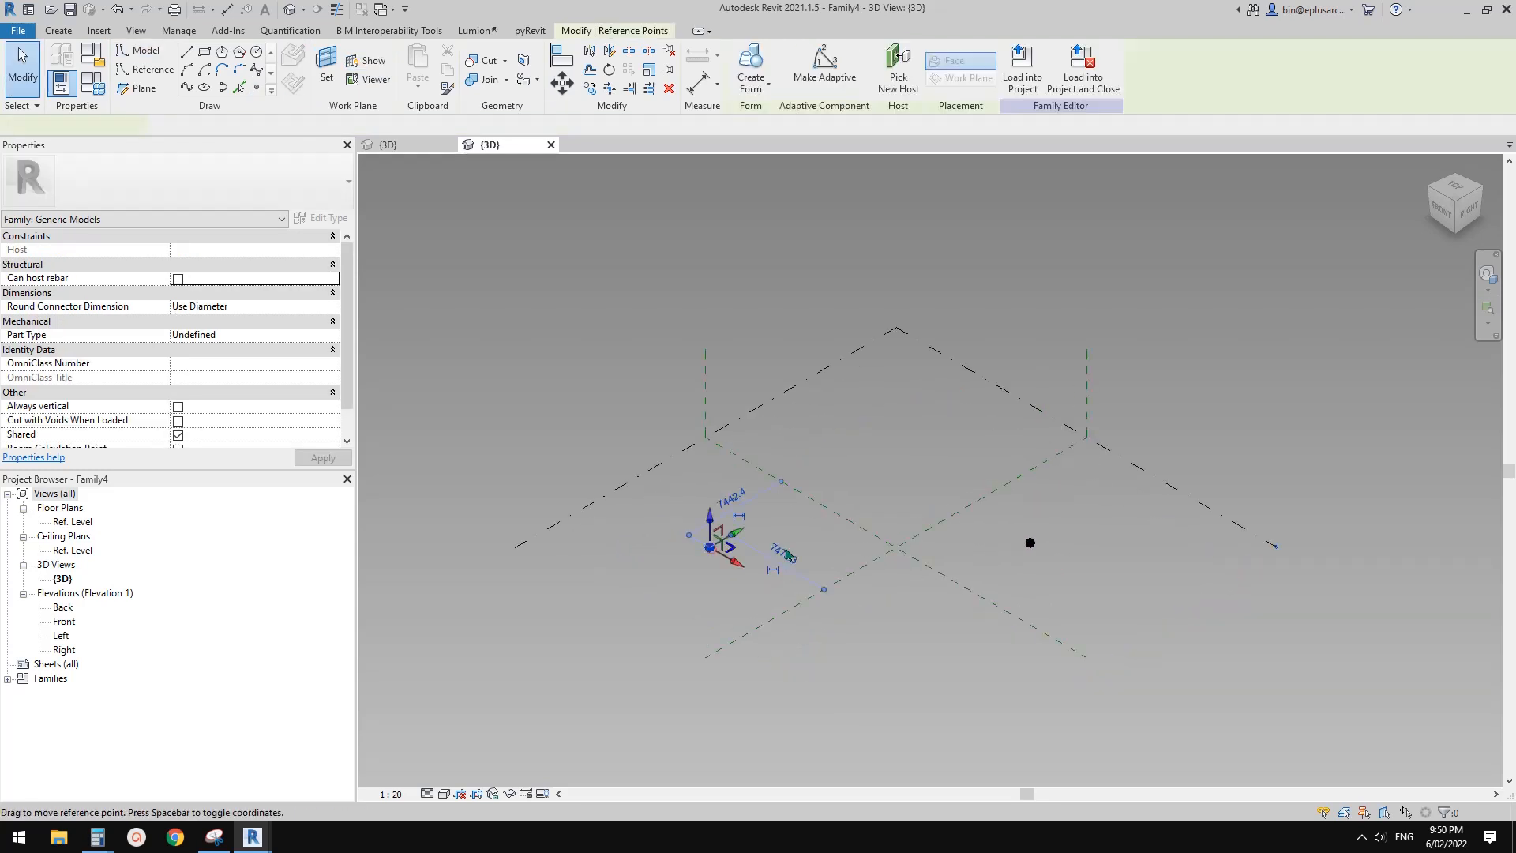
{"action": "left_click", "coordinate": [1037, 536], "text": "ctrl"}
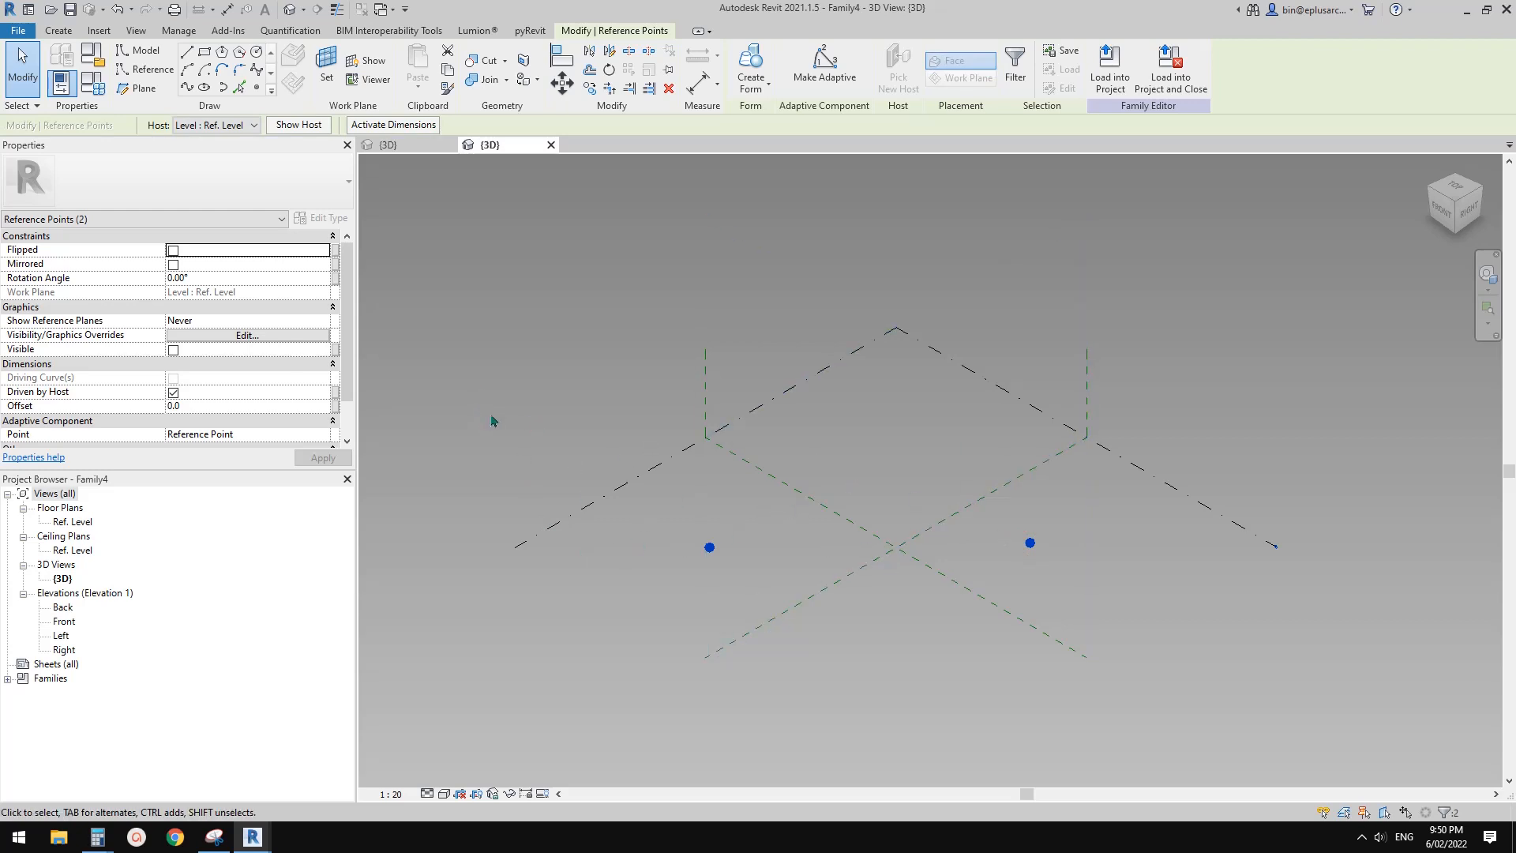
{"action": "scroll", "coordinate": [593, 596], "scroll_direction": "up", "scroll_amount": 2}
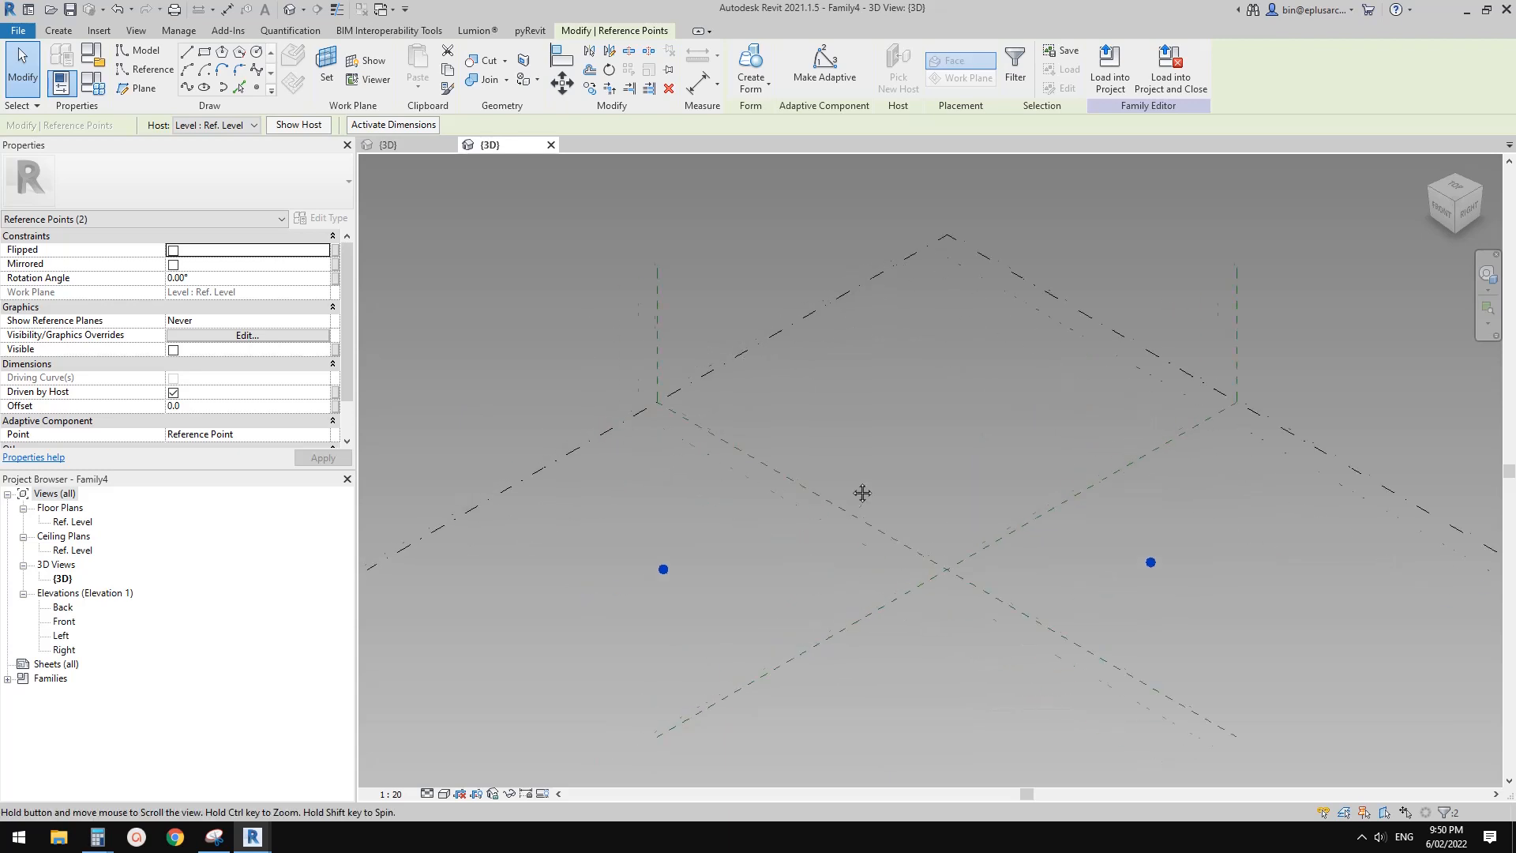
{"action": "left_click", "coordinate": [826, 65]}
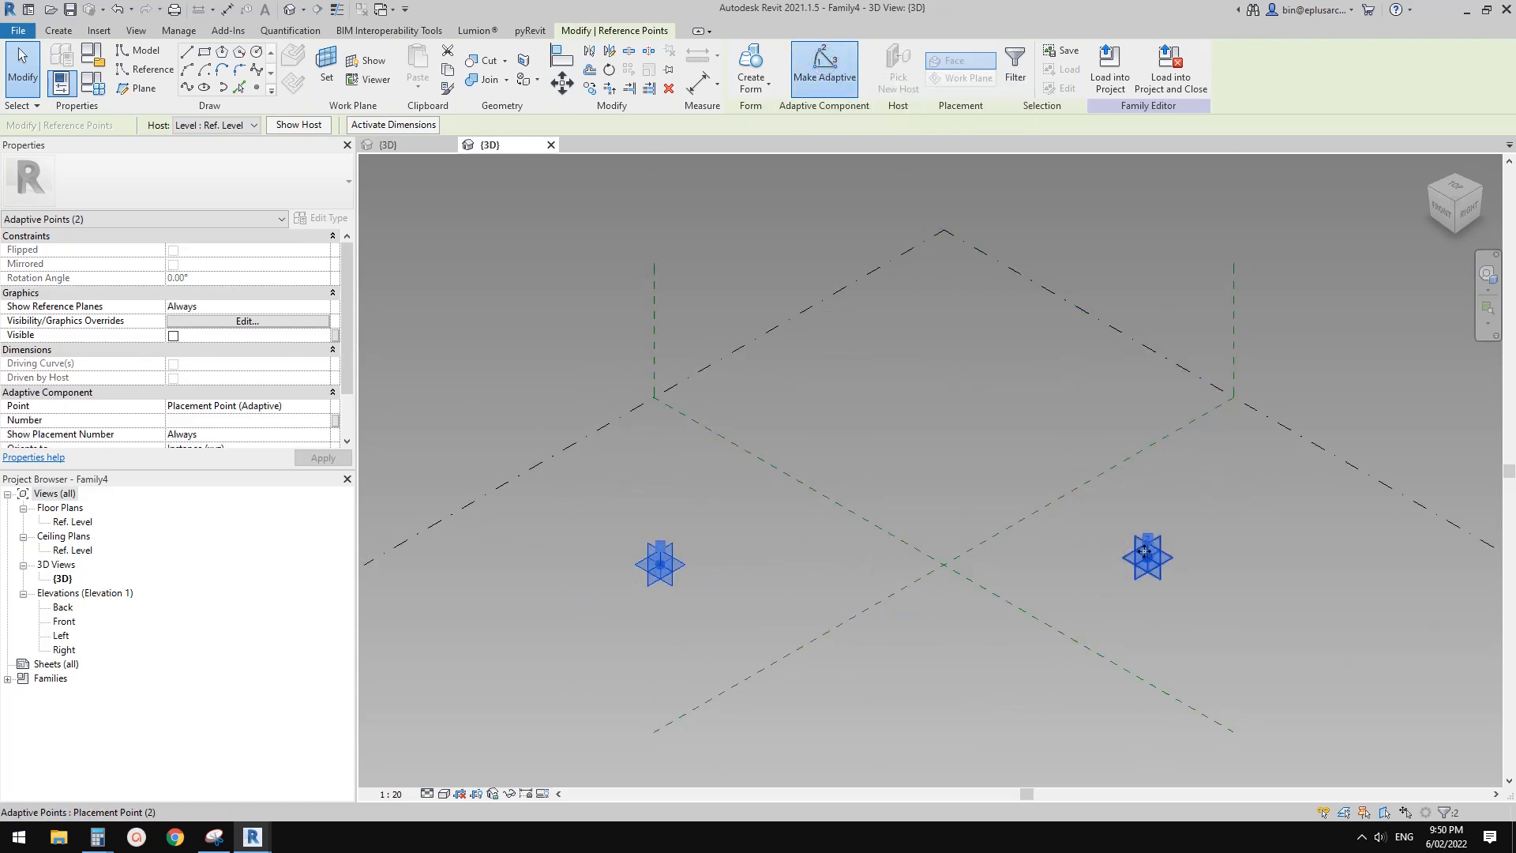
{"action": "key", "text": "Escape"}
Connect the two adaptive points with a spline through points and turn it into a reference line
{"action": "left_click_drag", "start_coordinate": [474, 414], "coordinate": [1220, 654]}
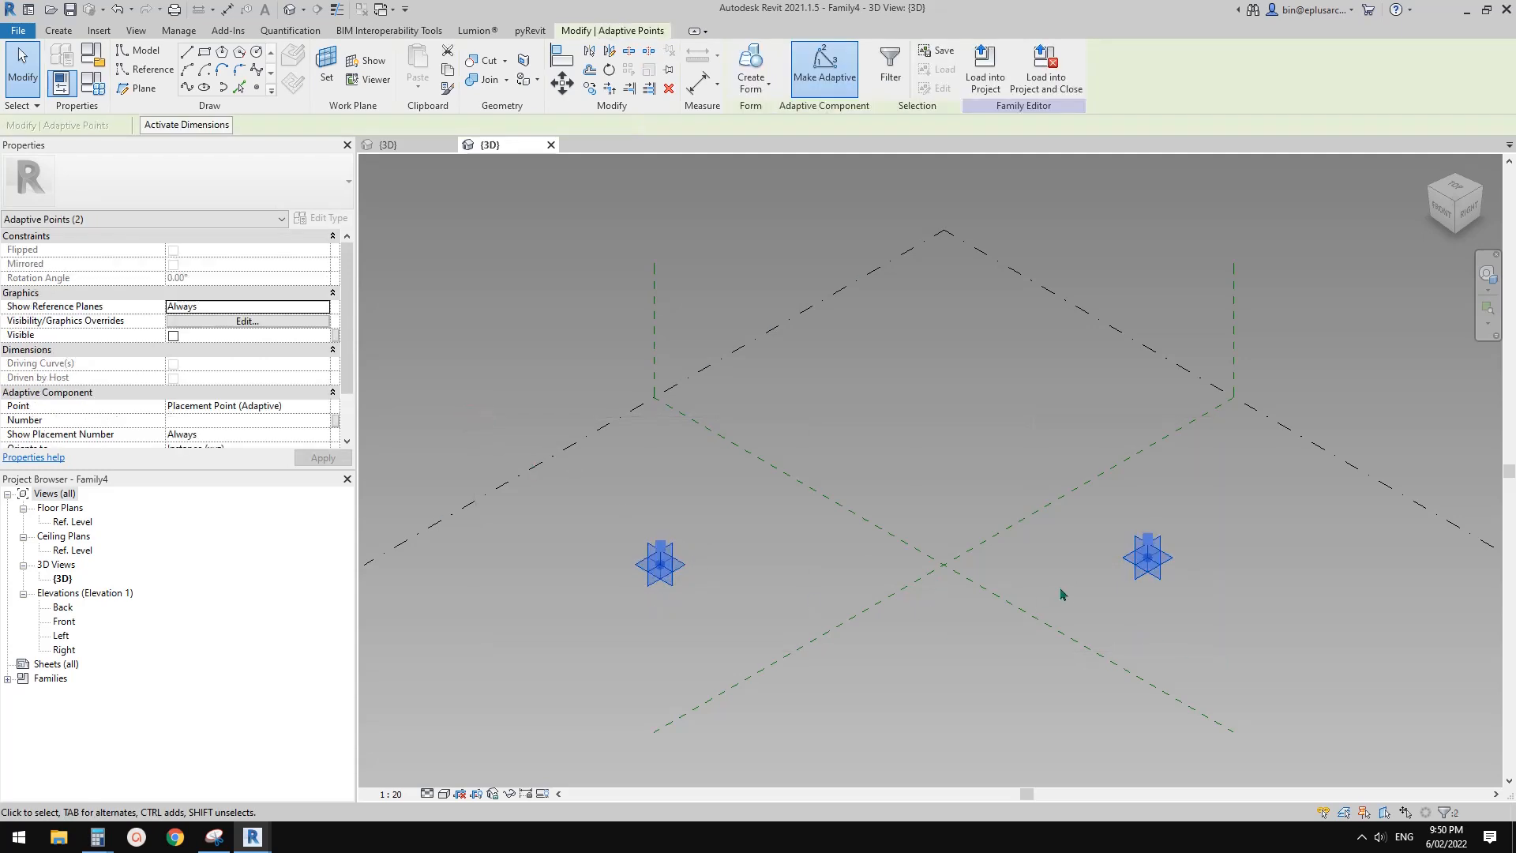
{"action": "left_click", "coordinate": [186, 89]}
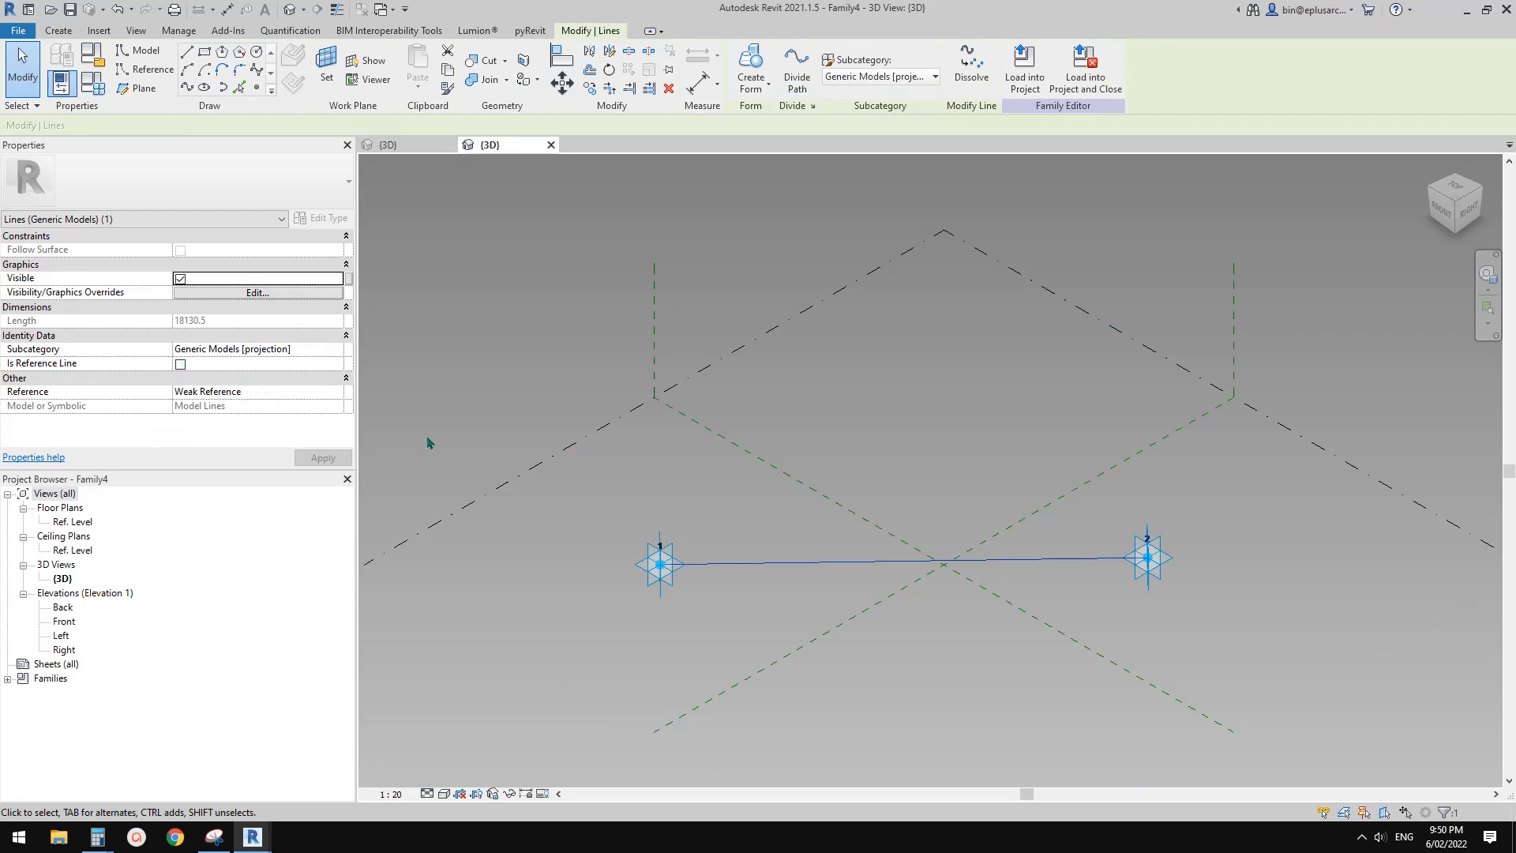
{"action": "middle_click_drag", "start_coordinate": [818, 481], "coordinate": [775, 463]}
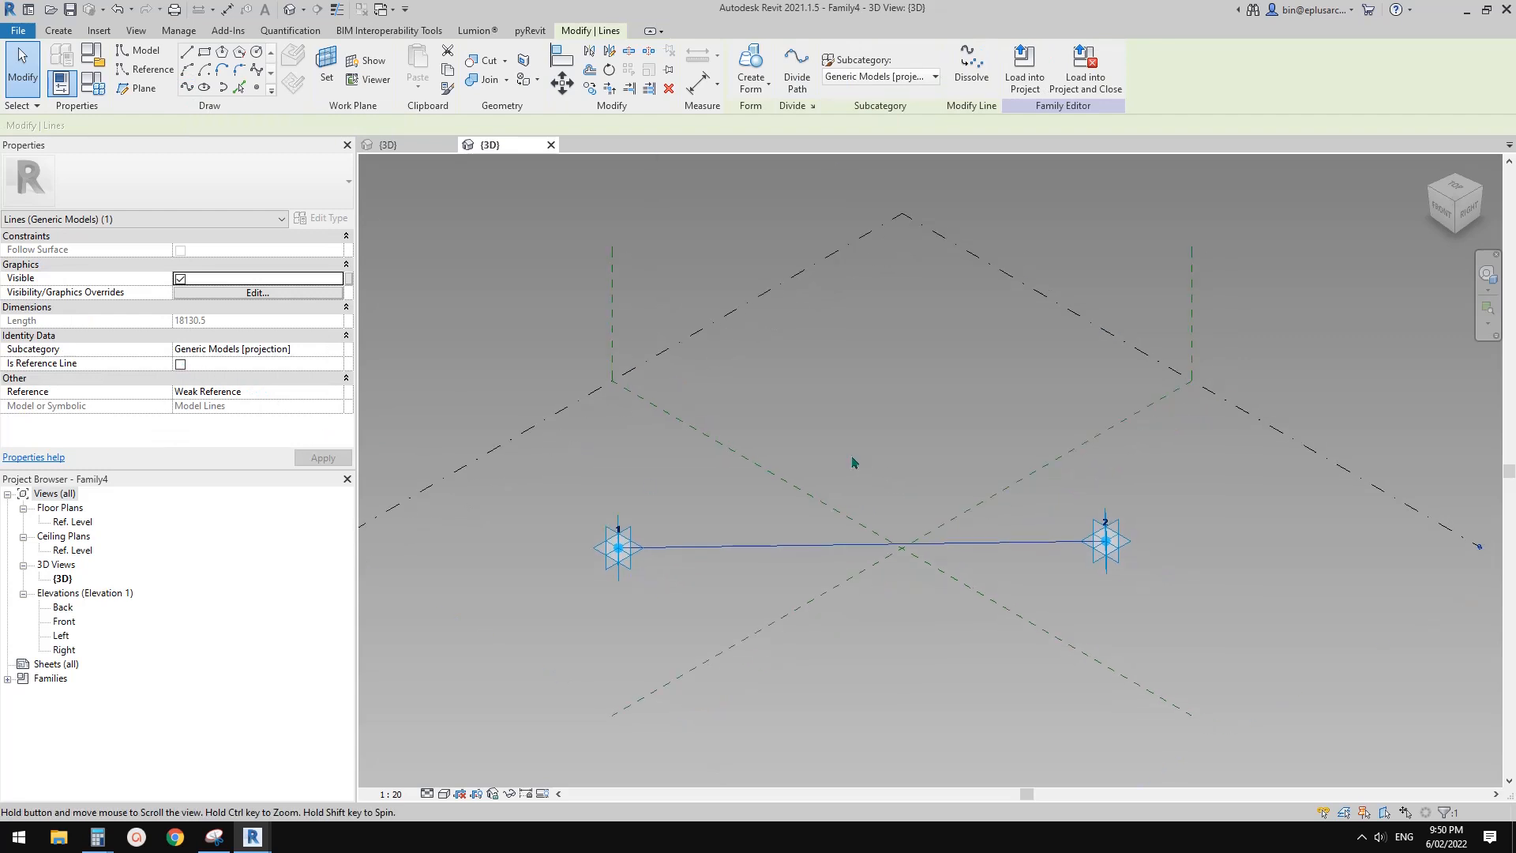
{"action": "left_click", "coordinate": [181, 366]}
{"action": "left_click", "coordinate": [1060, 464]}
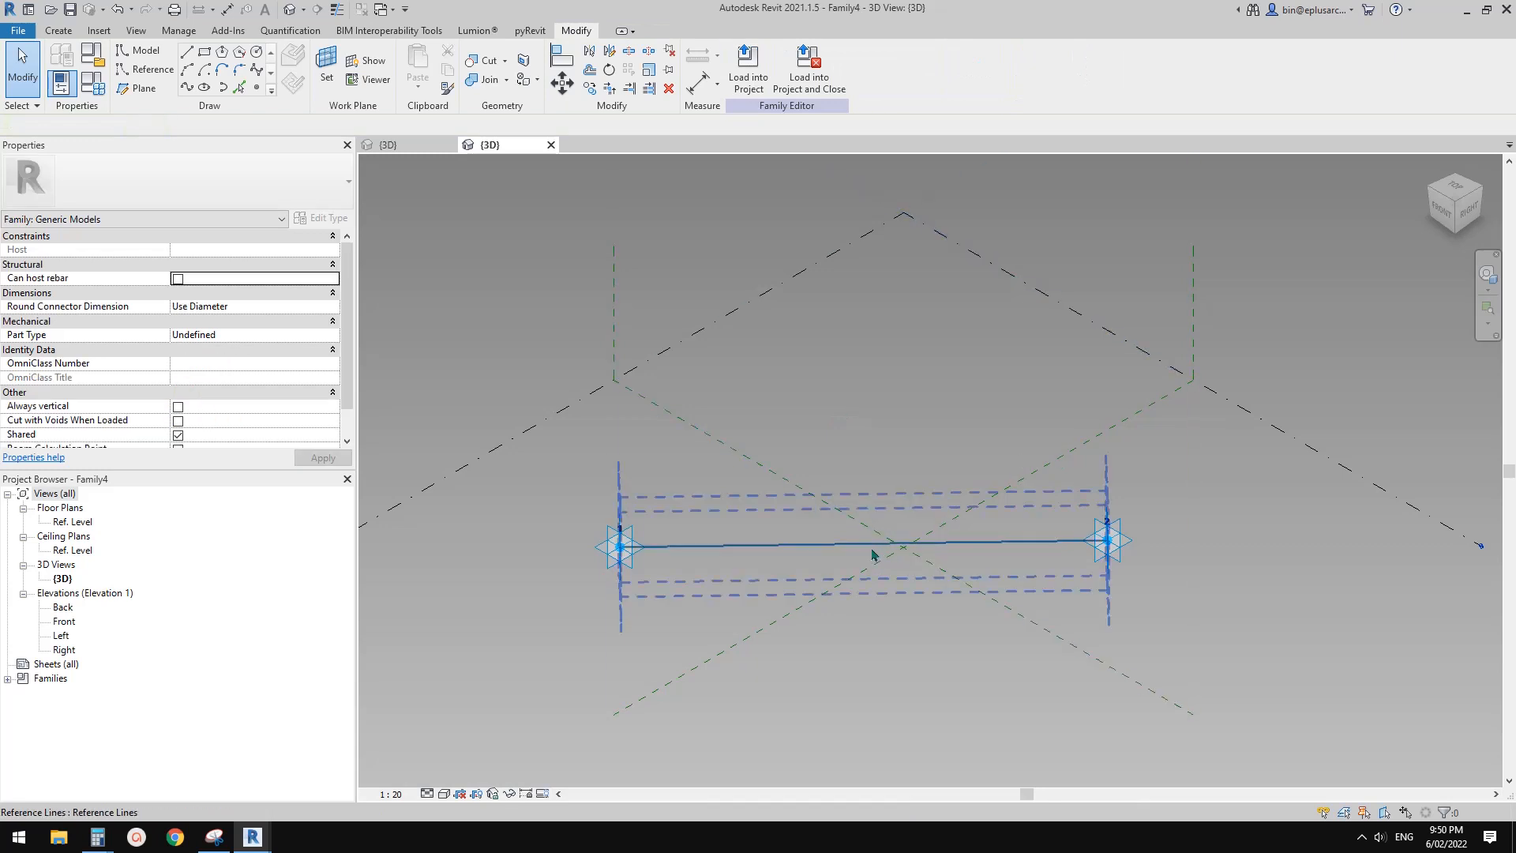
Place a reference point at the midpoint of the reference line between the adaptive points
{"action": "middle_click_drag", "start_coordinate": [873, 554], "coordinate": [455, 251], "text": "shift"}
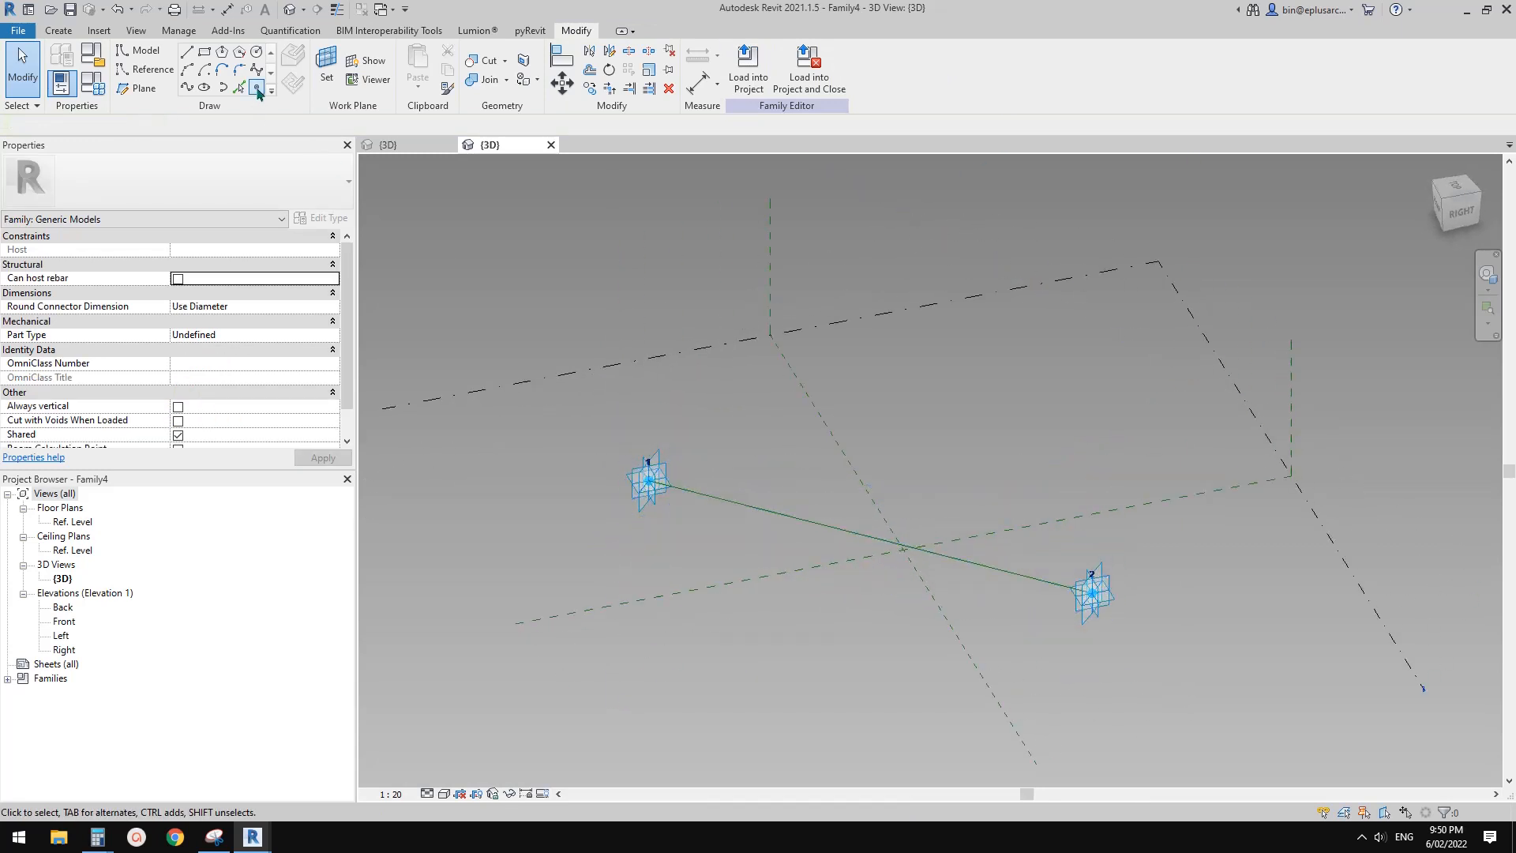
{"action": "left_click", "coordinate": [258, 89]}
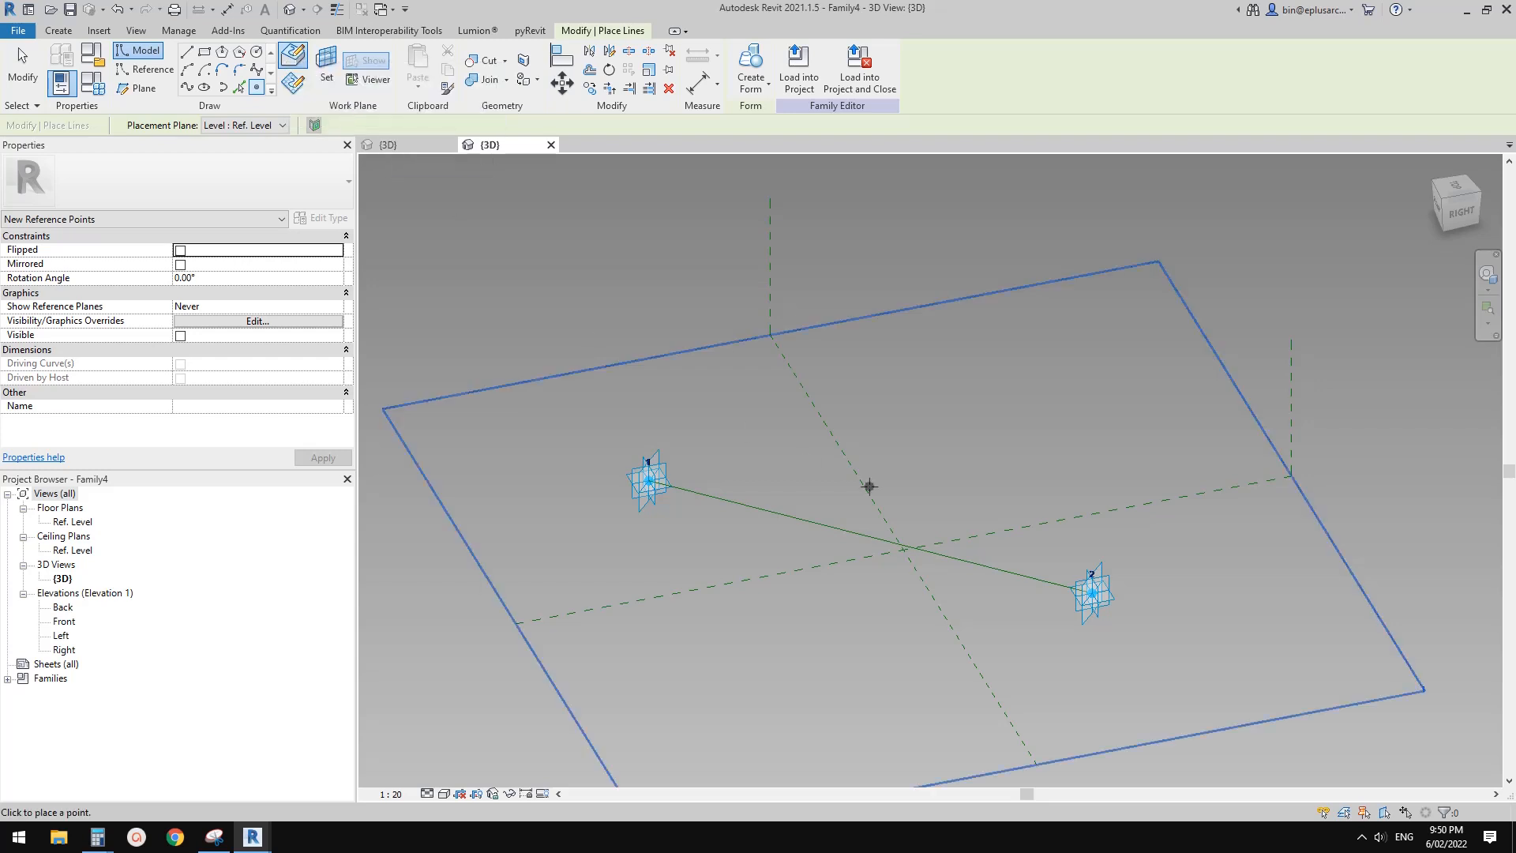
{"action": "left_click", "coordinate": [870, 537]}
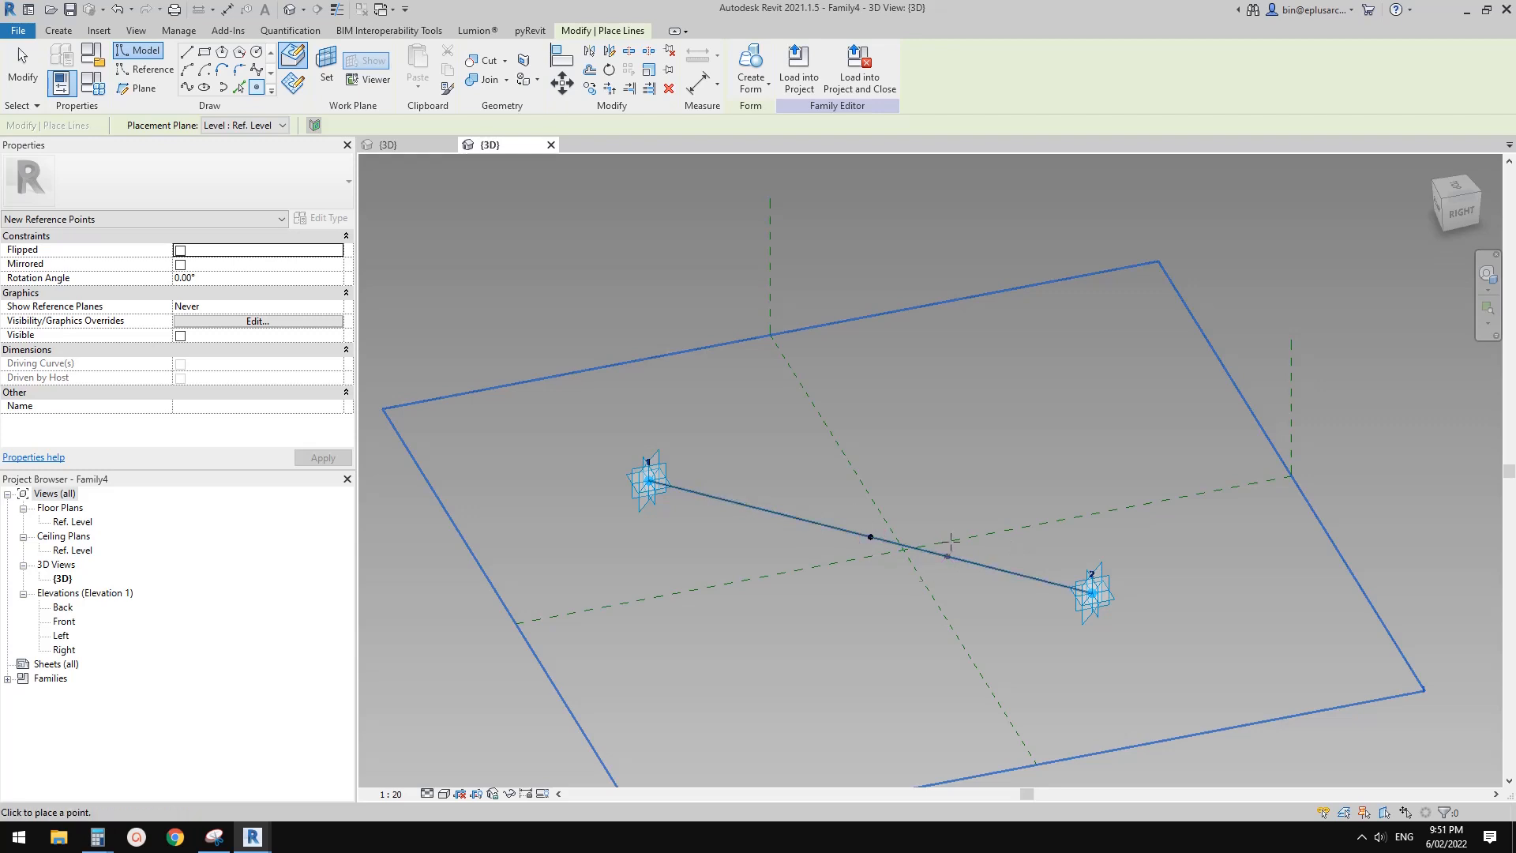
{"action": "key", "text": "Escape"}
{"action": "key", "text": "Escape"}
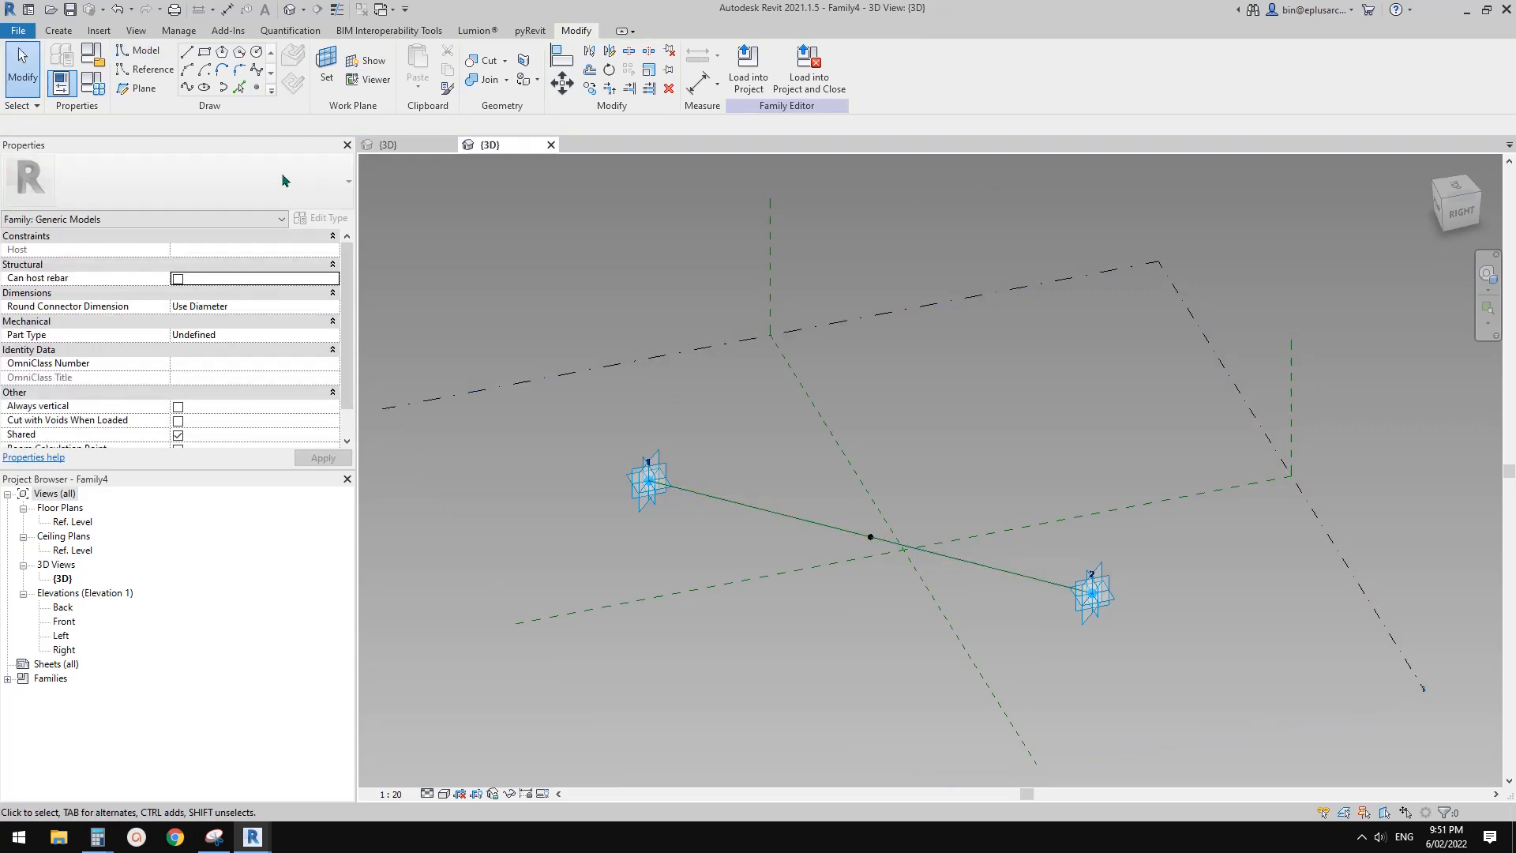
Set the work plane to the horizontal plane of the reference line's midpoint point
{"action": "left_click", "coordinate": [257, 88]}
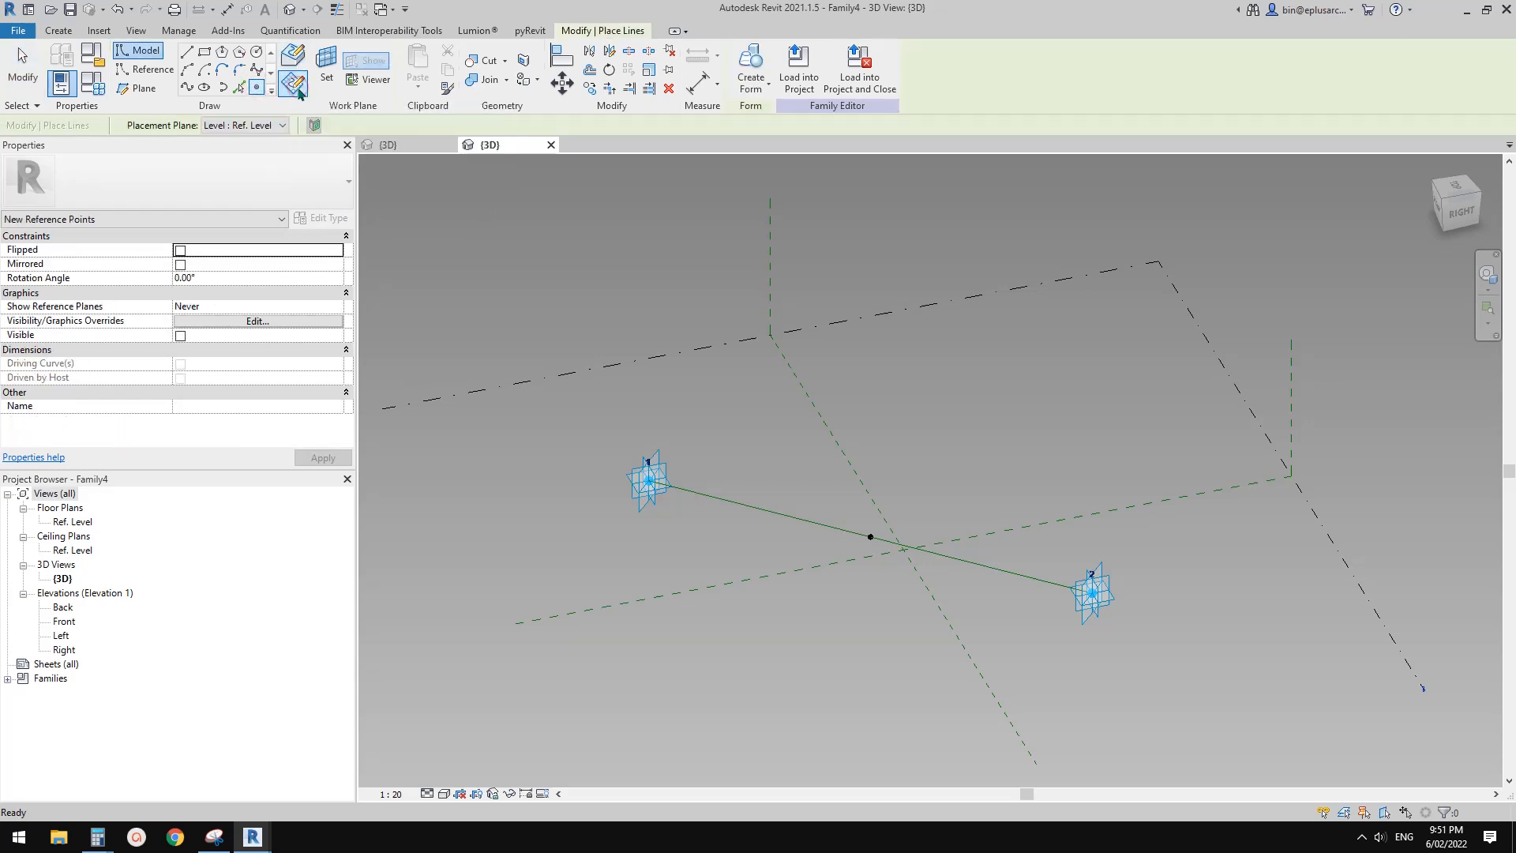
{"action": "left_click", "coordinate": [326, 65]}
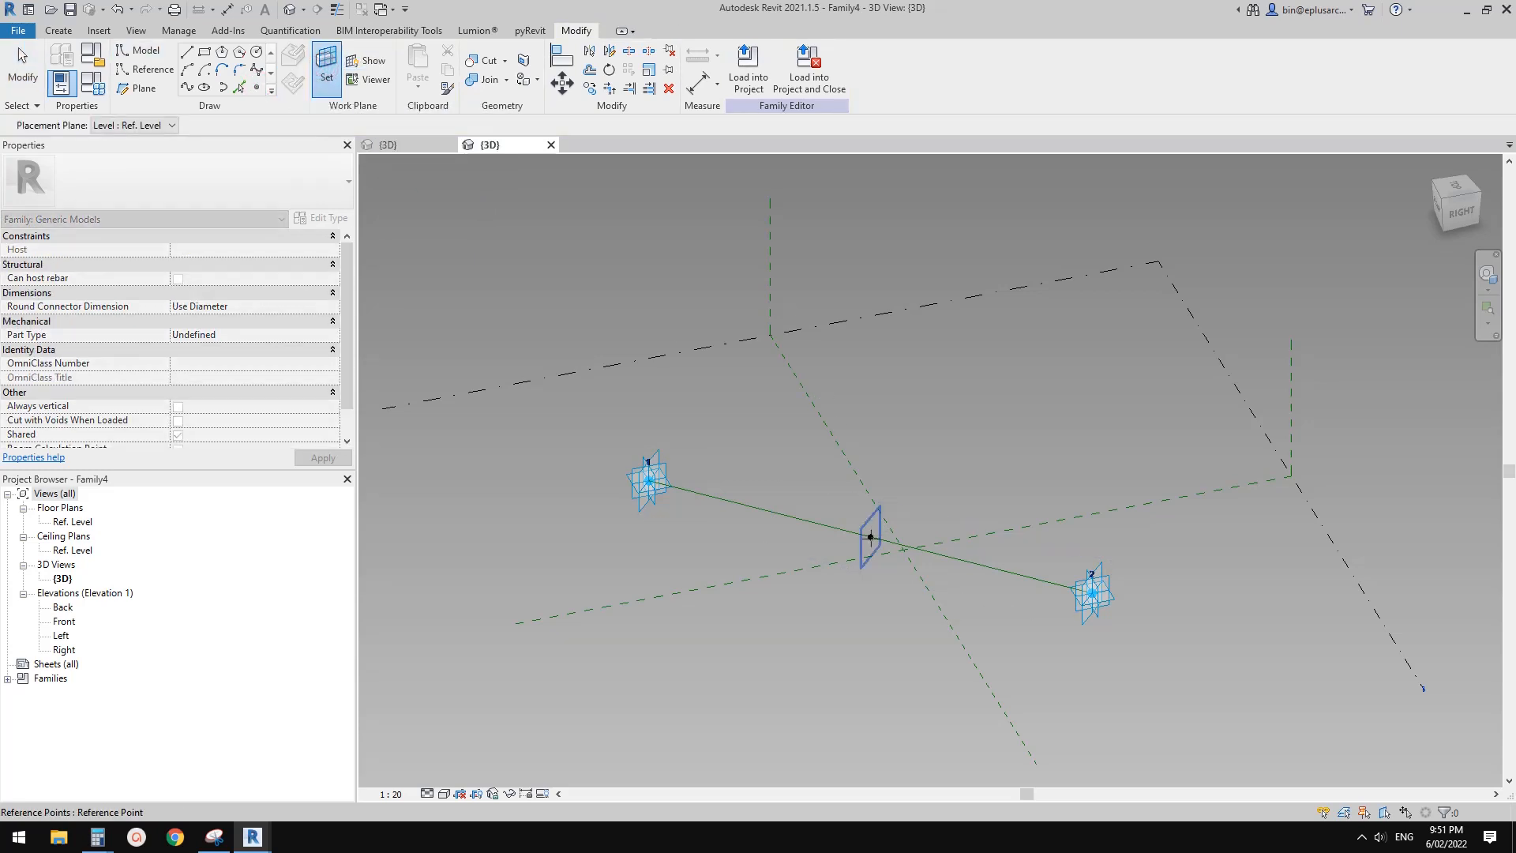
{"action": "key", "text": "Tab"}
{"action": "key", "text": "Tab"}
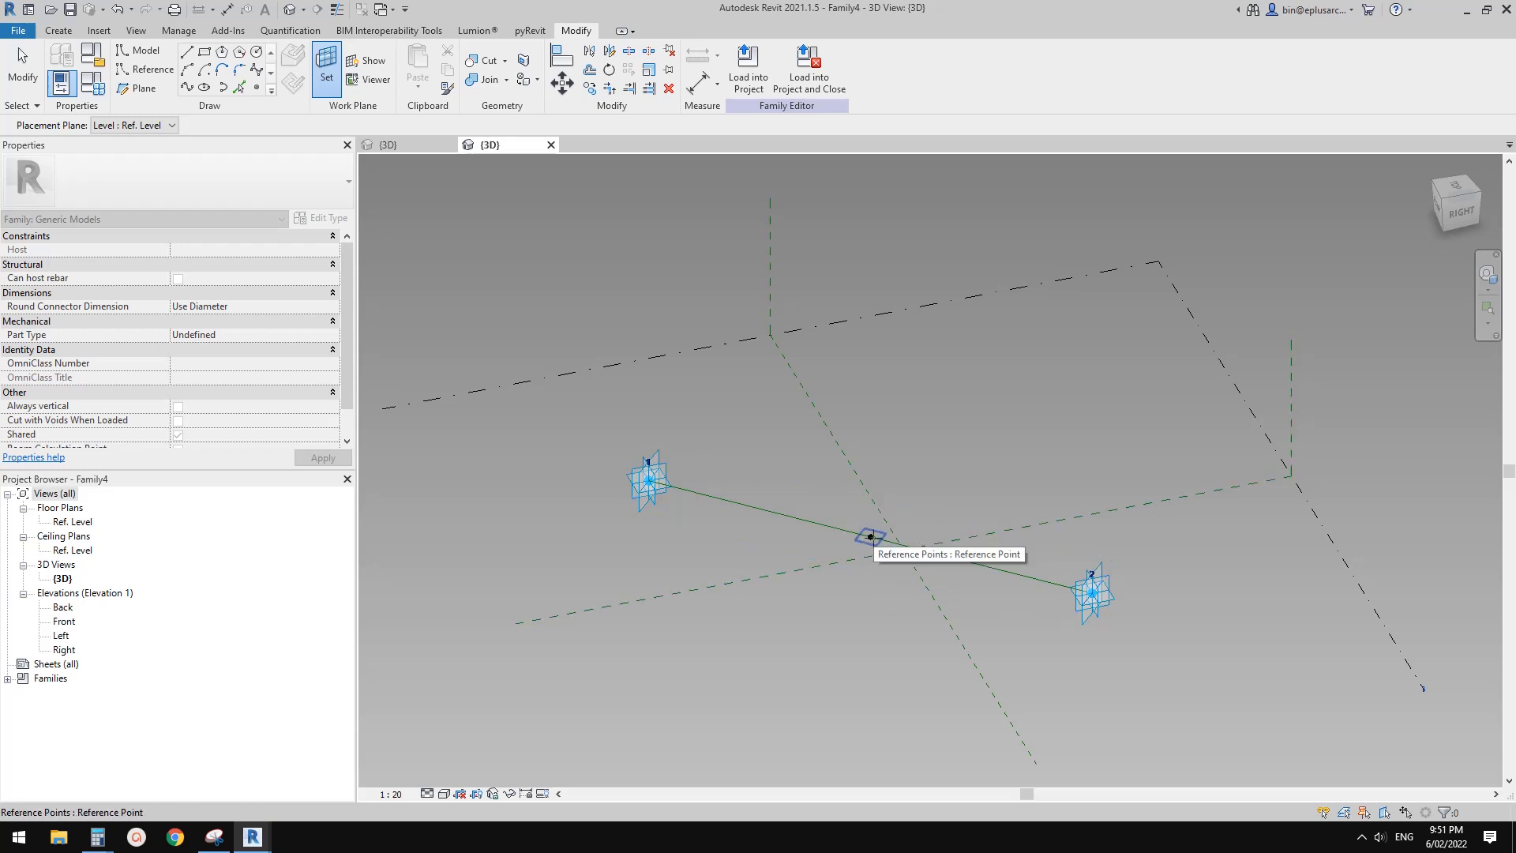
{"action": "middle_click_drag", "start_coordinate": [871, 536], "coordinate": [868, 573], "text": "shift"}
{"action": "scroll", "coordinate": [876, 574], "scroll_direction": "up", "scroll_amount": 4}
{"action": "scroll", "coordinate": [868, 573], "scroll_direction": "up", "scroll_amount": 1}
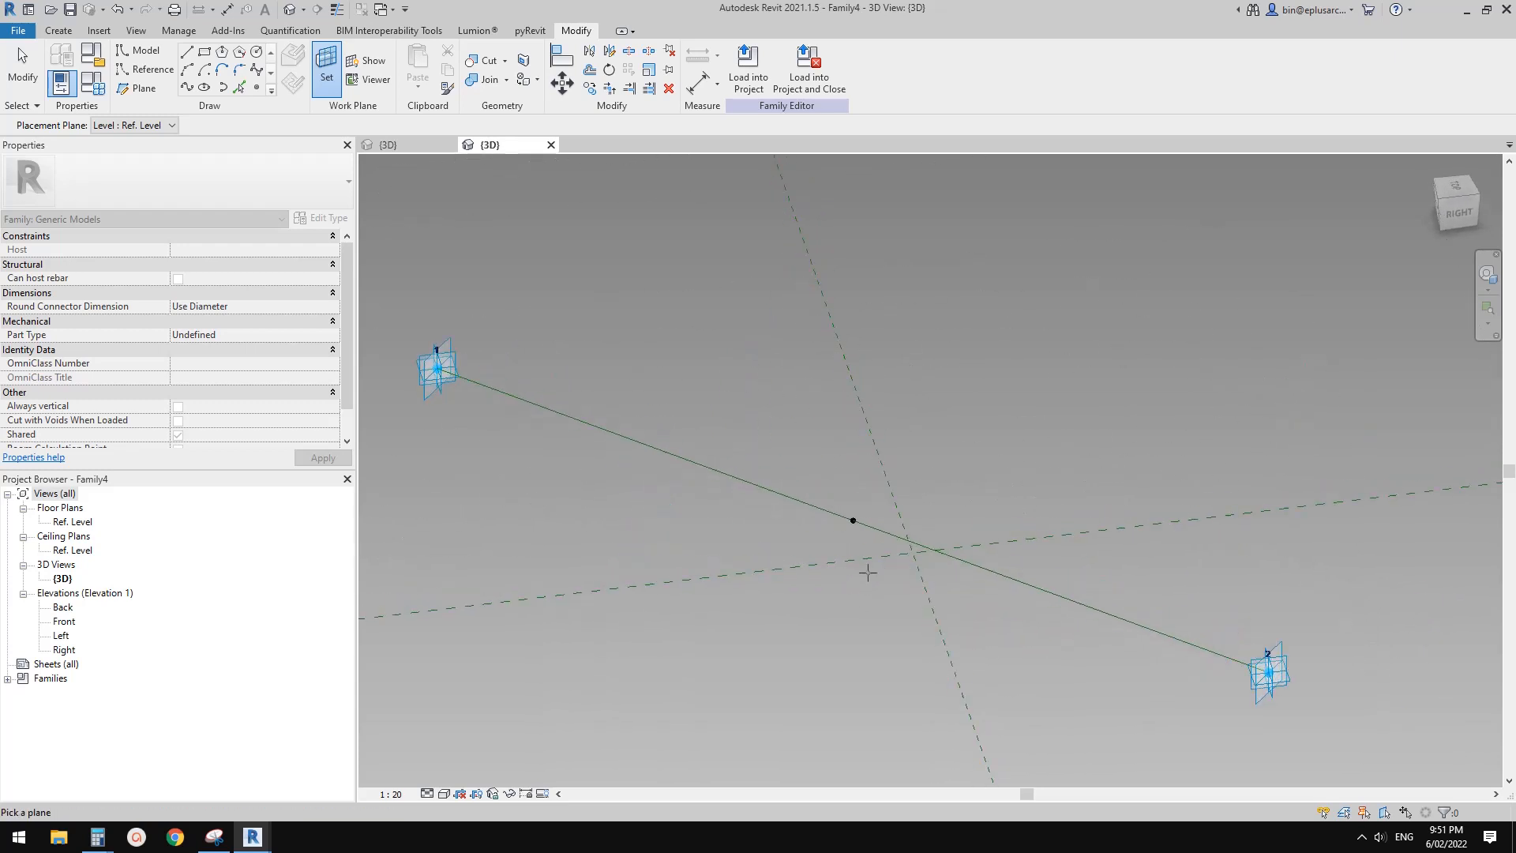
{"action": "left_click", "coordinate": [853, 520]}
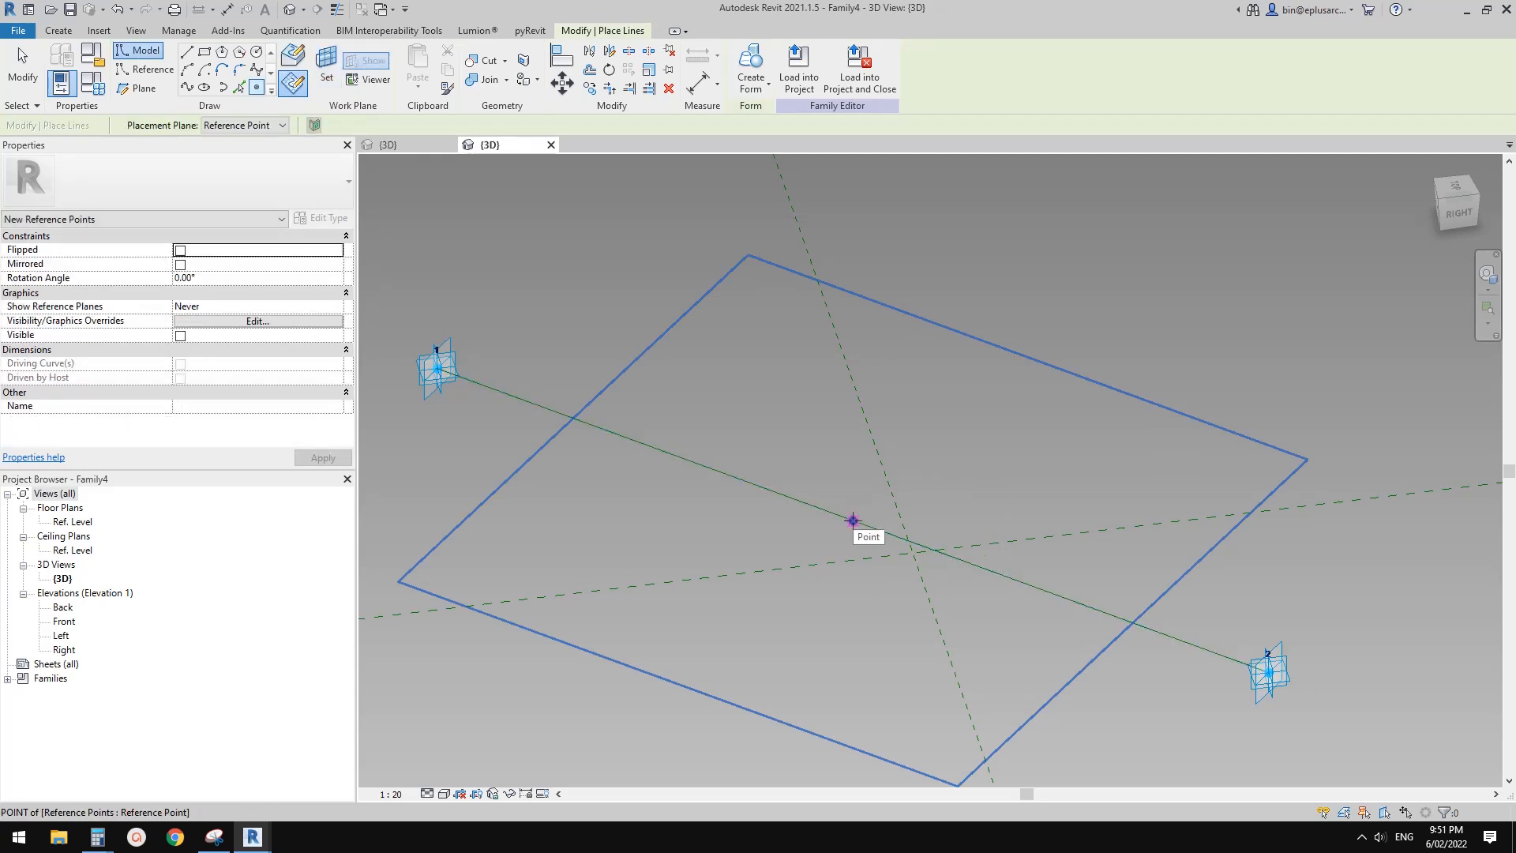
Place a second reference point on top of the midpoint point, hosted on its horizontal plane, accepting the identical points warning
{"action": "left_click", "coordinate": [853, 521]}
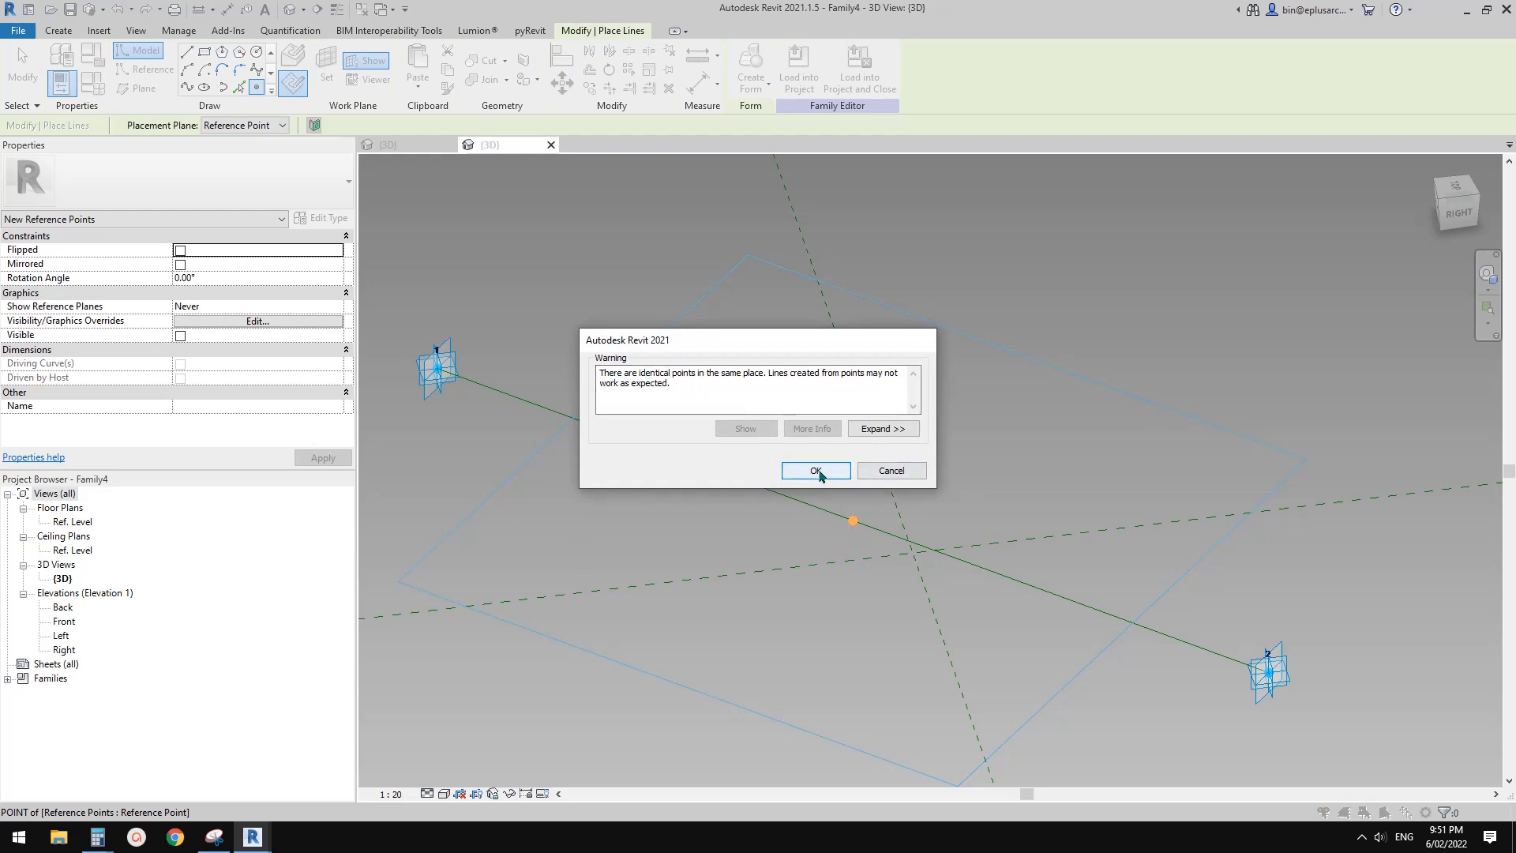
{"action": "left_click_drag", "start_coordinate": [778, 339], "coordinate": [713, 357]}
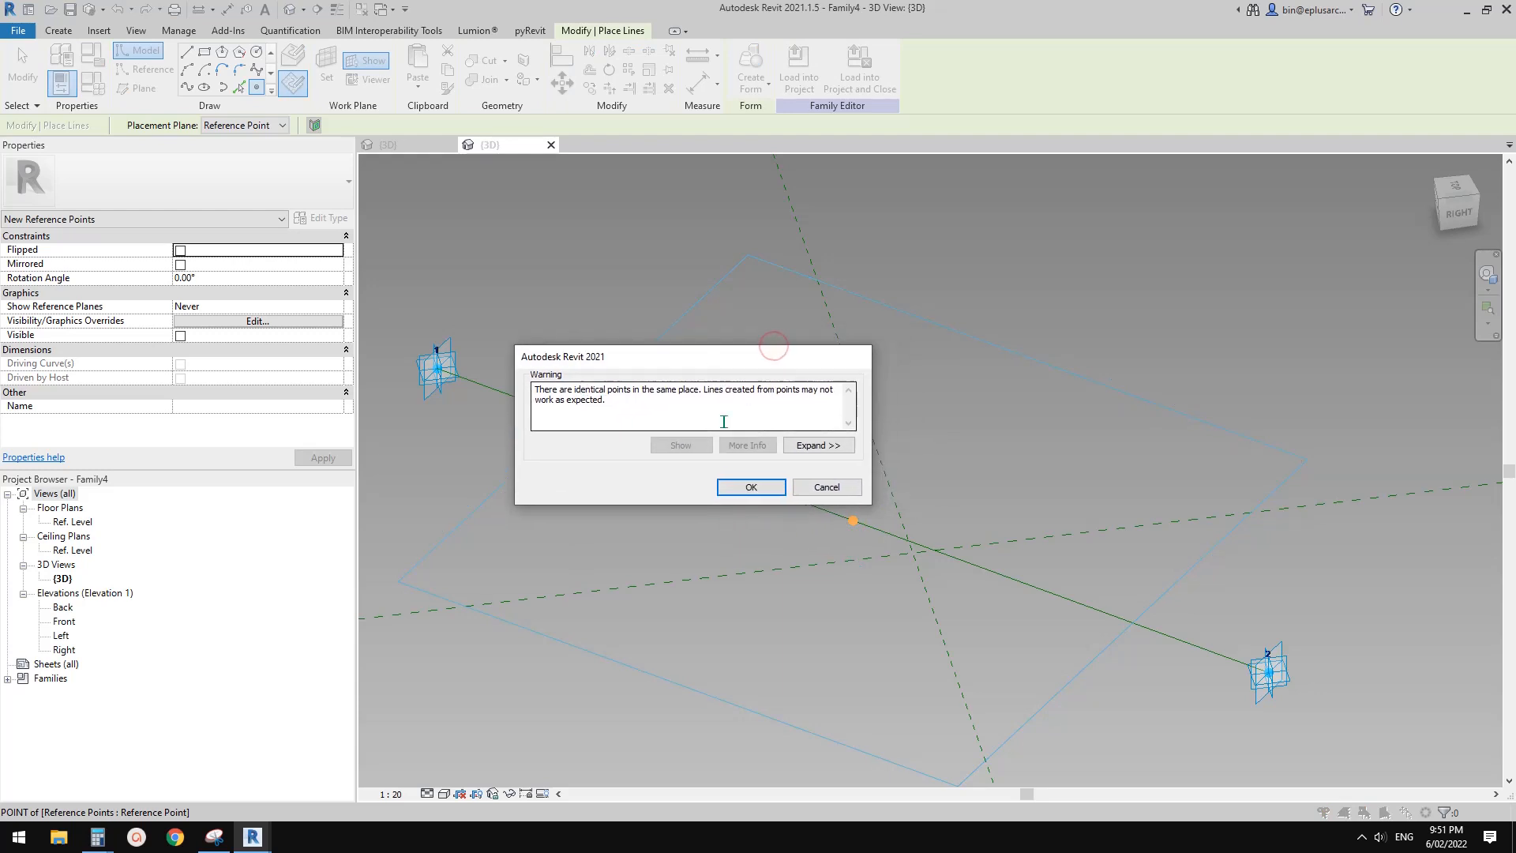
{"action": "left_click", "coordinate": [751, 488]}
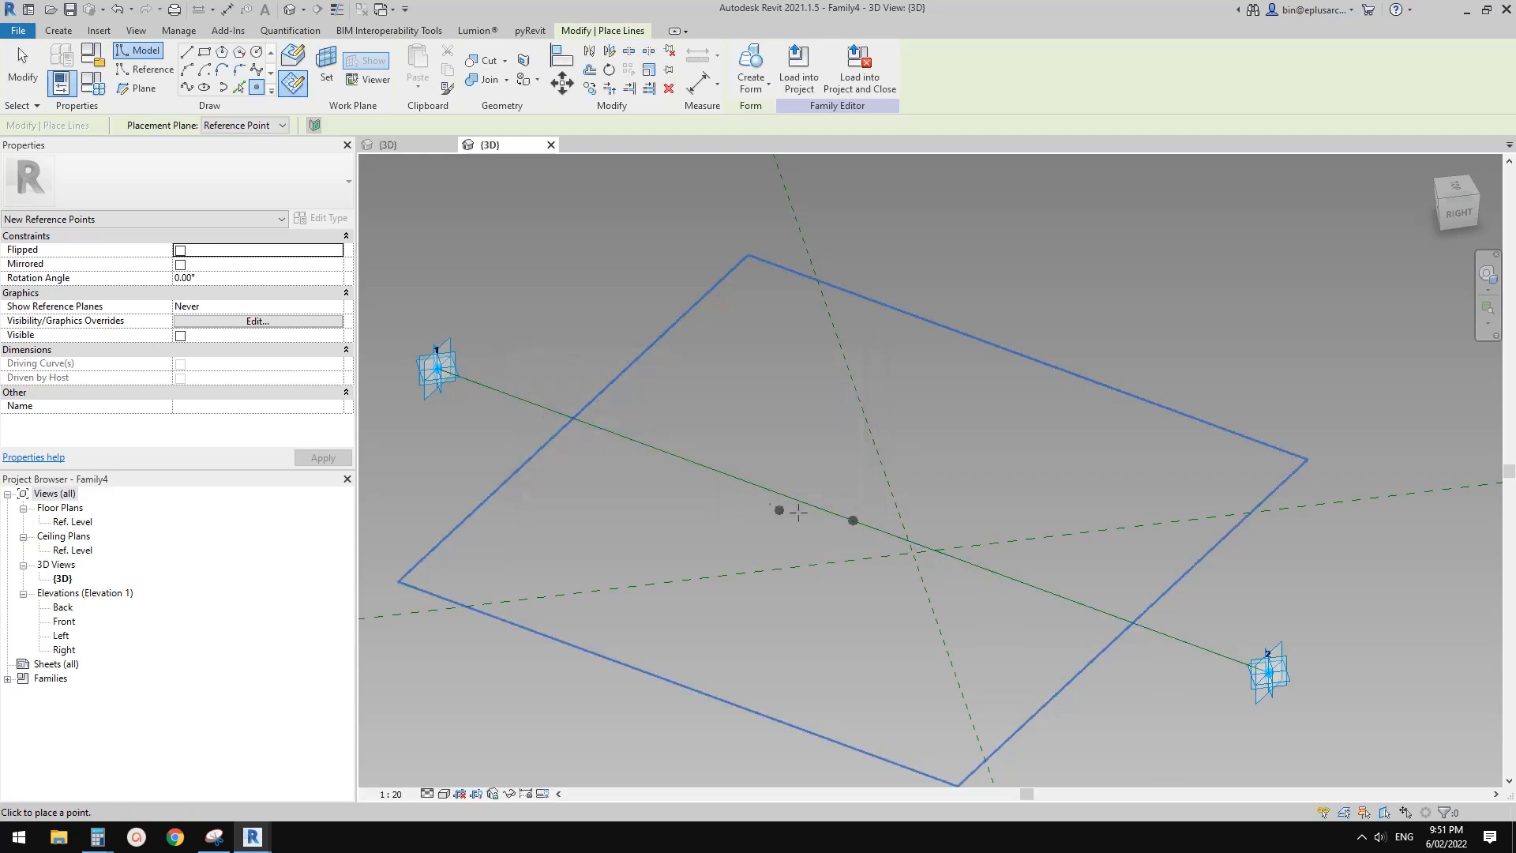
{"action": "key", "text": "Escape"}
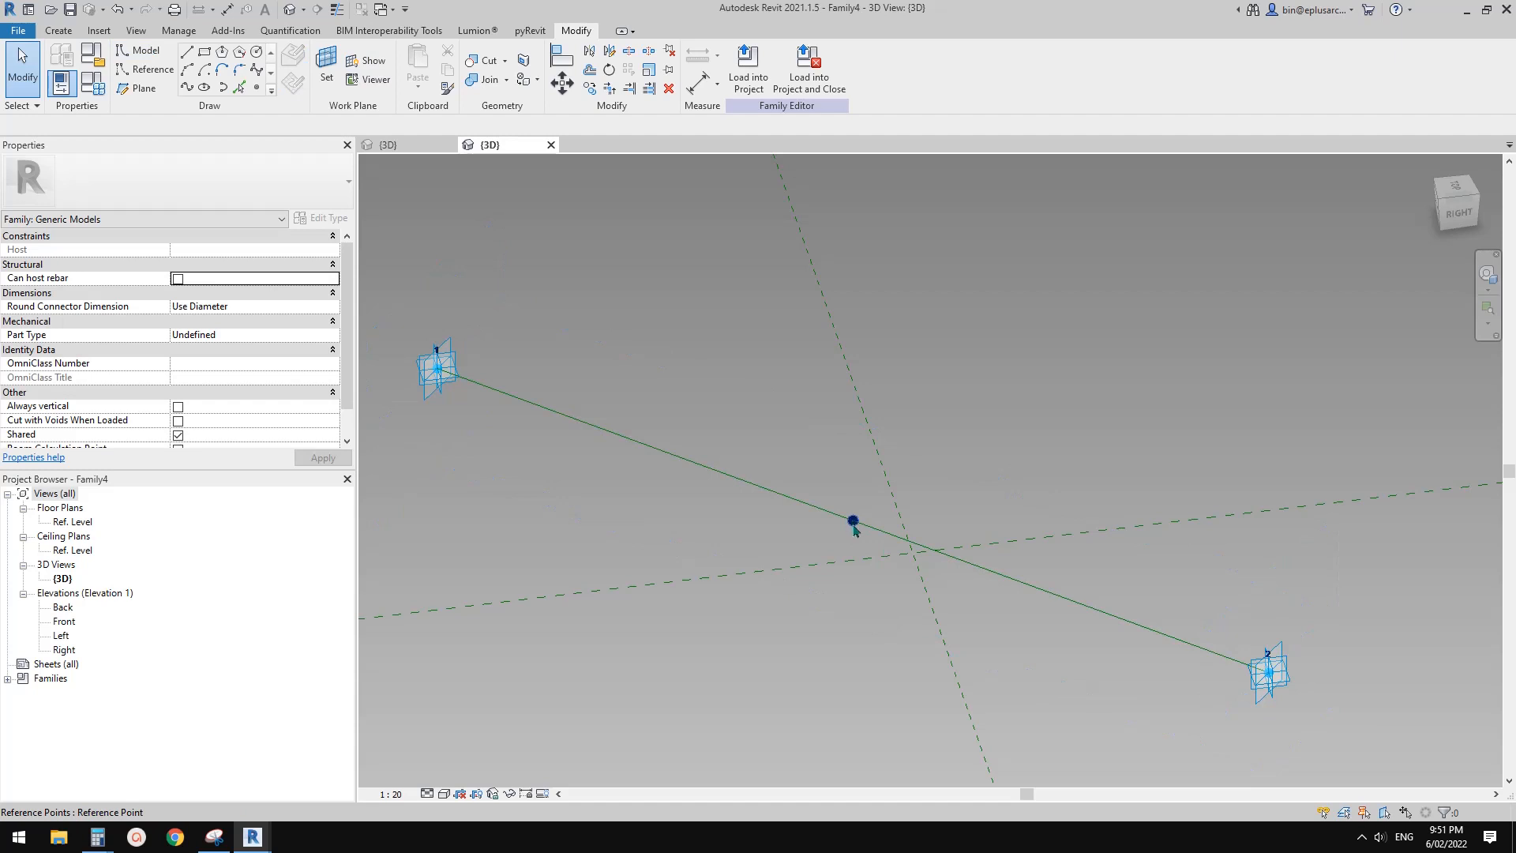
Set the Offset of the newly hosted reference point to 500 from the midpoint point
{"action": "left_click", "coordinate": [854, 525]}
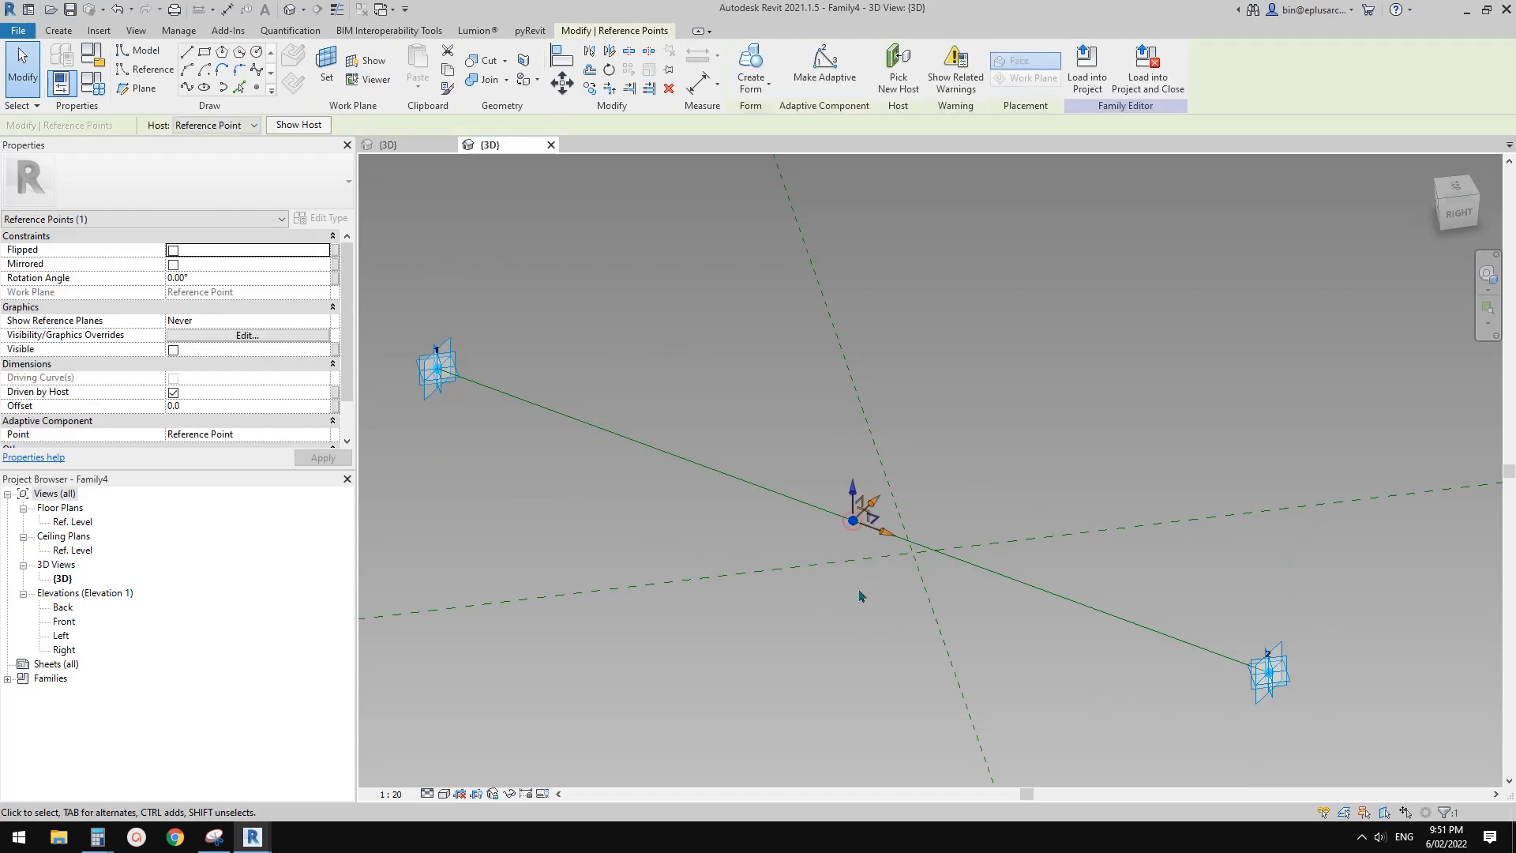
{"action": "middle_click_drag", "start_coordinate": [860, 569], "coordinate": [854, 535]}
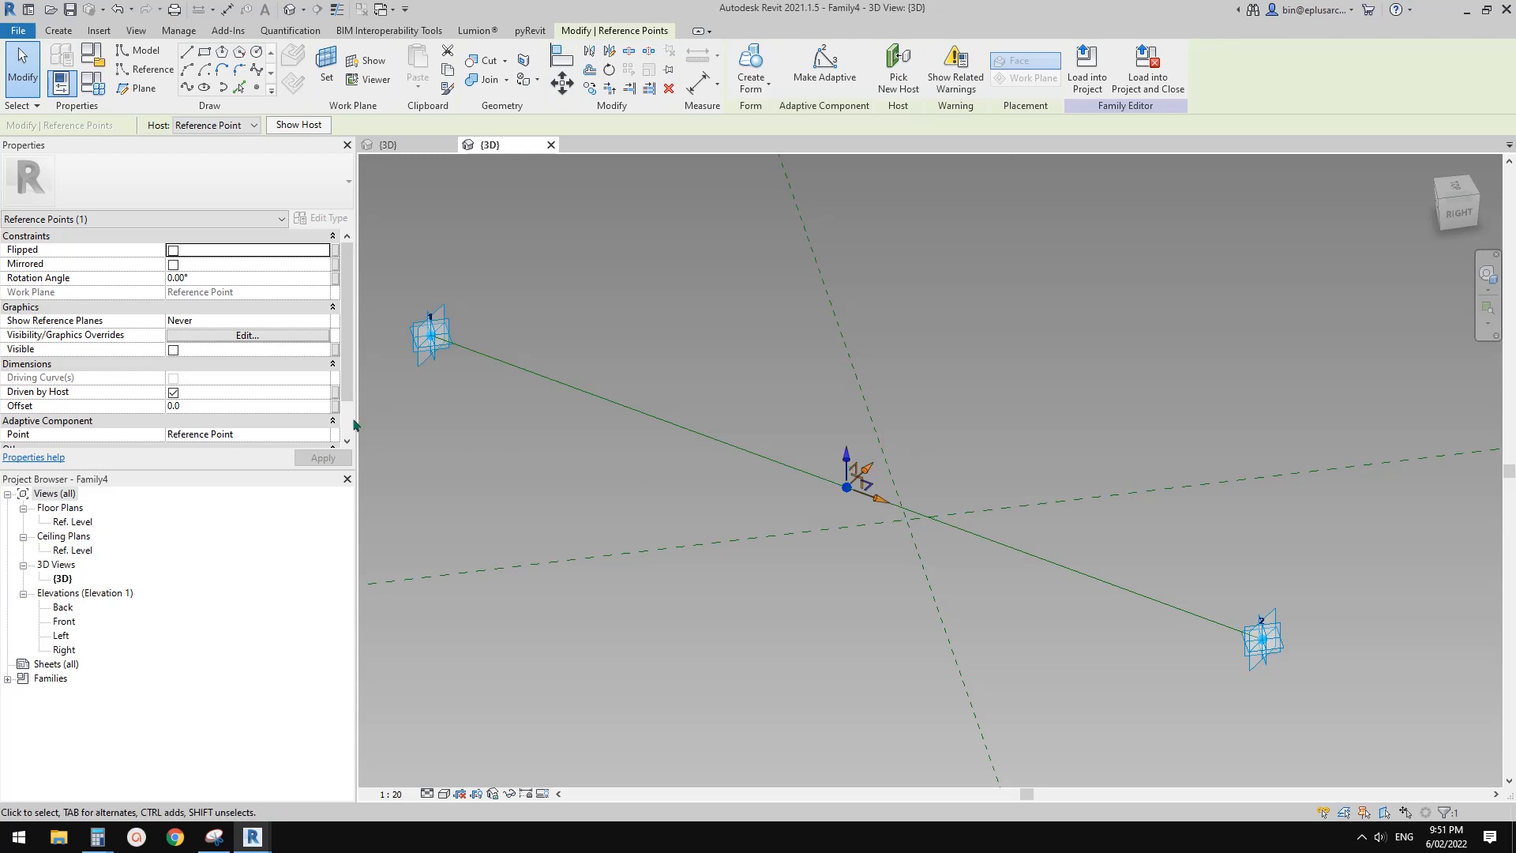
{"action": "scroll", "coordinate": [52, 407], "scroll_direction": "down", "scroll_amount": 1}
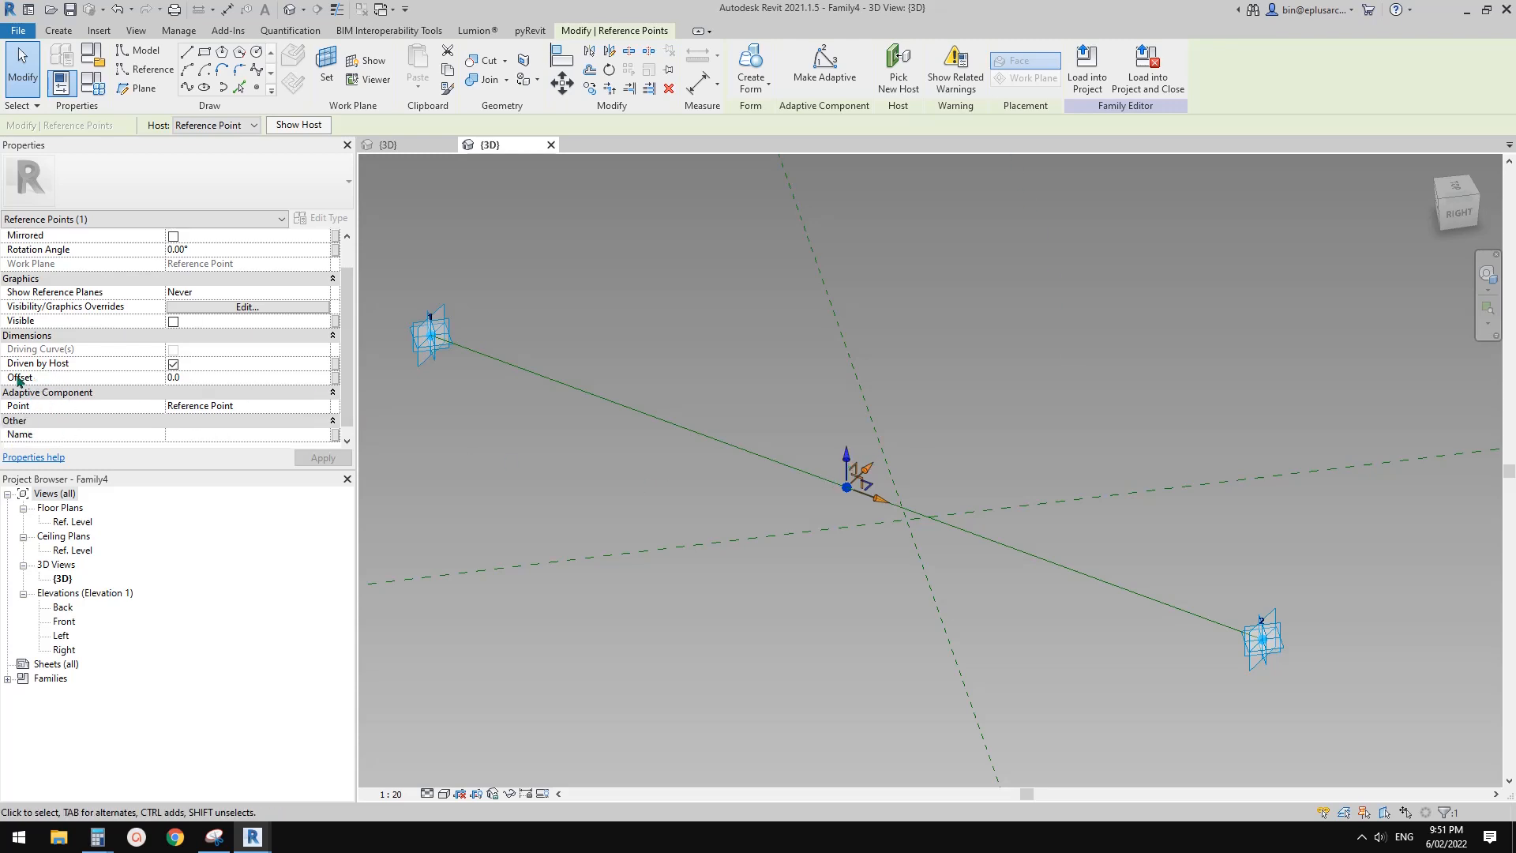
{"action": "left_click", "coordinate": [223, 377]}
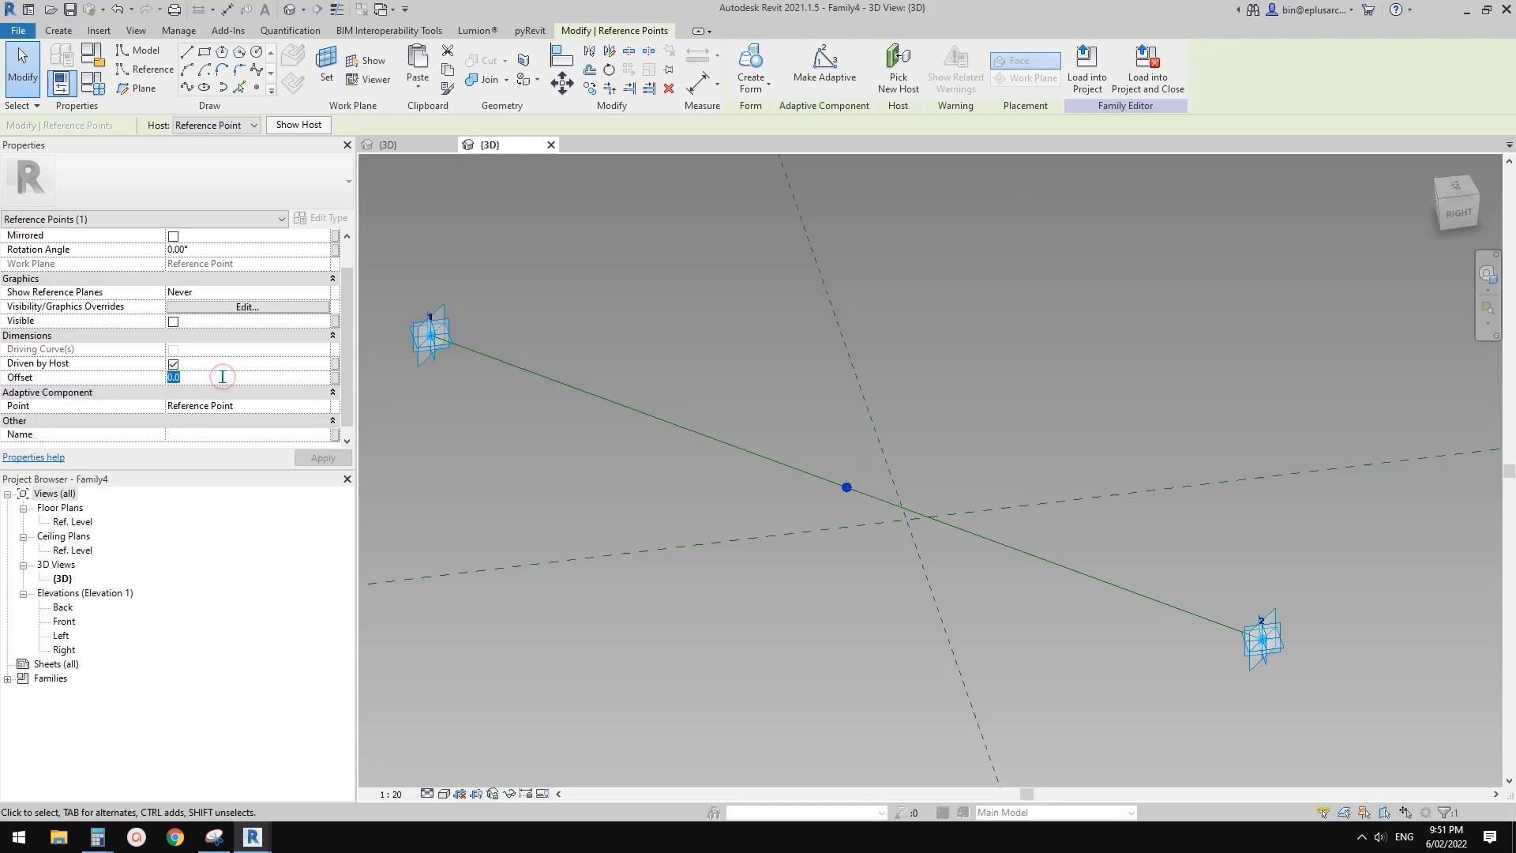
{"action": "type", "text": "500"}
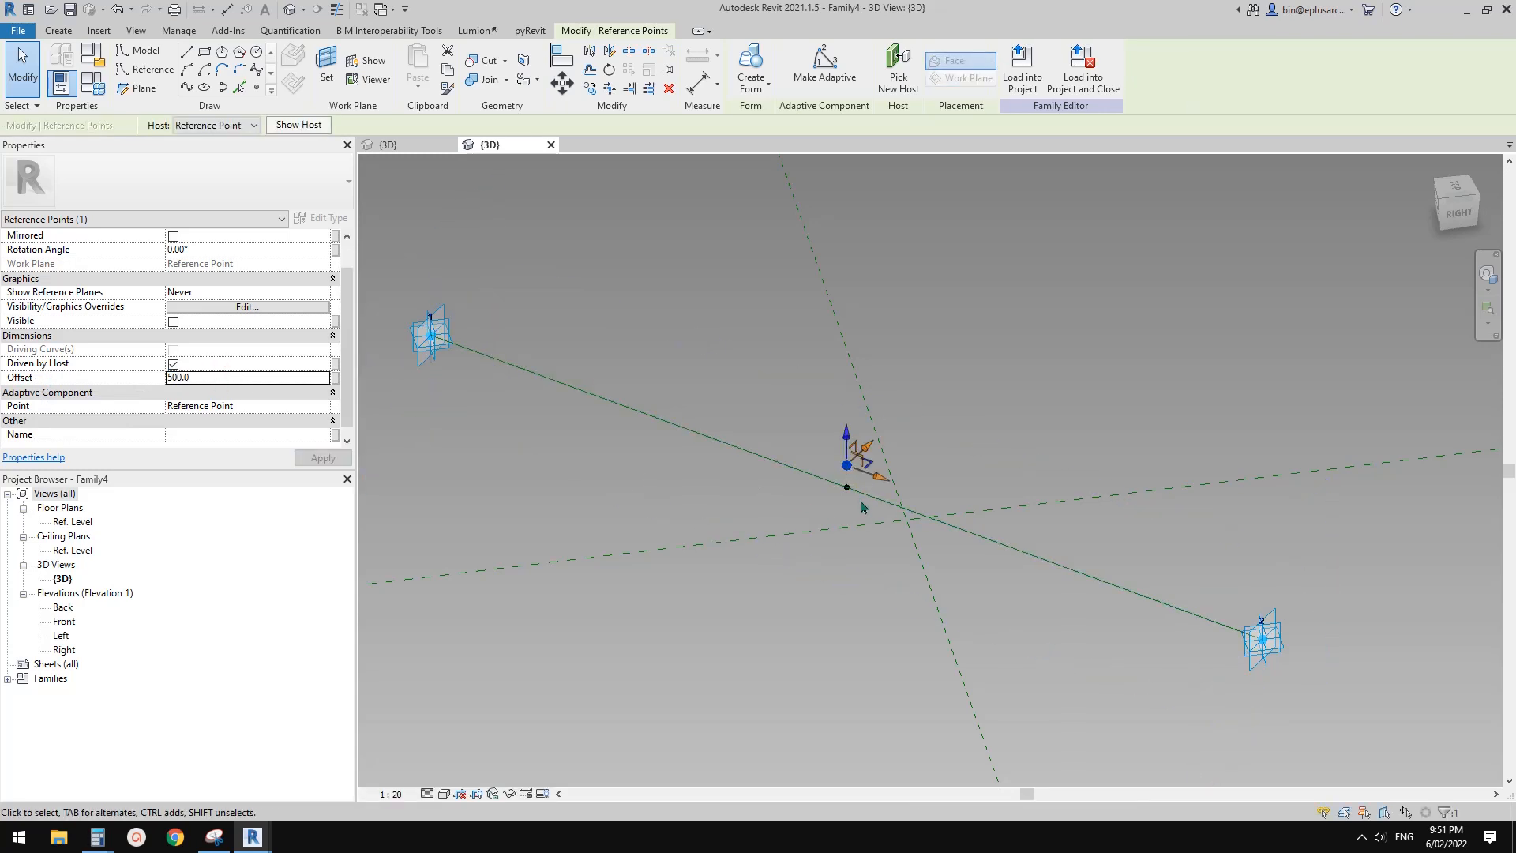
Set the Rotation Angle of the reference line's midpoint point to 180° so its hosted offset point hangs below the line
{"action": "scroll", "coordinate": [845, 489], "scroll_direction": "up", "scroll_amount": 1}
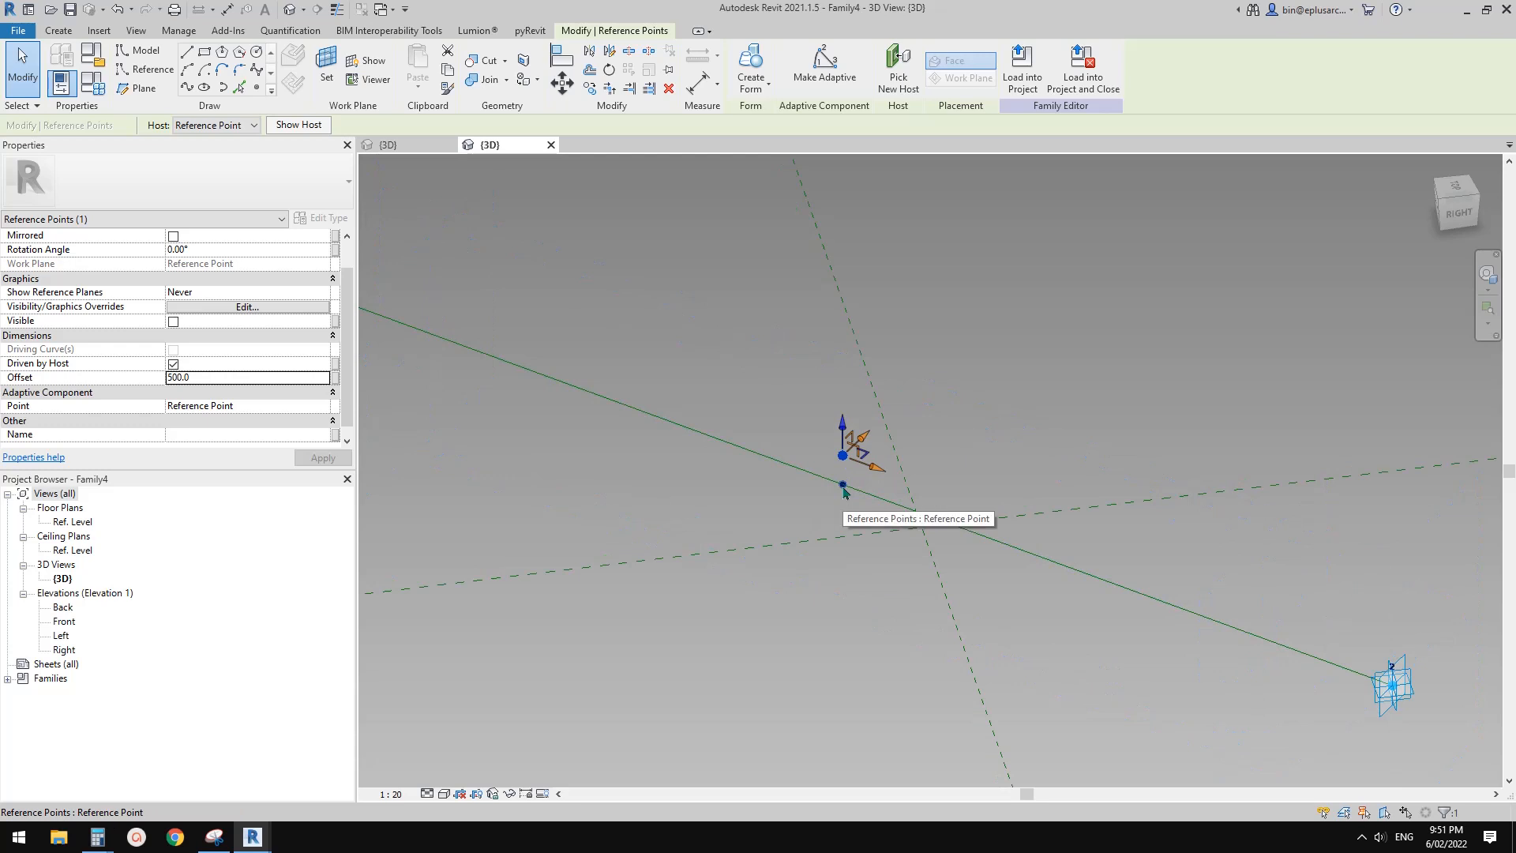
{"action": "left_click", "coordinate": [844, 488]}
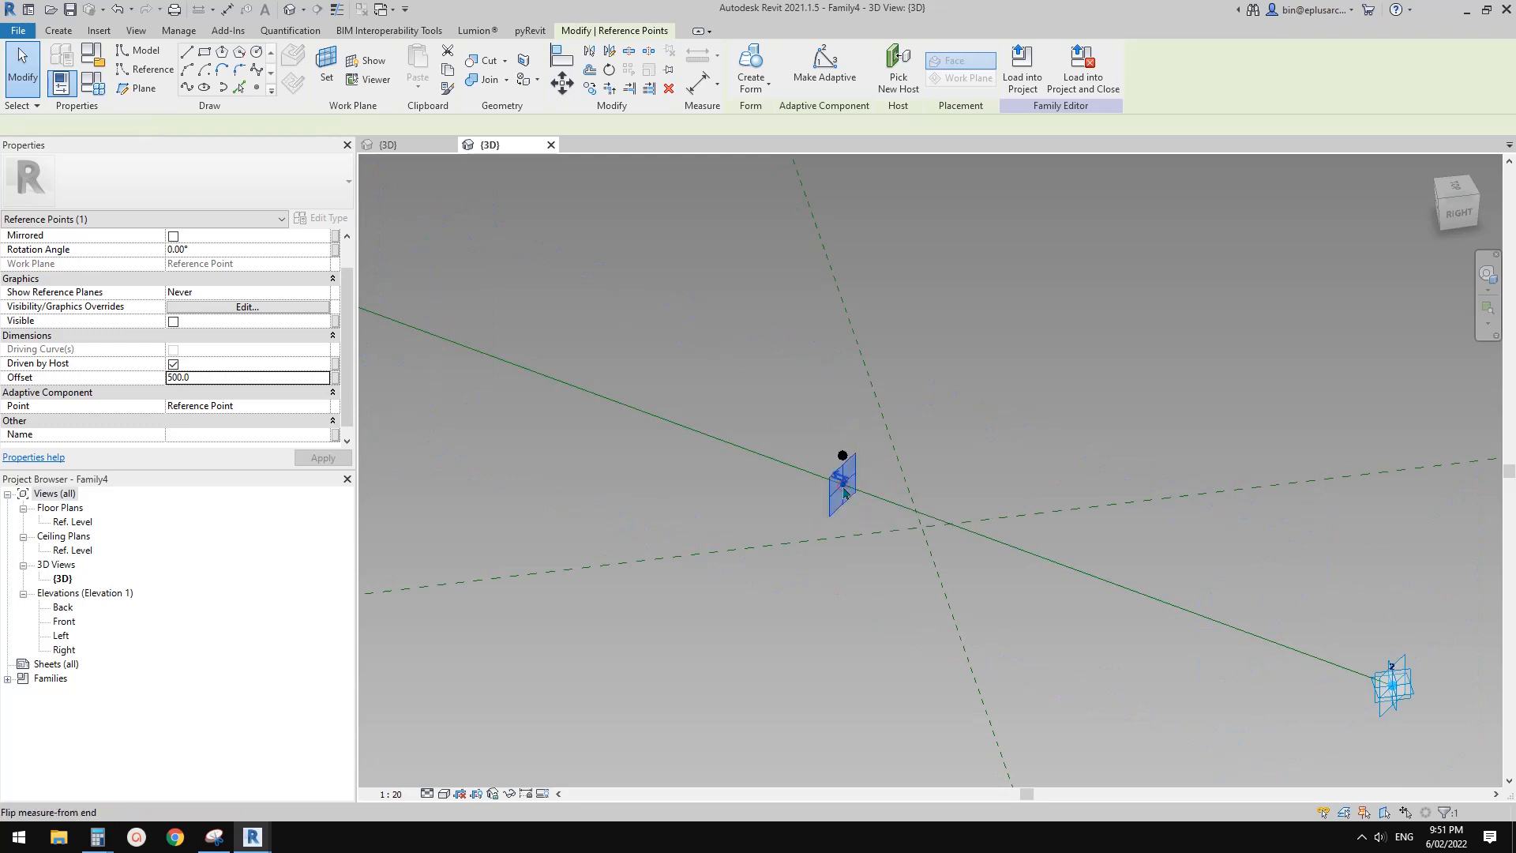
{"action": "left_click", "coordinate": [778, 508]}
{"action": "mouse_move", "coordinate": [845, 486]}
{"action": "left_mouse_down"}
{"action": "mouse_move", "coordinate": [712, 431]}
{"action": "mouse_move", "coordinate": [719, 421]}
{"action": "mouse_move", "coordinate": [1046, 573]}
{"action": "mouse_move", "coordinate": [826, 484]}
{"action": "mouse_move", "coordinate": [843, 497]}
{"action": "left_mouse_up"}
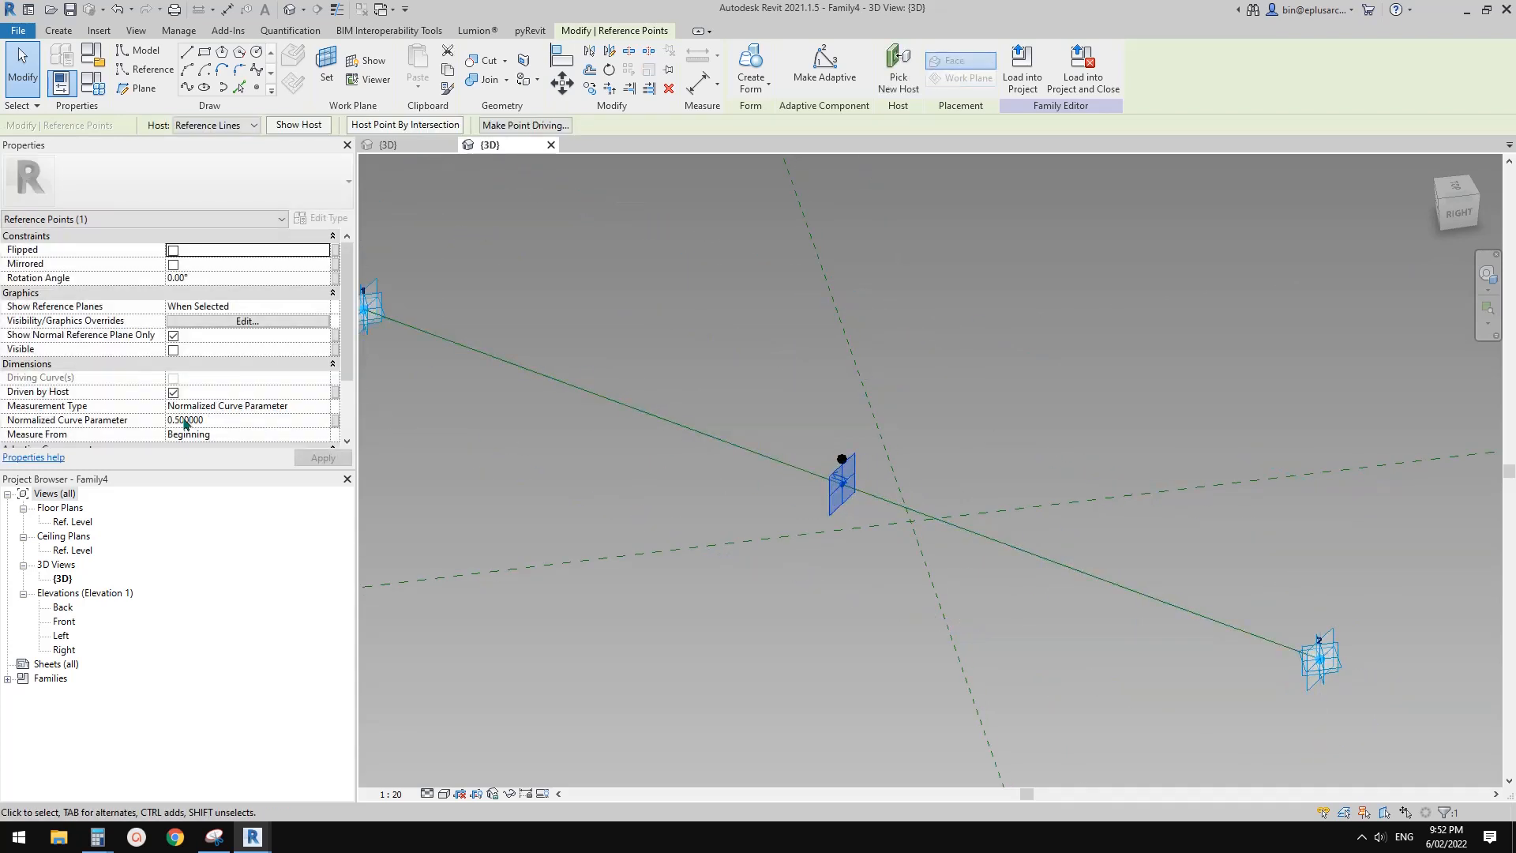
{"action": "middle_click_drag", "start_coordinate": [877, 512], "coordinate": [886, 507]}
{"action": "scroll", "coordinate": [869, 511], "scroll_direction": "down", "scroll_amount": 1}
{"action": "left_click", "coordinate": [213, 279]}
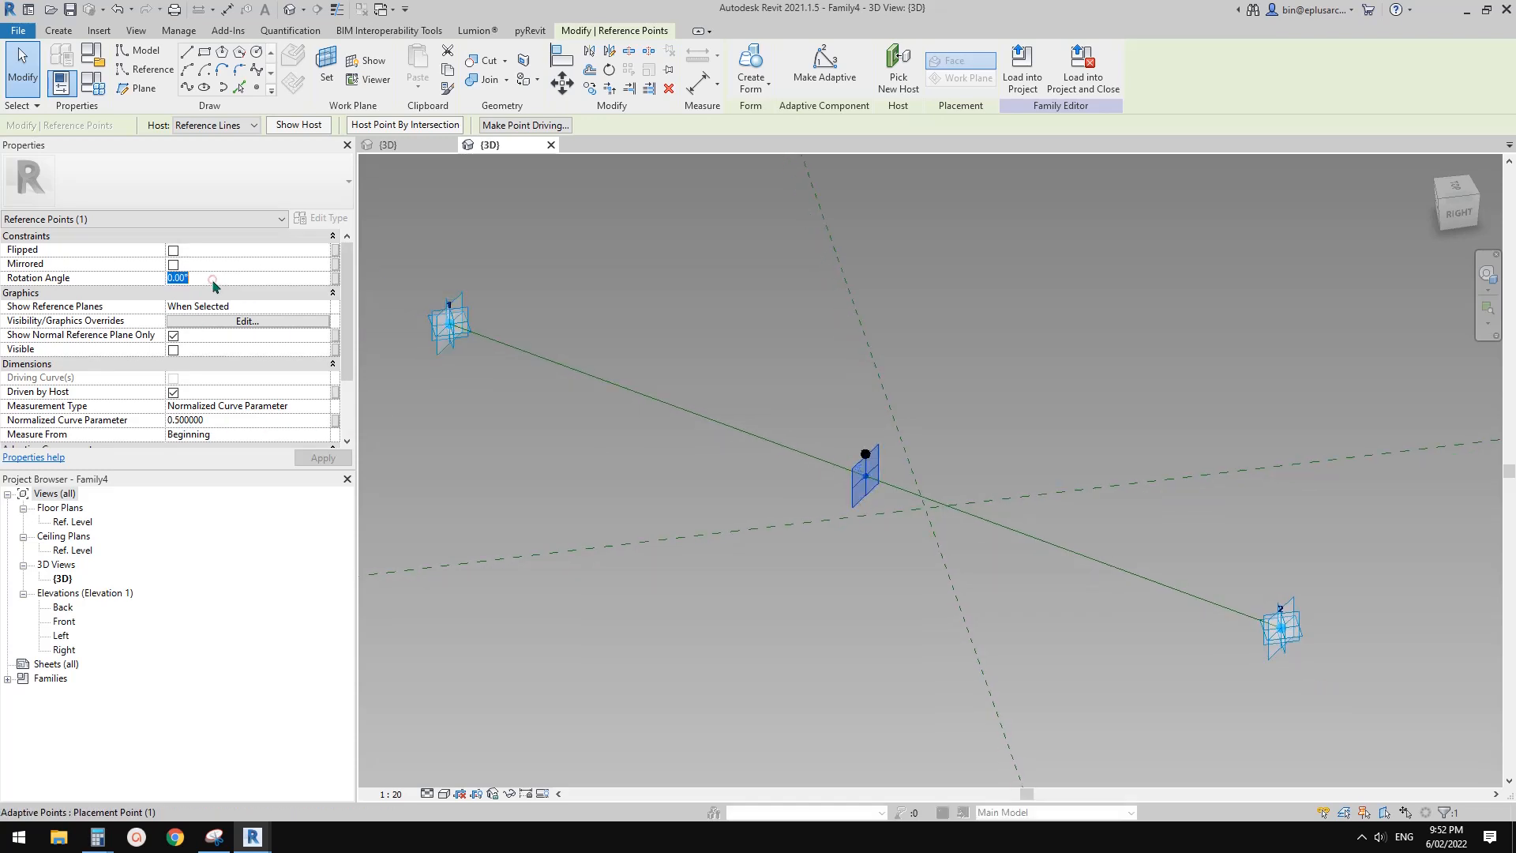
{"action": "type", "text": "180"}
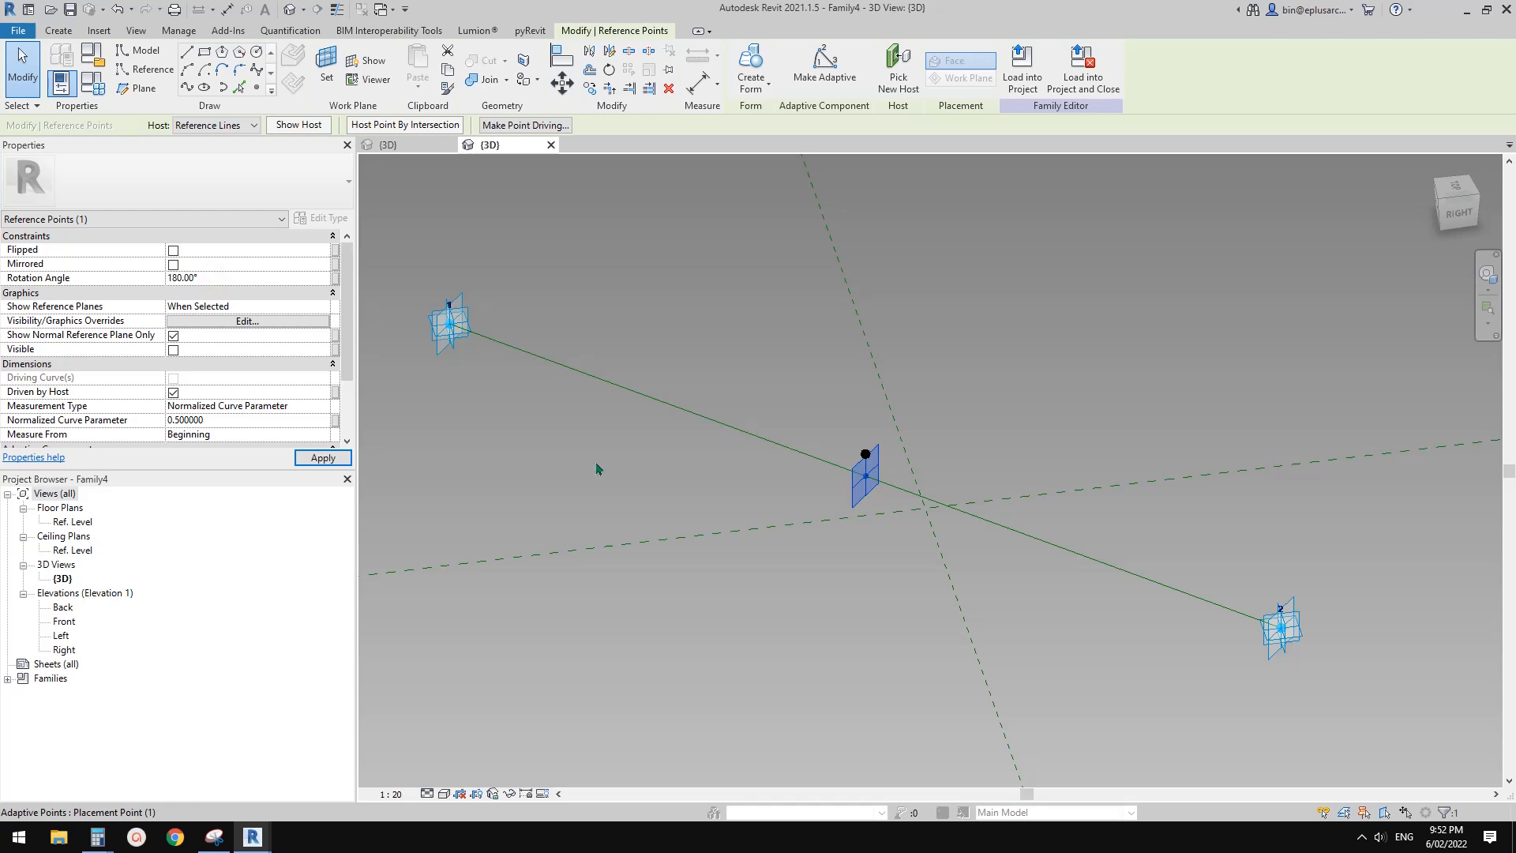
{"action": "left_click", "coordinate": [846, 592]}
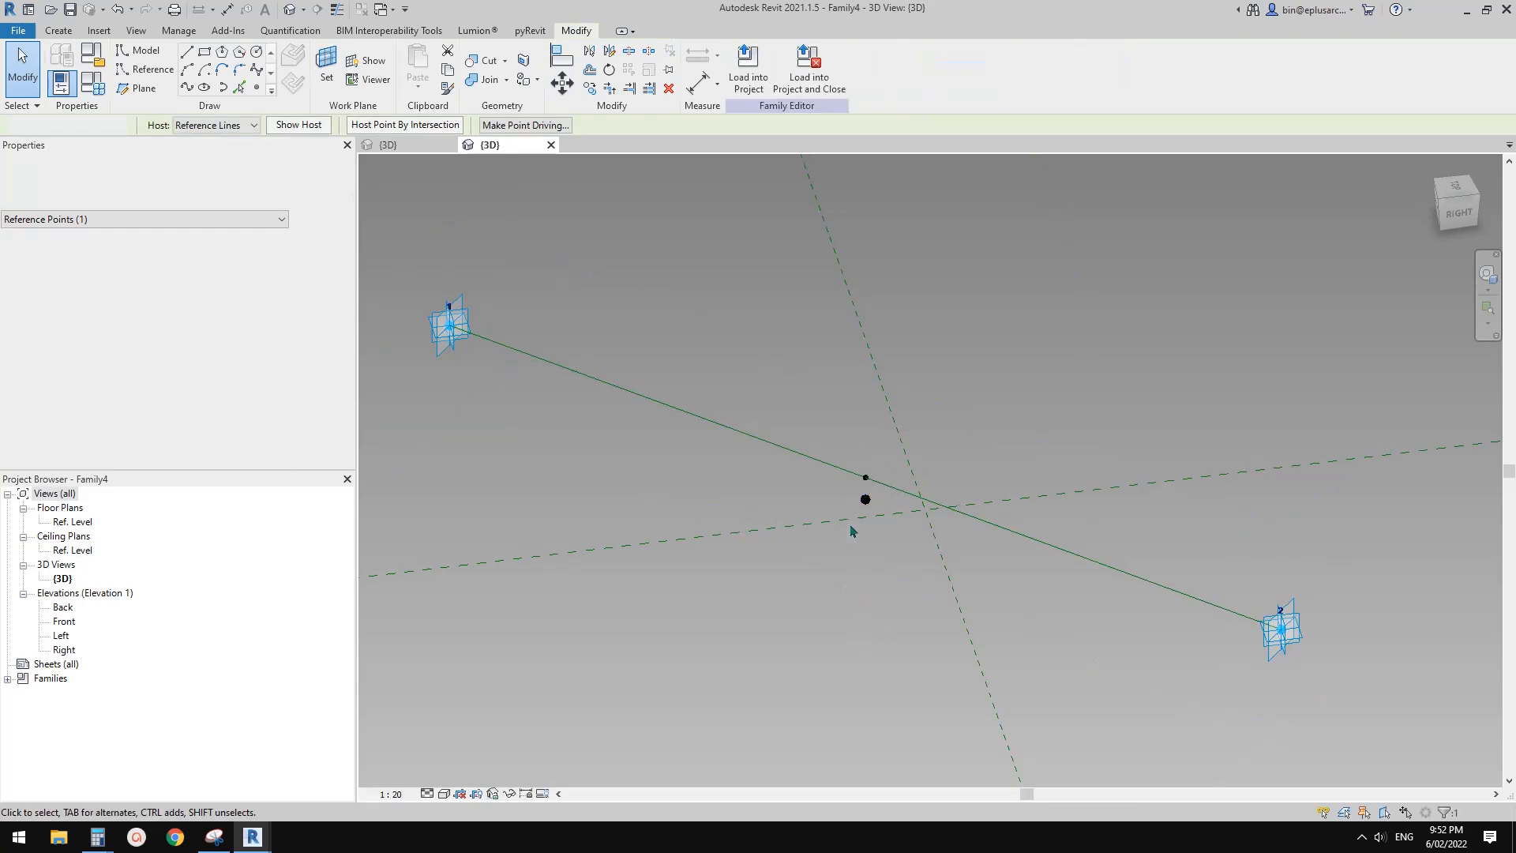
Draw a spline through both adaptive points and the lower offset point, and make it a reference line
{"action": "left_click", "coordinate": [446, 353]}
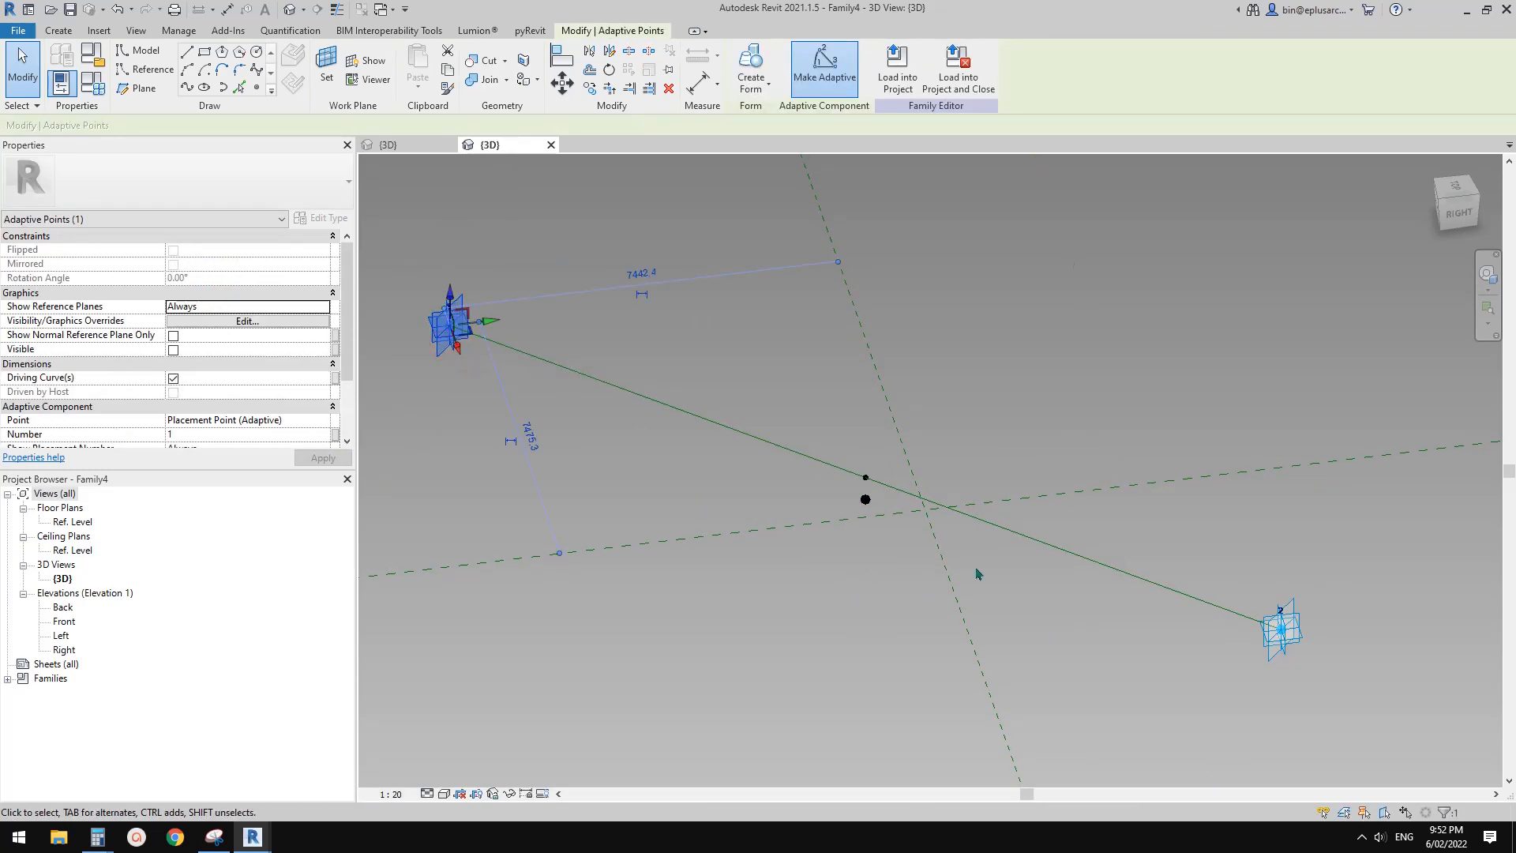
{"action": "left_click", "coordinate": [1285, 644], "text": "ctrl"}
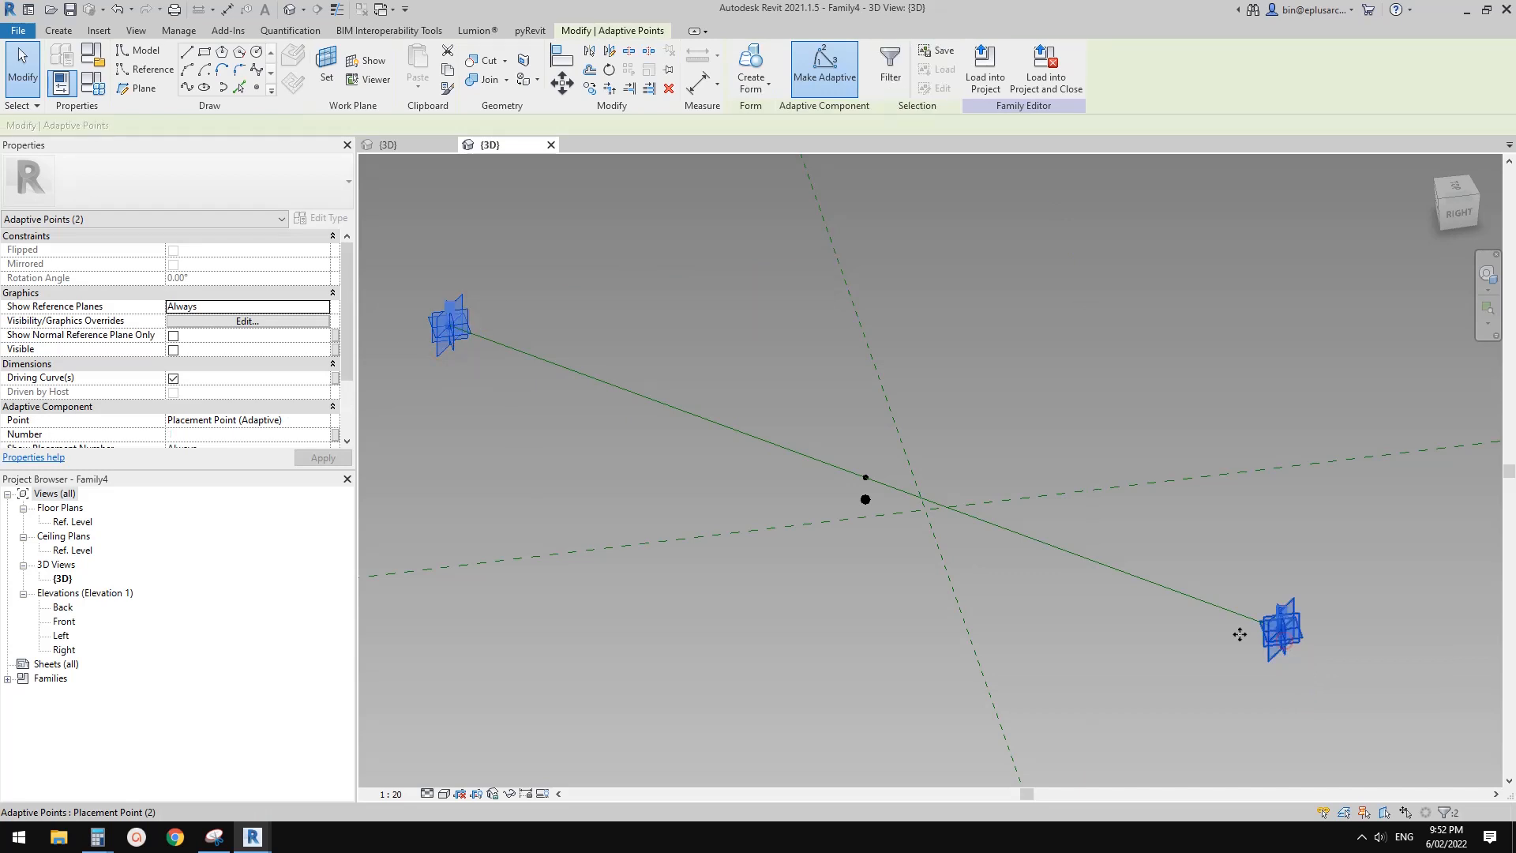
{"action": "left_click", "coordinate": [866, 501], "text": "ctrl"}
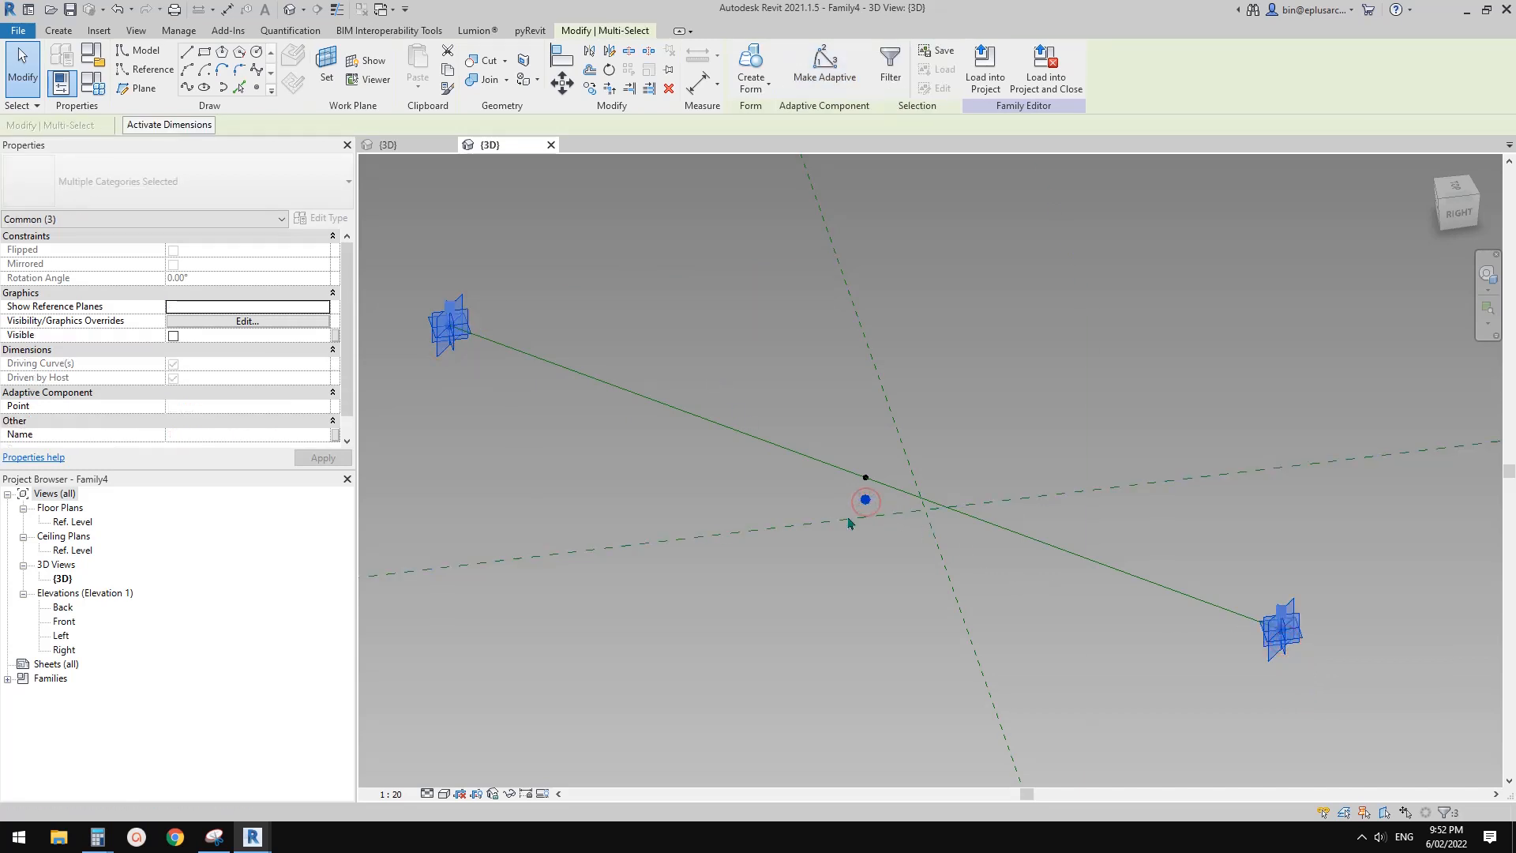
{"action": "left_click", "coordinate": [187, 88]}
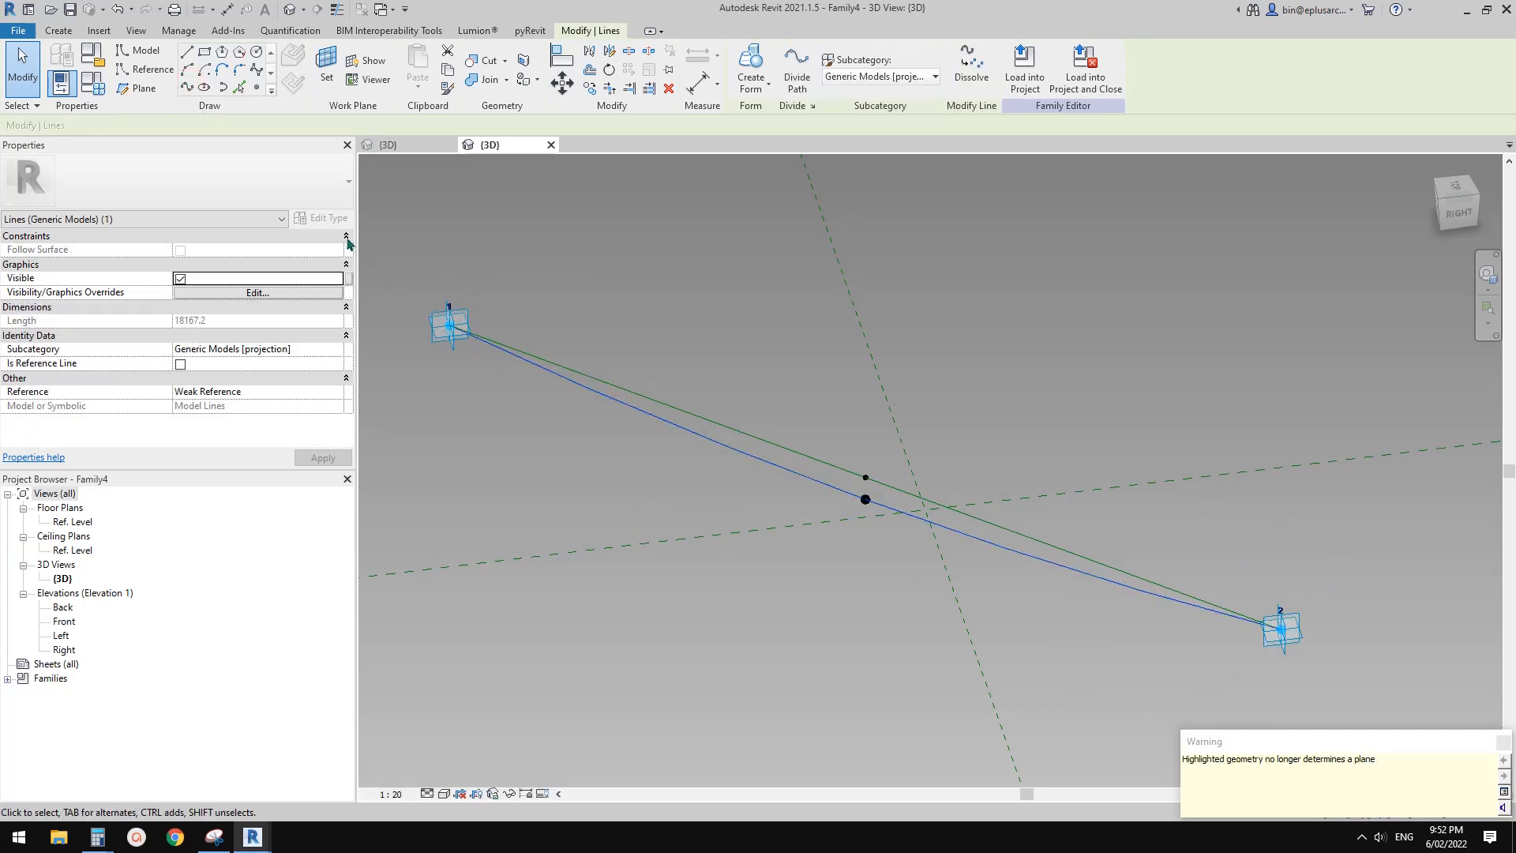
{"action": "left_click", "coordinate": [181, 364]}
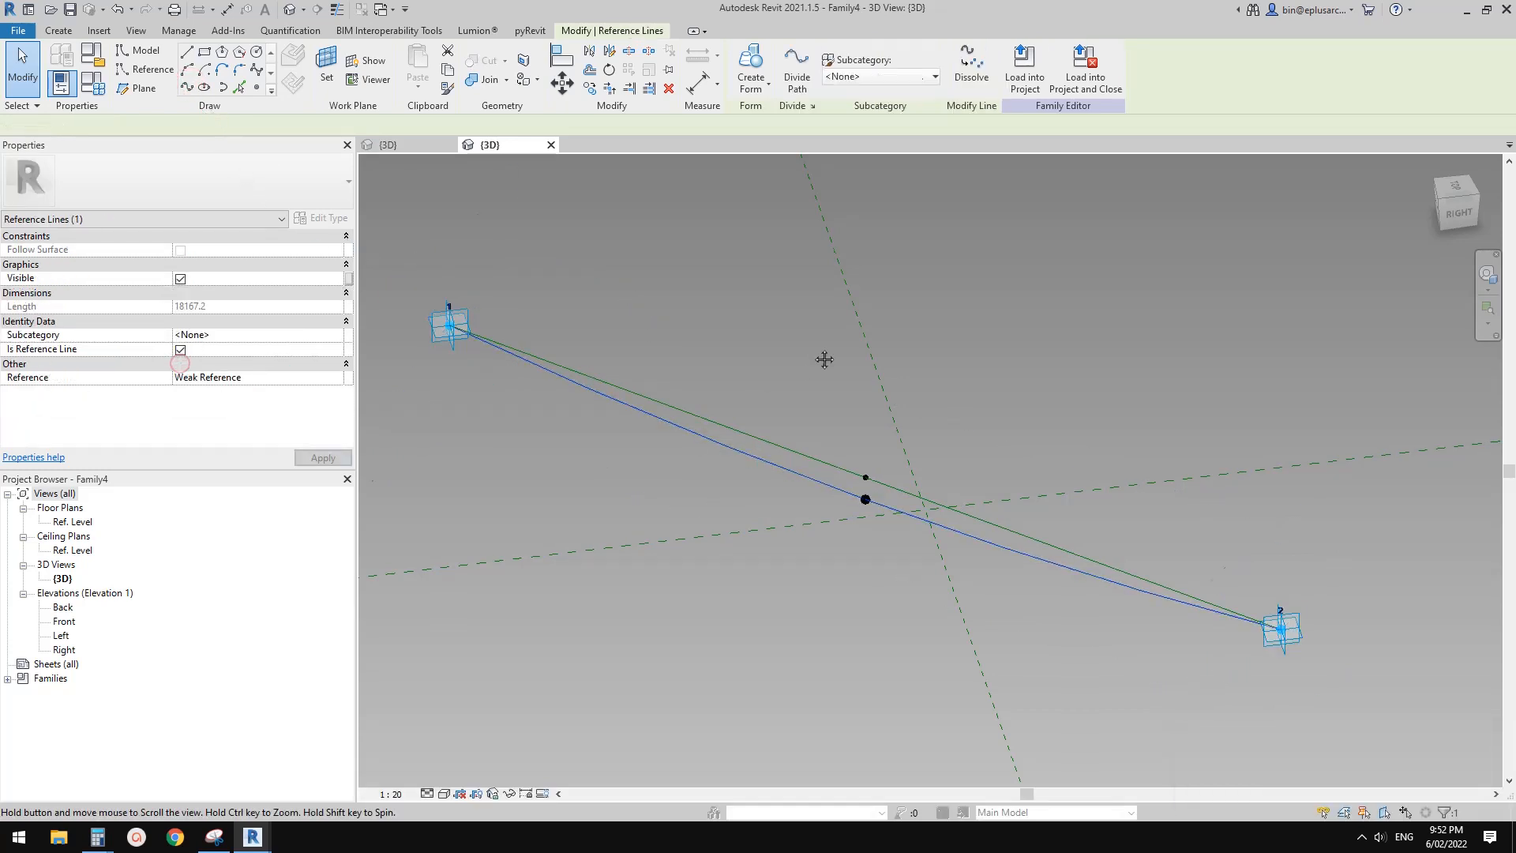
{"action": "left_click", "coordinate": [822, 356]}
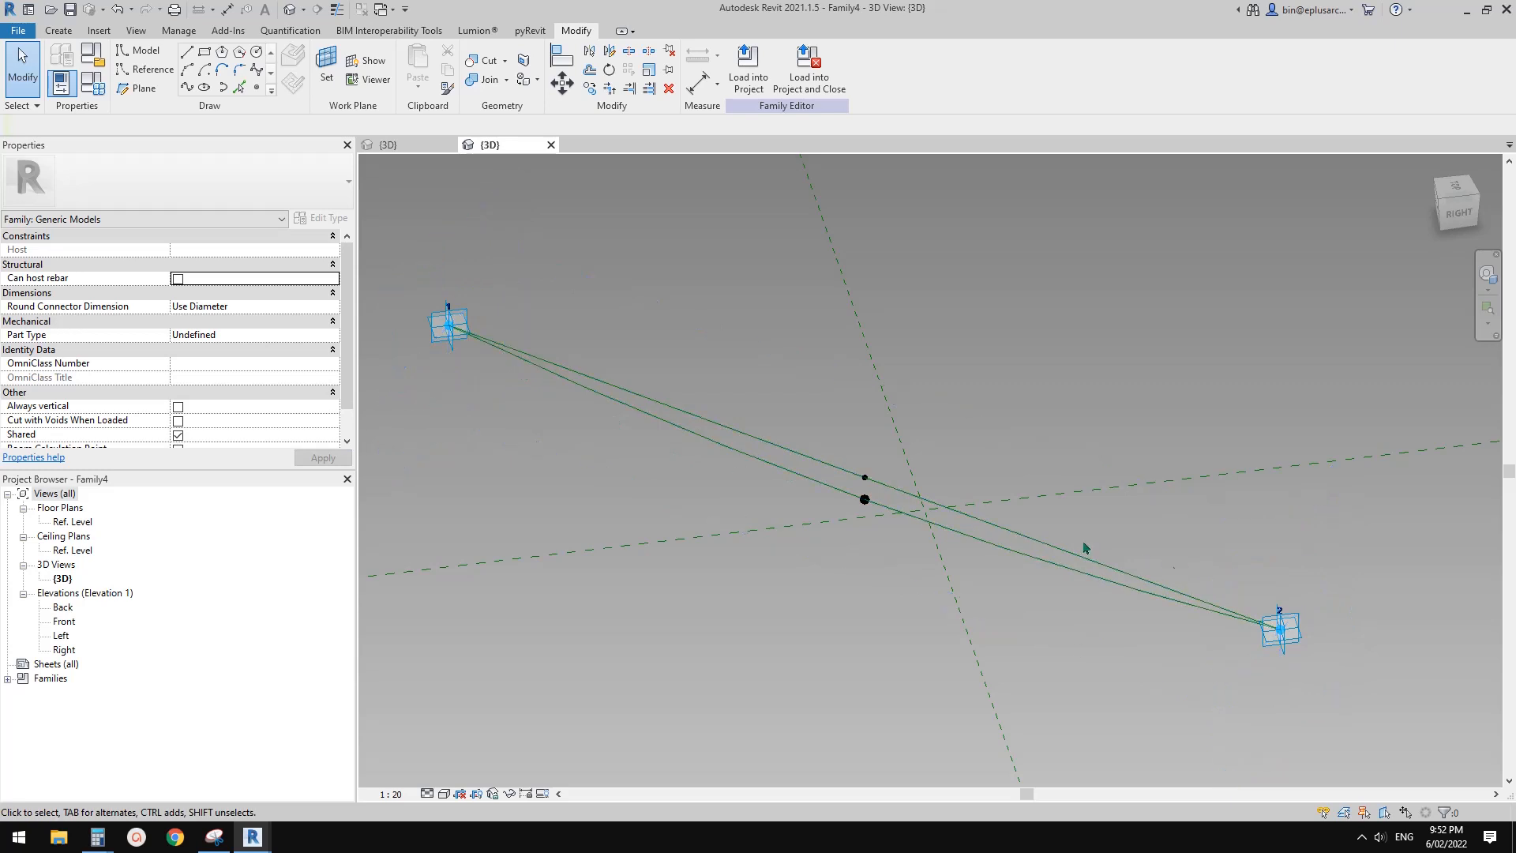
Divide the curved reference line into a path of evenly spaced nodes with Divide Path
{"action": "middle_click_drag", "start_coordinate": [908, 490], "coordinate": [1002, 456], "text": "shift"}
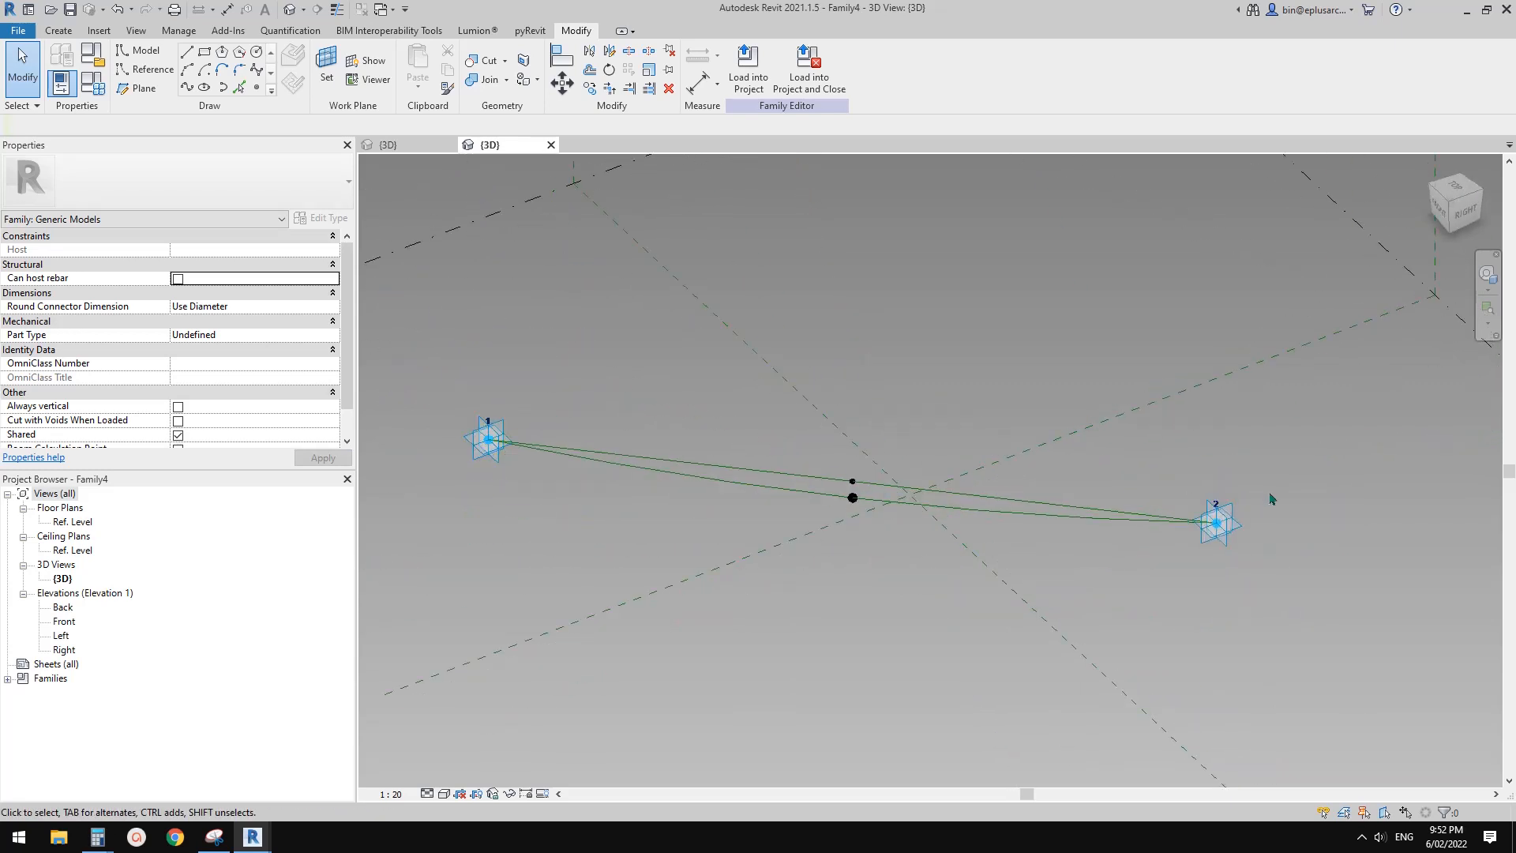
{"action": "middle_click_drag", "start_coordinate": [505, 458], "coordinate": [513, 456]}
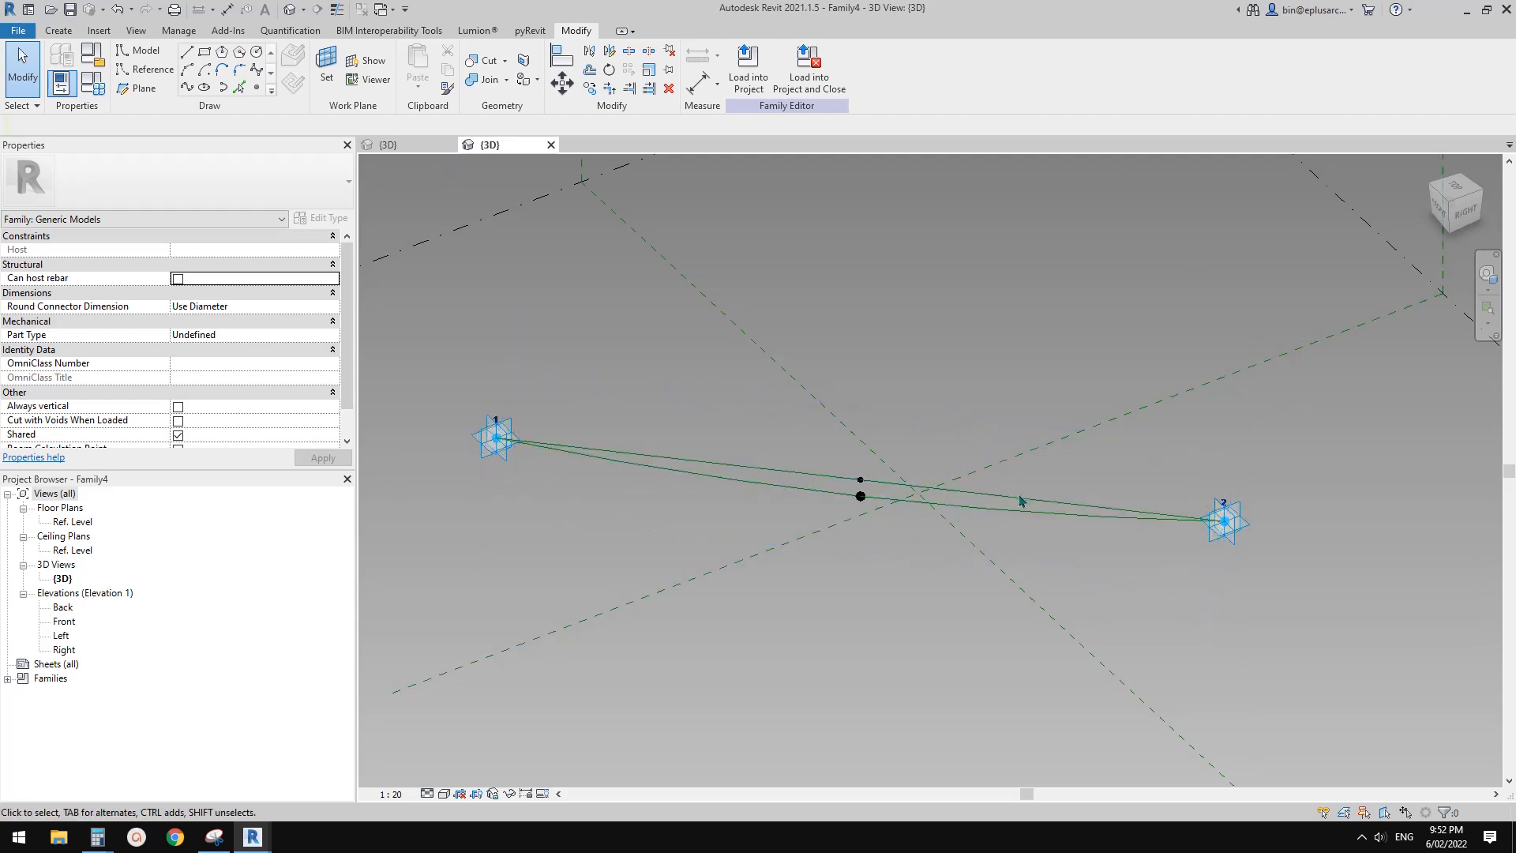
{"action": "scroll", "coordinate": [749, 498], "scroll_direction": "up", "scroll_amount": 1}
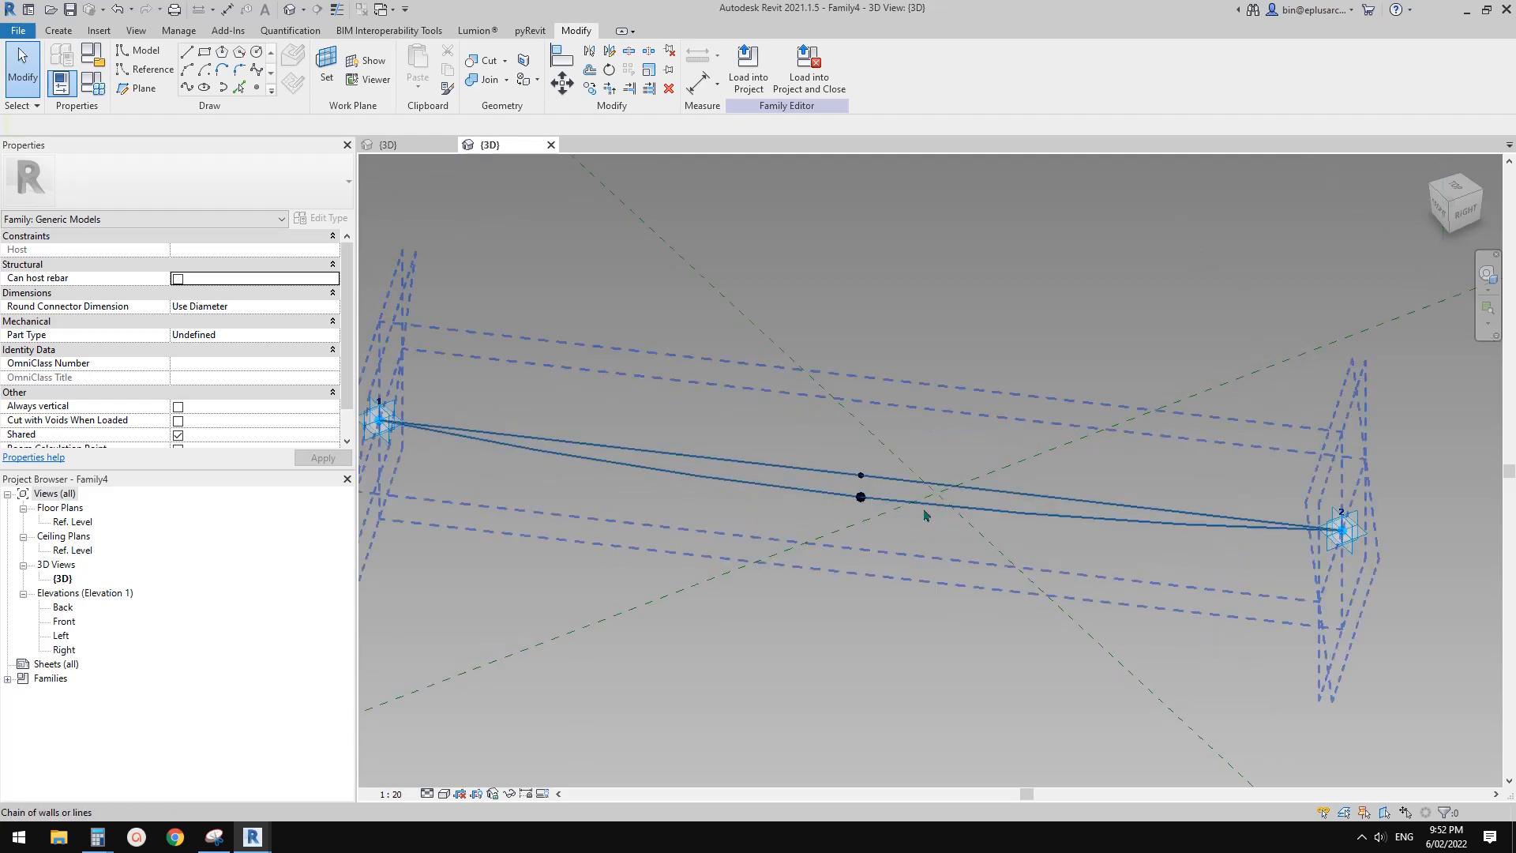
{"action": "scroll", "coordinate": [909, 506], "scroll_direction": "up", "scroll_amount": 3}
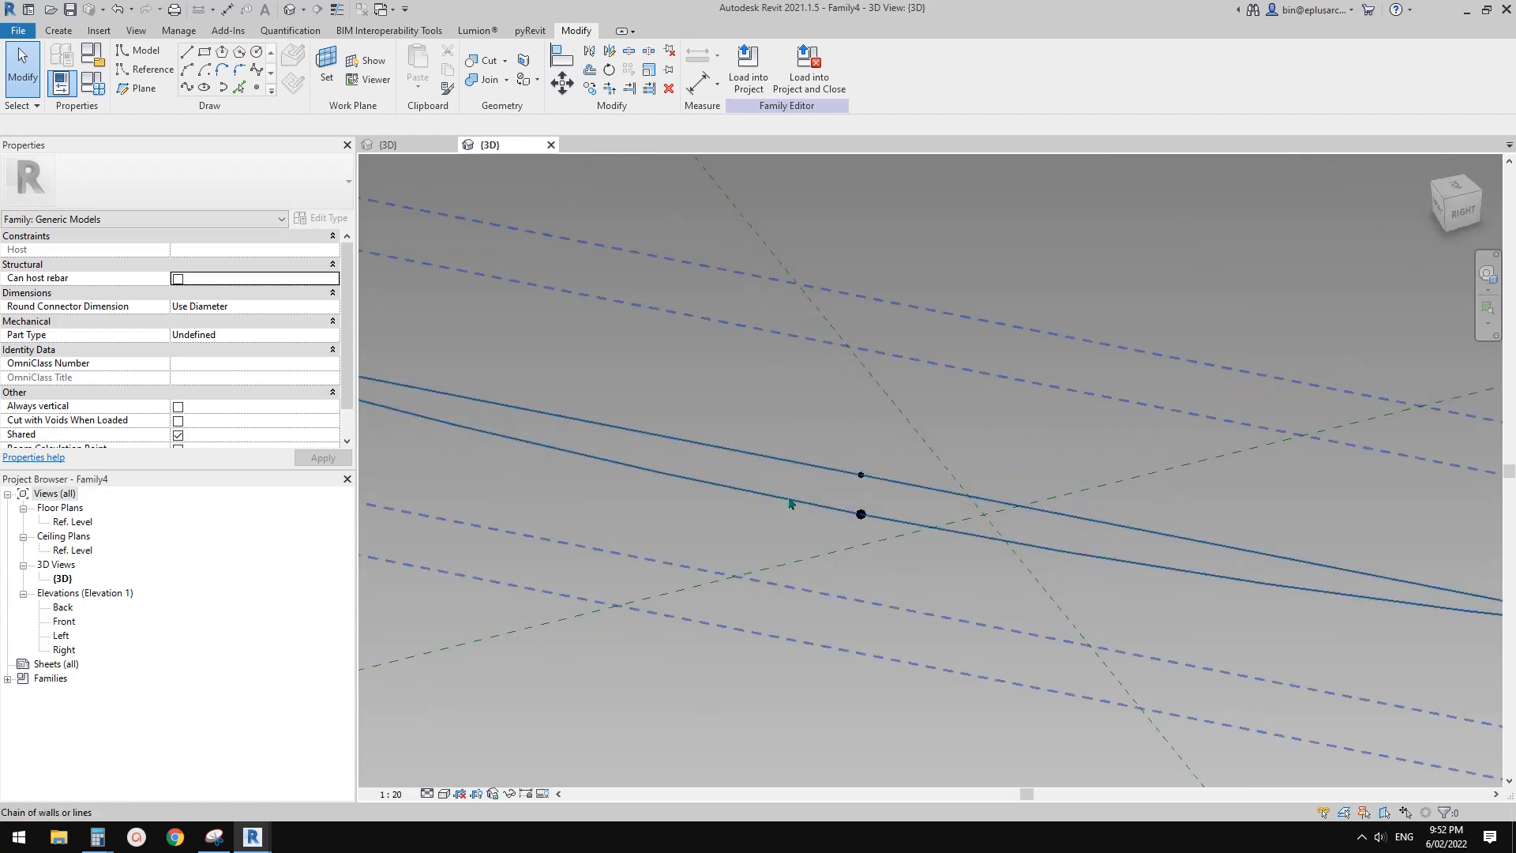
{"action": "scroll", "coordinate": [793, 502], "scroll_direction": "down", "scroll_amount": 4}
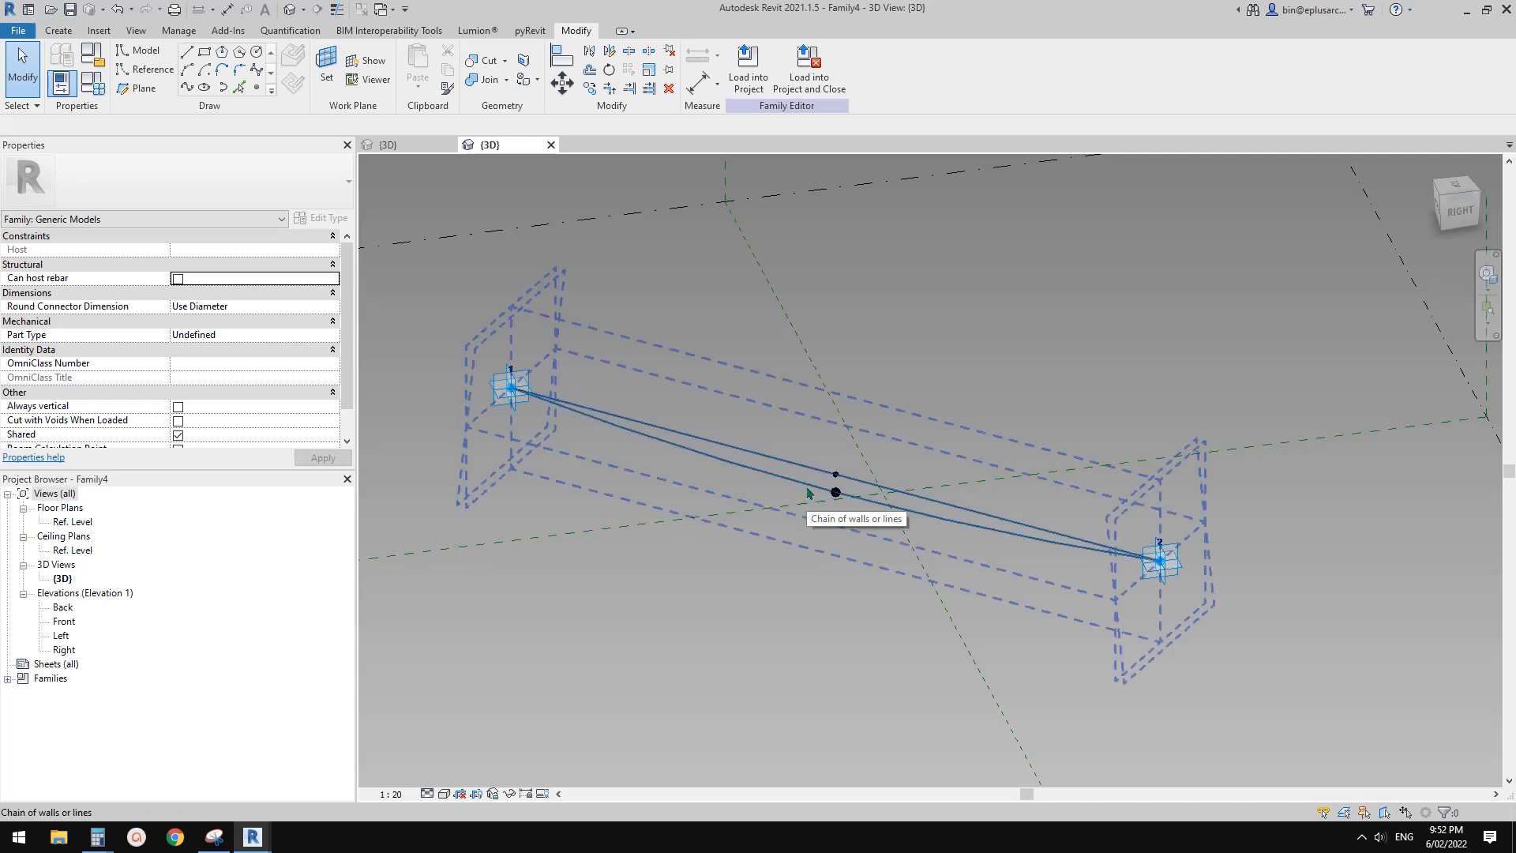
{"action": "key", "text": "Tab"}
{"action": "left_click", "coordinate": [807, 494]}
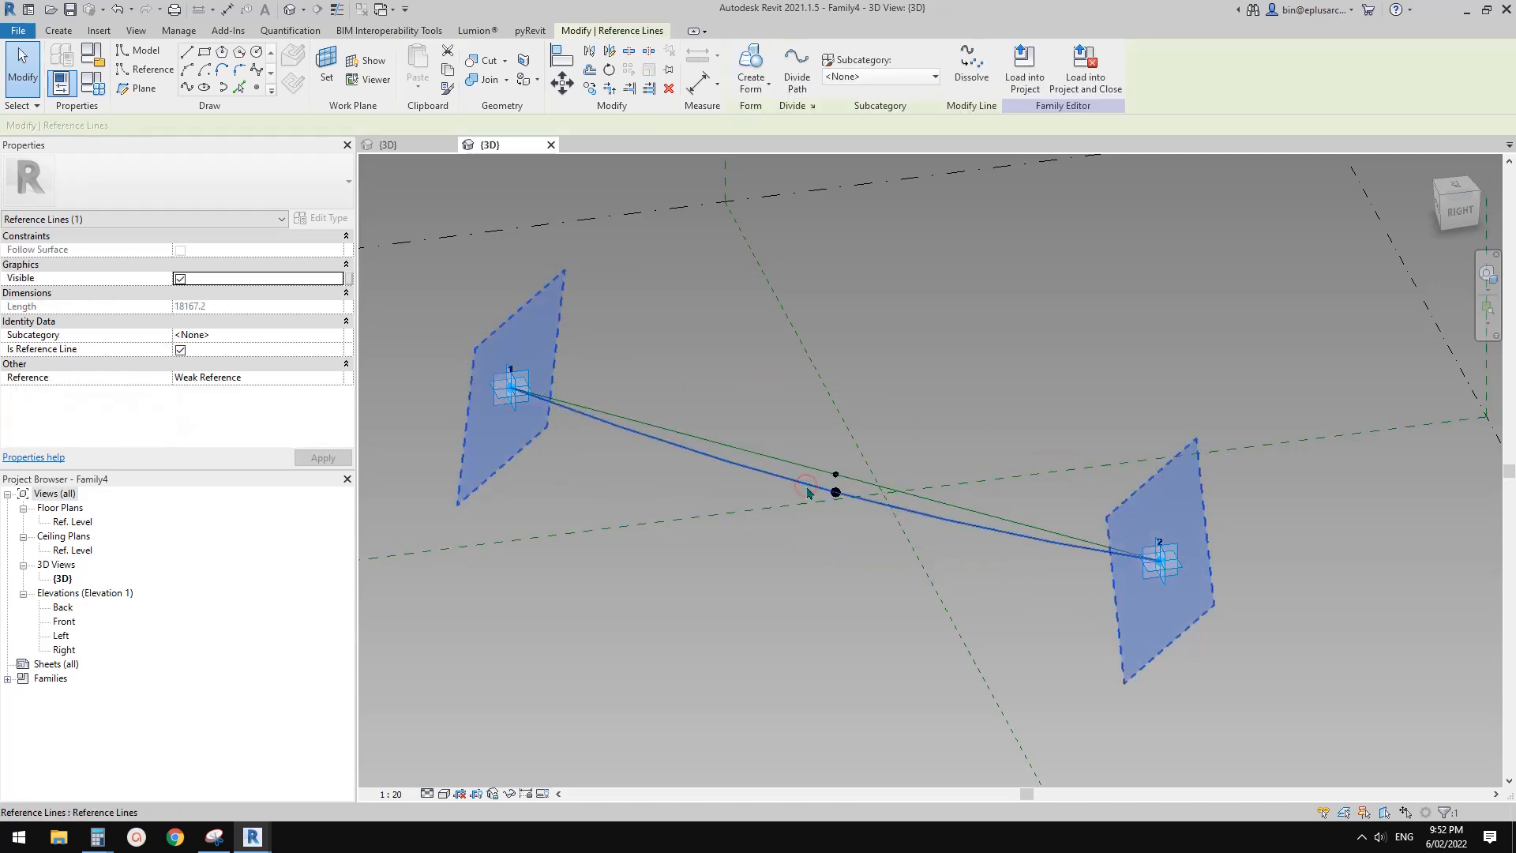
{"action": "left_click", "coordinate": [797, 79]}
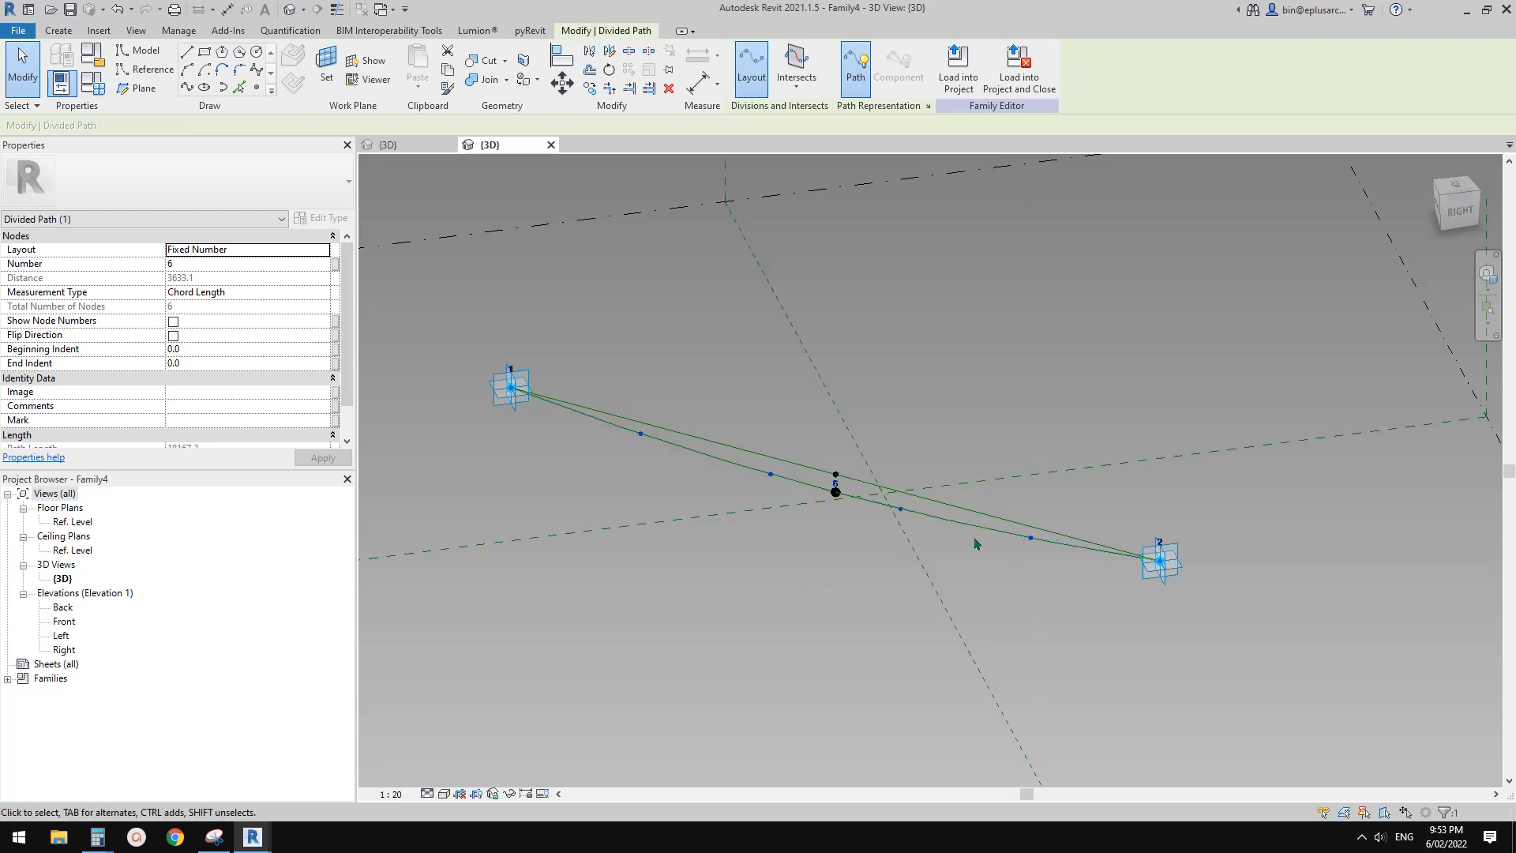
{"action": "middle_click_drag", "start_coordinate": [891, 526], "coordinate": [885, 535]}
{"action": "middle_click_drag", "start_coordinate": [916, 533], "coordinate": [932, 524]}
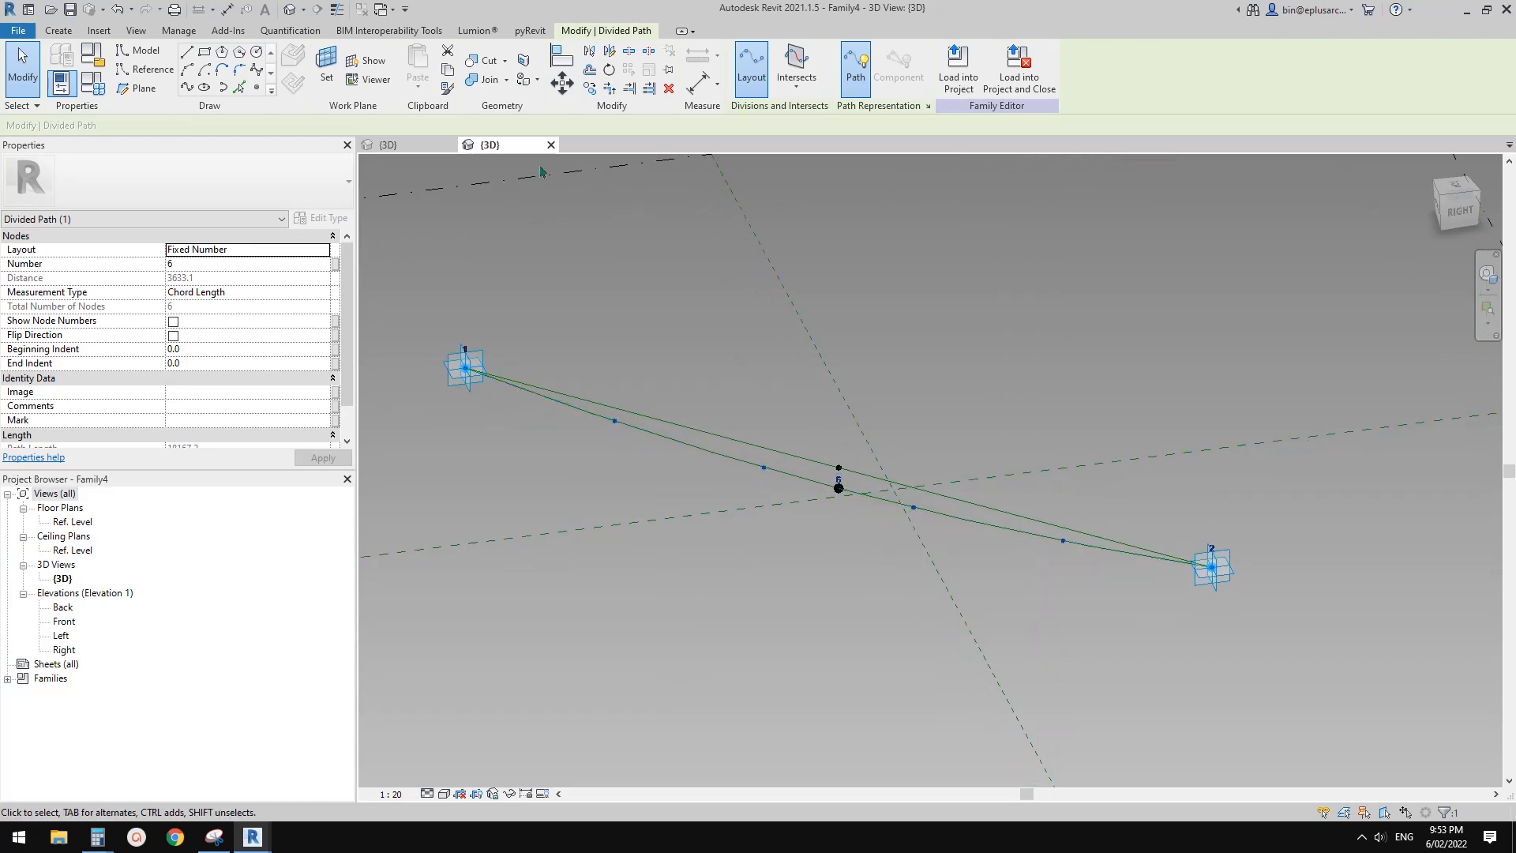
Review the light bulb family, and compare the properties of the divided path with those of its underlying curved reference line
{"action": "left_click", "coordinate": [439, 147]}
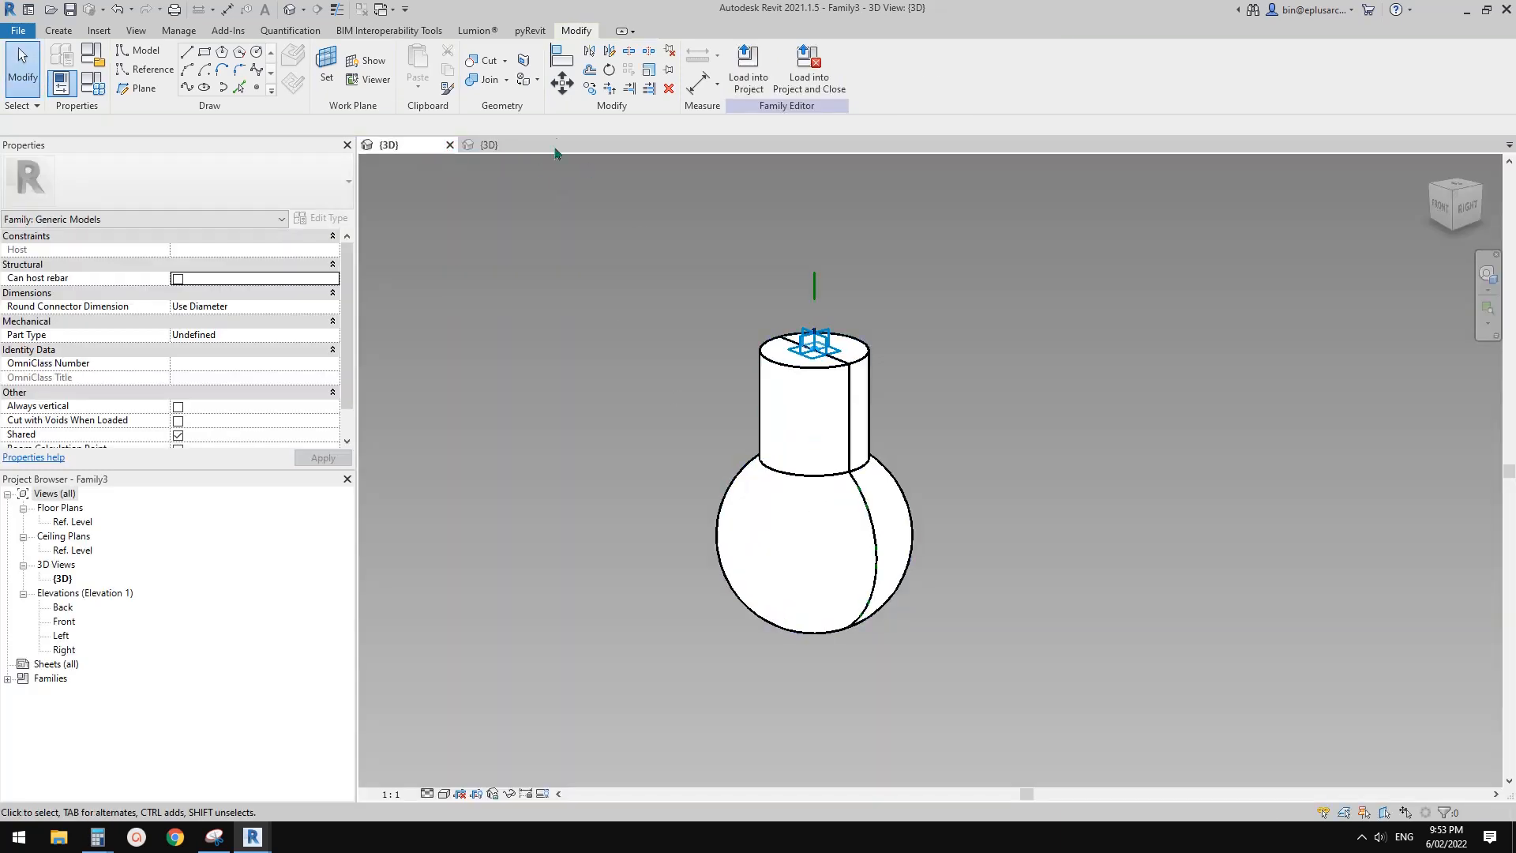
{"action": "left_click", "coordinate": [505, 147]}
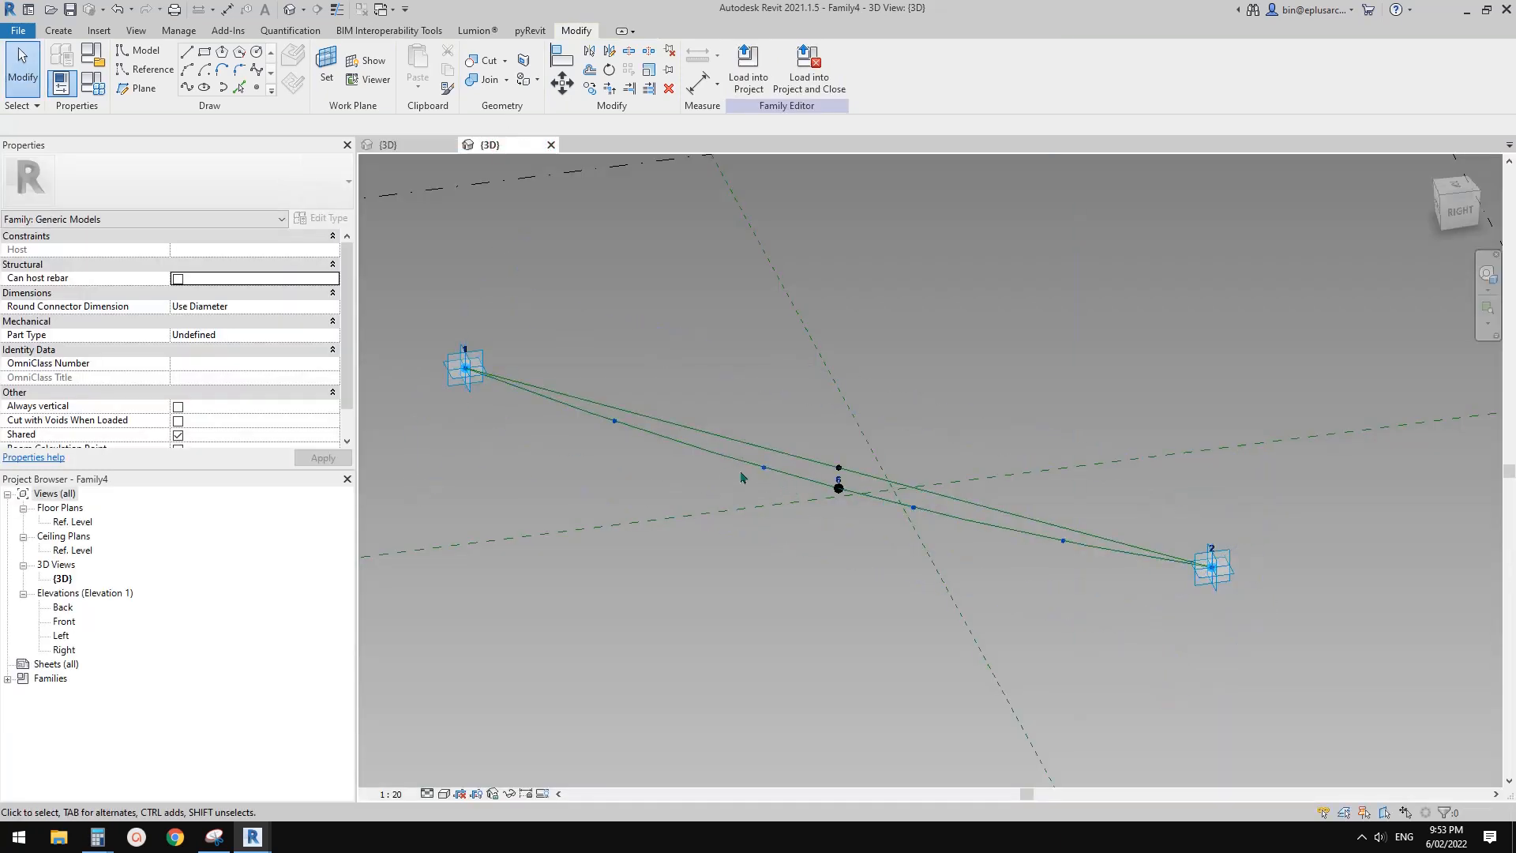
{"action": "left_click", "coordinate": [725, 463]}
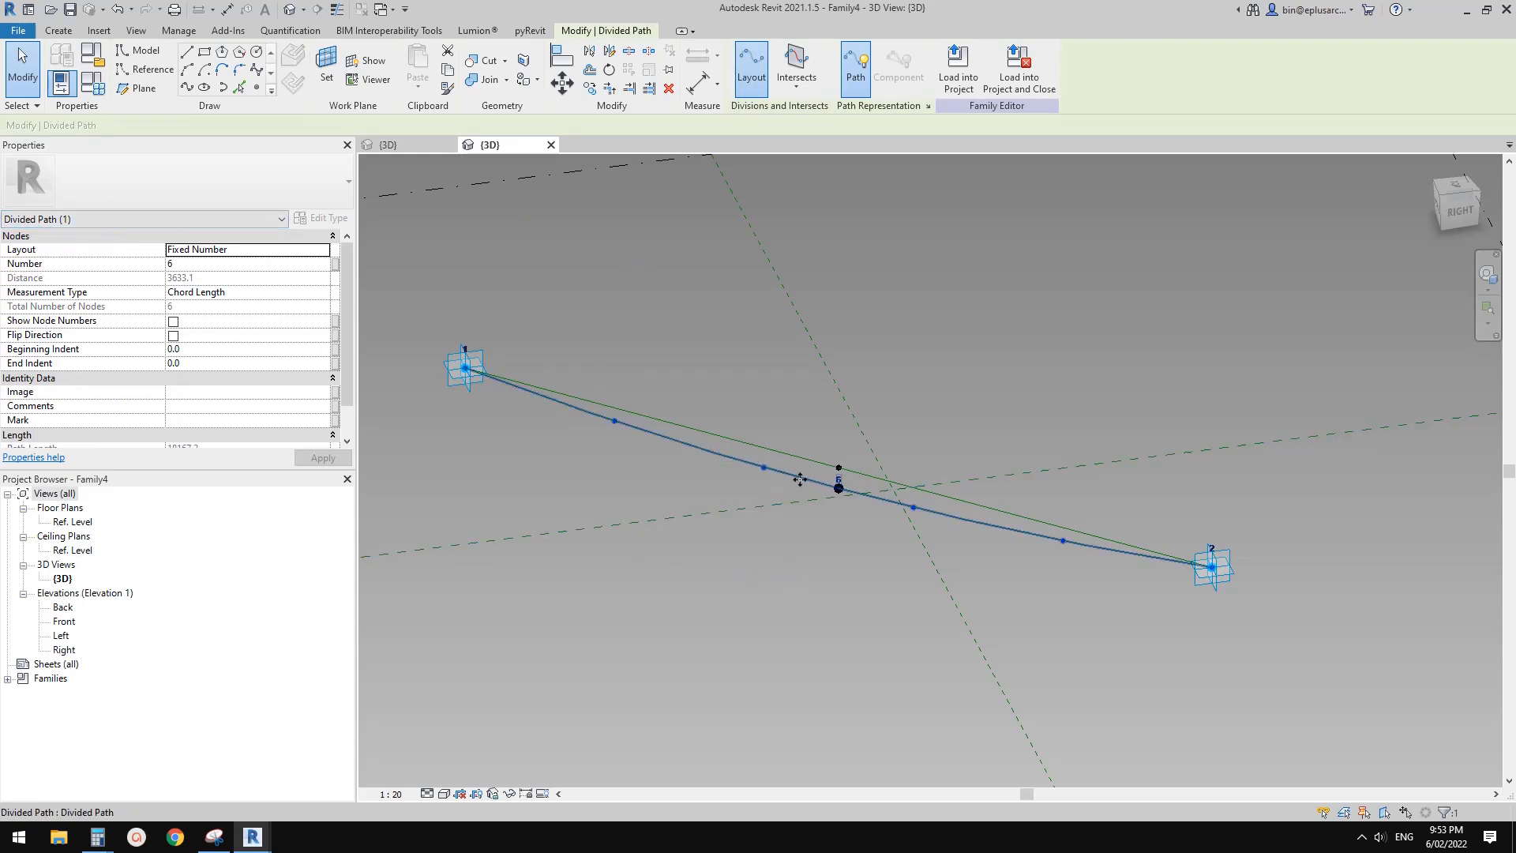
{"action": "key", "text": "Tab"}
{"action": "key", "text": "Tab"}
{"action": "left_click", "coordinate": [808, 492]}
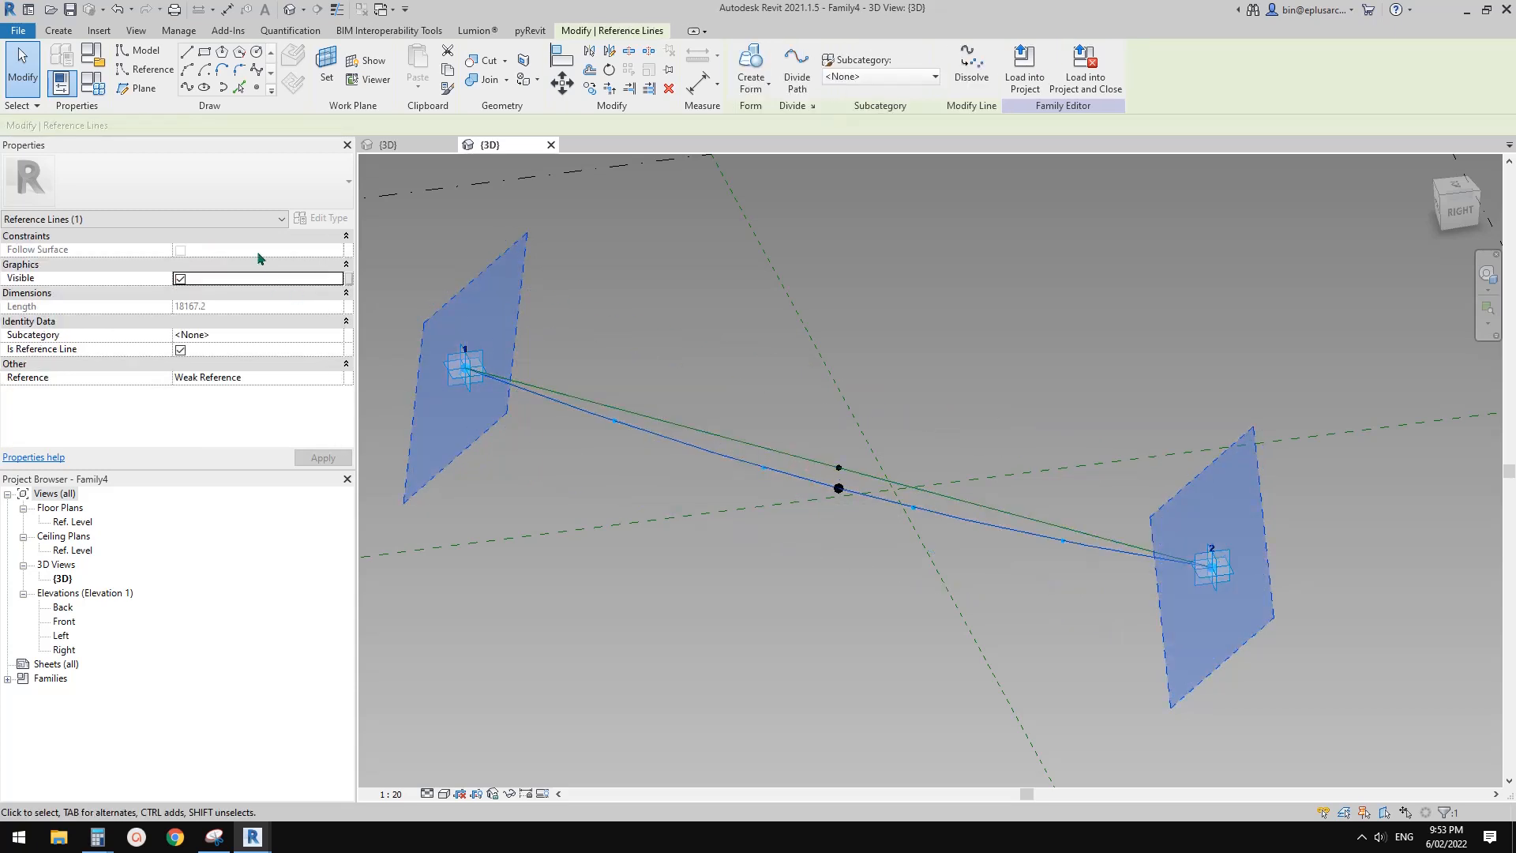
{"action": "left_click", "coordinate": [816, 556]}
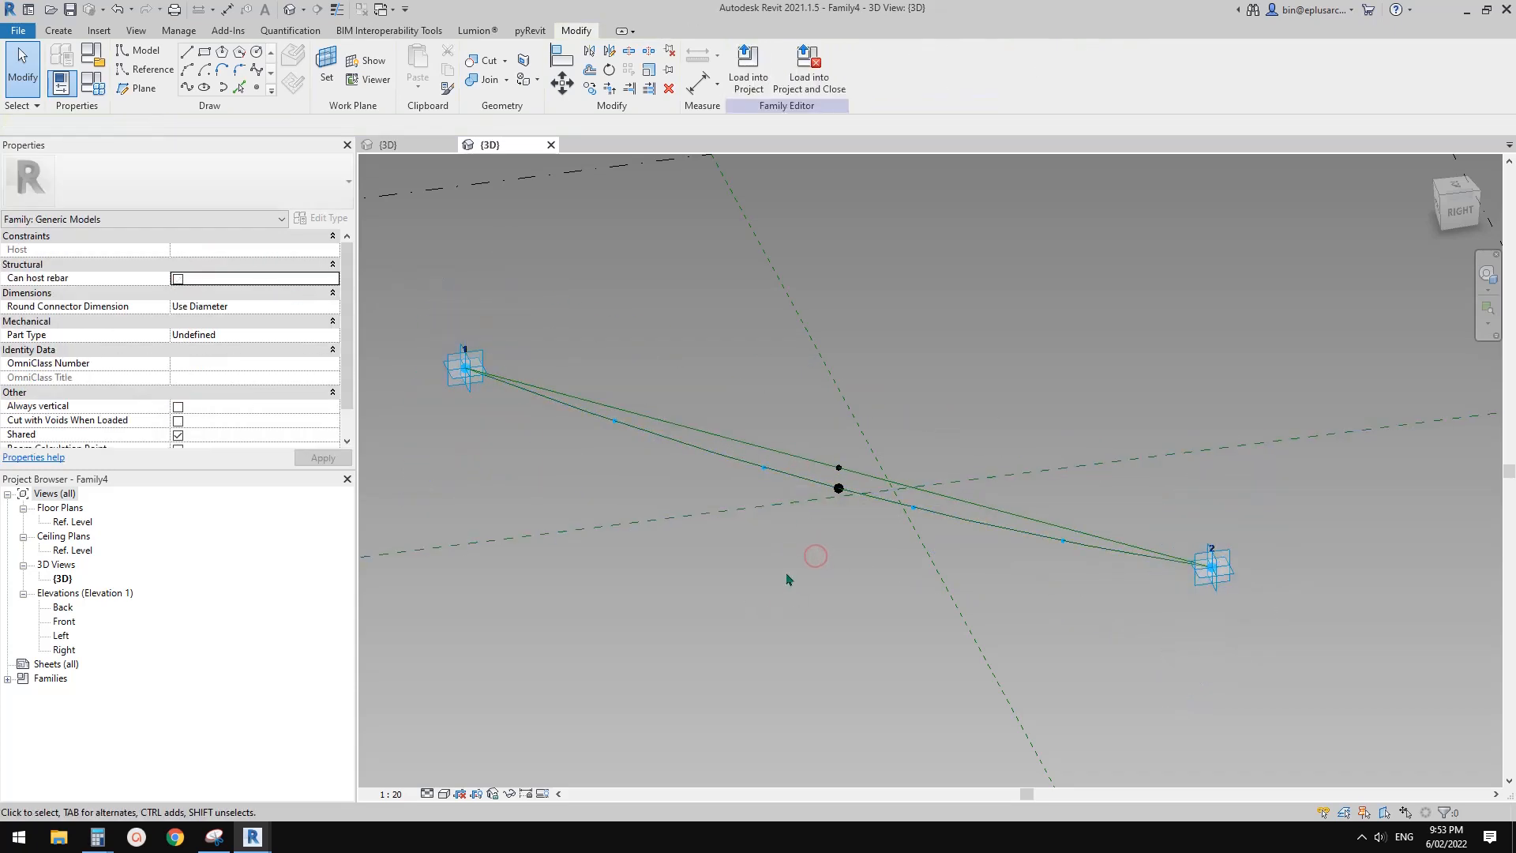
Set the divided path's layout to Maximum Distance and associate that distance with a new instance family parameter named Dis
{"action": "left_click", "coordinate": [785, 479]}
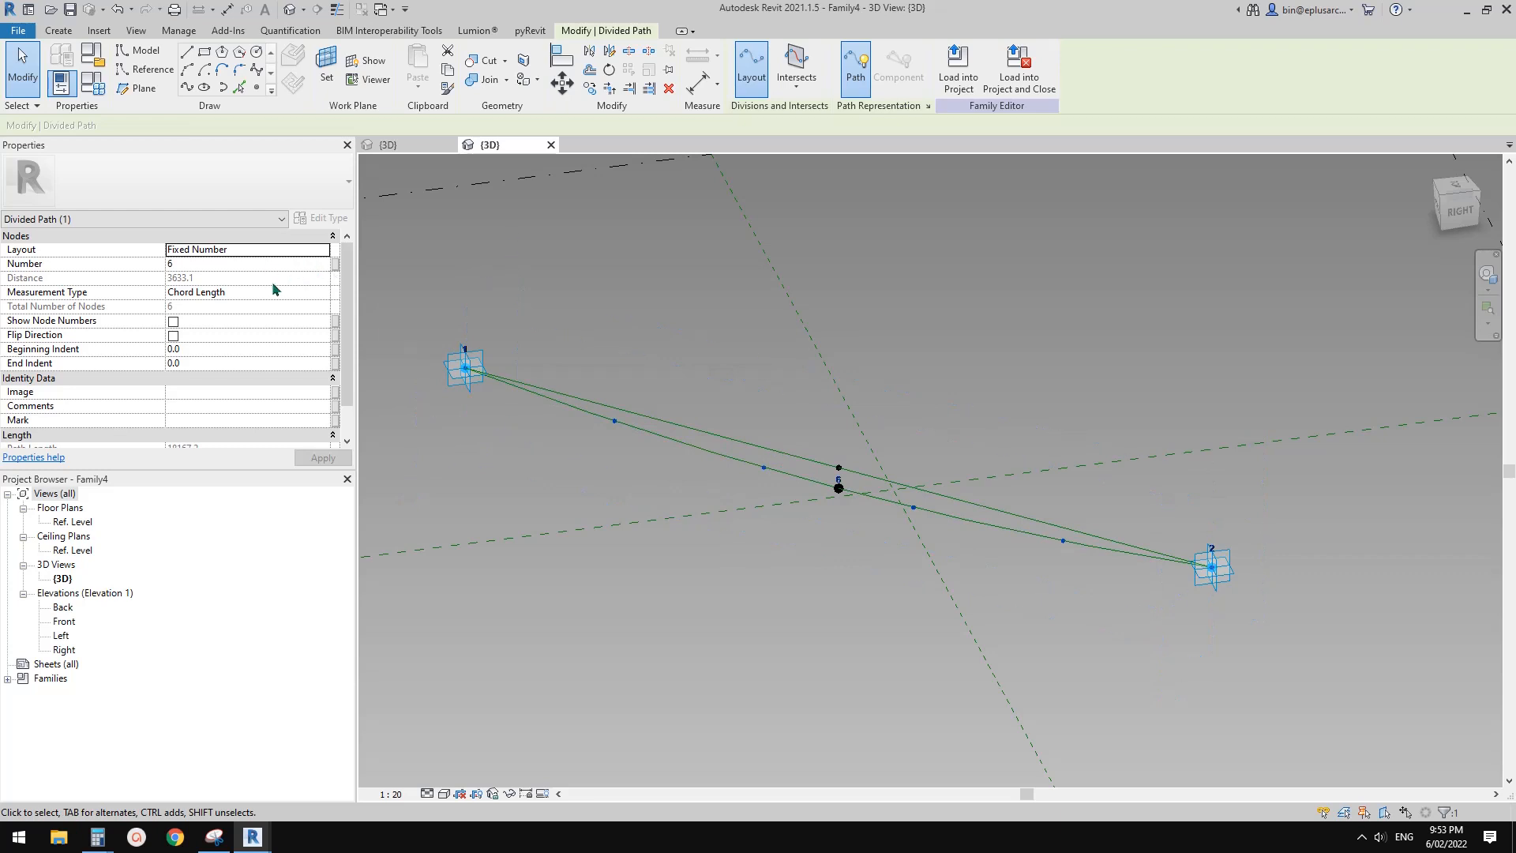
{"action": "left_click", "coordinate": [326, 249]}
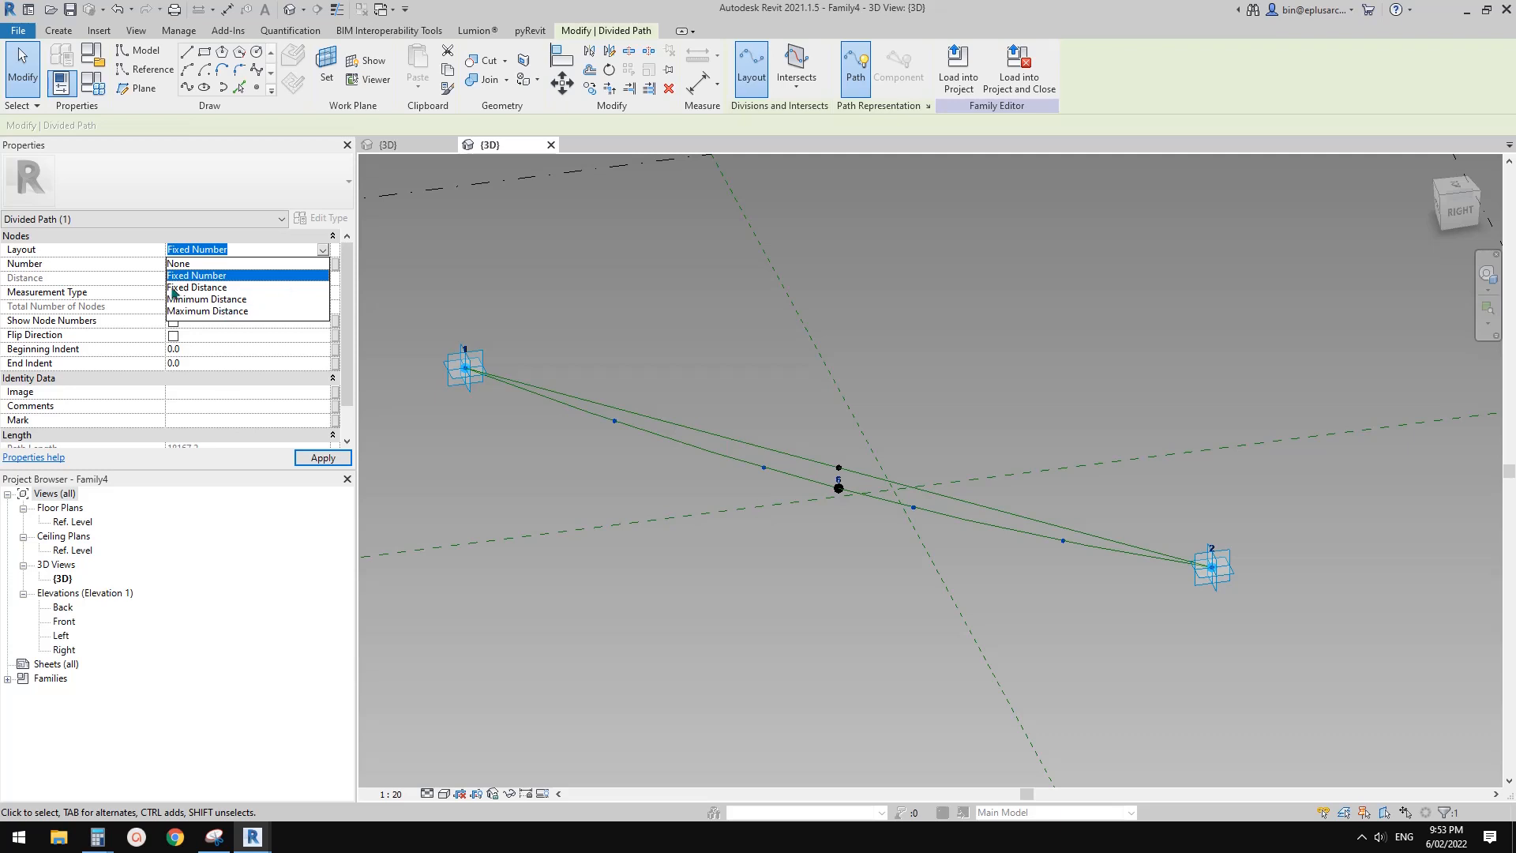
{"action": "left_click", "coordinate": [215, 310]}
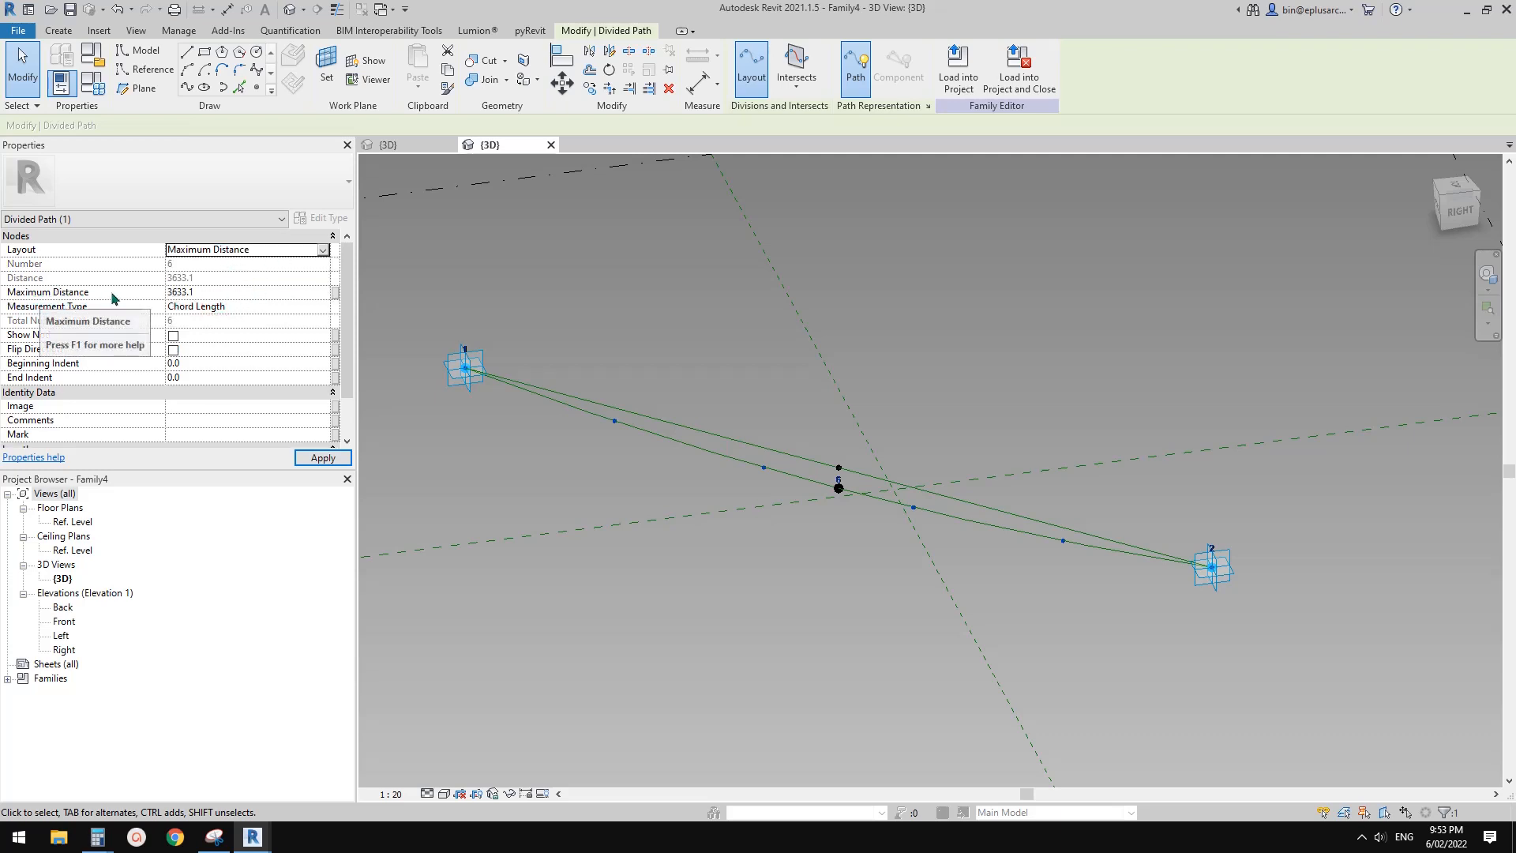
{"action": "left_click", "coordinate": [335, 293]}
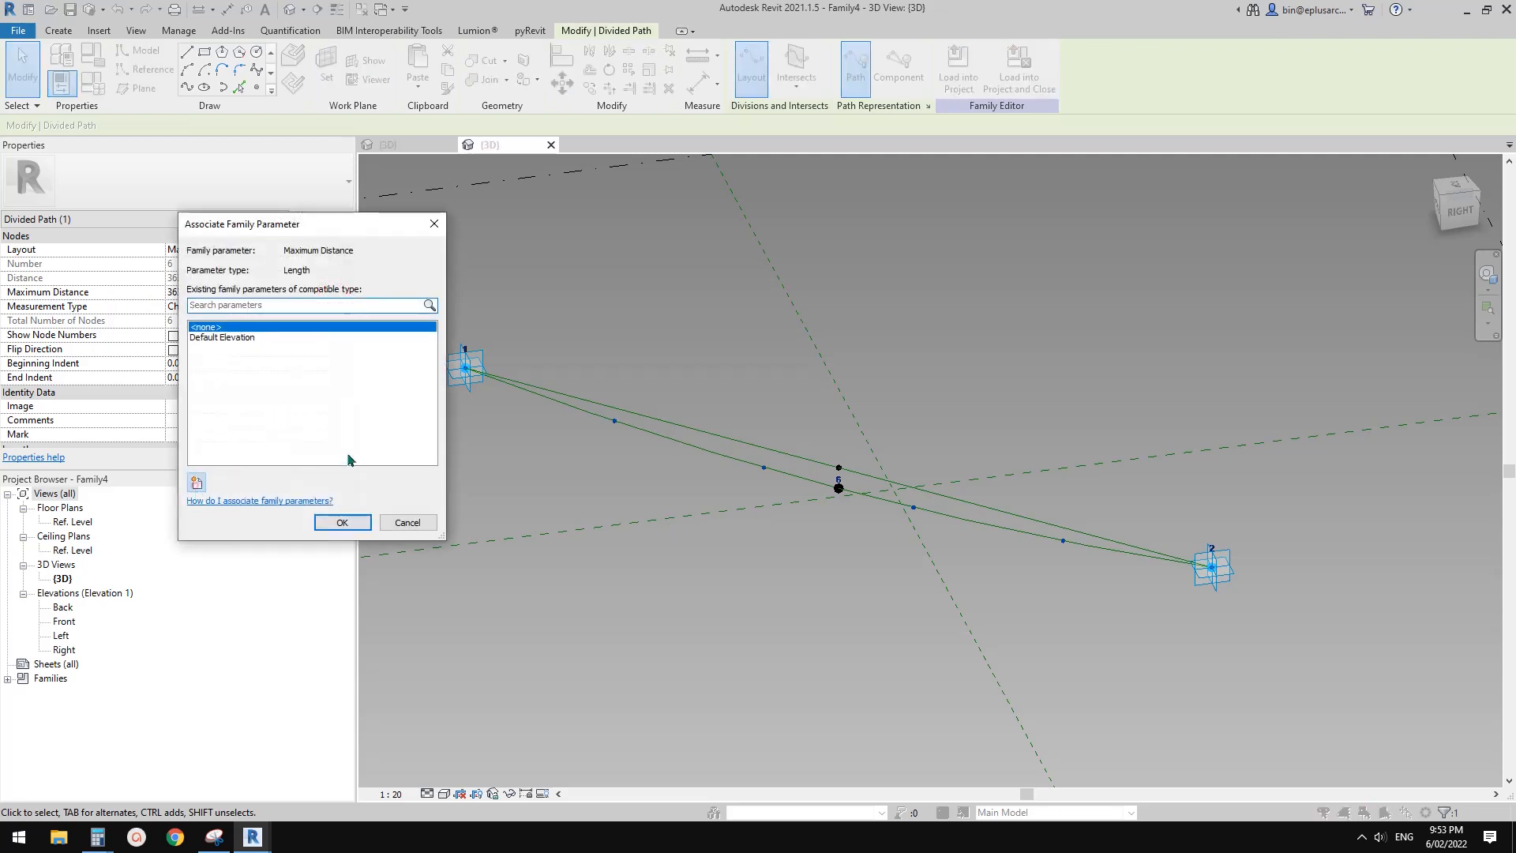
{"action": "left_click", "coordinate": [196, 483]}
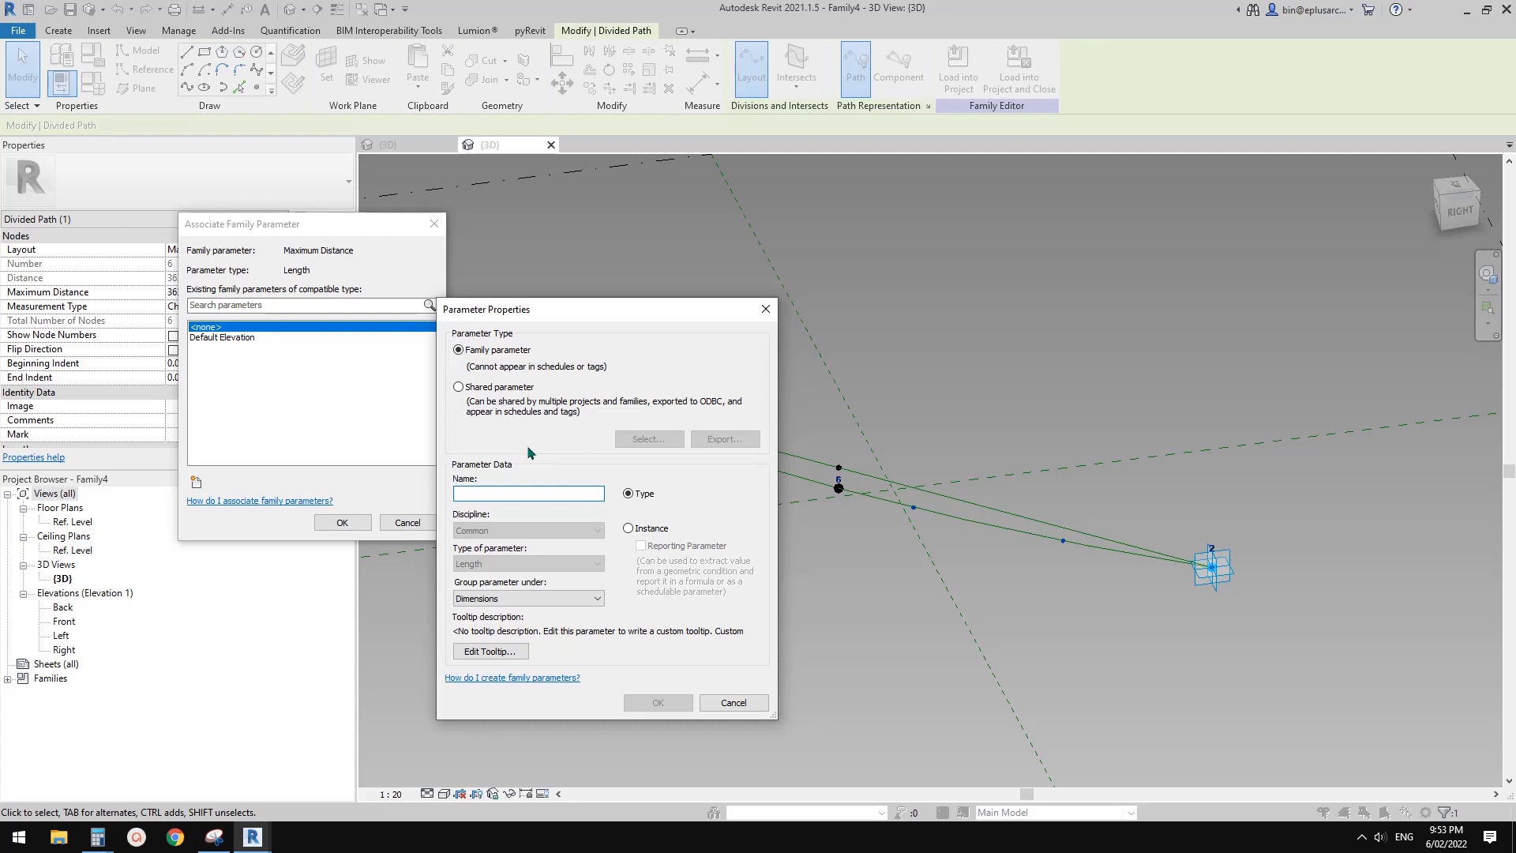
{"action": "type", "text": "Dis"}
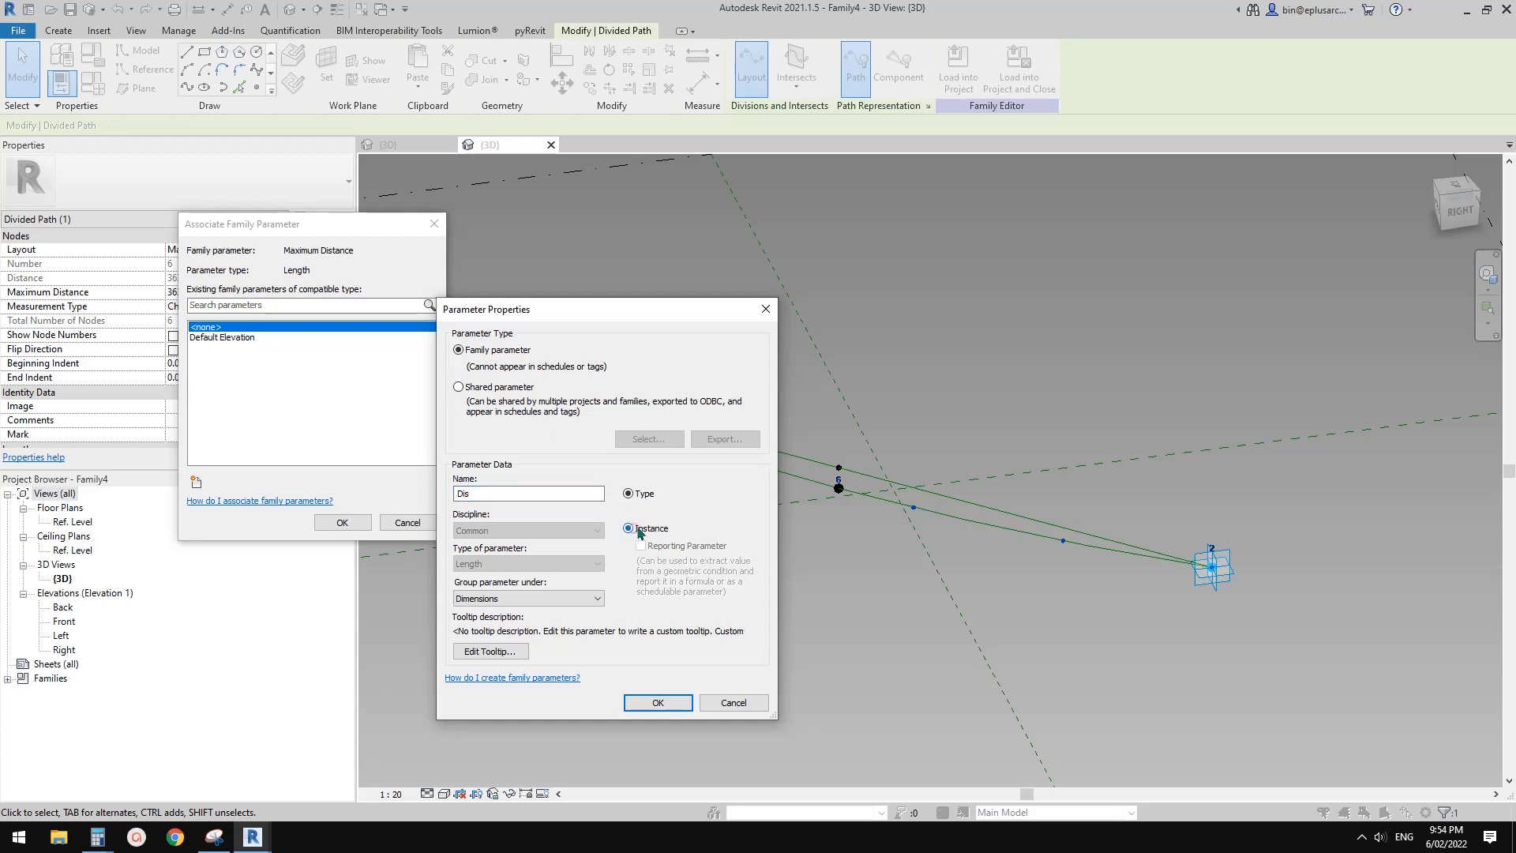
{"action": "left_click", "coordinate": [656, 700]}
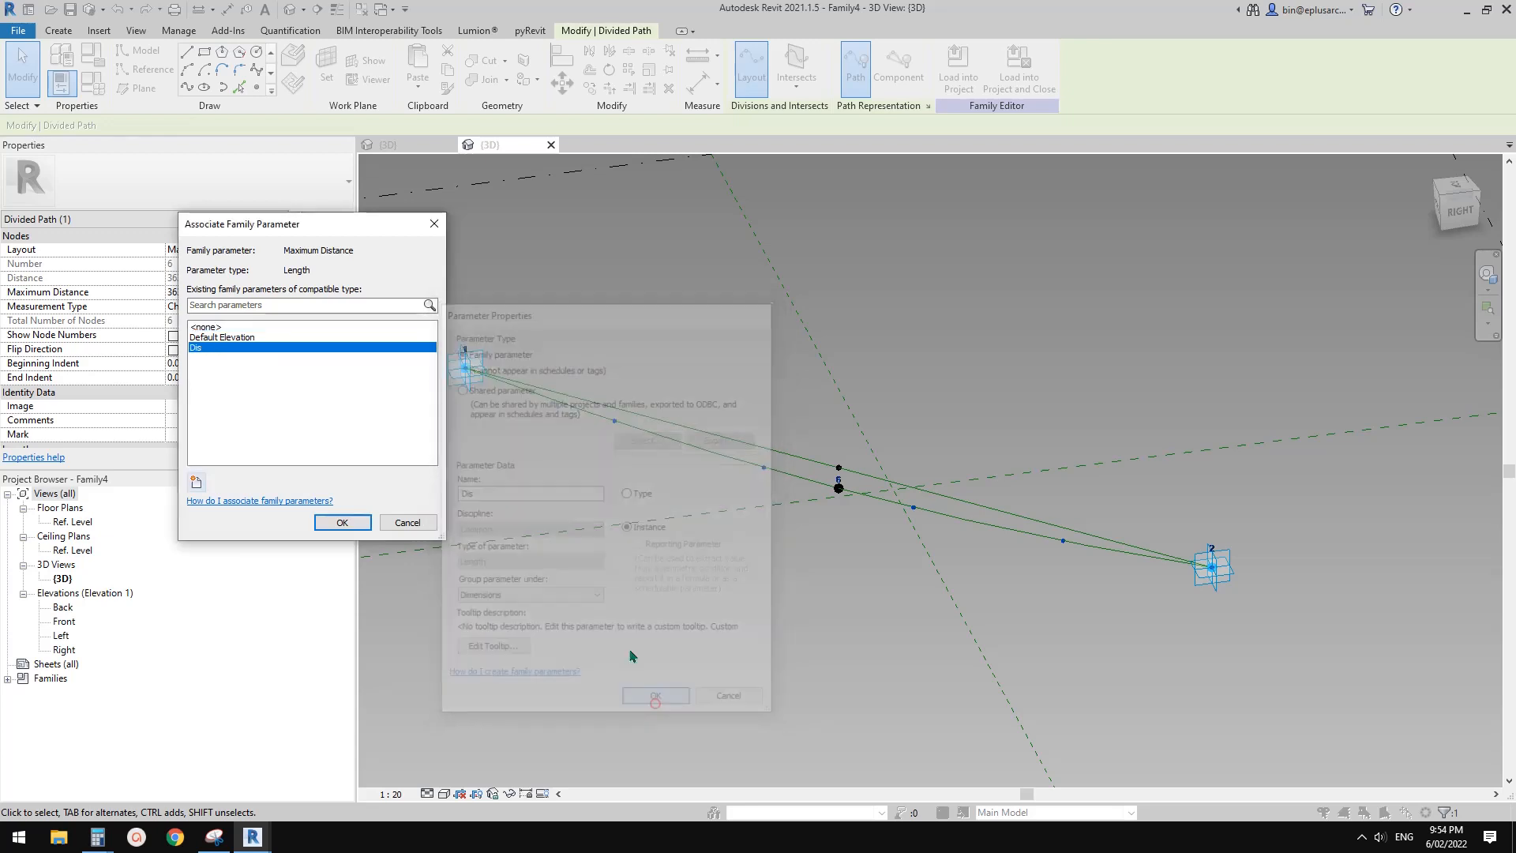
{"action": "left_click", "coordinate": [342, 523]}
{"action": "middle_click_drag", "start_coordinate": [779, 592], "coordinate": [734, 583]}
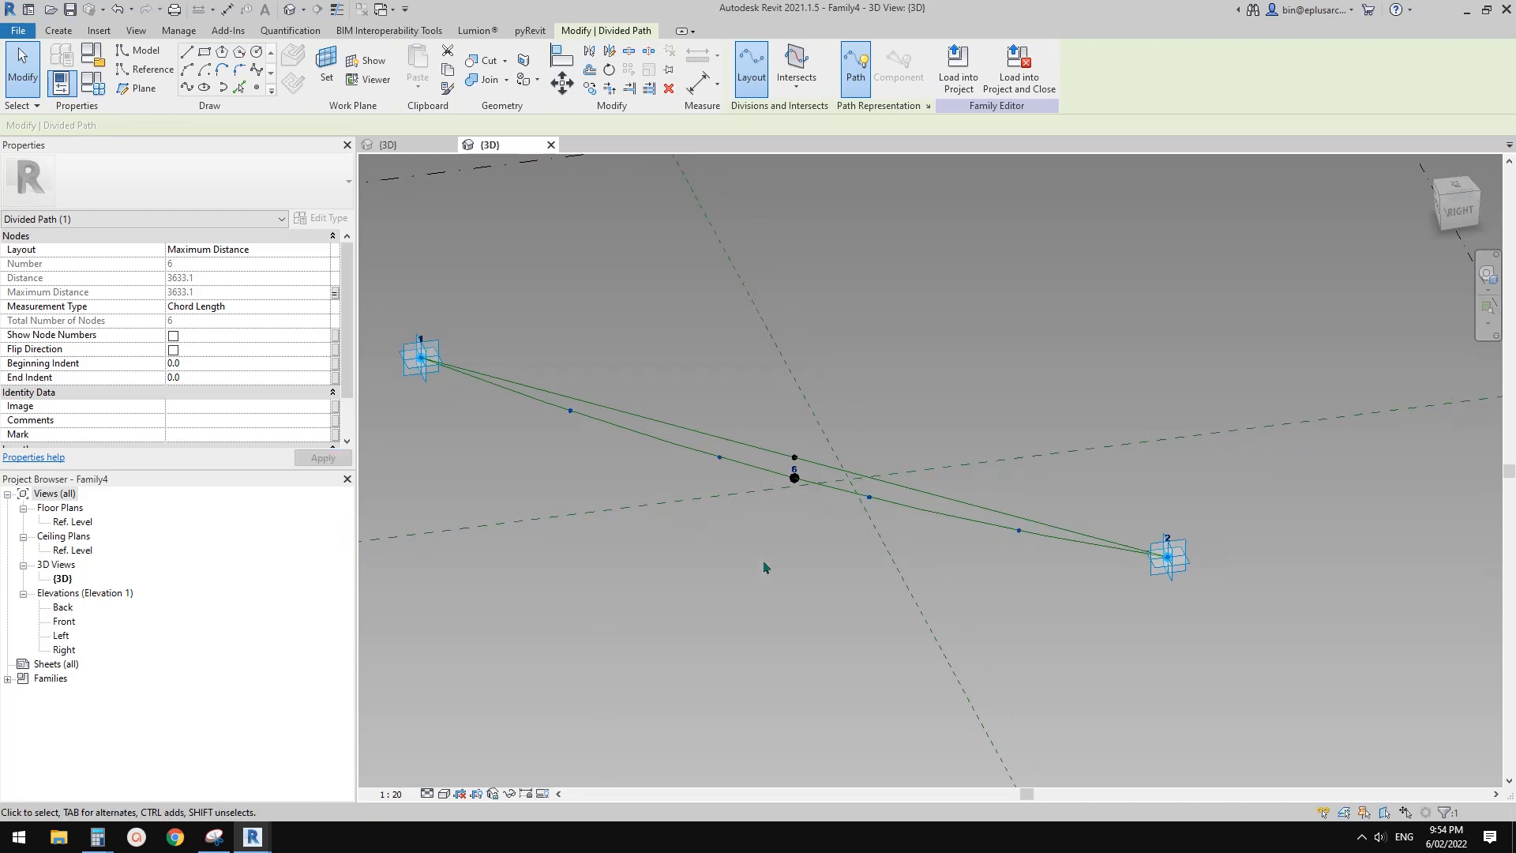
Load the light bulb family Family3 into the two-point string family Family4
{"action": "left_click", "coordinate": [412, 152]}
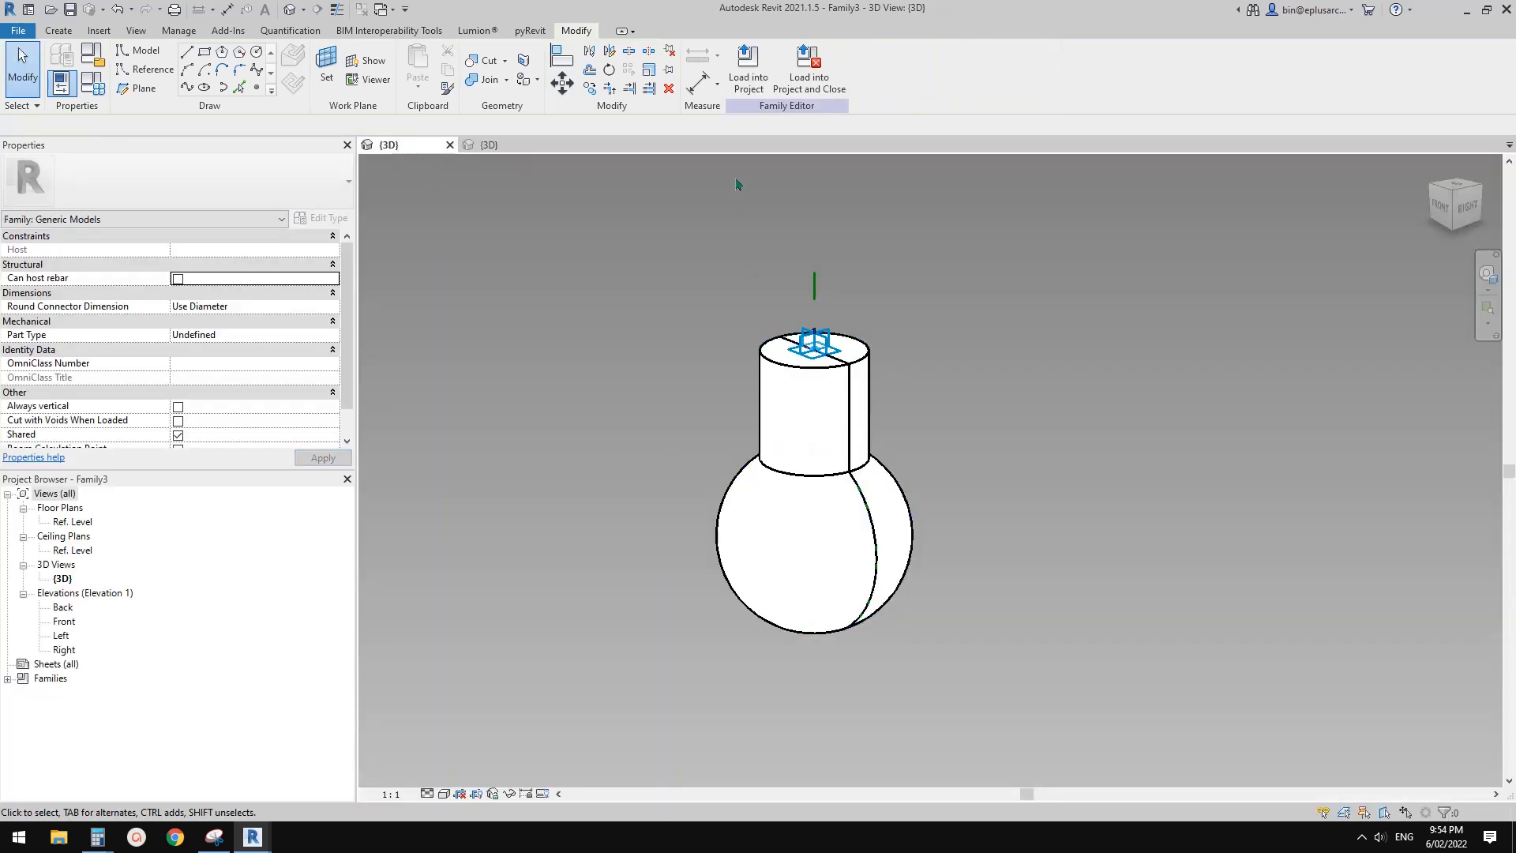
{"action": "left_click", "coordinate": [748, 72]}
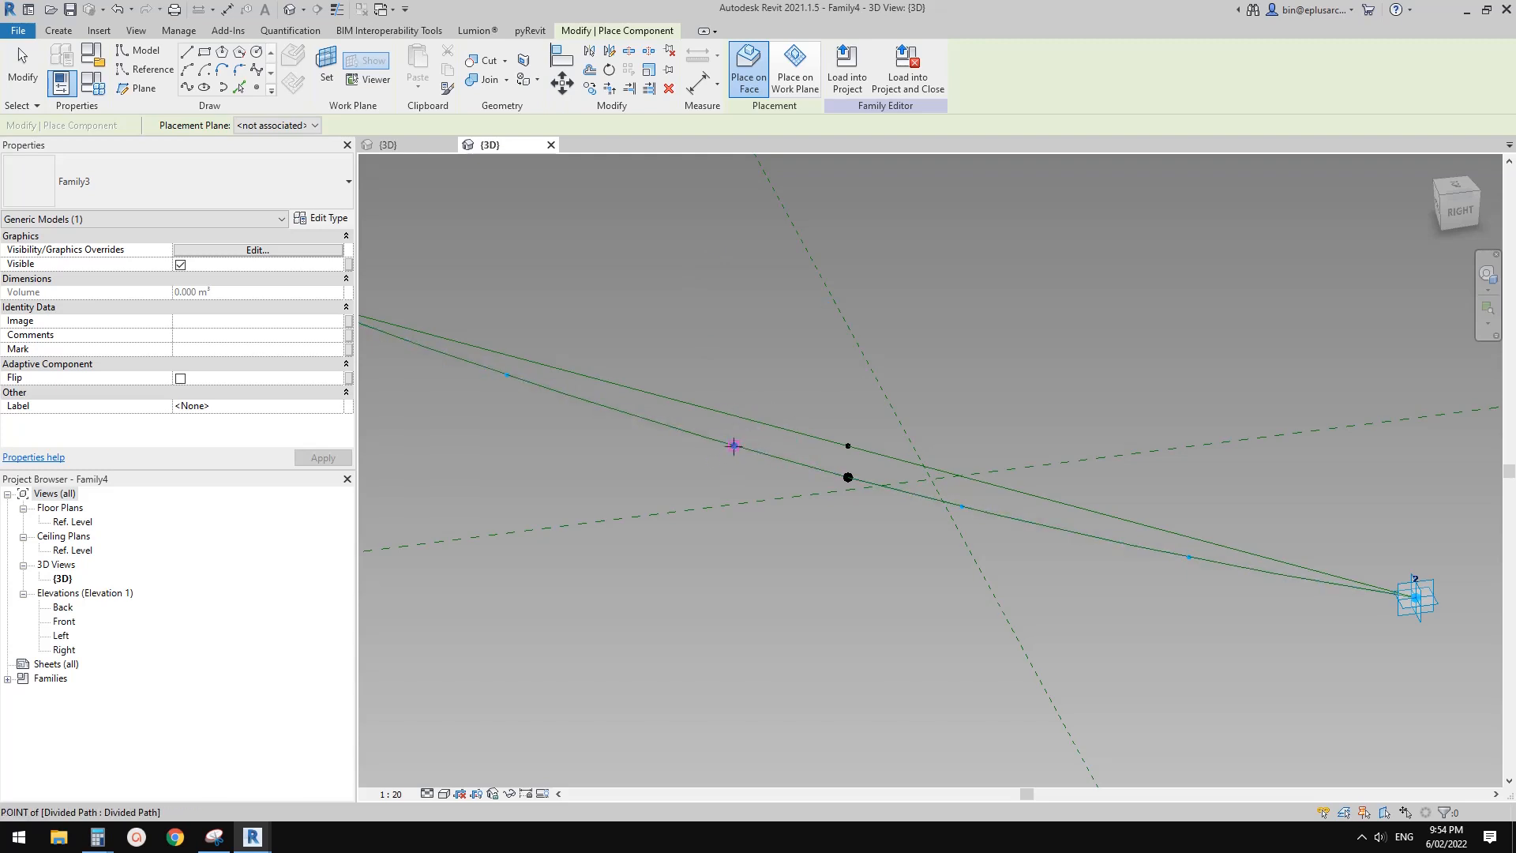
Place the Family3 light bulb on the divided path's second interior node from adaptive point 1
{"action": "left_click", "coordinate": [734, 446]}
{"action": "key", "text": "Escape"}
{"action": "key", "text": "Escape"}
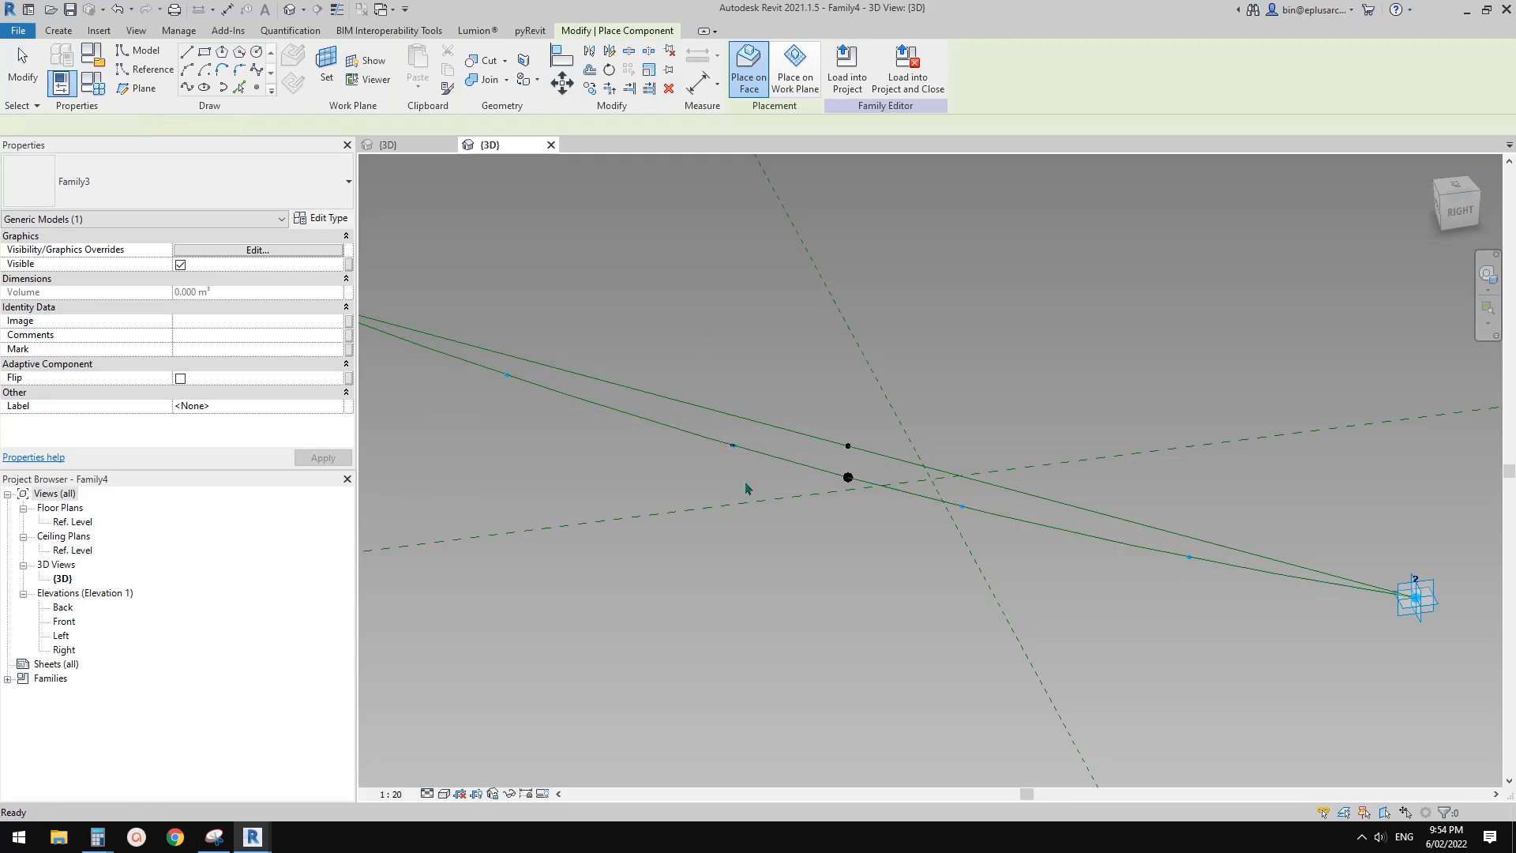
Examine how the placed light bulb is oriented on the sagging string
{"action": "scroll", "coordinate": [728, 466], "scroll_direction": "down", "scroll_amount": 2}
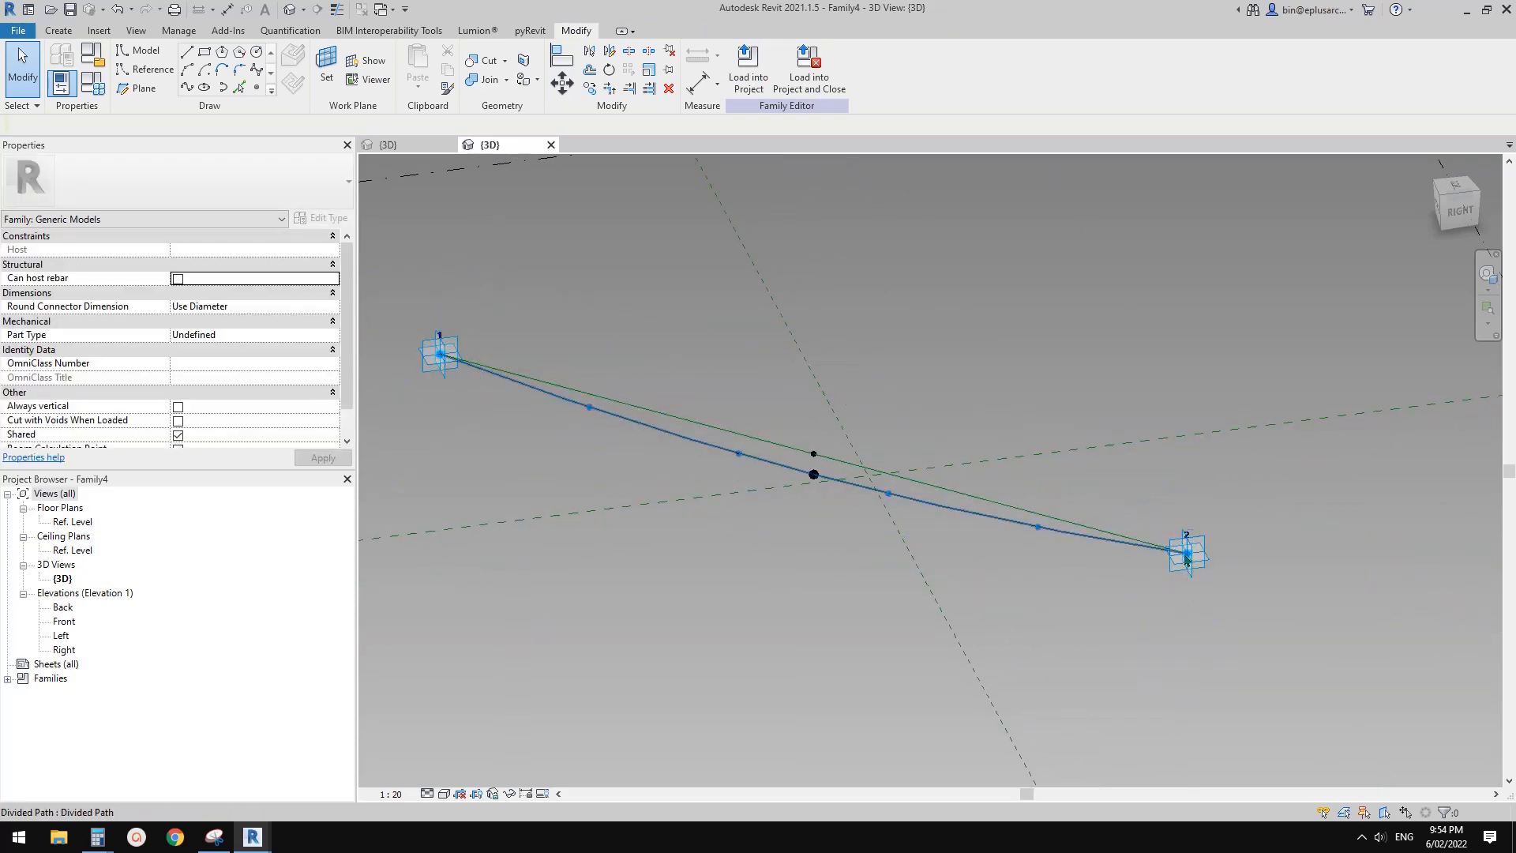
{"action": "middle_click_drag", "start_coordinate": [451, 384], "coordinate": [518, 388]}
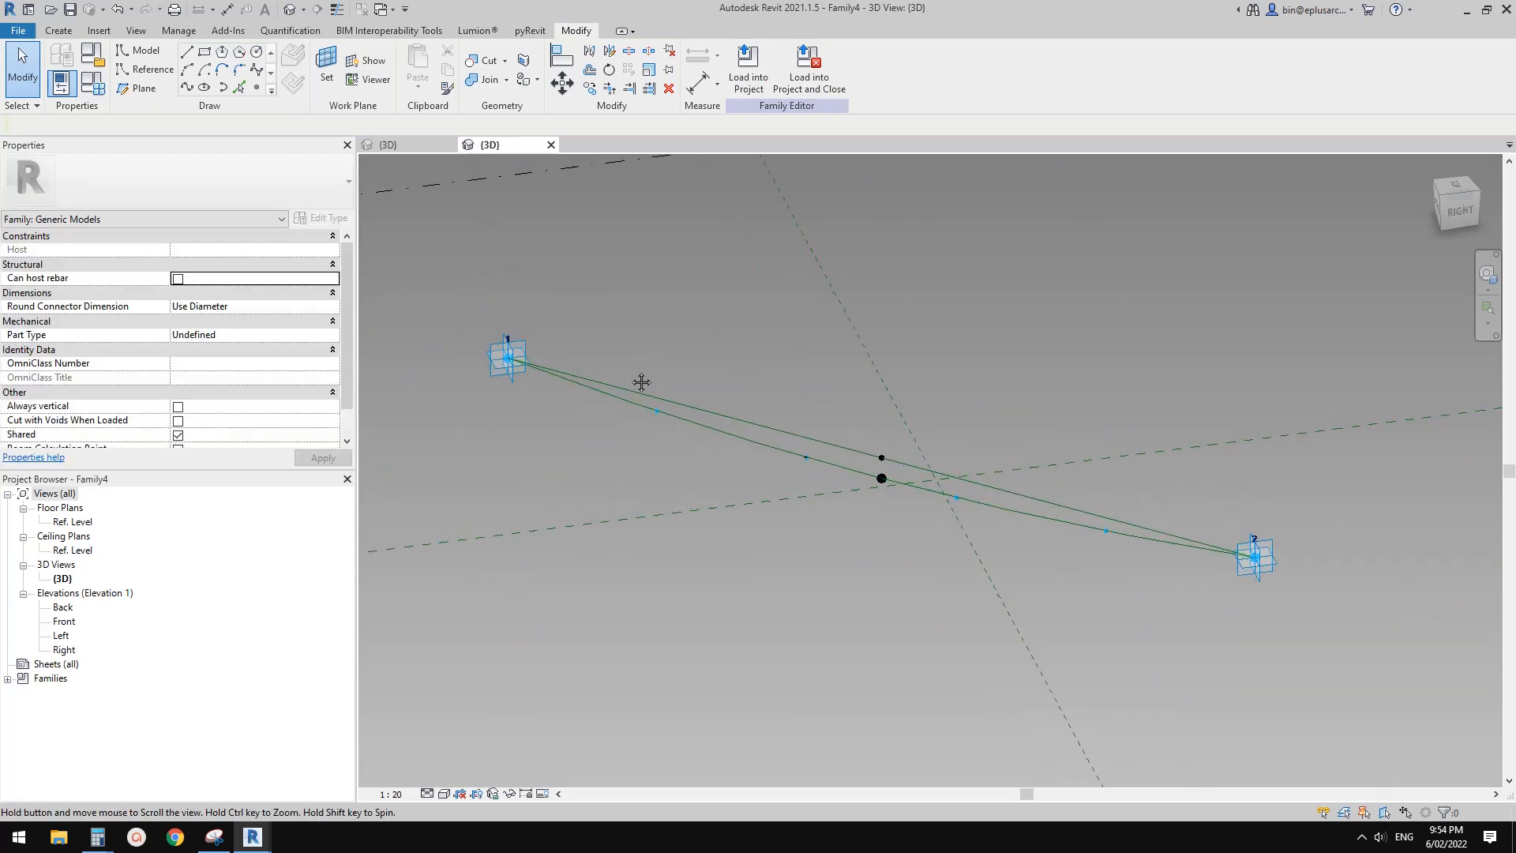
{"action": "scroll", "coordinate": [798, 459], "scroll_direction": "up", "scroll_amount": 4}
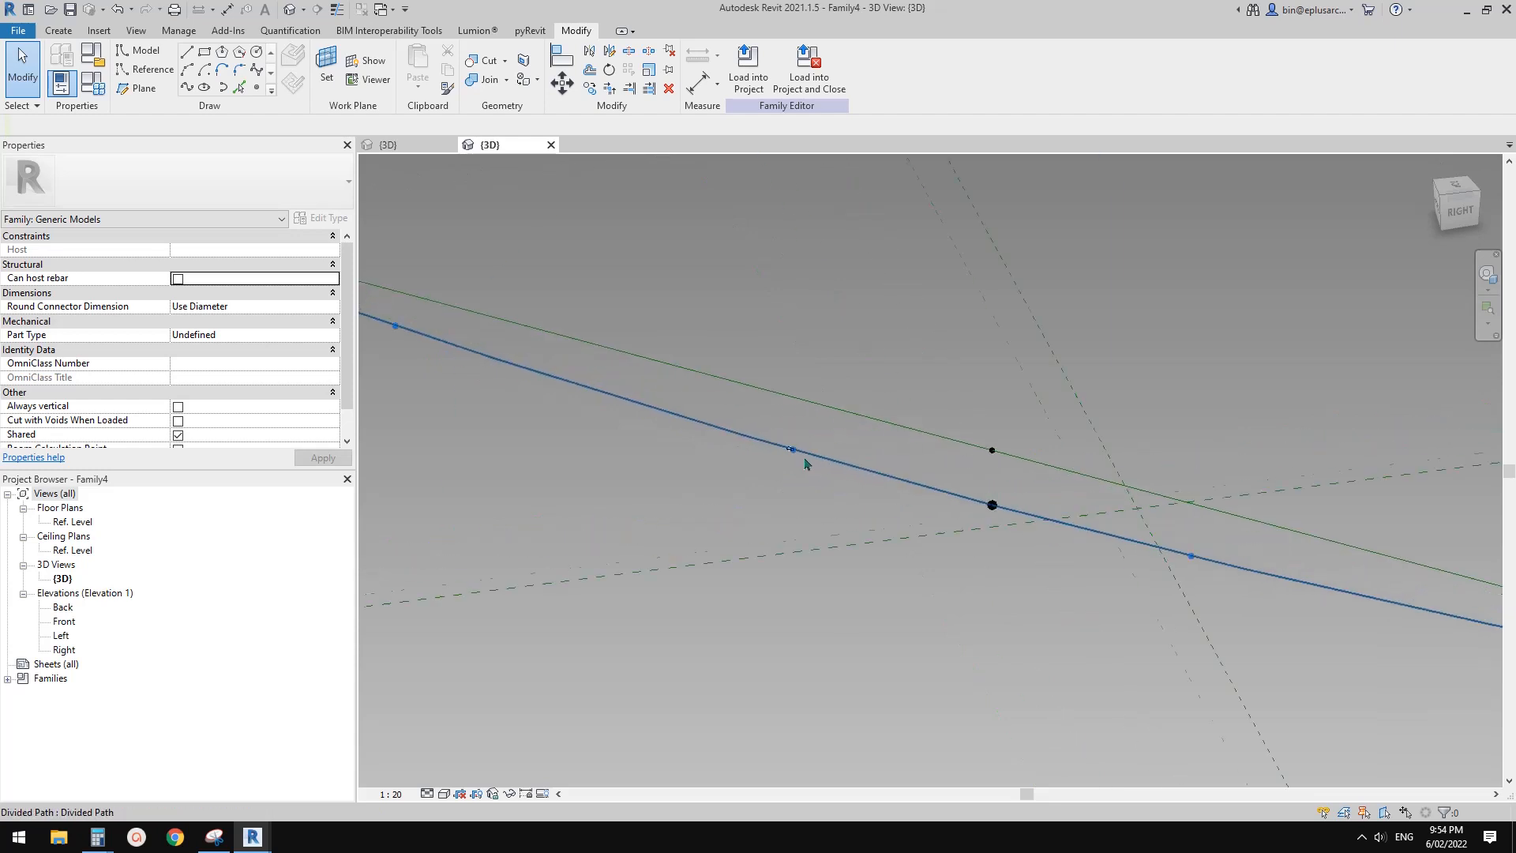
{"action": "scroll", "coordinate": [794, 459], "scroll_direction": "up", "scroll_amount": 2}
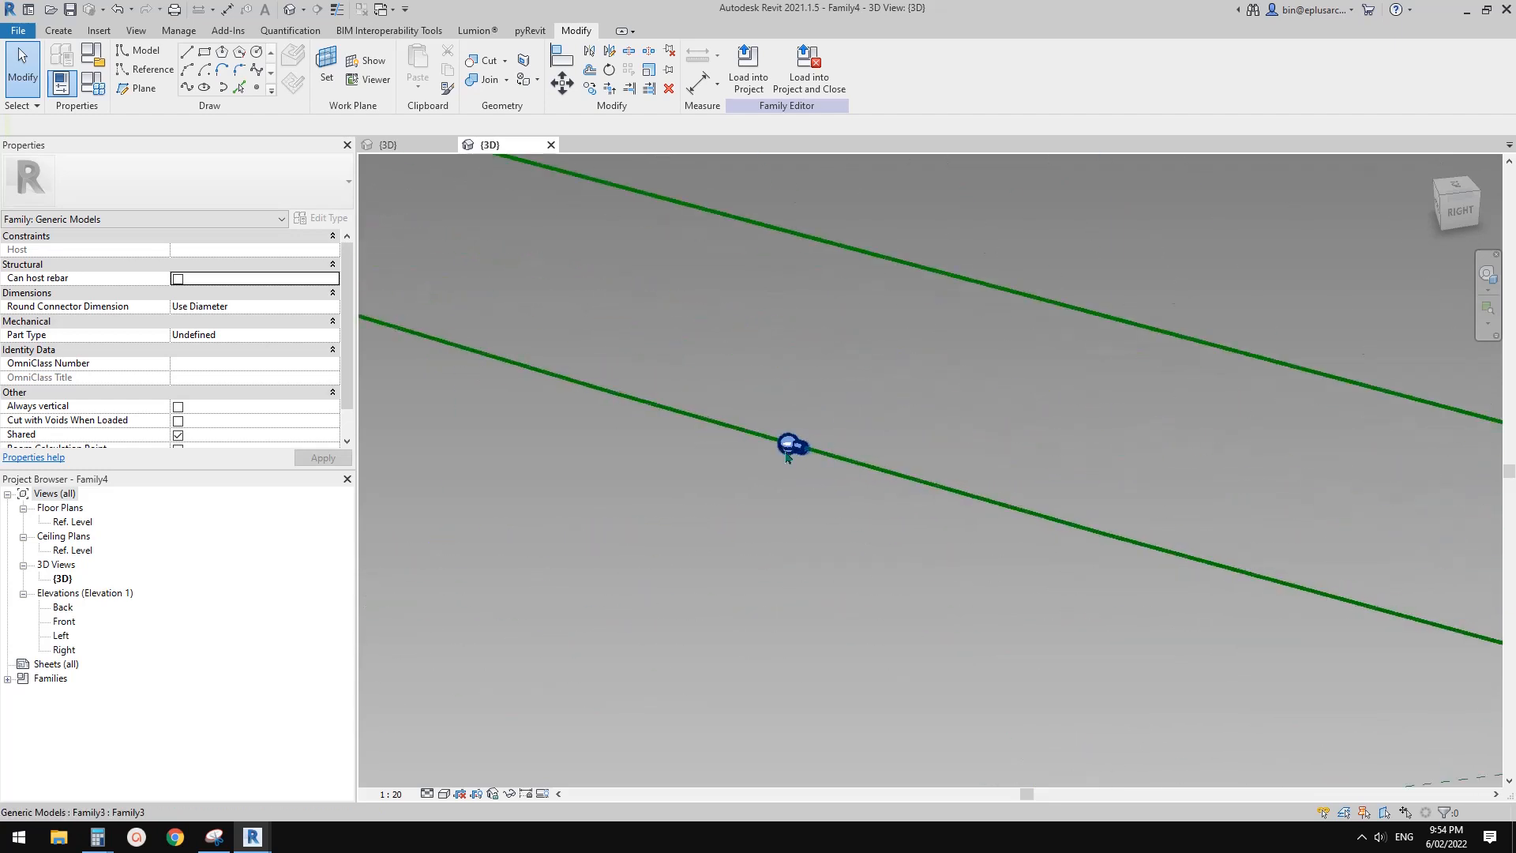
{"action": "scroll", "coordinate": [793, 458], "scroll_direction": "down", "scroll_amount": 2}
{"action": "scroll", "coordinate": [794, 459], "scroll_direction": "up", "scroll_amount": 3}
{"action": "scroll", "coordinate": [793, 458], "scroll_direction": "down", "scroll_amount": 5}
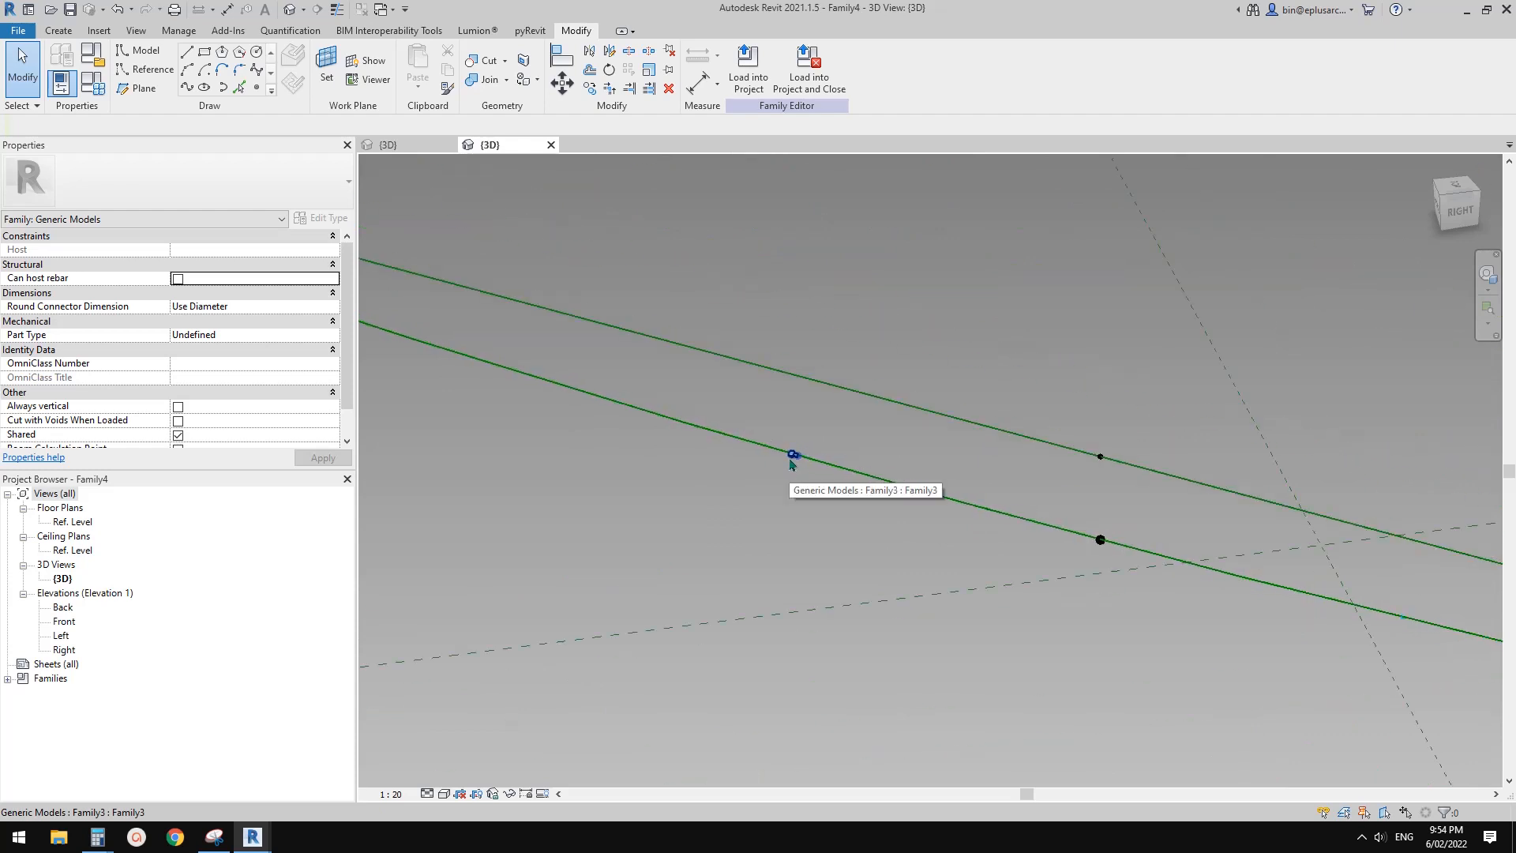
{"action": "scroll", "coordinate": [803, 464], "scroll_direction": "down", "scroll_amount": 3}
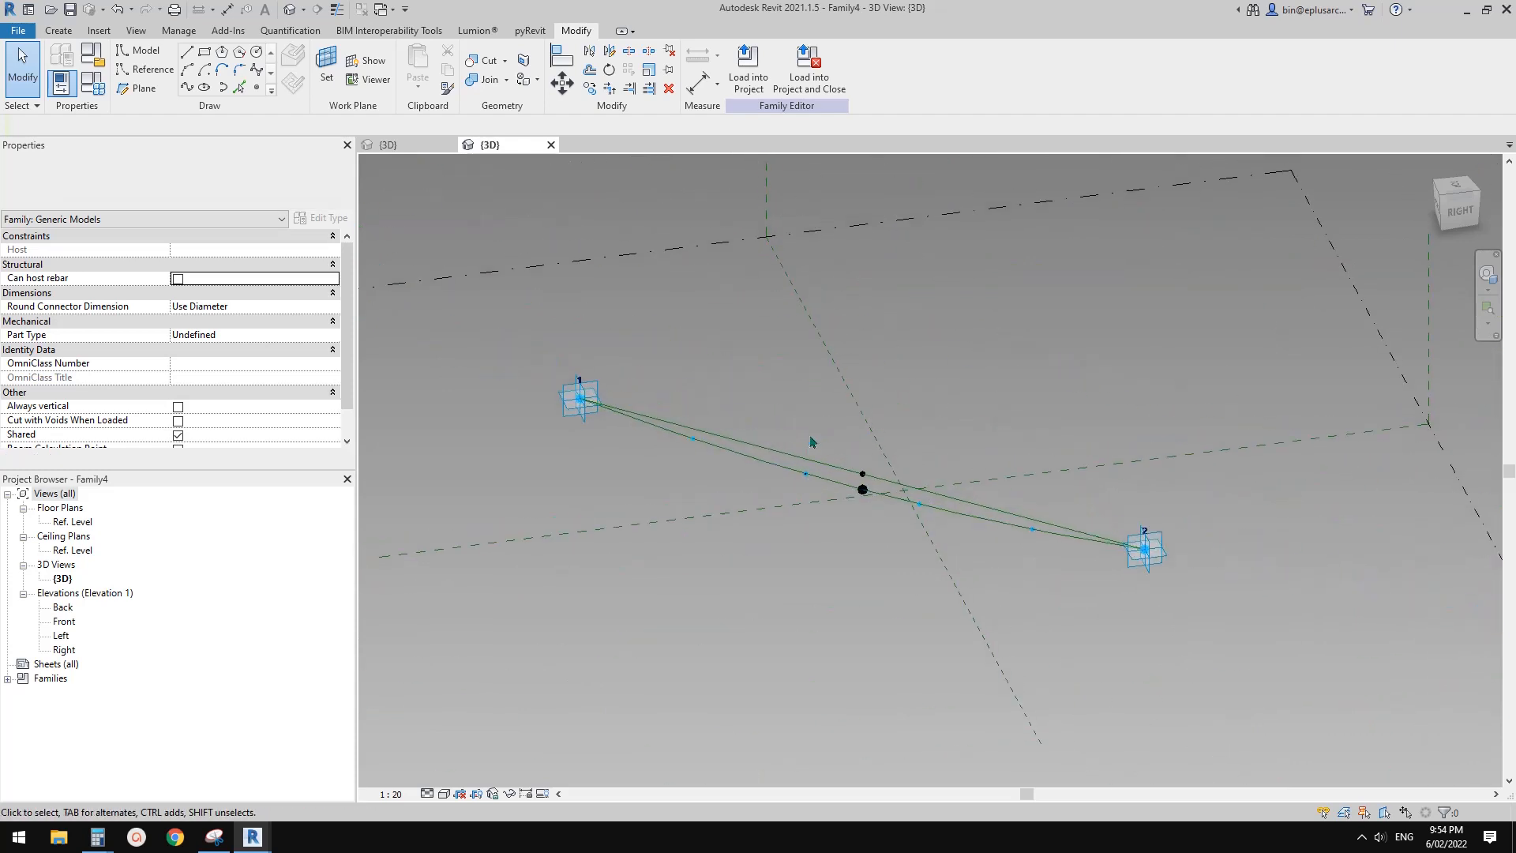
Move adaptive point 2 close to adaptive point 1 to shorten the string, and check the effect on the nodes and the bulb
{"action": "left_click_drag", "start_coordinate": [1151, 564], "coordinate": [656, 421]}
{"action": "scroll", "coordinate": [613, 409], "scroll_direction": "up", "scroll_amount": 8}
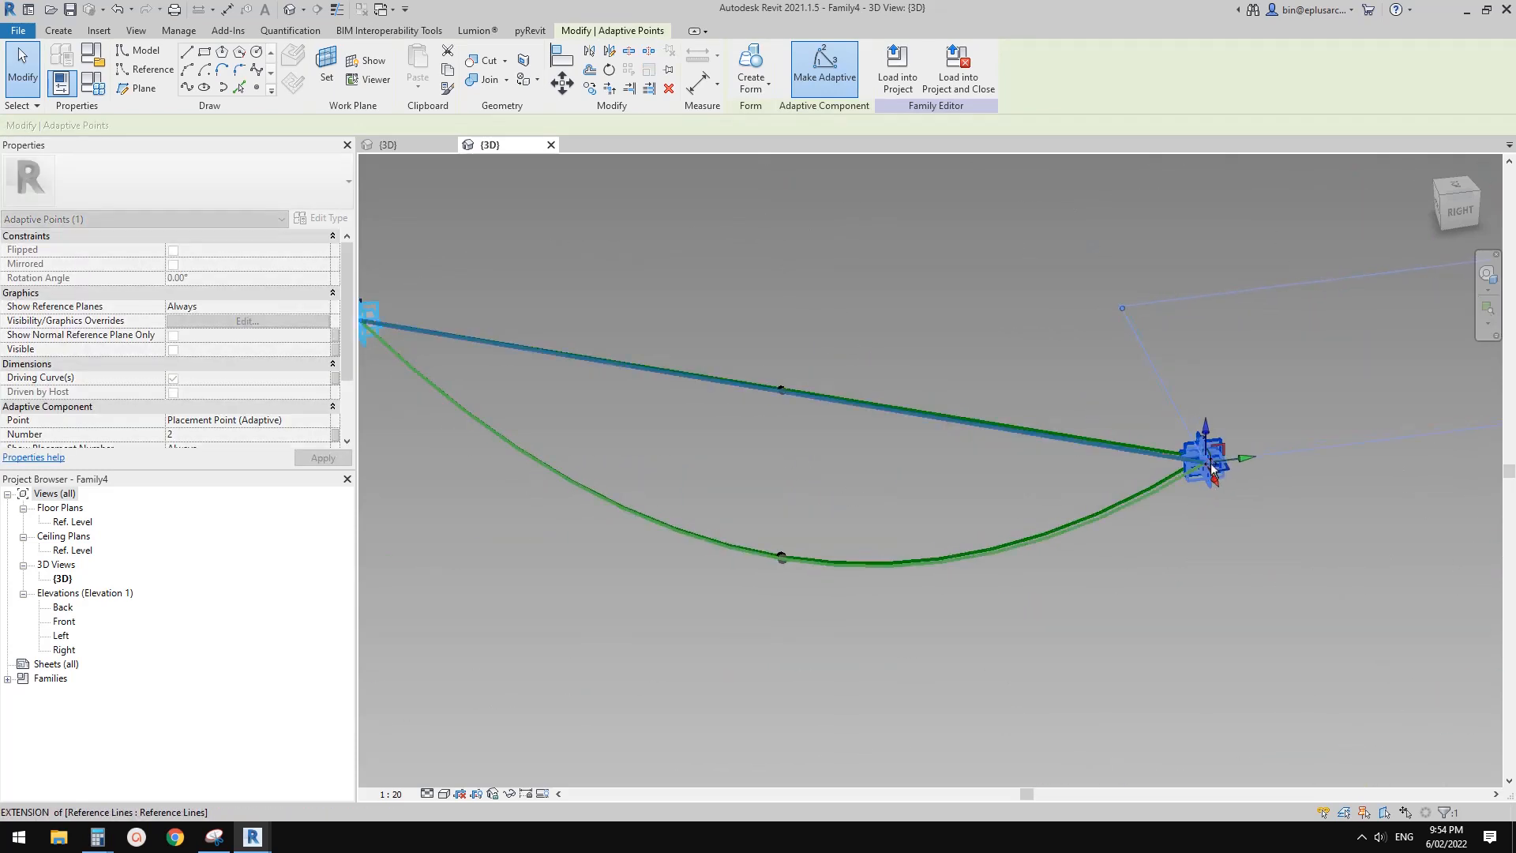
{"action": "scroll", "coordinate": [792, 481], "scroll_direction": "up", "scroll_amount": 3}
{"action": "left_click", "coordinate": [843, 573]}
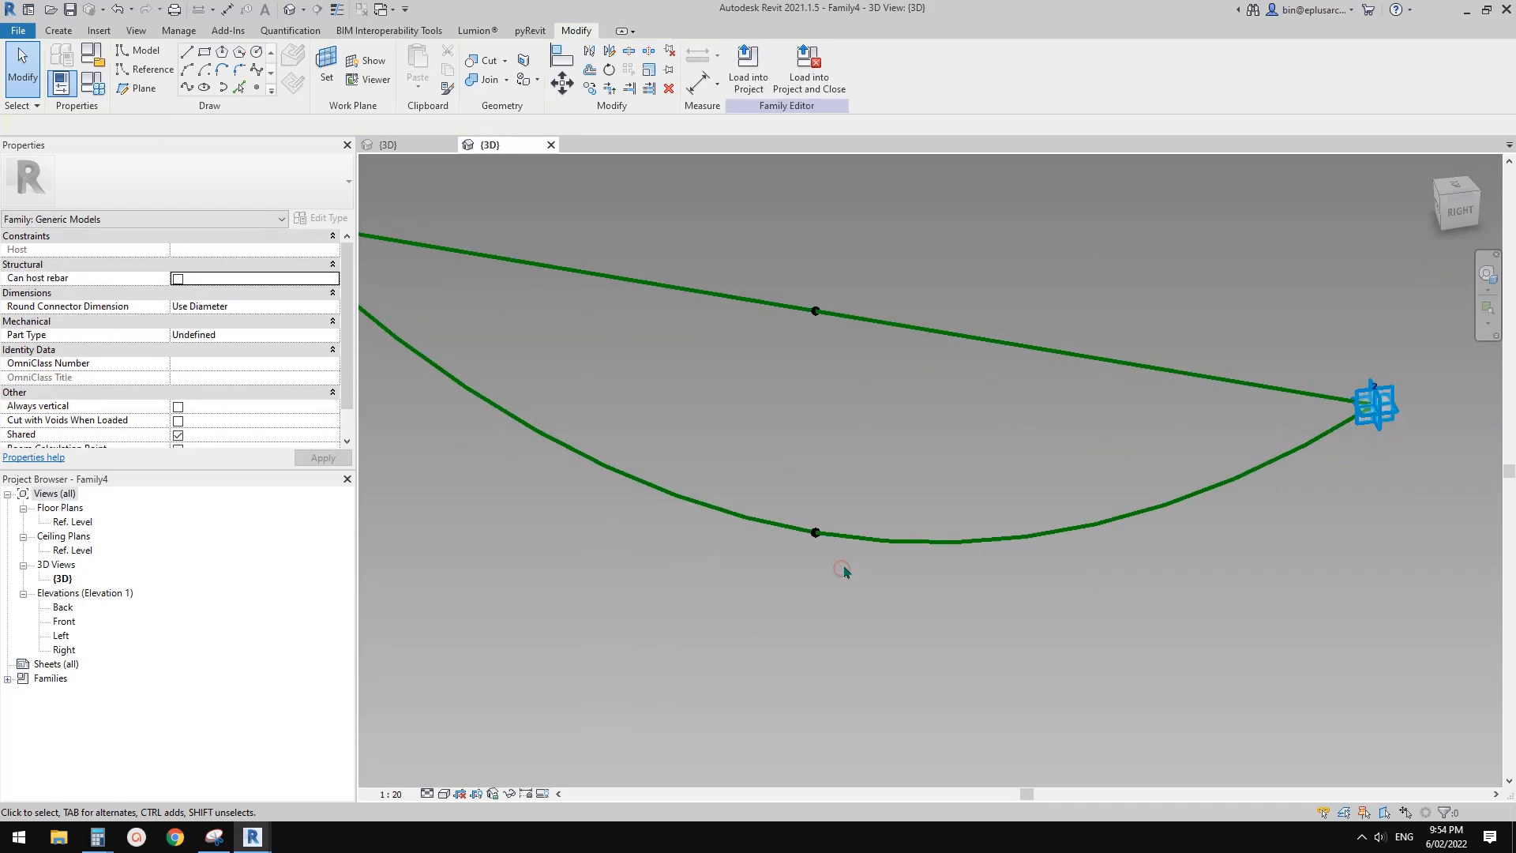
{"action": "scroll", "coordinate": [850, 567], "scroll_direction": "down", "scroll_amount": 10}
{"action": "middle_click_drag", "start_coordinate": [974, 560], "coordinate": [890, 514]}
{"action": "scroll", "coordinate": [792, 478], "scroll_direction": "up", "scroll_amount": 4}
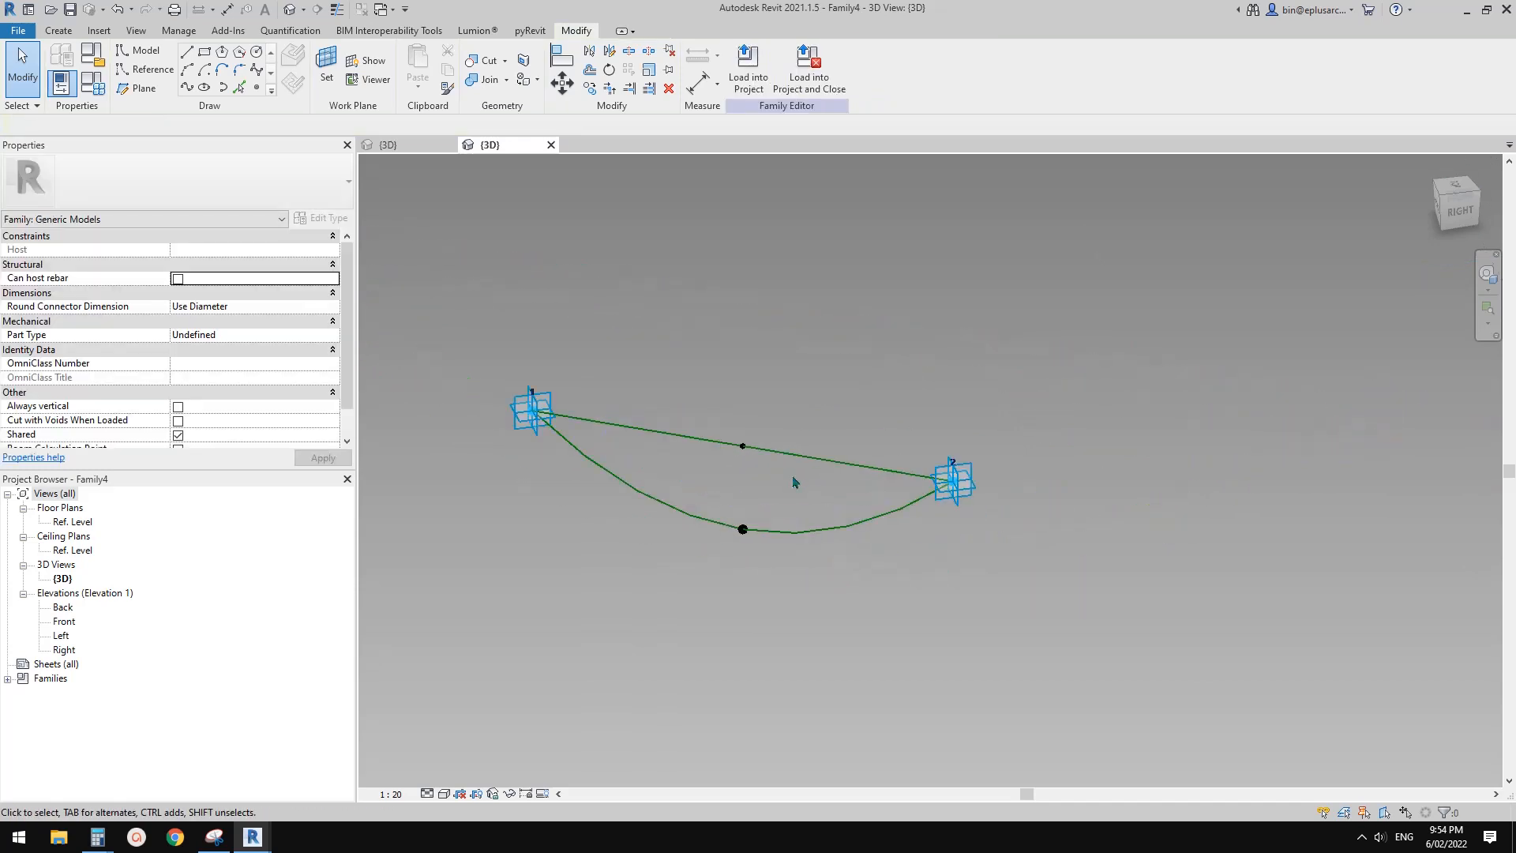
{"action": "middle_click_drag", "start_coordinate": [777, 499], "coordinate": [815, 505]}
{"action": "scroll", "coordinate": [815, 509], "scroll_direction": "down", "scroll_amount": 5}
{"action": "middle_click_drag", "start_coordinate": [886, 540], "coordinate": [784, 496]}
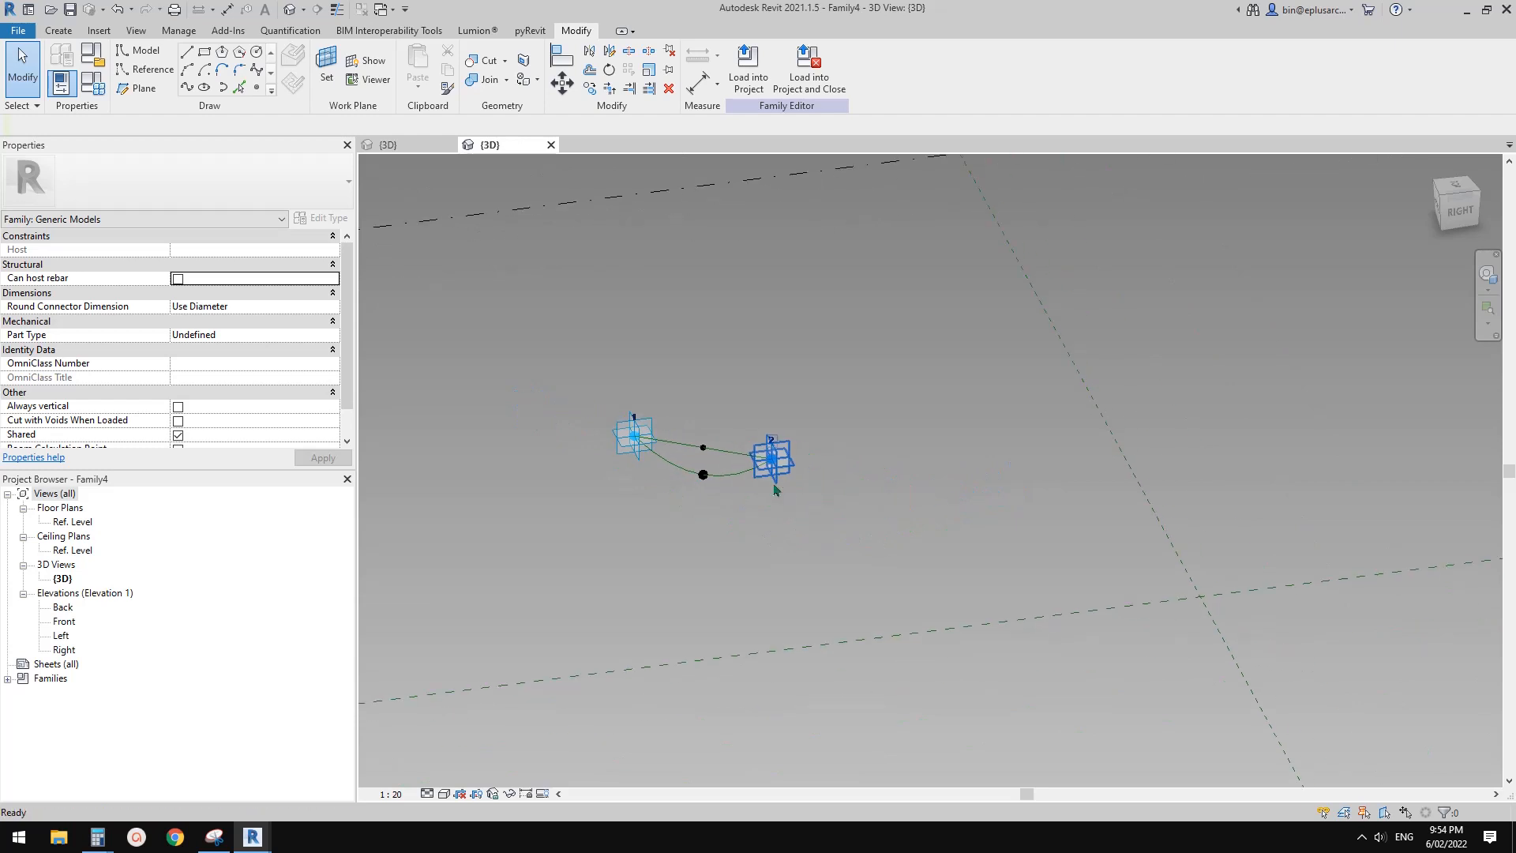
Stretch the string again by moving adaptive point 2 away from point 1, about 1000 mm beyond the crossing reference plane
{"action": "scroll", "coordinate": [784, 494], "scroll_direction": "up", "scroll_amount": 2}
{"action": "scroll", "coordinate": [790, 487], "scroll_direction": "up", "scroll_amount": 2}
{"action": "left_click", "coordinate": [781, 434]}
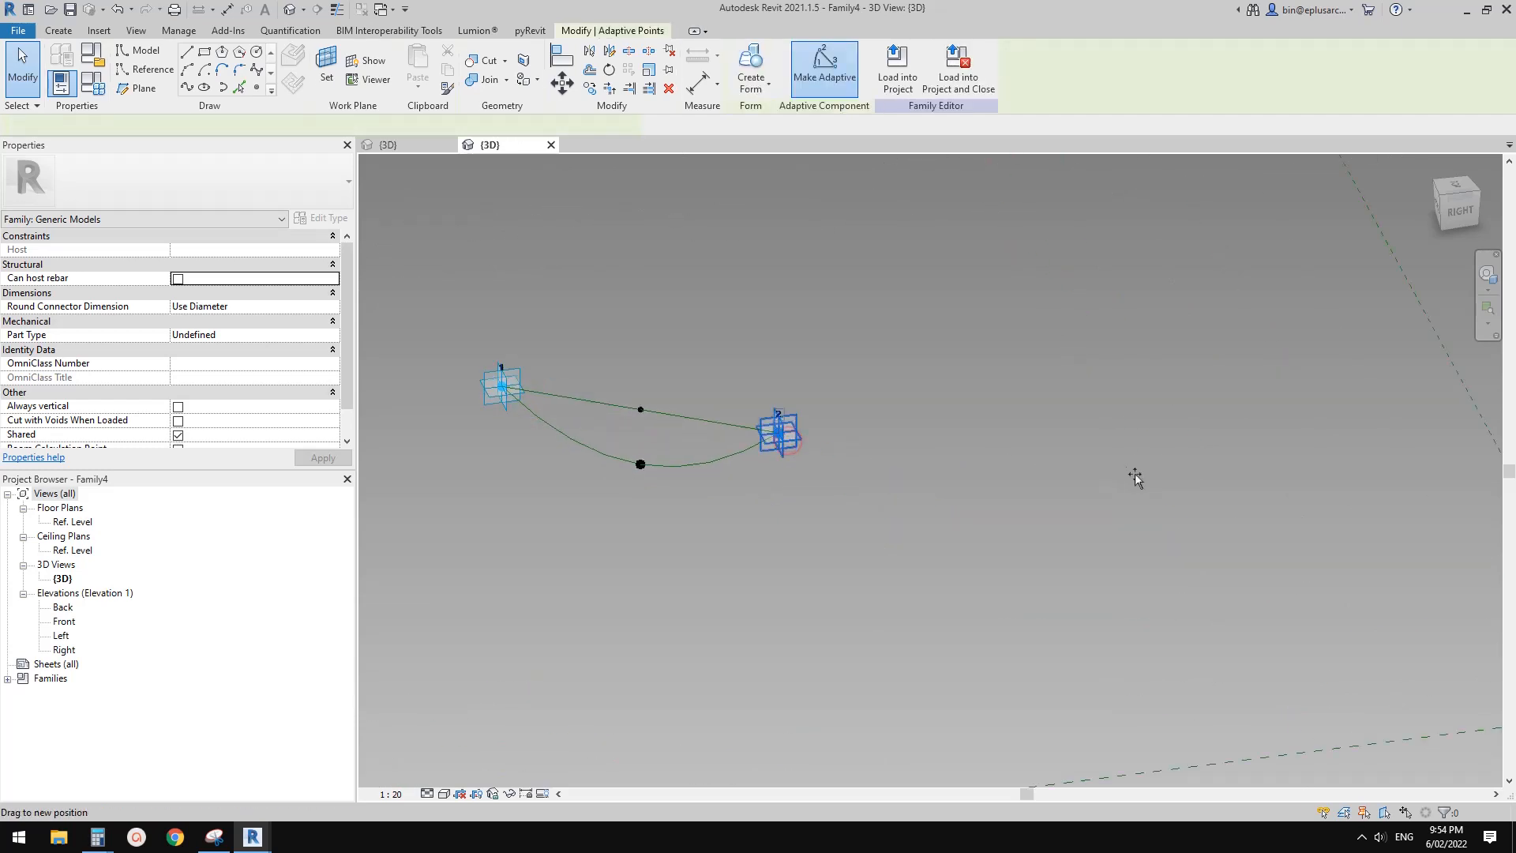
{"action": "left_click_drag", "start_coordinate": [1135, 478], "coordinate": [1227, 488]}
{"action": "scroll", "coordinate": [1075, 538], "scroll_direction": "down", "scroll_amount": 2}
{"action": "middle_click_drag", "start_coordinate": [1075, 538], "coordinate": [978, 501]}
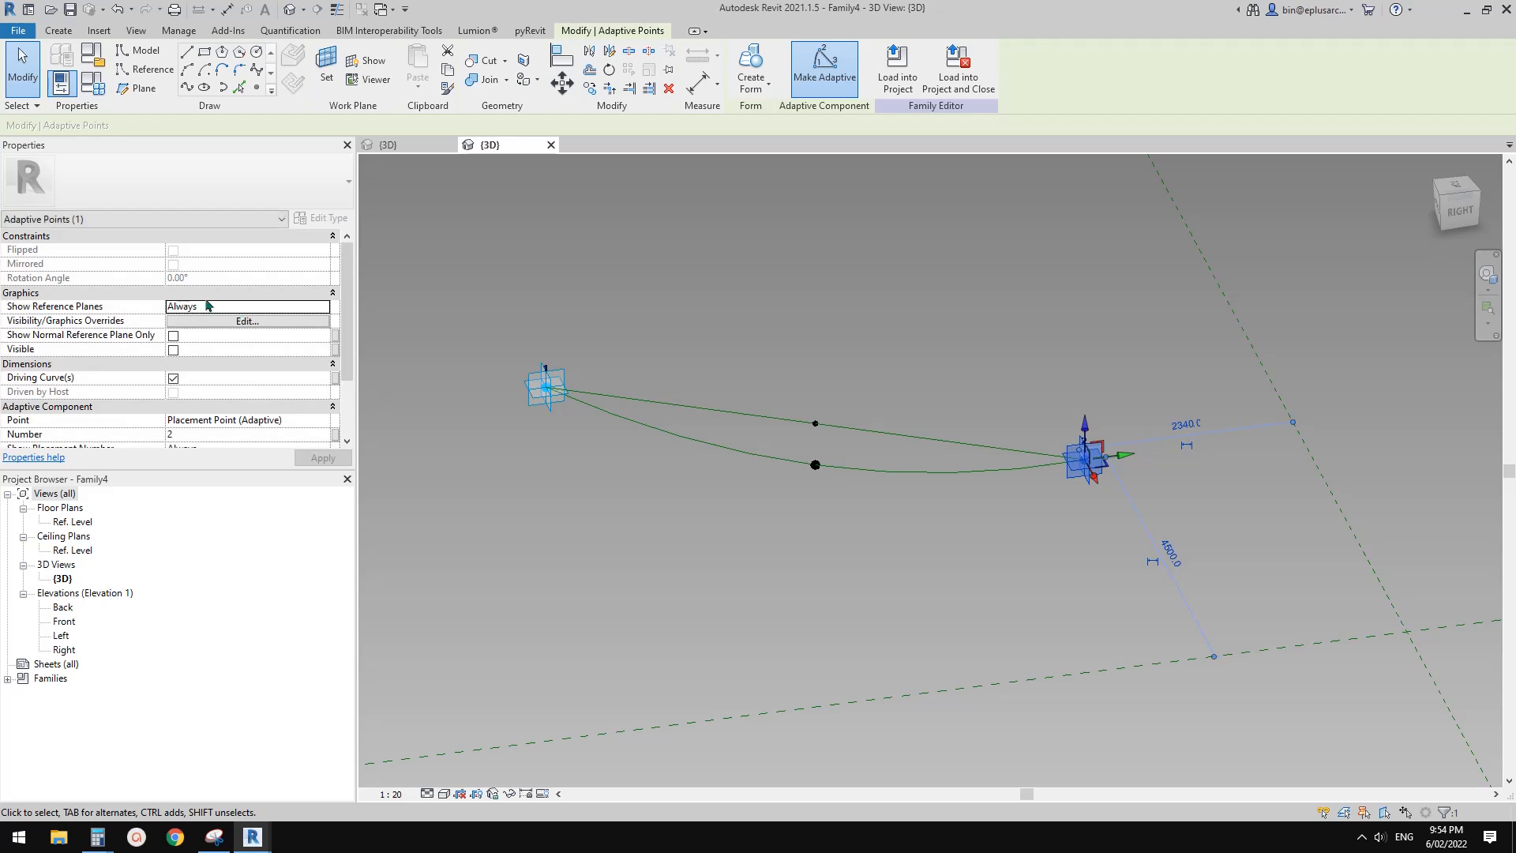
{"action": "scroll", "coordinate": [781, 381], "scroll_direction": "down", "scroll_amount": 1}
{"action": "left_click", "coordinate": [782, 379]}
{"action": "left_click_drag", "start_coordinate": [1051, 456], "coordinate": [1326, 487]}
{"action": "scroll", "coordinate": [869, 493], "scroll_direction": "up", "scroll_amount": 3}
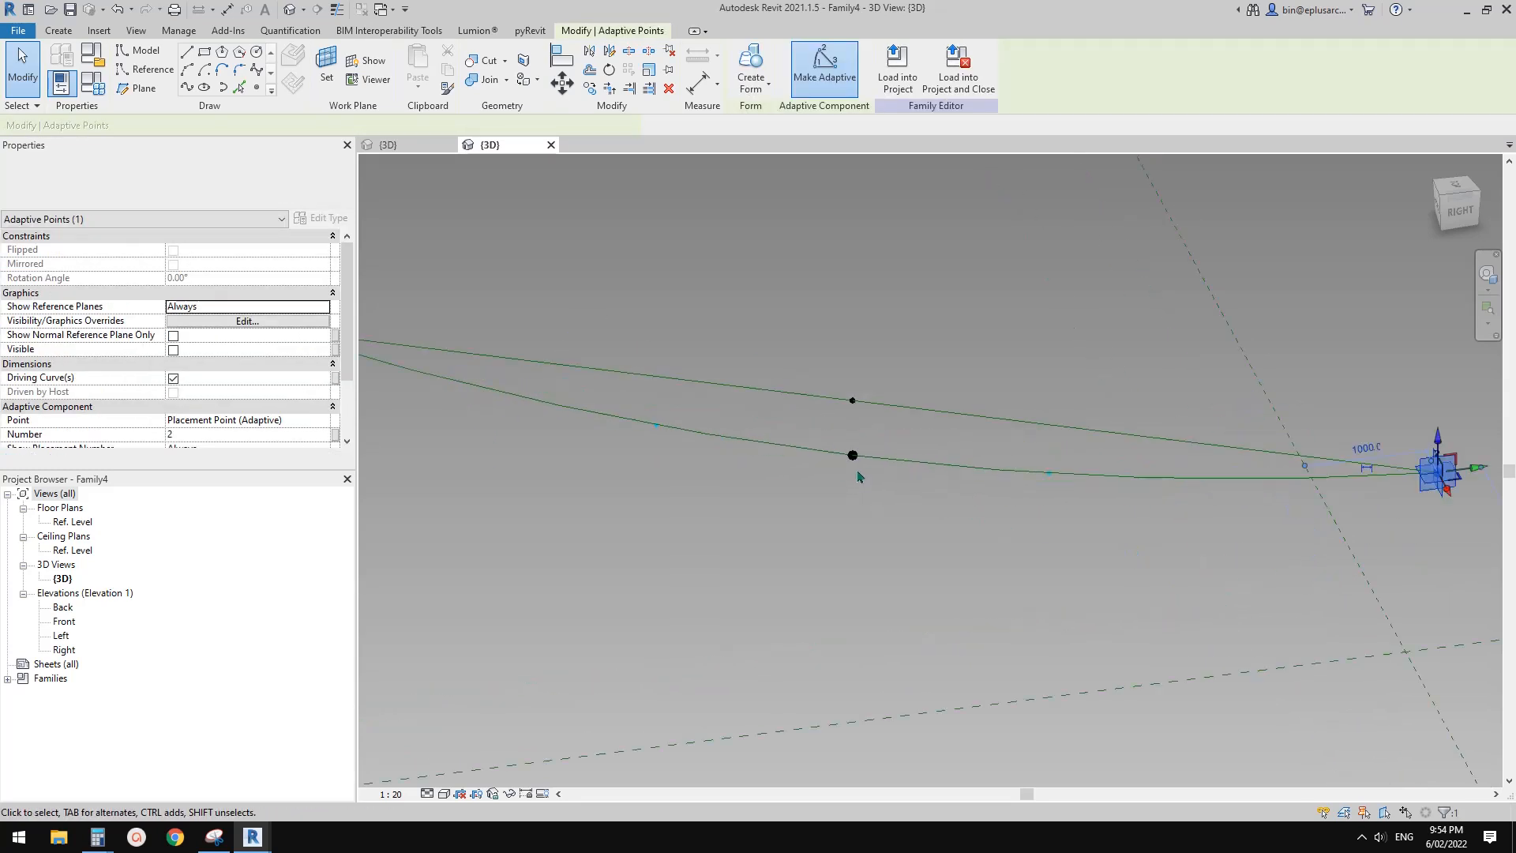
{"action": "scroll", "coordinate": [858, 474], "scroll_direction": "up", "scroll_amount": 1}
{"action": "middle_click_drag", "start_coordinate": [1041, 525], "coordinate": [1127, 541]}
{"action": "middle_click_drag", "start_coordinate": [743, 450], "coordinate": [702, 443]}
{"action": "key", "text": "Escape"}
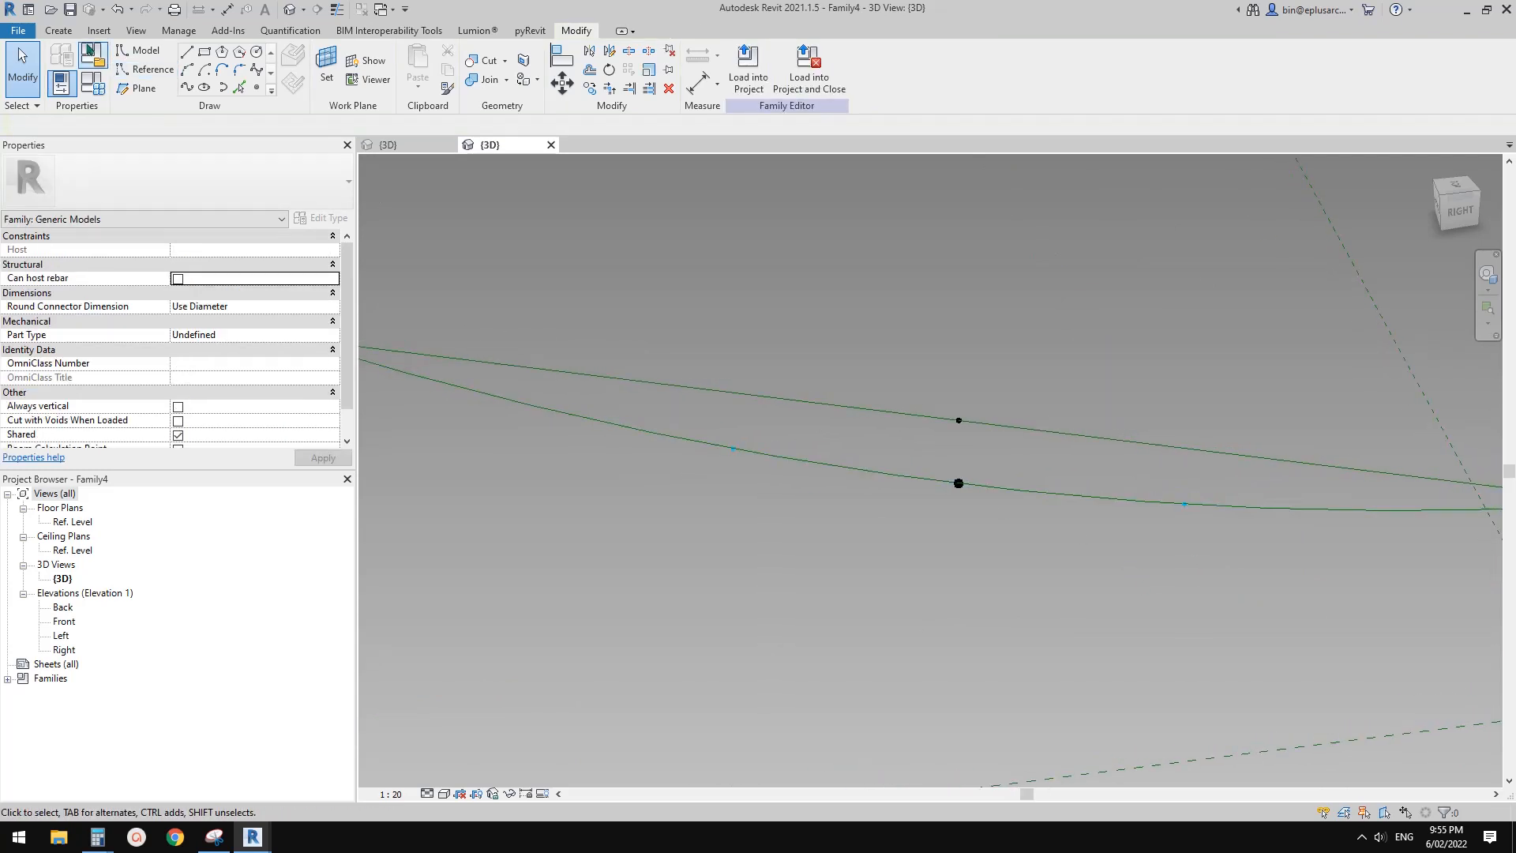
Place the Family3 light bulb component on the first interior node from adaptive point 1 and check its orientation
{"action": "left_click", "coordinate": [56, 32]}
{"action": "left_click", "coordinate": [427, 70]}
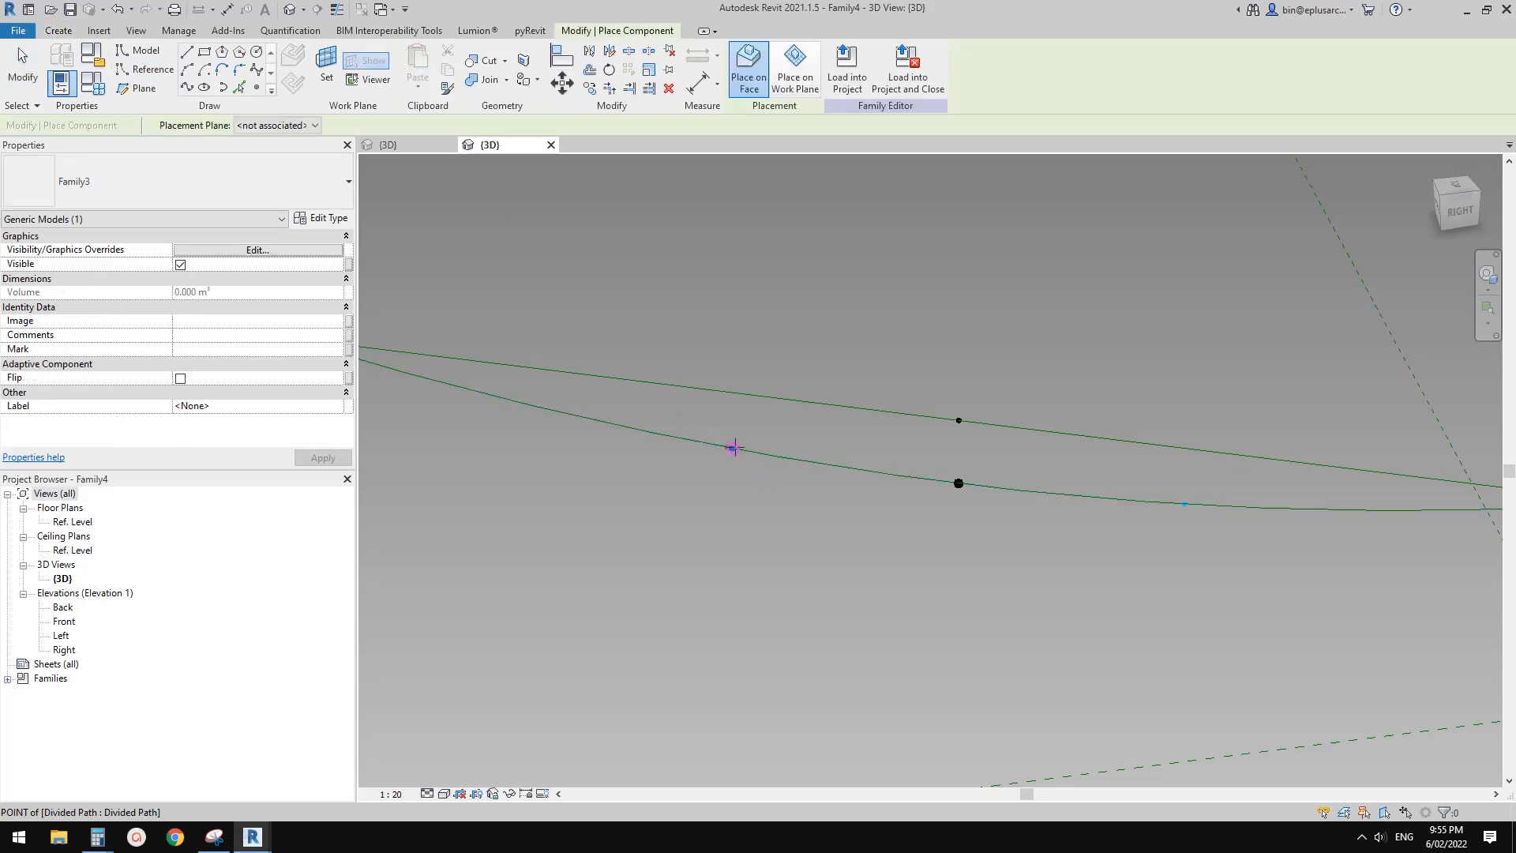
{"action": "key", "text": "Escape"}
{"action": "key", "text": "Escape"}
{"action": "scroll", "coordinate": [731, 446], "scroll_direction": "up", "scroll_amount": 5}
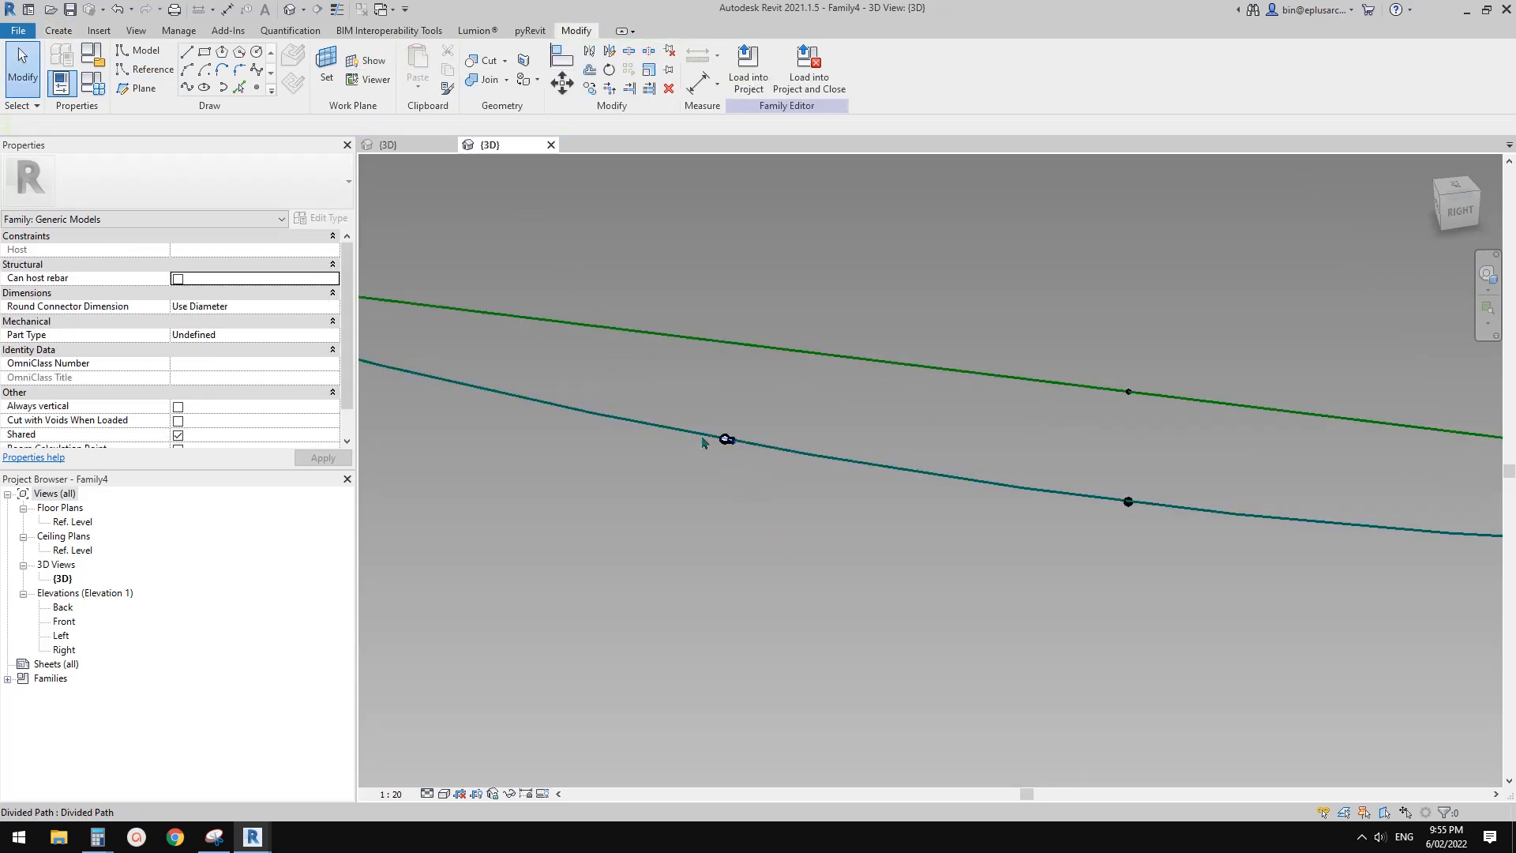
{"action": "scroll", "coordinate": [735, 450], "scroll_direction": "up", "scroll_amount": 2}
{"action": "left_click", "coordinate": [776, 456]}
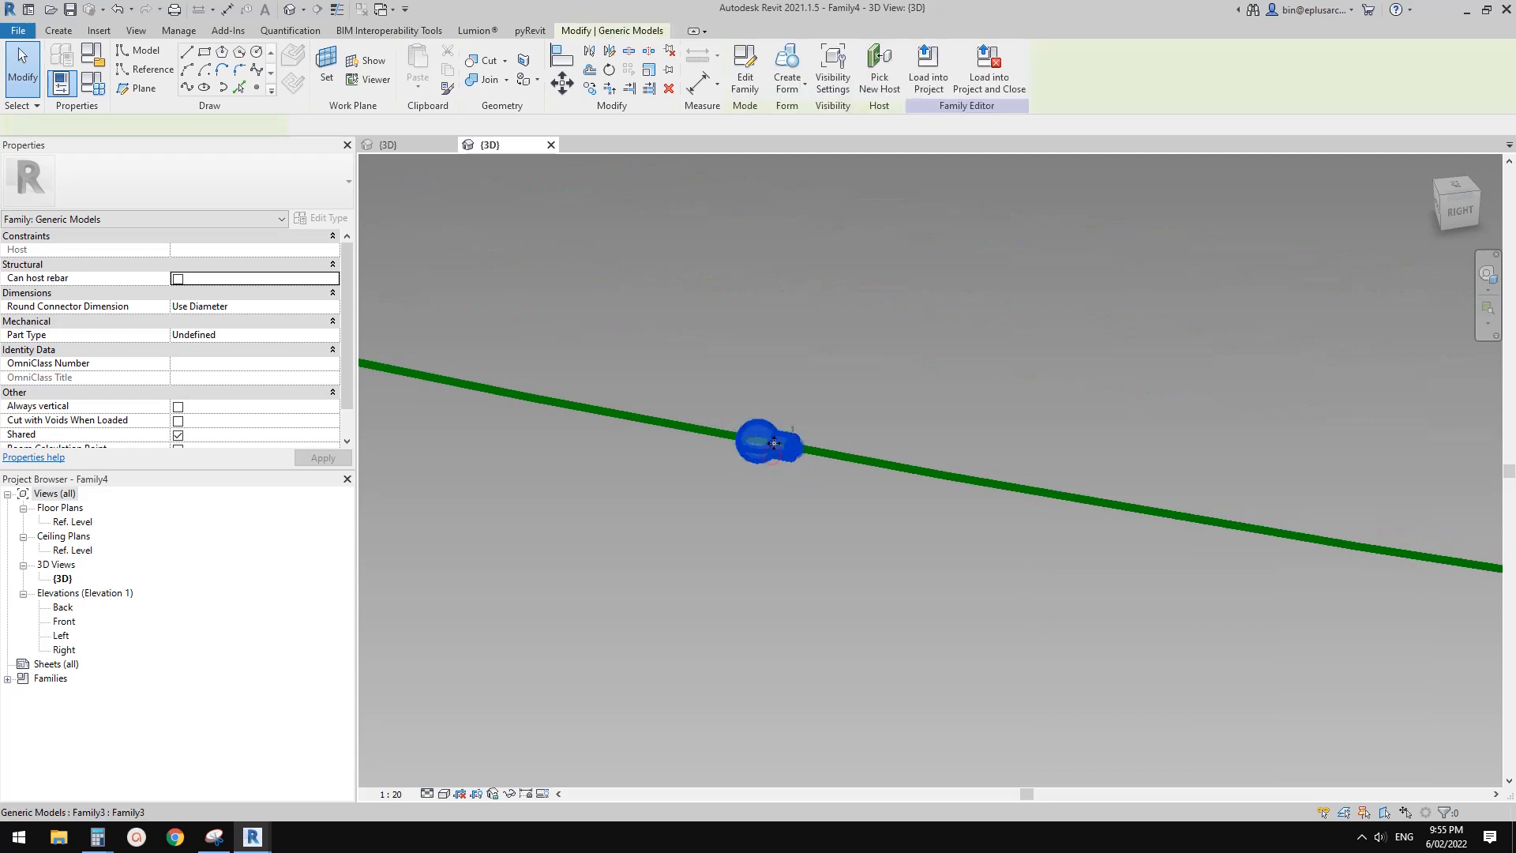
{"action": "scroll", "coordinate": [776, 456], "scroll_direction": "down", "scroll_amount": 1}
{"action": "middle_click_drag", "start_coordinate": [761, 521], "coordinate": [788, 515]}
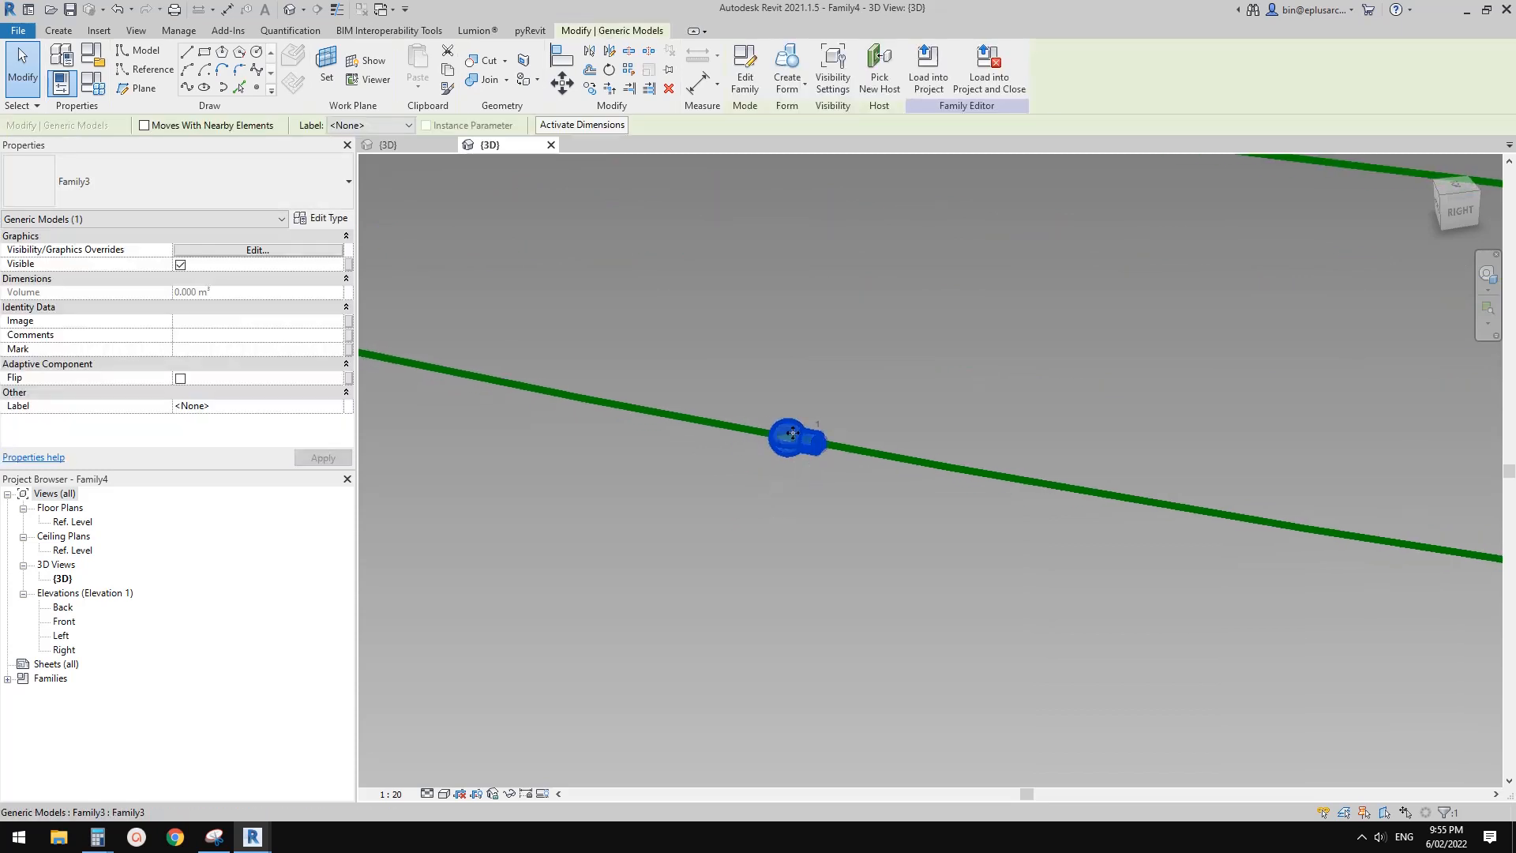
In the light bulb family, set the adaptive point's Orients to property to Global (xyz)
{"action": "left_click", "coordinate": [410, 147]}
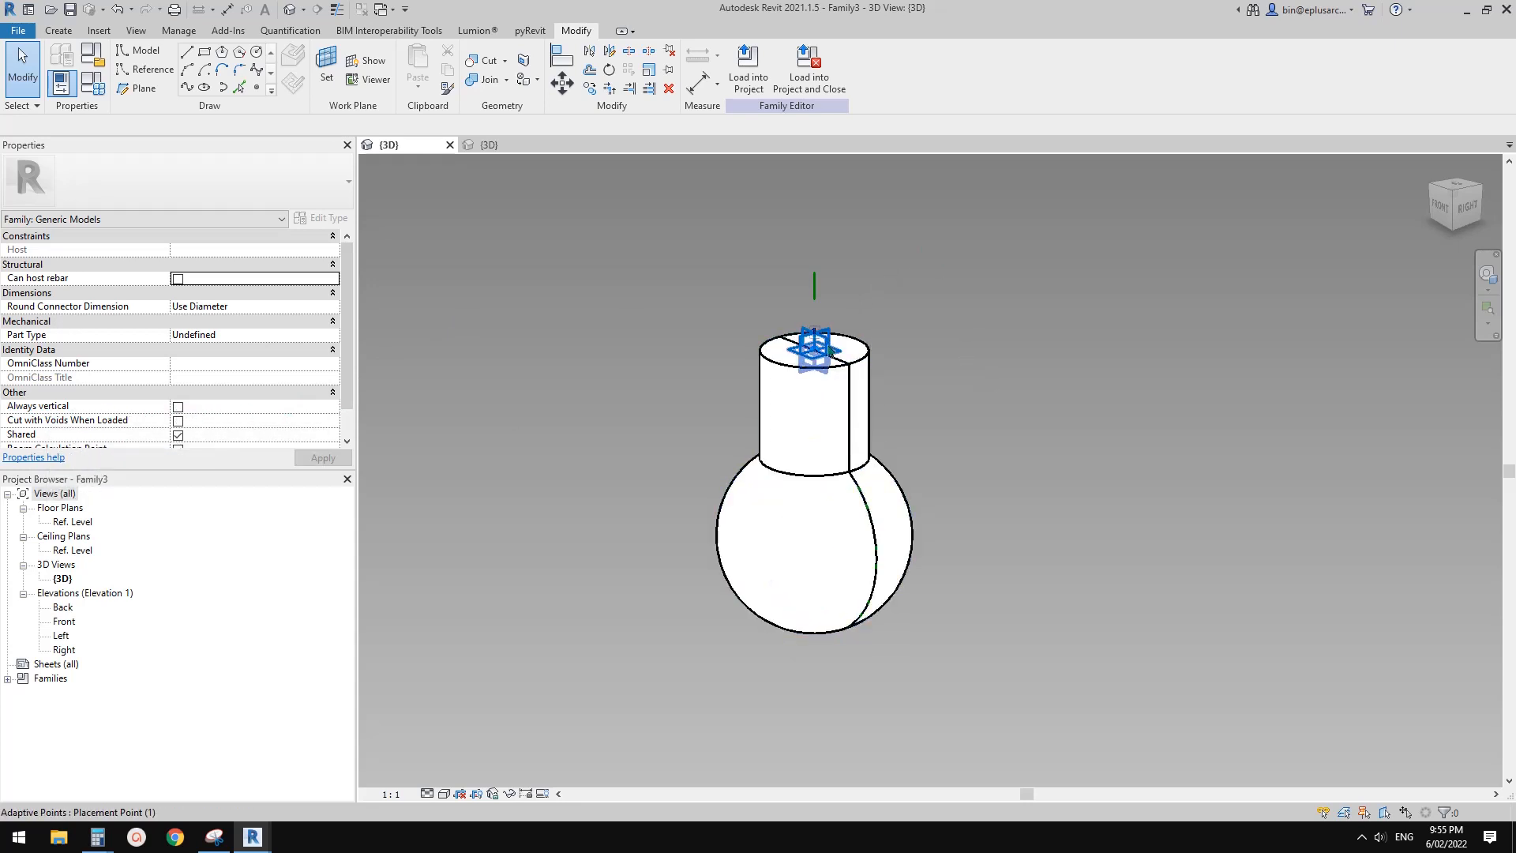
{"action": "left_click", "coordinate": [814, 350]}
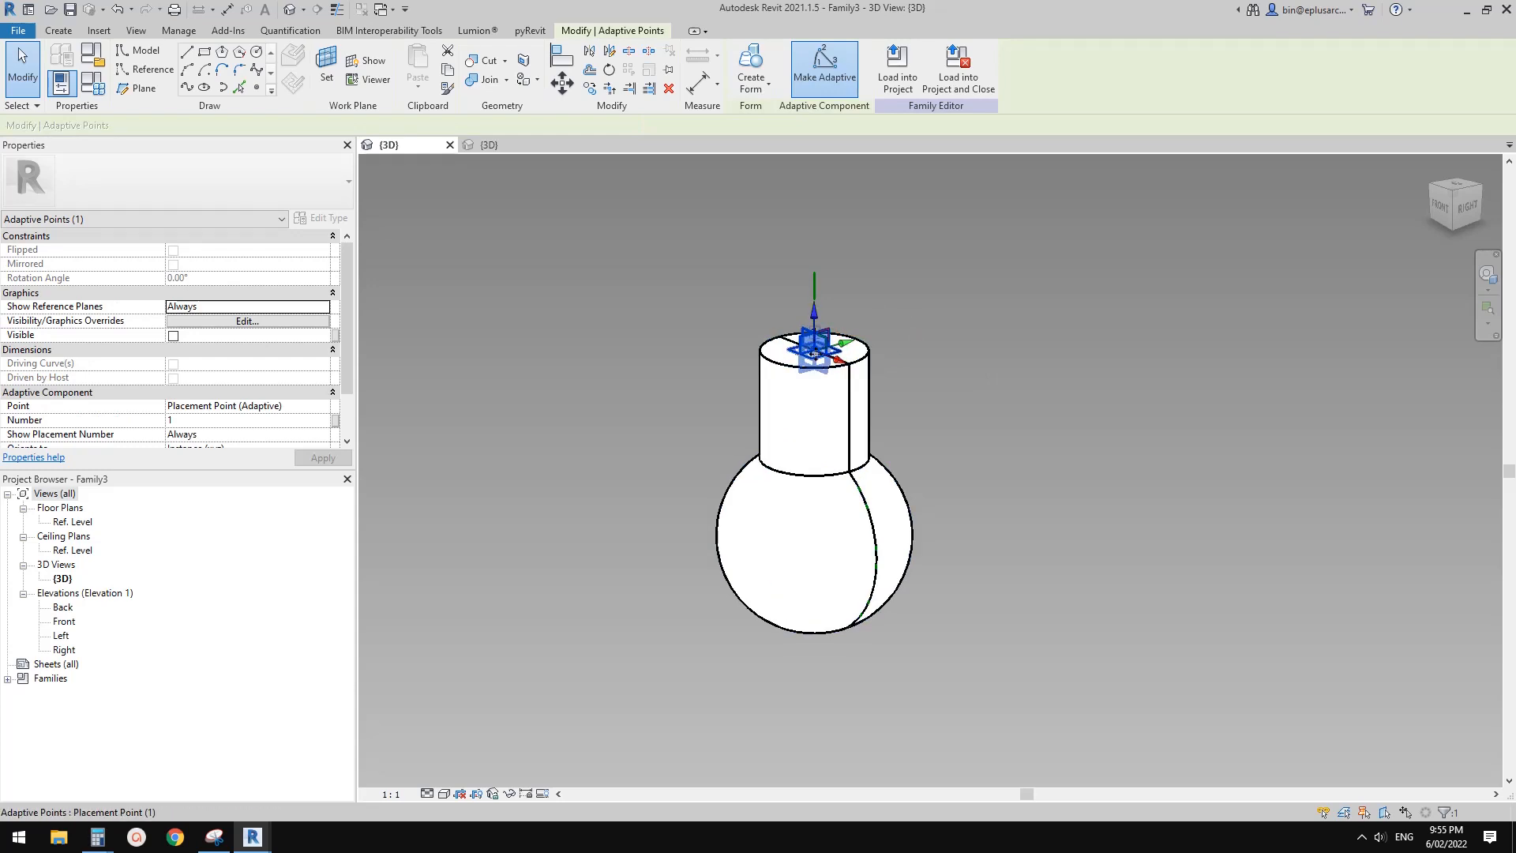
{"action": "scroll", "coordinate": [332, 403], "scroll_direction": "down", "scroll_amount": 3}
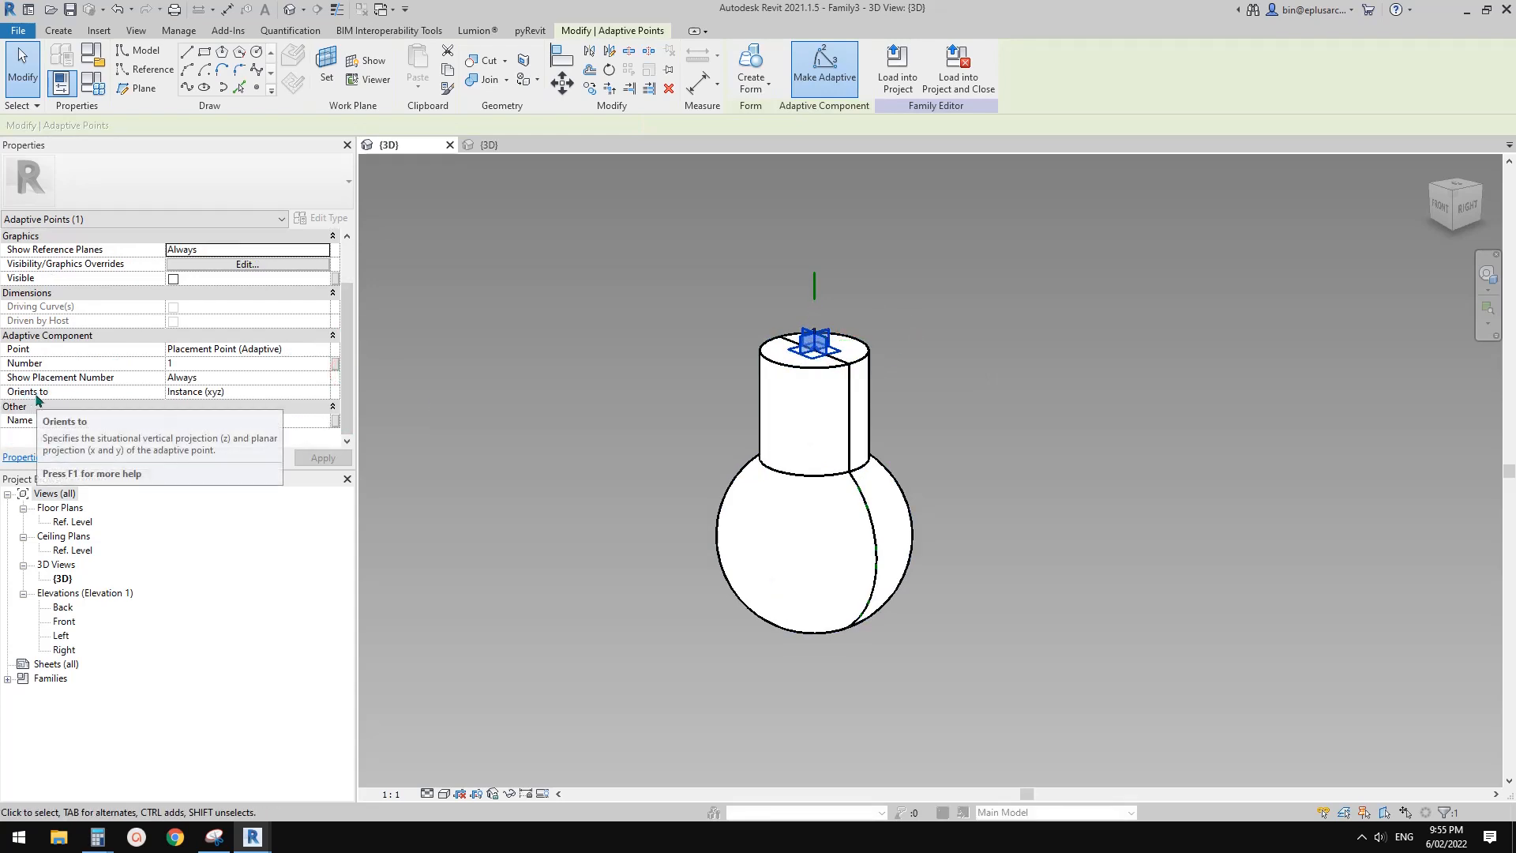
{"action": "left_click", "coordinate": [249, 391]}
{"action": "left_click", "coordinate": [323, 393]}
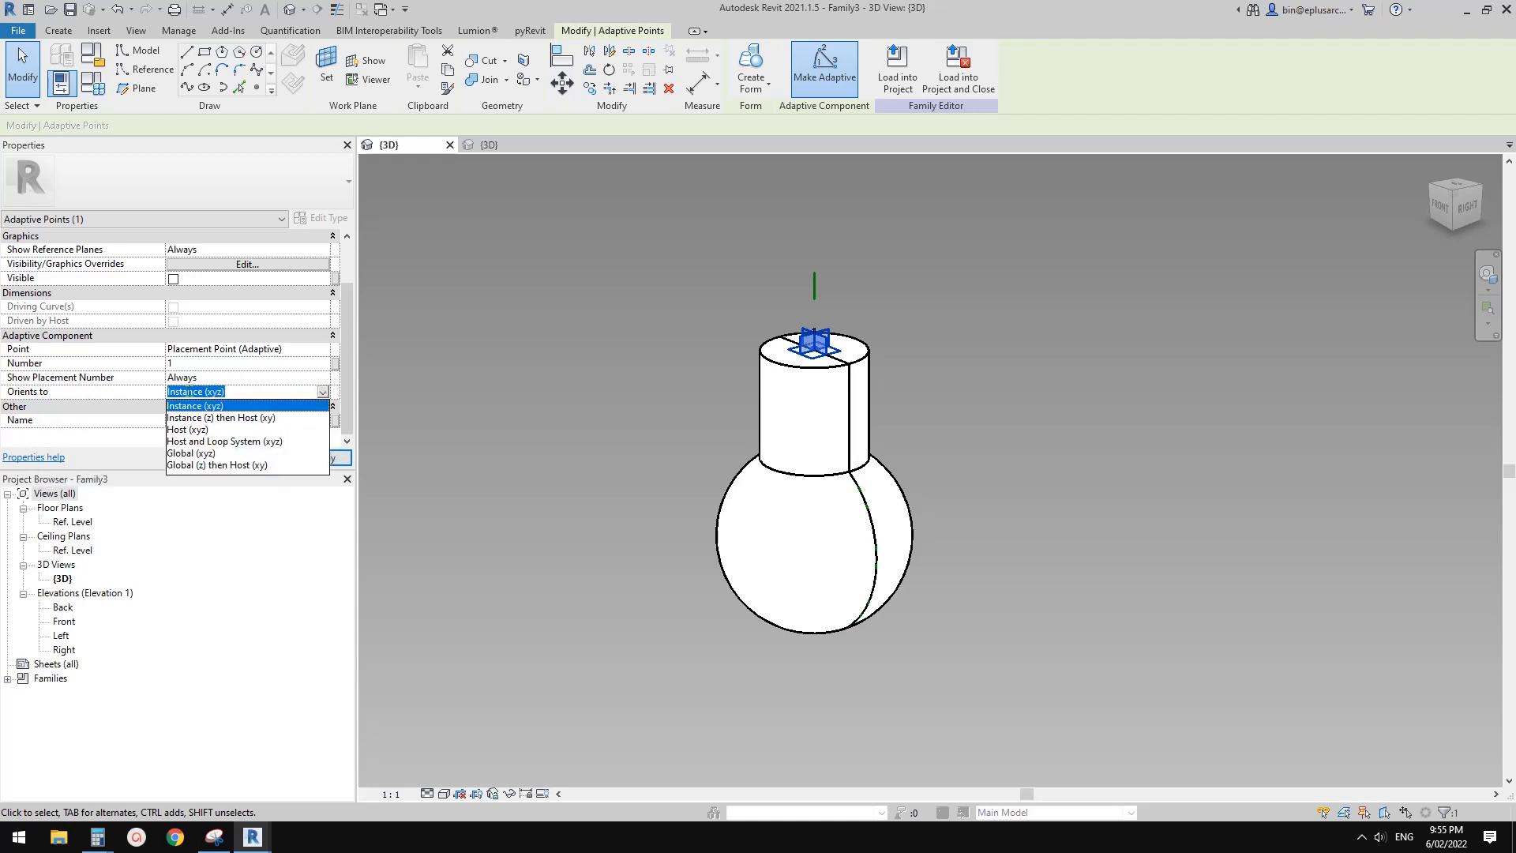
{"action": "left_click", "coordinate": [192, 453]}
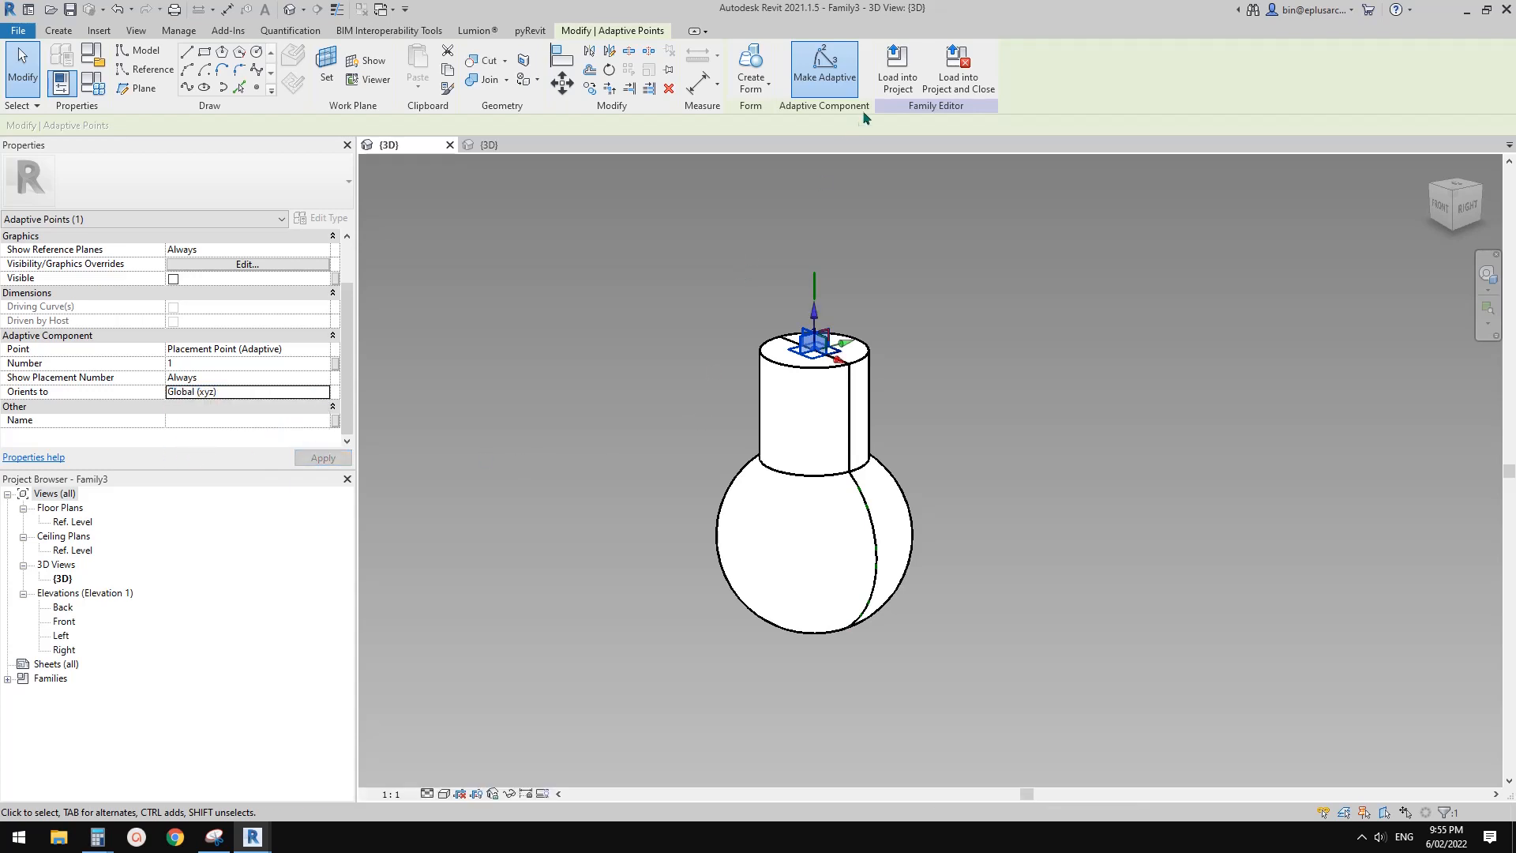
Reload the updated light bulb family into the string family Family4 and check how the placed bulb hangs
{"action": "left_click", "coordinate": [892, 71]}
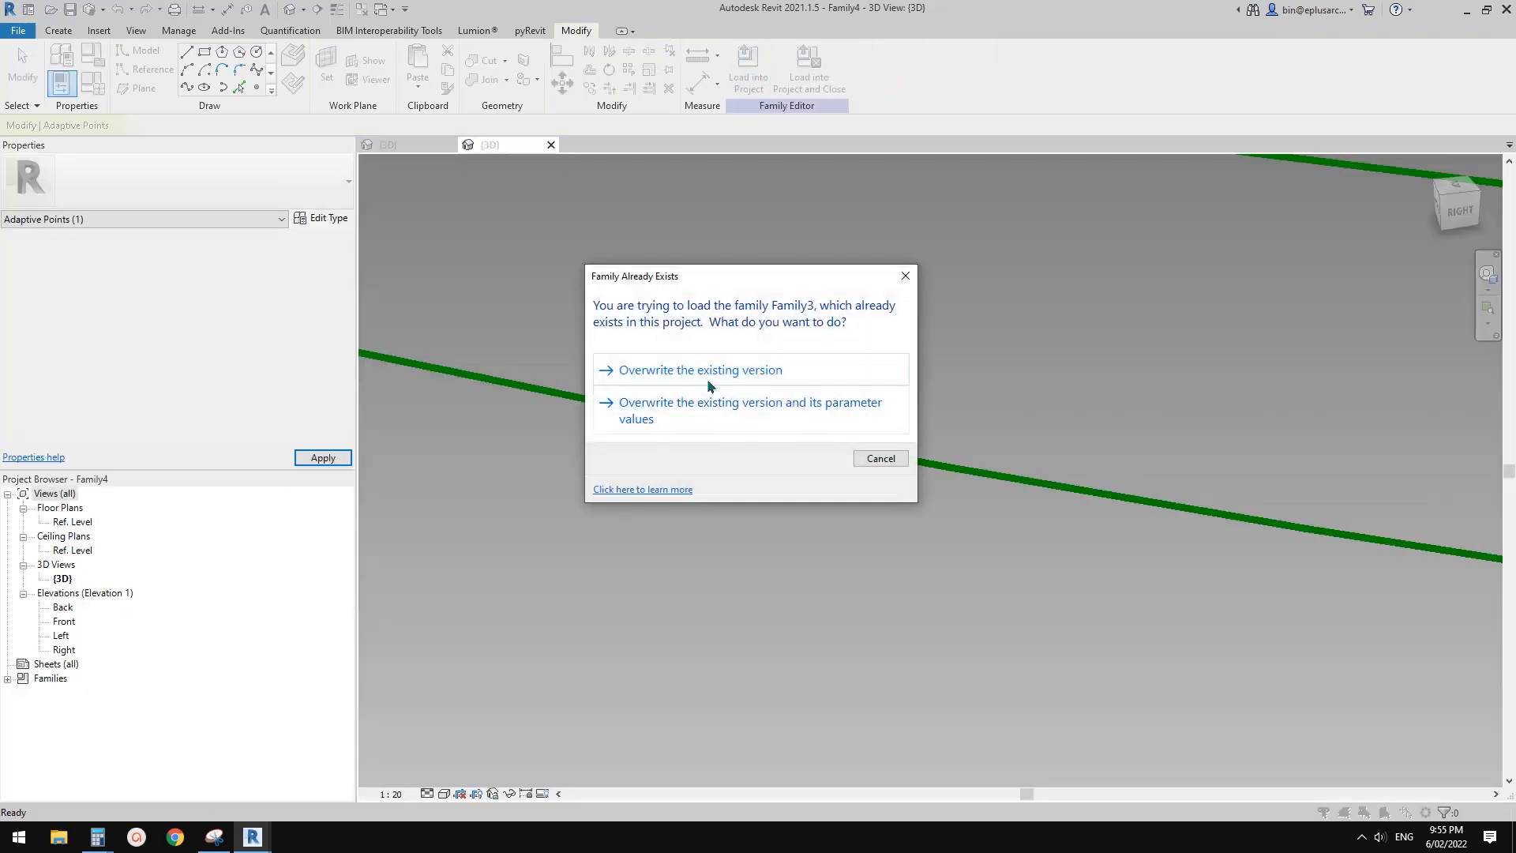
{"action": "left_click", "coordinate": [716, 371]}
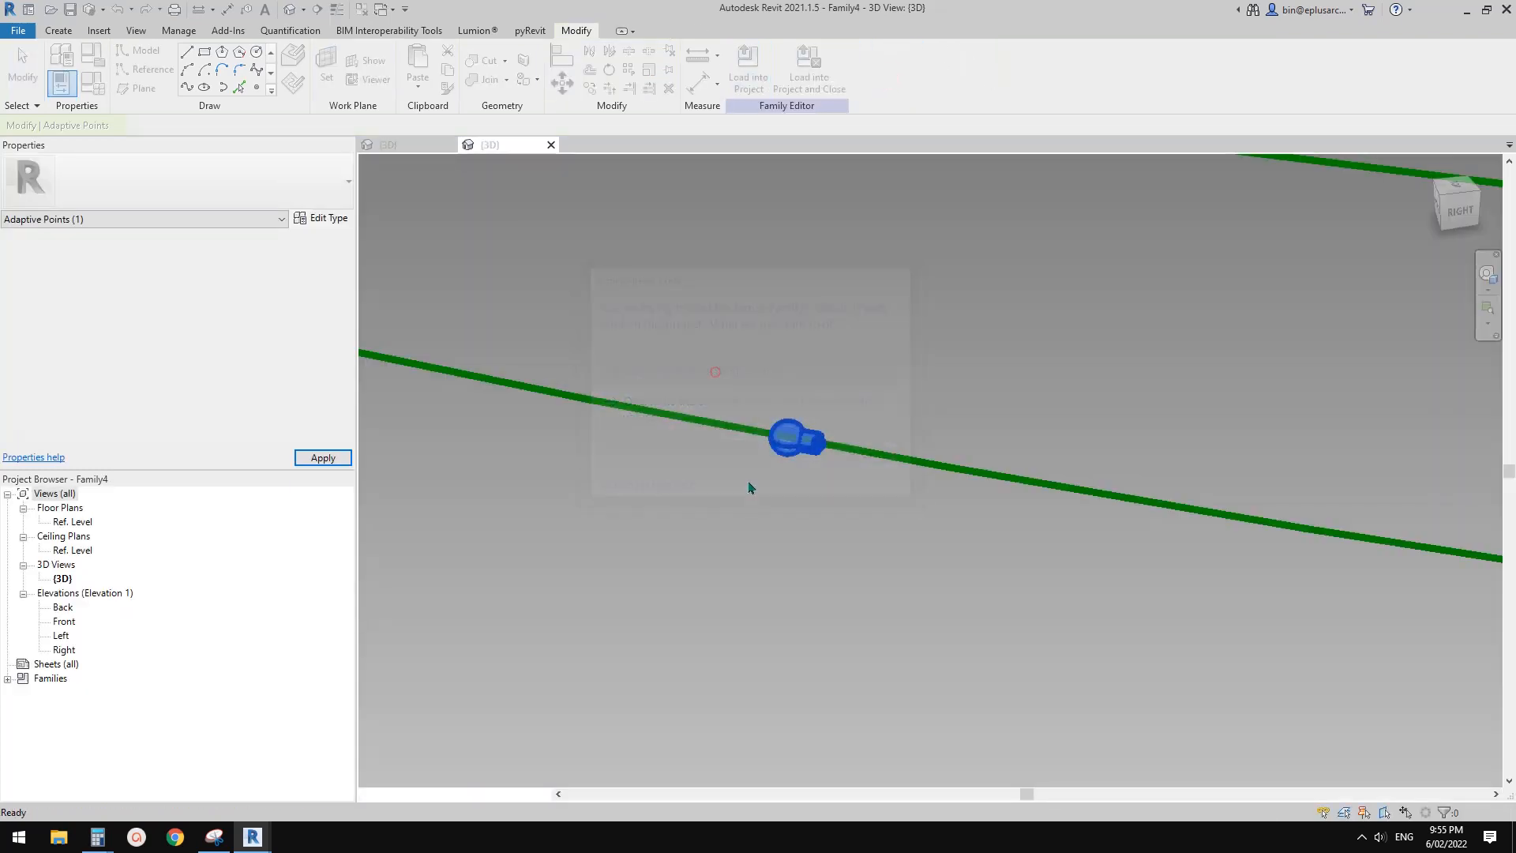
{"action": "left_click", "coordinate": [838, 508]}
{"action": "middle_click_drag", "start_coordinate": [815, 478], "coordinate": [758, 440], "text": "shift"}
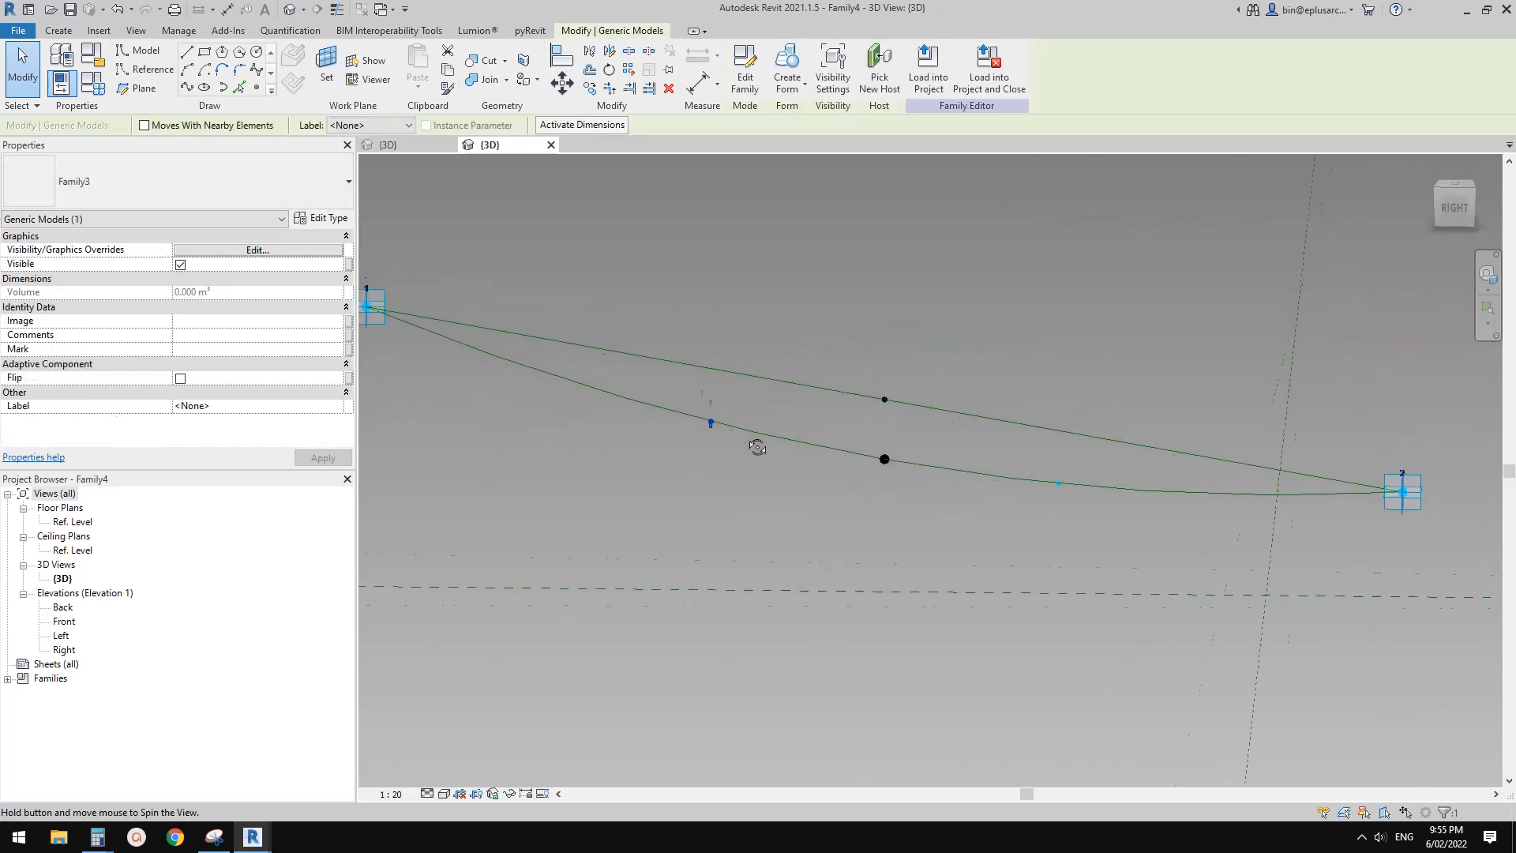
{"action": "scroll", "coordinate": [727, 424], "scroll_direction": "up", "scroll_amount": 3}
{"action": "scroll", "coordinate": [731, 424], "scroll_direction": "up", "scroll_amount": 2}
Repeat the placed light bulb along the nodes of the divided path
{"action": "left_click", "coordinate": [723, 466]}
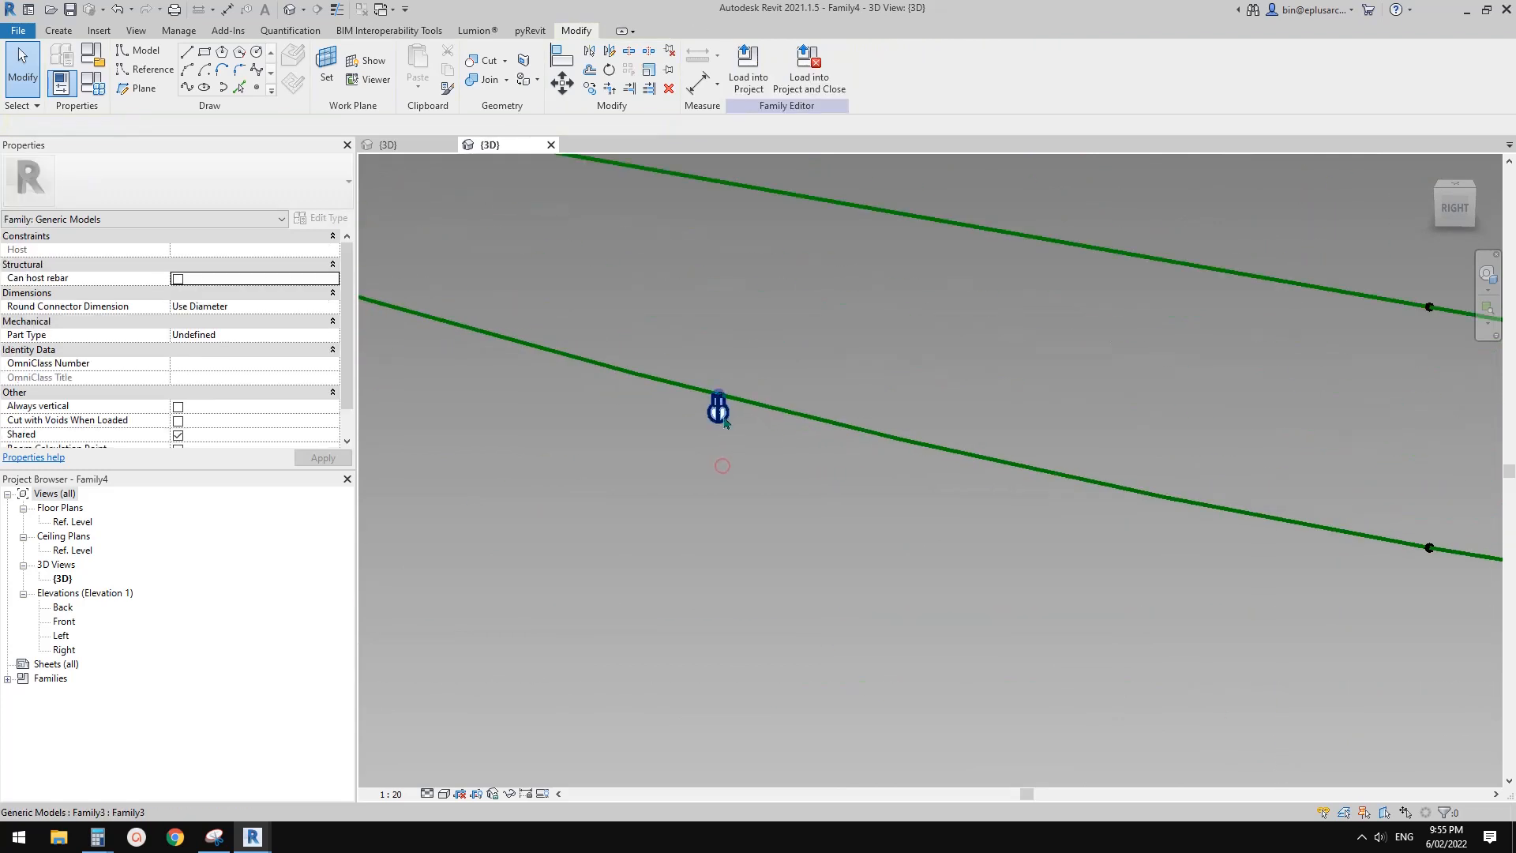
{"action": "left_click", "coordinate": [724, 417]}
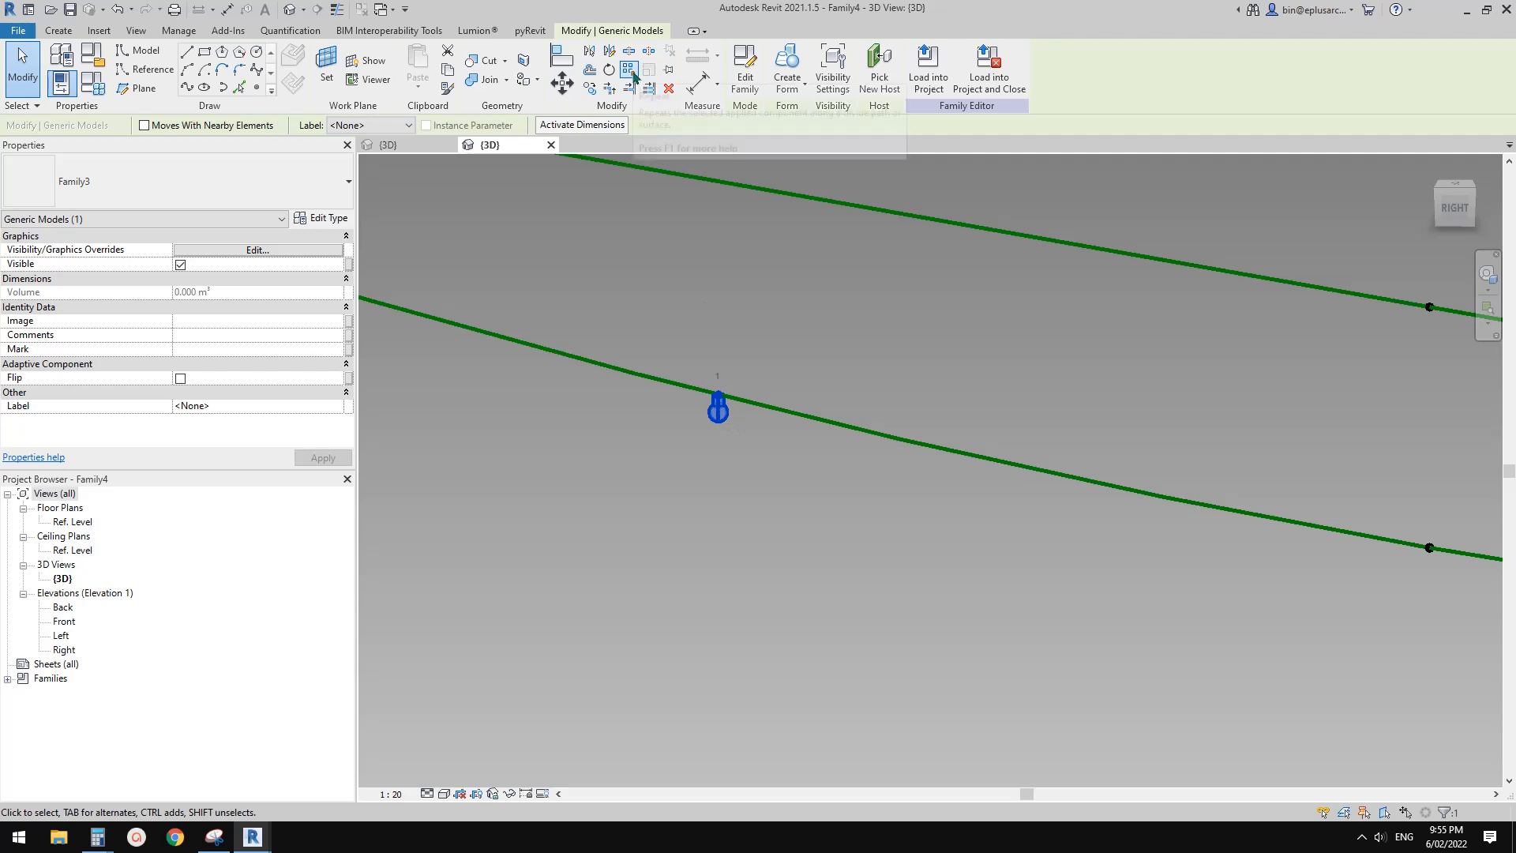
{"action": "left_click", "coordinate": [678, 424]}
{"action": "scroll", "coordinate": [679, 419], "scroll_direction": "down", "scroll_amount": 3}
{"action": "middle_click_drag", "start_coordinate": [767, 434], "coordinate": [697, 455]}
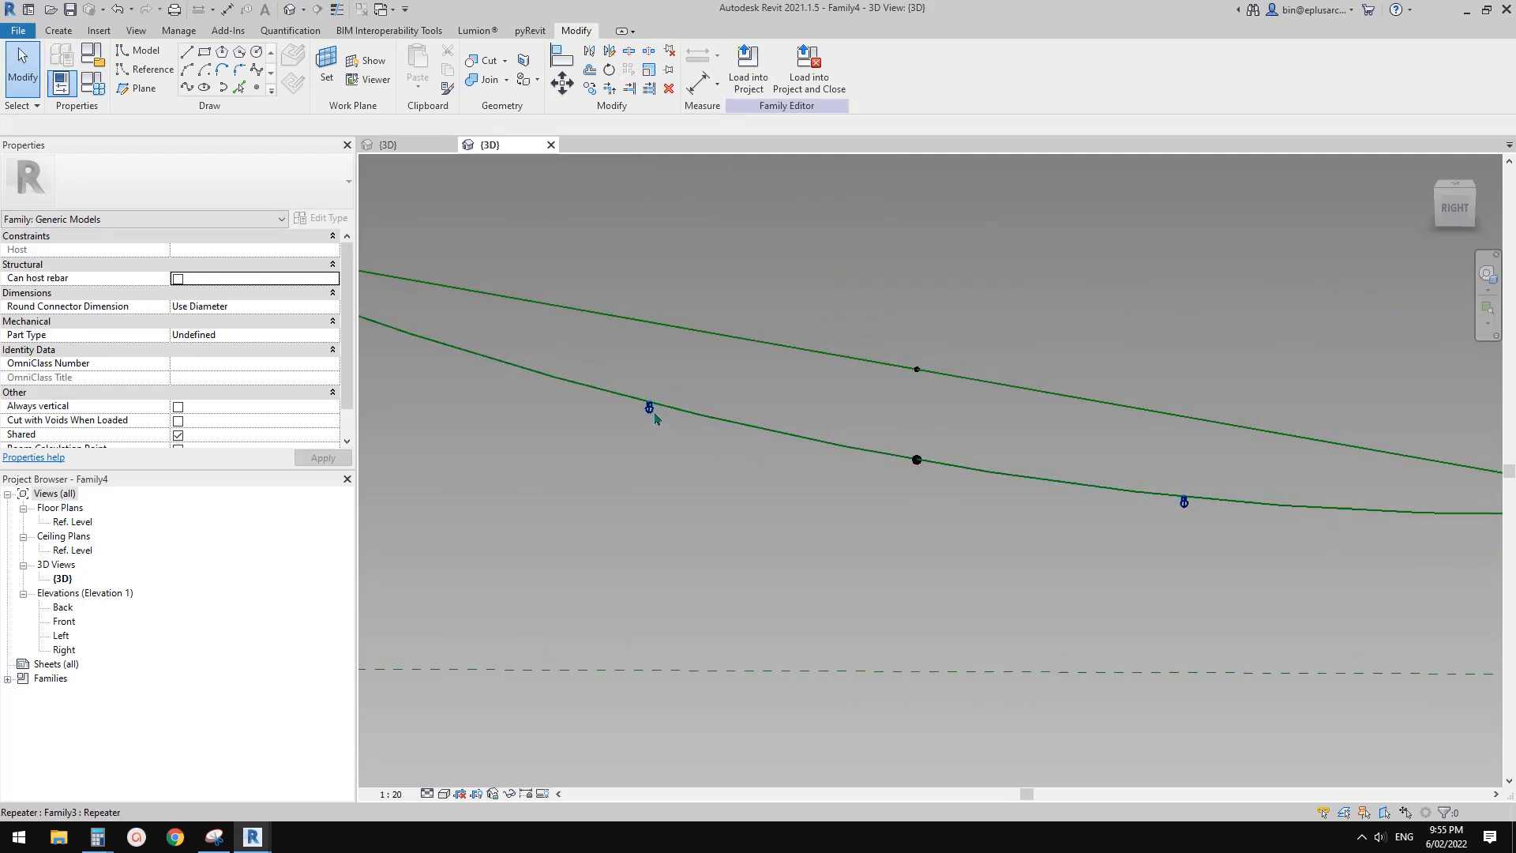
Inspect the repeater and the positions of its light bulbs along the string
{"action": "left_click", "coordinate": [649, 405]}
{"action": "scroll", "coordinate": [649, 405], "scroll_direction": "up", "scroll_amount": 2}
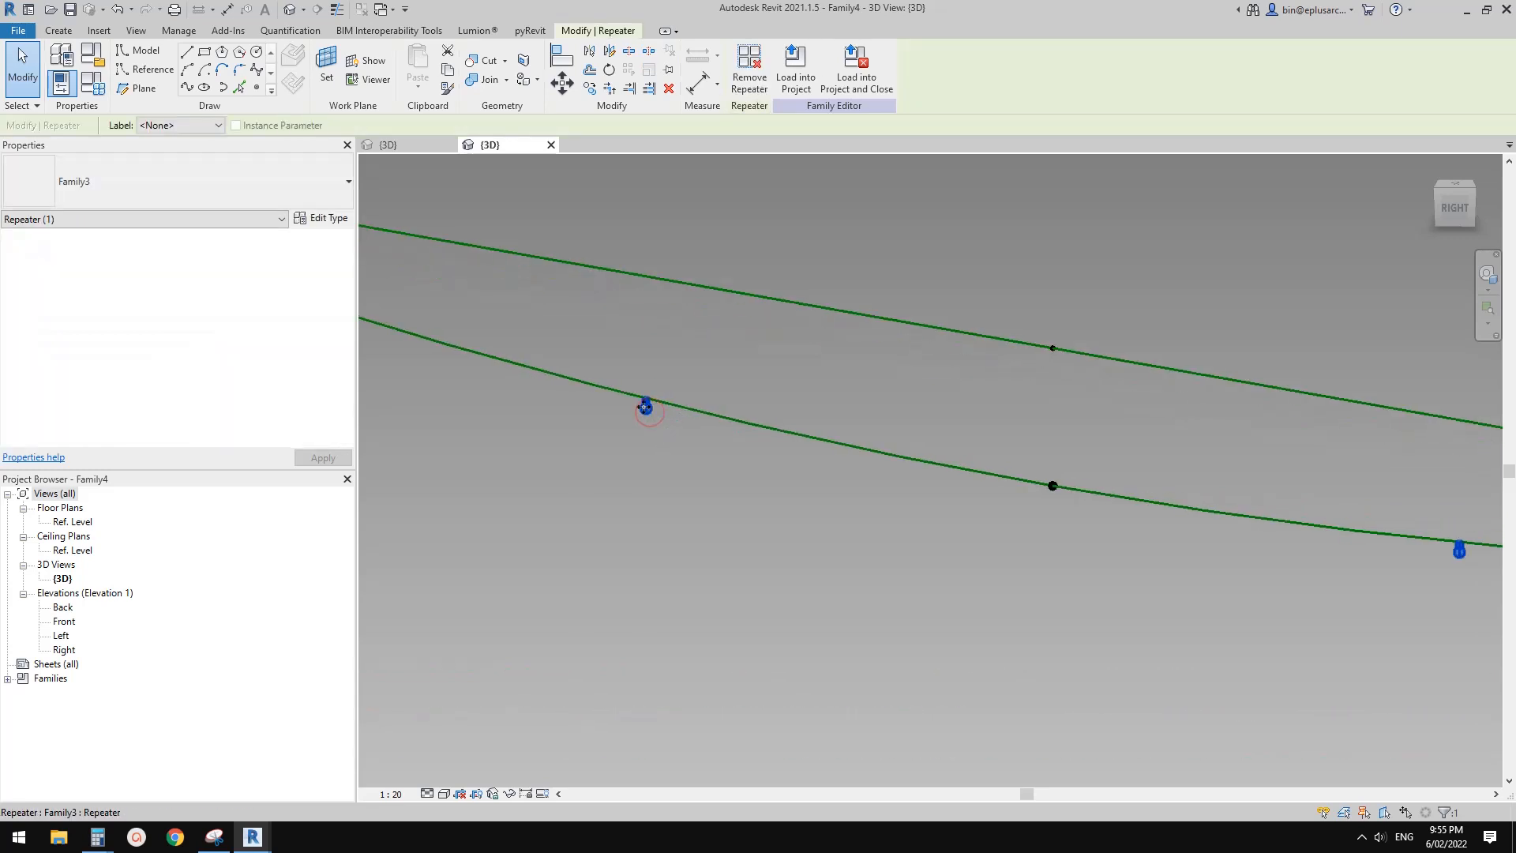
{"action": "scroll", "coordinate": [646, 404], "scroll_direction": "down", "scroll_amount": 2}
{"action": "middle_click_drag", "start_coordinate": [646, 403], "coordinate": [651, 413]}
{"action": "scroll", "coordinate": [643, 419], "scroll_direction": "up", "scroll_amount": 1}
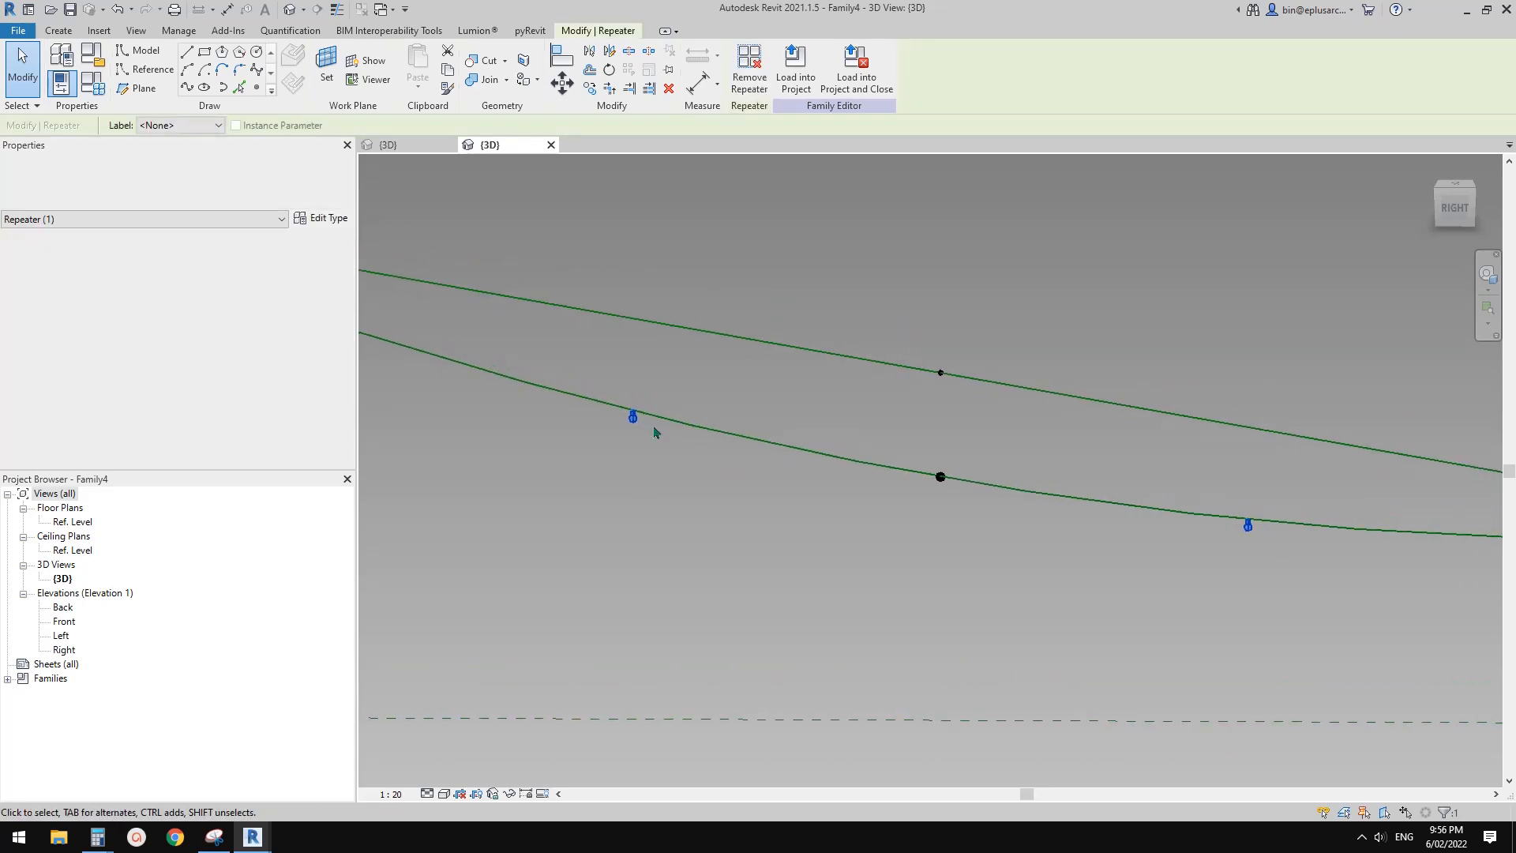
{"action": "mouse_move", "coordinate": [1267, 527]}
{"action": "middle_mouse_down"}
{"action": "mouse_move", "coordinate": [1185, 511]}
{"action": "mouse_move", "coordinate": [1263, 528]}
{"action": "mouse_move", "coordinate": [1241, 524]}
{"action": "middle_mouse_up"}
{"action": "scroll", "coordinate": [1180, 516], "scroll_direction": "down", "scroll_amount": 1}
{"action": "middle_click_drag", "start_coordinate": [711, 408], "coordinate": [771, 410]}
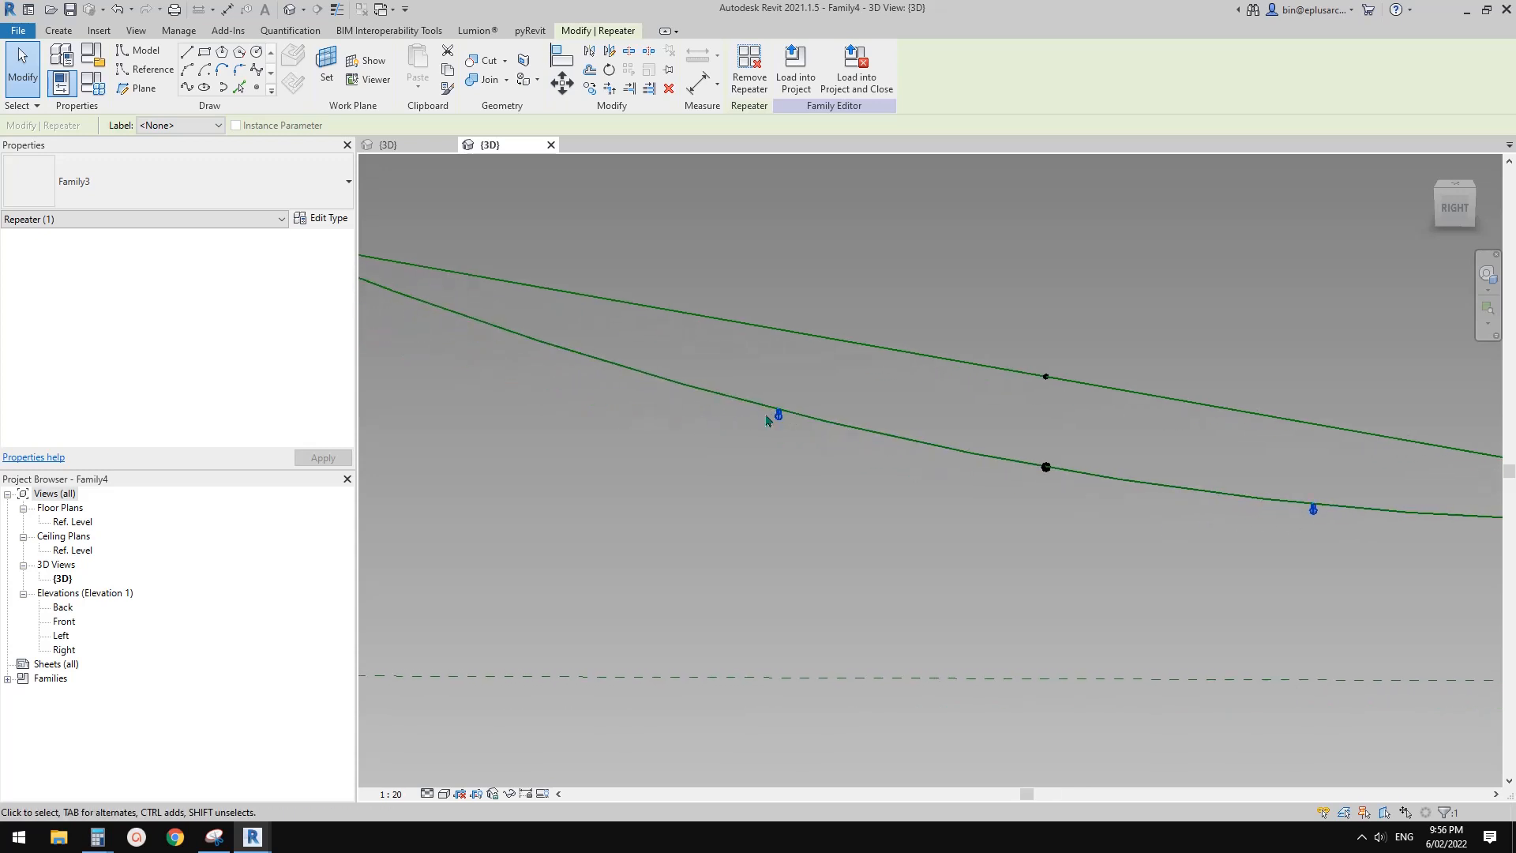
Set the Dis parameter of the string family to 500 in the family types and check the bulb spacing
{"action": "left_click", "coordinate": [740, 403]}
{"action": "middle_click_drag", "start_coordinate": [783, 474], "coordinate": [793, 472]}
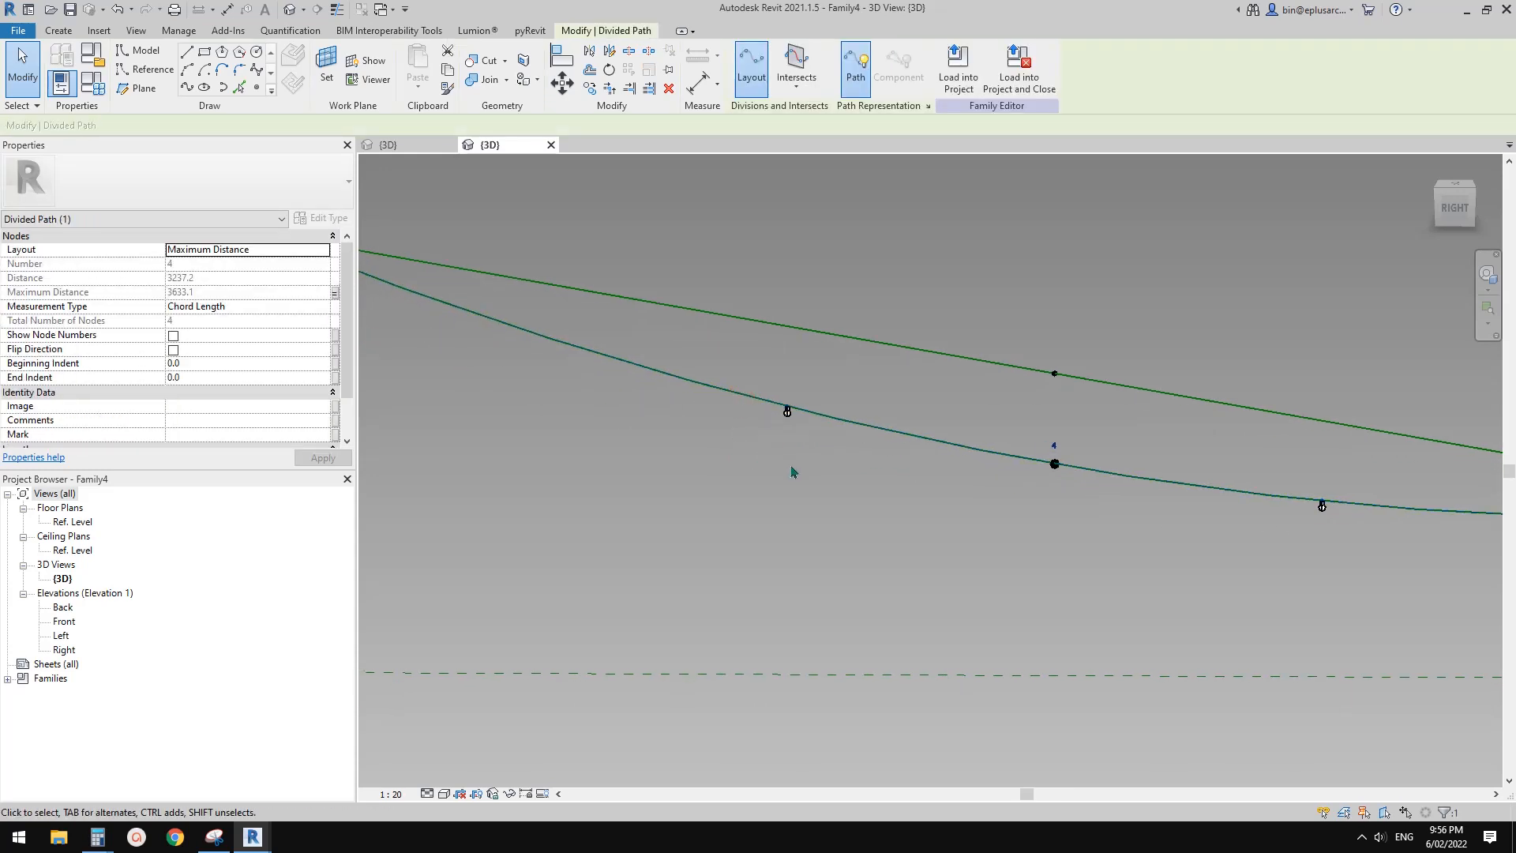
{"action": "left_click", "coordinate": [794, 498]}
{"action": "left_click", "coordinate": [740, 395]}
{"action": "left_click", "coordinate": [97, 87]}
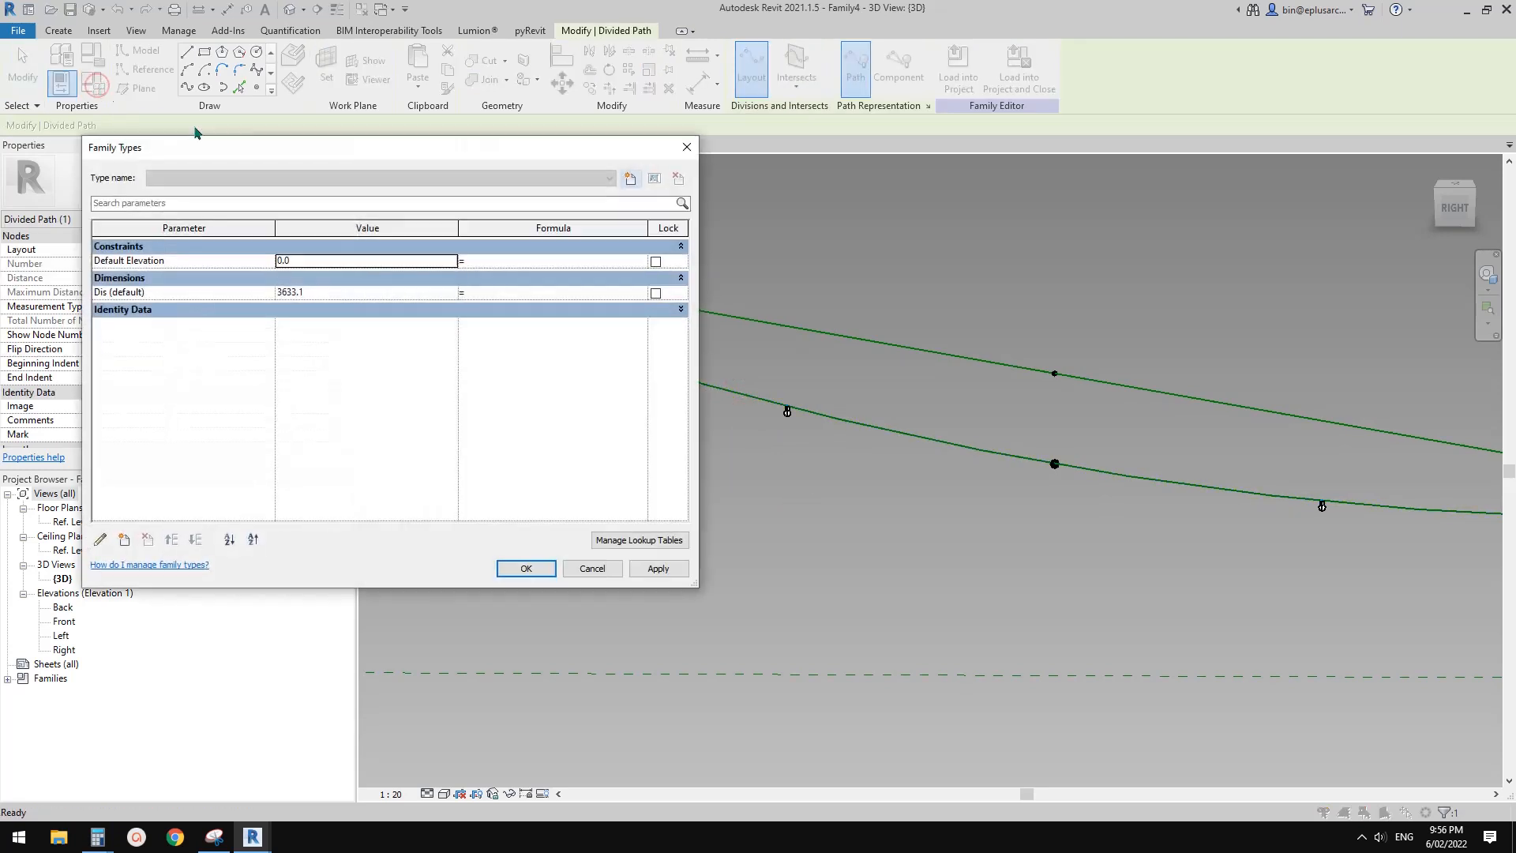
{"action": "left_click_drag", "start_coordinate": [304, 154], "coordinate": [620, 189]}
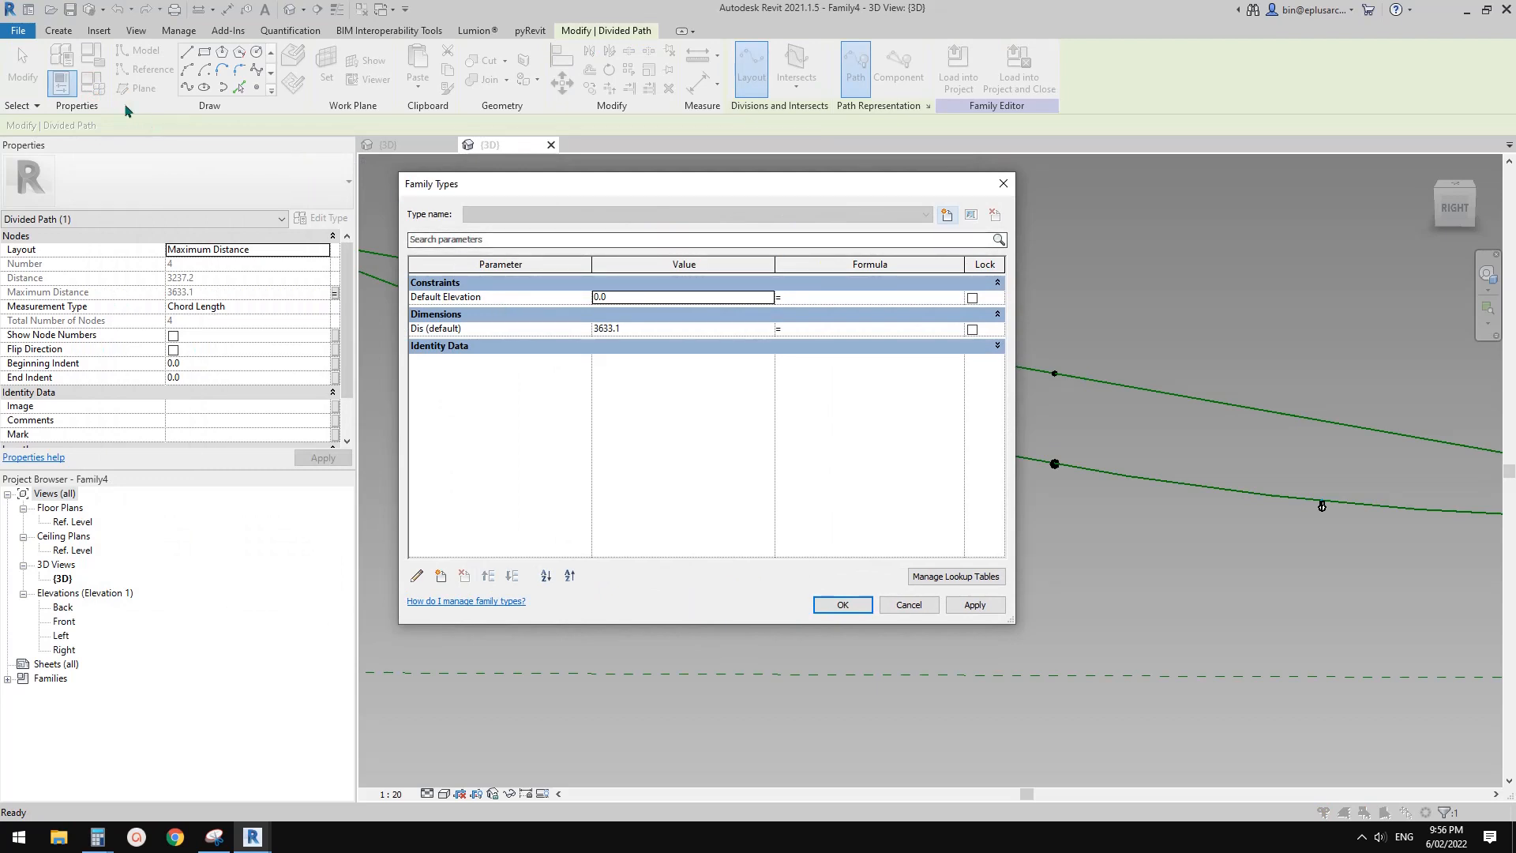
{"action": "left_click", "coordinate": [649, 329]}
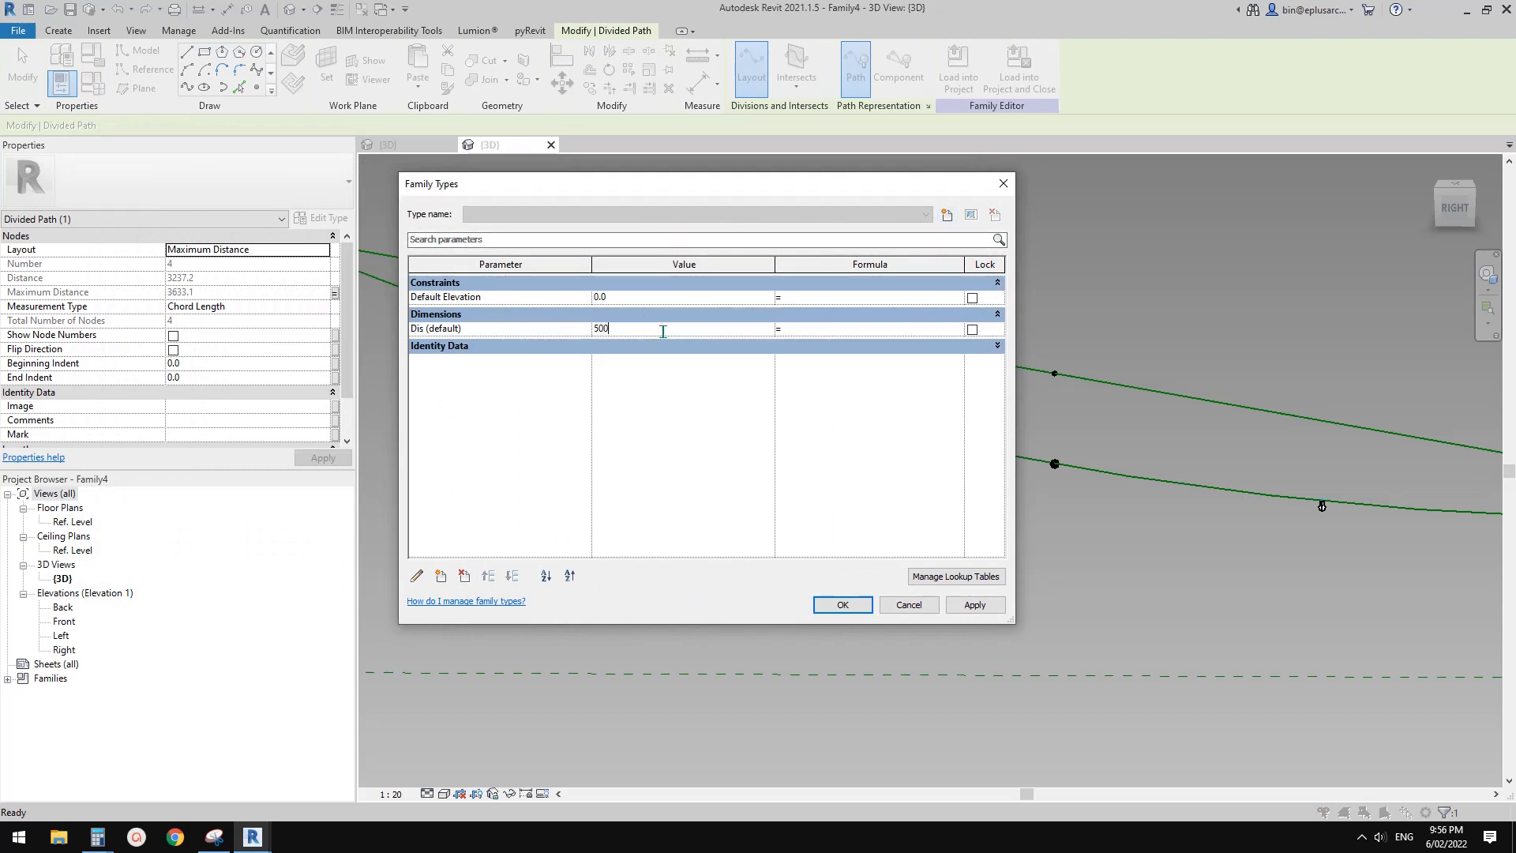
{"action": "left_click", "coordinate": [844, 604]}
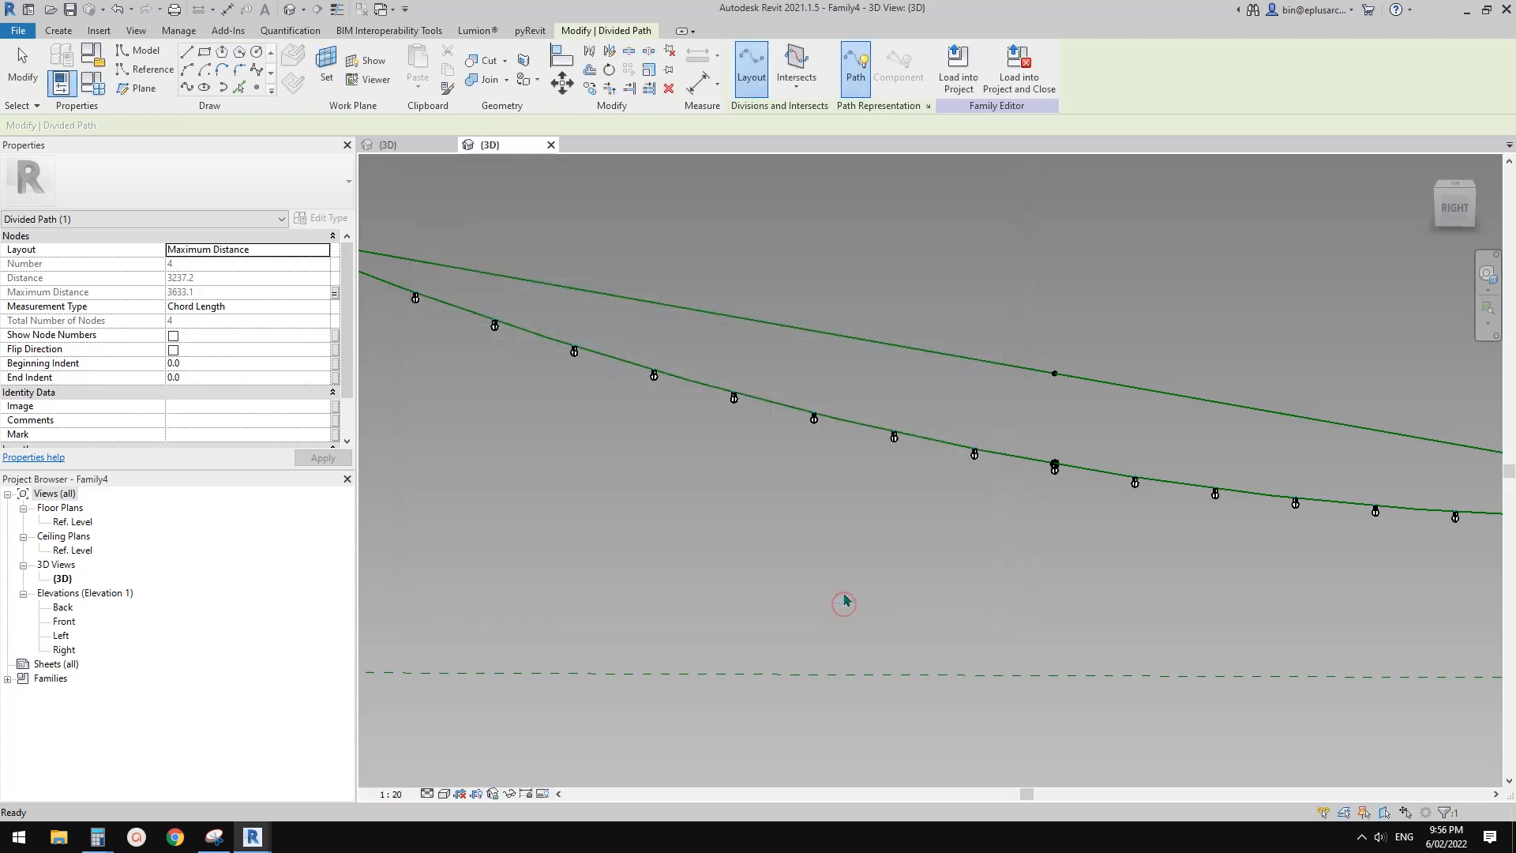
{"action": "left_click", "coordinate": [904, 525]}
{"action": "middle_click_drag", "start_coordinate": [1161, 556], "coordinate": [1031, 526], "text": "shift"}
{"action": "middle_click_drag", "start_coordinate": [1022, 534], "coordinate": [789, 490], "text": "shift"}
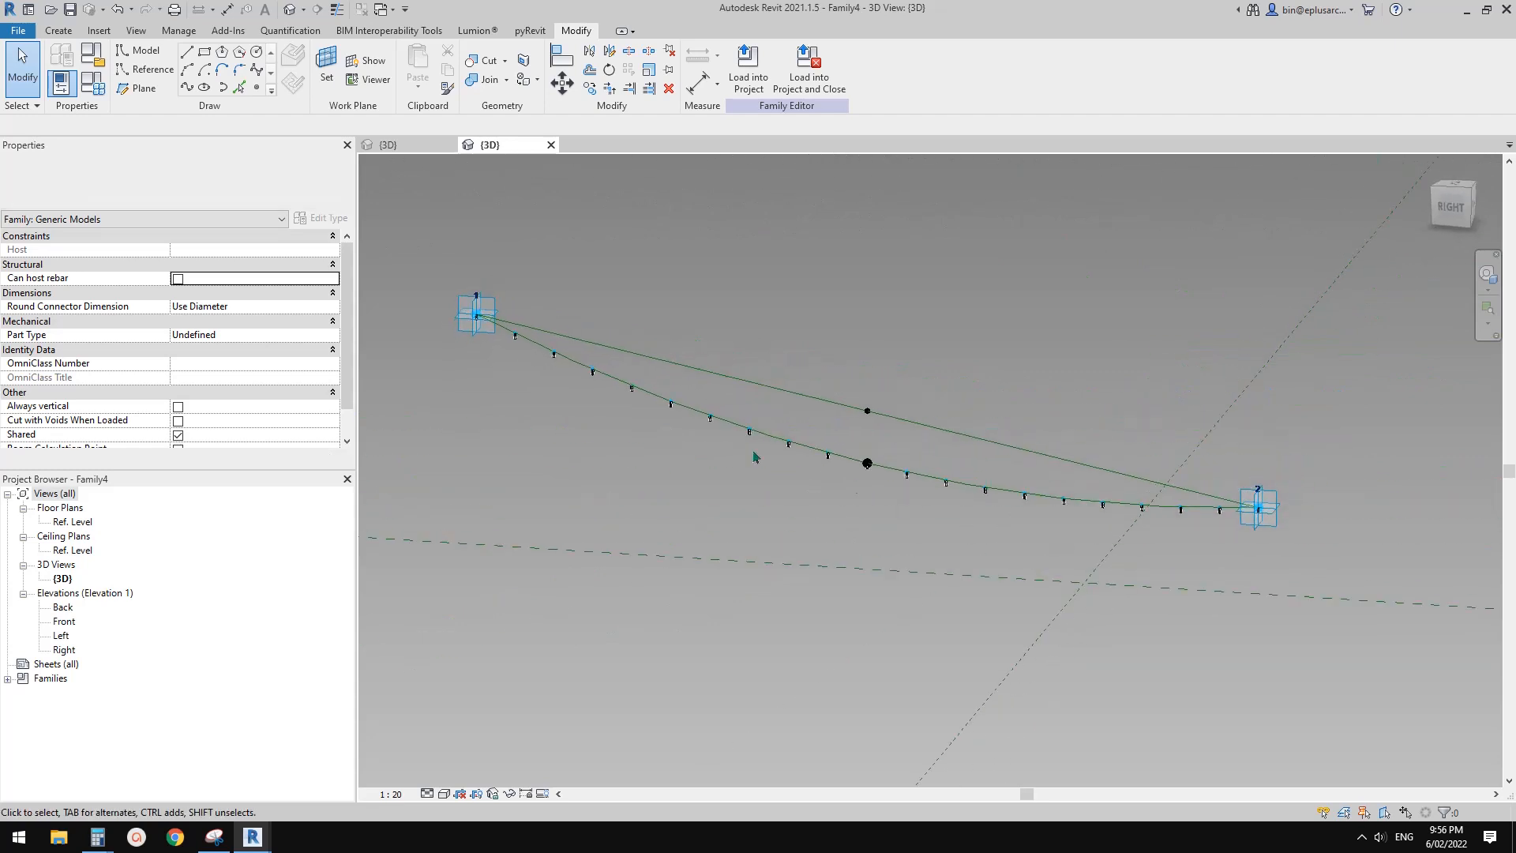
{"action": "scroll", "coordinate": [778, 491], "scroll_direction": "up", "scroll_amount": 5}
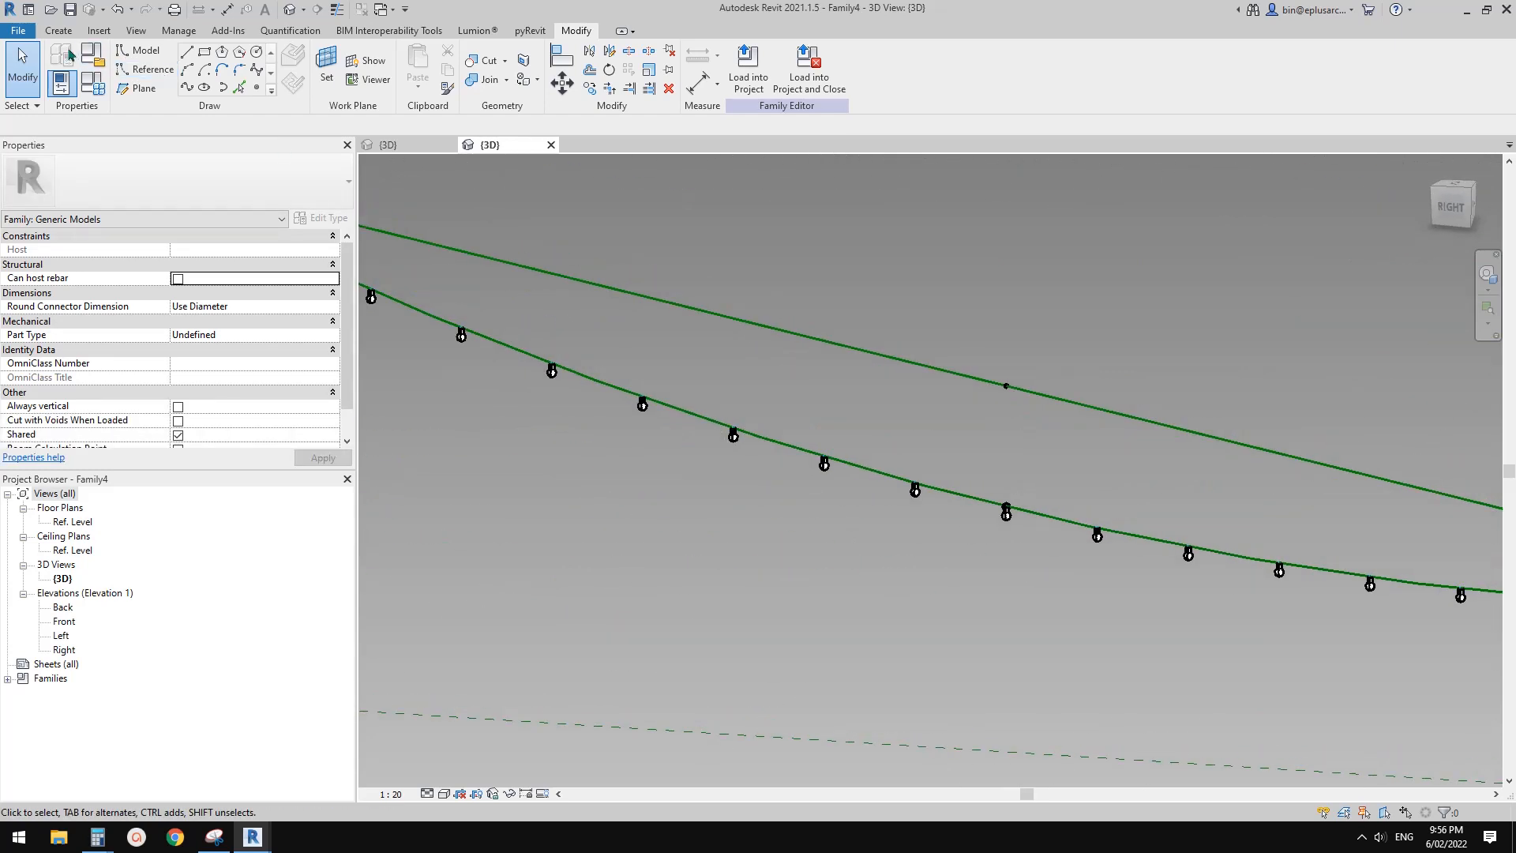
Create a new project from the defaultAUSENU template
{"action": "left_click", "coordinate": [18, 30]}
{"action": "mouse_move", "coordinate": [106, 98]}
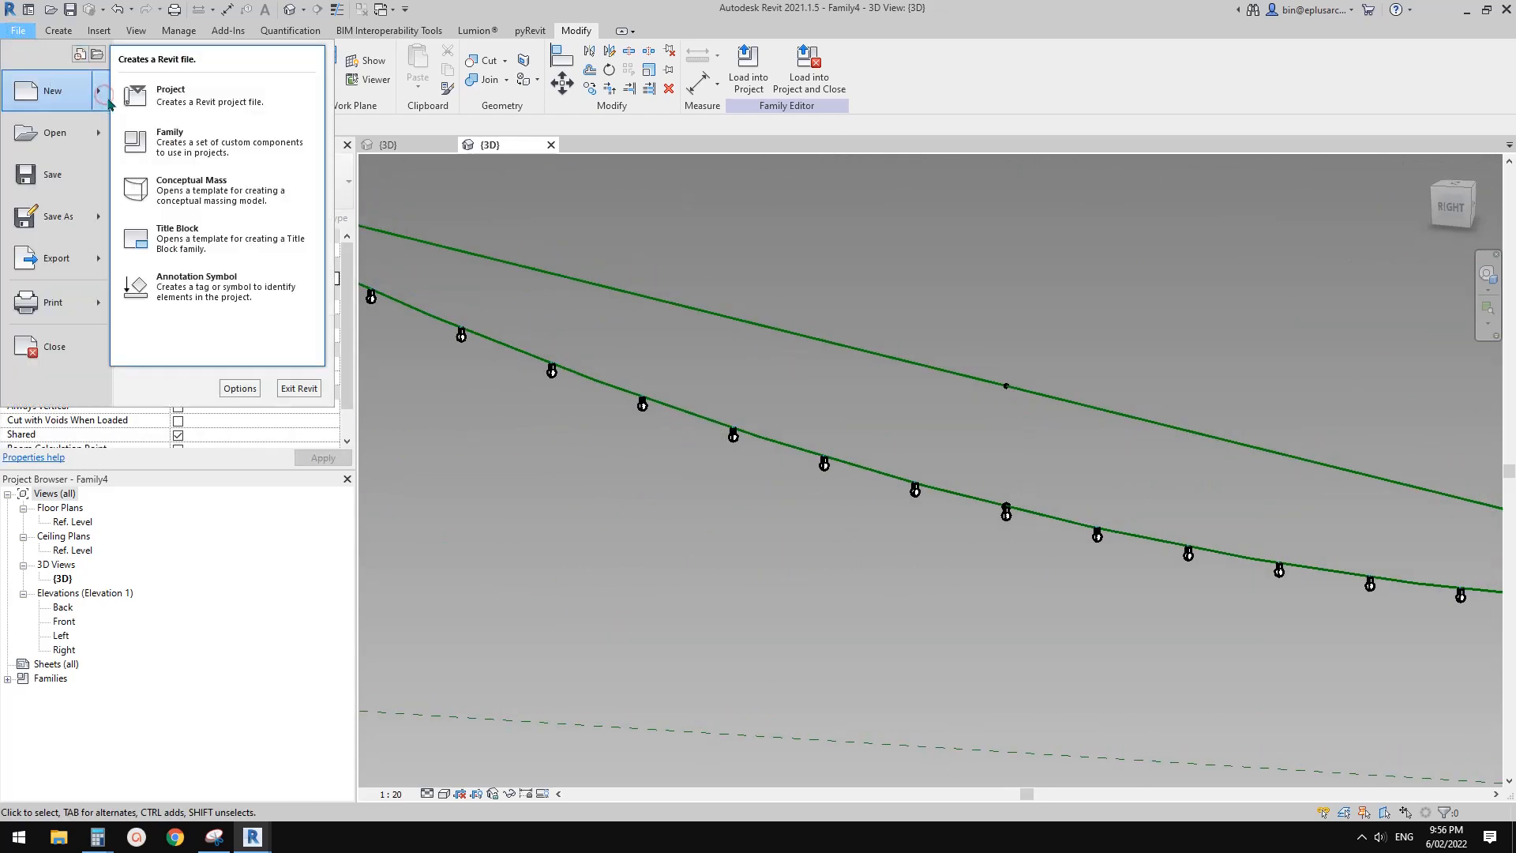
{"action": "left_click", "coordinate": [169, 97]}
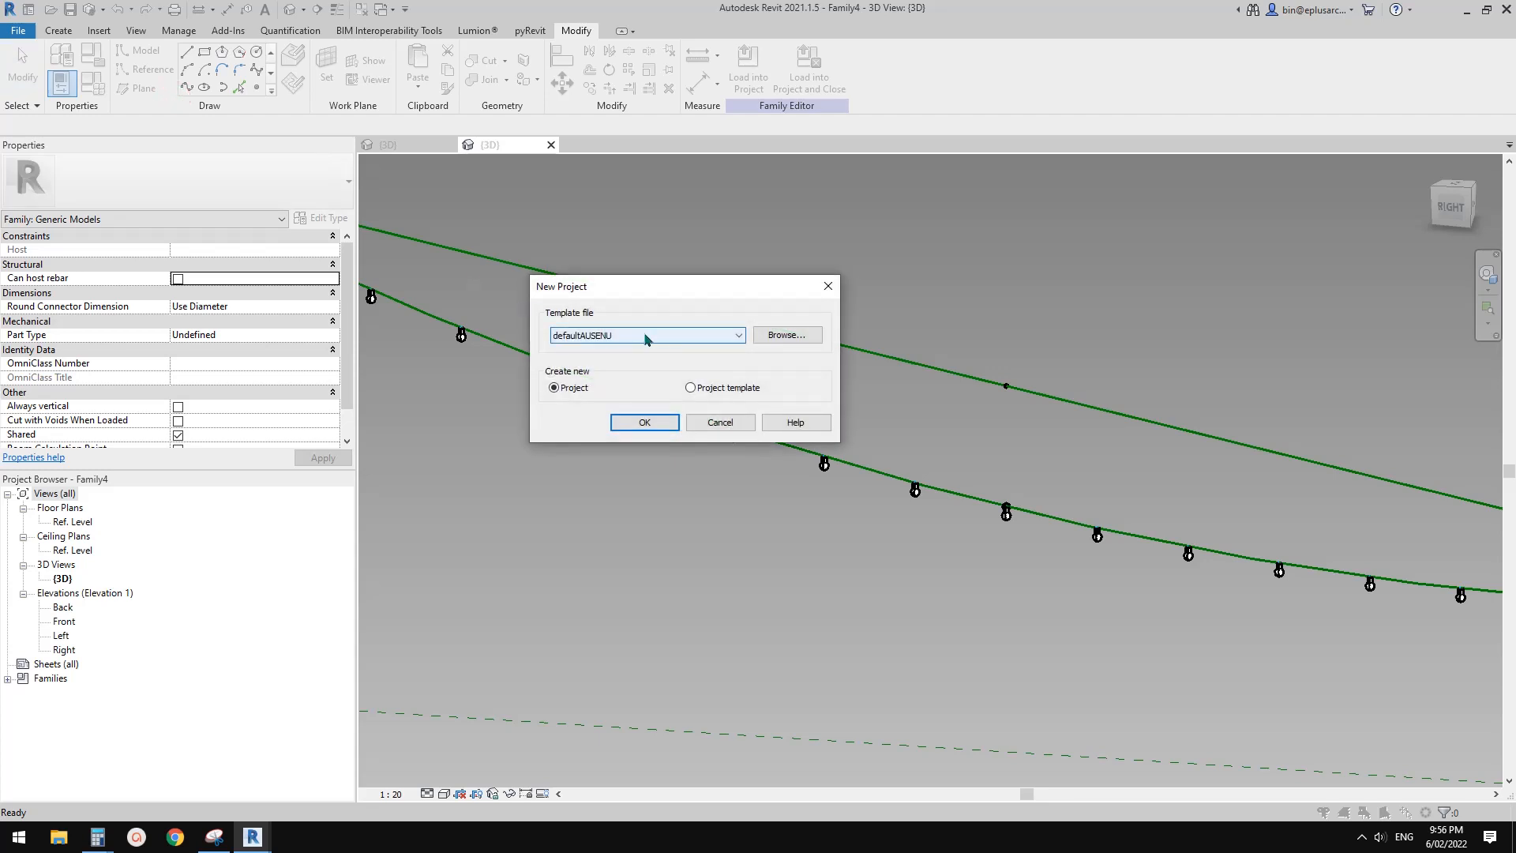
{"action": "left_click", "coordinate": [646, 421]}
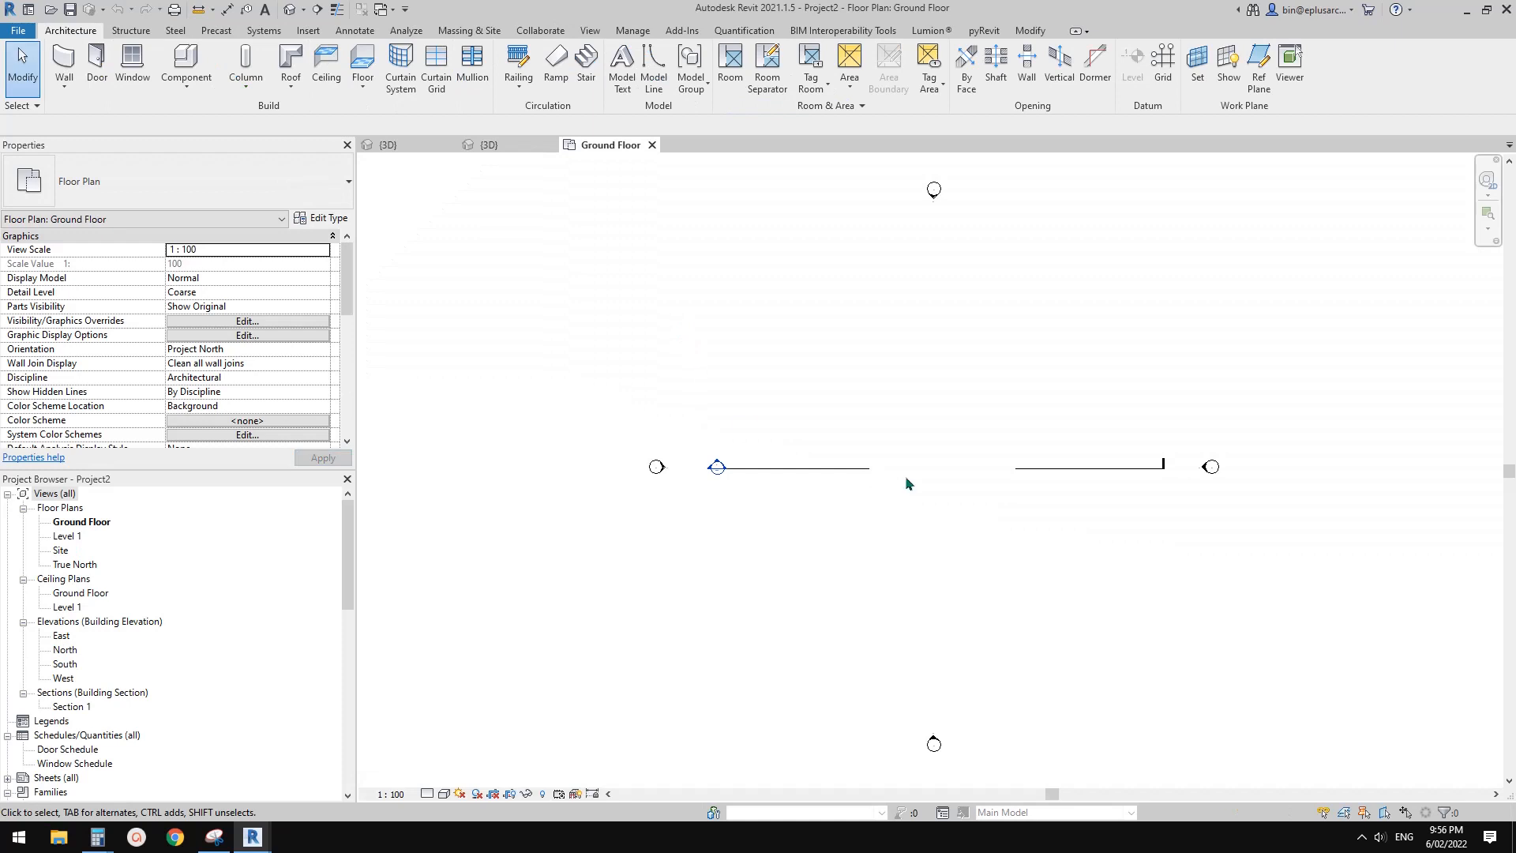
Draw three separate Double brick - 270 walls, 8000 high, facing each other at different angles on the Ground Floor plan
{"action": "key", "text": "w"}
{"action": "key", "text": "a"}
{"action": "scroll", "coordinate": [823, 471], "scroll_direction": "up", "scroll_amount": 2}
{"action": "left_click", "coordinate": [777, 527]}
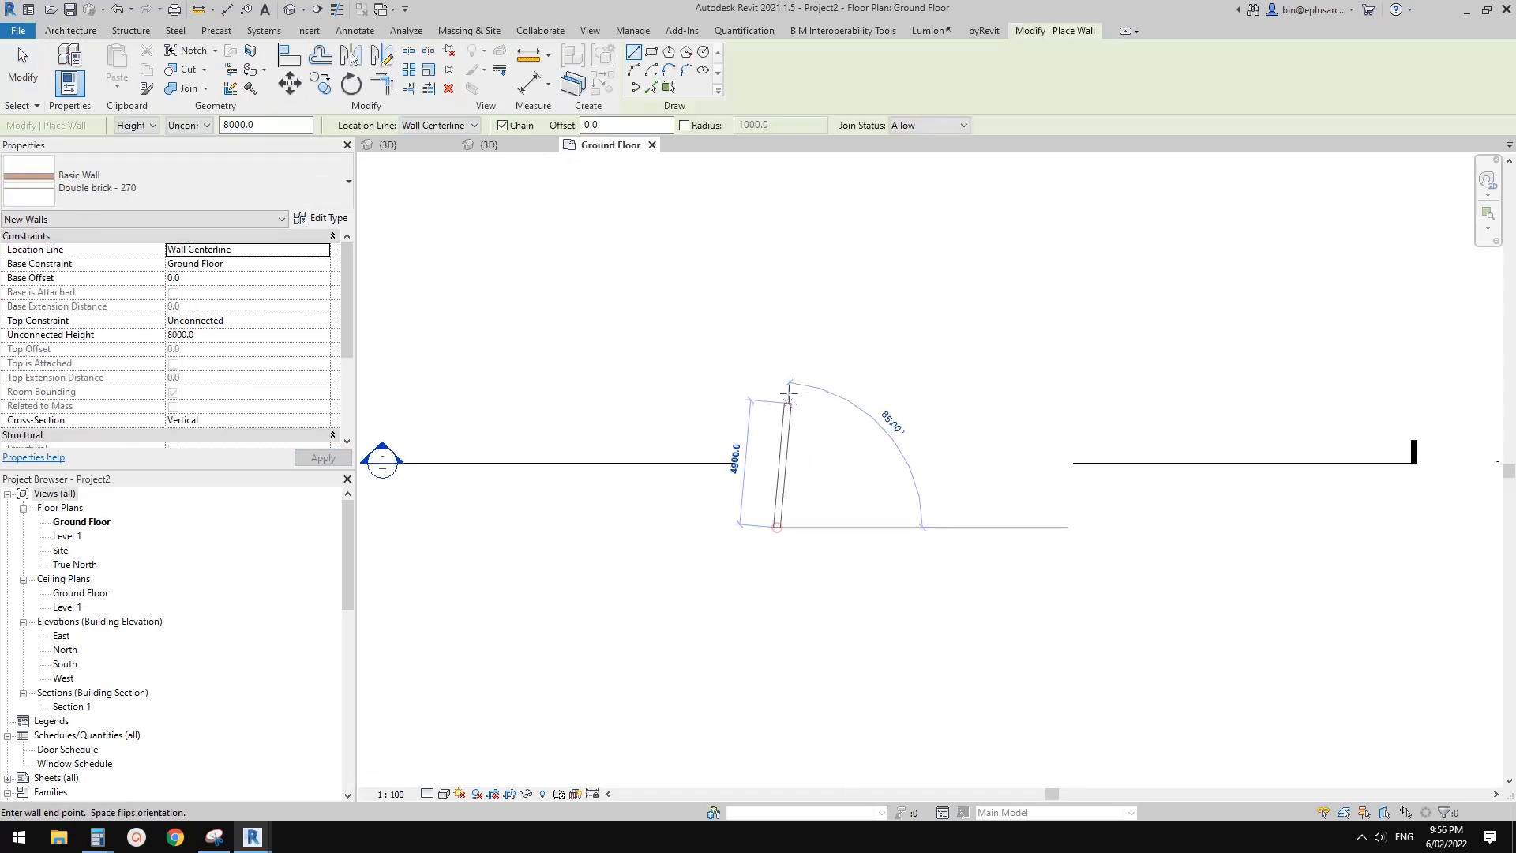
{"action": "left_click_drag", "start_coordinate": [789, 392], "coordinate": [788, 377]}
{"action": "left_click_drag", "start_coordinate": [994, 325], "coordinate": [1104, 399]}
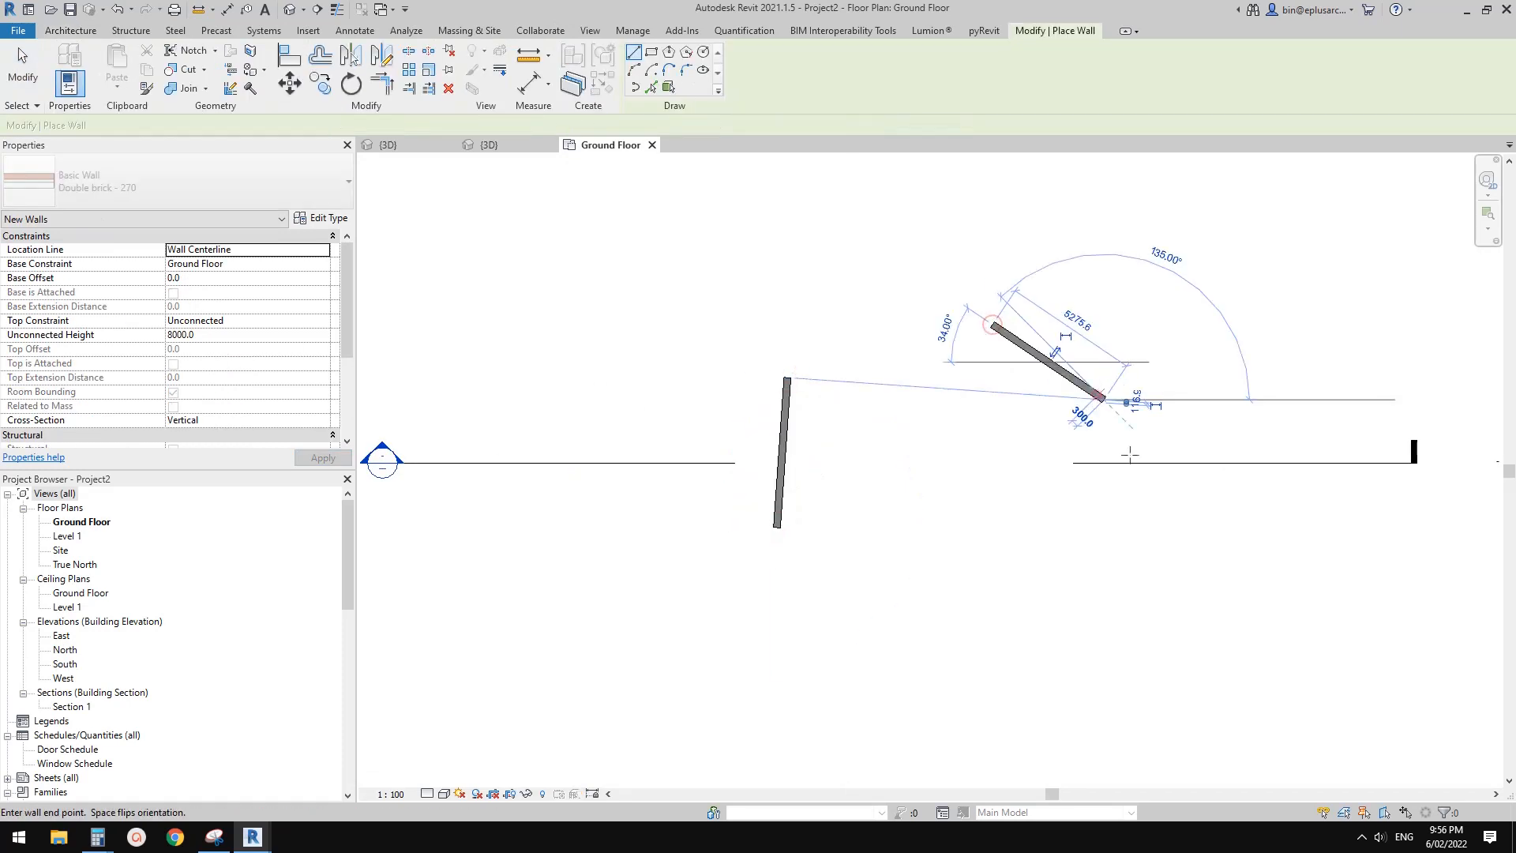
{"action": "left_click", "coordinate": [940, 602]}
{"action": "left_click", "coordinate": [1062, 535]}
{"action": "key", "text": "Escape"}
{"action": "key", "text": "Escape"}
Open the project's default 3D view, examine the three walls from the front and close the inactive views
{"action": "left_click", "coordinate": [289, 9]}
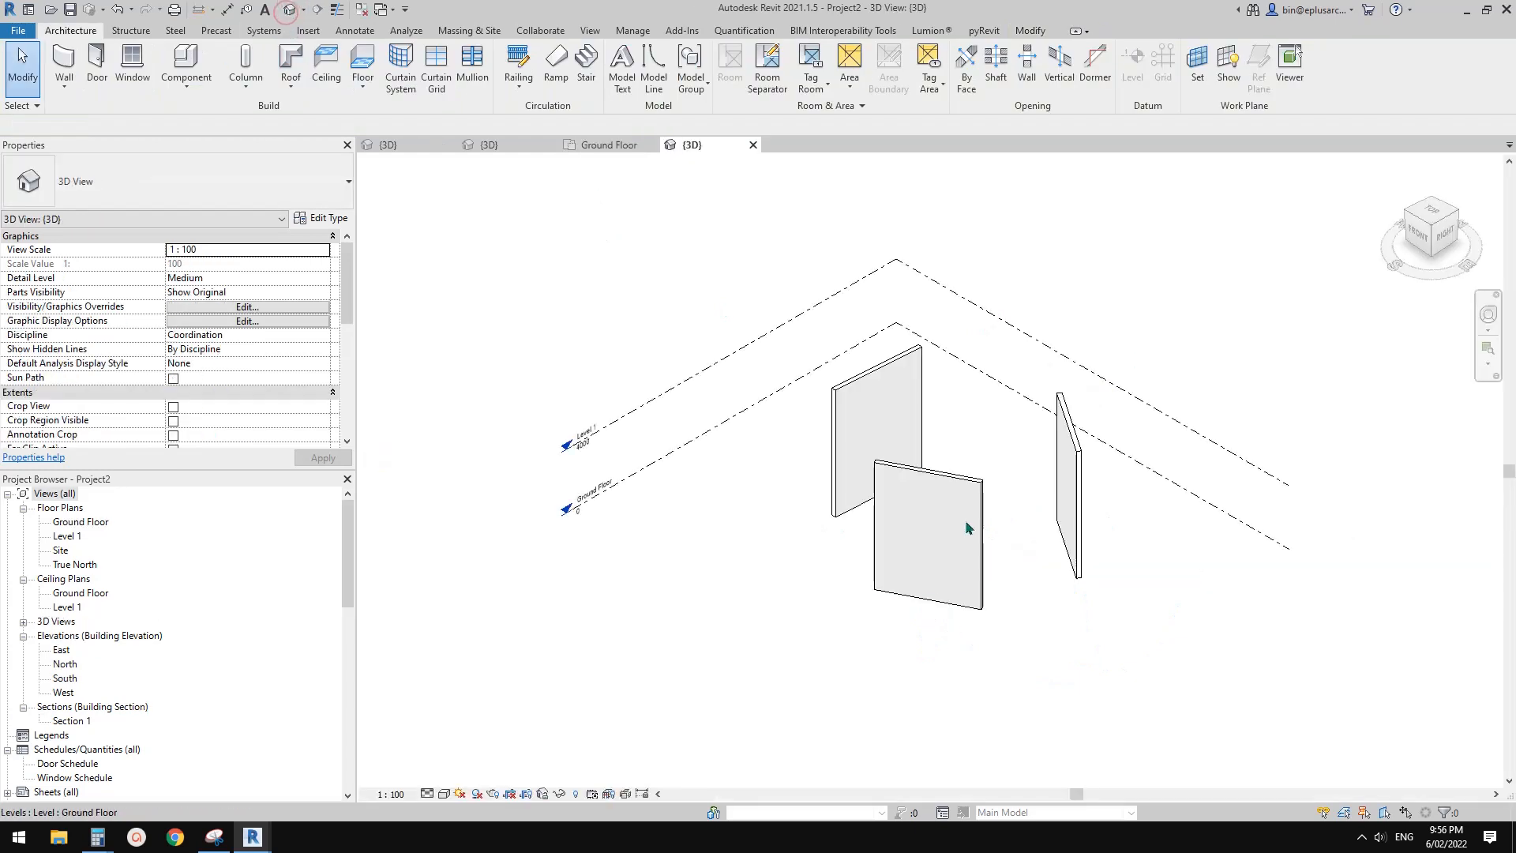
{"action": "scroll", "coordinate": [930, 516], "scroll_direction": "up", "scroll_amount": 3}
{"action": "mouse_move", "coordinate": [930, 516]}
{"action": "middle_mouse_down"}
{"action": "mouse_move", "coordinate": [833, 524]}
{"action": "mouse_move", "coordinate": [914, 541]}
{"action": "middle_mouse_up"}
{"action": "scroll", "coordinate": [830, 515], "scroll_direction": "up", "scroll_amount": 2}
{"action": "middle_click_drag", "start_coordinate": [829, 515], "coordinate": [796, 540]}
{"action": "left_click", "coordinate": [362, 9]}
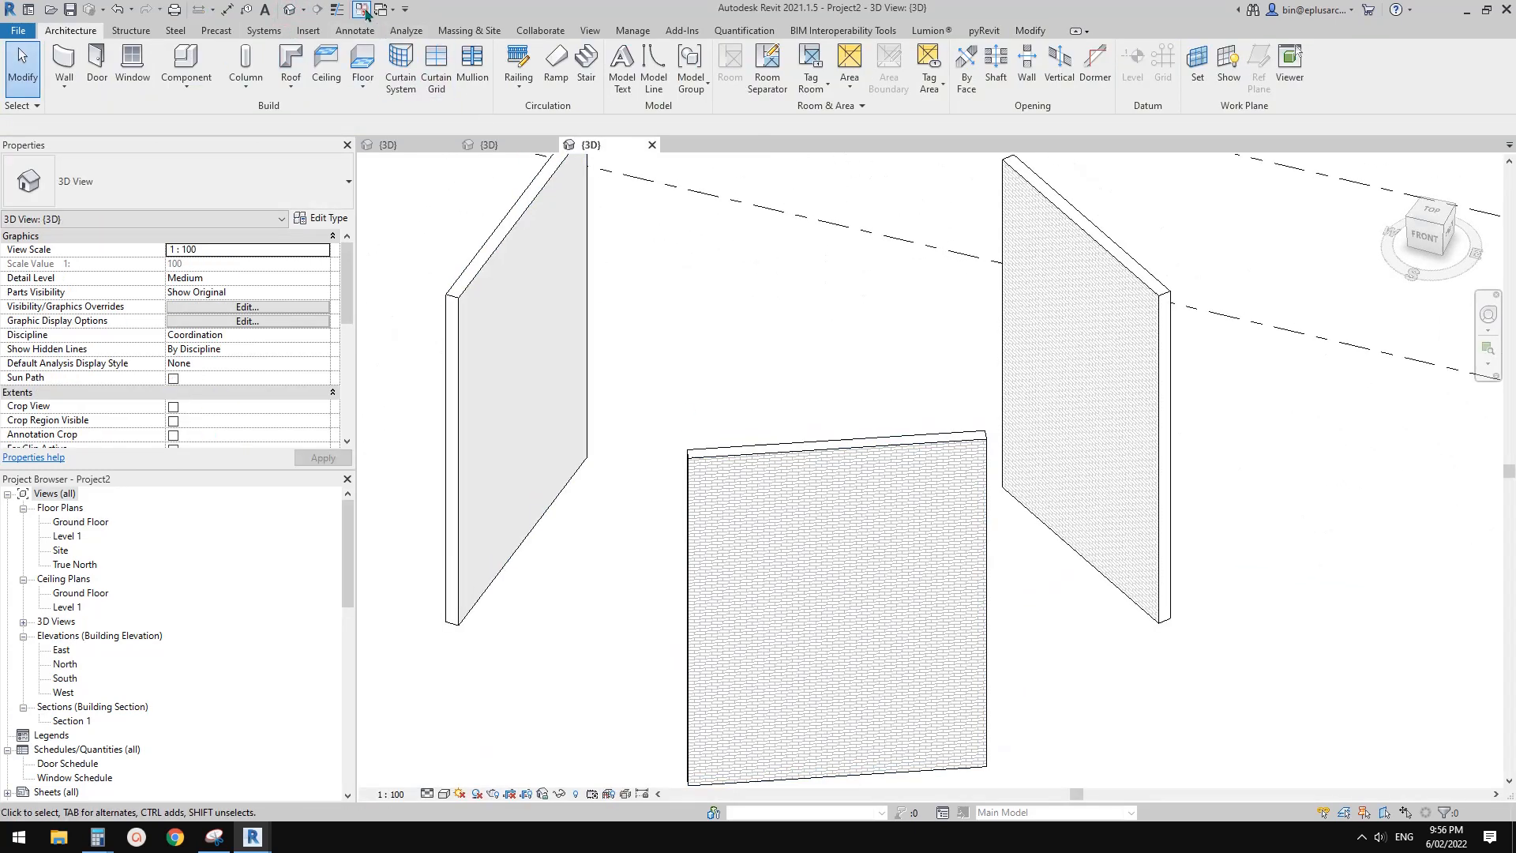
Return to the string family Family4 and place a reference point on the sagging path beside a bulb near its upper end
{"action": "left_click", "coordinate": [492, 146]}
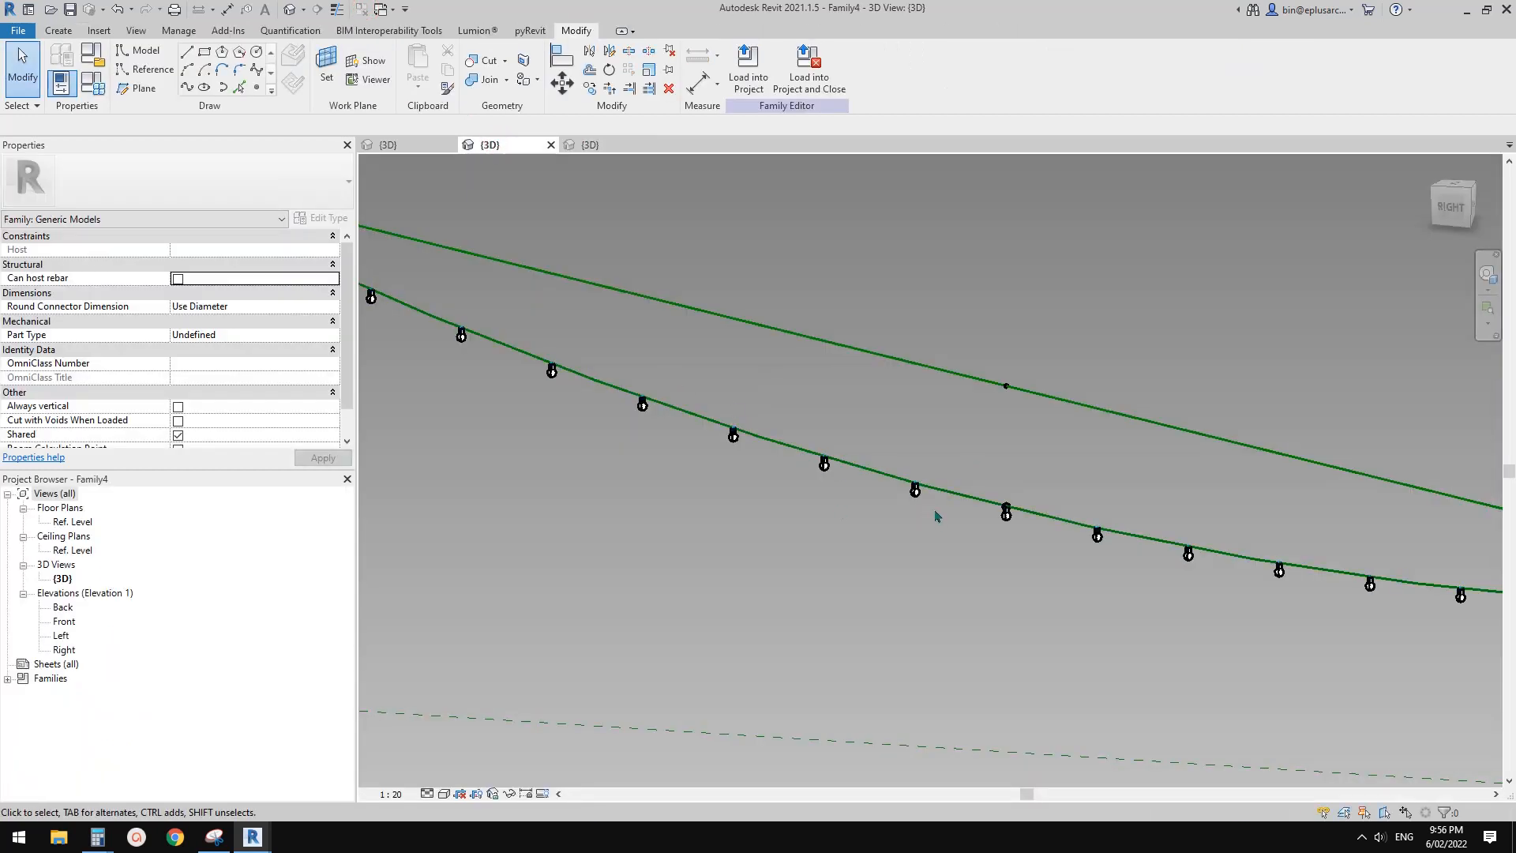
{"action": "left_click", "coordinate": [737, 79]}
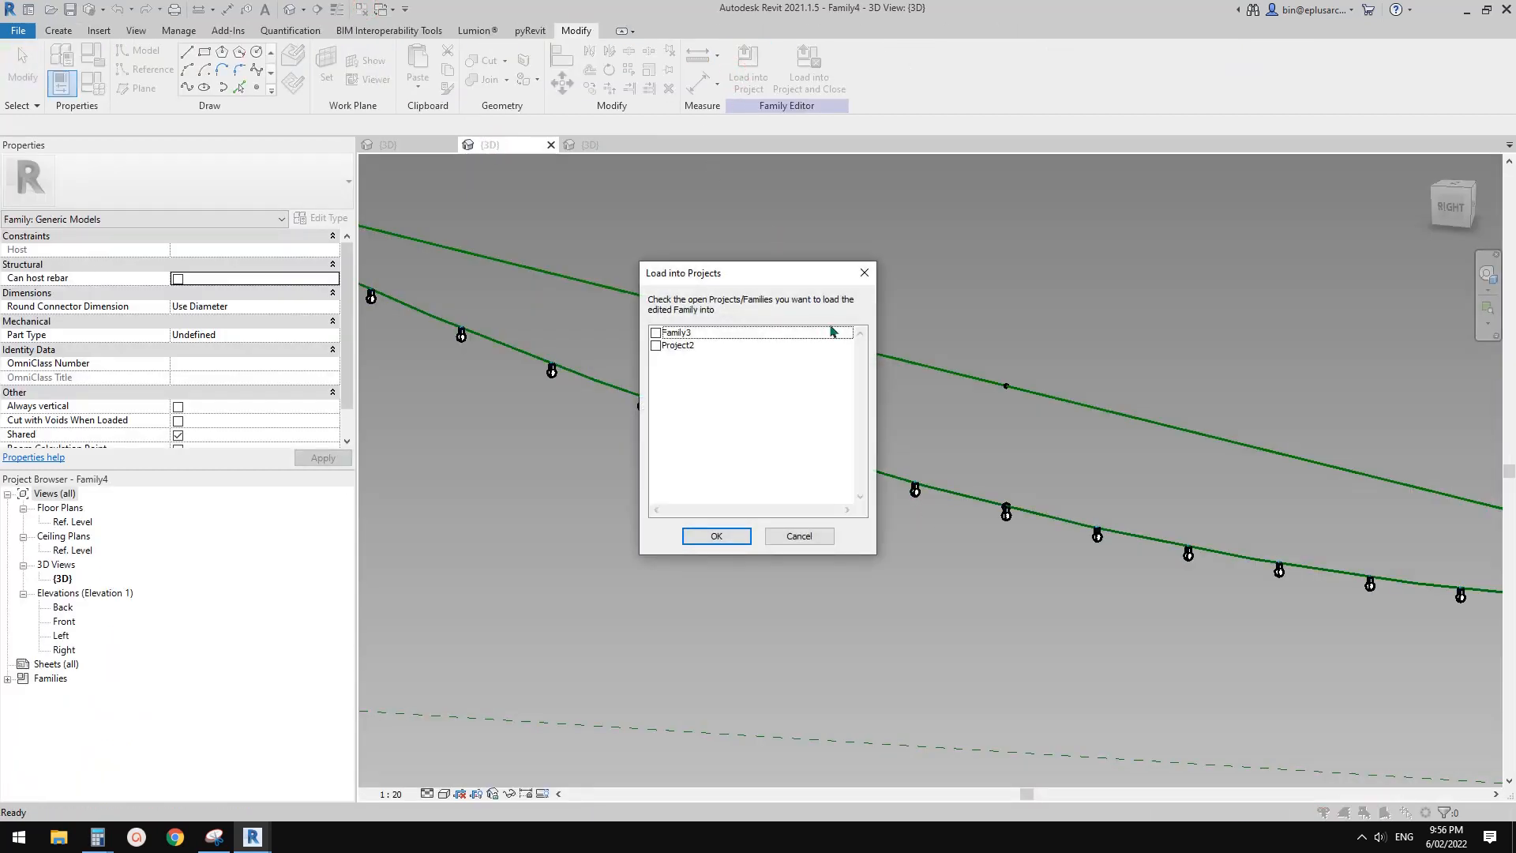
{"action": "key", "text": "Escape"}
{"action": "scroll", "coordinate": [765, 402], "scroll_direction": "down", "scroll_amount": 2}
{"action": "middle_click_drag", "start_coordinate": [764, 402], "coordinate": [955, 409]}
{"action": "scroll", "coordinate": [955, 406], "scroll_direction": "down", "scroll_amount": 1}
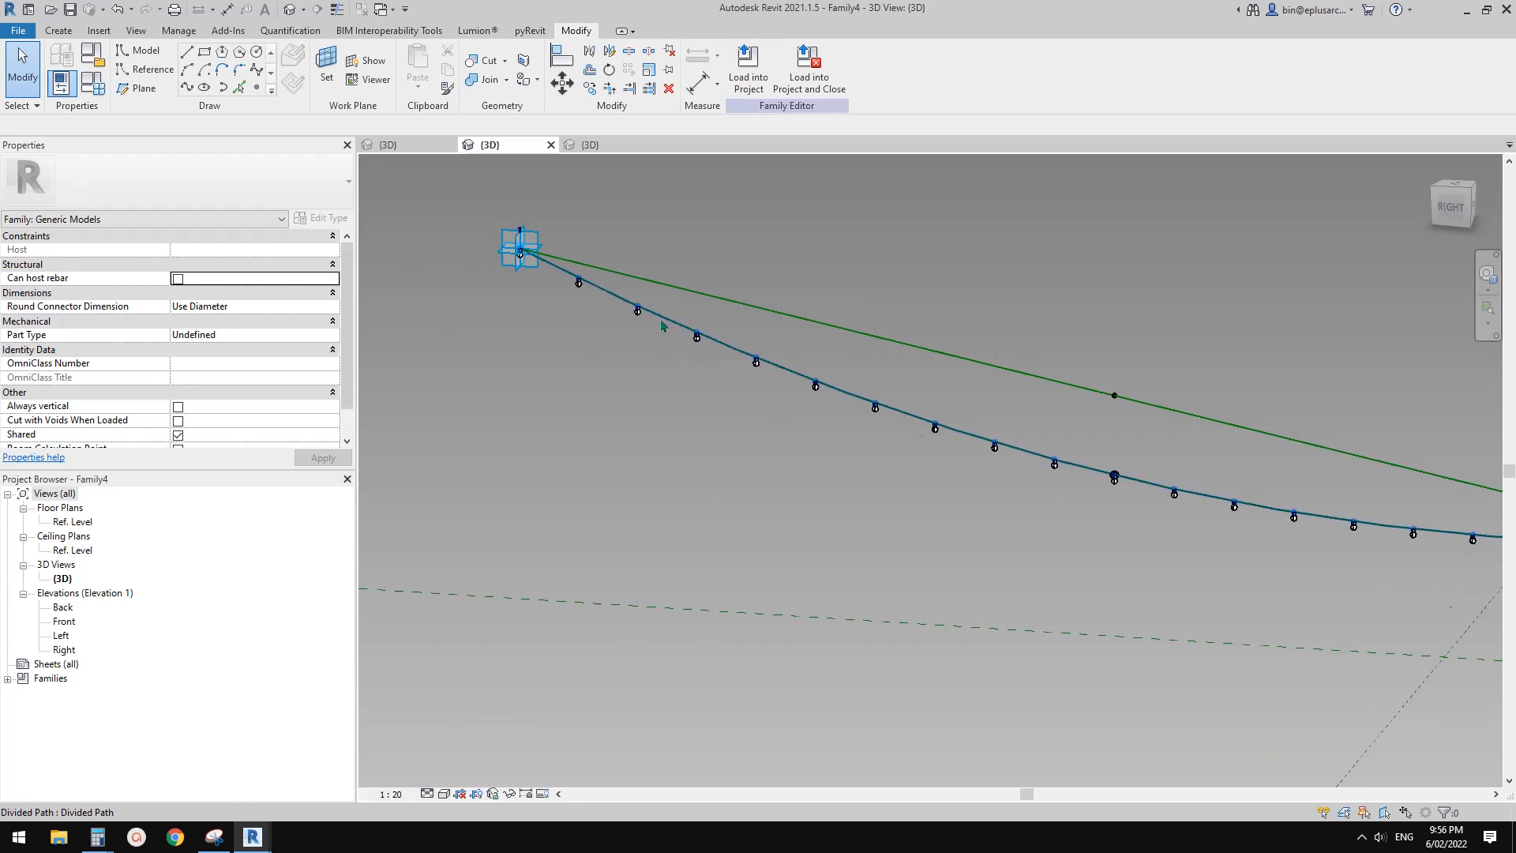
{"action": "scroll", "coordinate": [662, 325], "scroll_direction": "up", "scroll_amount": 4}
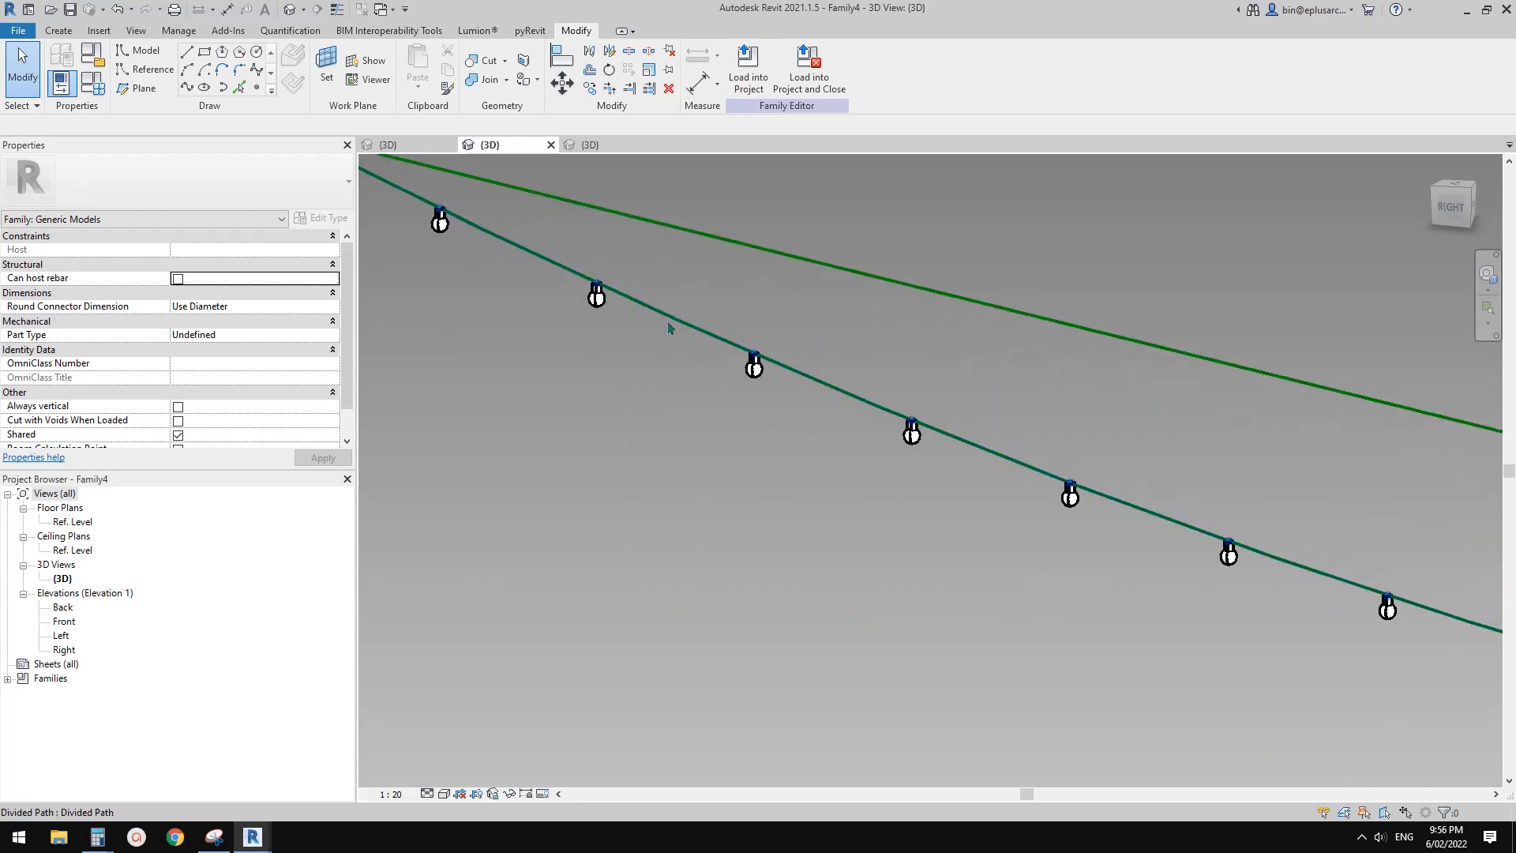
{"action": "middle_click_drag", "start_coordinate": [824, 383], "coordinate": [975, 378]}
{"action": "scroll", "coordinate": [772, 315], "scroll_direction": "up", "scroll_amount": 3}
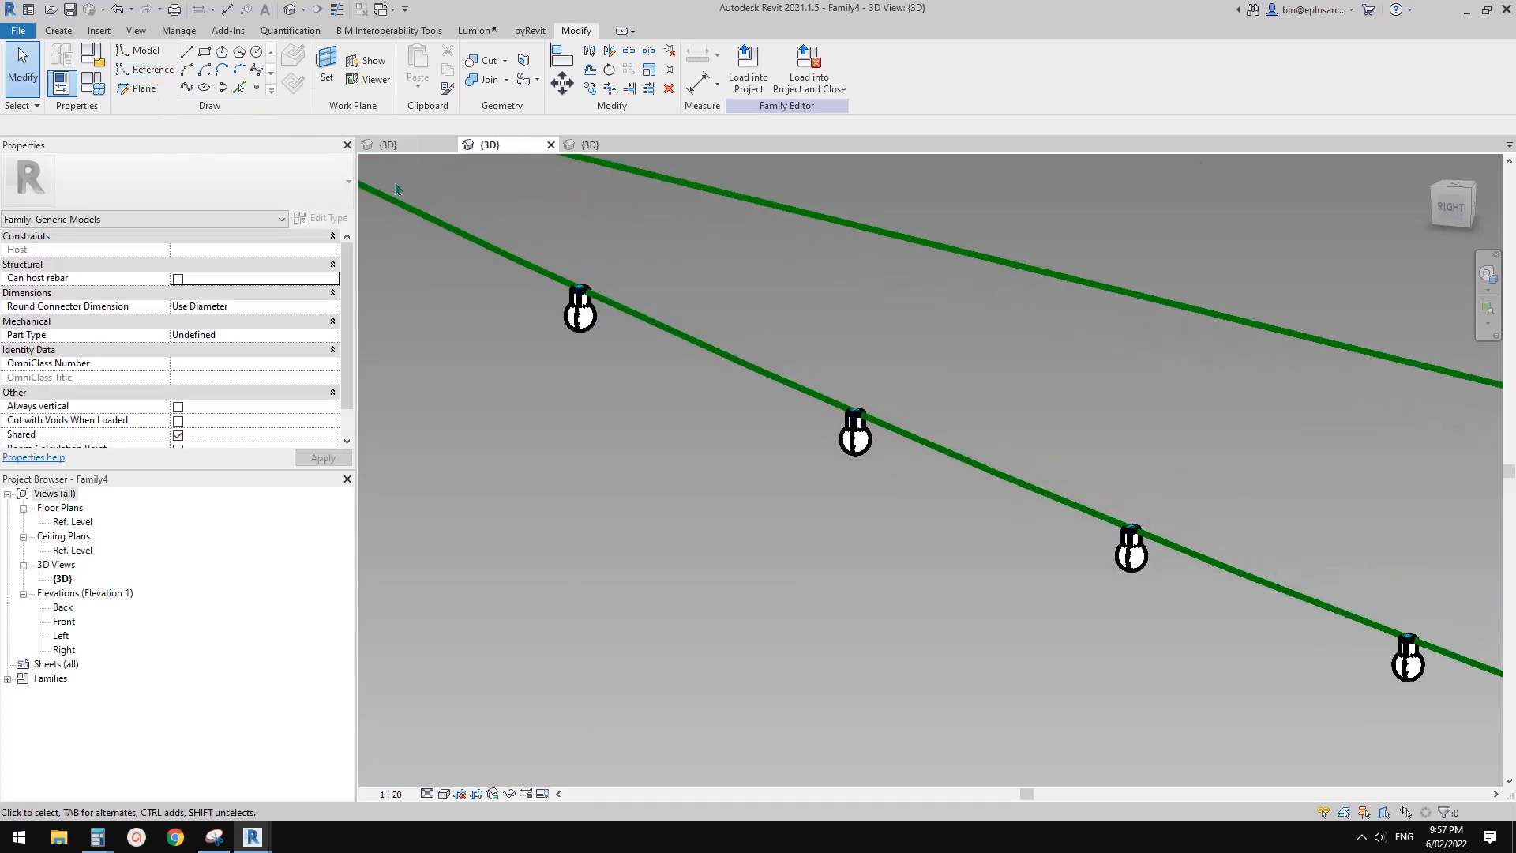
{"action": "middle_click_drag", "start_coordinate": [650, 295], "coordinate": [661, 309]}
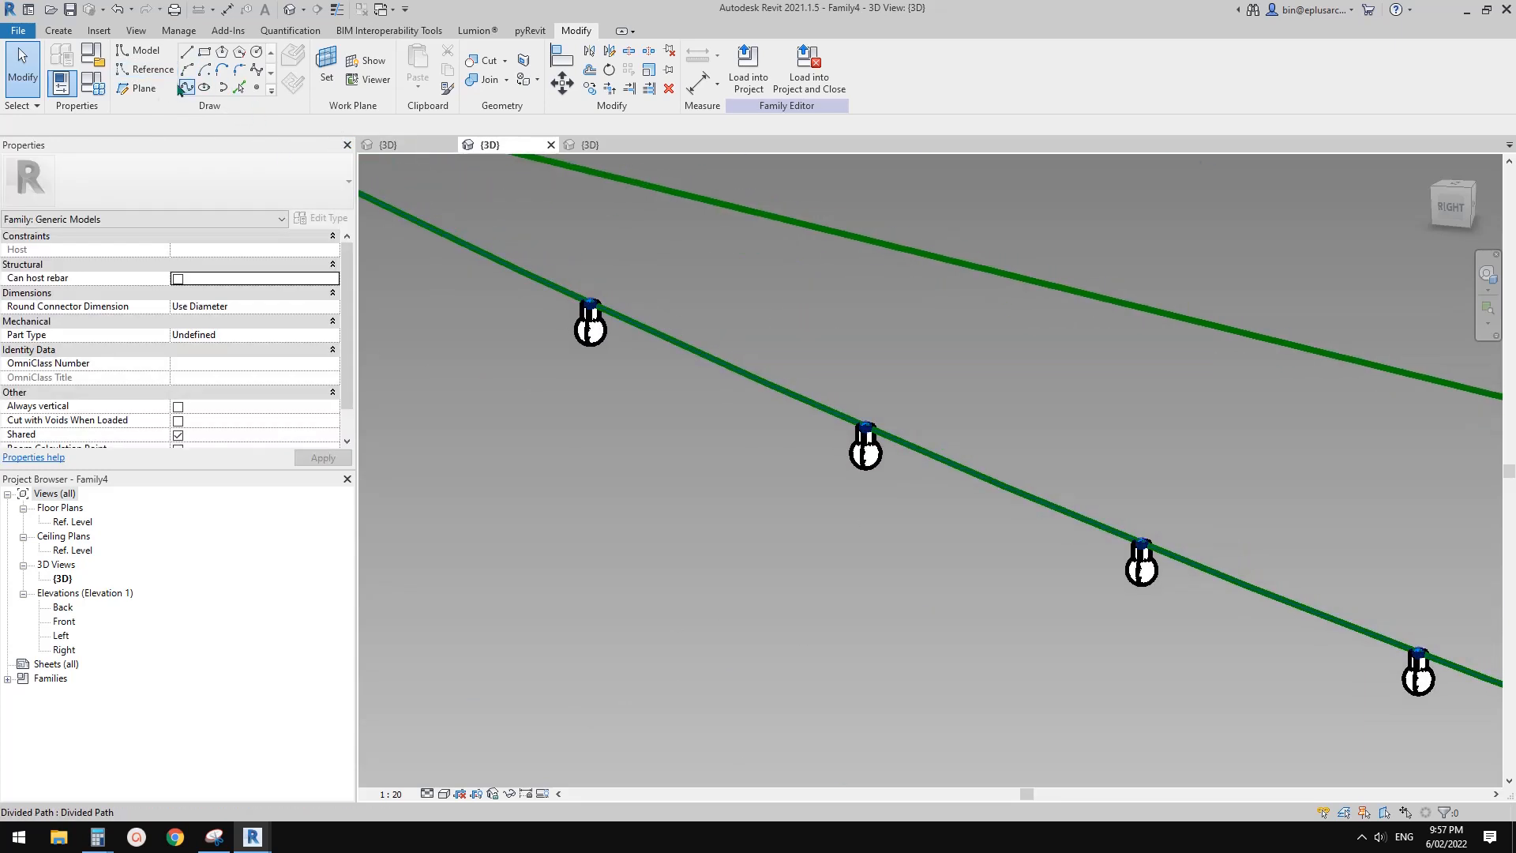
{"action": "left_click", "coordinate": [257, 89]}
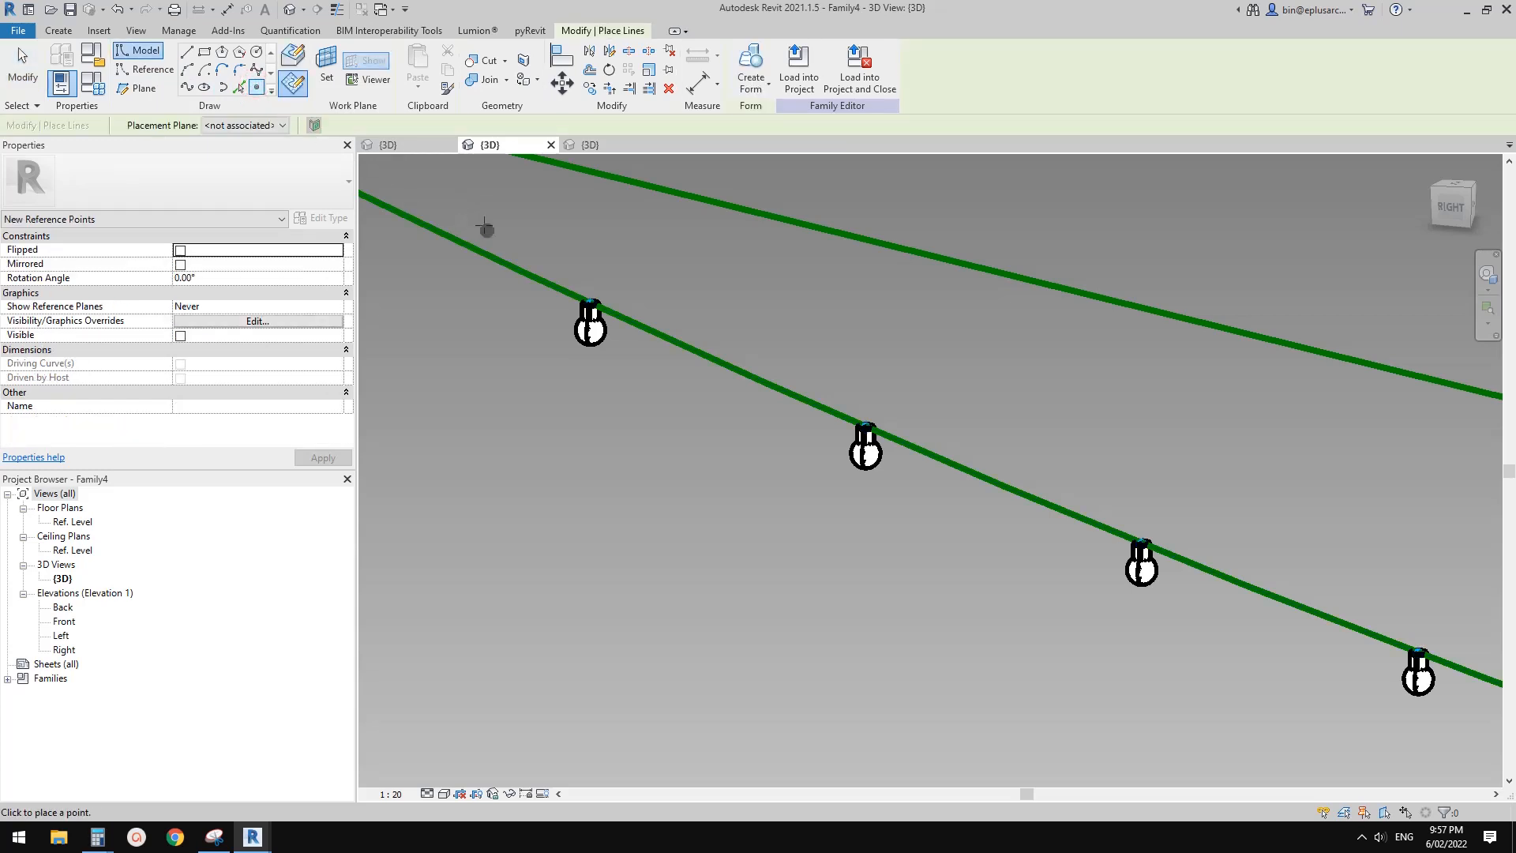
{"action": "left_click", "coordinate": [293, 55]}
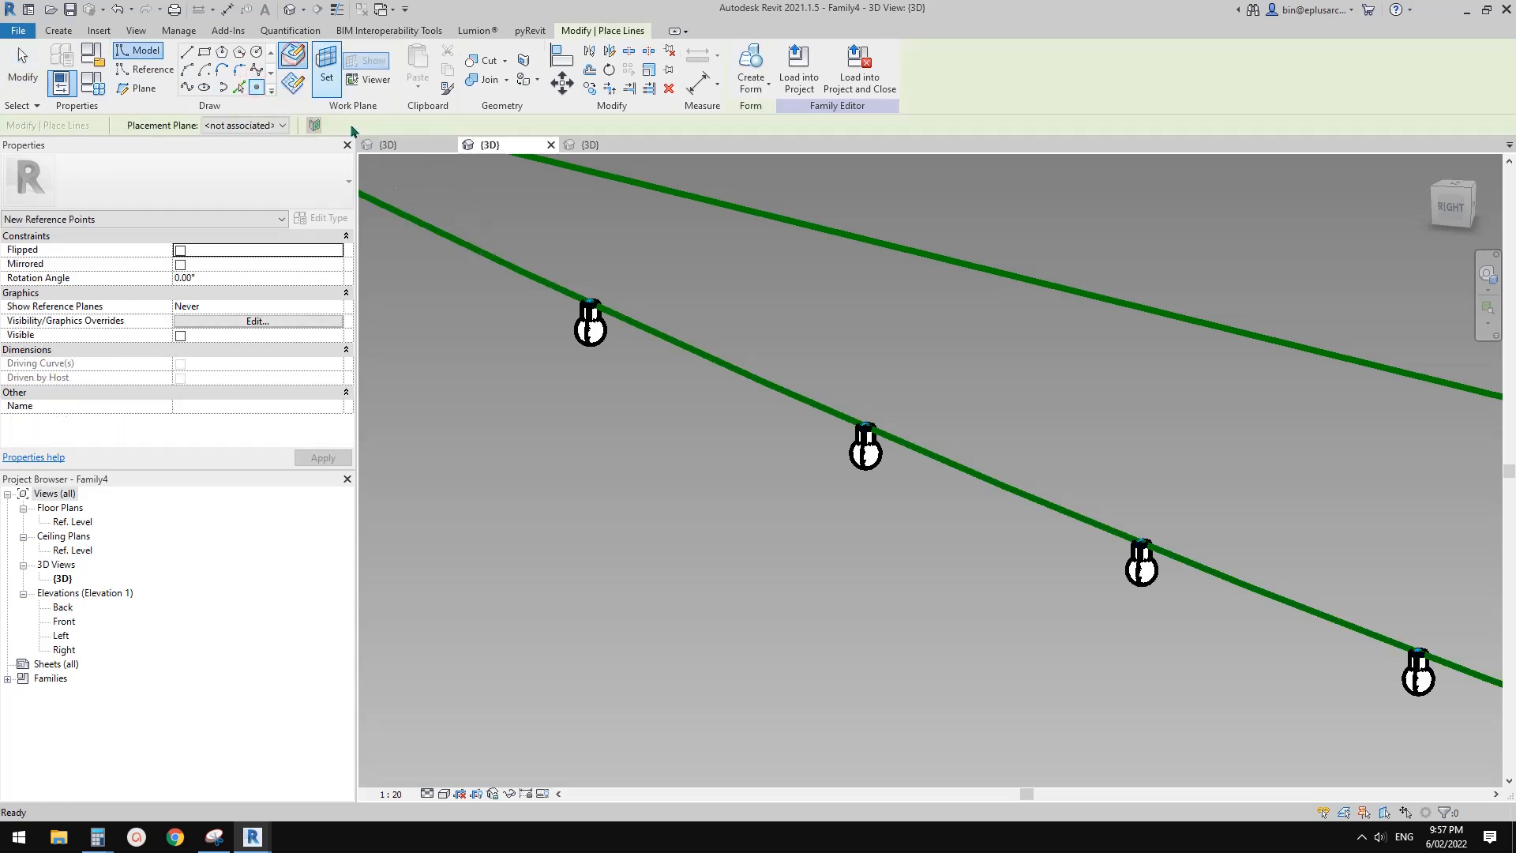
{"action": "left_click", "coordinate": [512, 266]}
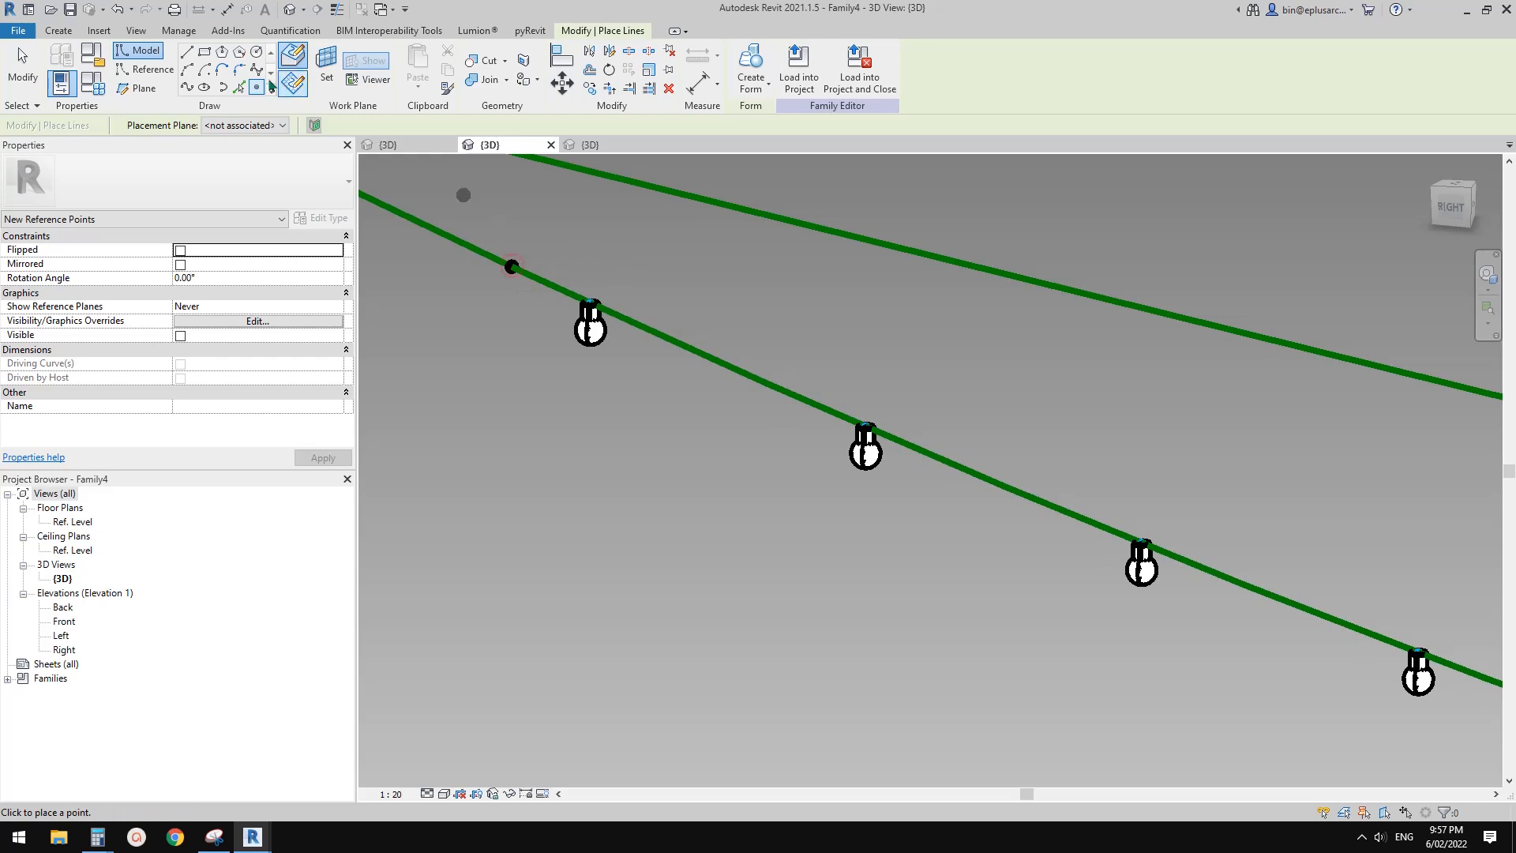
Draw a reference-line circle of about 60 mm radius centred on the new reference point, using the point's own work plane
{"action": "left_click", "coordinate": [153, 70]}
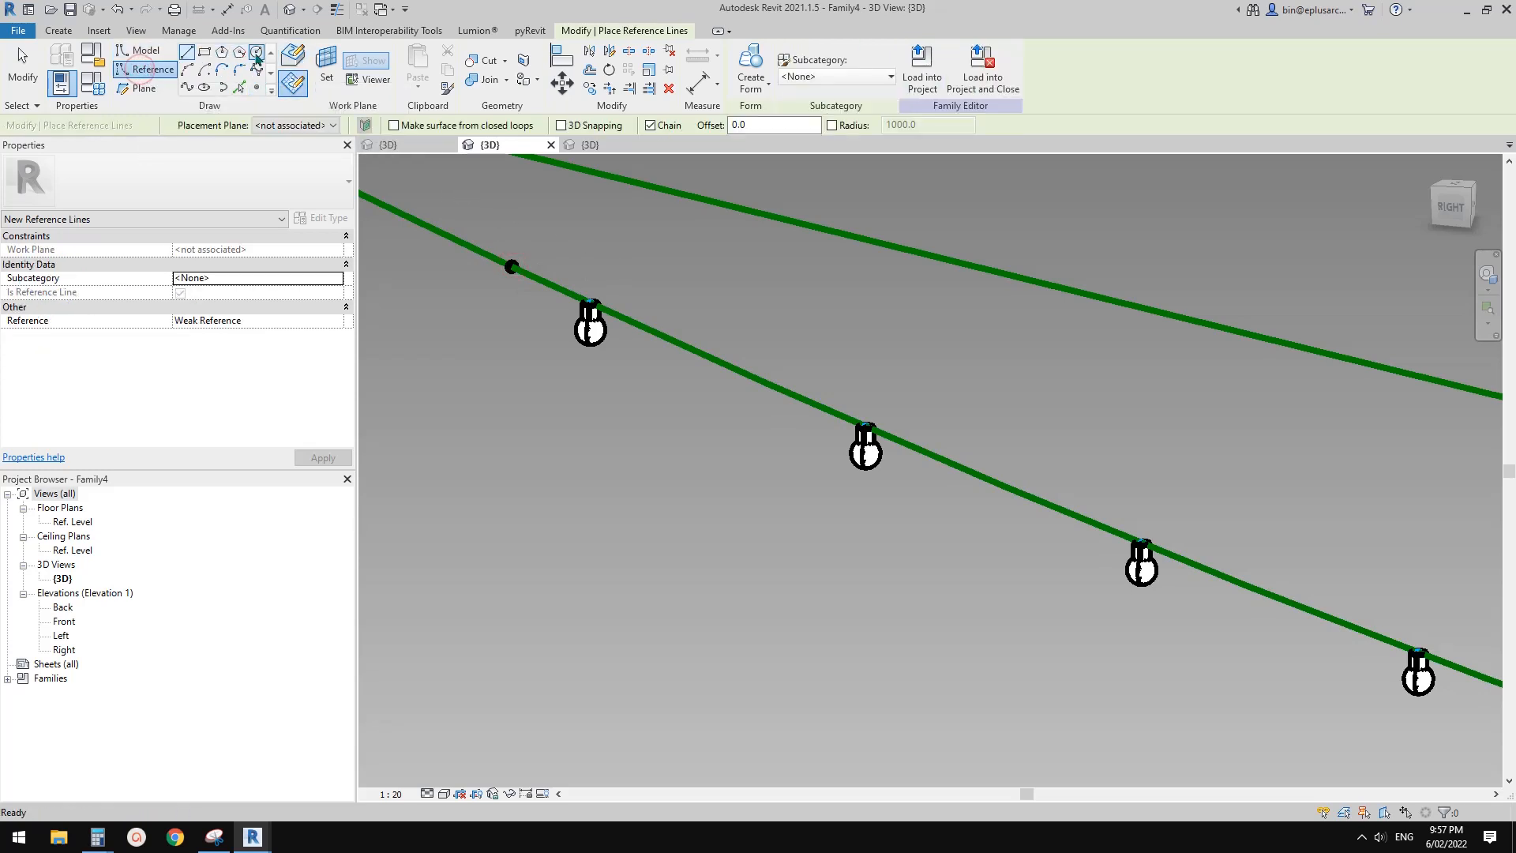
{"action": "left_click", "coordinate": [256, 53]}
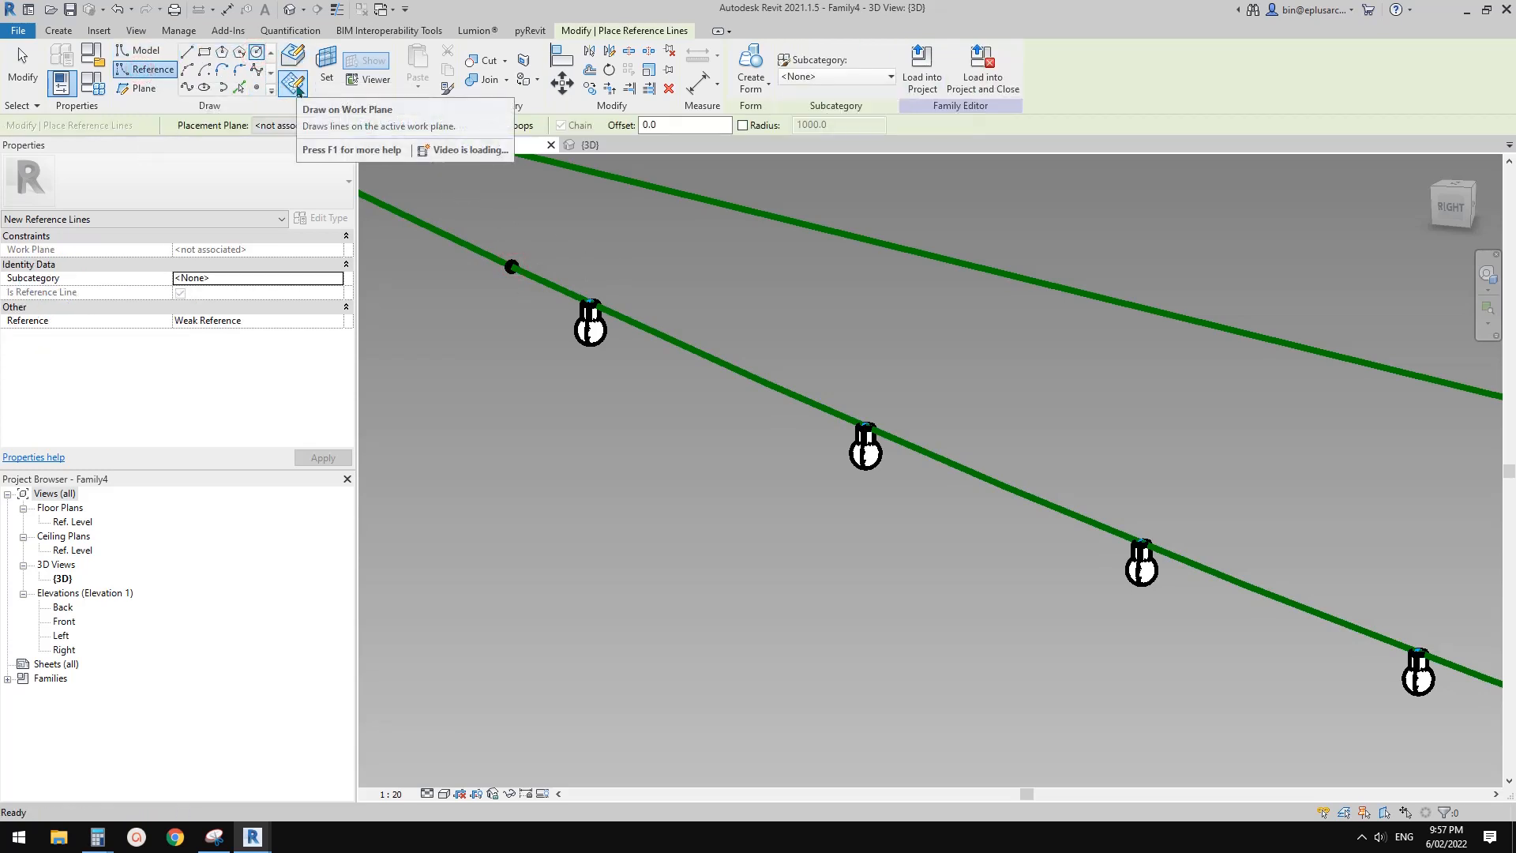
{"action": "key", "text": "Escape"}
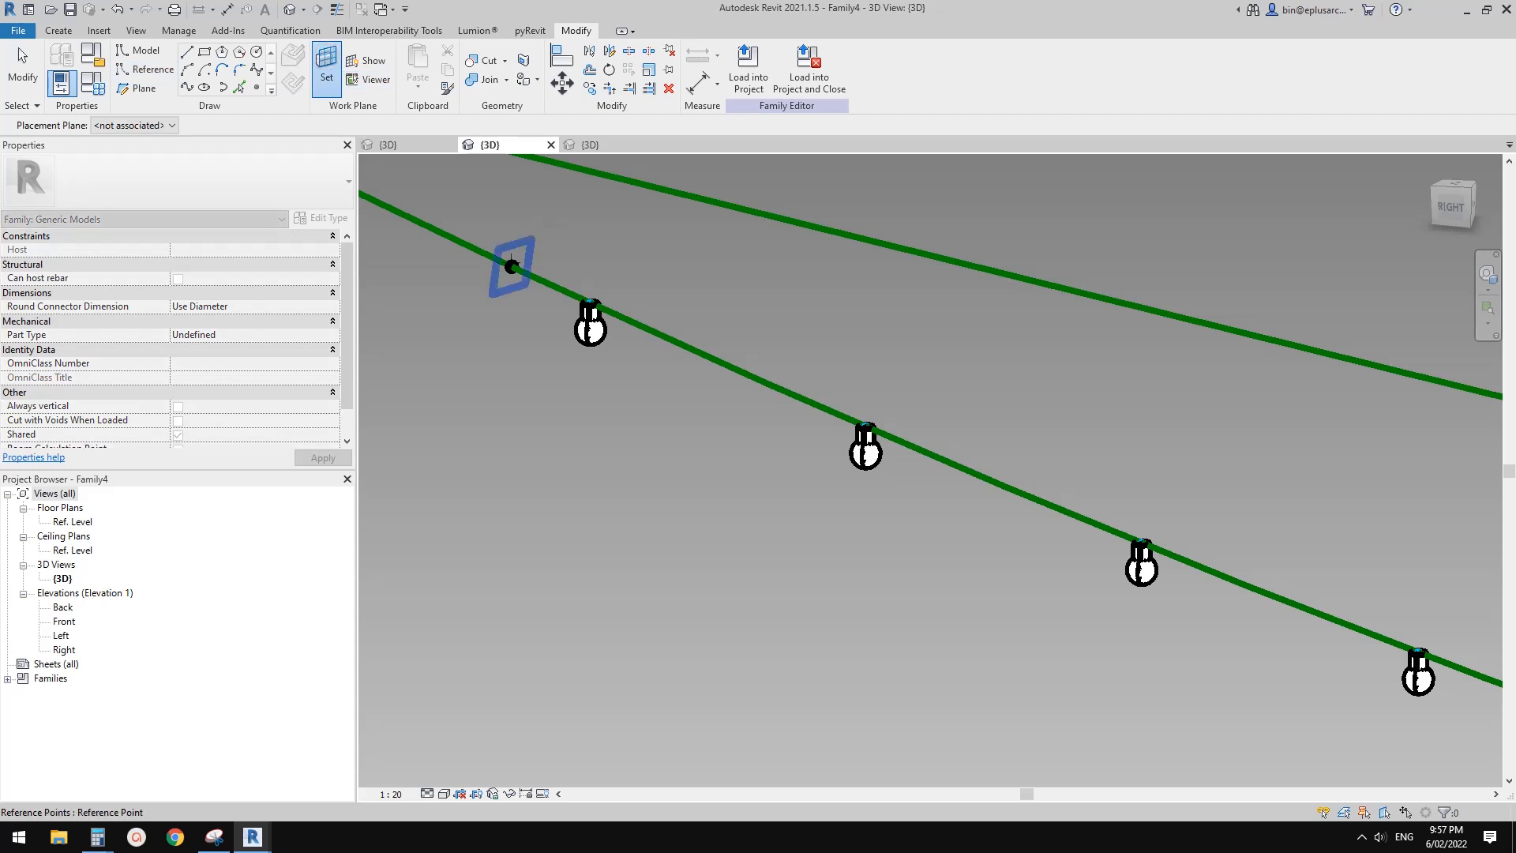
{"action": "left_click", "coordinate": [513, 263]}
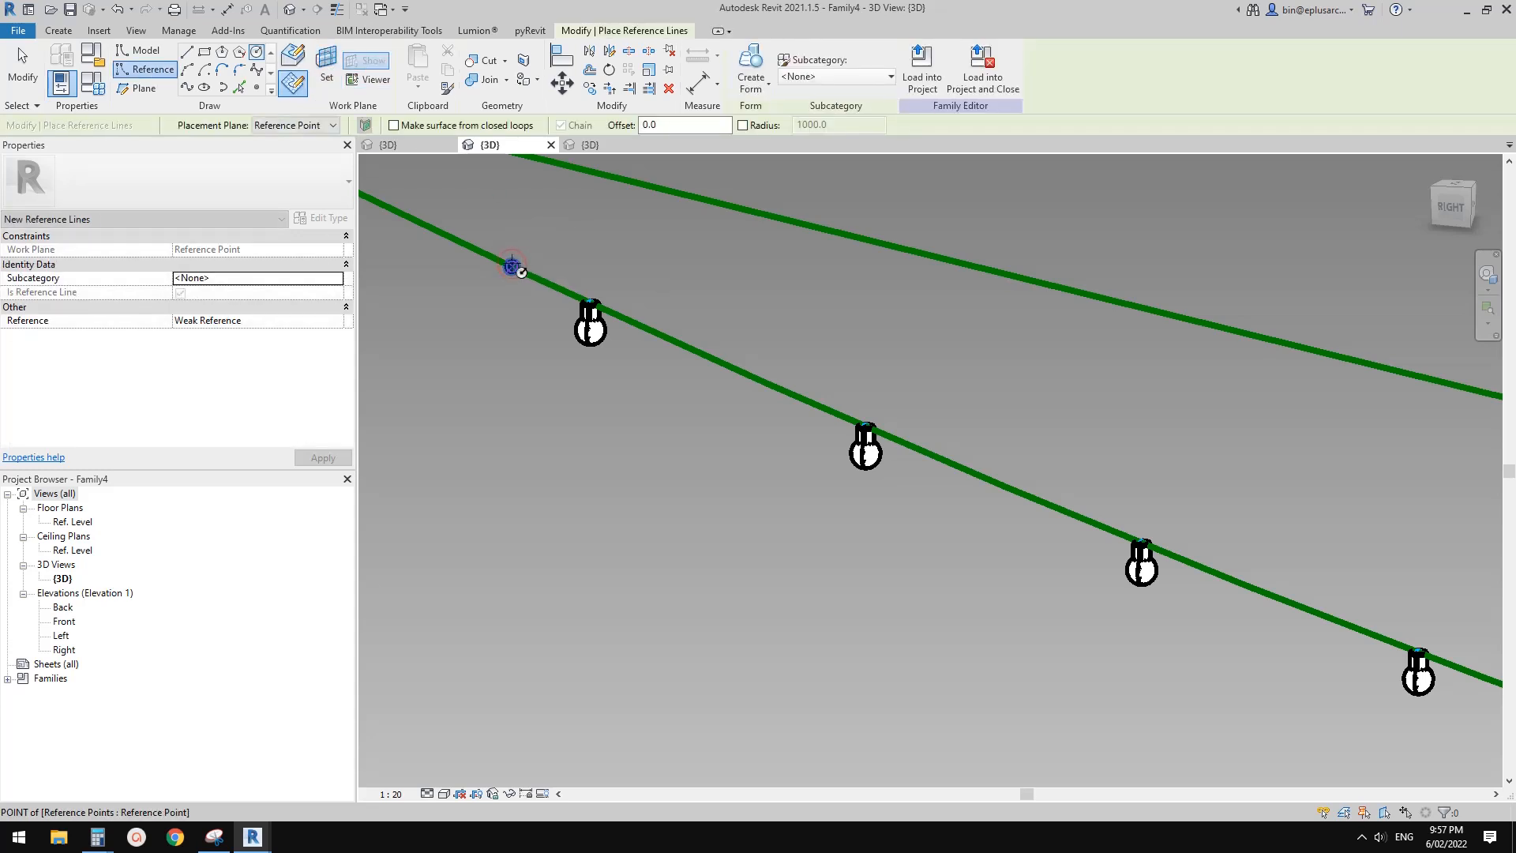
{"action": "left_click", "coordinate": [512, 266]}
{"action": "left_click", "coordinate": [536, 232]}
{"action": "scroll", "coordinate": [521, 249], "scroll_direction": "up", "scroll_amount": 2}
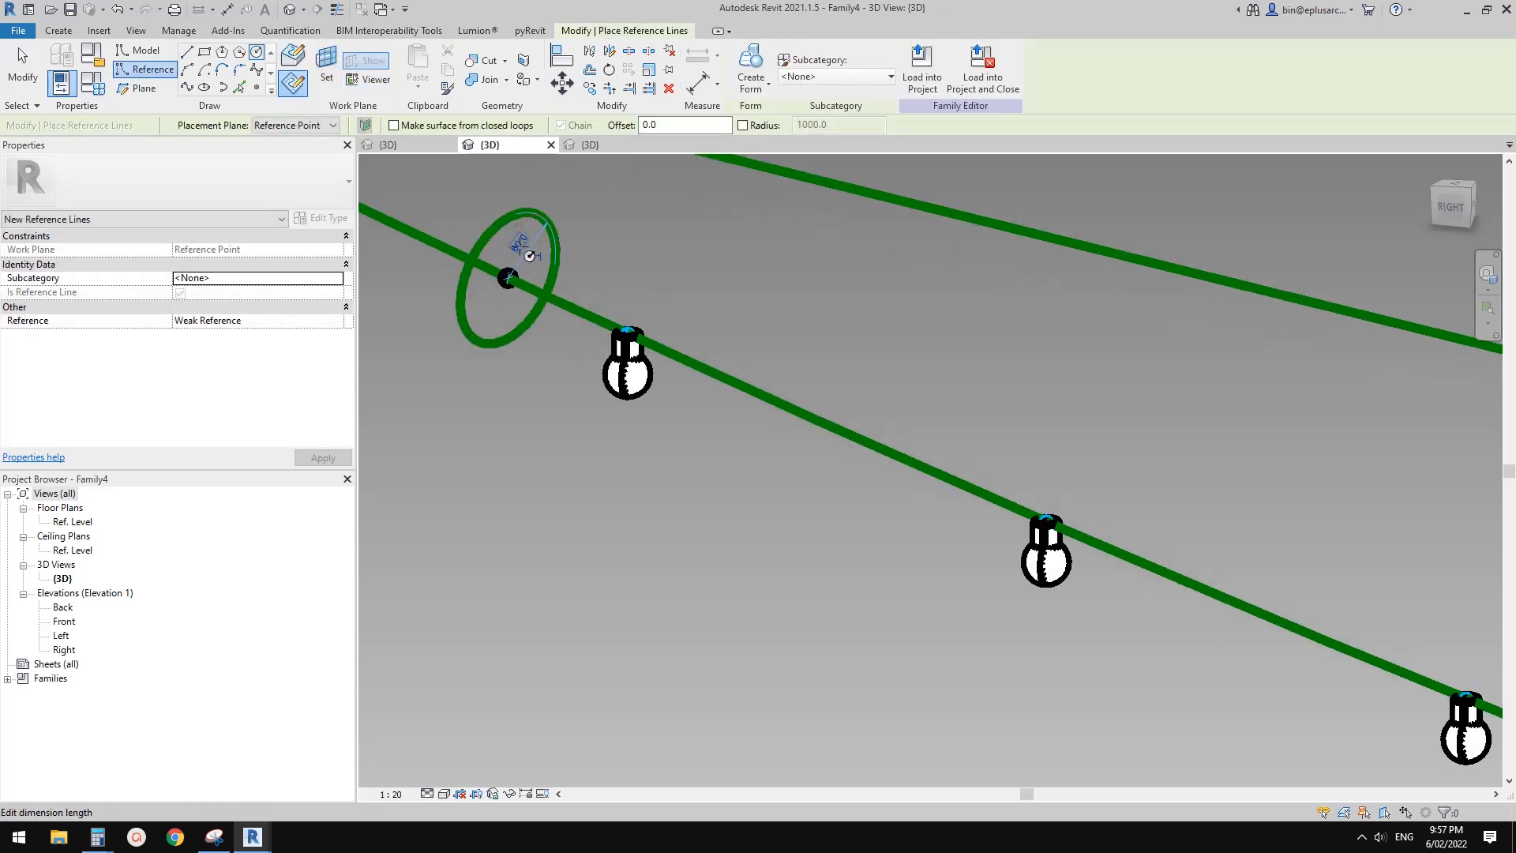
Set the reference circle's radius to 5 mm
{"action": "left_click", "coordinate": [519, 247]}
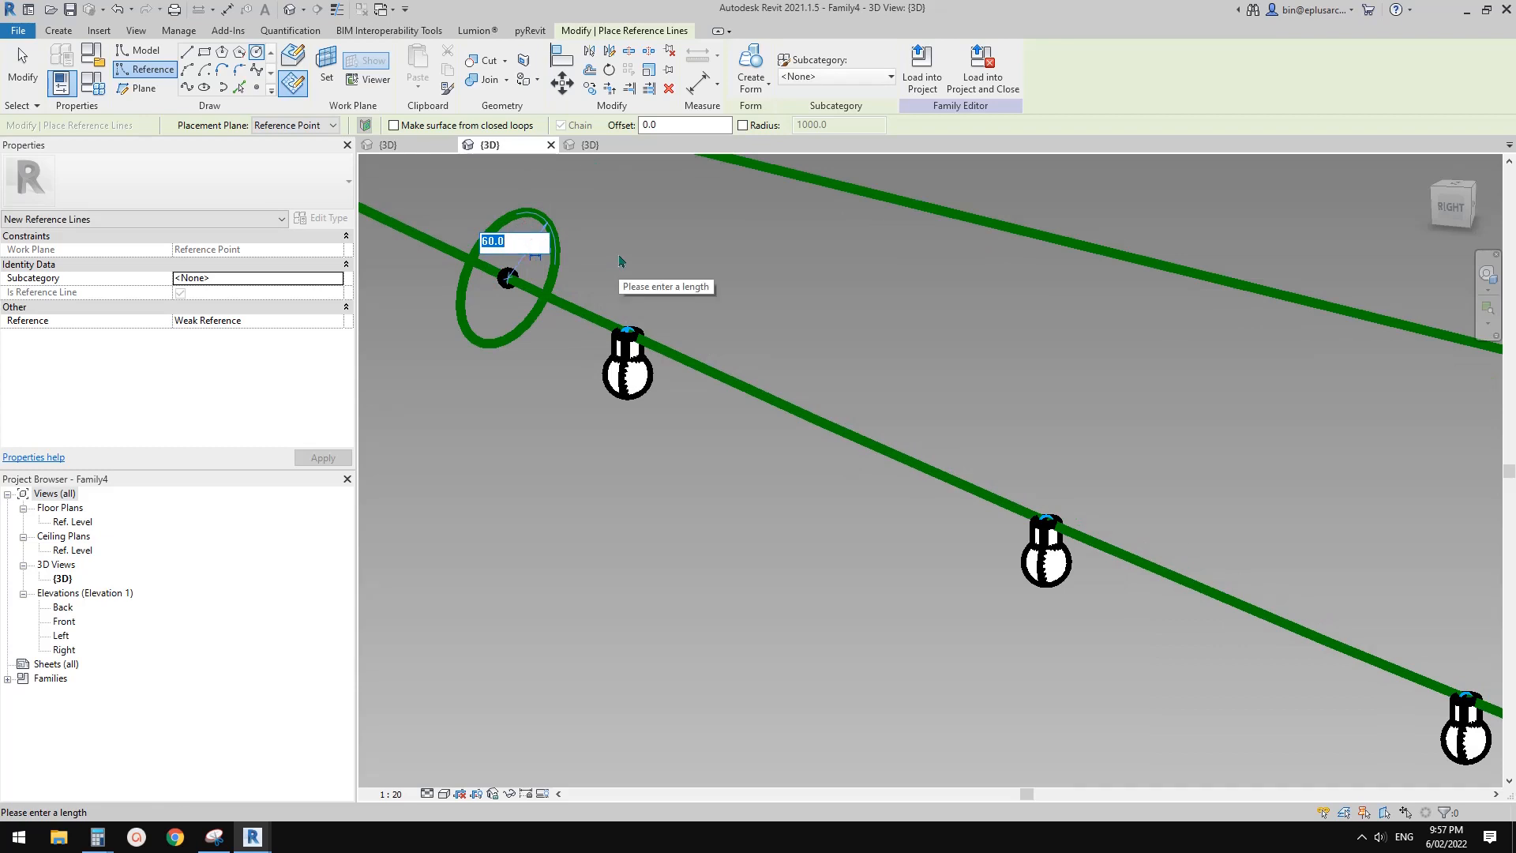
{"action": "type", "text": "5"}
{"action": "key", "text": "Return"}
Set the reference circle's radius to 6 mm and finish placing reference lines
{"action": "scroll", "coordinate": [455, 284], "scroll_direction": "up", "scroll_amount": 2}
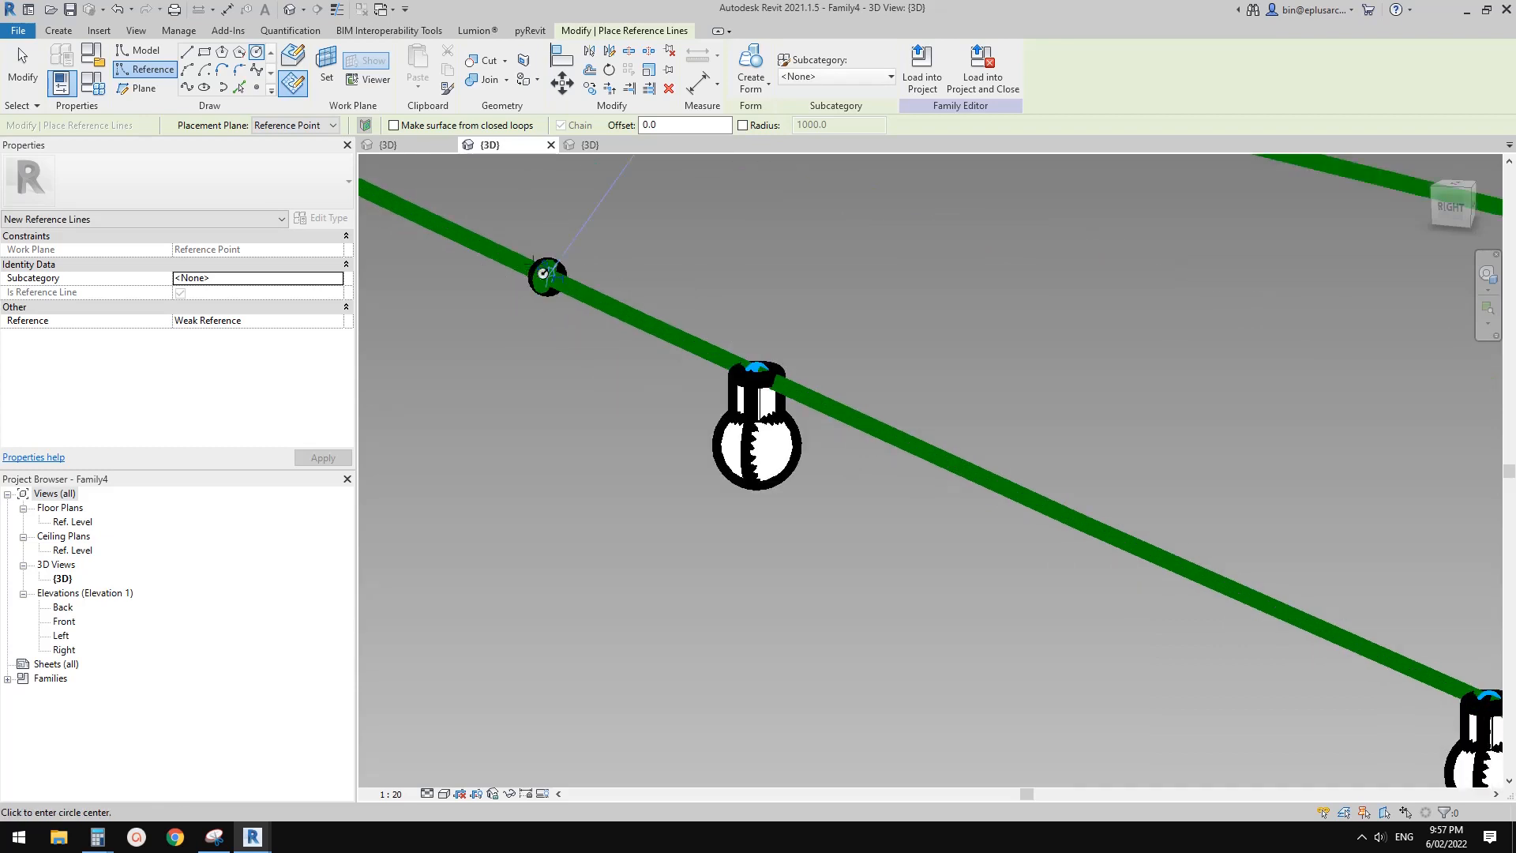
{"action": "left_click", "coordinate": [549, 274]}
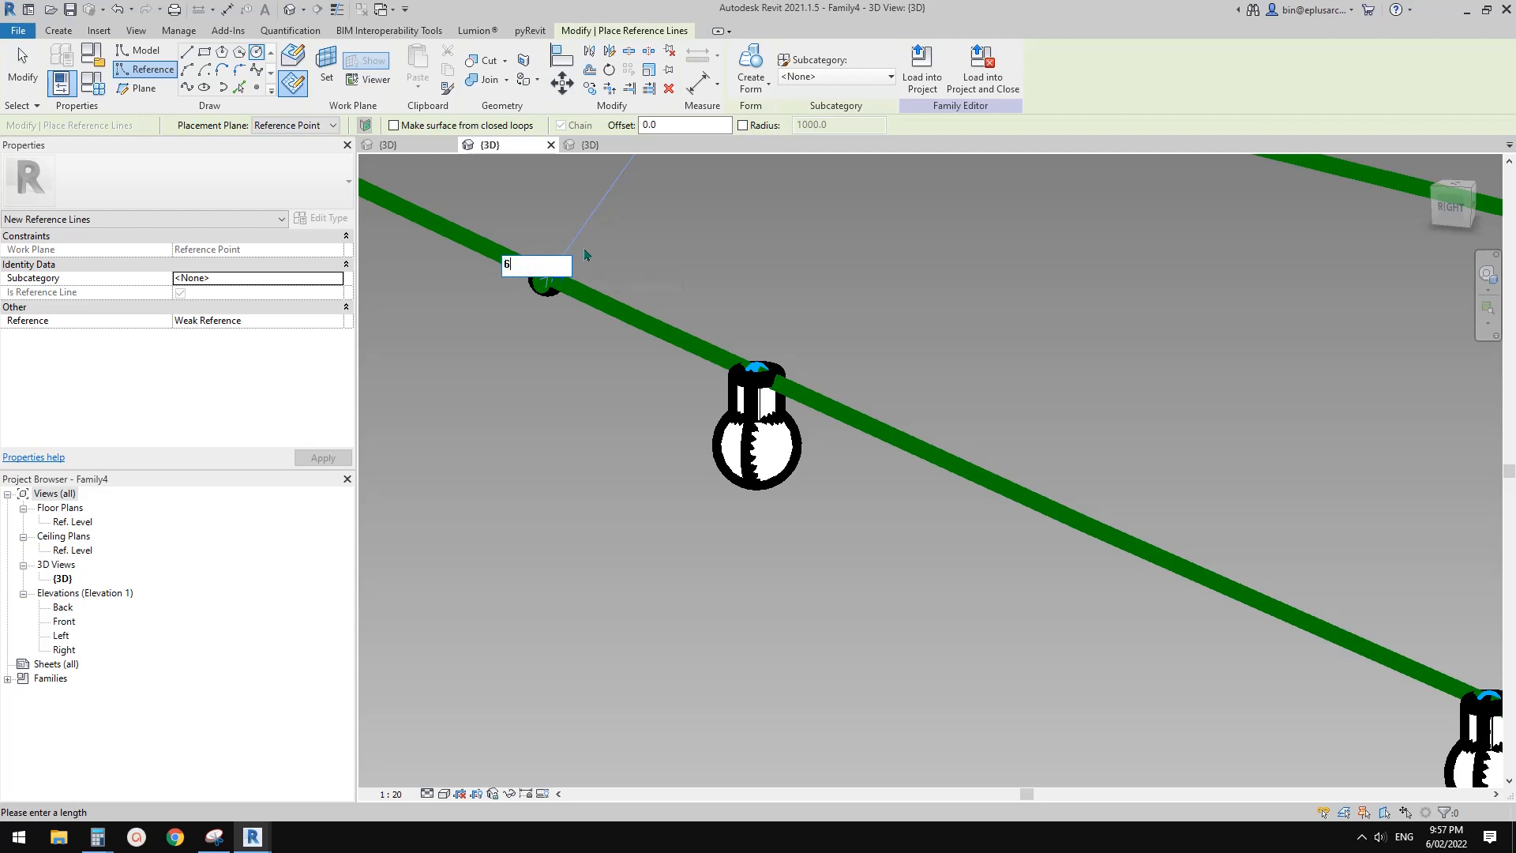
{"action": "key", "text": "Return"}
{"action": "key", "text": "Escape"}
{"action": "key", "text": "Escape"}
Turn on thin line display to view the reference circle and bulb outlines clearly
{"action": "scroll", "coordinate": [585, 261], "scroll_direction": "up", "scroll_amount": 5}
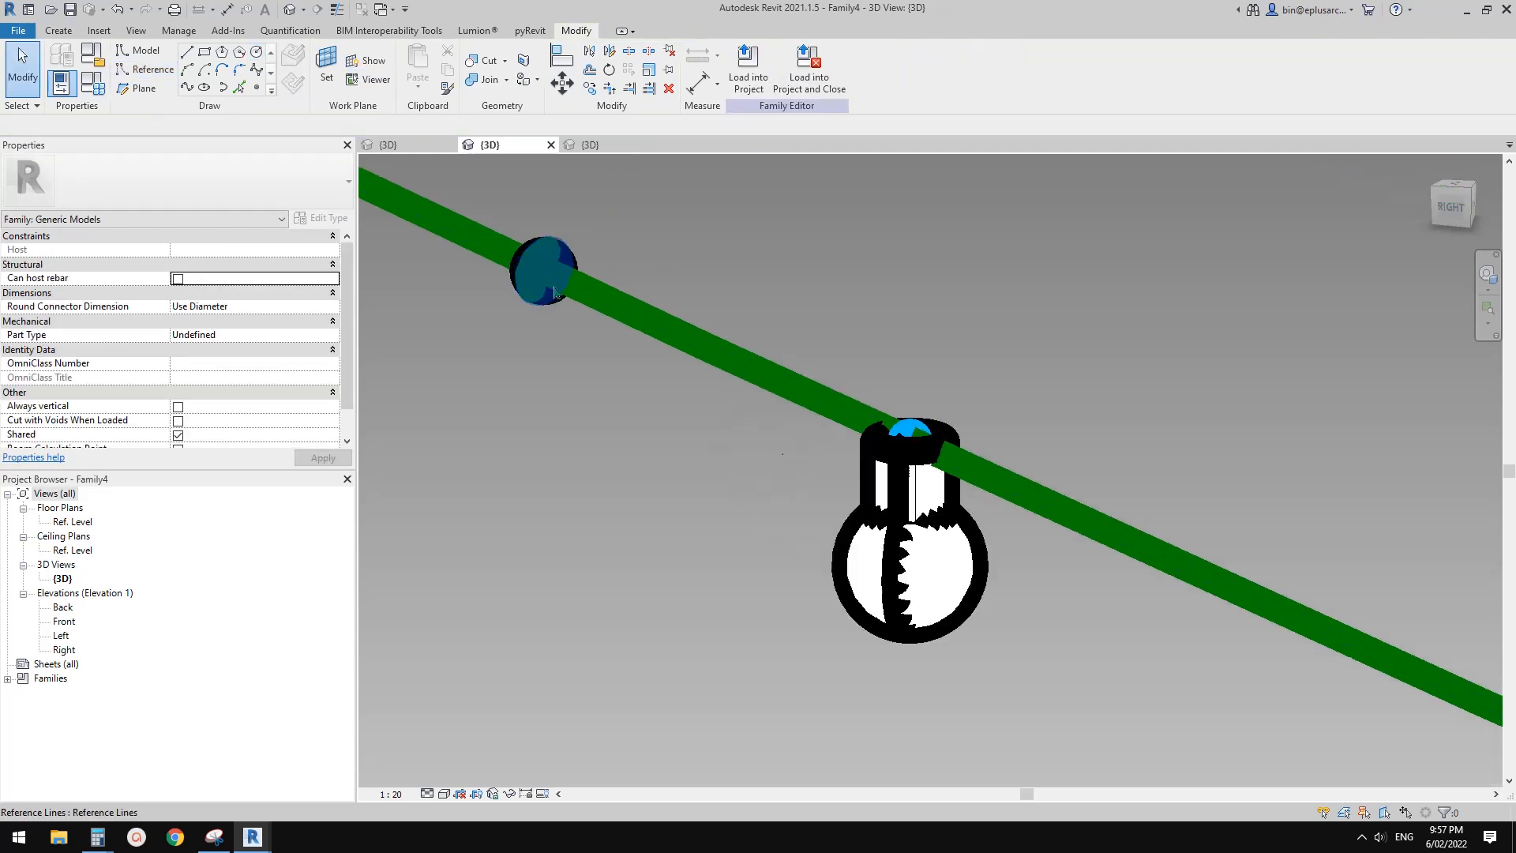
{"action": "middle_click_drag", "start_coordinate": [523, 496], "coordinate": [582, 494]}
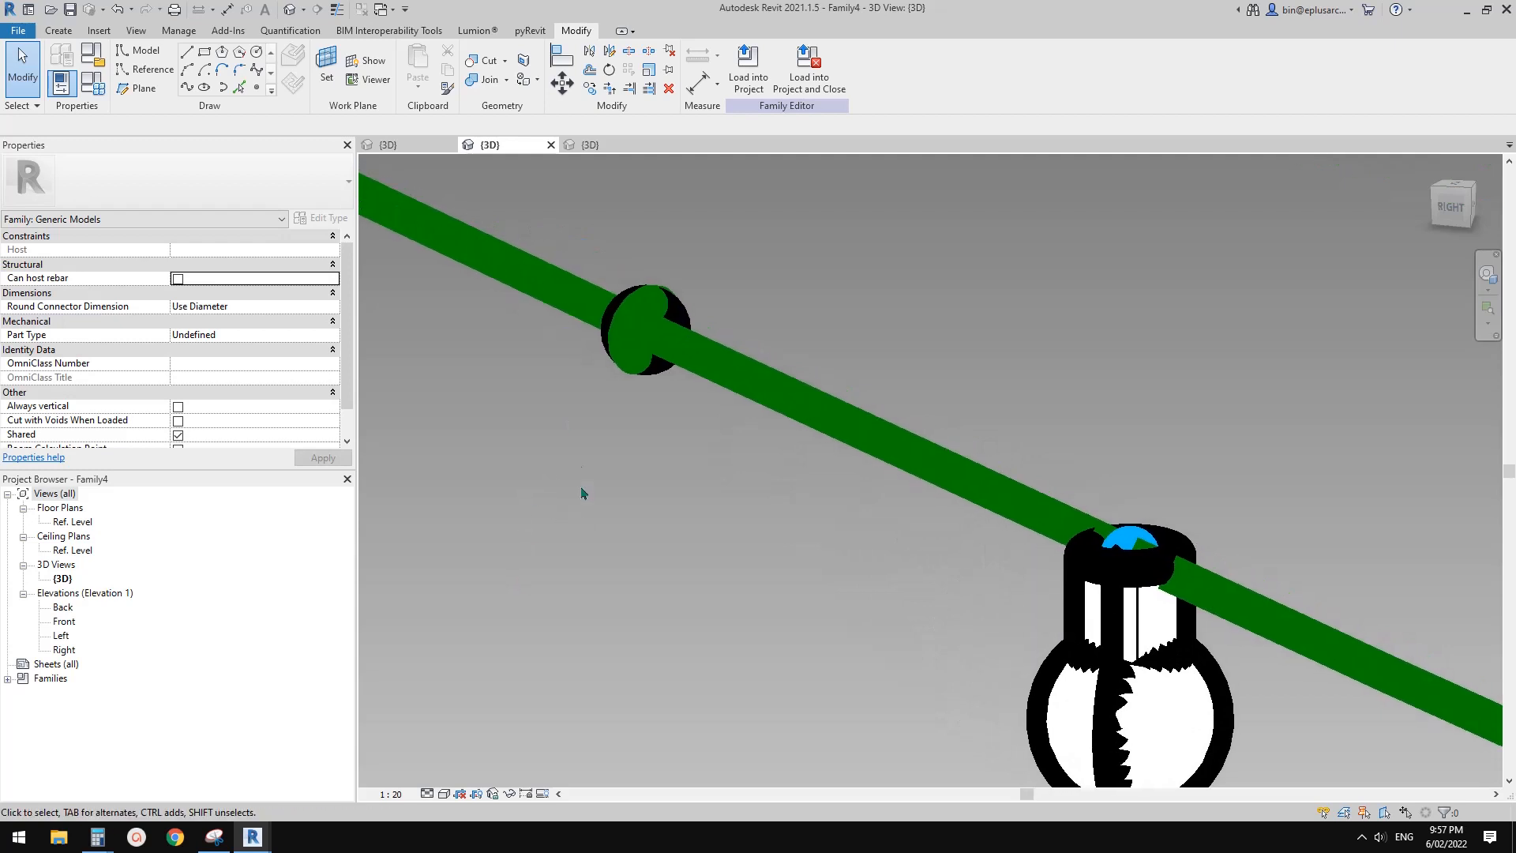
{"action": "left_click", "coordinate": [336, 11]}
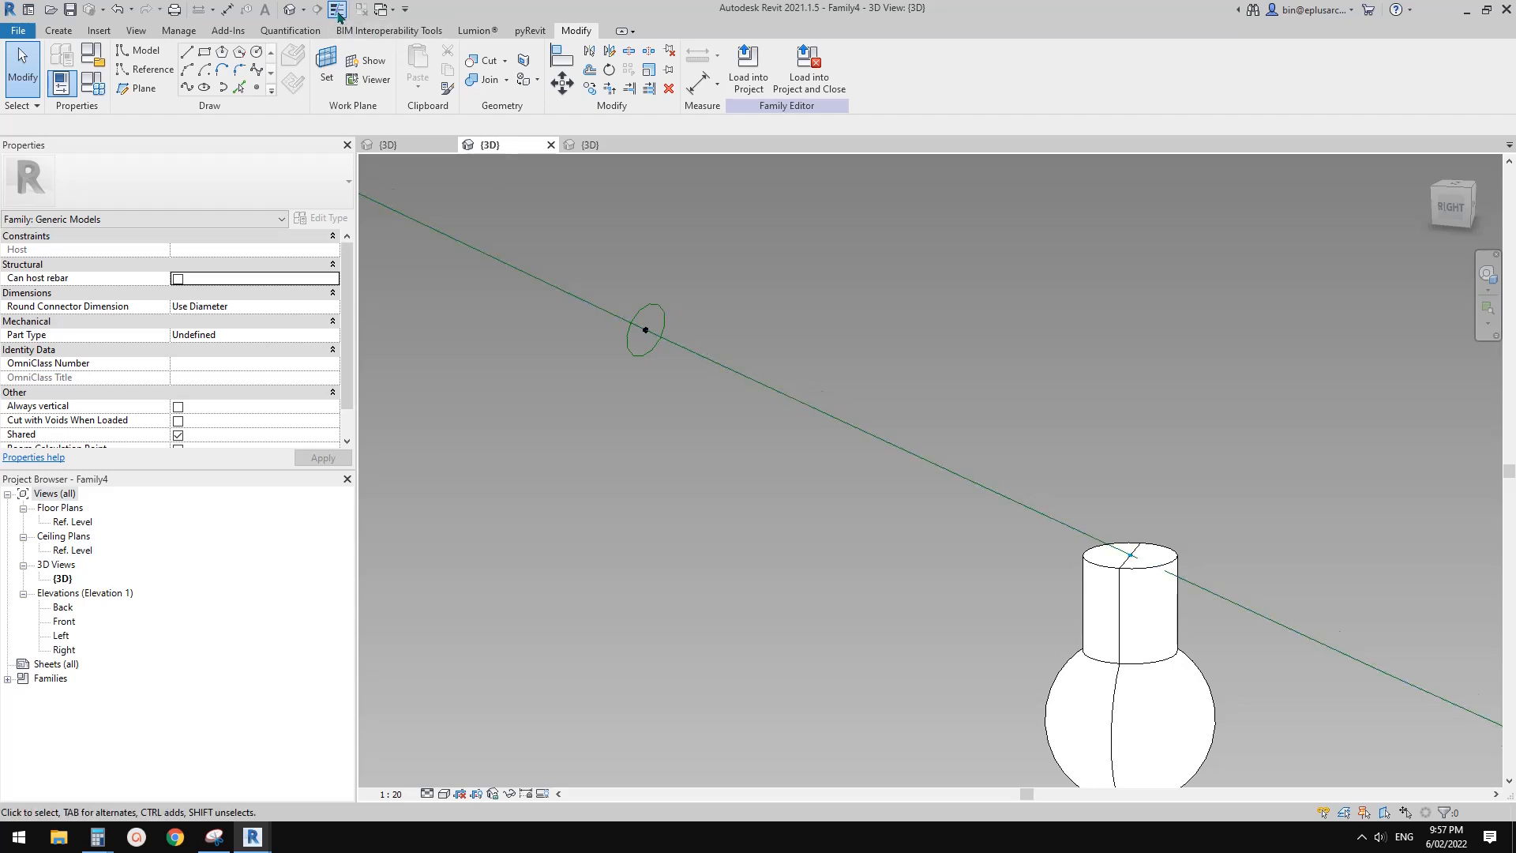
{"action": "left_click", "coordinate": [337, 11]}
{"action": "left_click", "coordinate": [337, 11]}
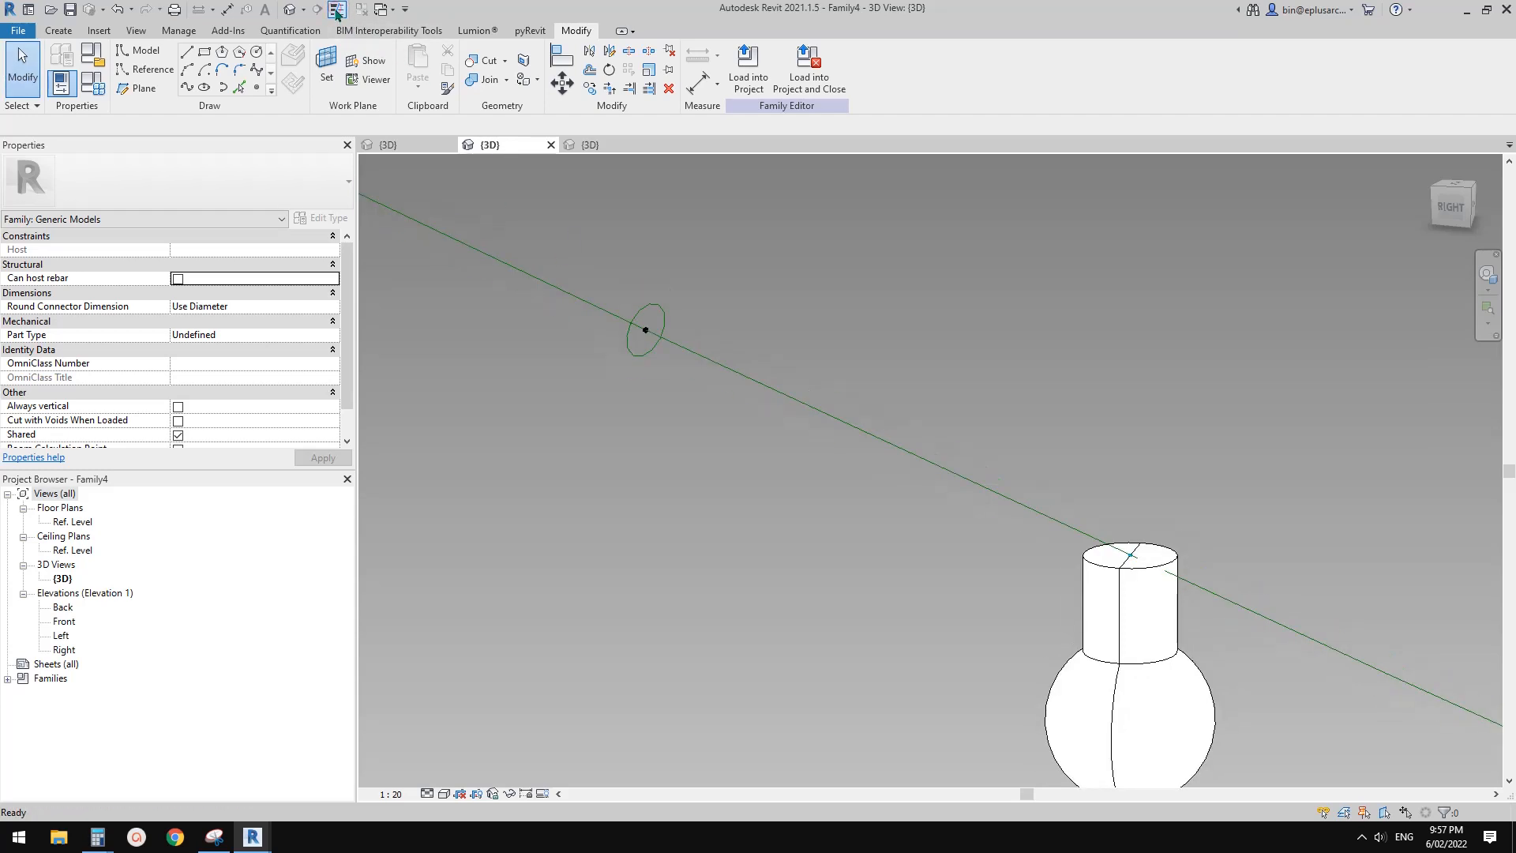
Turn off thin line display and set the 3D view's scale to 1:2
{"action": "left_click", "coordinate": [338, 11]}
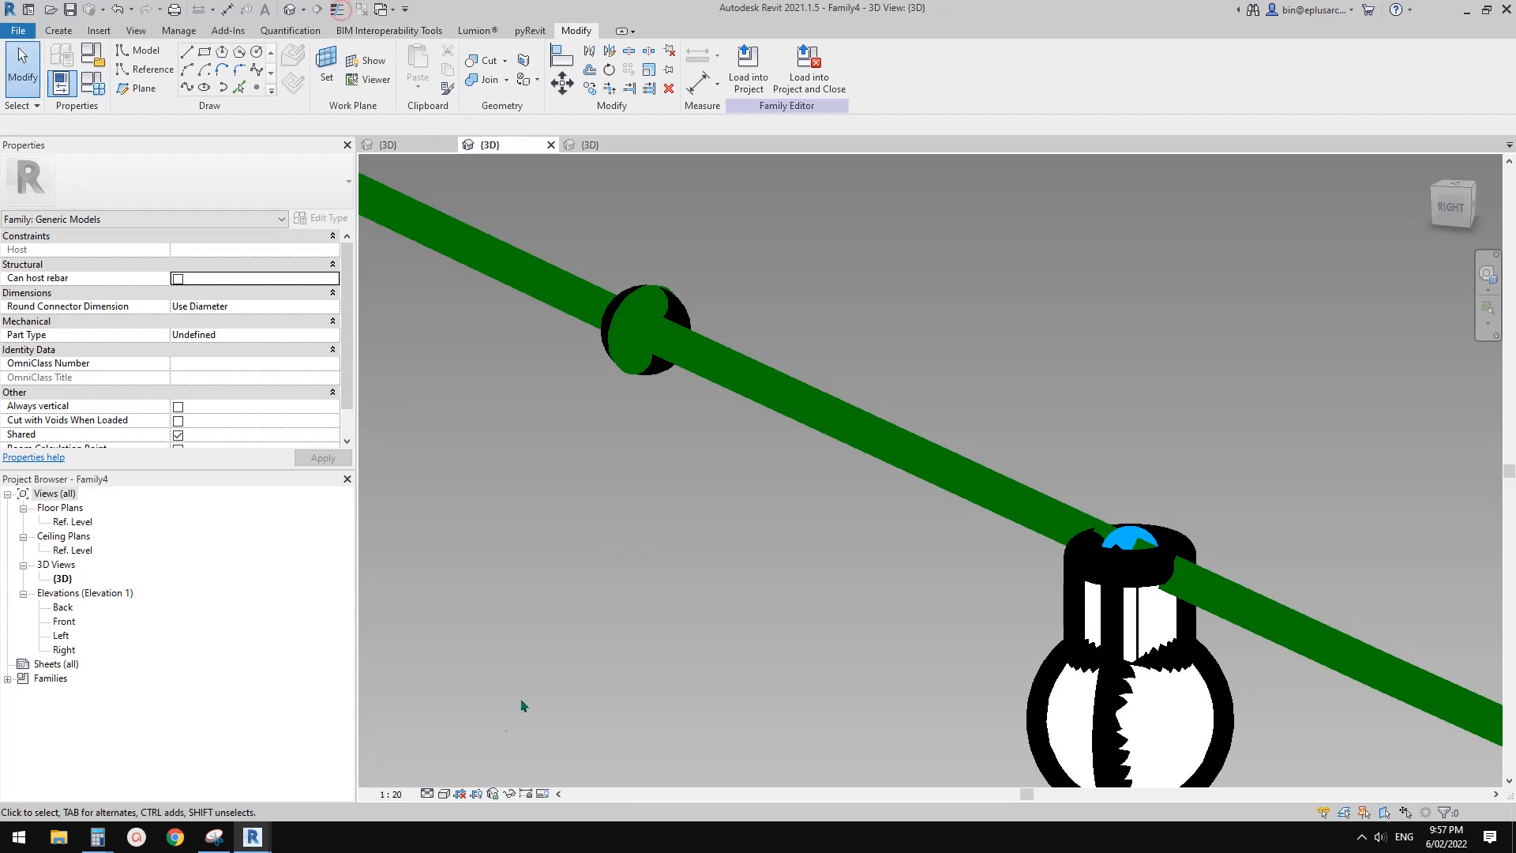
{"action": "left_click", "coordinate": [409, 794]}
{"action": "left_click", "coordinate": [407, 586]}
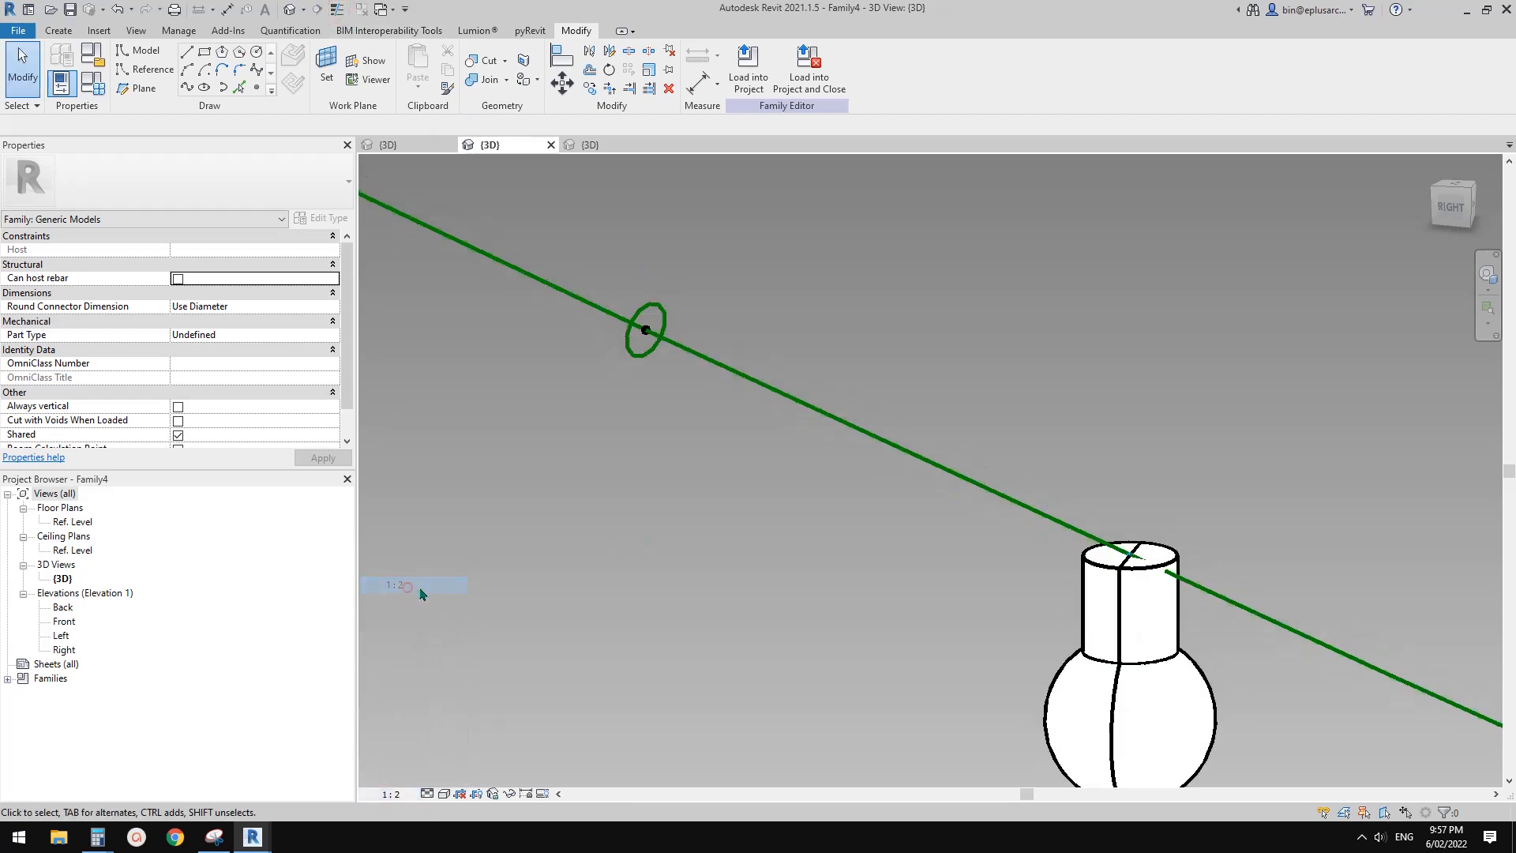
Copy the reference circle together with its host reference point to a free spot beside the cable path
{"action": "middle_click_drag", "start_coordinate": [663, 396], "coordinate": [710, 440]}
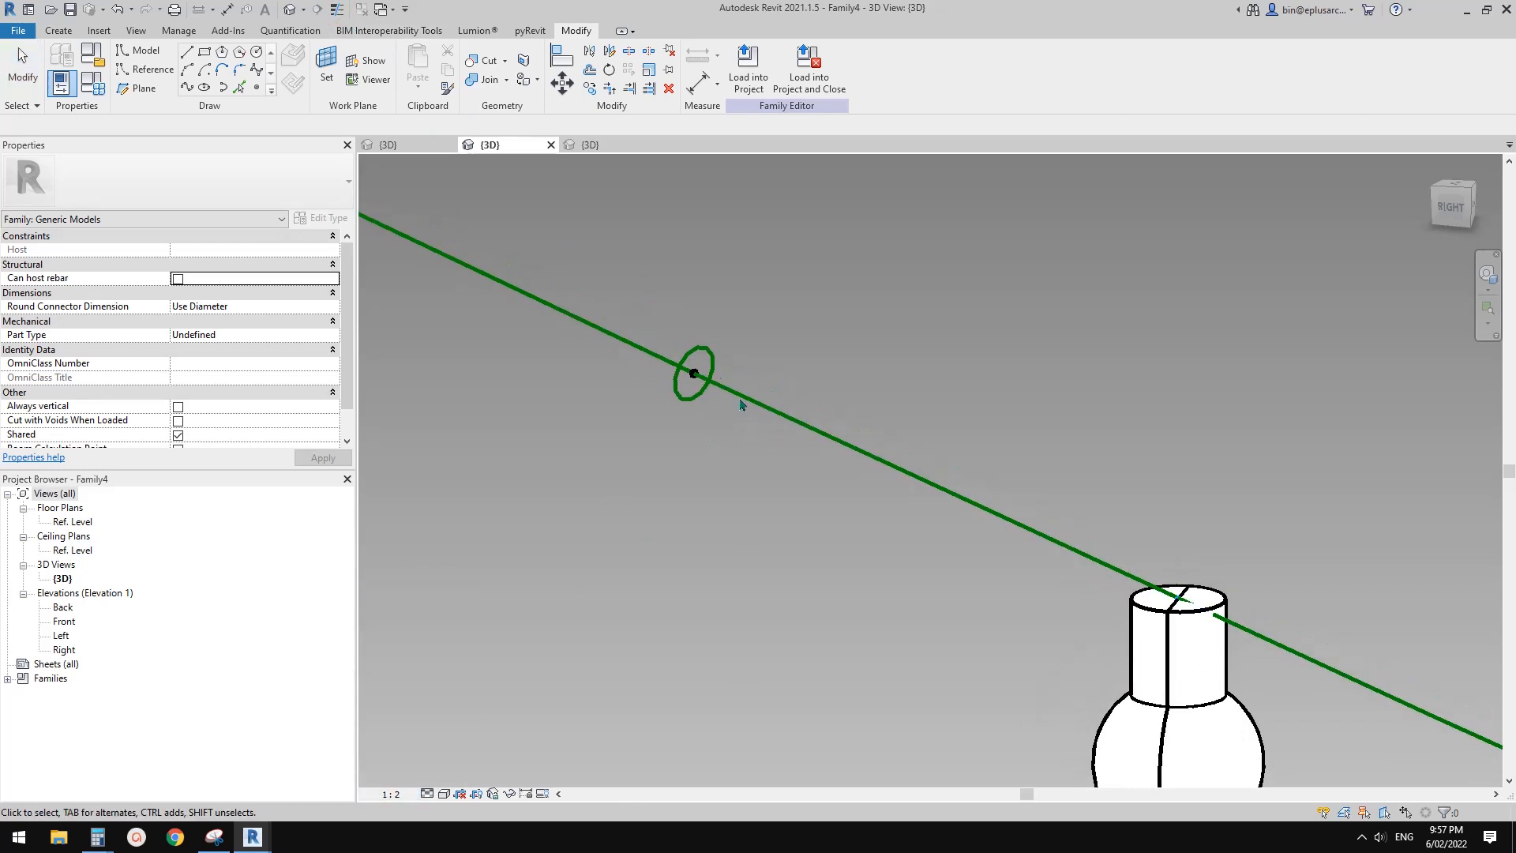
{"action": "left_click_drag", "start_coordinate": [642, 290], "coordinate": [775, 464]}
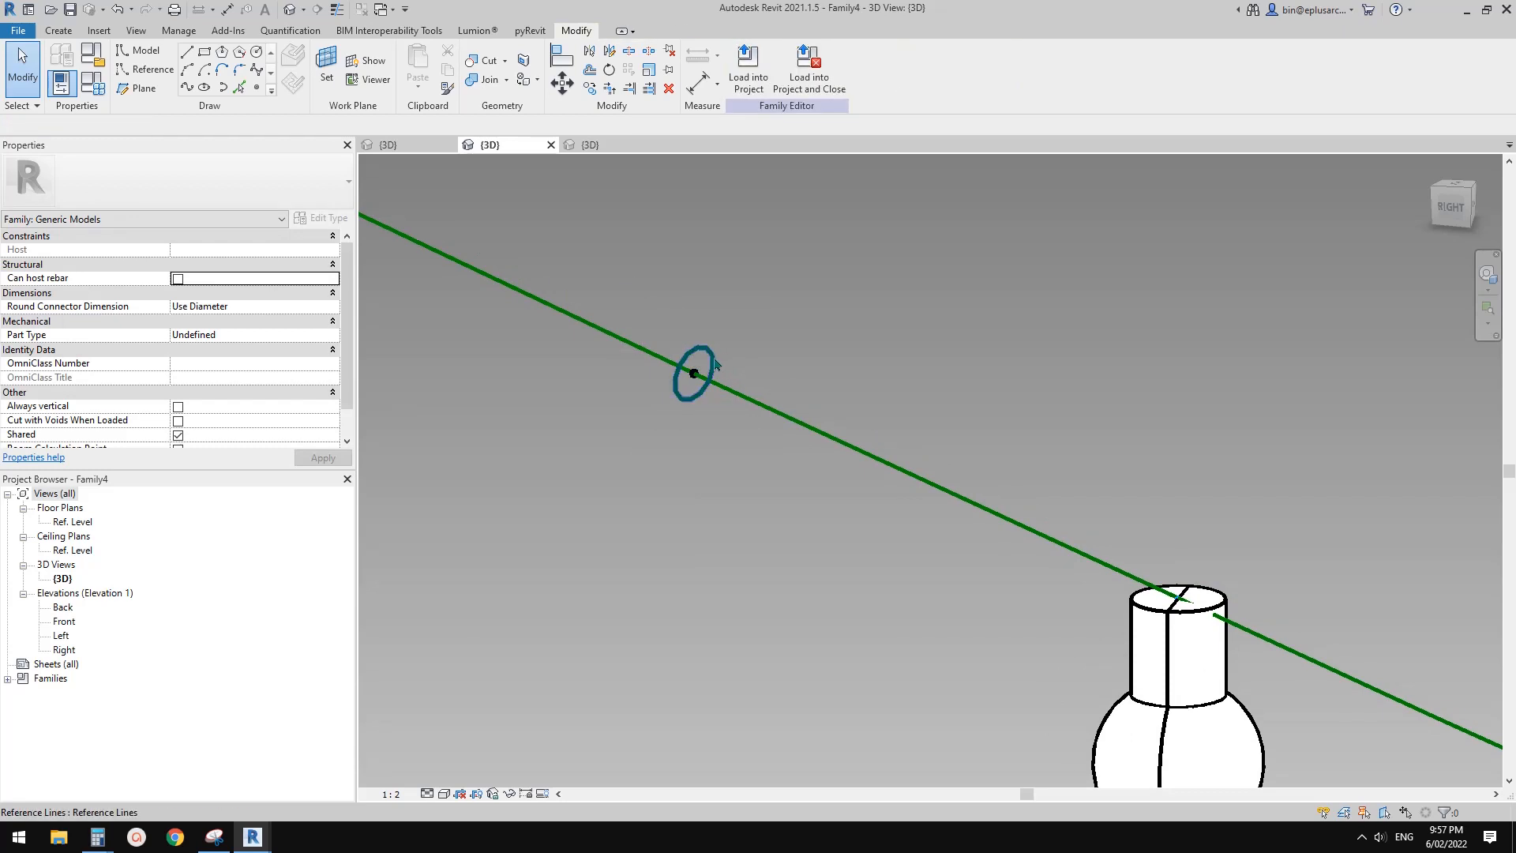
{"action": "scroll", "coordinate": [710, 366], "scroll_direction": "up", "scroll_amount": 1}
{"action": "scroll", "coordinate": [709, 371], "scroll_direction": "up", "scroll_amount": 1}
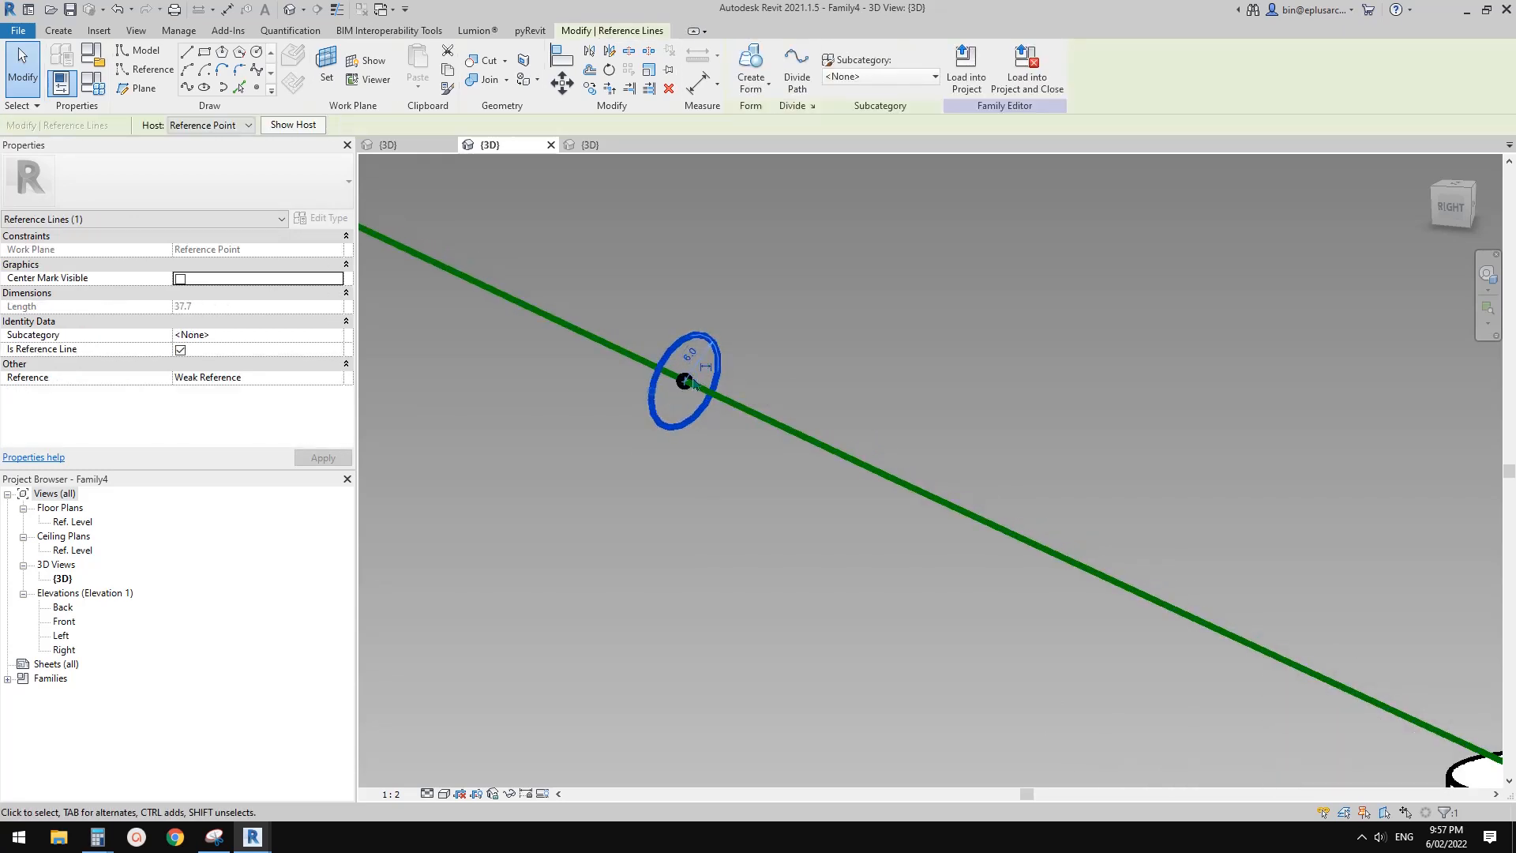
{"action": "middle_click_drag", "start_coordinate": [692, 380], "coordinate": [701, 382]}
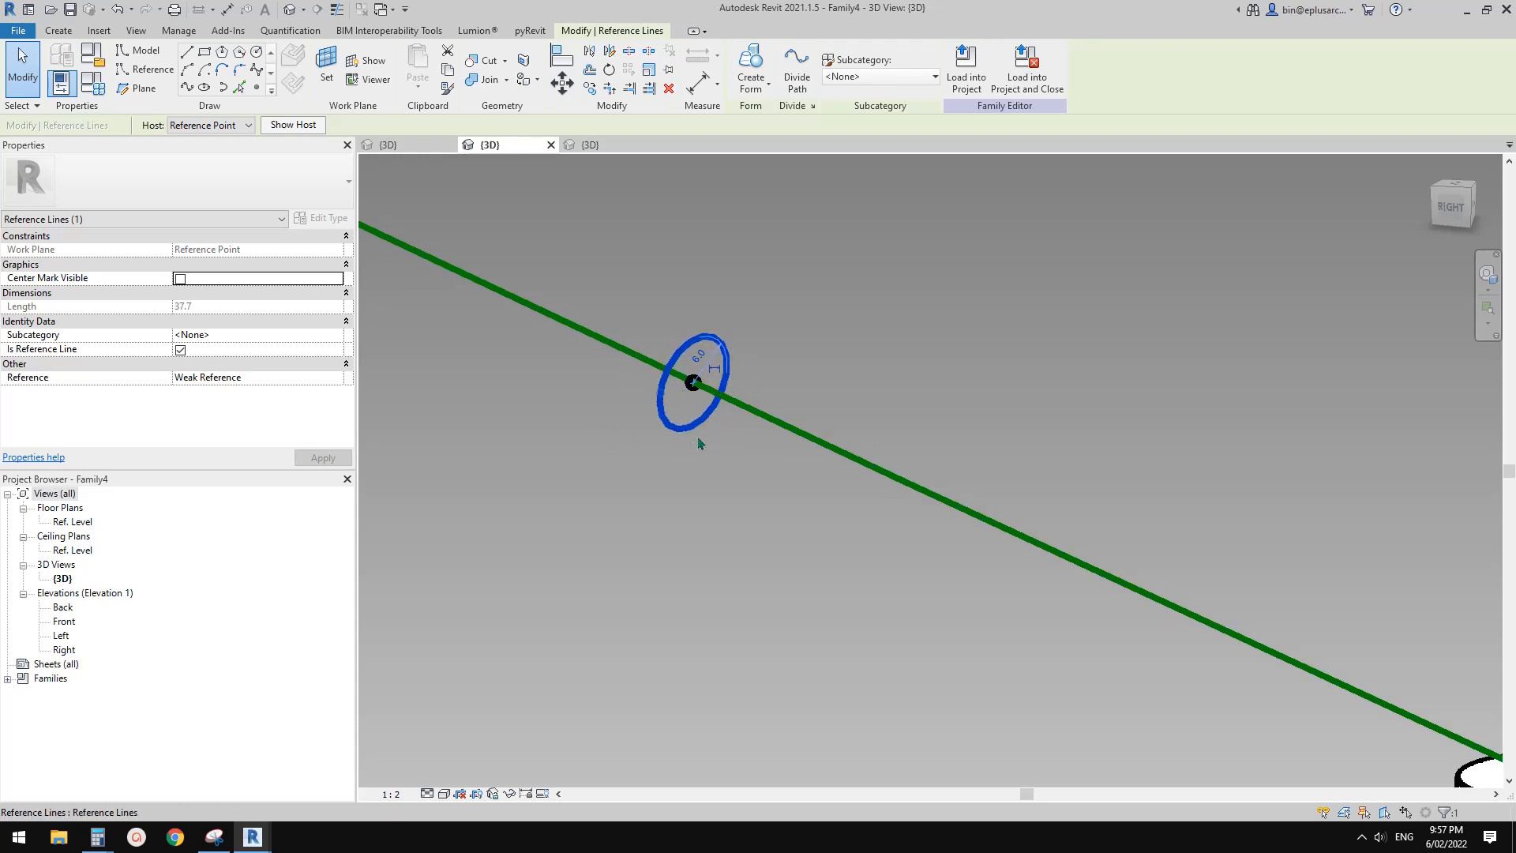
{"action": "left_click", "coordinate": [723, 466]}
{"action": "scroll", "coordinate": [734, 468], "scroll_direction": "down", "scroll_amount": 3}
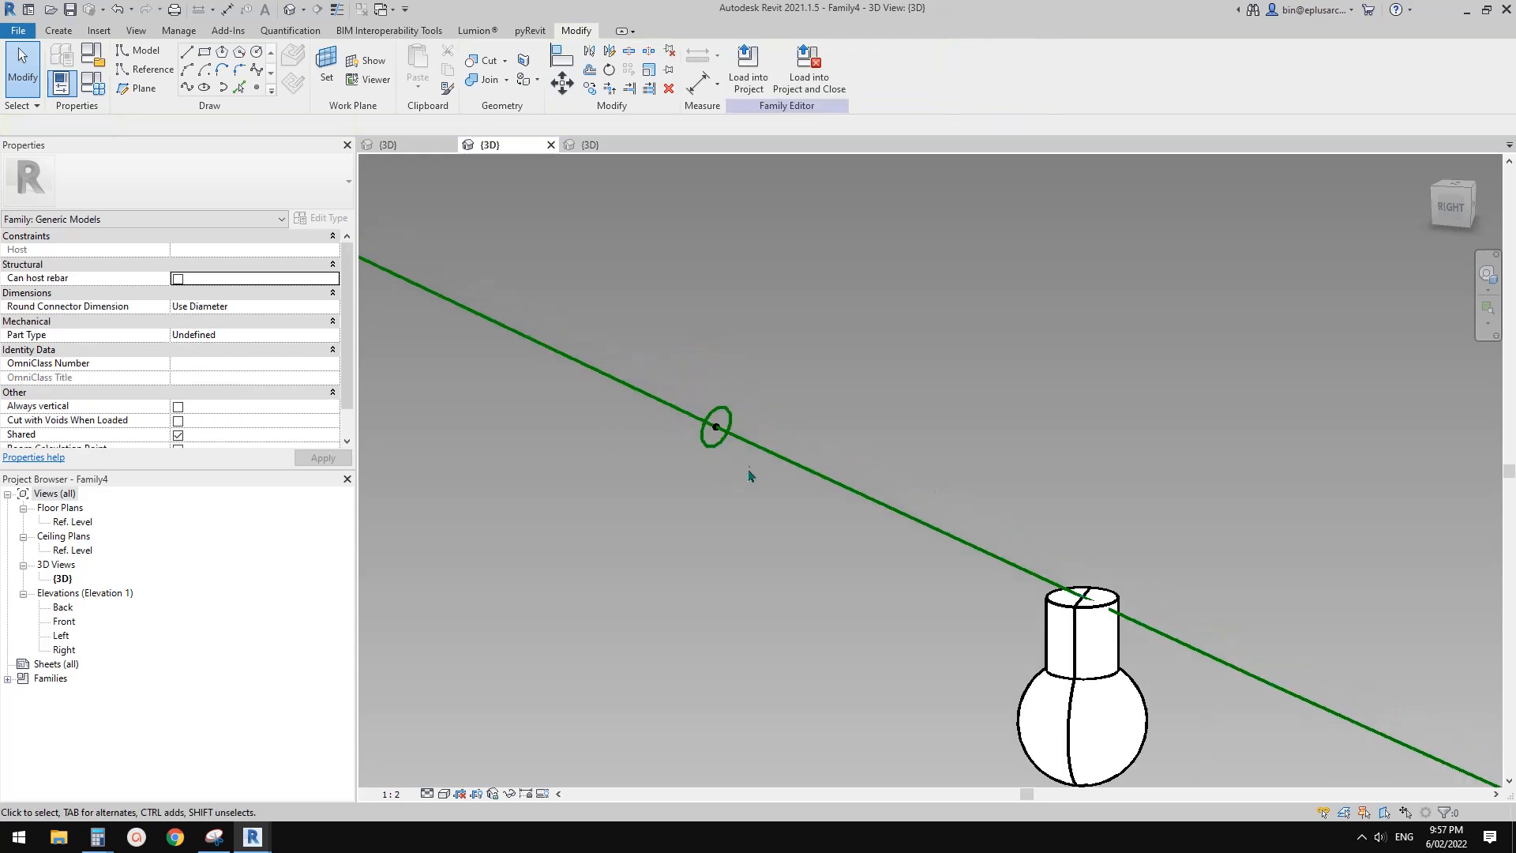
{"action": "left_click_drag", "start_coordinate": [660, 335], "coordinate": [783, 473]}
{"action": "key", "text": "c"}
{"action": "key", "text": "o"}
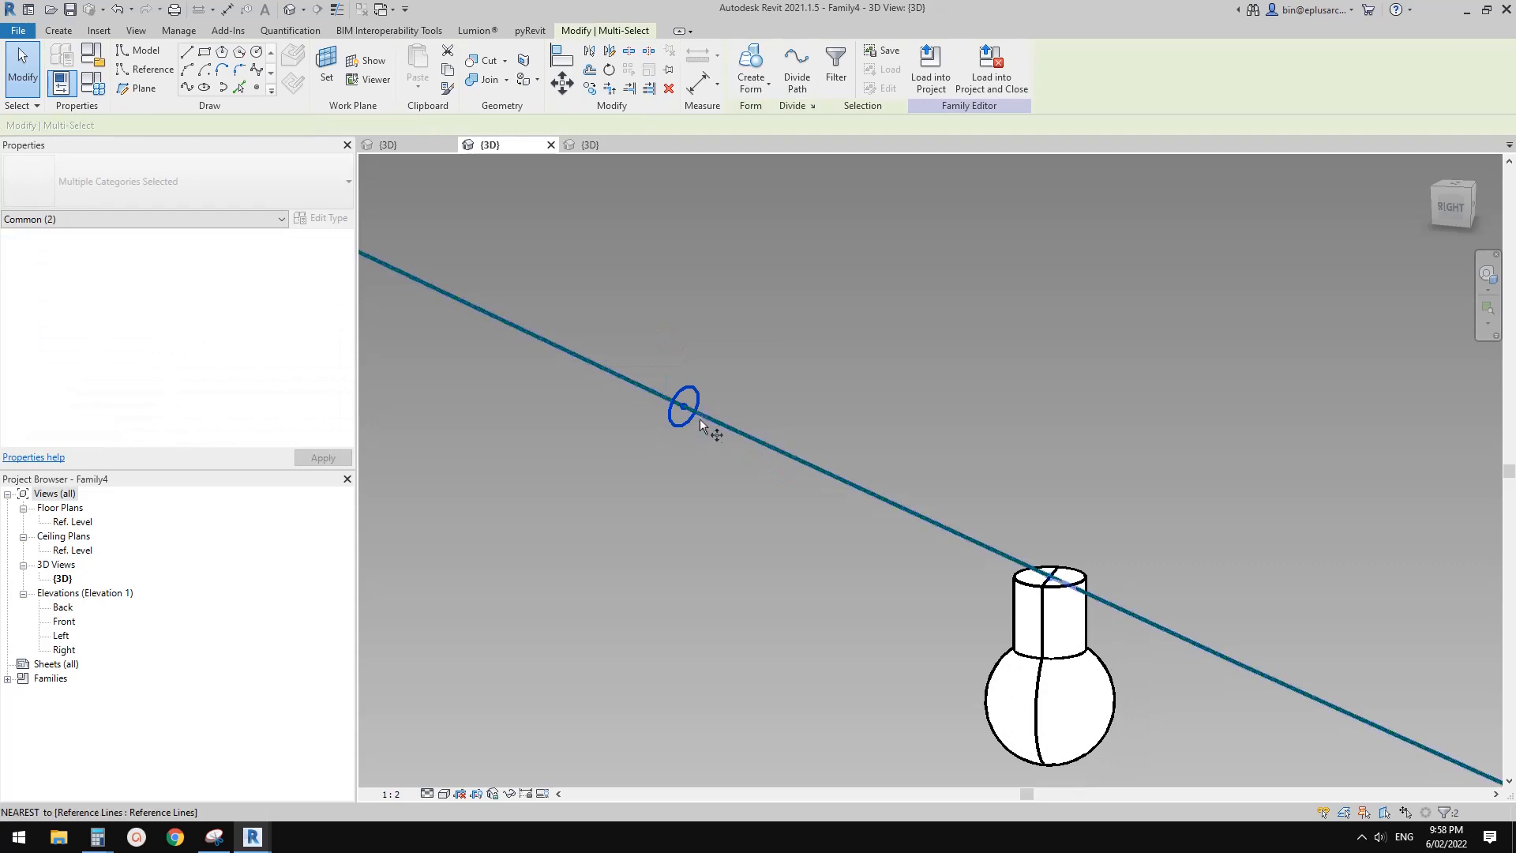
{"action": "left_click", "coordinate": [684, 407]}
{"action": "left_click", "coordinate": [932, 472]}
Rehost the copied reference point onto the sagging cable line, between the original circle and the nearest bulb
{"action": "left_click", "coordinate": [878, 363]}
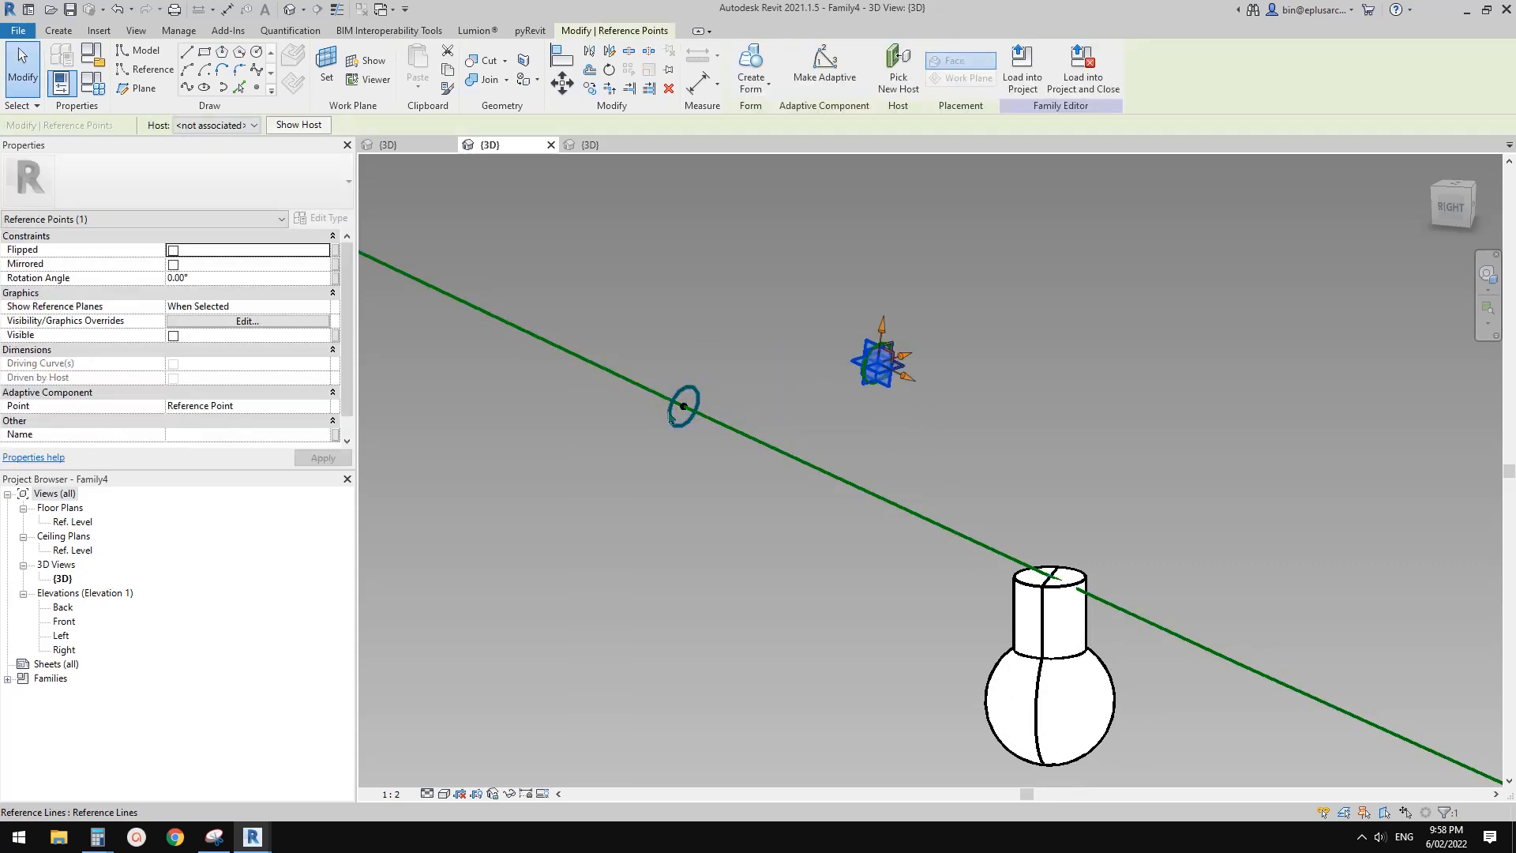
{"action": "scroll", "coordinate": [858, 396], "scroll_direction": "down", "scroll_amount": 1}
{"action": "middle_click_drag", "start_coordinate": [858, 396], "coordinate": [785, 425]}
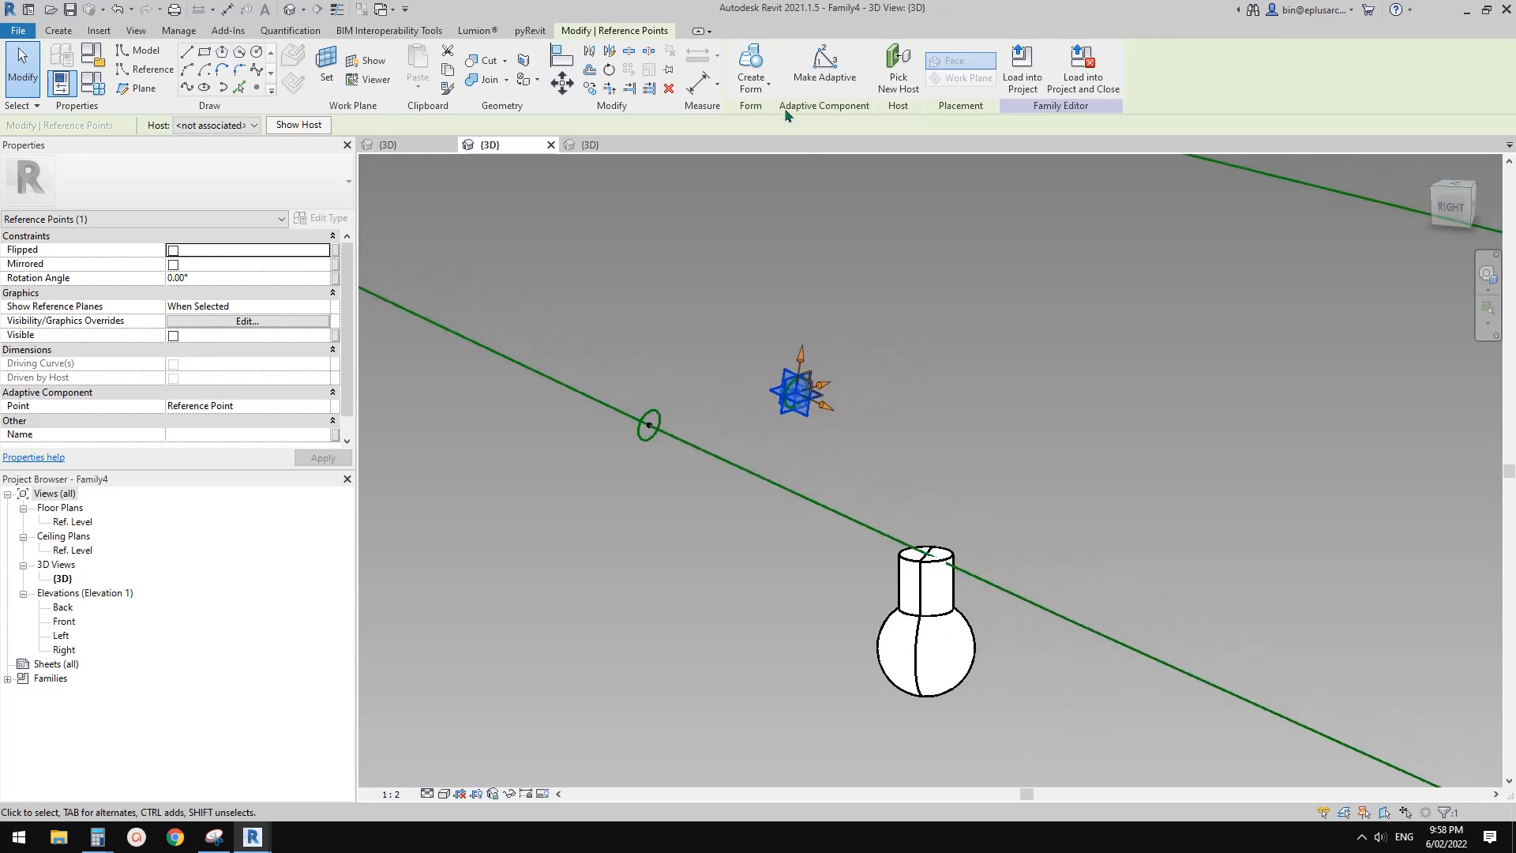
{"action": "left_click", "coordinate": [898, 67]}
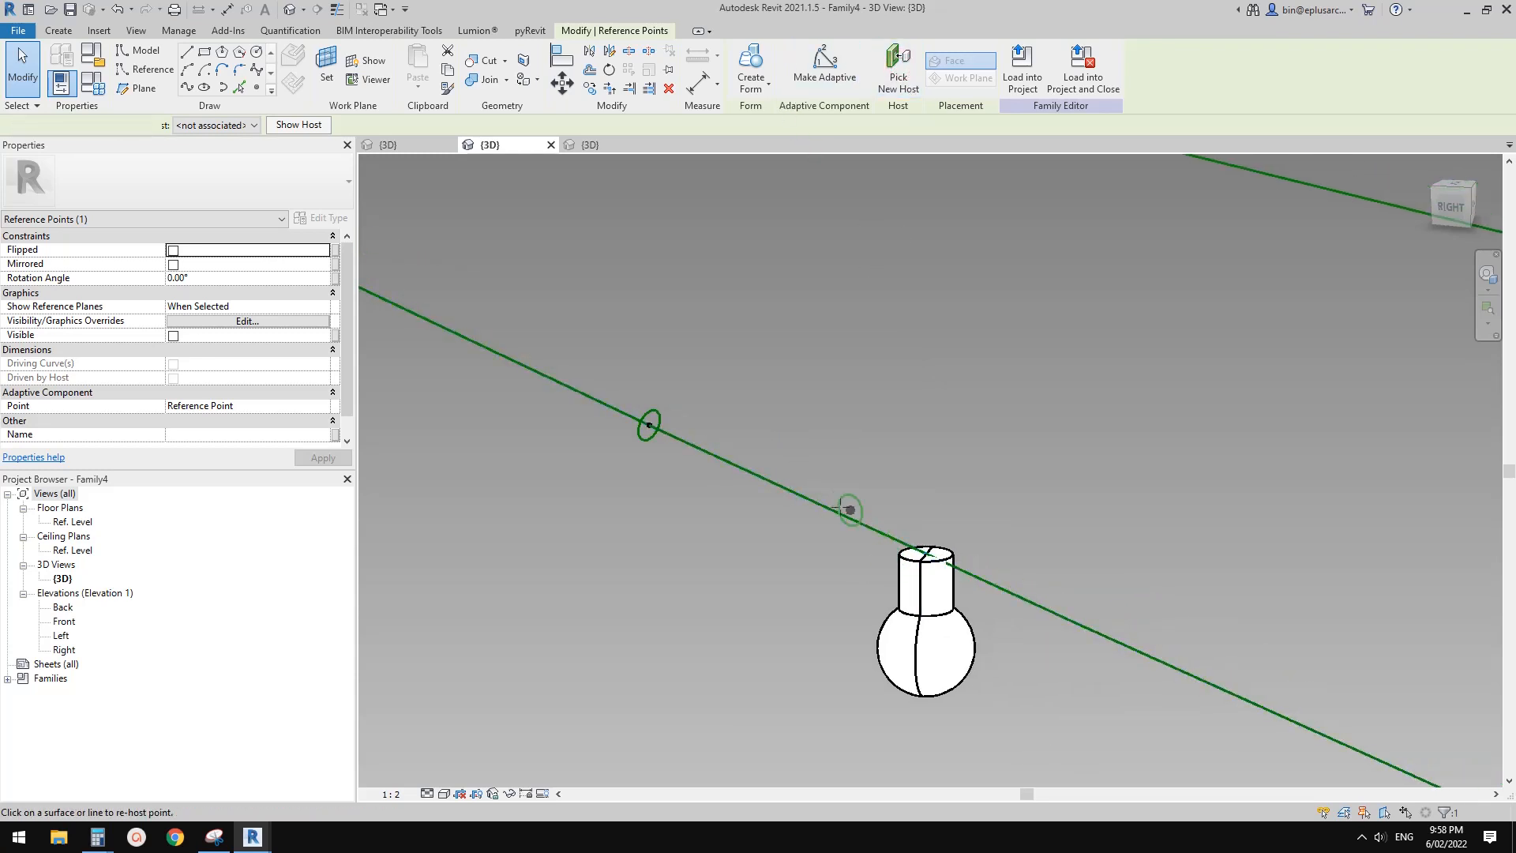
{"action": "left_click", "coordinate": [826, 508]}
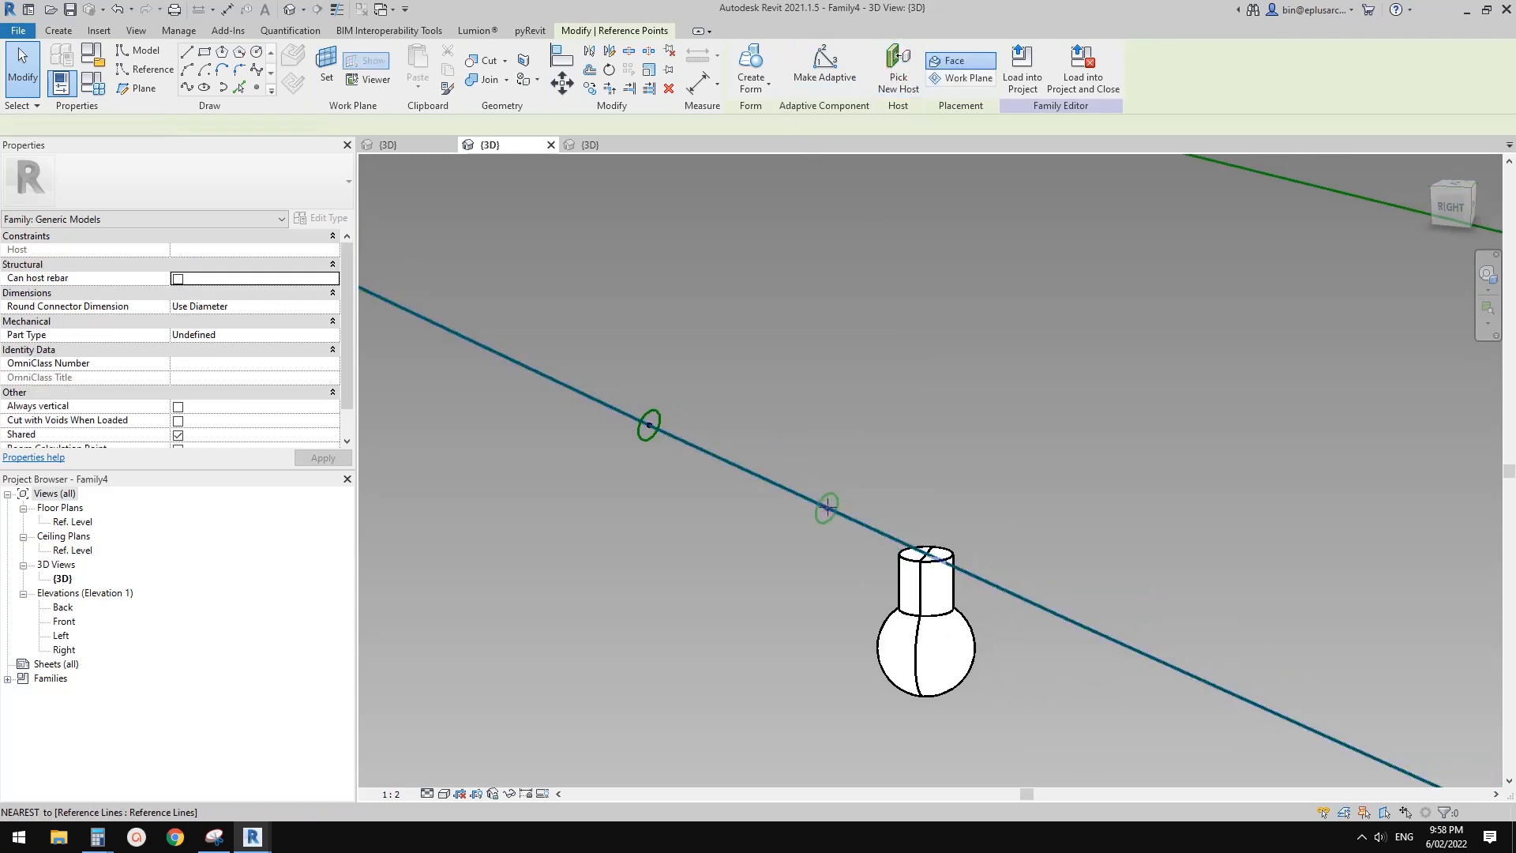
Create a solid form from the sagging reference line and the two profile circles hosted on it
{"action": "left_click", "coordinate": [662, 418]}
{"action": "left_click", "coordinate": [816, 495], "text": "ctrl"}
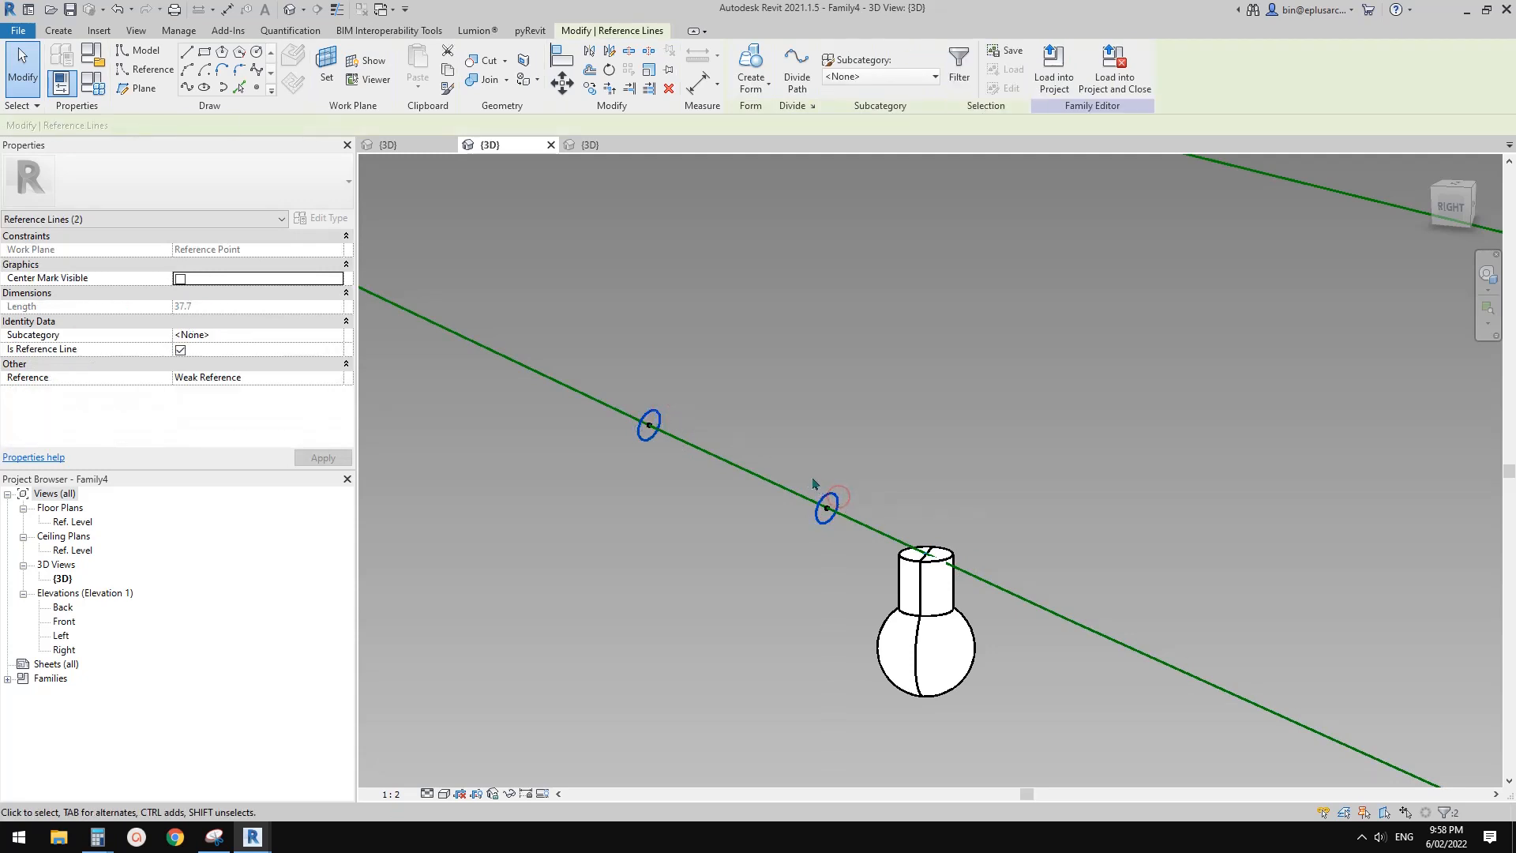
{"action": "scroll", "coordinate": [813, 482], "scroll_direction": "down", "scroll_amount": 3}
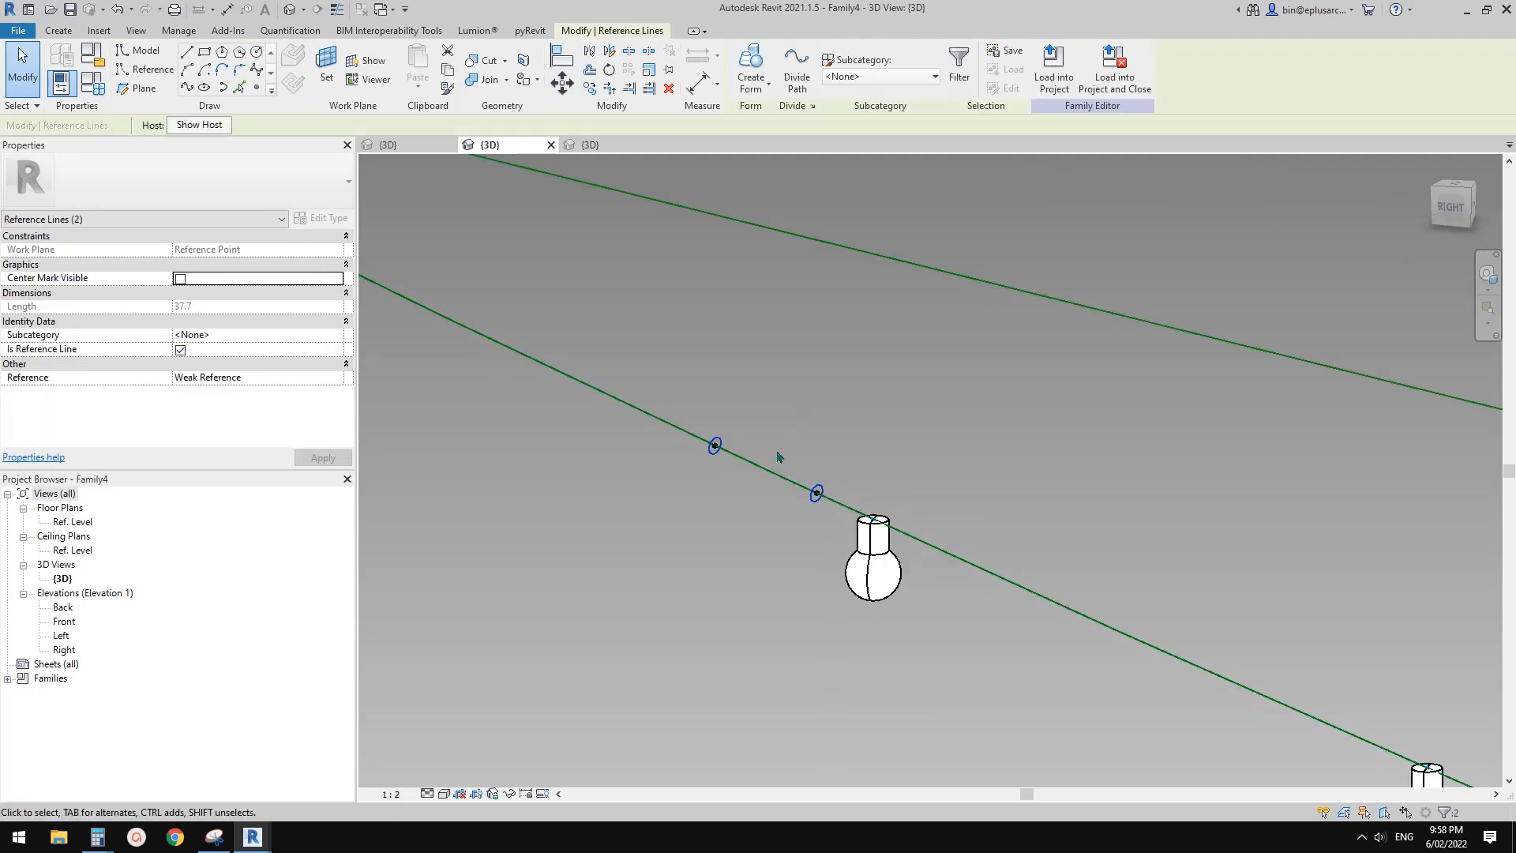
{"action": "scroll", "coordinate": [790, 474], "scroll_direction": "down", "scroll_amount": 5}
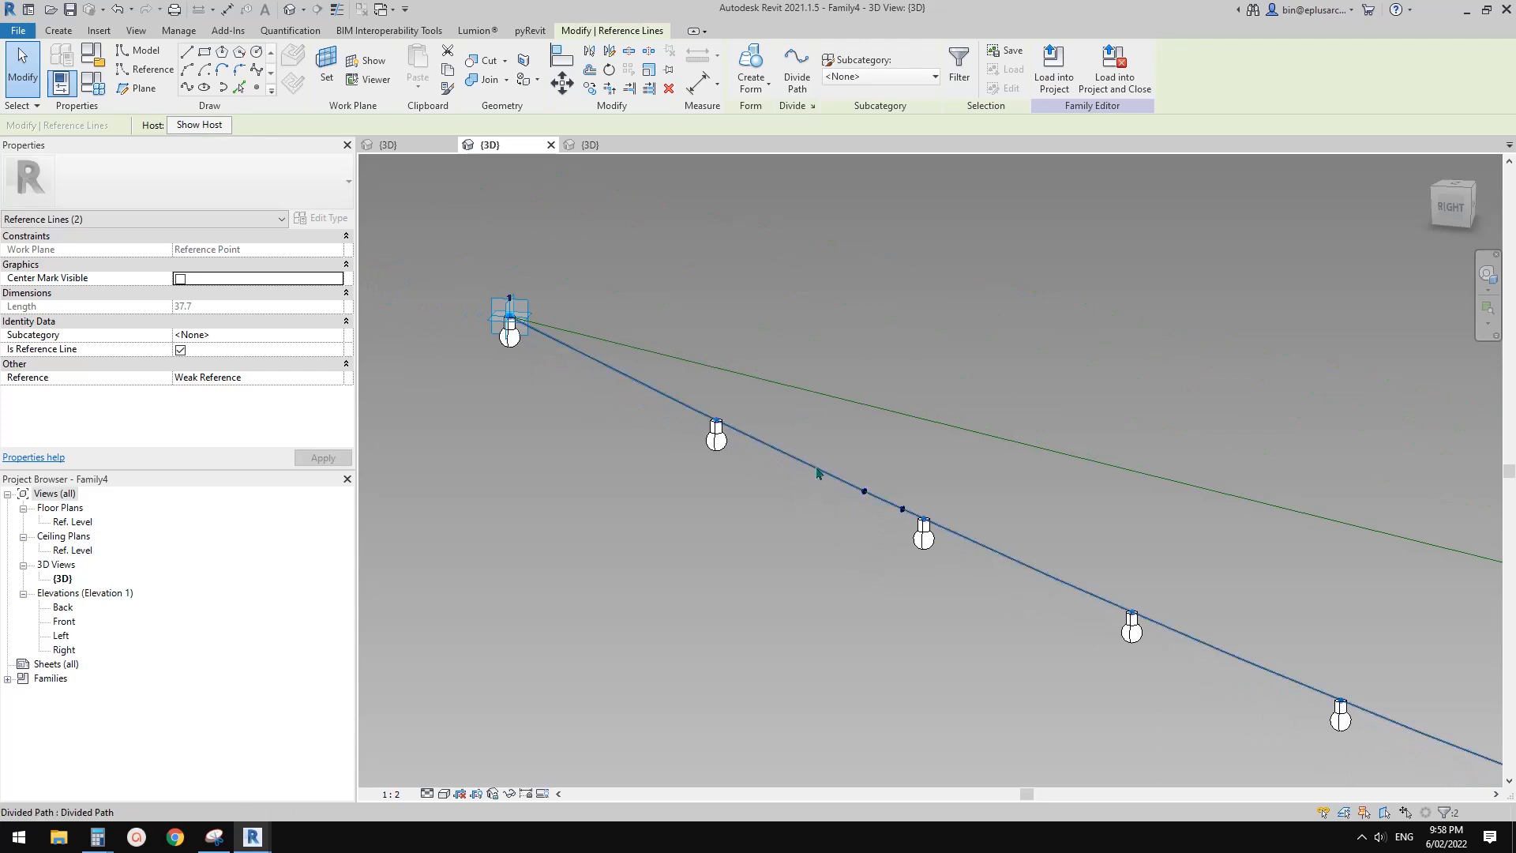
{"action": "key", "text": "Tab"}
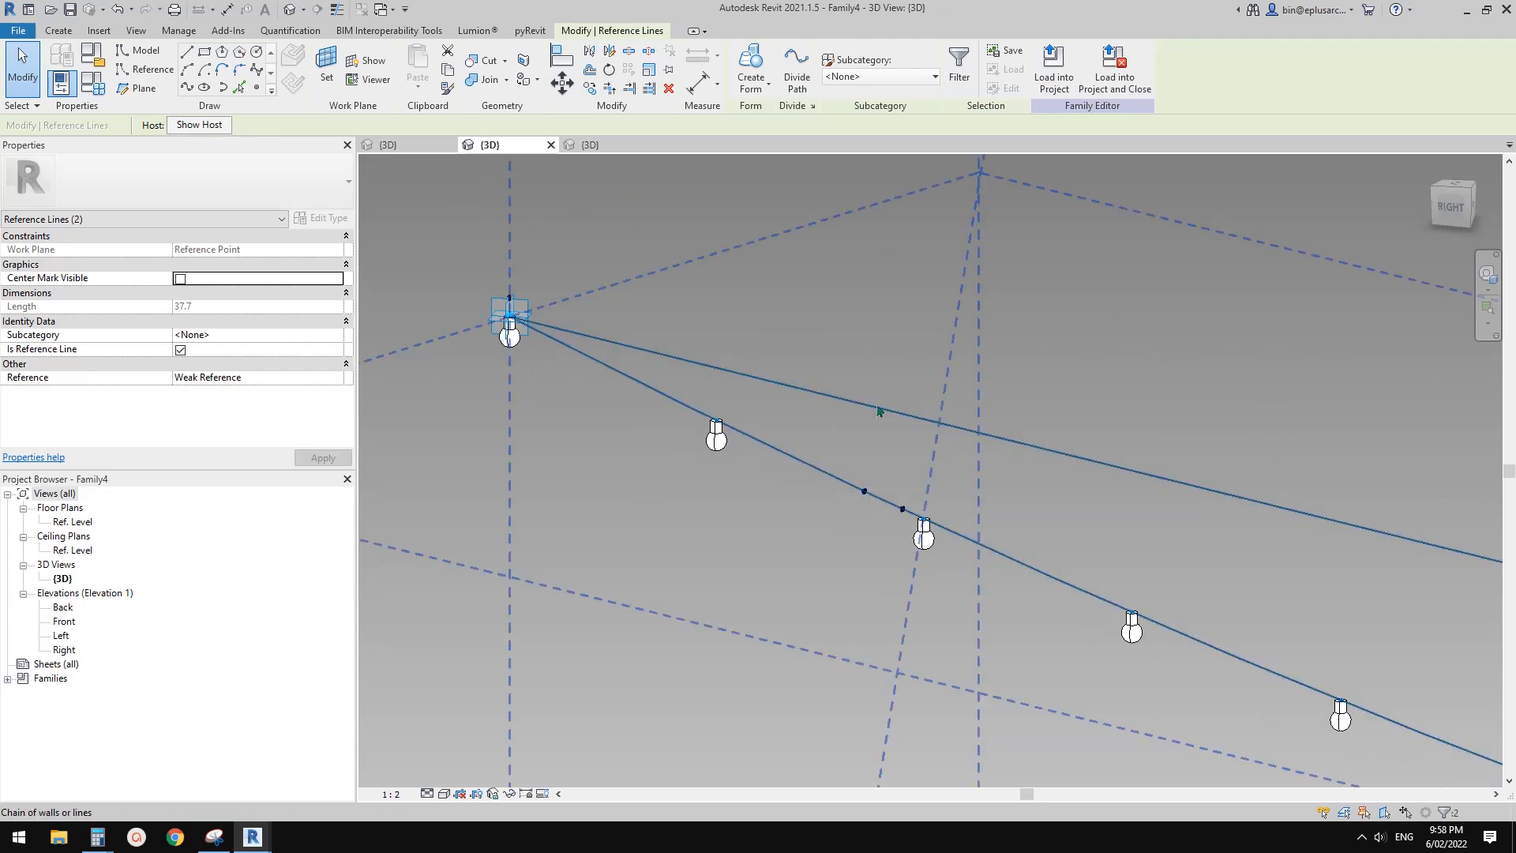
{"action": "key", "text": "Tab"}
{"action": "key", "text": "Tab"}
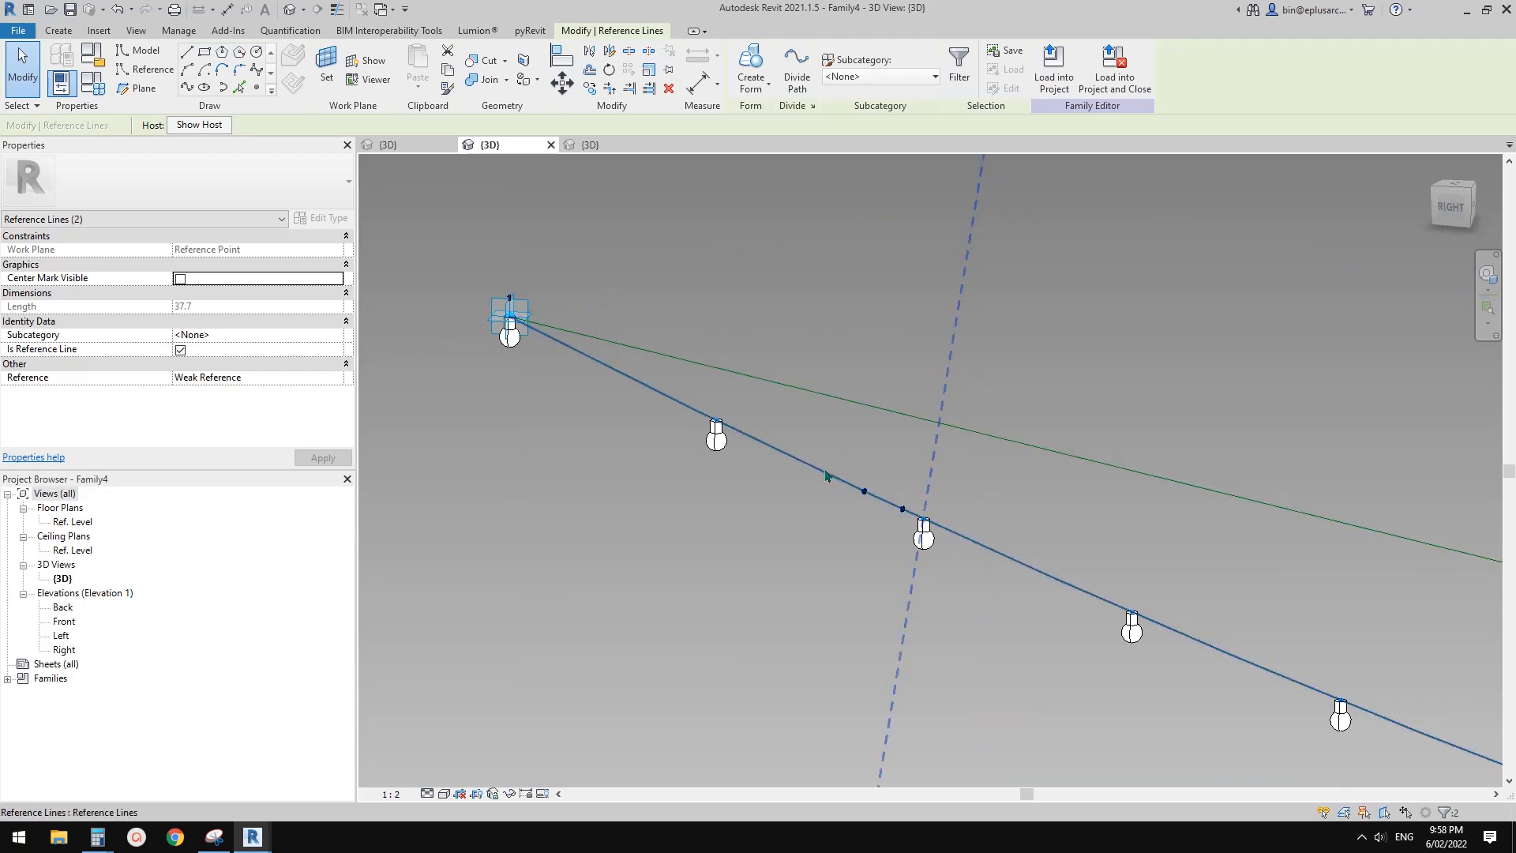
{"action": "left_click", "coordinate": [826, 475]}
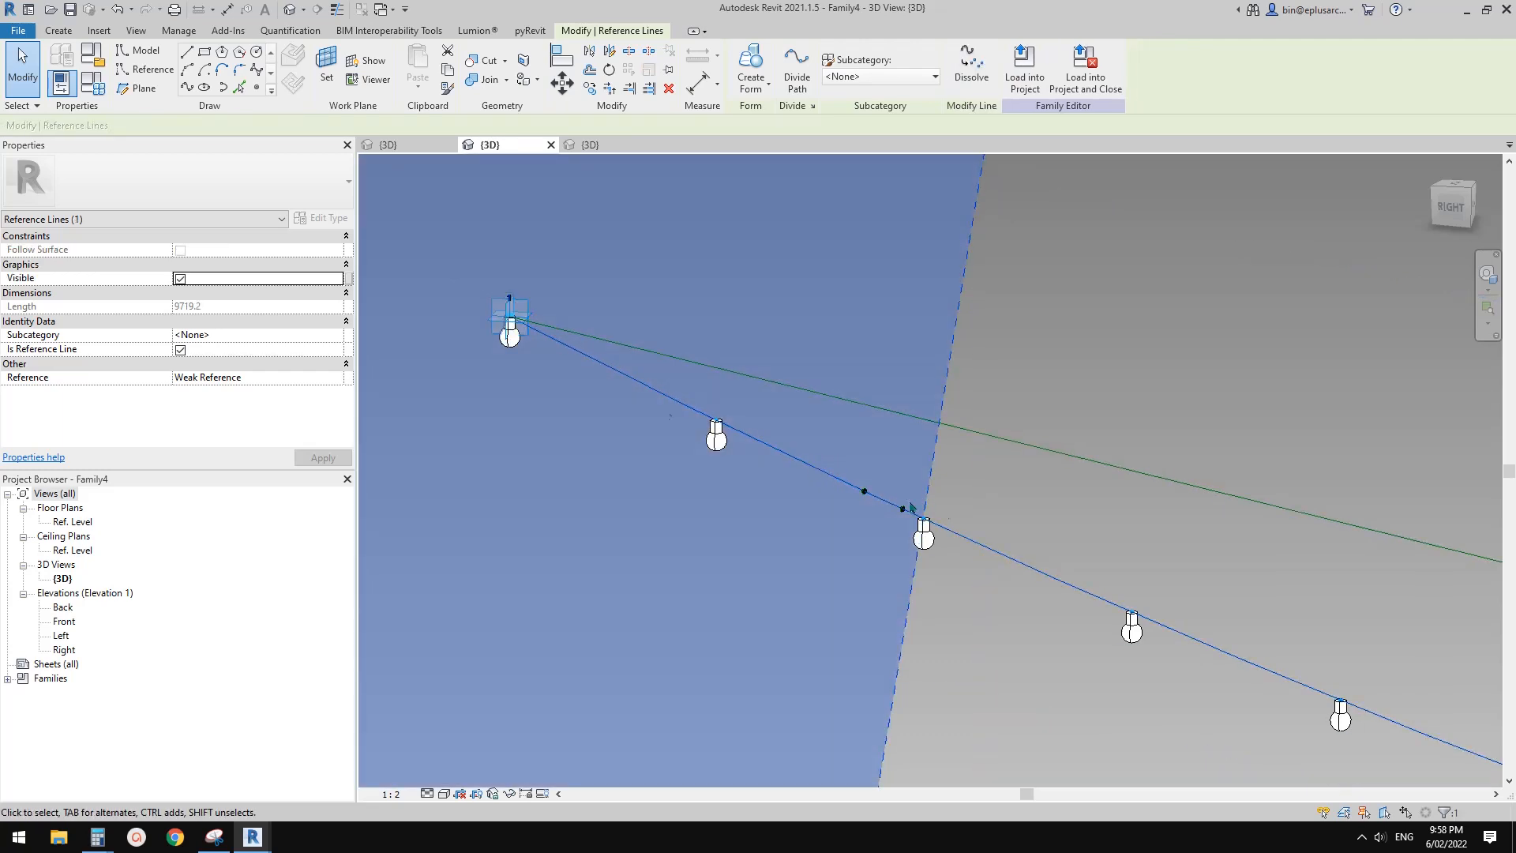
{"action": "scroll", "coordinate": [914, 517], "scroll_direction": "up", "scroll_amount": 2}
{"action": "scroll", "coordinate": [913, 516], "scroll_direction": "up", "scroll_amount": 6}
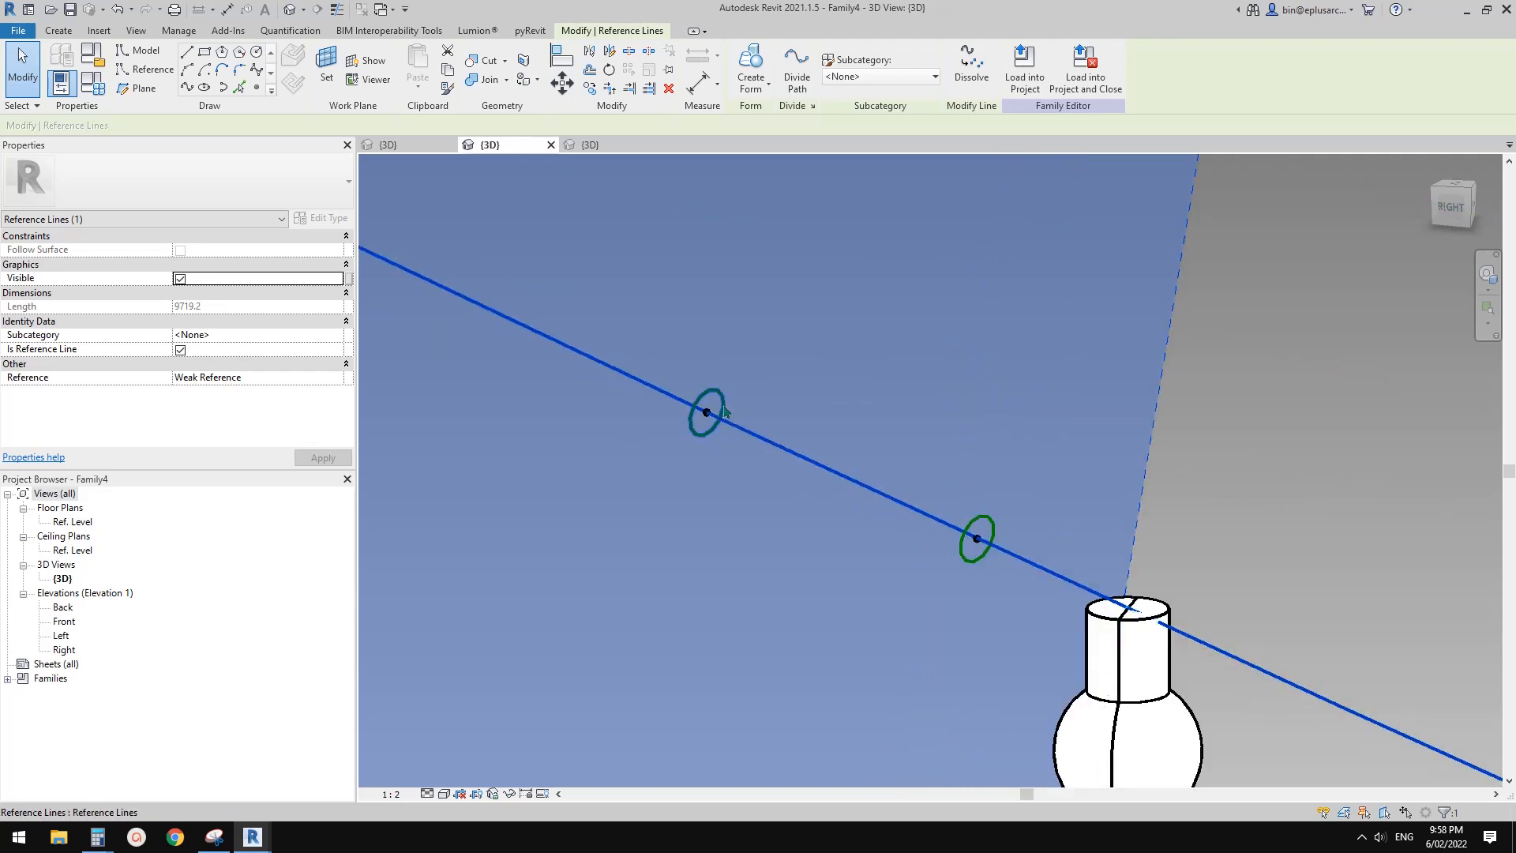
{"action": "middle_click_drag", "start_coordinate": [846, 463], "coordinate": [827, 467]}
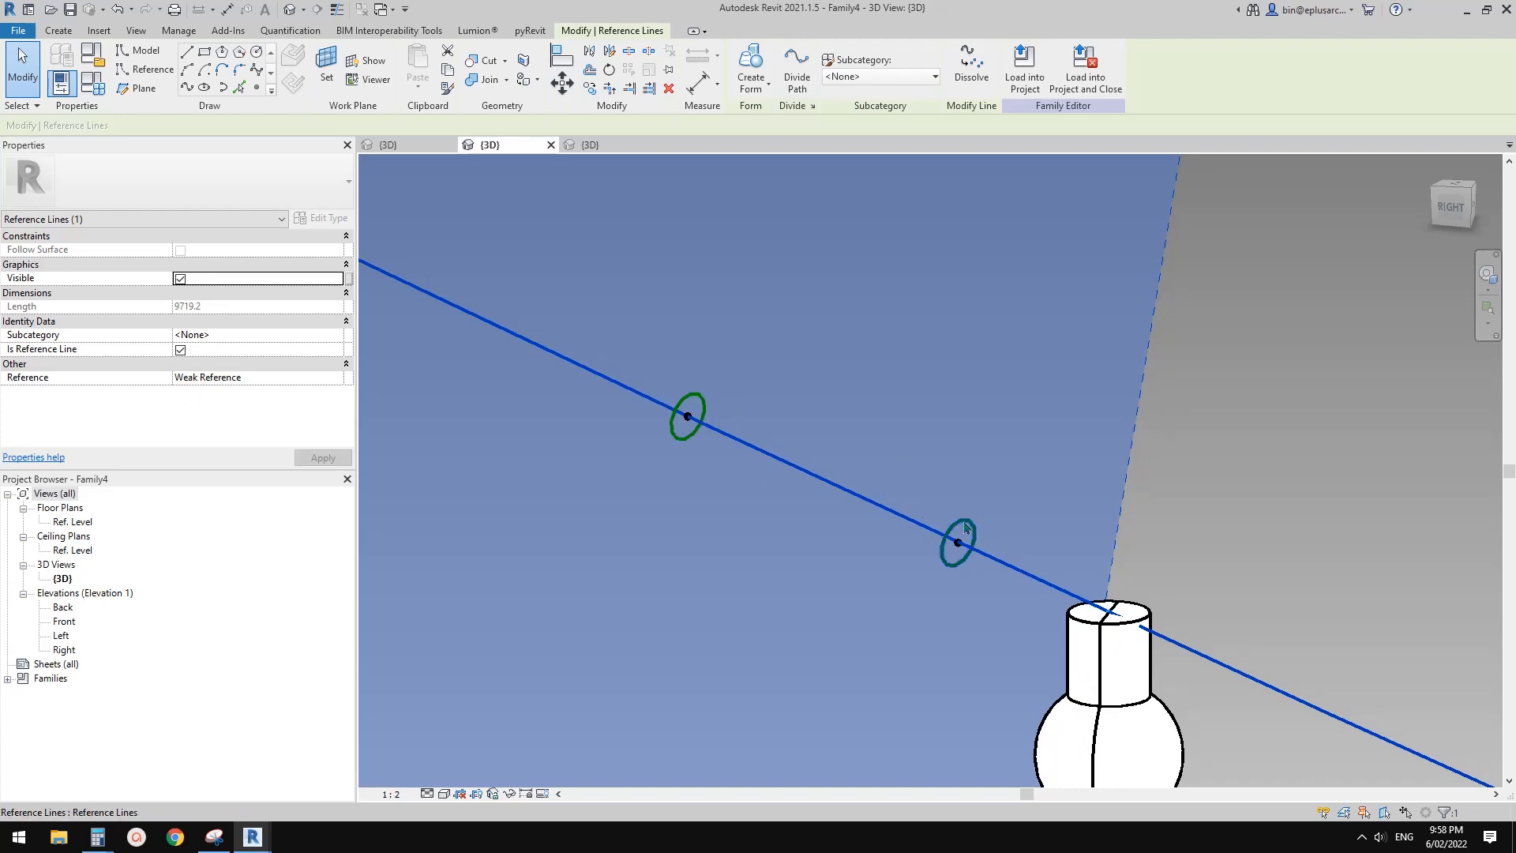
{"action": "middle_click_drag", "start_coordinate": [755, 423], "coordinate": [759, 433]}
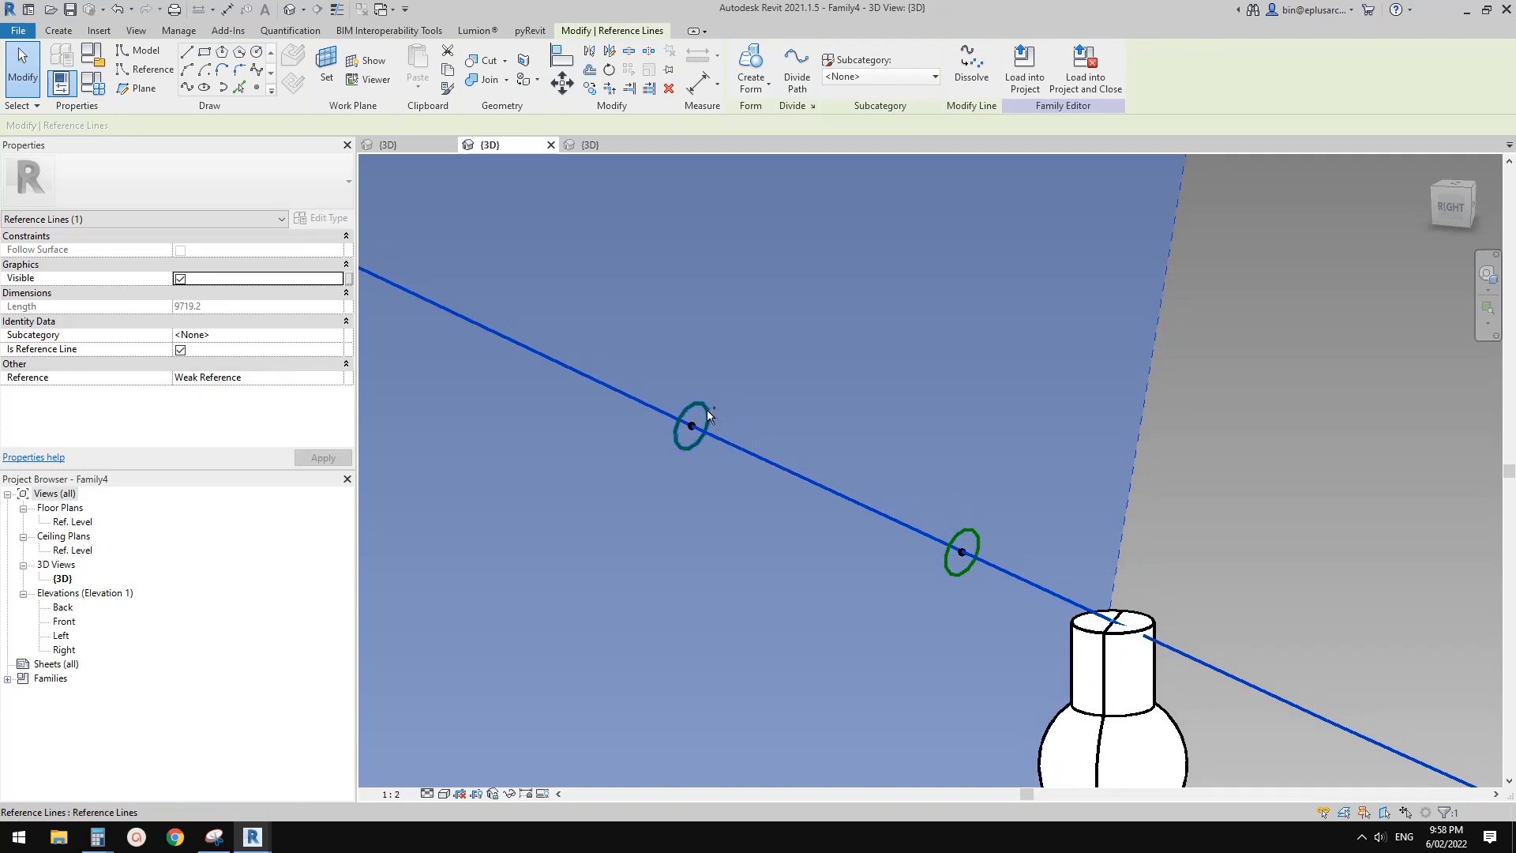
{"action": "left_click", "coordinate": [707, 413], "text": "ctrl"}
{"action": "left_click", "coordinate": [979, 536], "text": "ctrl"}
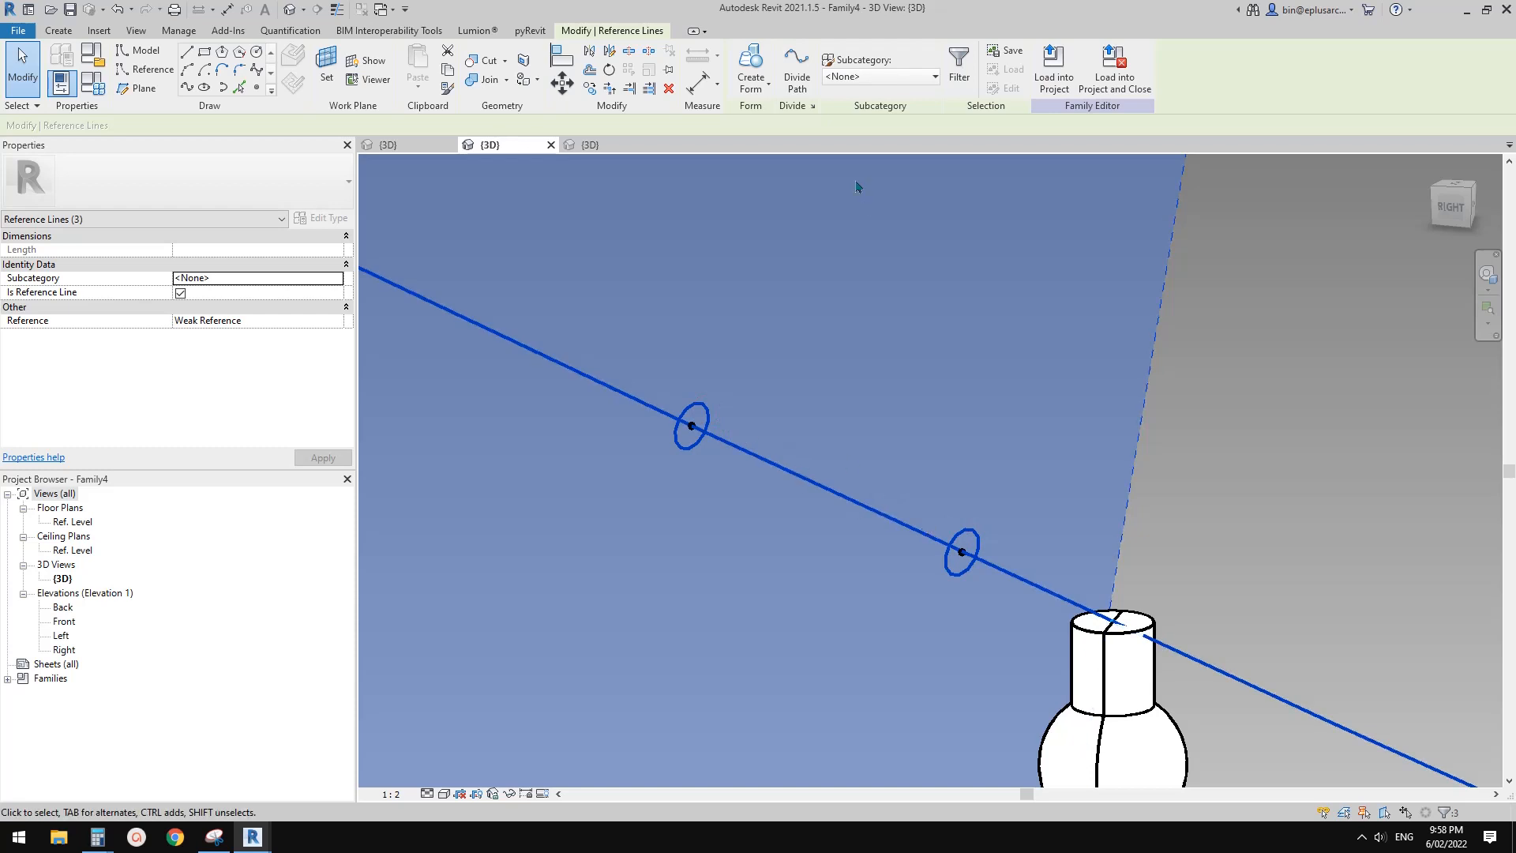
{"action": "left_click", "coordinate": [748, 61]}
Move the upper profile's host point to the start of the cable path and set the lower point's Normalized Curve Parameter to 1
{"action": "middle_click_drag", "start_coordinate": [923, 477], "coordinate": [904, 433]}
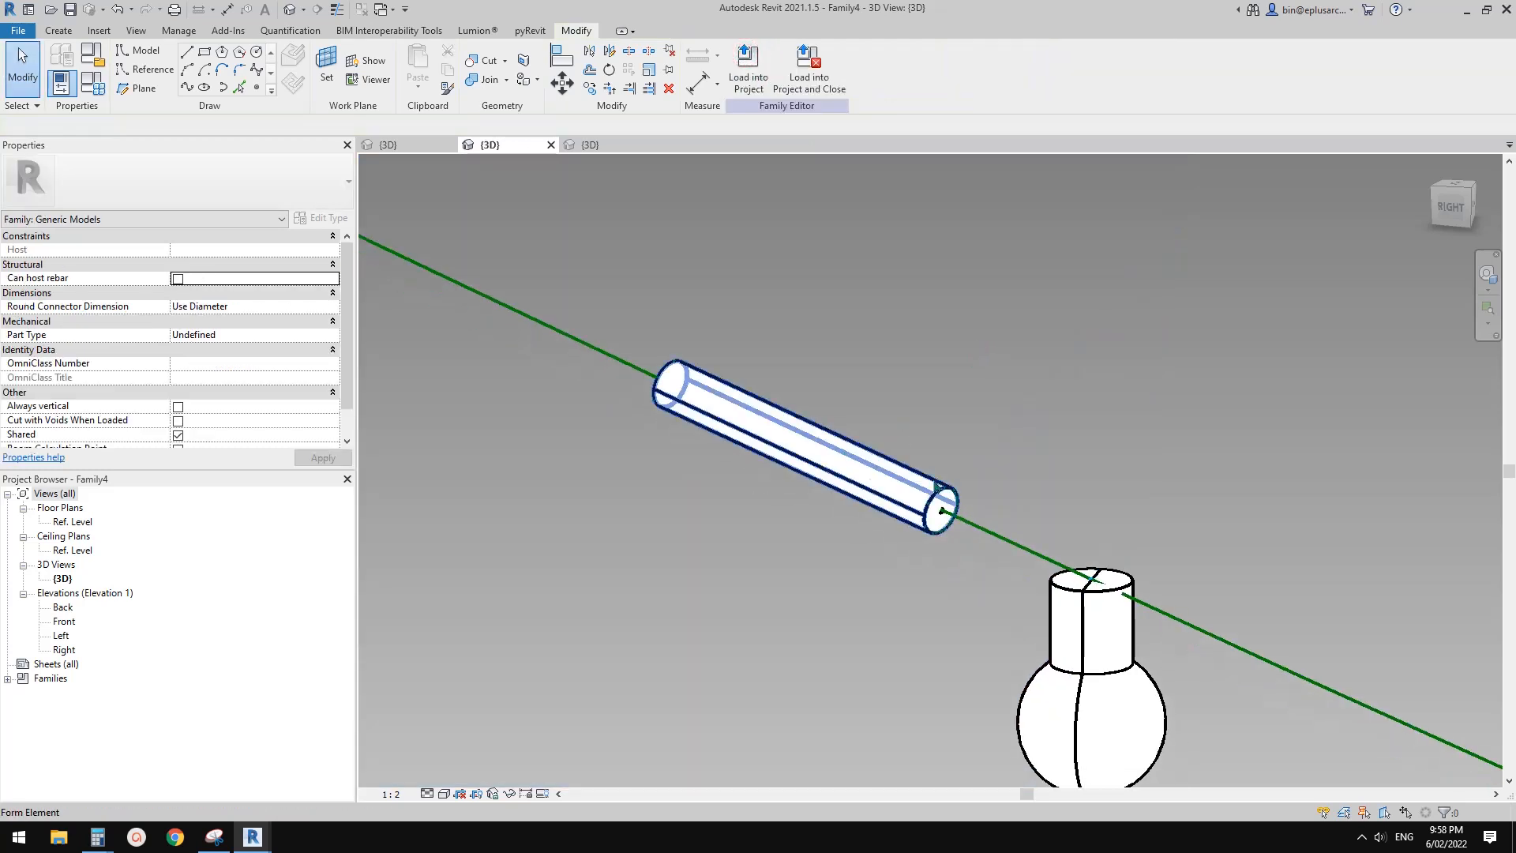
{"action": "middle_click_drag", "start_coordinate": [983, 476], "coordinate": [1084, 498]}
{"action": "left_click_drag", "start_coordinate": [727, 324], "coordinate": [780, 422]}
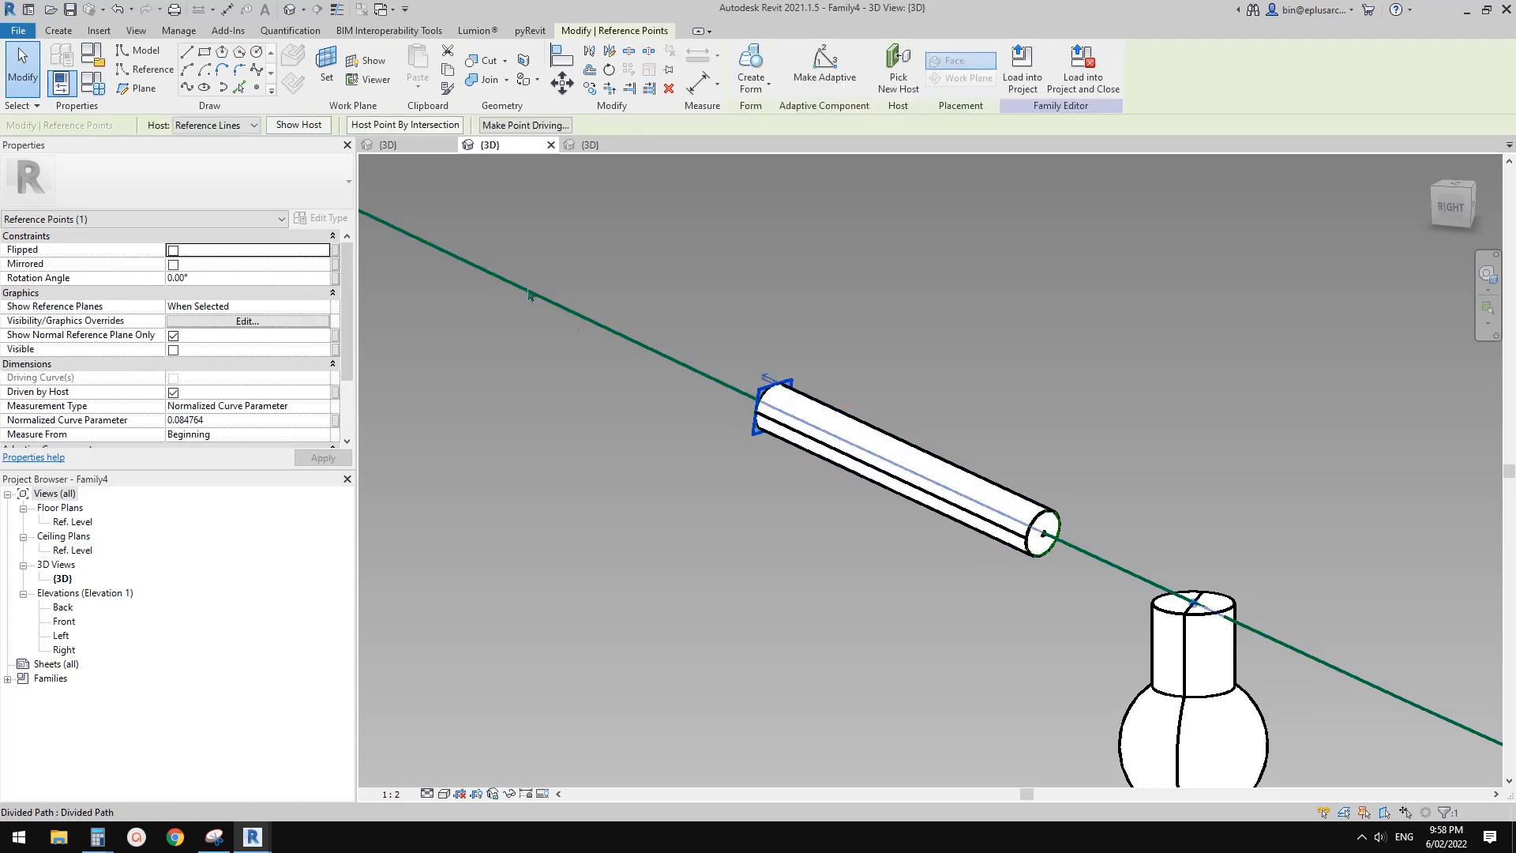
{"action": "left_click", "coordinate": [224, 421]}
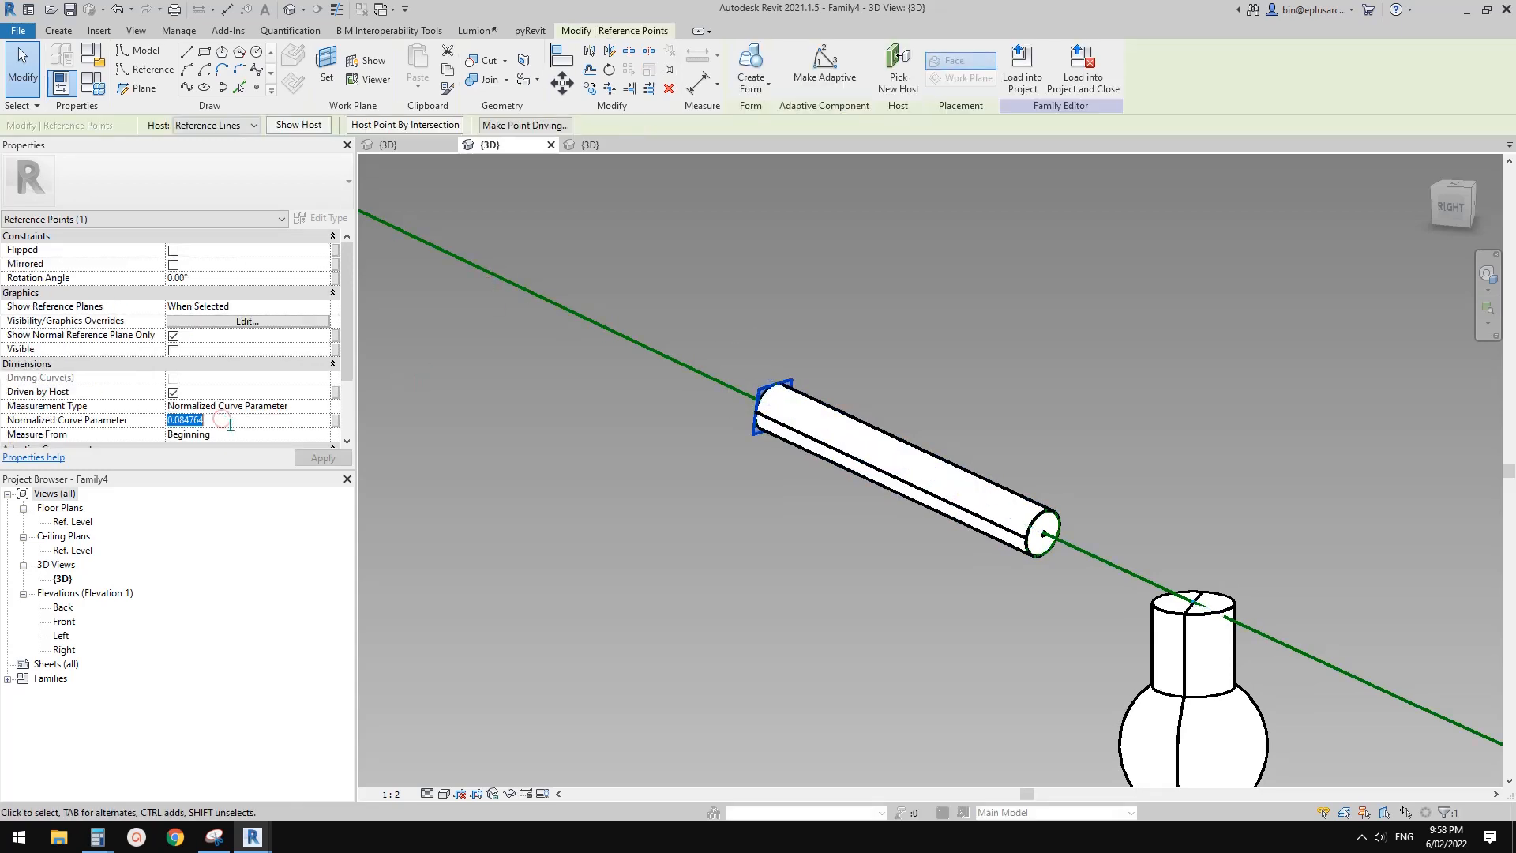
{"action": "left_click_drag", "start_coordinate": [1014, 435], "coordinate": [1042, 536]}
{"action": "left_click", "coordinate": [231, 422]}
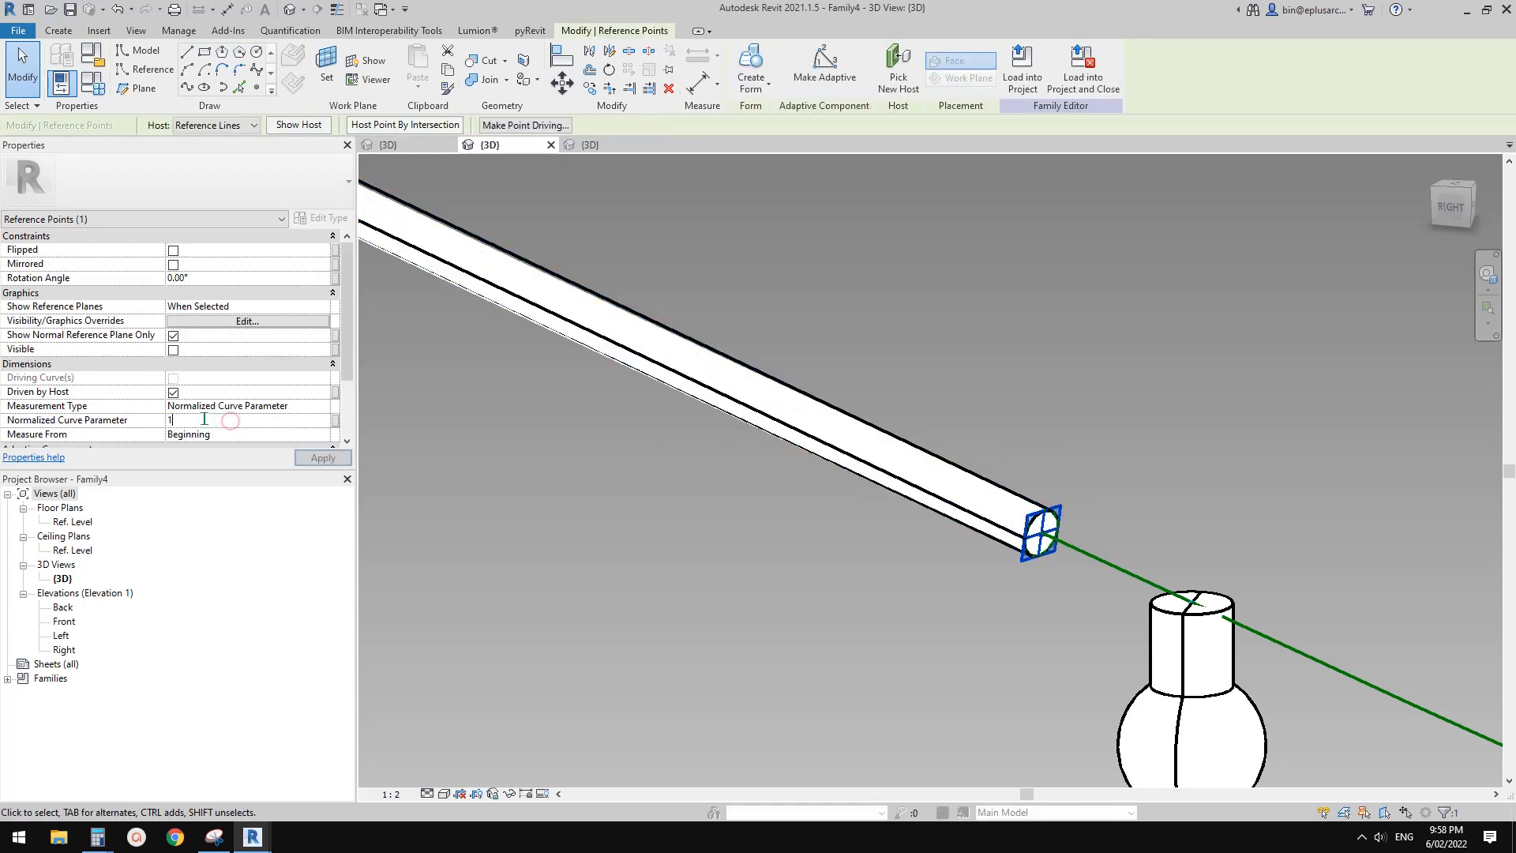
Examine the solid cable form along the sagging path and its fit with the row of bulbs
{"action": "scroll", "coordinate": [834, 499], "scroll_direction": "down", "scroll_amount": 10}
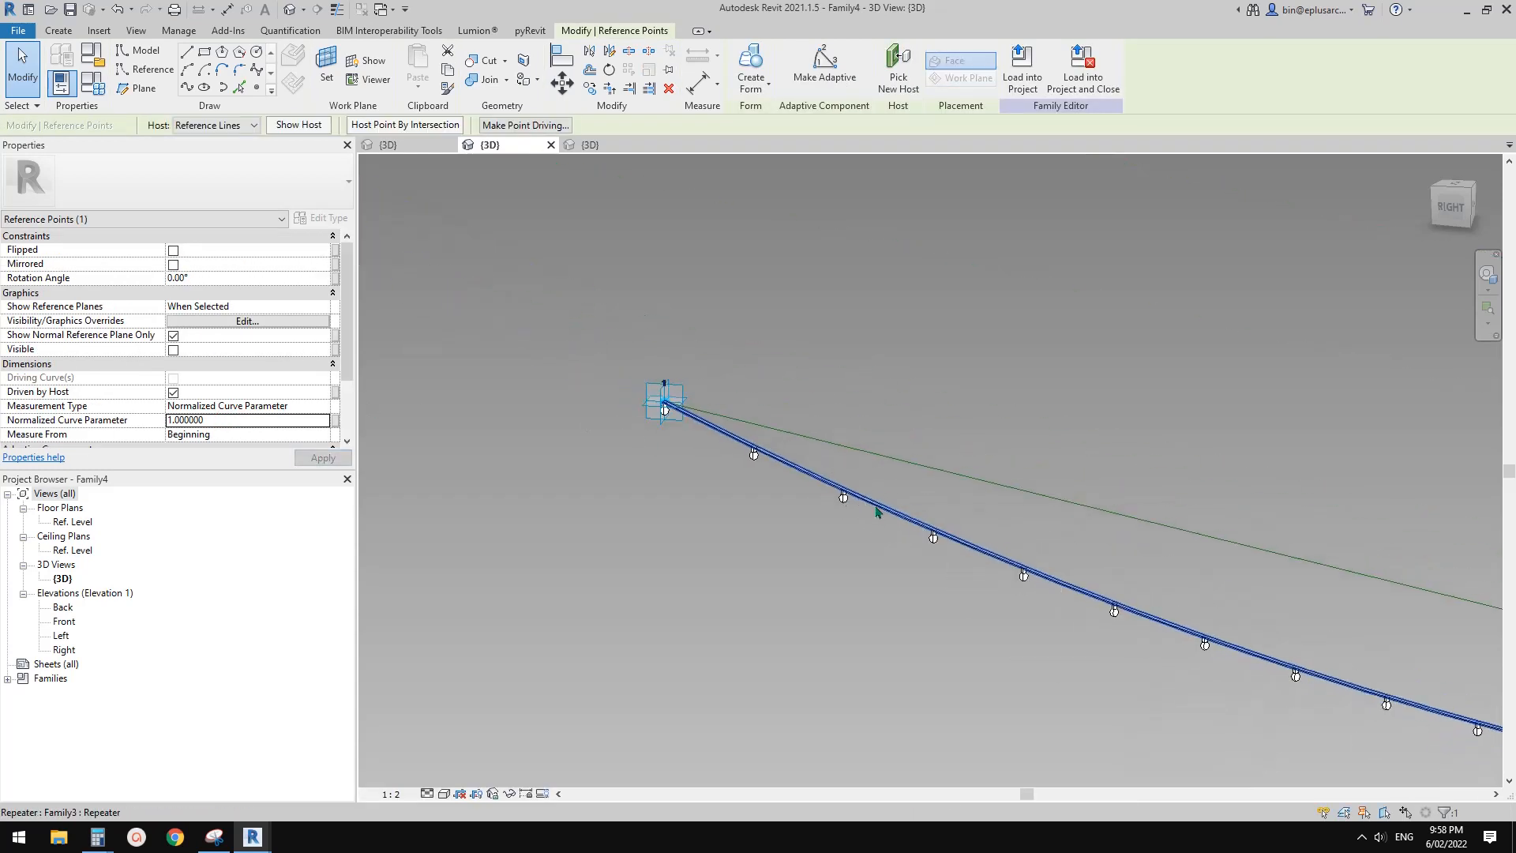
{"action": "middle_click_drag", "start_coordinate": [877, 511], "coordinate": [793, 430], "text": "shift"}
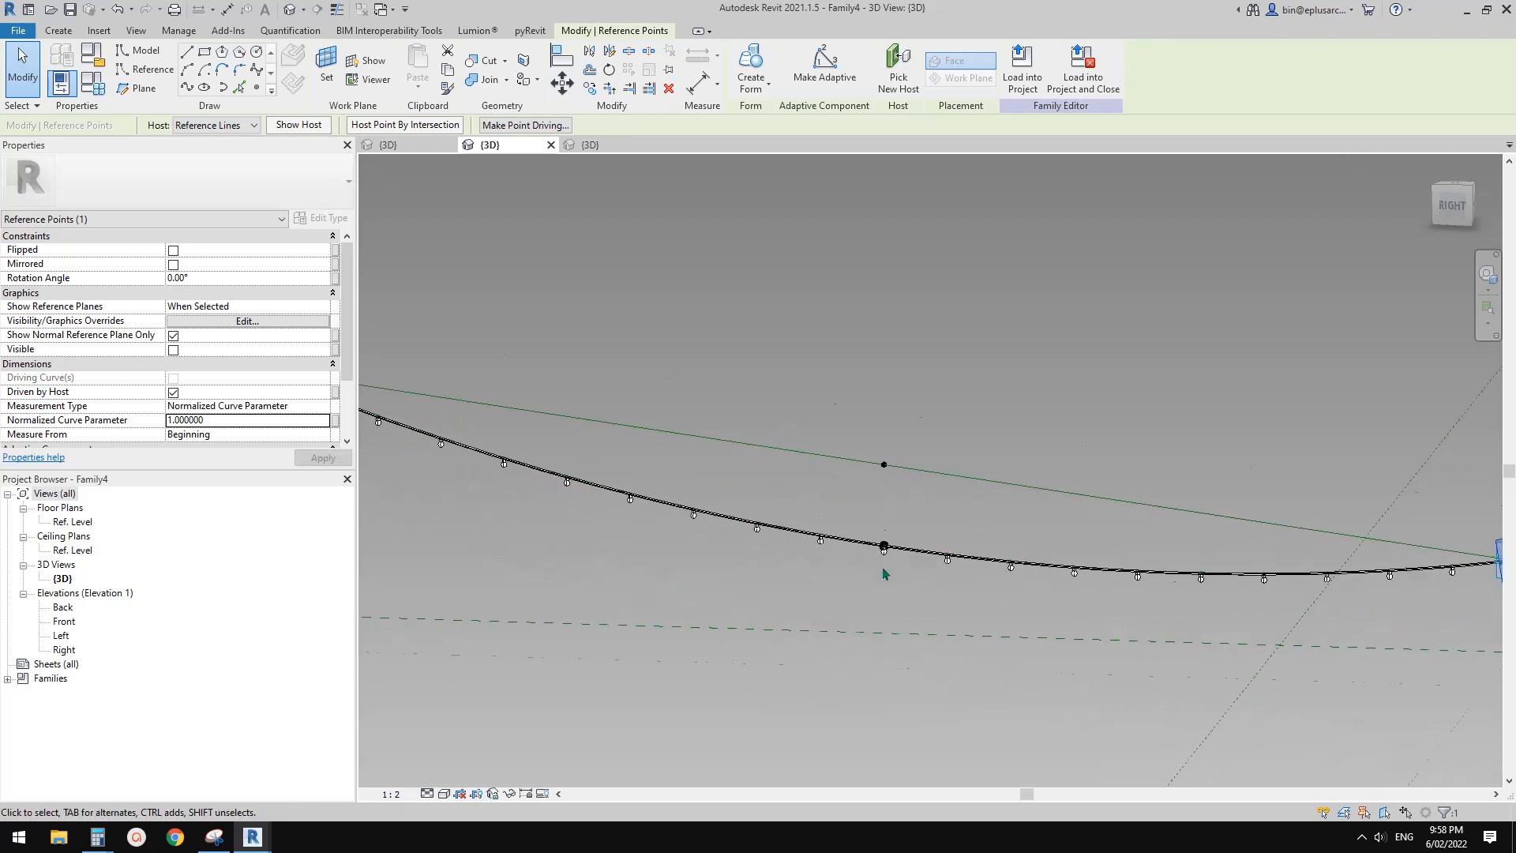
{"action": "scroll", "coordinate": [877, 552], "scroll_direction": "up", "scroll_amount": 5}
{"action": "left_click", "coordinate": [829, 499]}
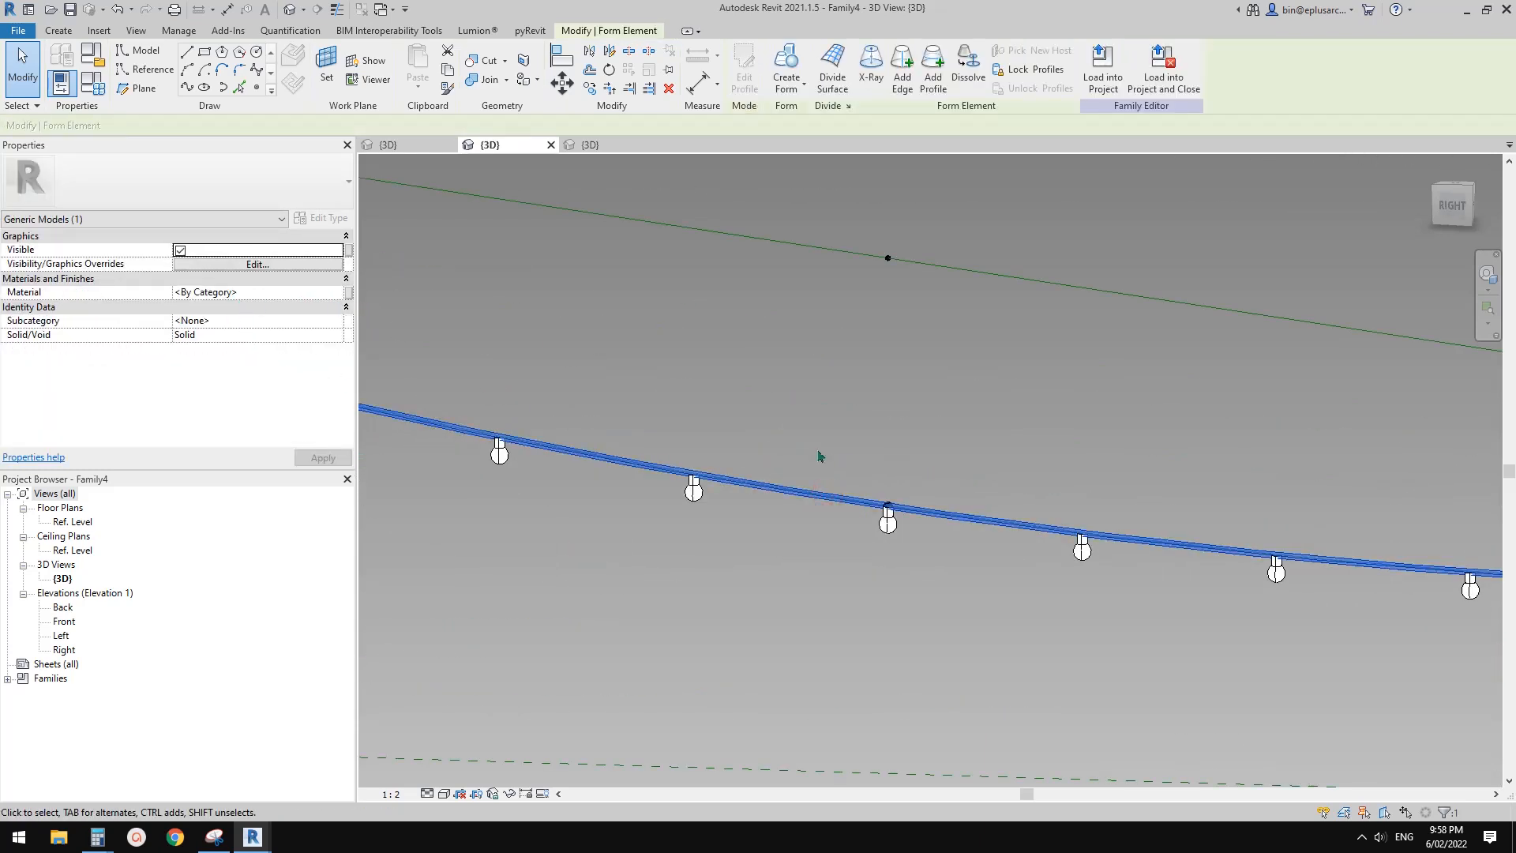
{"action": "middle_click_drag", "start_coordinate": [853, 444], "coordinate": [888, 440]}
{"action": "scroll", "coordinate": [873, 437], "scroll_direction": "down", "scroll_amount": 1}
{"action": "left_click", "coordinate": [873, 435]}
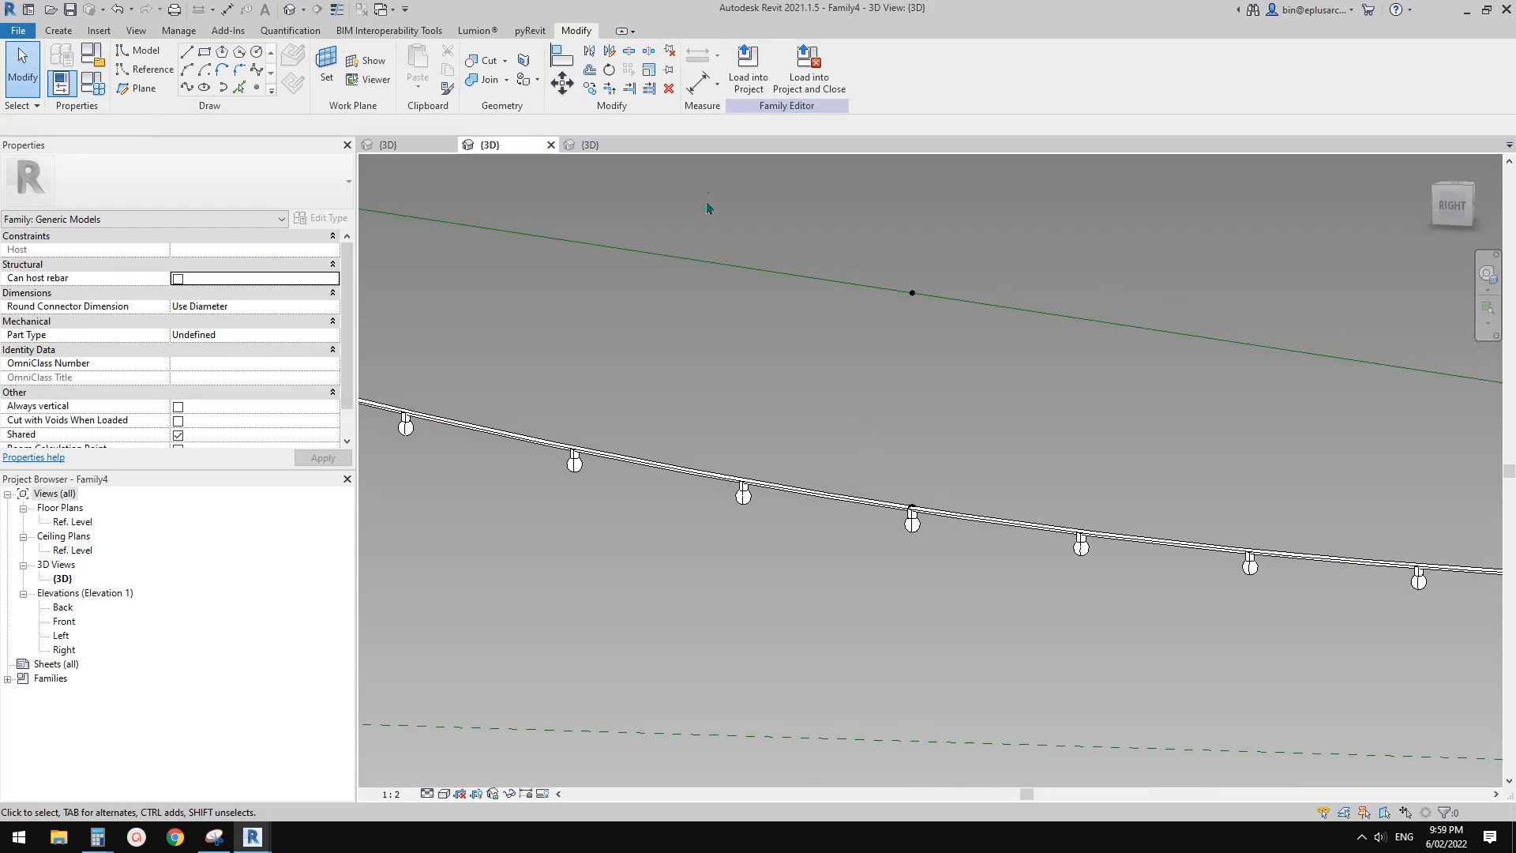
Load the string-lights family into Project2 only
{"action": "left_click", "coordinate": [748, 68]}
{"action": "left_click", "coordinate": [654, 345]}
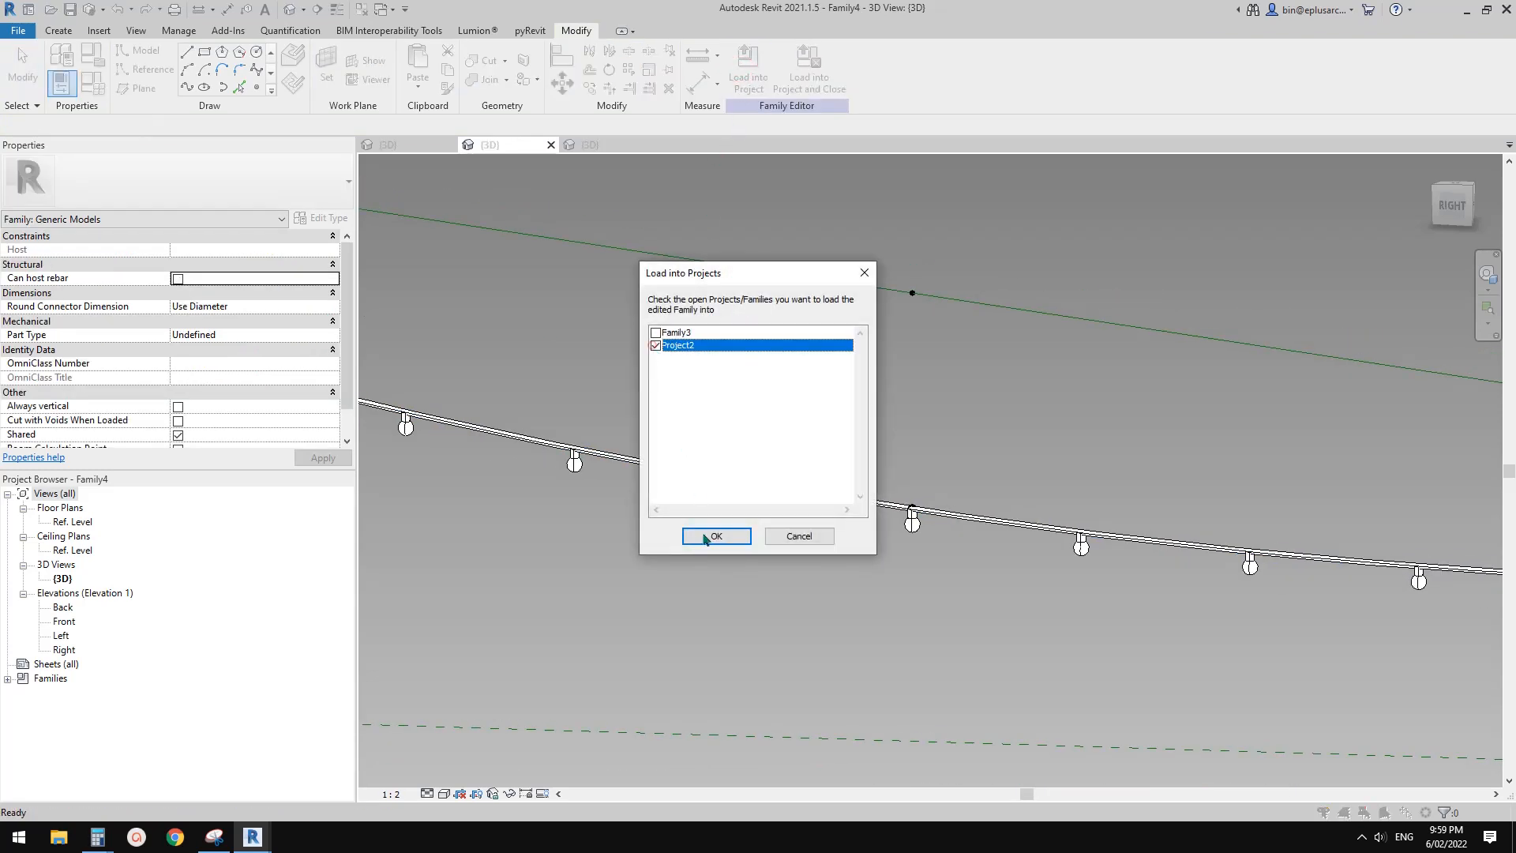
{"action": "left_click", "coordinate": [715, 536]}
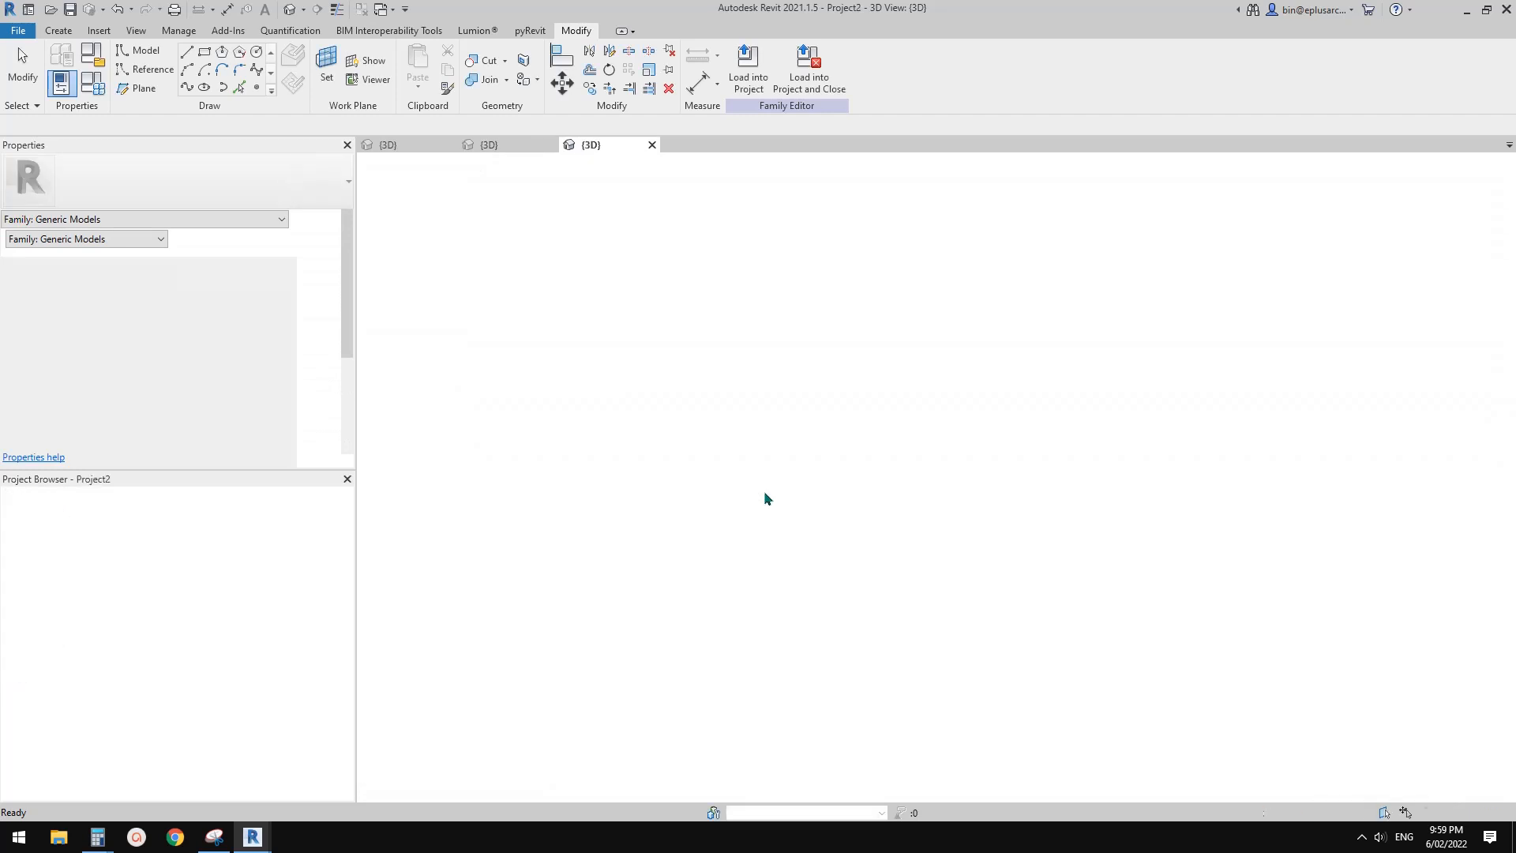
{"action": "left_click", "coordinate": [764, 491]}
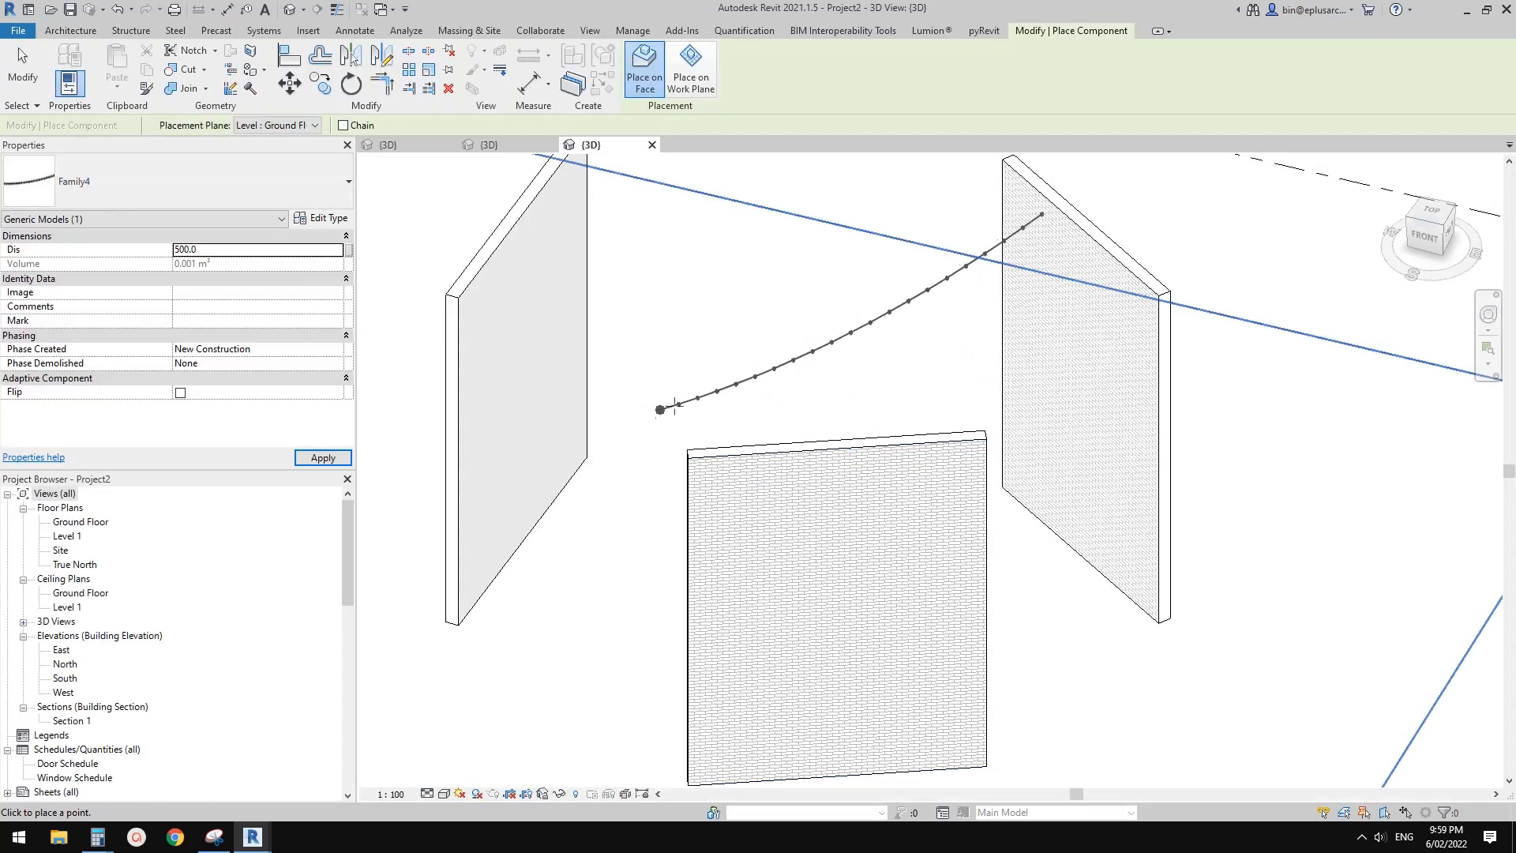
Place two string-lights instances spanning between the inner faces of the two facing side walls
{"action": "middle_click_drag", "start_coordinate": [577, 431], "coordinate": [642, 471], "text": "shift"}
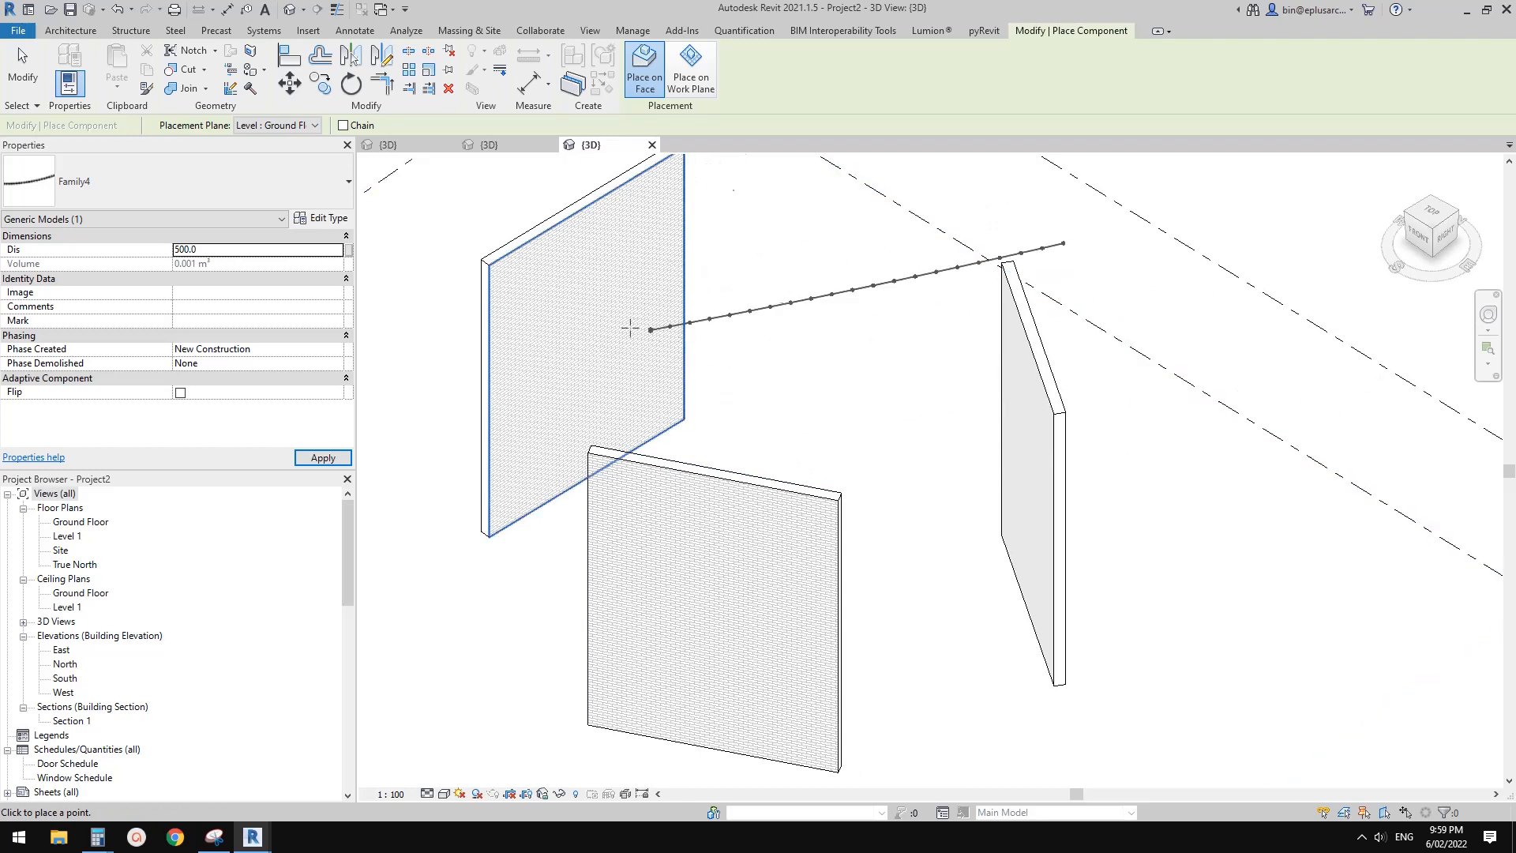
{"action": "middle_click_drag", "start_coordinate": [624, 342], "coordinate": [655, 341], "text": "shift"}
{"action": "left_click", "coordinate": [566, 319]}
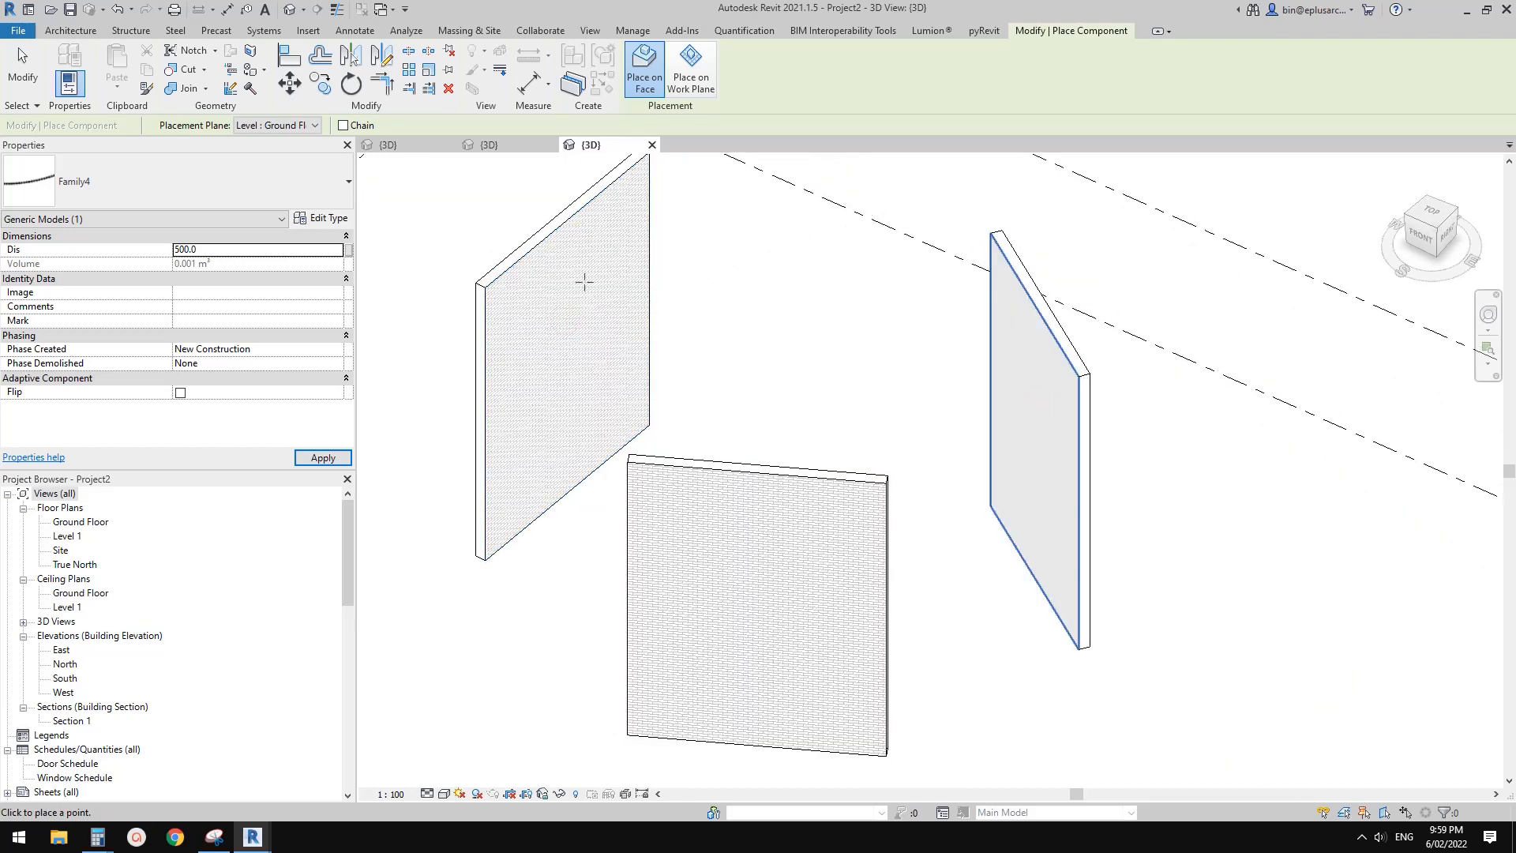
{"action": "left_click", "coordinate": [1051, 466]}
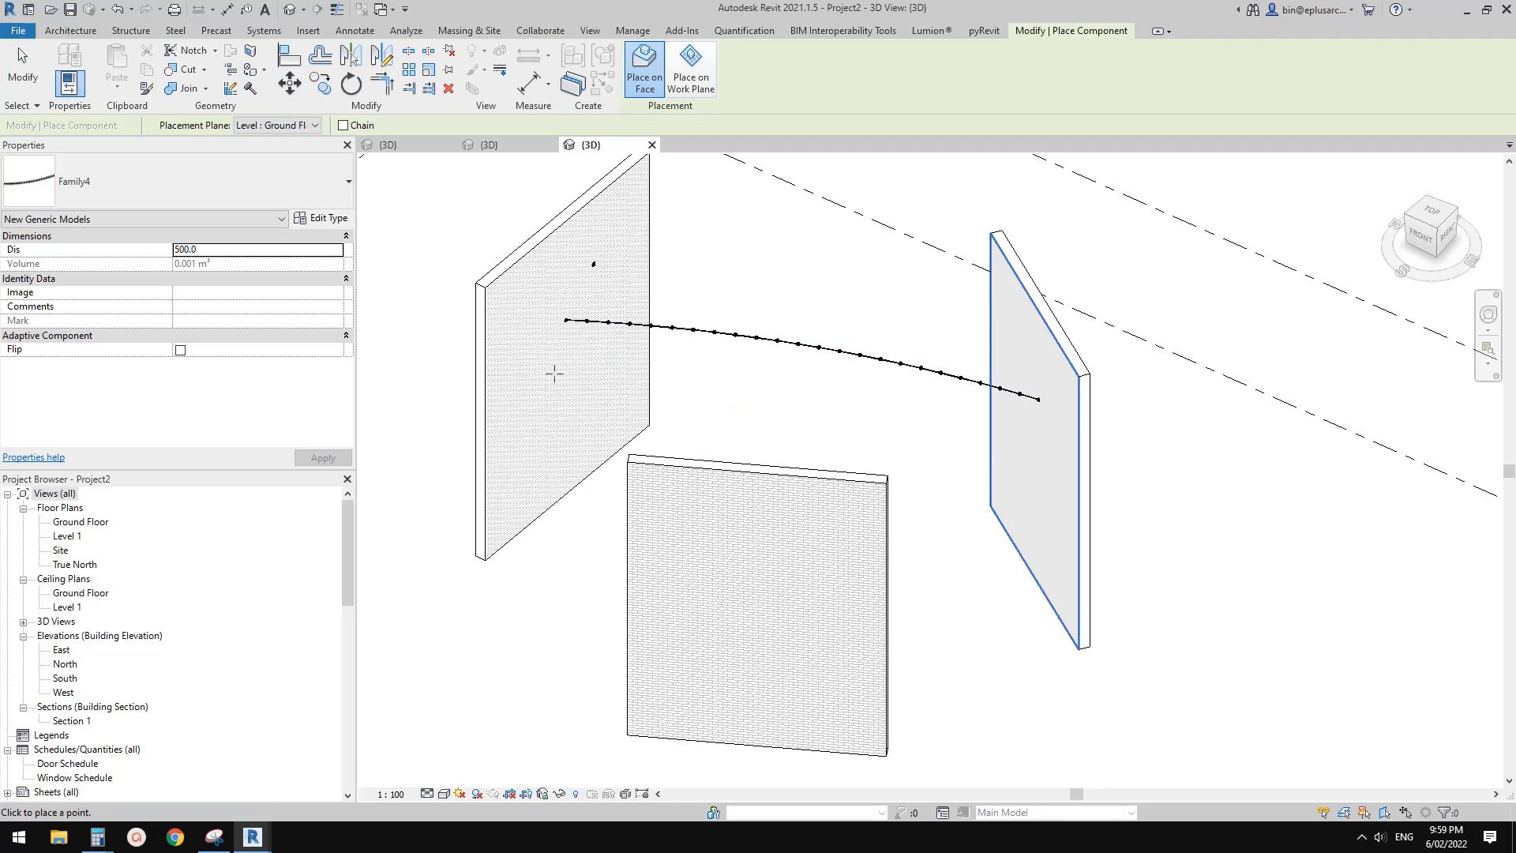
Place further string-lights instances linking the third wall and its top edge with the two side walls, and end placement
{"action": "scroll", "coordinate": [545, 430], "scroll_direction": "down", "scroll_amount": 1}
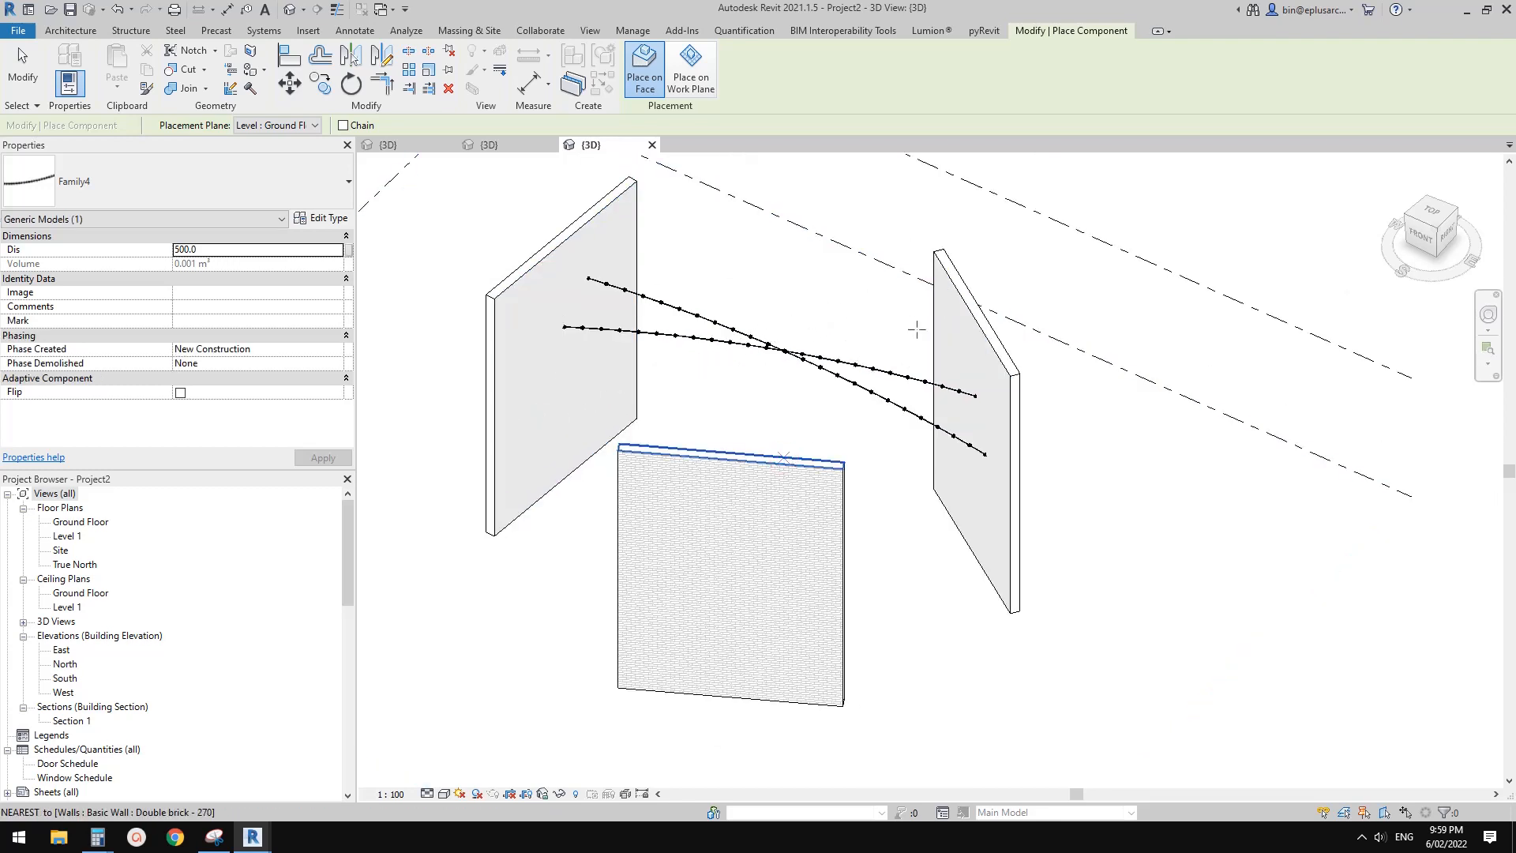
{"action": "left_click", "coordinate": [987, 509]}
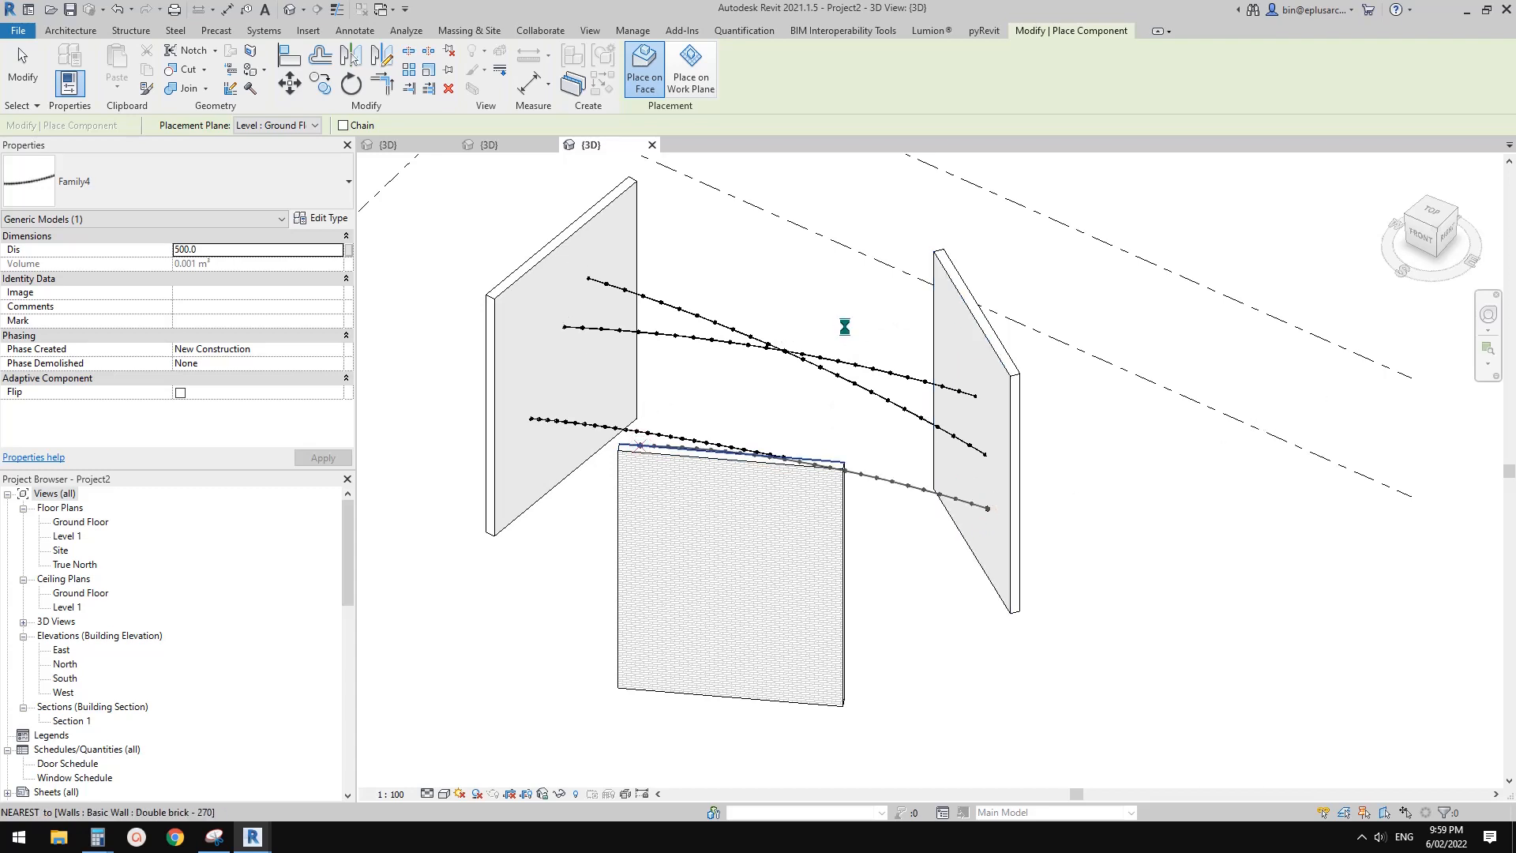
{"action": "middle_click_drag", "start_coordinate": [745, 389], "coordinate": [610, 443], "text": "shift"}
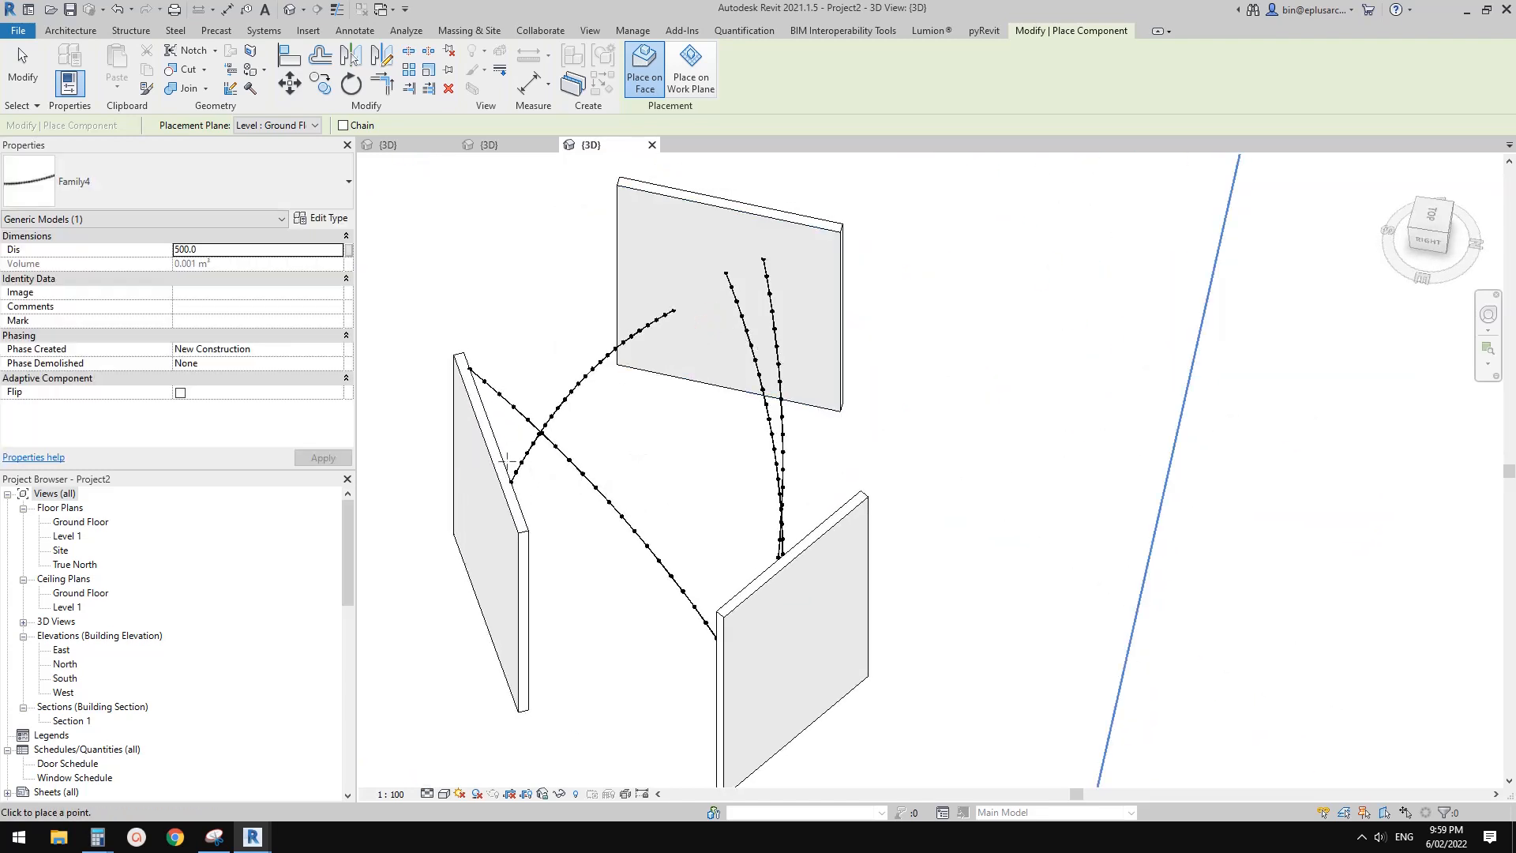
{"action": "middle_click_drag", "start_coordinate": [481, 455], "coordinate": [448, 440], "text": "shift"}
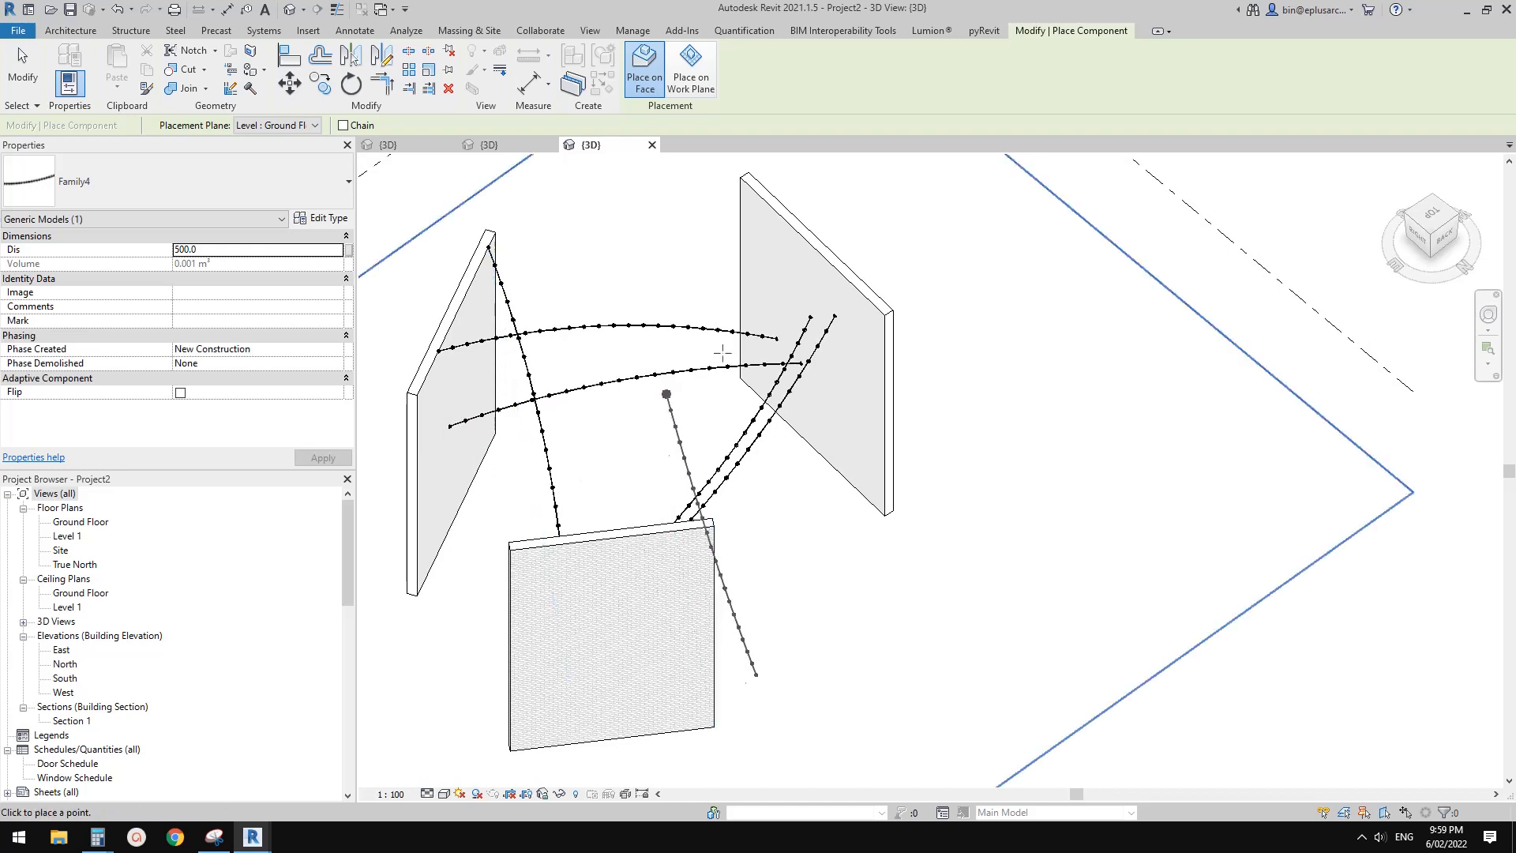
{"action": "middle_click_drag", "start_coordinate": [688, 382], "coordinate": [875, 243], "text": "shift"}
{"action": "middle_click_drag", "start_coordinate": [1109, 214], "coordinate": [911, 369], "text": "shift"}
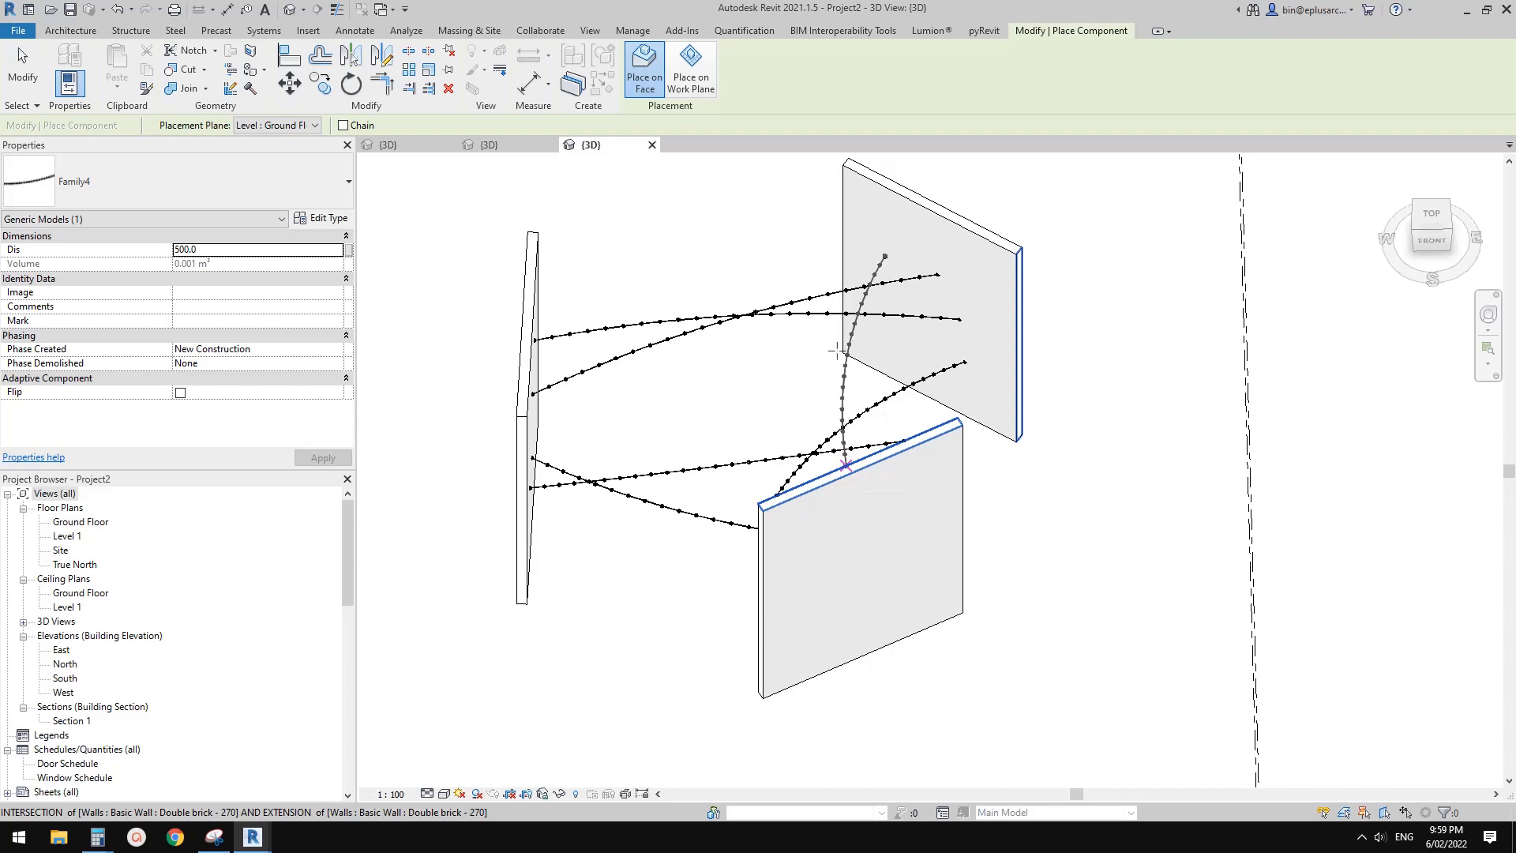
{"action": "key", "text": "Escape"}
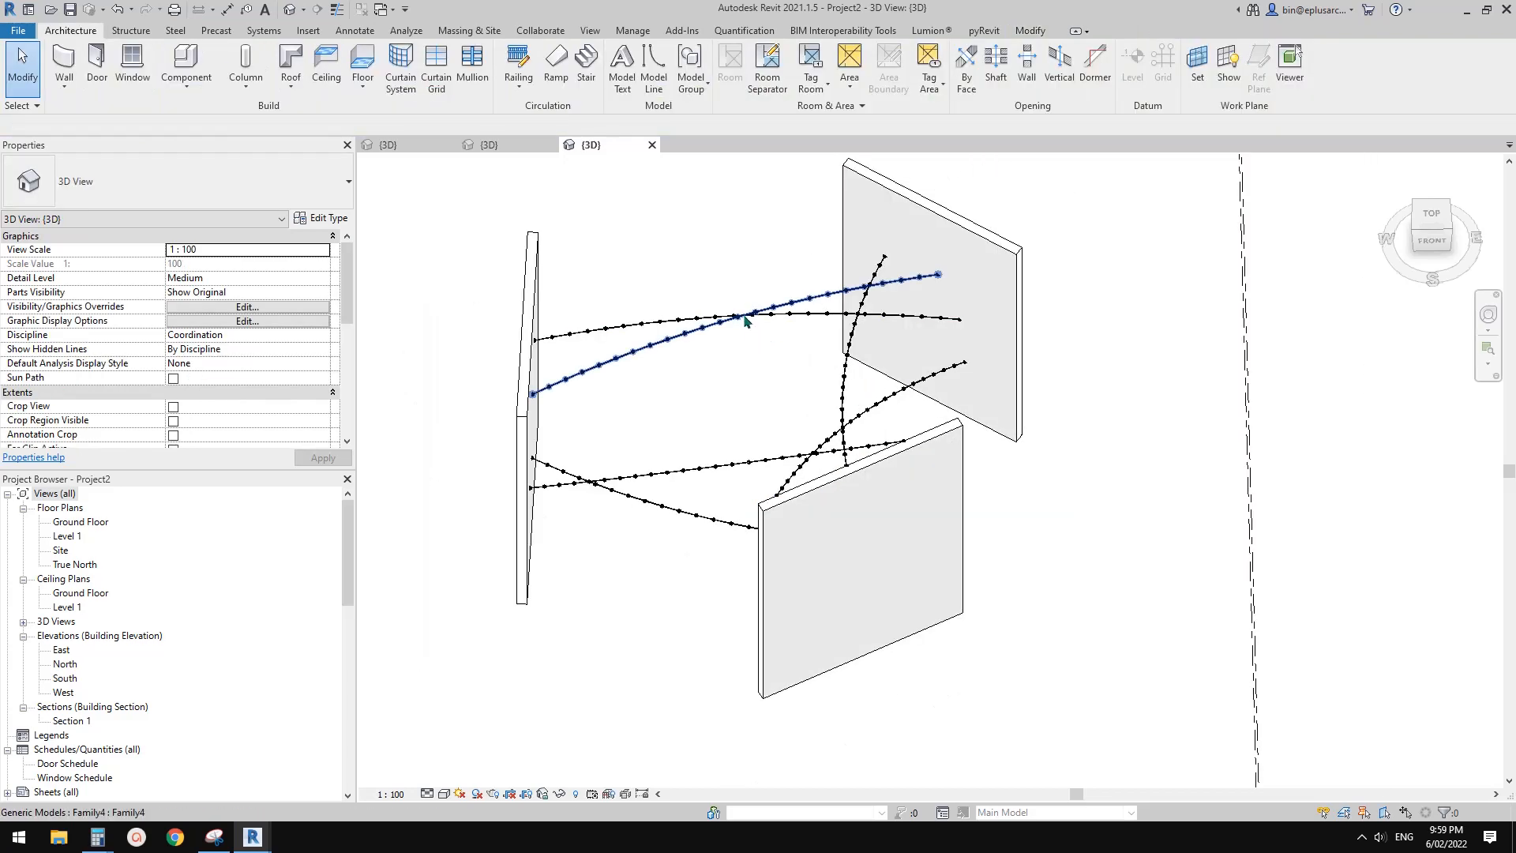
Open the family of a placed string-lights instance for editing and enable its Always vertical option
{"action": "left_click", "coordinate": [742, 312]}
{"action": "mouse_move", "coordinate": [744, 367]}
{"action": "middle_mouse_down", "text": "shift"}
{"action": "mouse_move", "coordinate": [923, 449]}
{"action": "mouse_move", "coordinate": [971, 274]}
{"action": "mouse_move", "coordinate": [903, 288]}
{"action": "mouse_move", "coordinate": [906, 410]}
{"action": "middle_mouse_up", "text": "shift"}
{"action": "key", "text": "Escape"}
{"action": "left_click", "coordinate": [901, 369]}
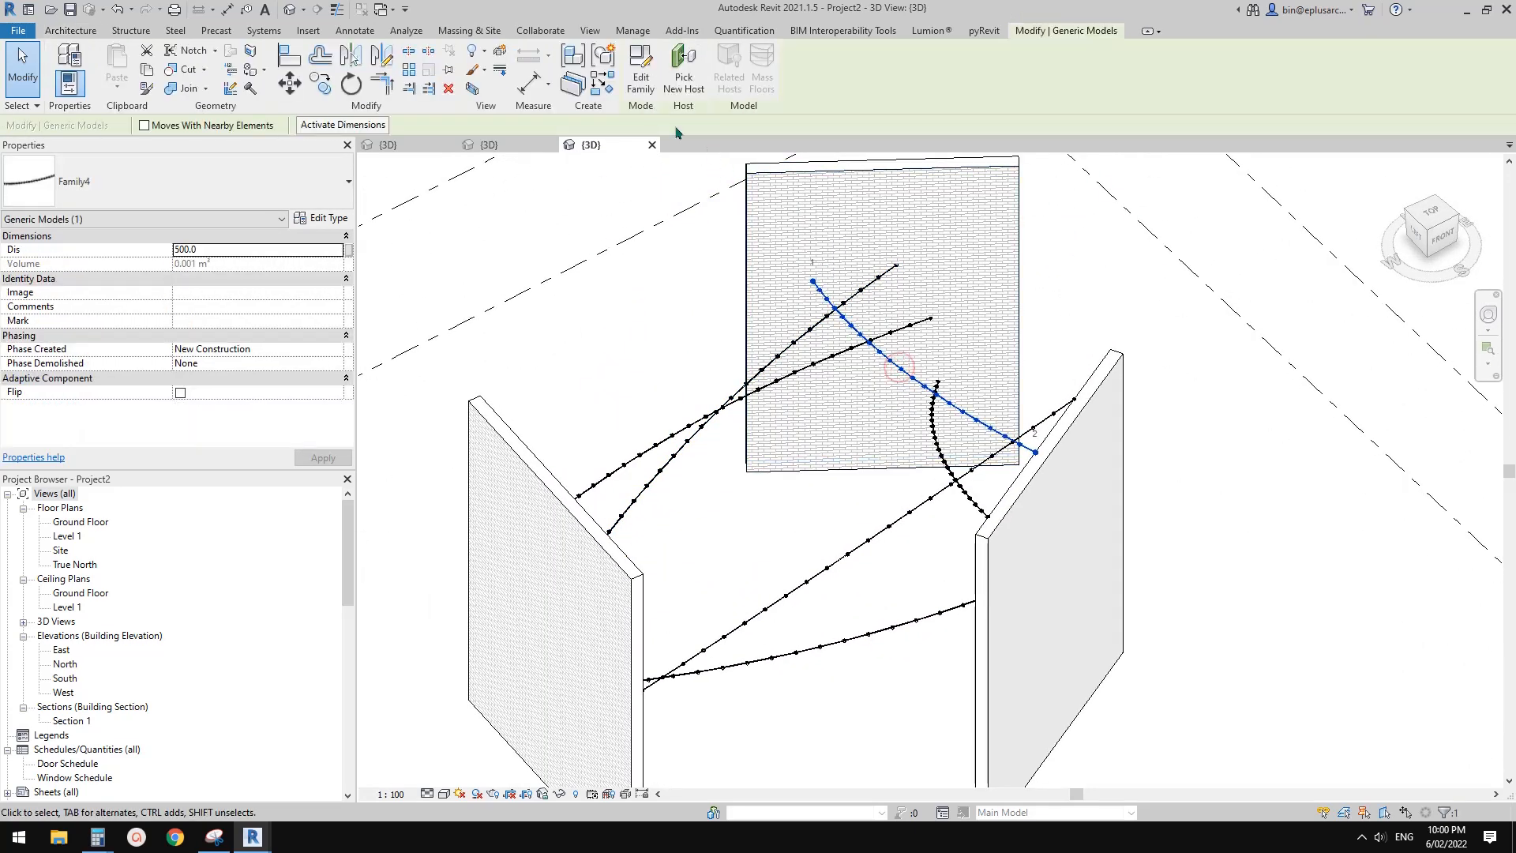
{"action": "left_click", "coordinate": [642, 79]}
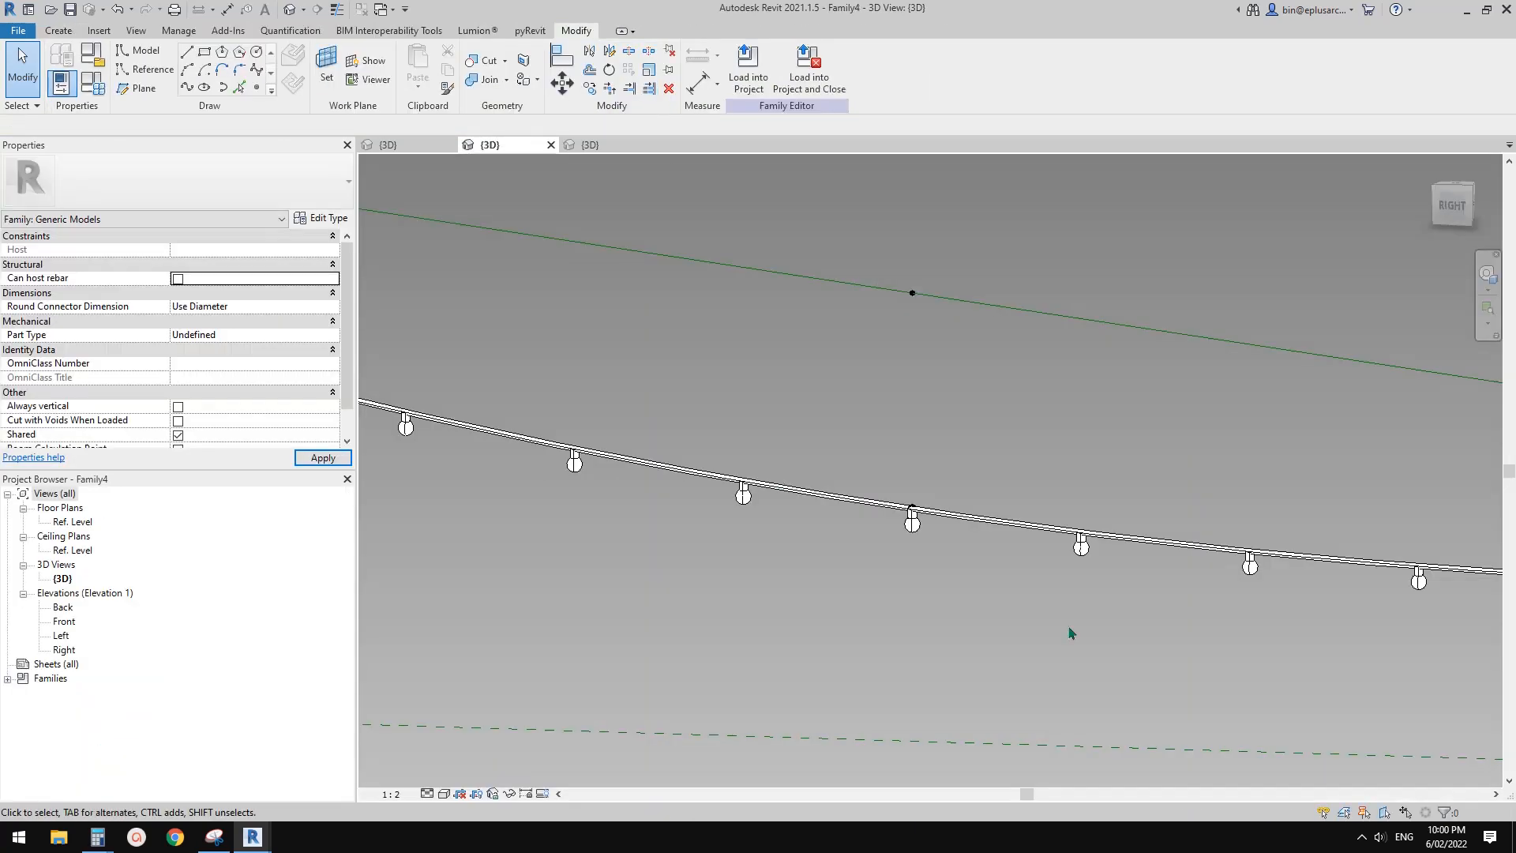
{"action": "left_click", "coordinate": [179, 408]}
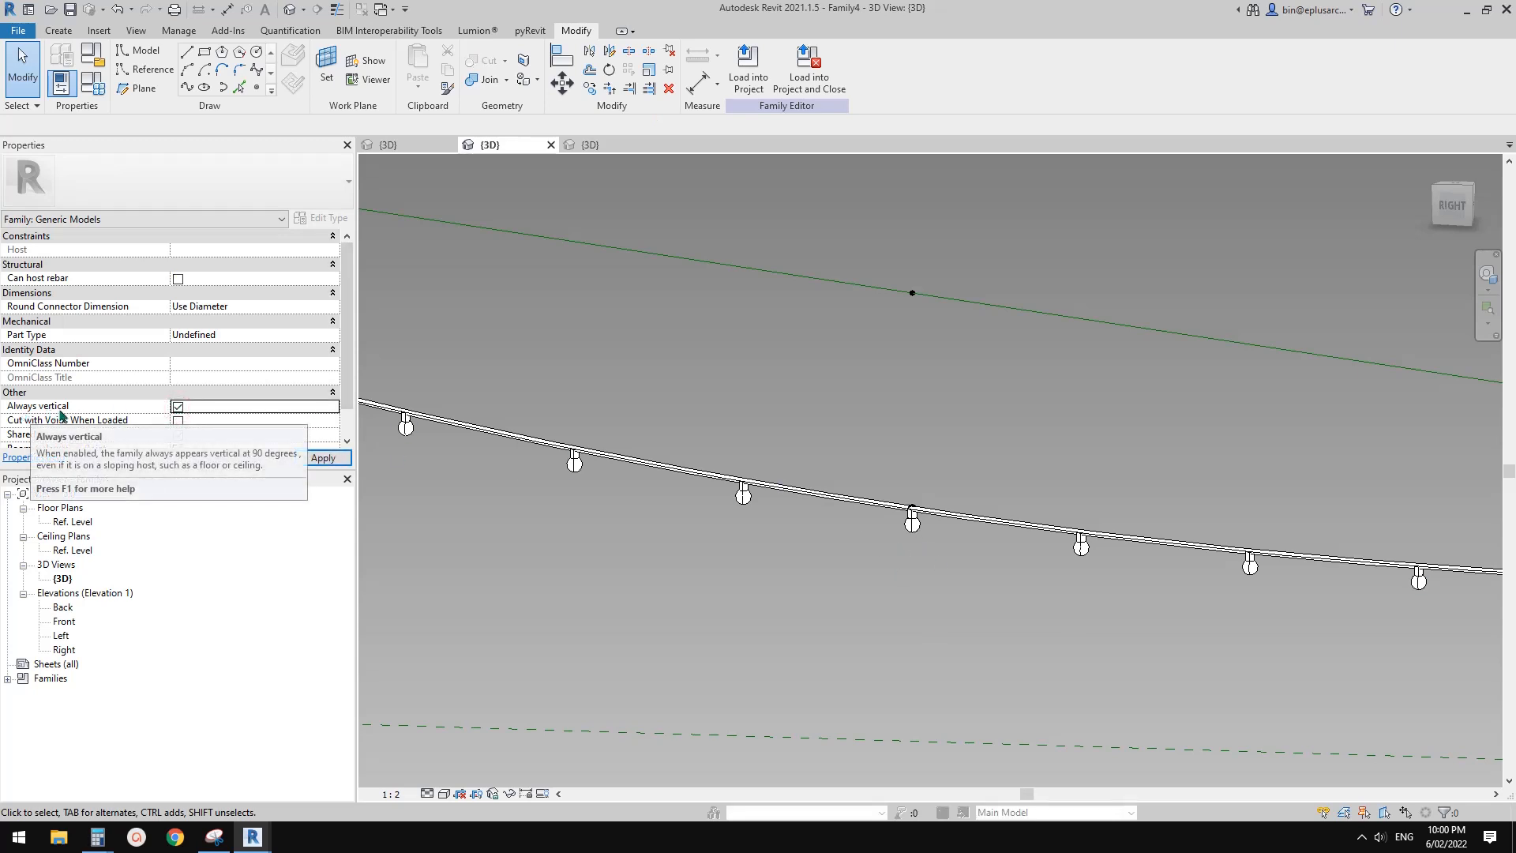
Reload the edited string-lights family into Project2 only, overwriting the existing version
{"action": "left_click", "coordinate": [747, 71]}
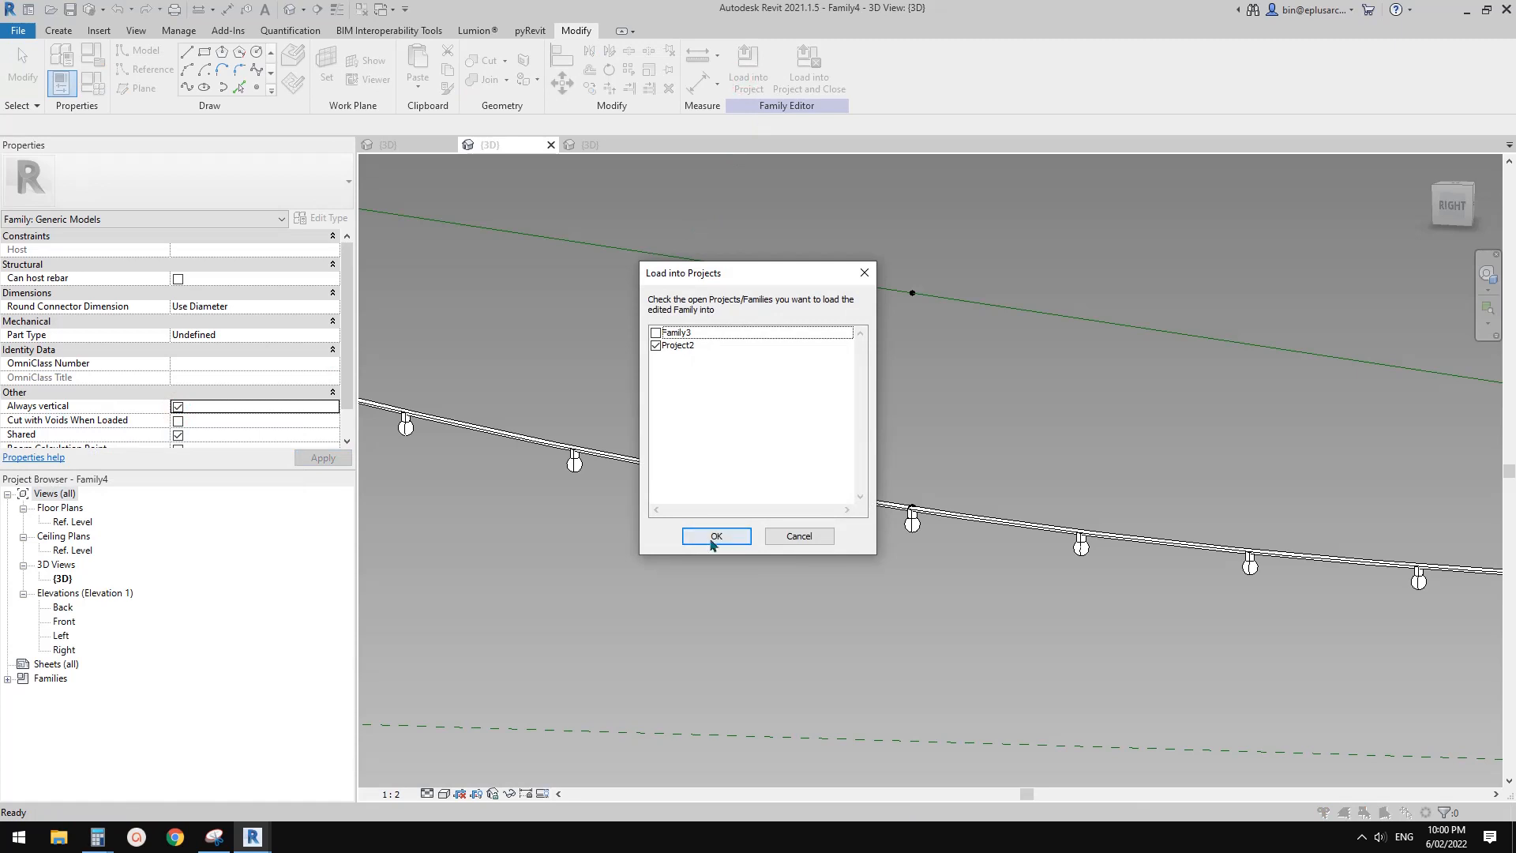
{"action": "left_click", "coordinate": [714, 536]}
{"action": "left_click", "coordinate": [686, 369]}
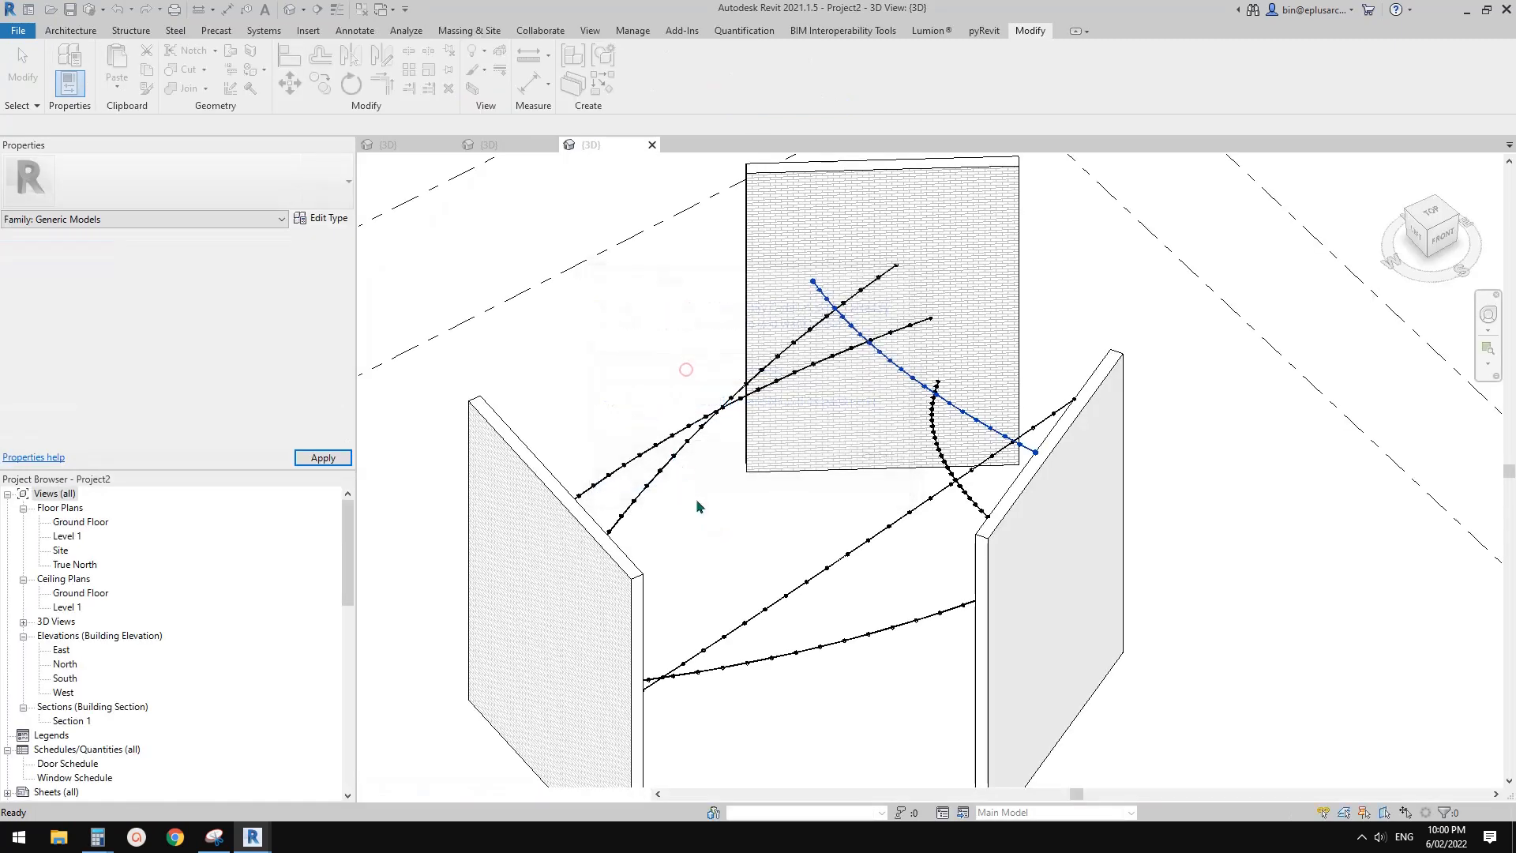
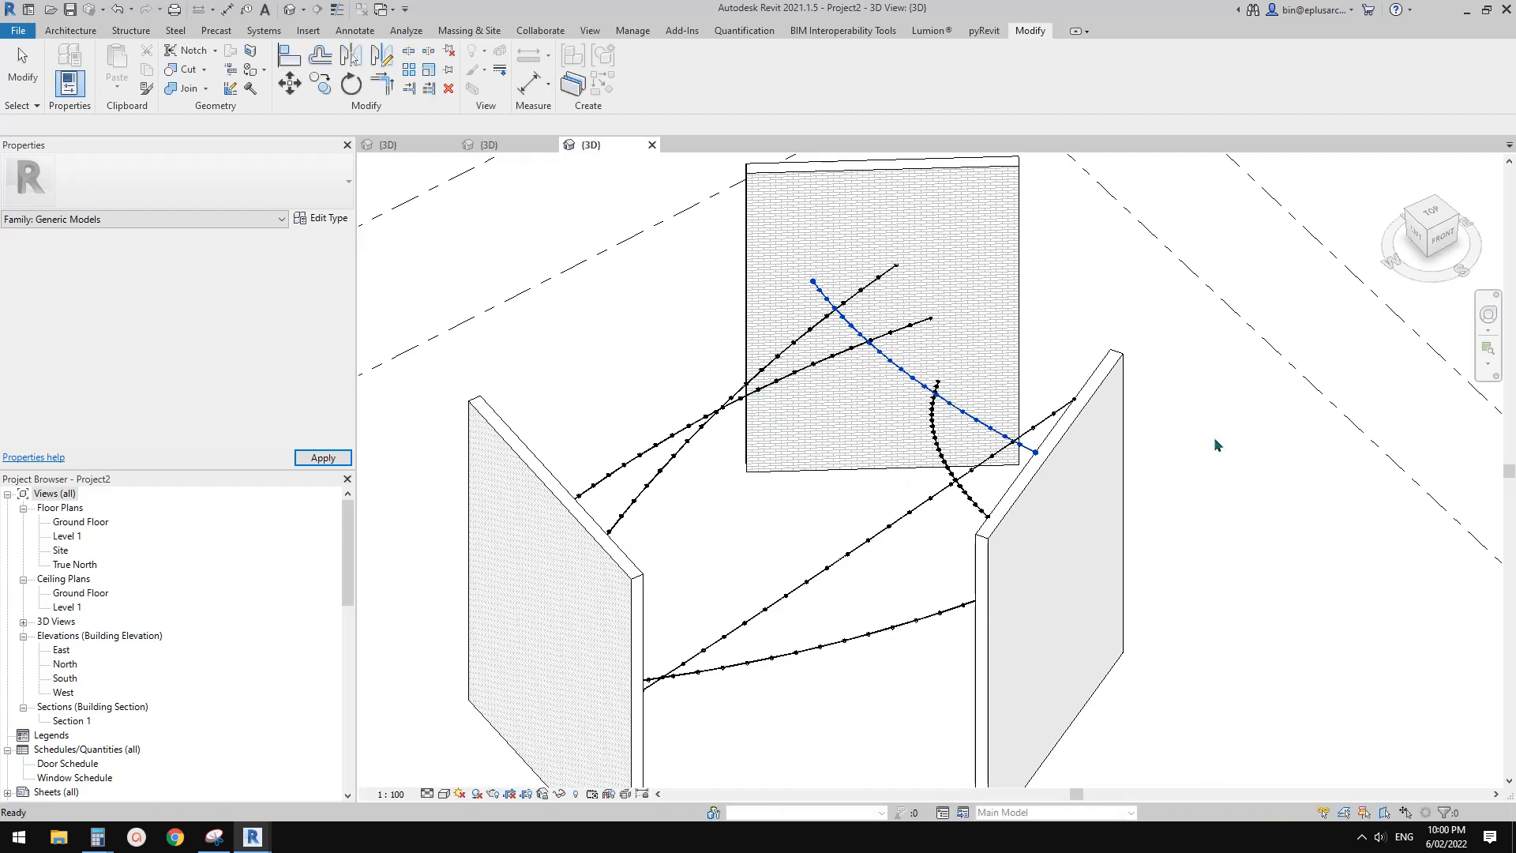
Examine the bulbs' vertical orientation along the reloaded string lights between the project walls
{"action": "middle_click_drag", "start_coordinate": [1214, 438], "coordinate": [798, 580], "text": "shift"}
{"action": "middle_click_drag", "start_coordinate": [798, 581], "coordinate": [813, 664]}
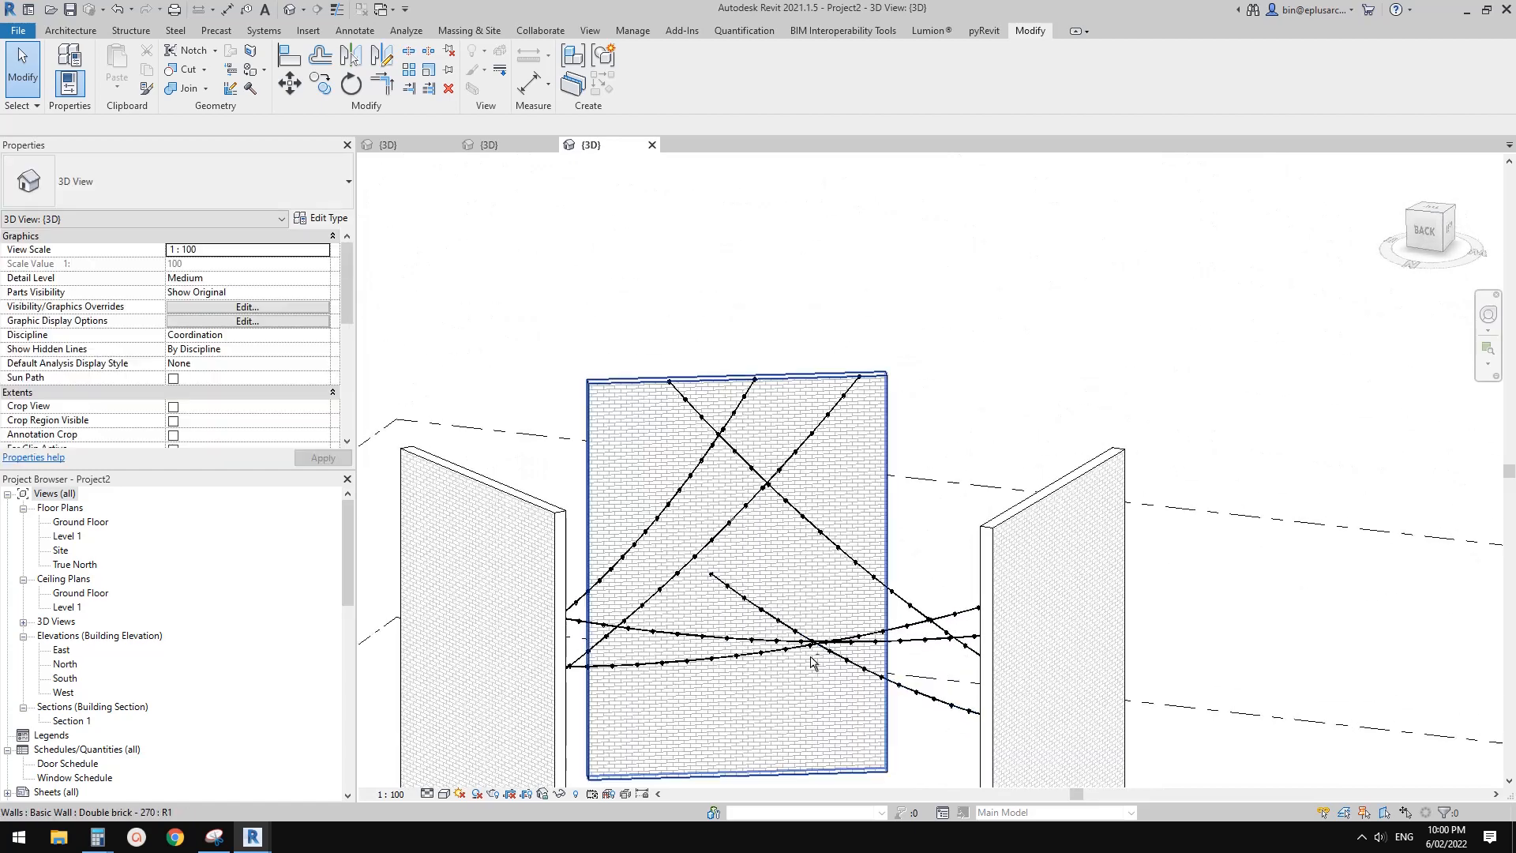
{"action": "scroll", "coordinate": [798, 665], "scroll_direction": "up", "scroll_amount": 6}
{"action": "scroll", "coordinate": [822, 612], "scroll_direction": "down", "scroll_amount": 1}
{"action": "middle_click_drag", "start_coordinate": [843, 596], "coordinate": [821, 574]}
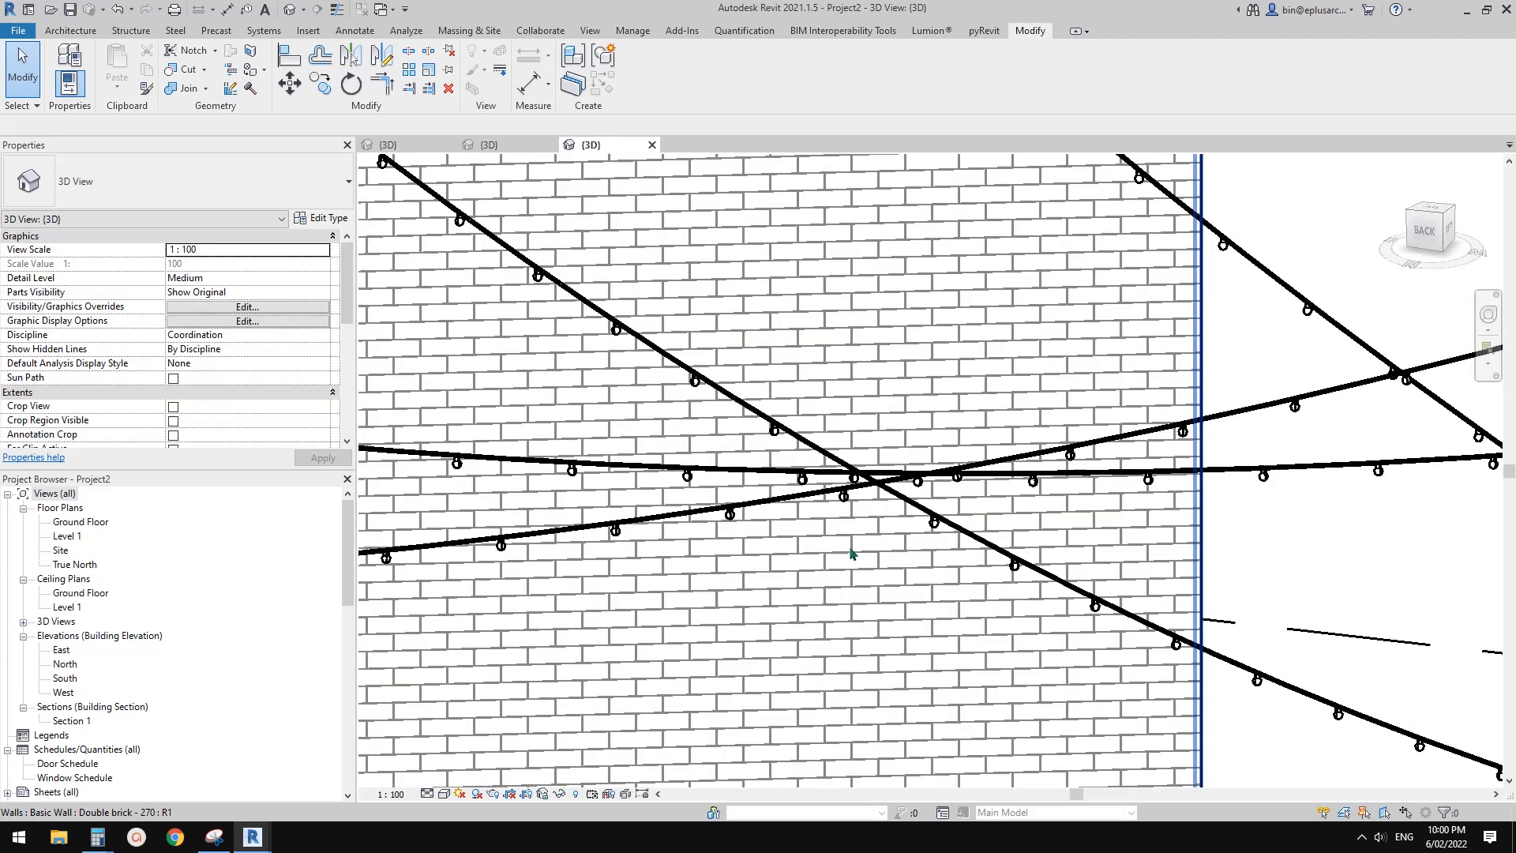
{"action": "middle_click_drag", "start_coordinate": [936, 527], "coordinate": [992, 511]}
{"action": "scroll", "coordinate": [854, 515], "scroll_direction": "up", "scroll_amount": 3}
{"action": "left_click", "coordinate": [777, 509]}
{"action": "scroll", "coordinate": [1017, 491], "scroll_direction": "down", "scroll_amount": 3}
{"action": "scroll", "coordinate": [797, 502], "scroll_direction": "up", "scroll_amount": 3}
{"action": "scroll", "coordinate": [732, 513], "scroll_direction": "up", "scroll_amount": 2}
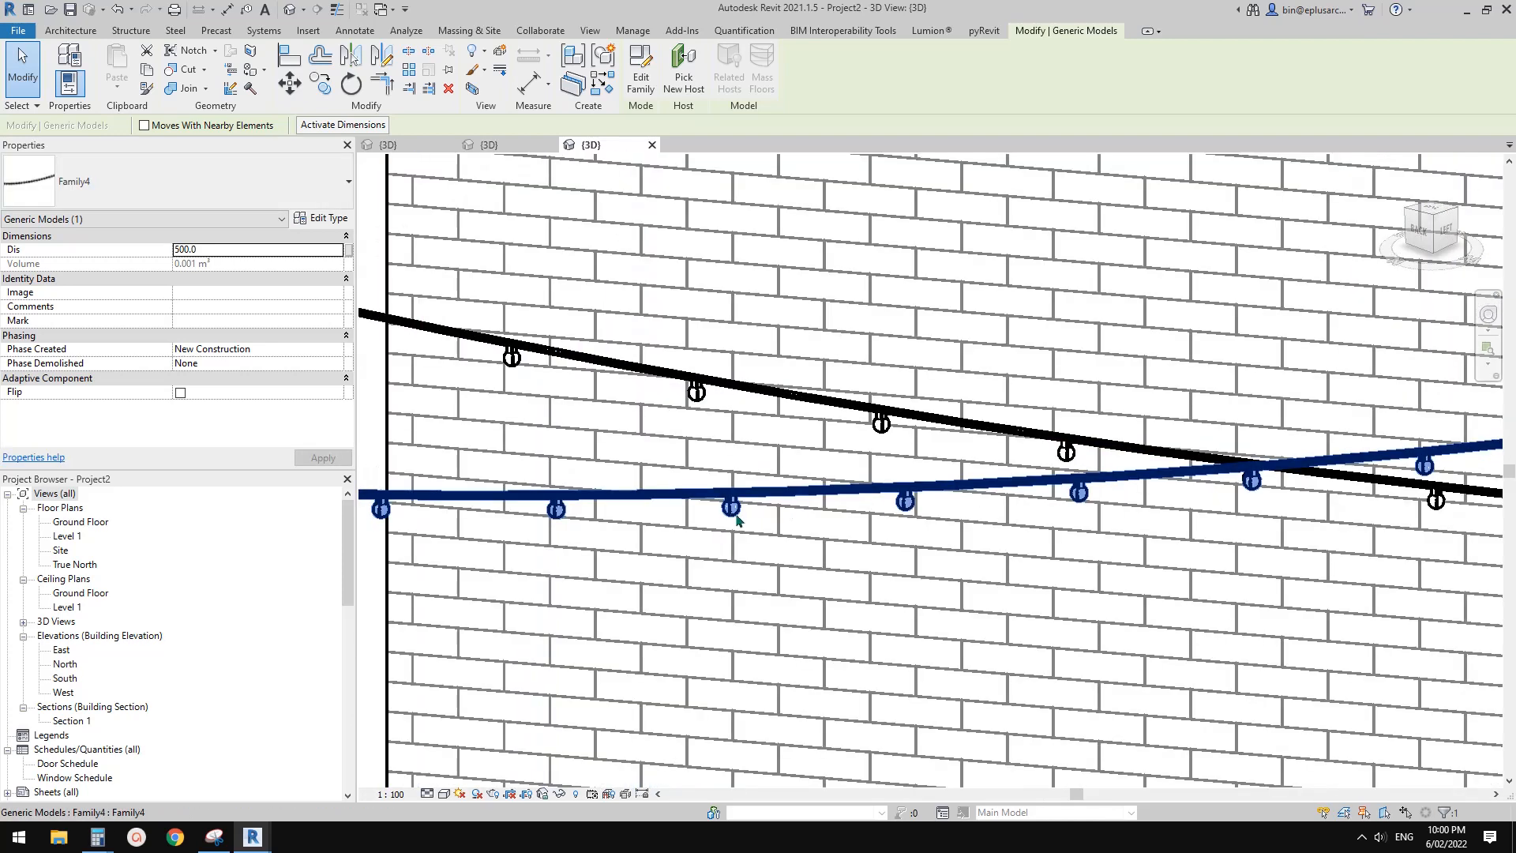
Open the nested bulb family to check its Always vertical and Shared options, and return to the project view
{"action": "key", "text": "Escape"}
{"action": "left_click", "coordinate": [732, 514]}
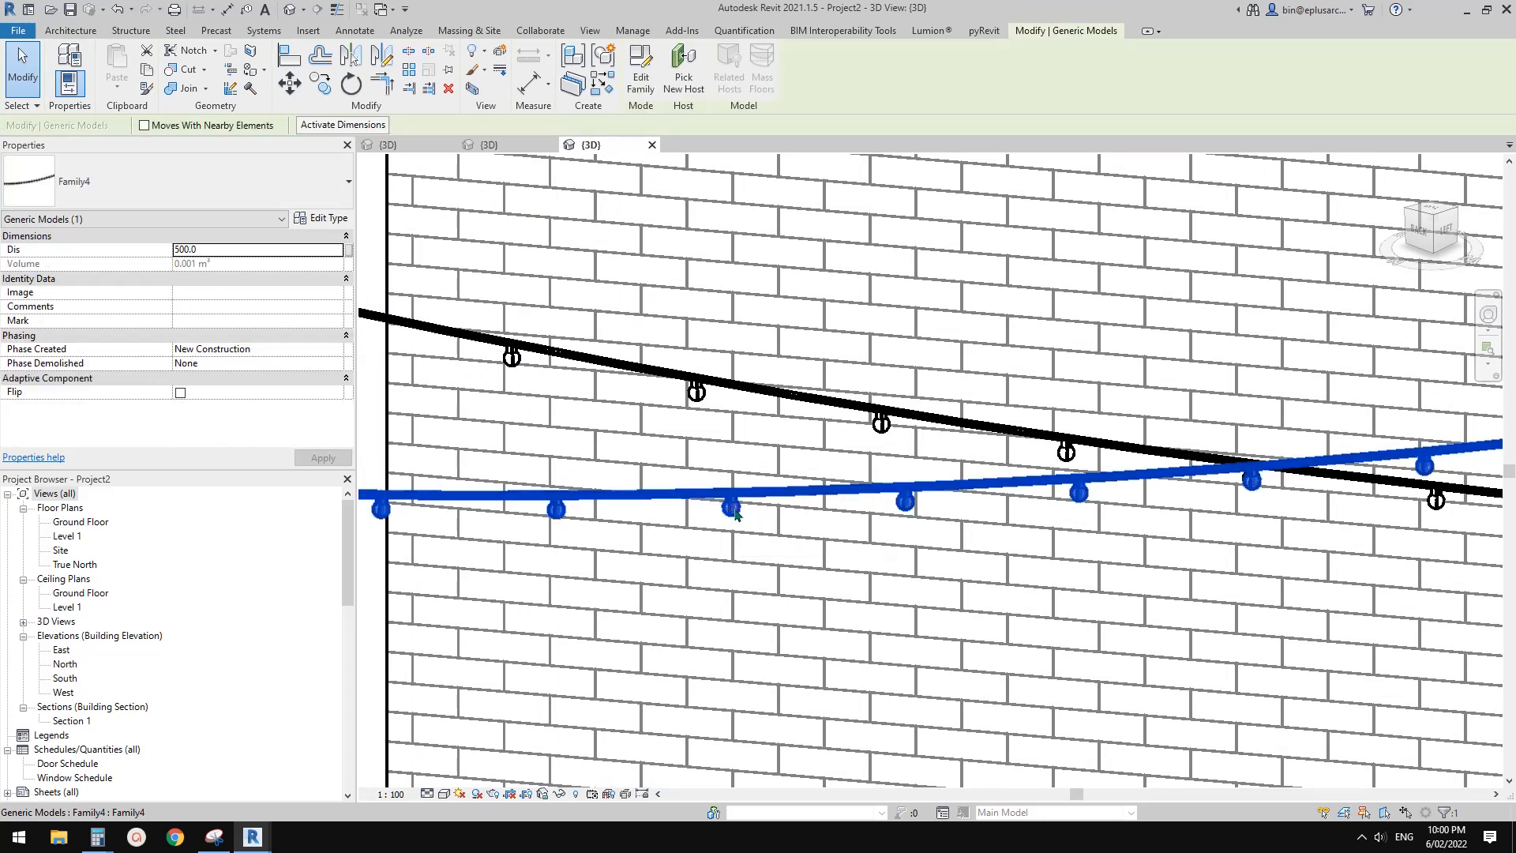
{"action": "key", "text": "Escape"}
{"action": "double_click", "coordinate": [733, 514]}
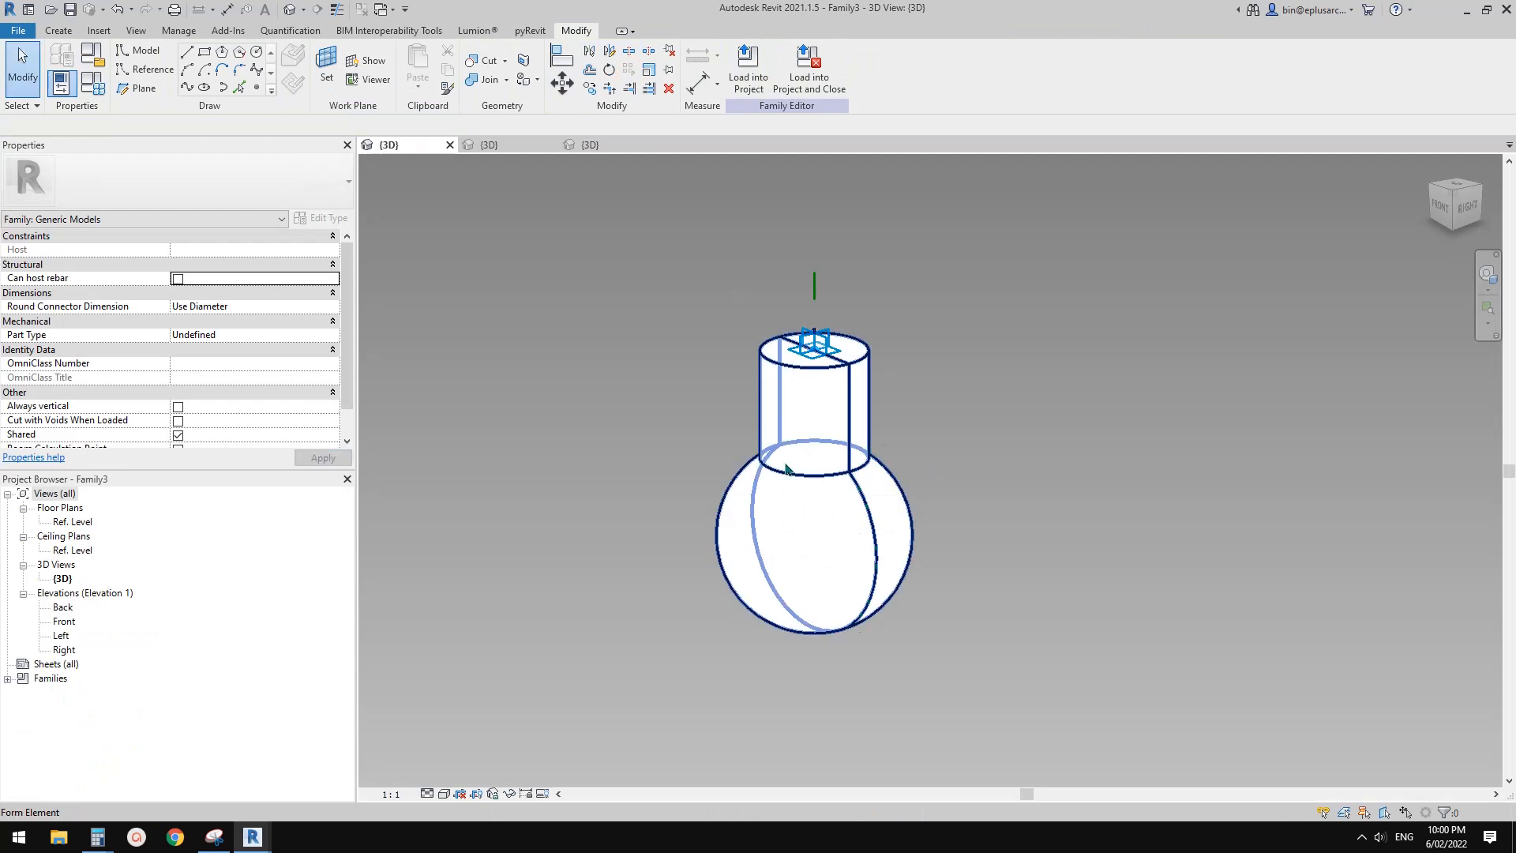
{"action": "scroll", "coordinate": [251, 378], "scroll_direction": "down", "scroll_amount": 2}
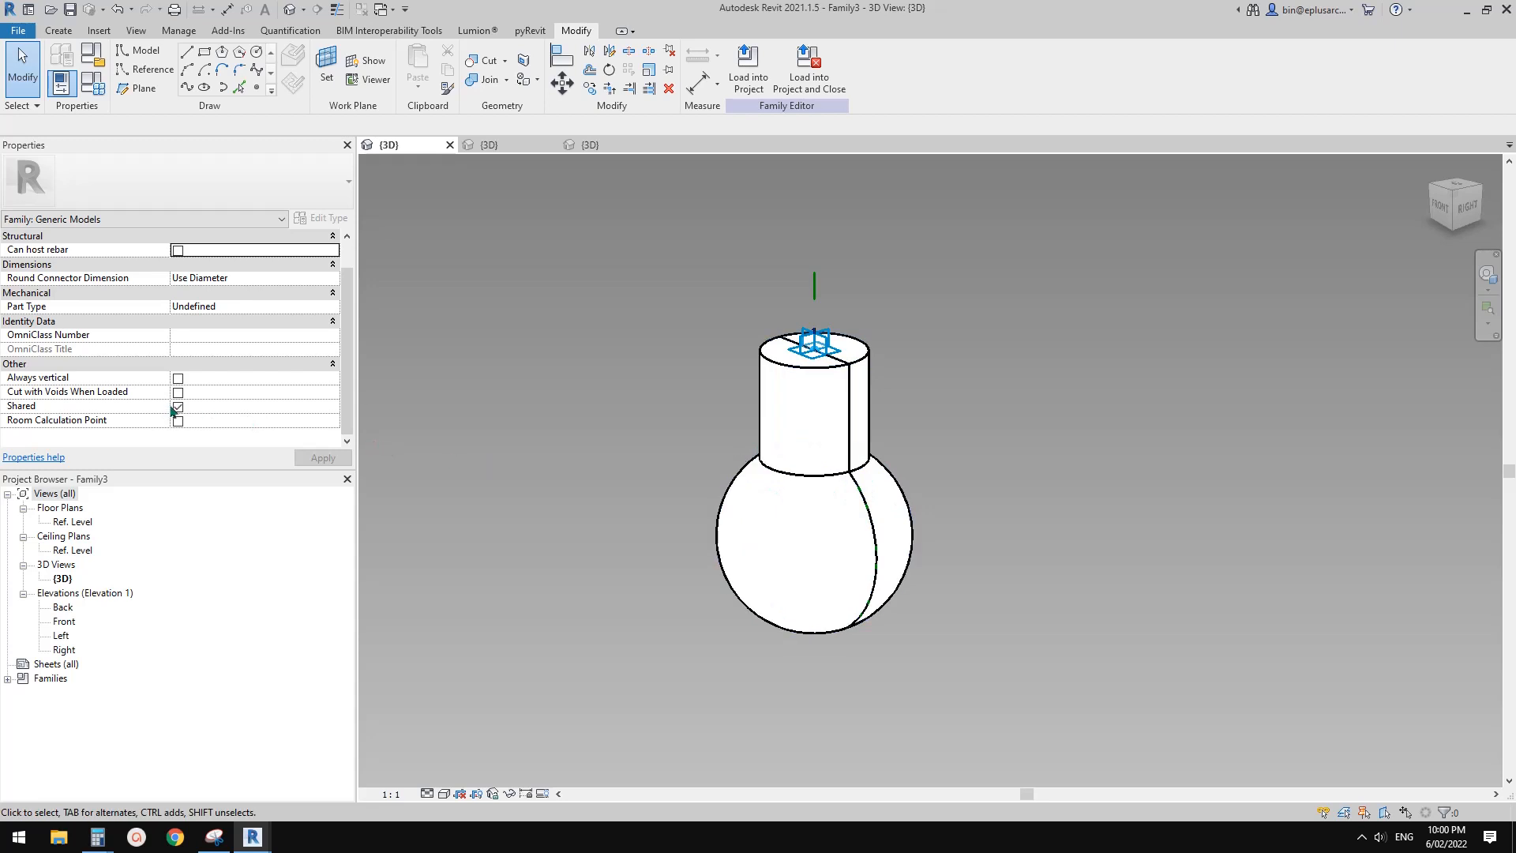
{"action": "left_click", "coordinate": [590, 144]}
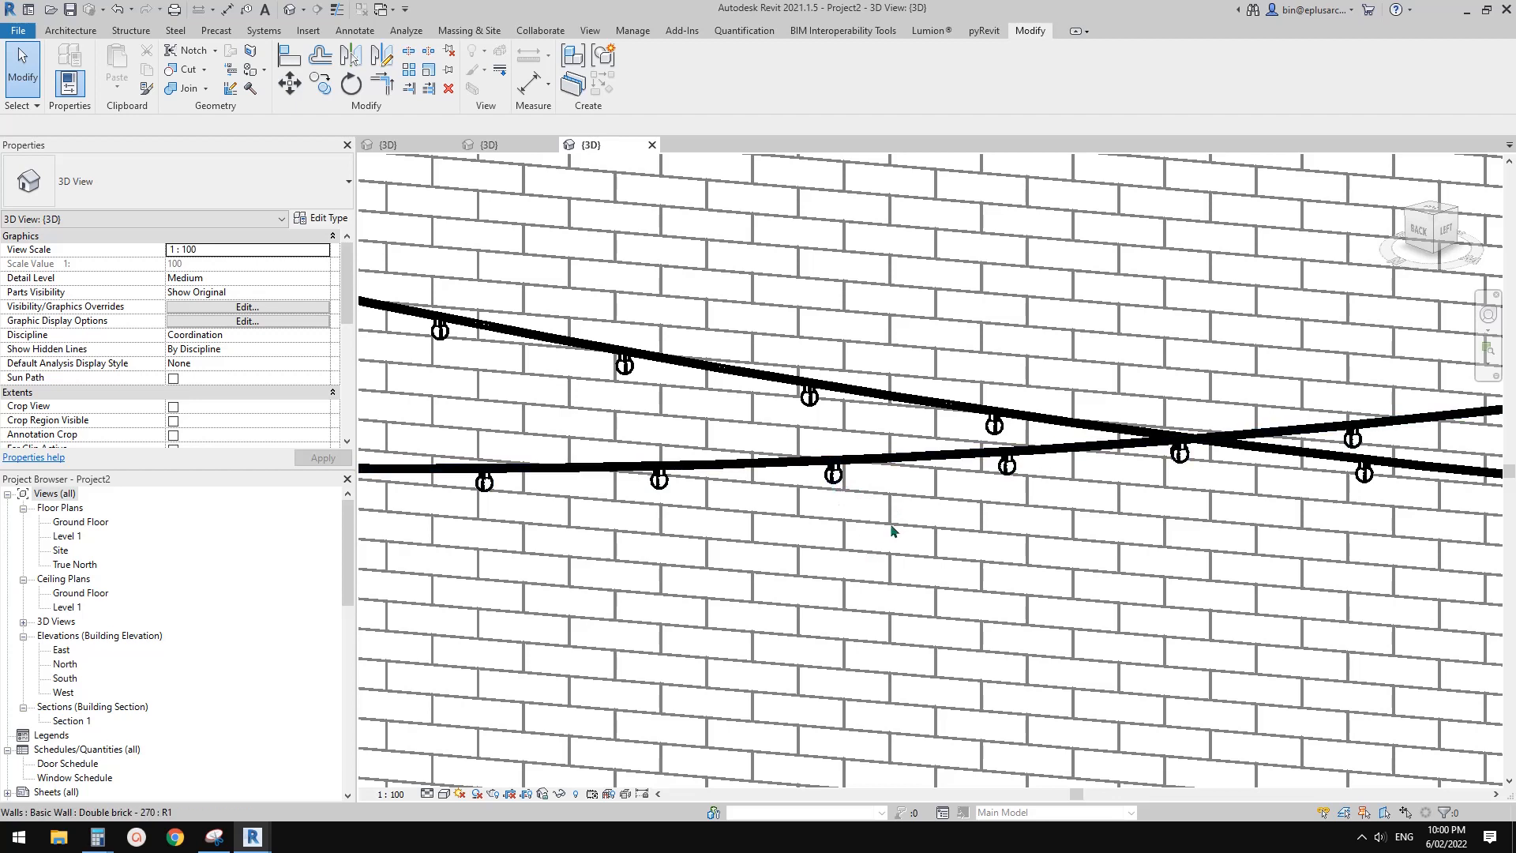
Select one nested bulb on a placed string-lights instance and open its family for editing
{"action": "left_click", "coordinate": [809, 399]}
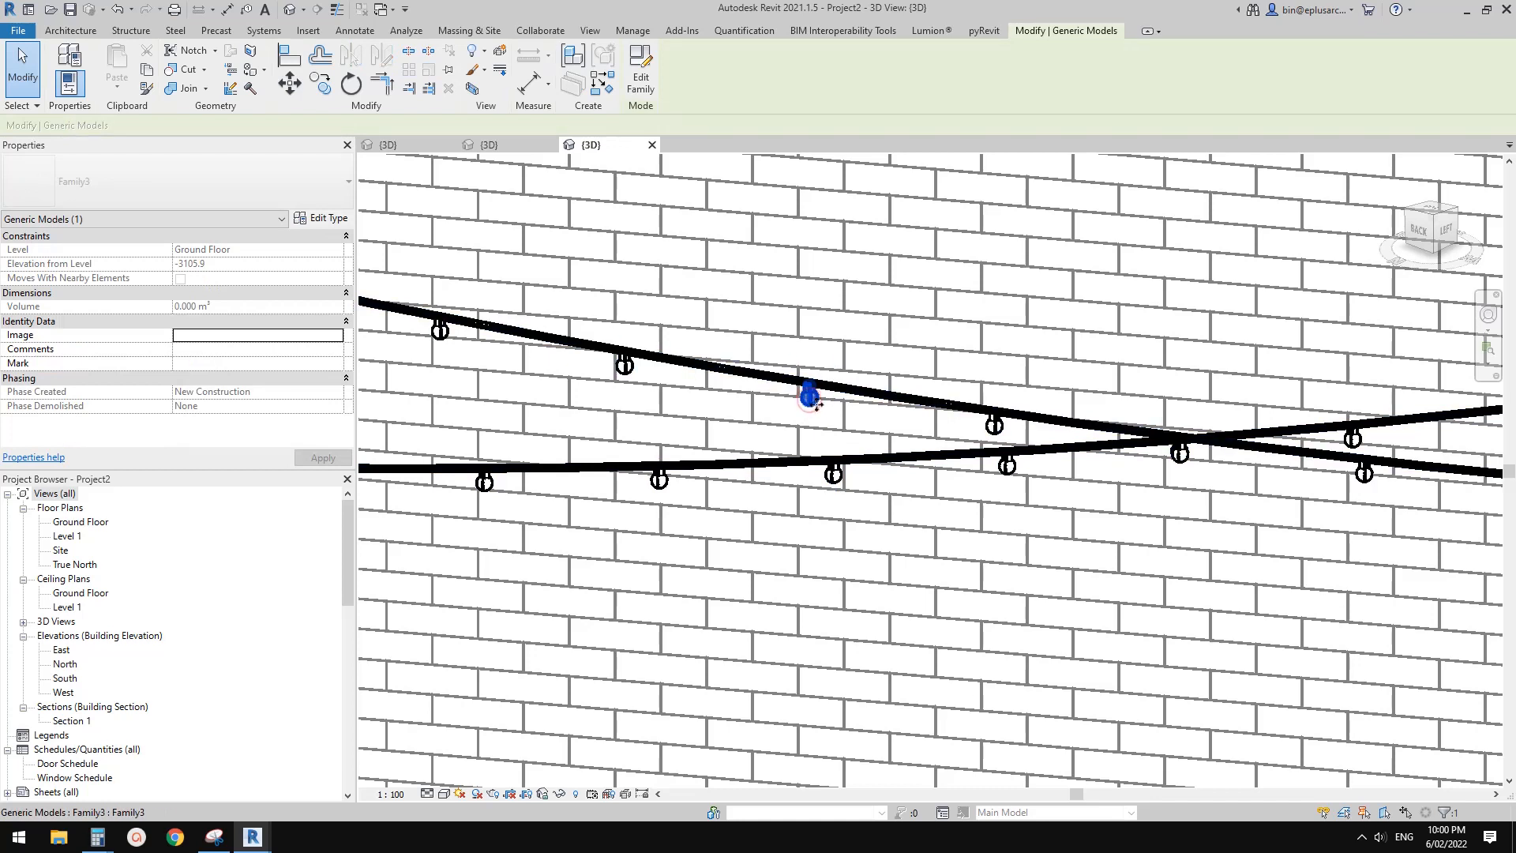
{"action": "scroll", "coordinate": [816, 401], "scroll_direction": "up", "scroll_amount": 3}
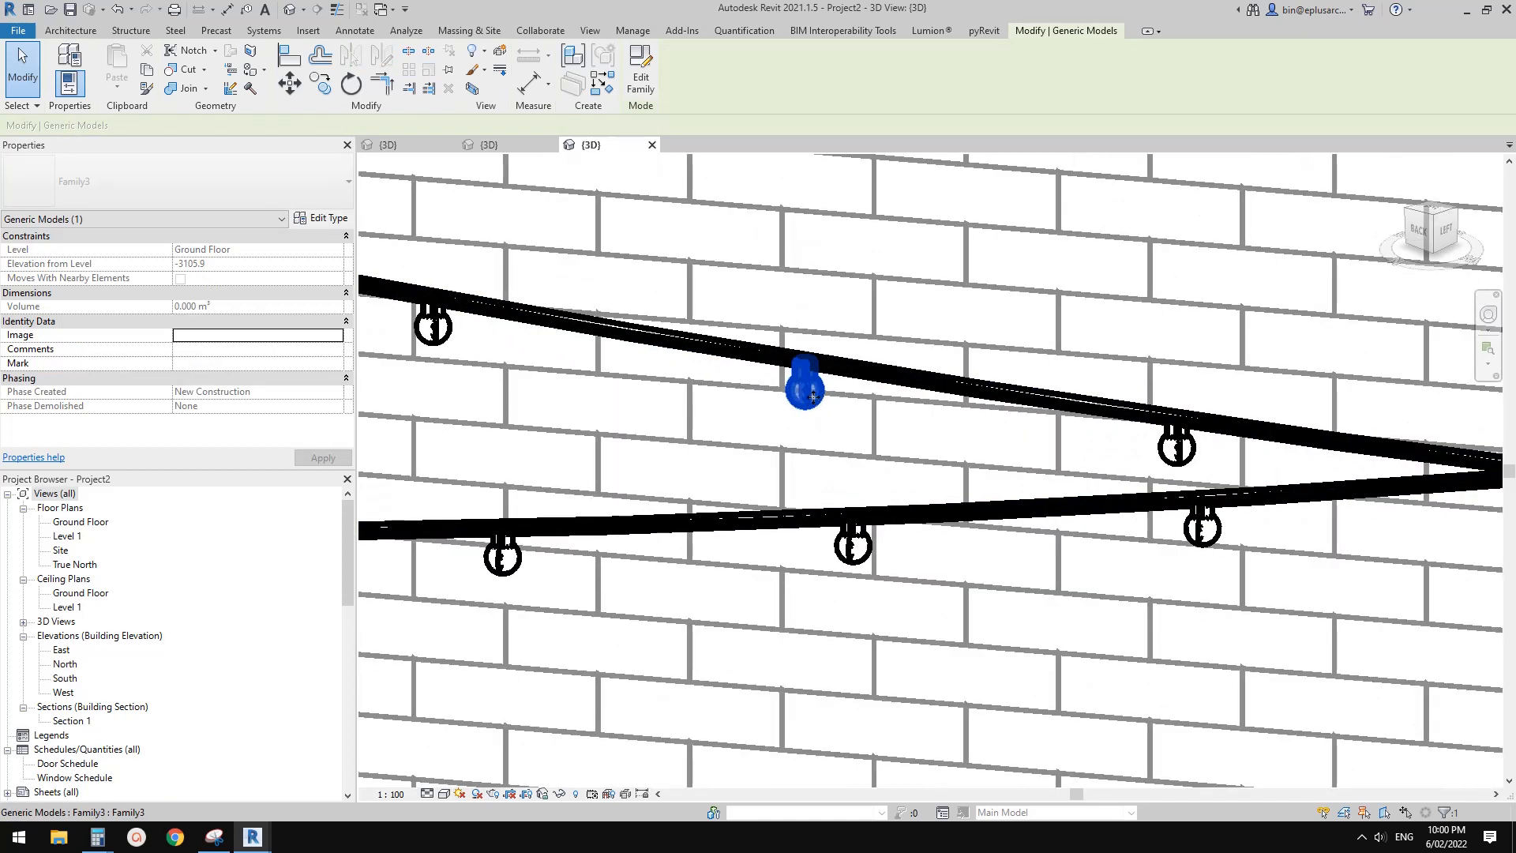
{"action": "scroll", "coordinate": [802, 427], "scroll_direction": "down", "scroll_amount": 2}
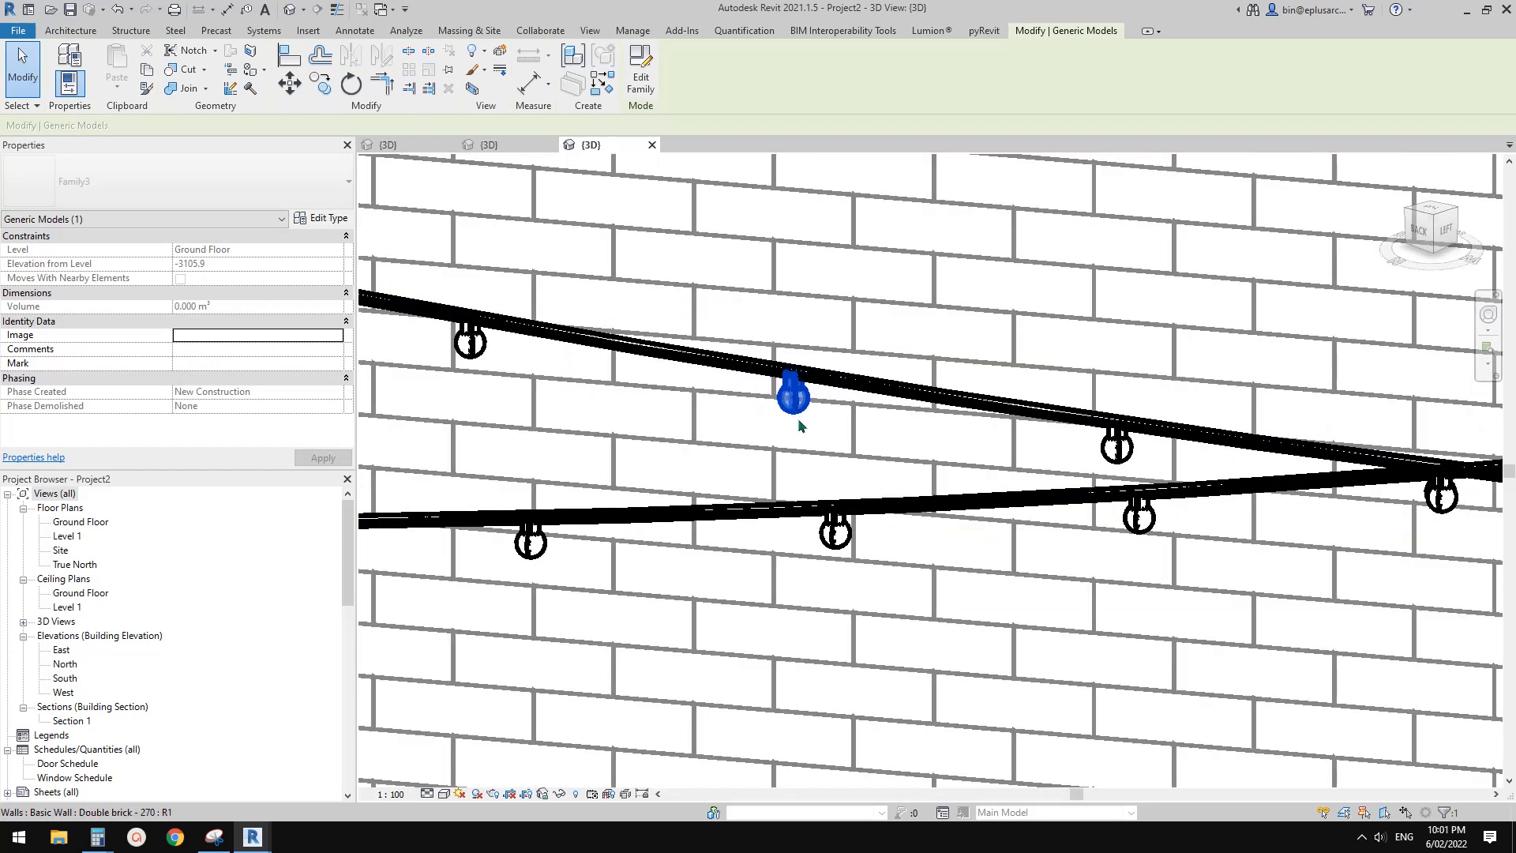
{"action": "scroll", "coordinate": [754, 392], "scroll_direction": "down", "scroll_amount": 1}
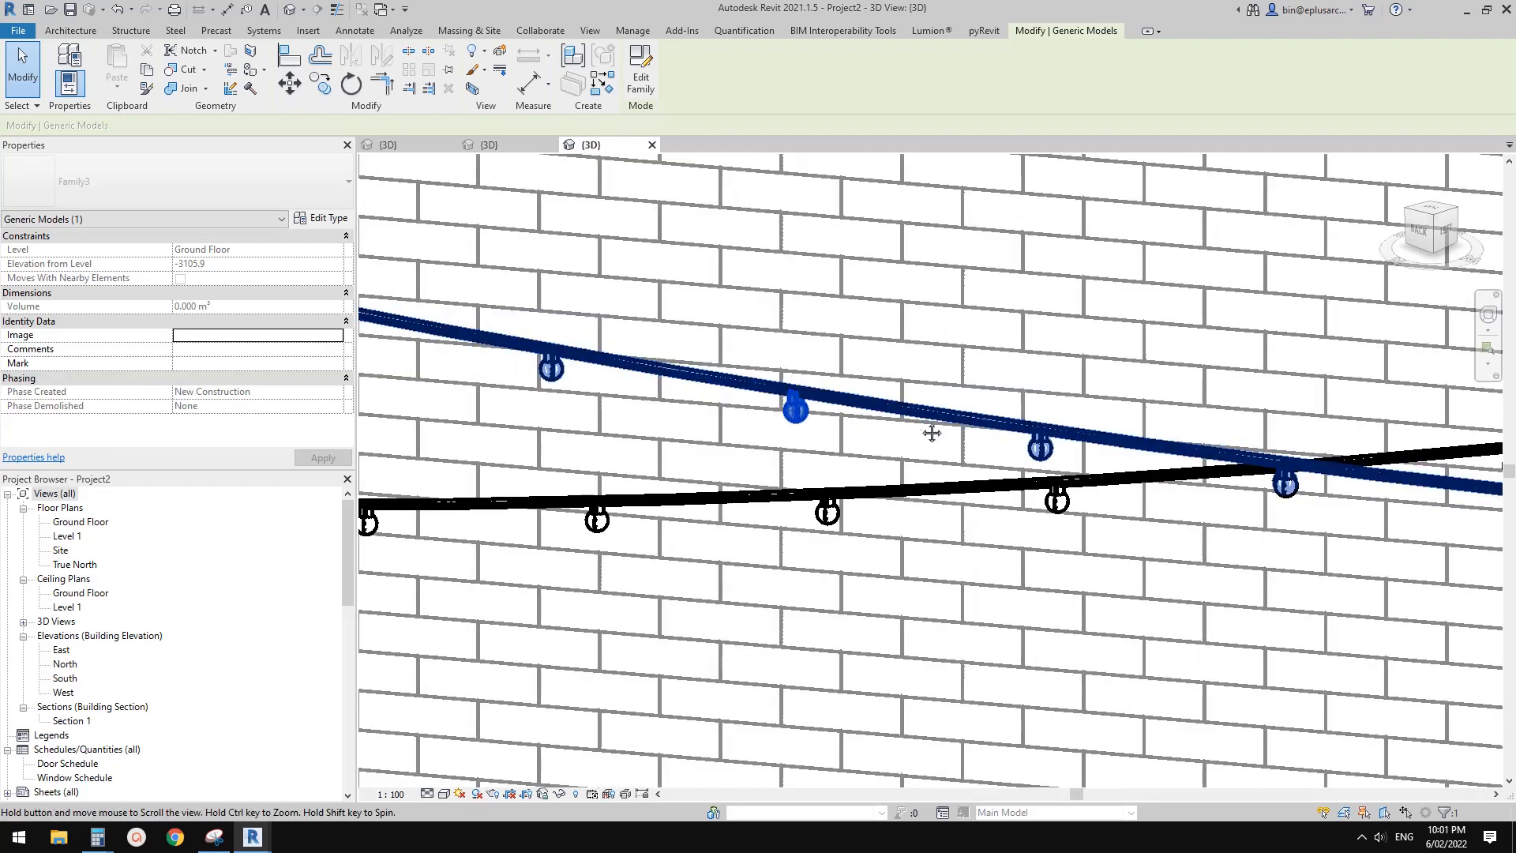
{"action": "middle_click_drag", "start_coordinate": [786, 406], "coordinate": [829, 415]}
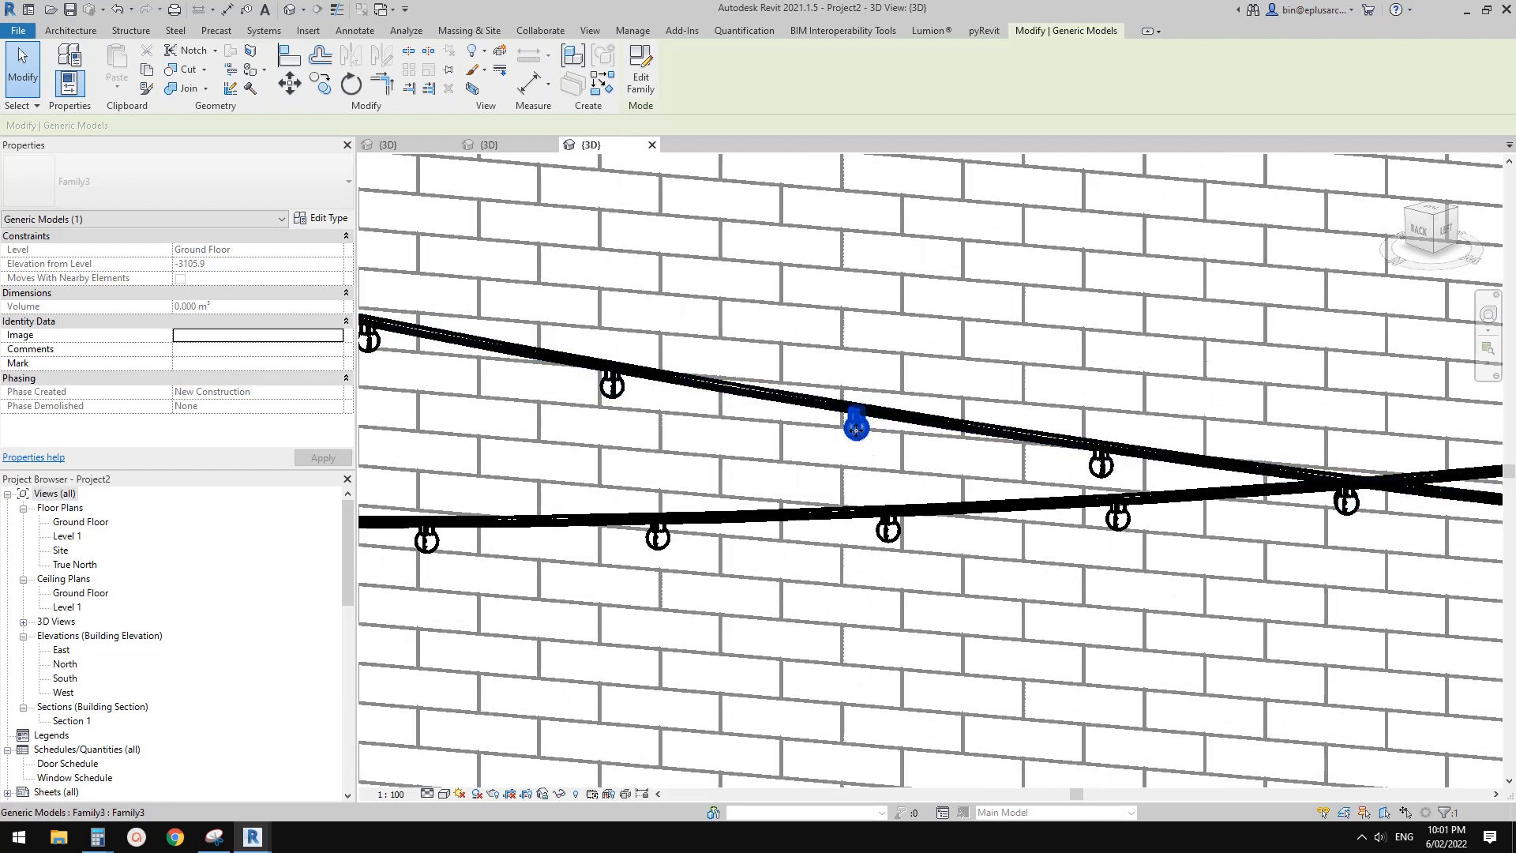
{"action": "left_click", "coordinate": [640, 77]}
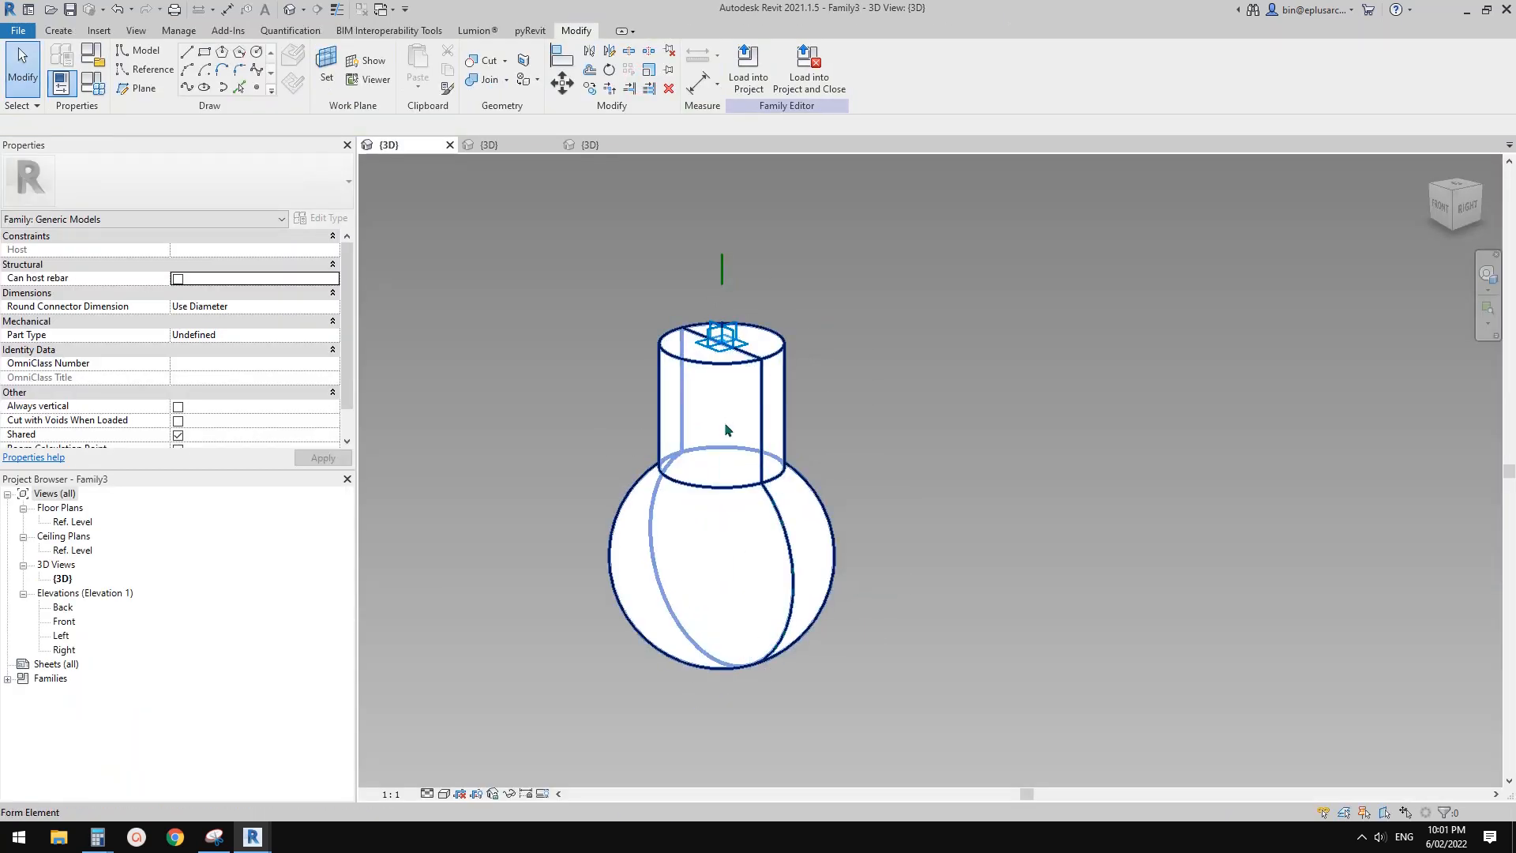
Temporarily hide the bulb's solid revolved form to expose its reference-line profile
{"action": "left_click", "coordinate": [736, 448]}
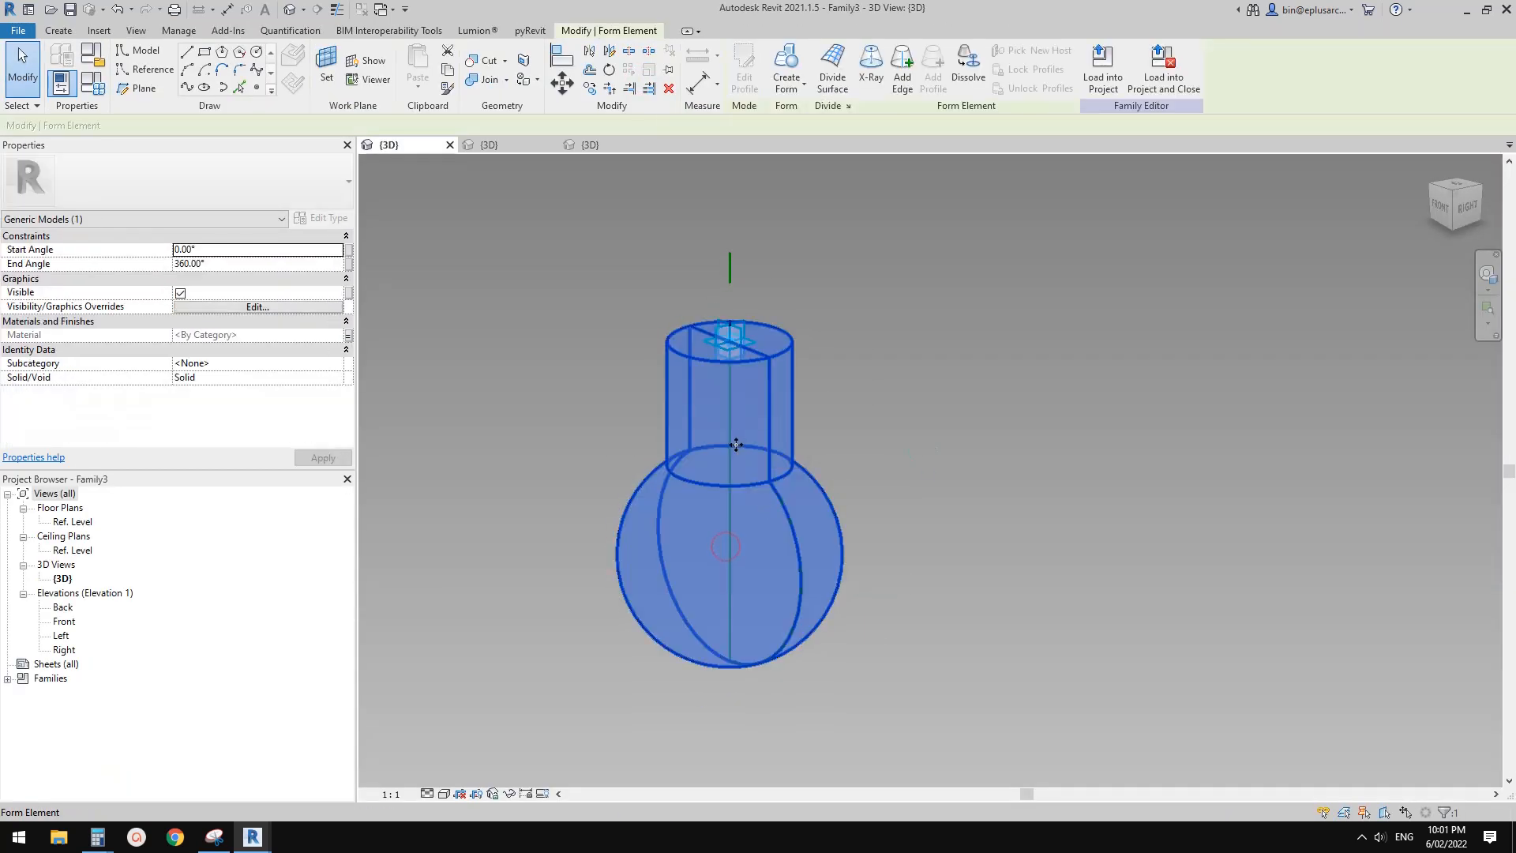
{"action": "key", "text": "h"}
{"action": "middle_click_drag", "start_coordinate": [707, 451], "coordinate": [837, 420], "text": "shift"}
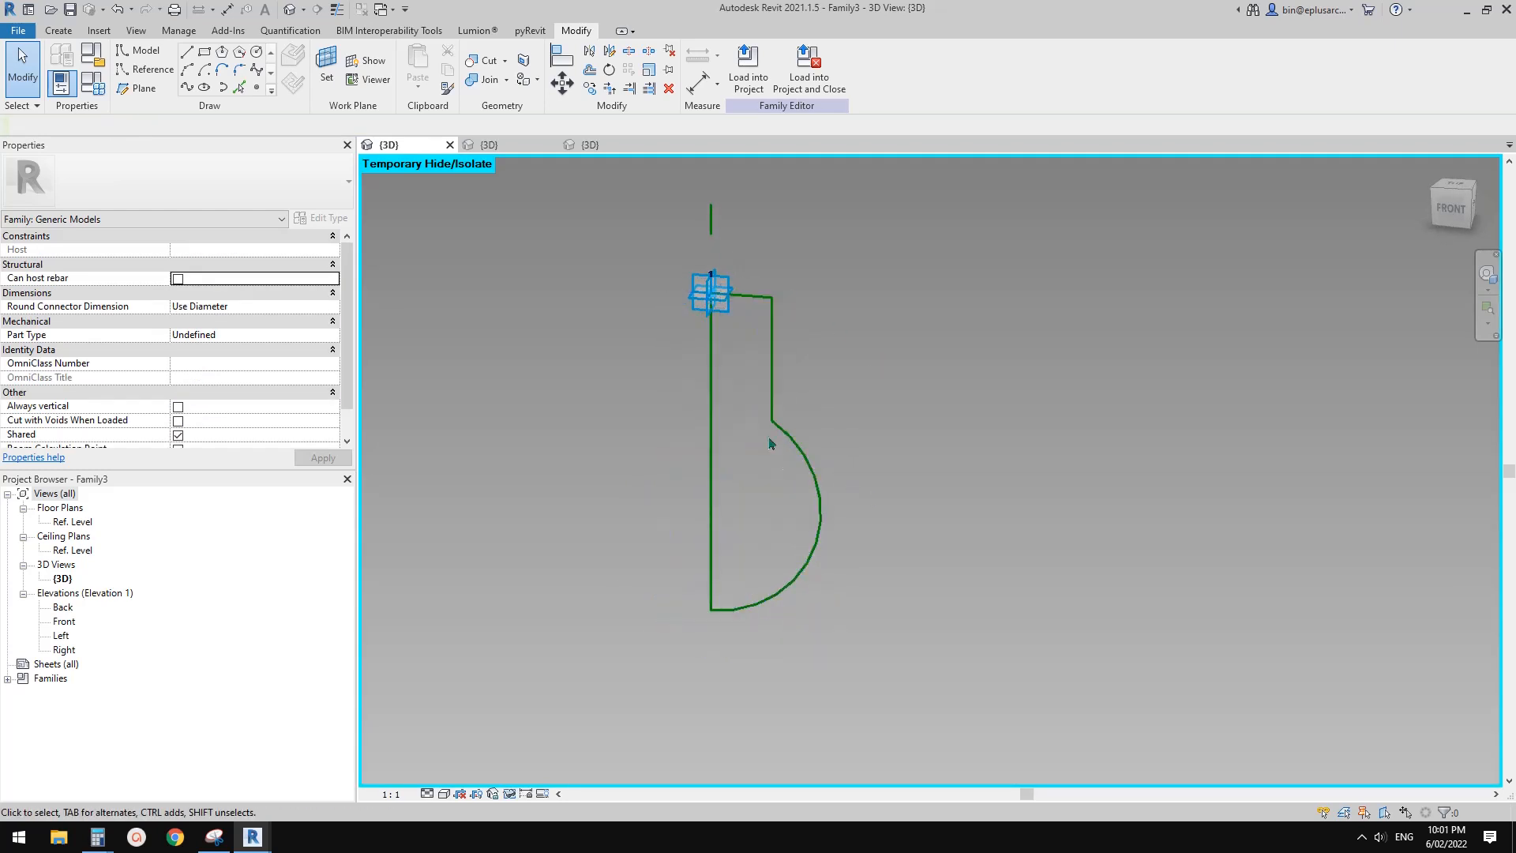
Scale up the bulb's whole reference-line profile by roughly half, using the placement point as origin
{"action": "left_click", "coordinate": [817, 470]}
{"action": "middle_click_drag", "start_coordinate": [835, 493], "coordinate": [799, 468]}
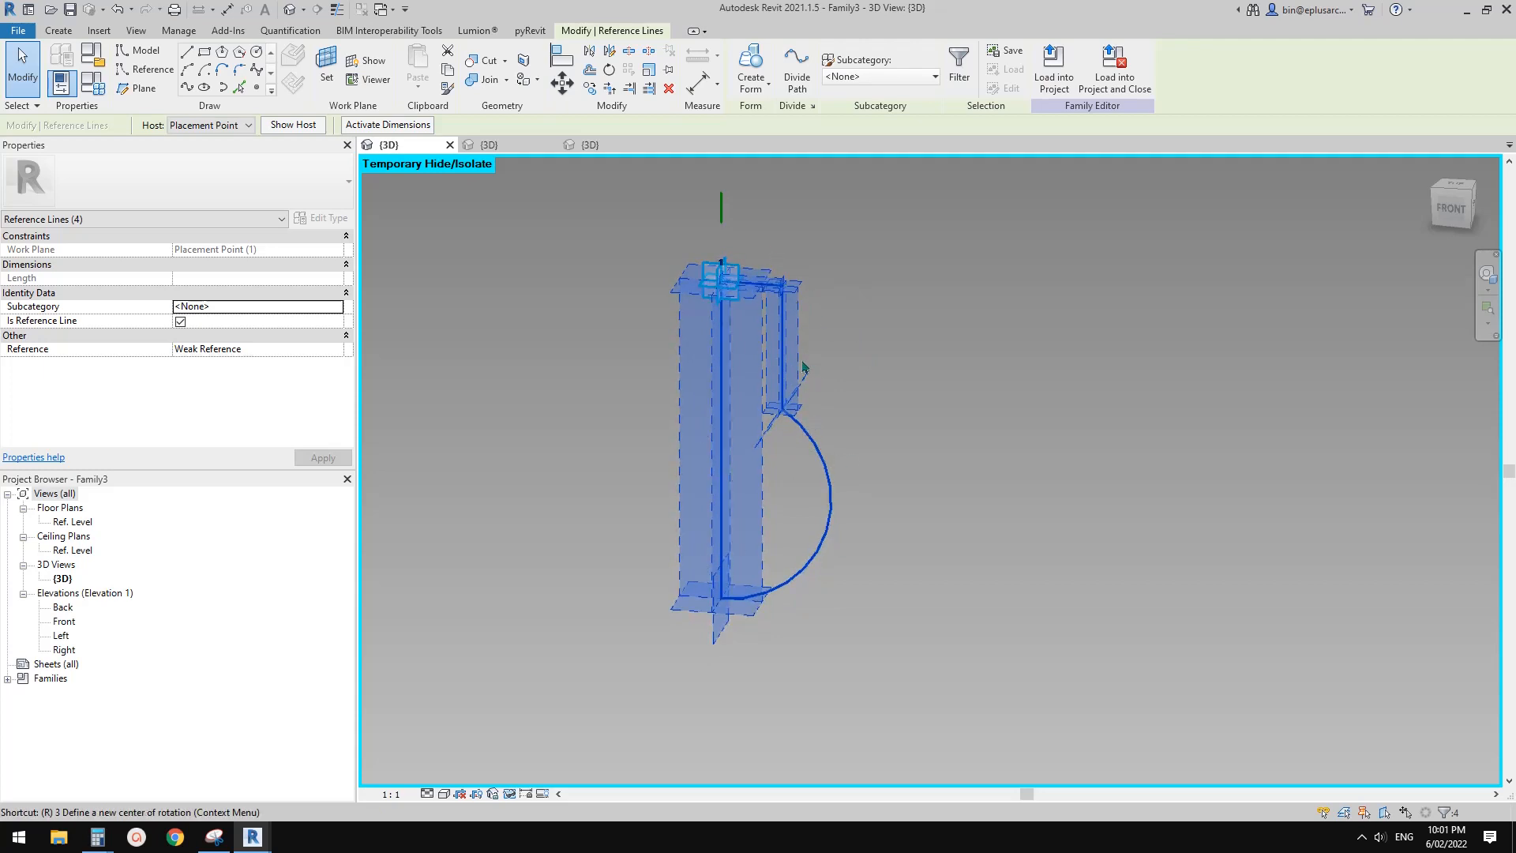
{"action": "key", "text": "r"}
{"action": "key", "text": "e"}
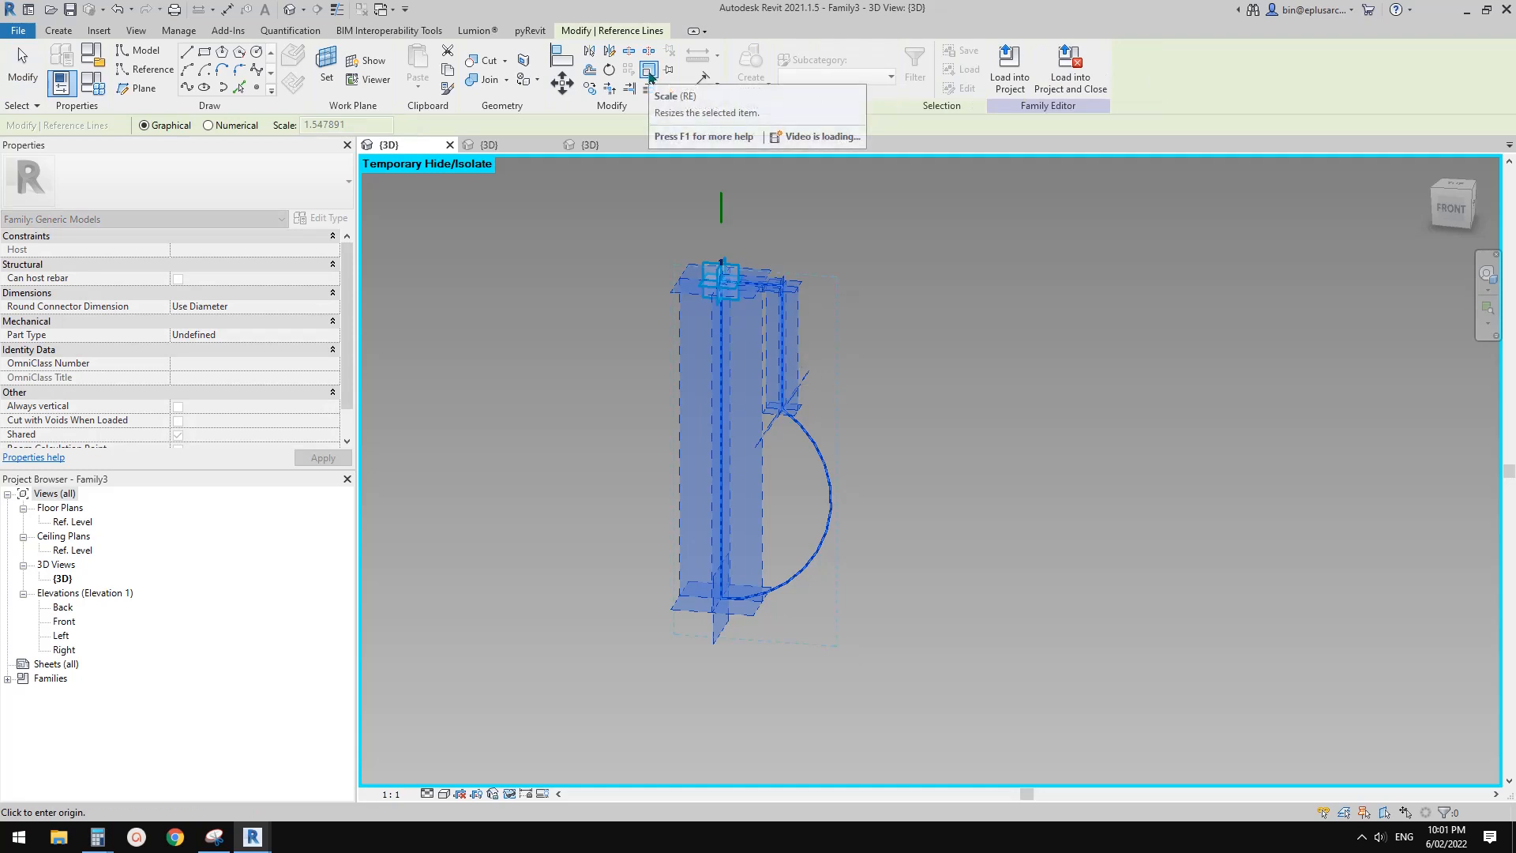
{"action": "left_click", "coordinate": [721, 286]}
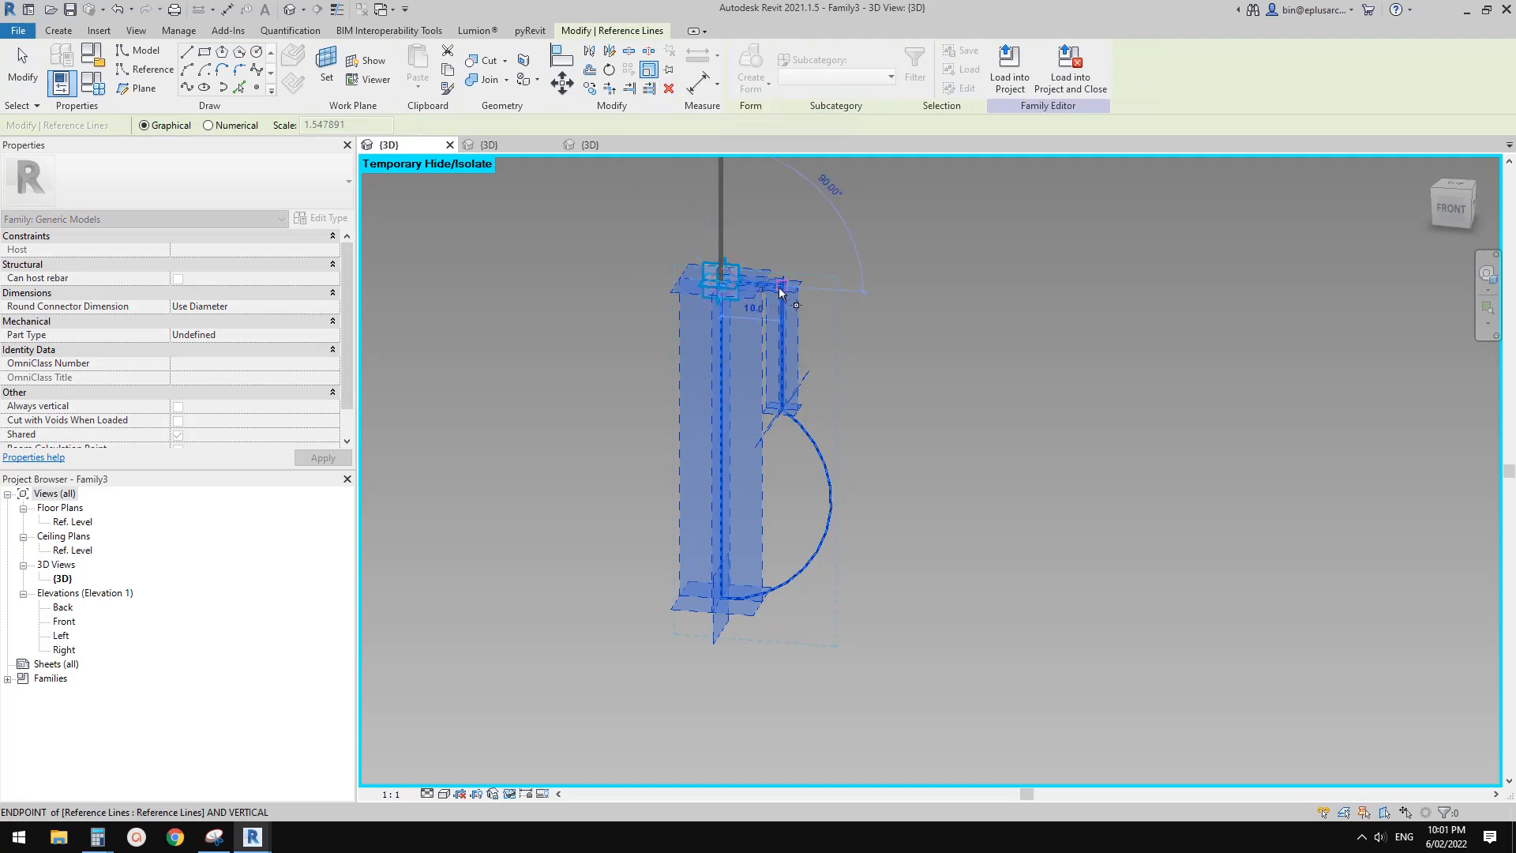
{"action": "left_click", "coordinate": [779, 292]}
{"action": "left_click", "coordinate": [817, 287]}
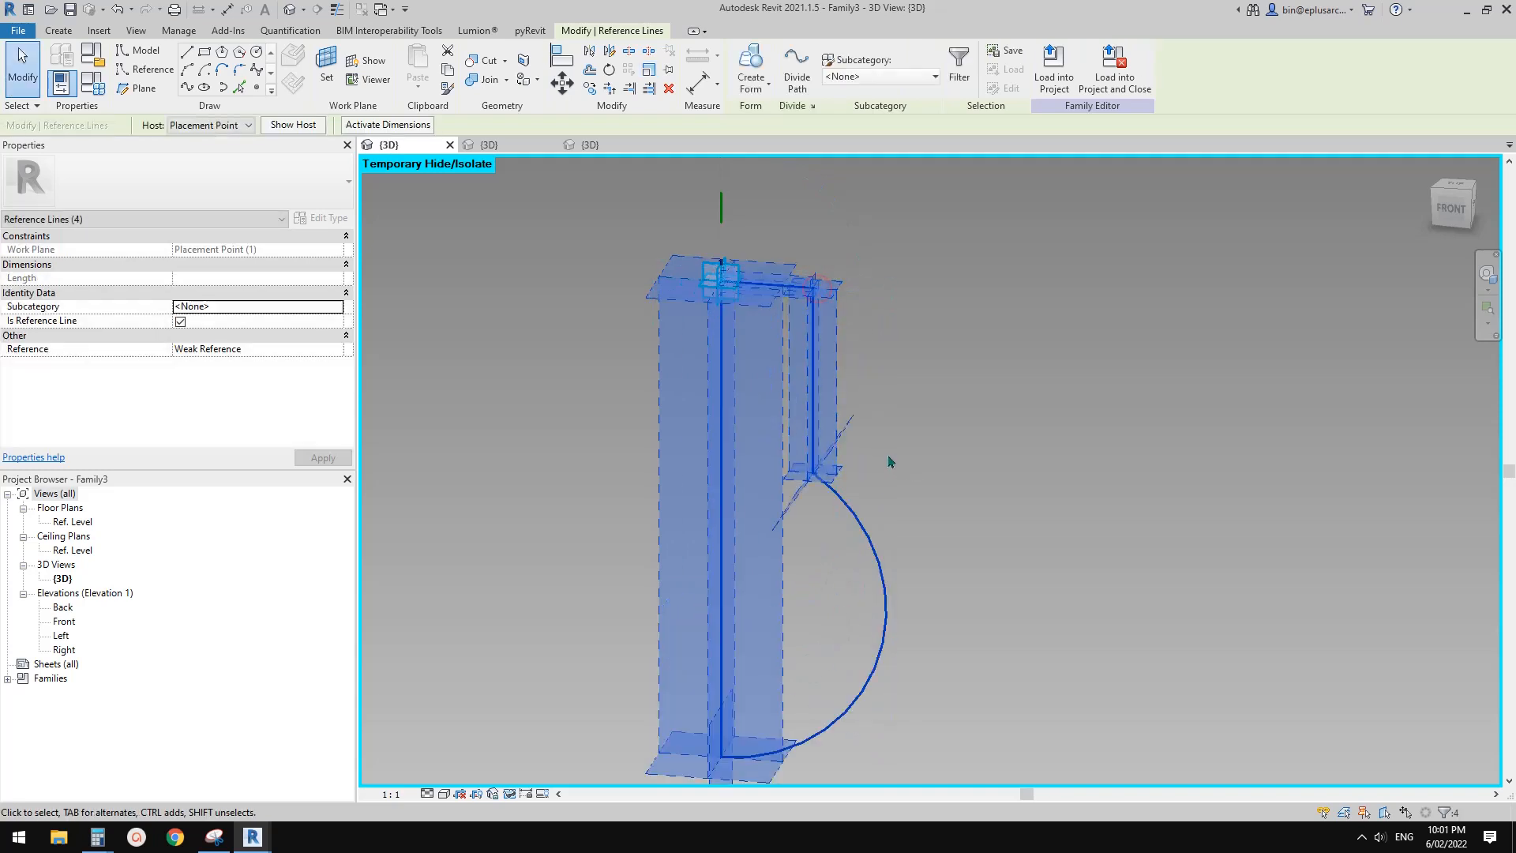
{"action": "left_click", "coordinate": [889, 457]}
Reset the temporary hide so the bulb's solid form is shown again
{"action": "scroll", "coordinate": [642, 417], "scroll_direction": "down", "scroll_amount": 1}
{"action": "middle_click_drag", "start_coordinate": [642, 417], "coordinate": [640, 369]}
{"action": "key", "text": "h"}
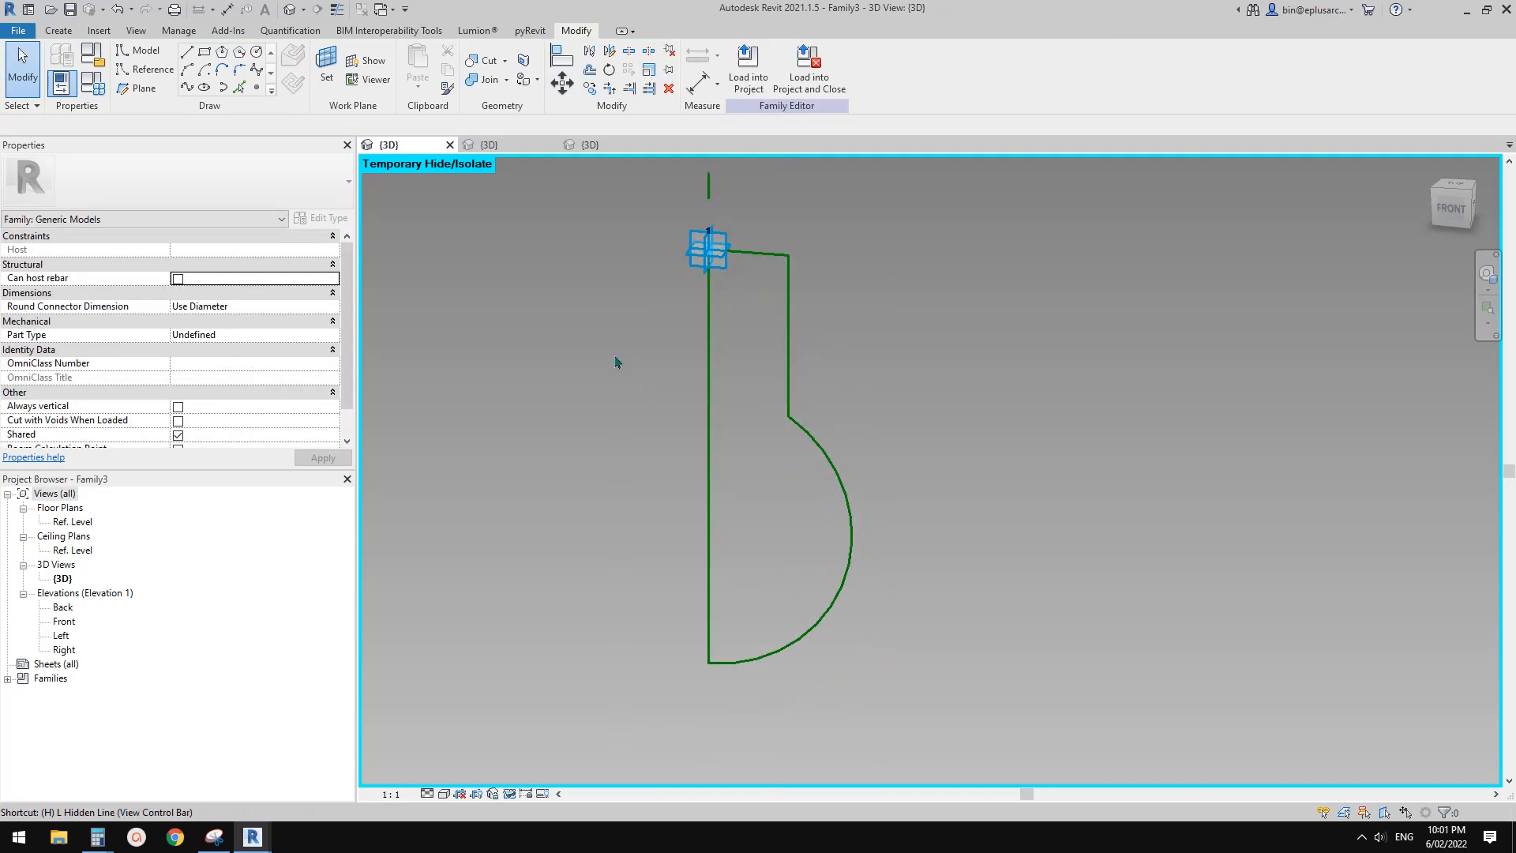
{"action": "key", "text": "r"}
{"action": "scroll", "coordinate": [626, 383], "scroll_direction": "down", "scroll_amount": 2}
{"action": "middle_click_drag", "start_coordinate": [630, 423], "coordinate": [939, 279], "text": "shift"}
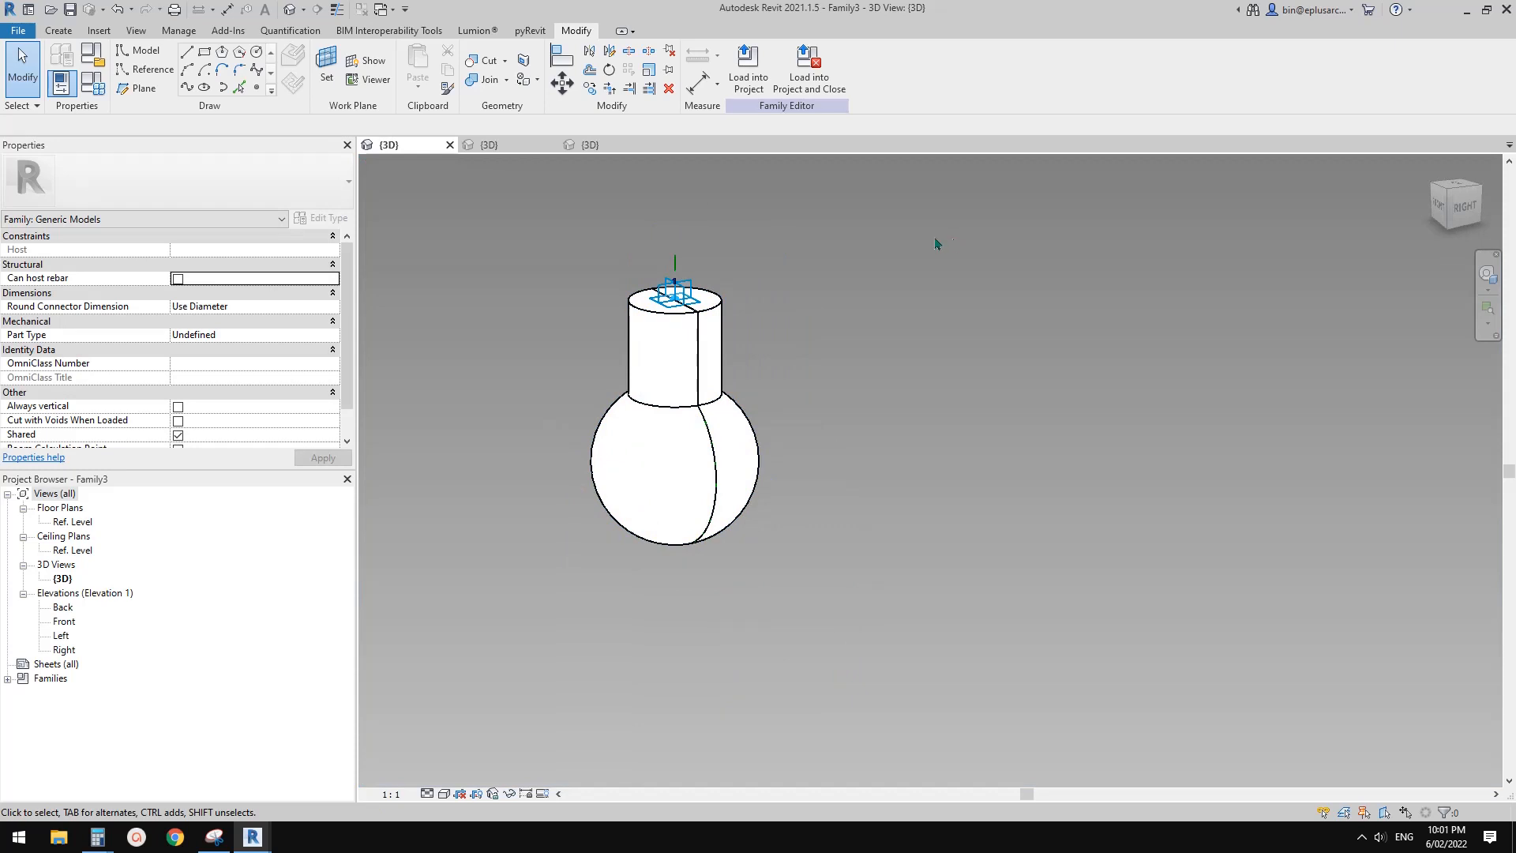
Reload the enlarged bulb family into Project2 only, overwriting the existing version
{"action": "left_click", "coordinate": [749, 69]}
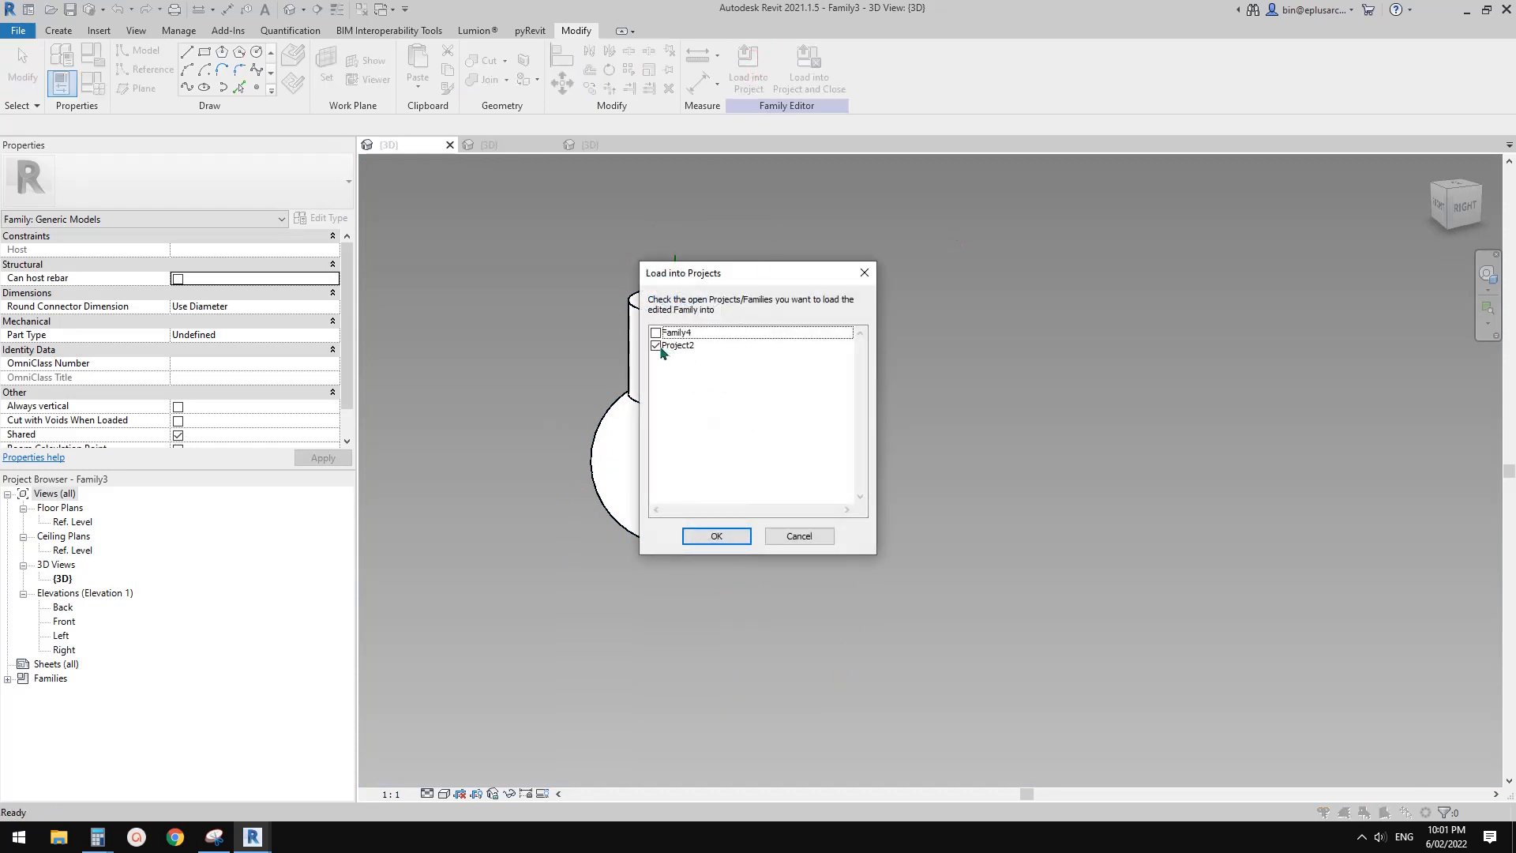
{"action": "left_click", "coordinate": [716, 536]}
{"action": "left_click", "coordinate": [764, 407]}
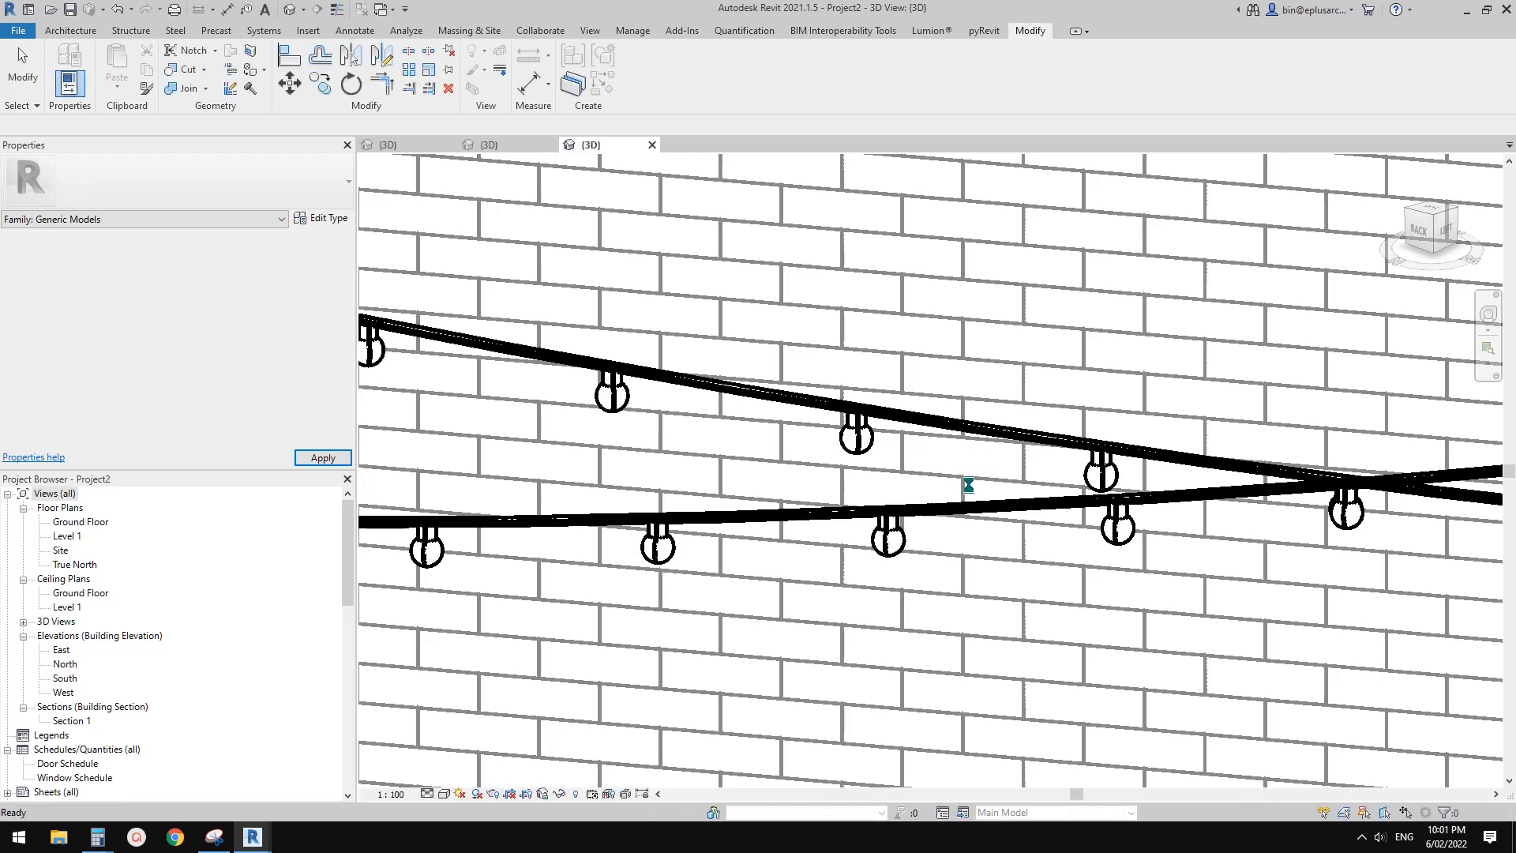
Select a single nested bulb on one of the project's string lights and open its type properties
{"action": "middle_click_drag", "start_coordinate": [873, 500], "coordinate": [904, 440], "text": "shift"}
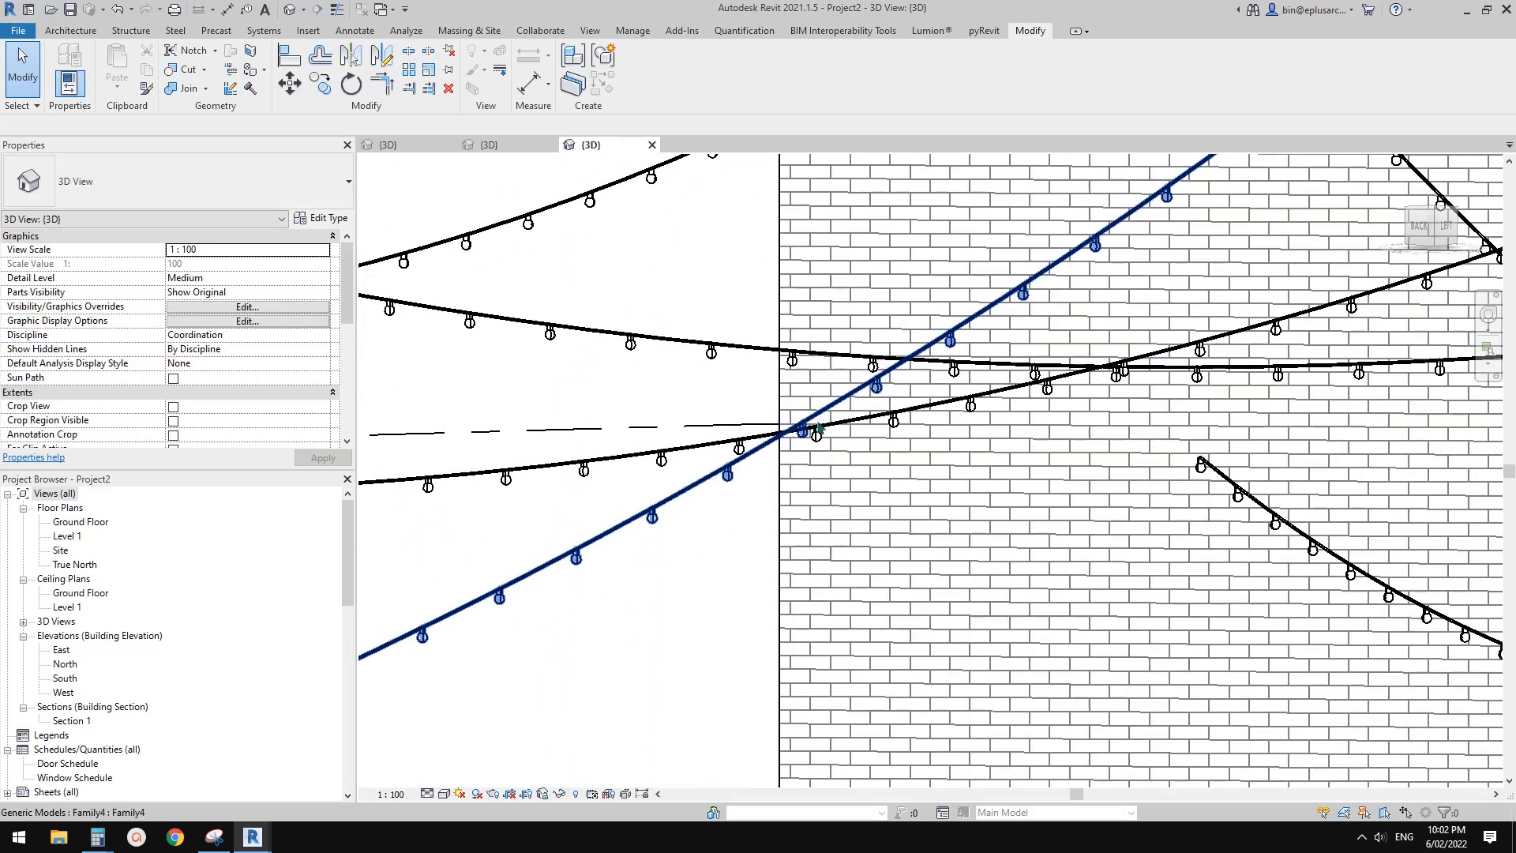
{"action": "scroll", "coordinate": [817, 444], "scroll_direction": "up", "scroll_amount": 2}
{"action": "scroll", "coordinate": [830, 447], "scroll_direction": "up", "scroll_amount": 2}
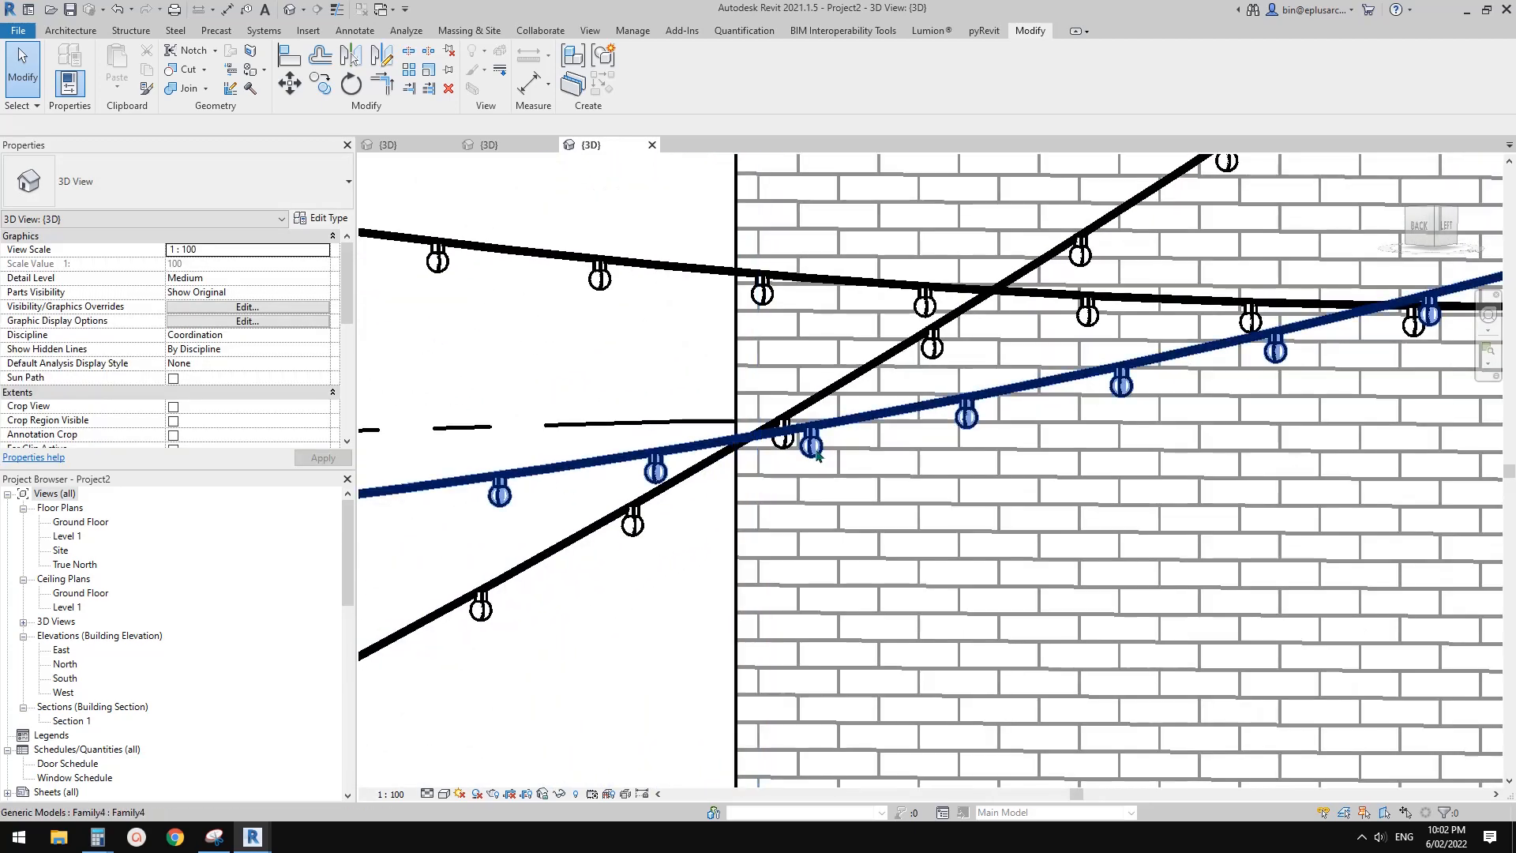
{"action": "left_click", "coordinate": [613, 266]}
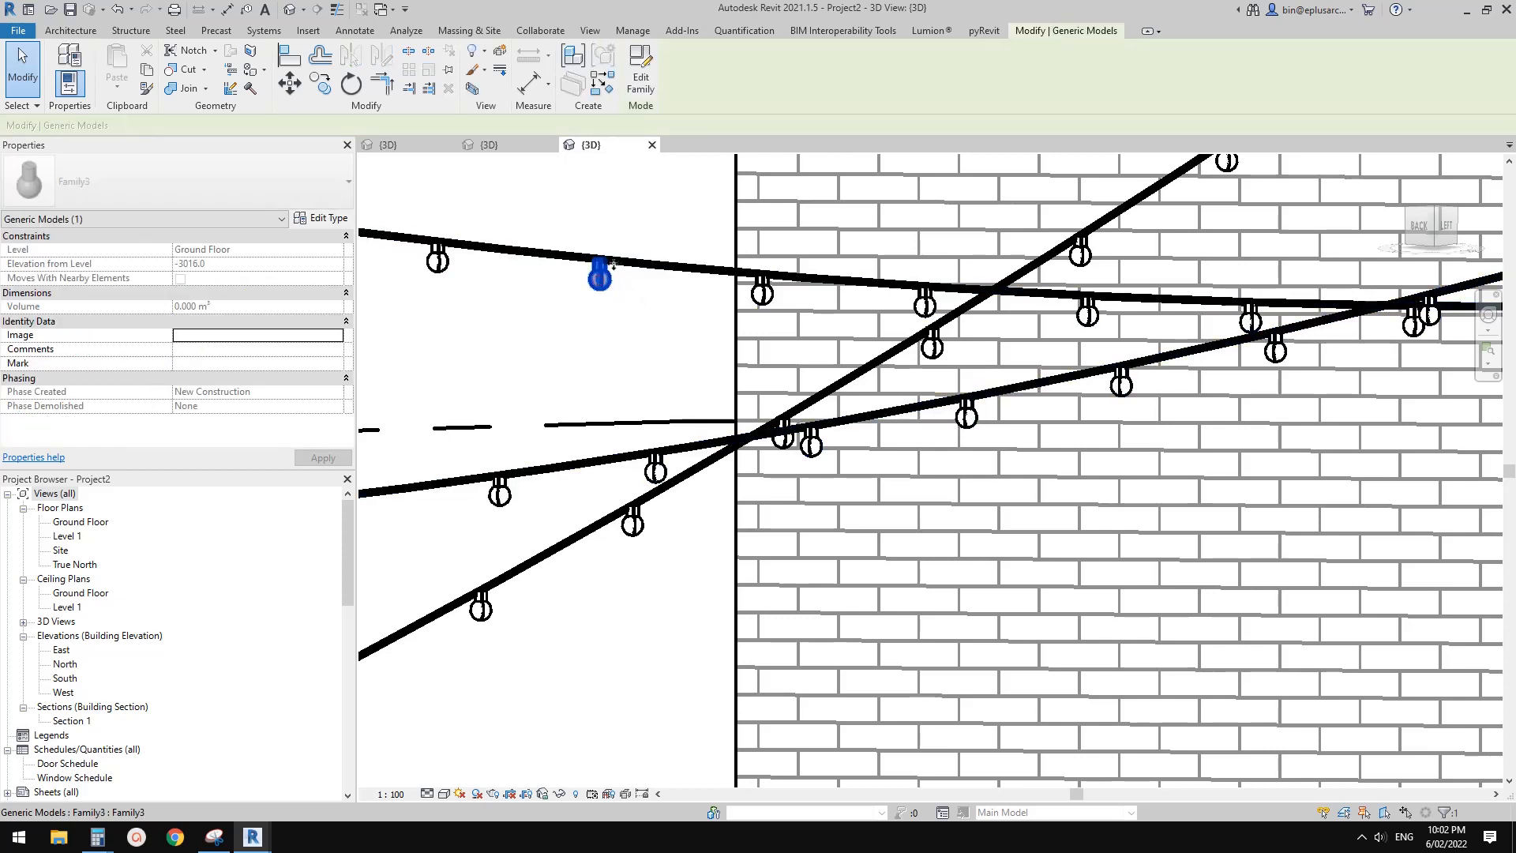
{"action": "left_click", "coordinate": [324, 221]}
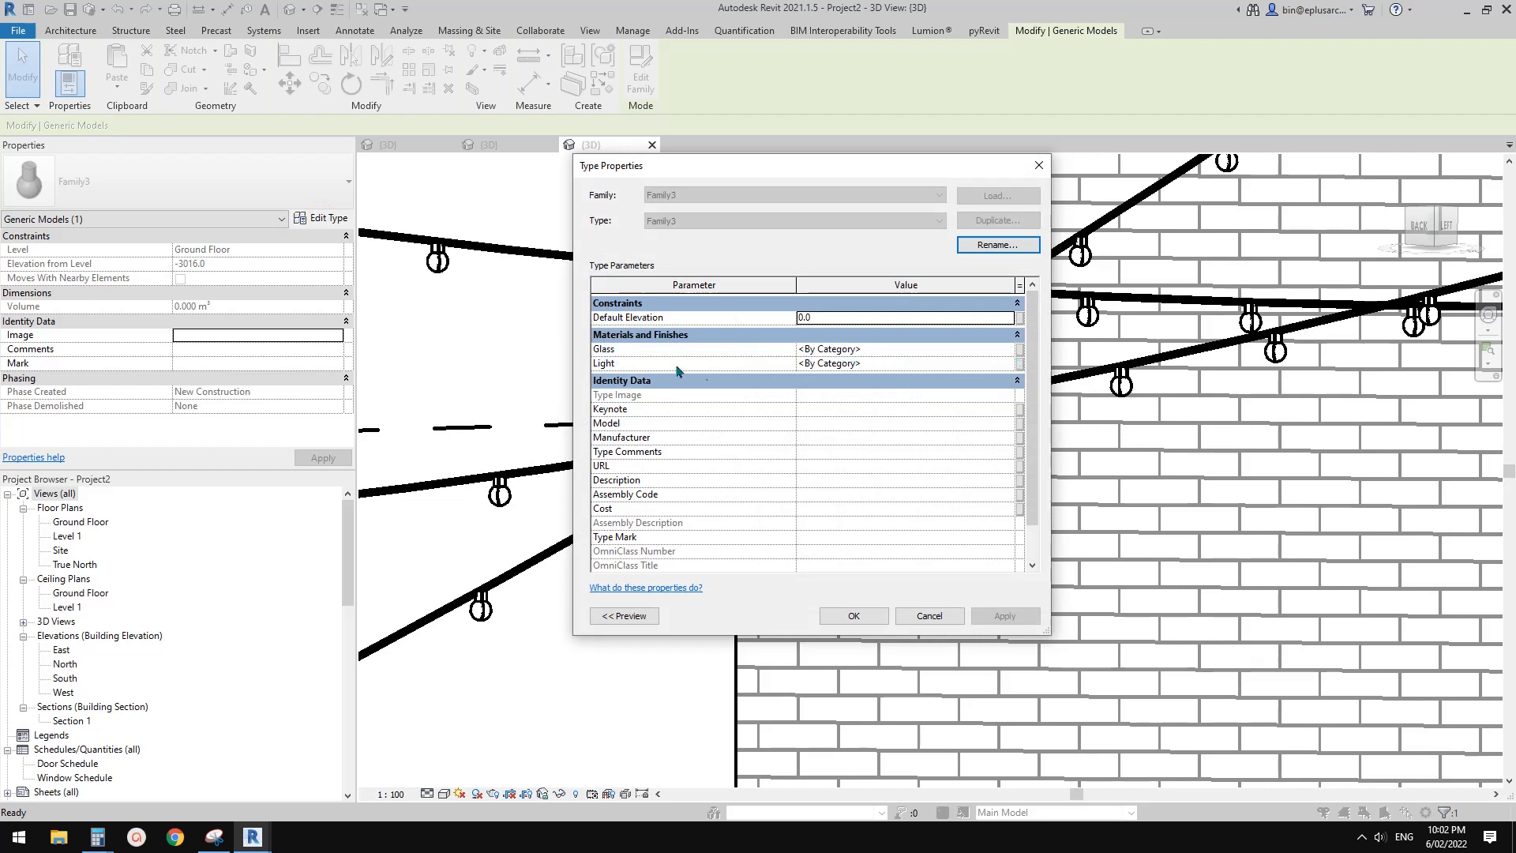
{"action": "left_click", "coordinate": [1020, 364]}
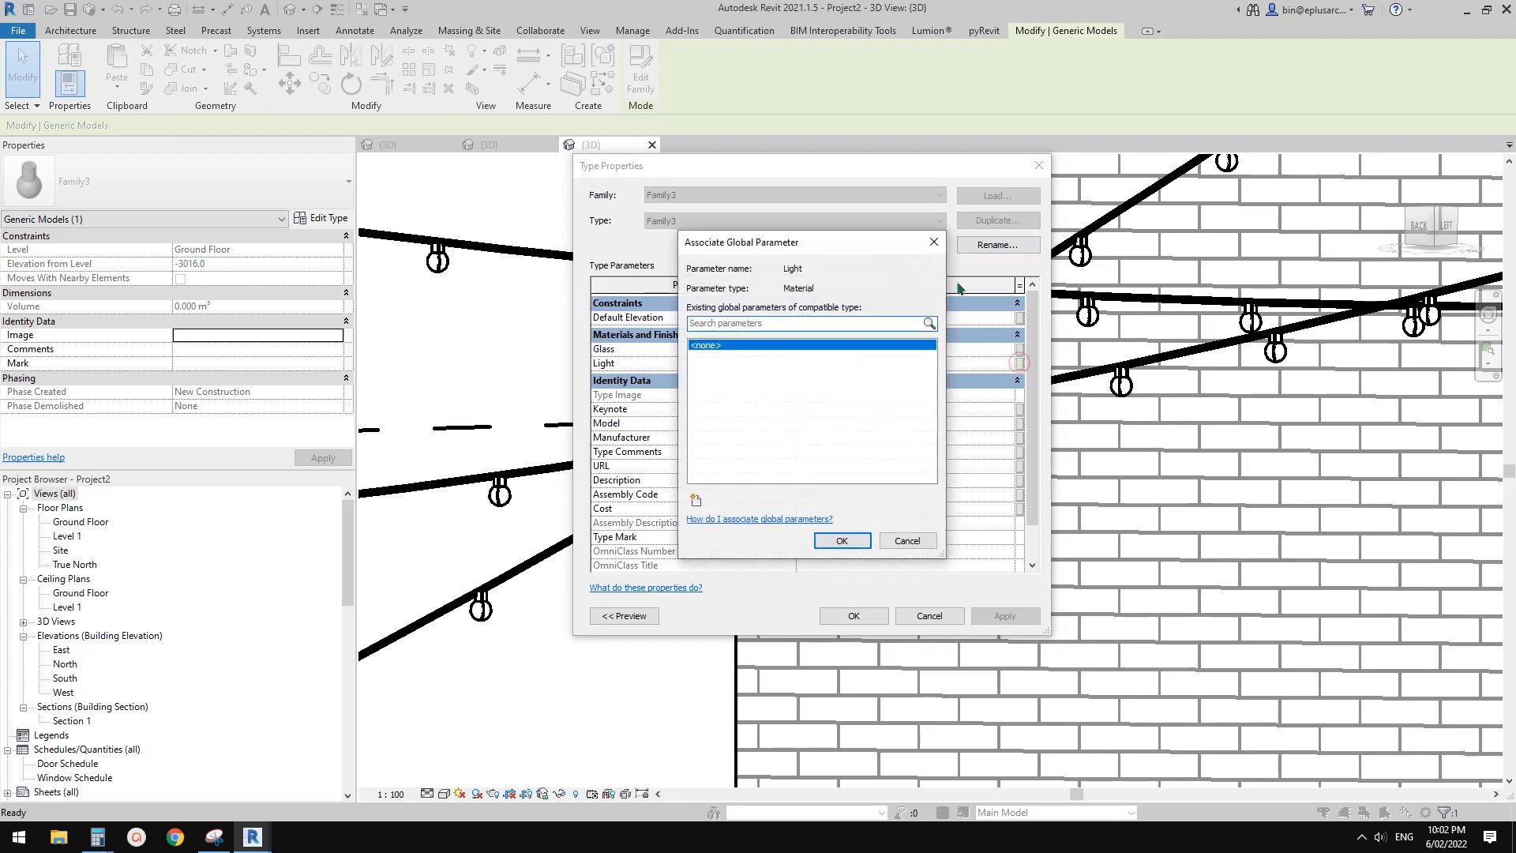
{"action": "left_click", "coordinate": [934, 244]}
{"action": "left_click", "coordinate": [1020, 349]}
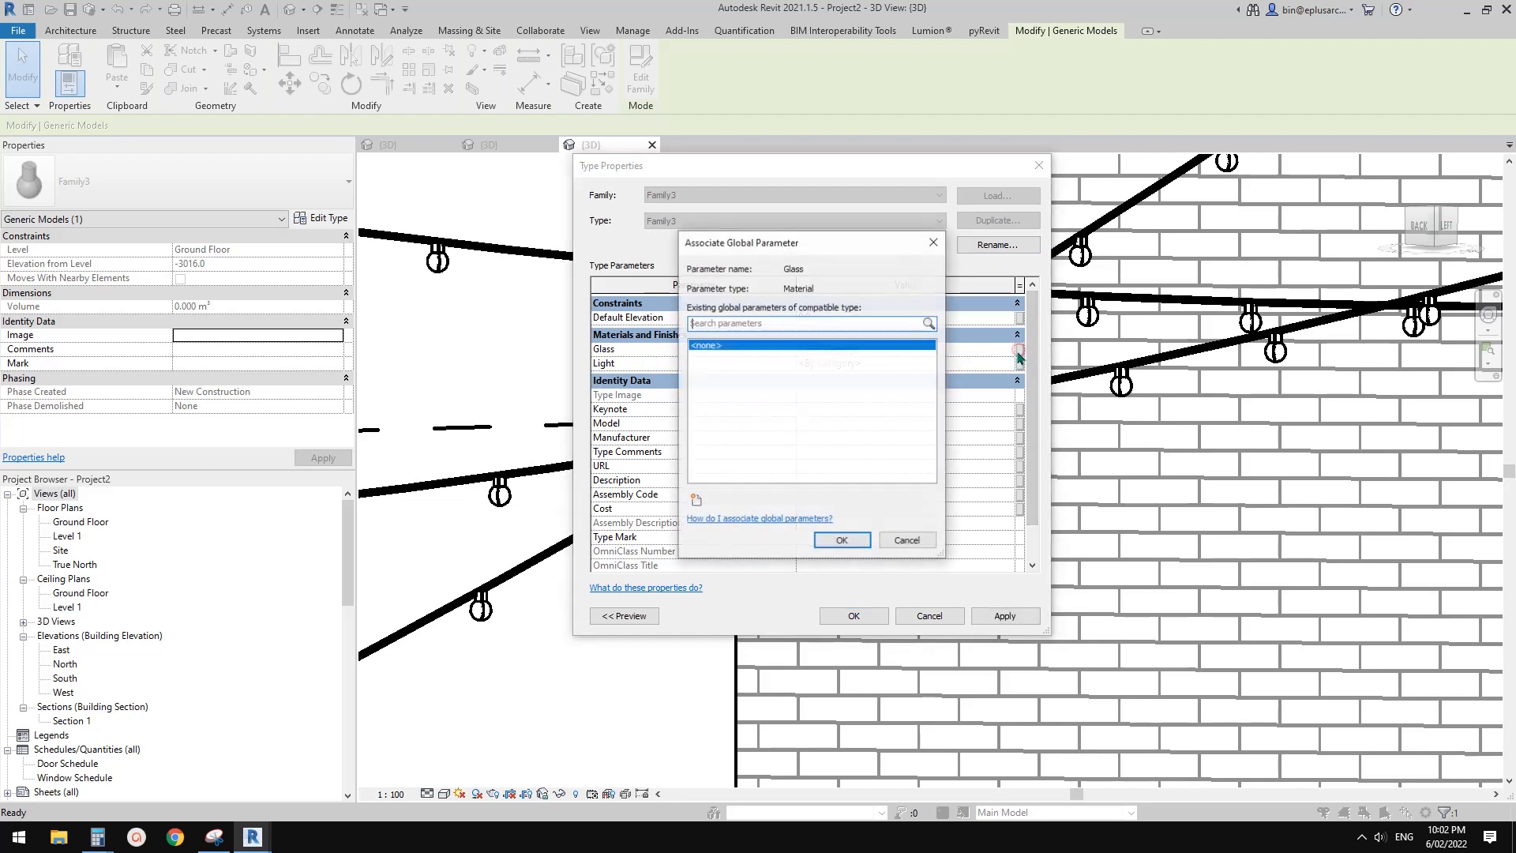
{"action": "left_click", "coordinate": [697, 503]}
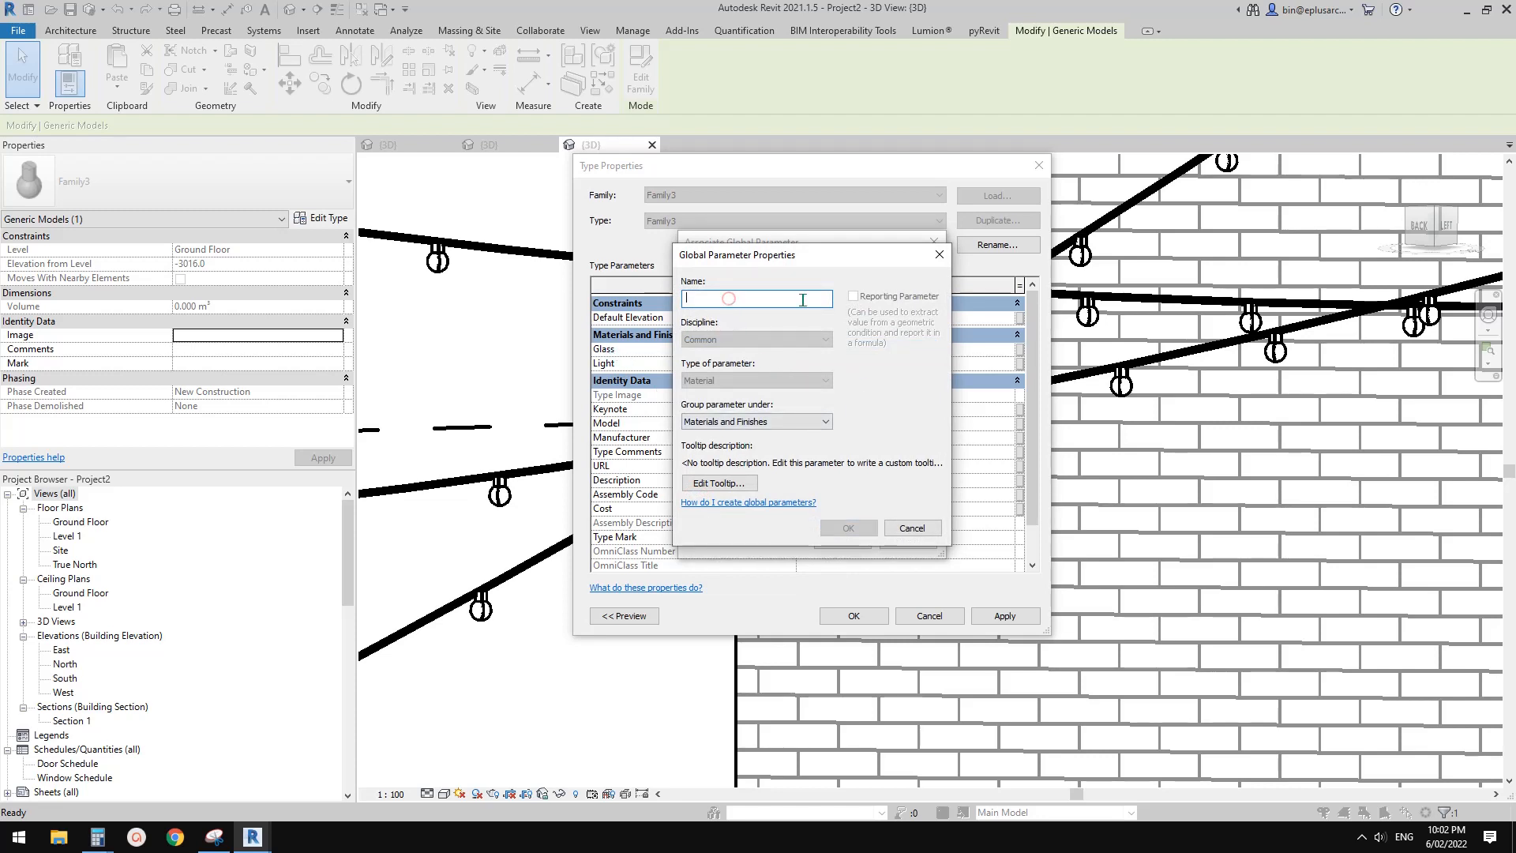
{"action": "left_click", "coordinate": [916, 528]}
{"action": "left_click", "coordinate": [934, 242]}
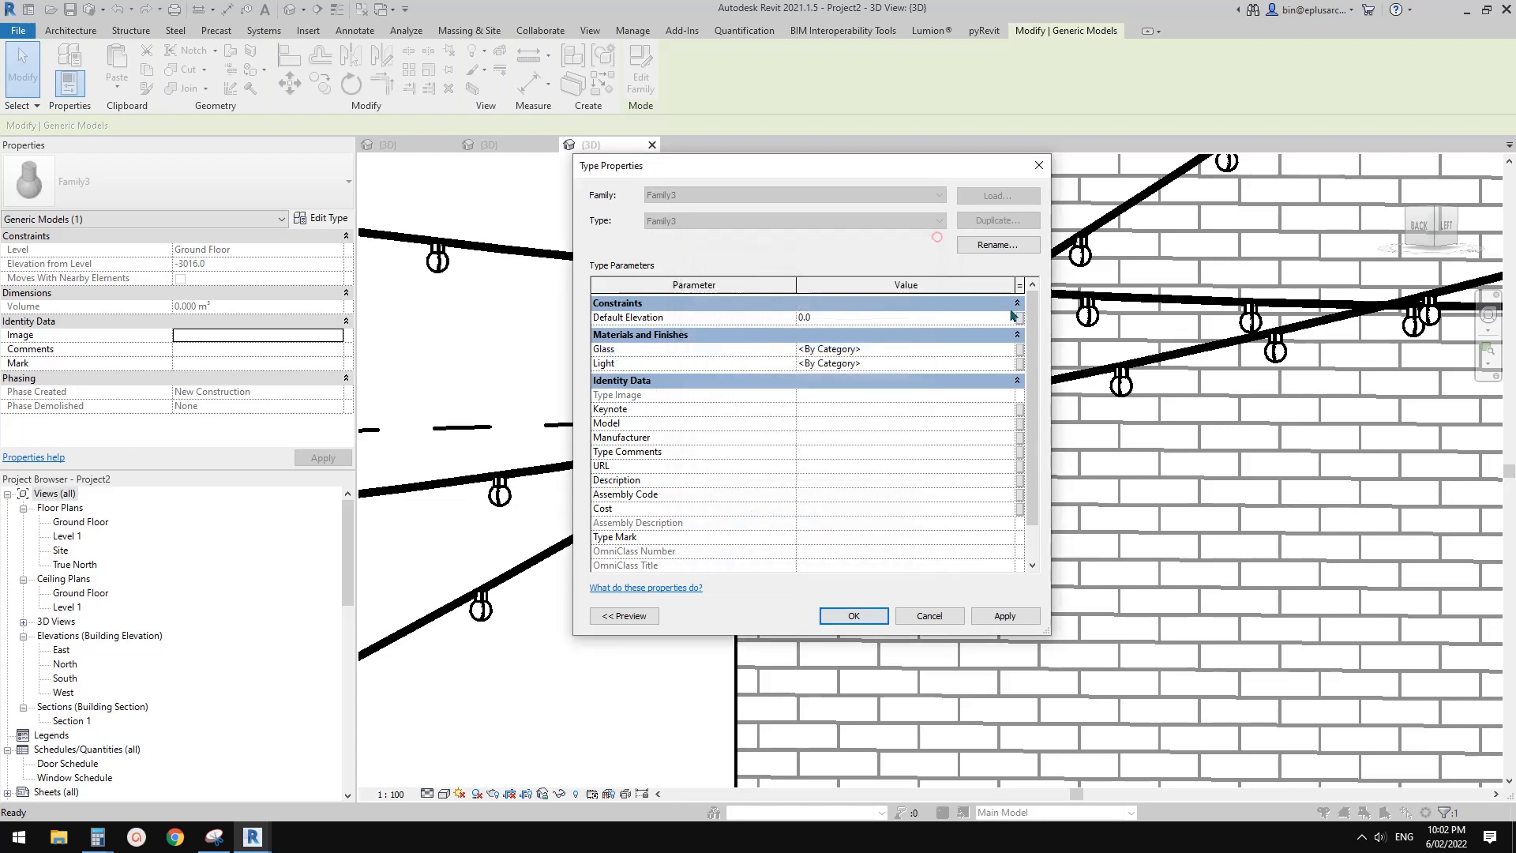
Create a new project material for the bulb type's Glass parameter and select it
{"action": "left_click", "coordinate": [1005, 349]}
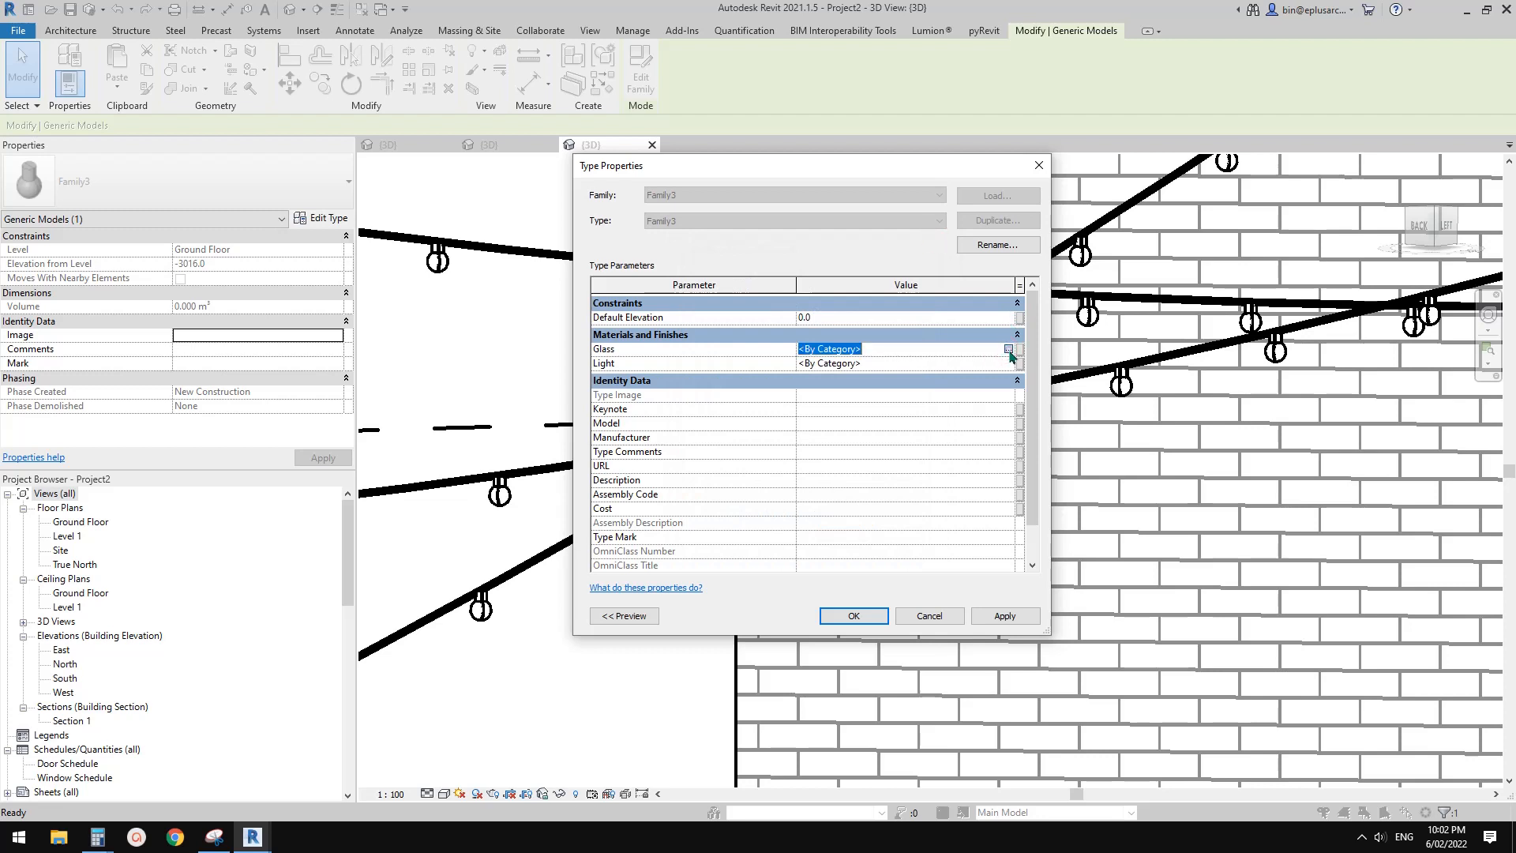
{"action": "left_click", "coordinate": [1009, 351]}
{"action": "left_click", "coordinate": [276, 648]}
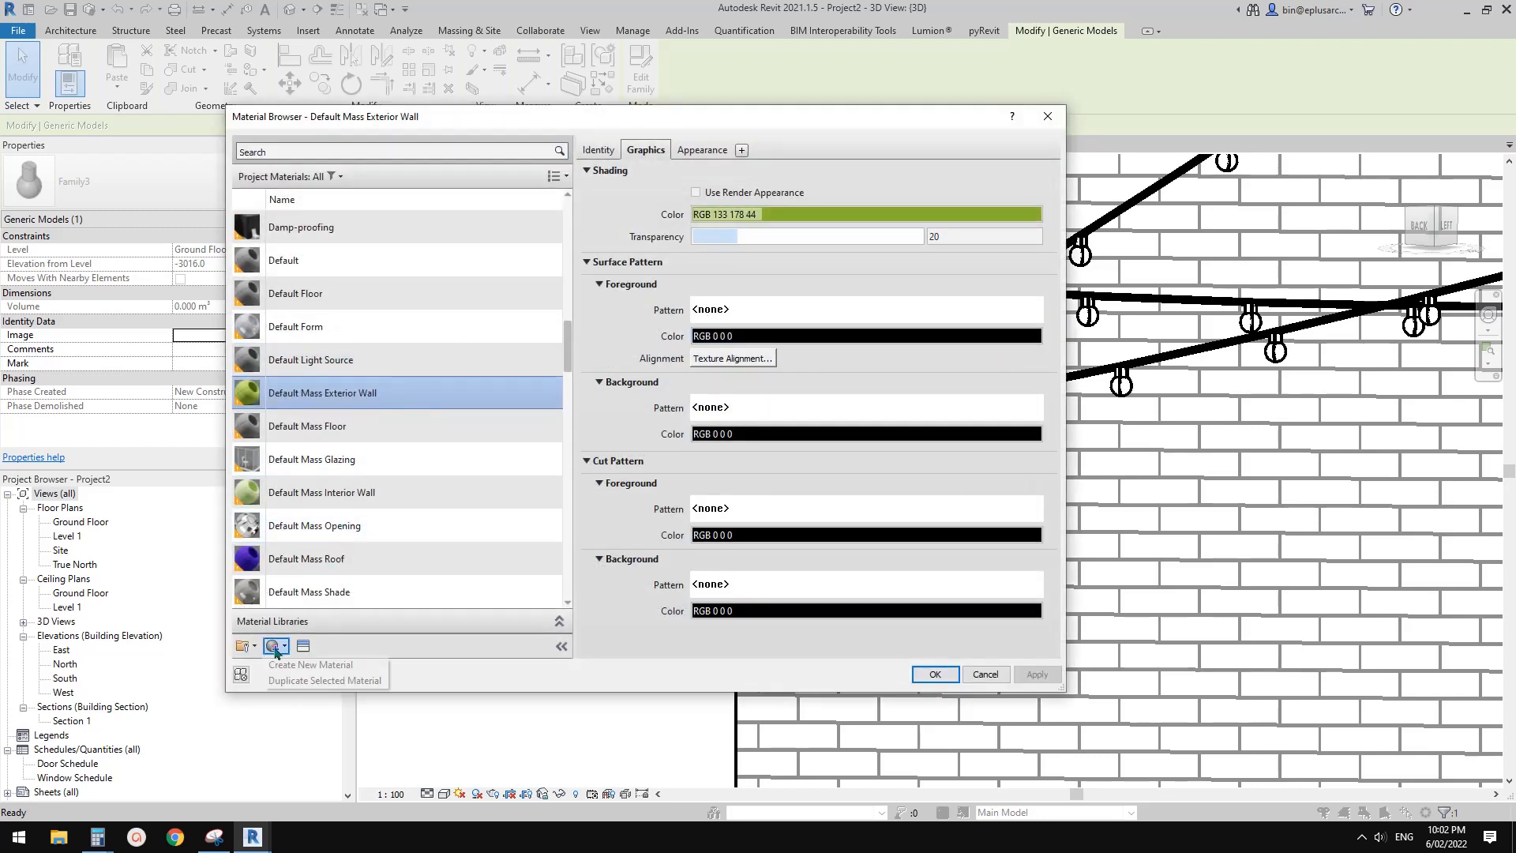
{"action": "left_click", "coordinate": [300, 665]}
{"action": "right_click", "coordinate": [344, 391]}
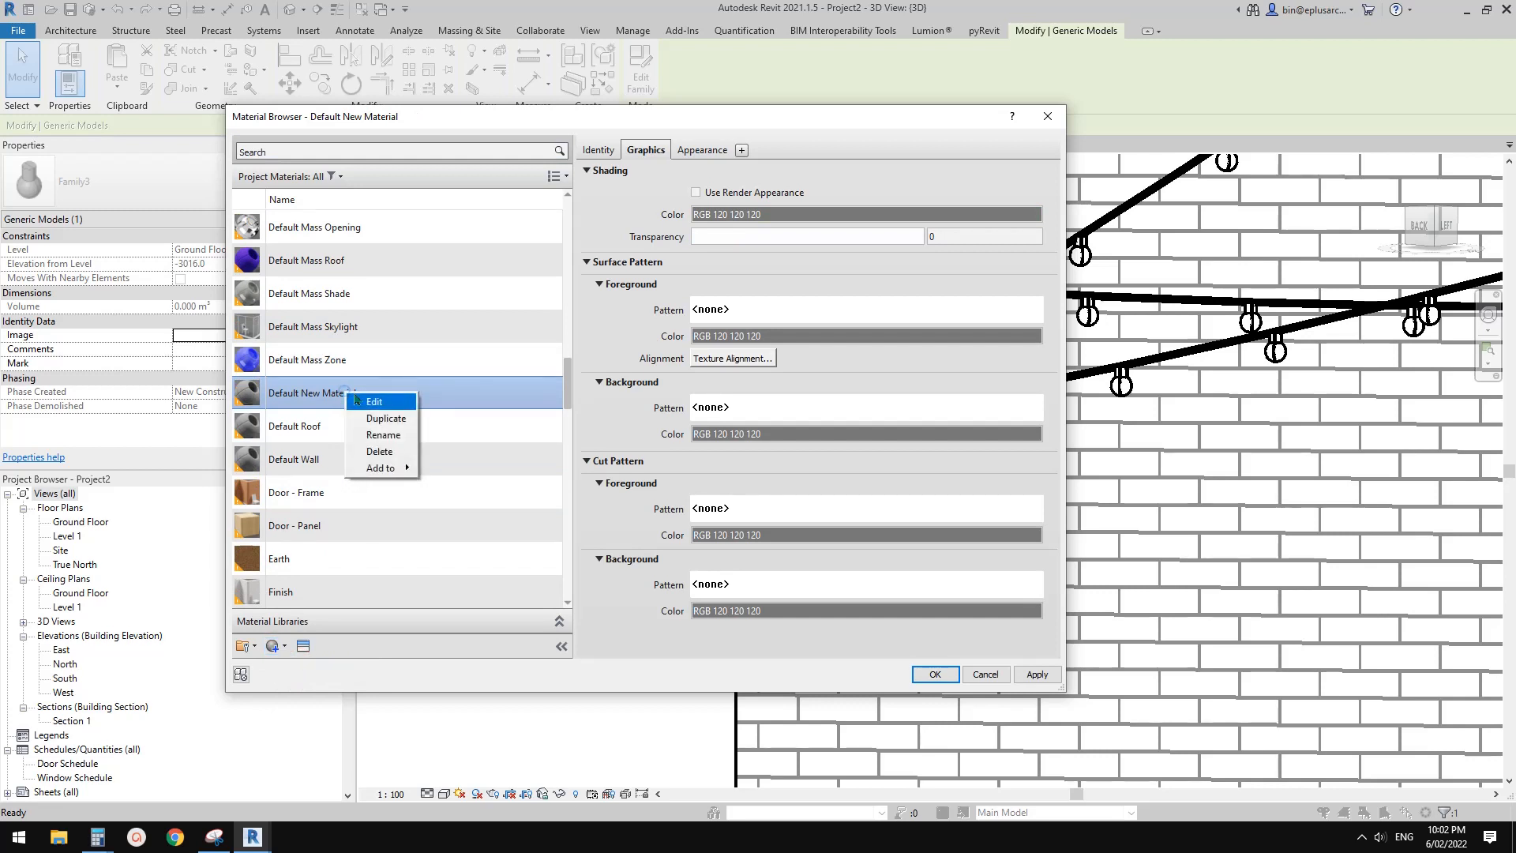
{"action": "left_click", "coordinate": [317, 386]}
Set the new material's generic appearance color to yellow, RGB 255 255 0
{"action": "left_click", "coordinate": [702, 151]}
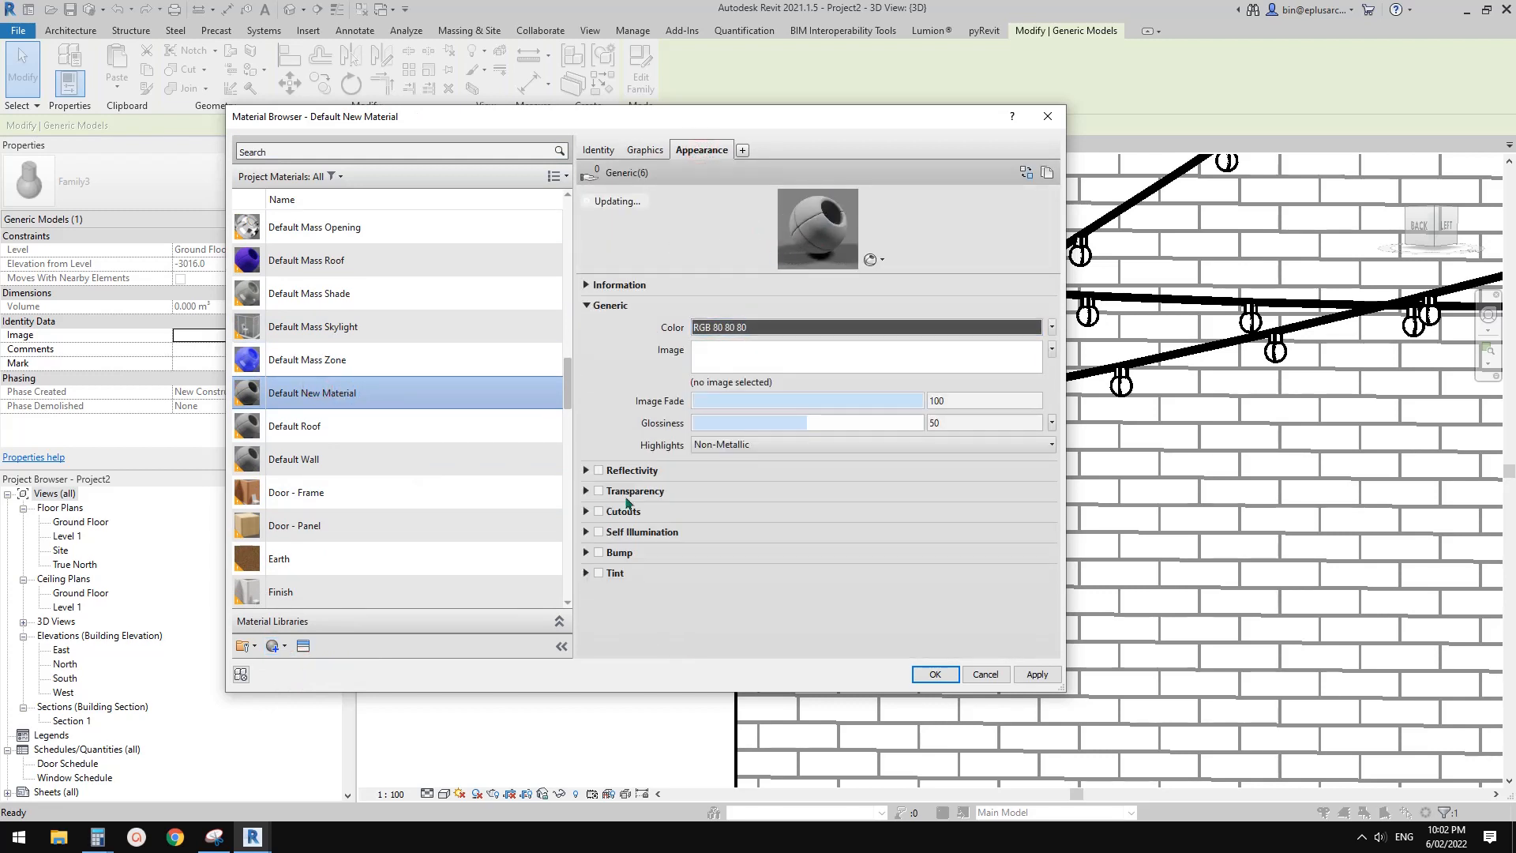
{"action": "left_click", "coordinate": [762, 349]}
{"action": "left_click", "coordinate": [1000, 272]}
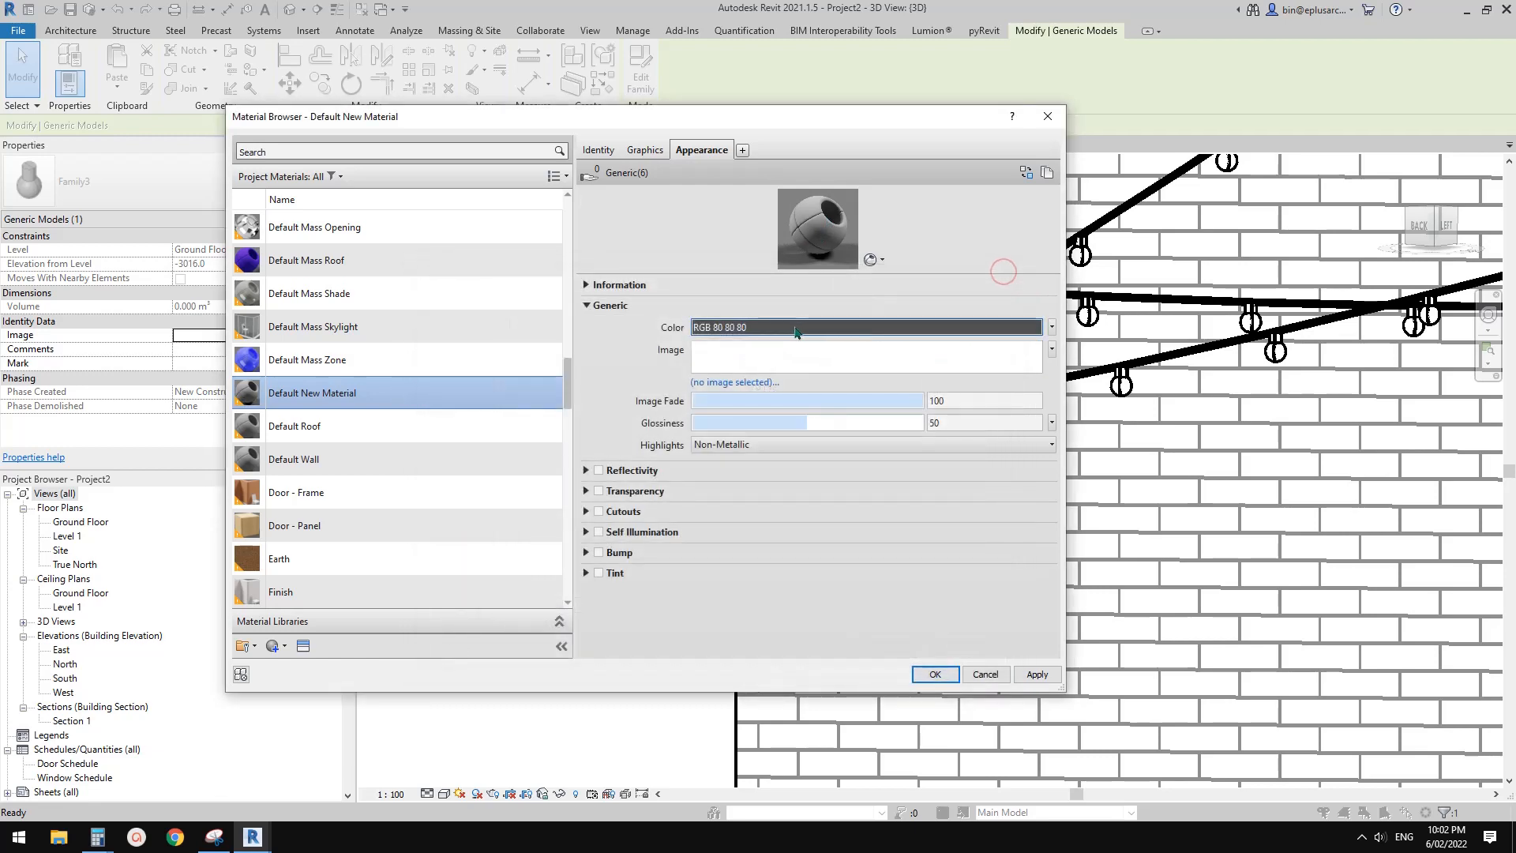
{"action": "left_click", "coordinate": [796, 328]}
{"action": "left_click", "coordinate": [522, 419]}
{"action": "left_click", "coordinate": [708, 539]}
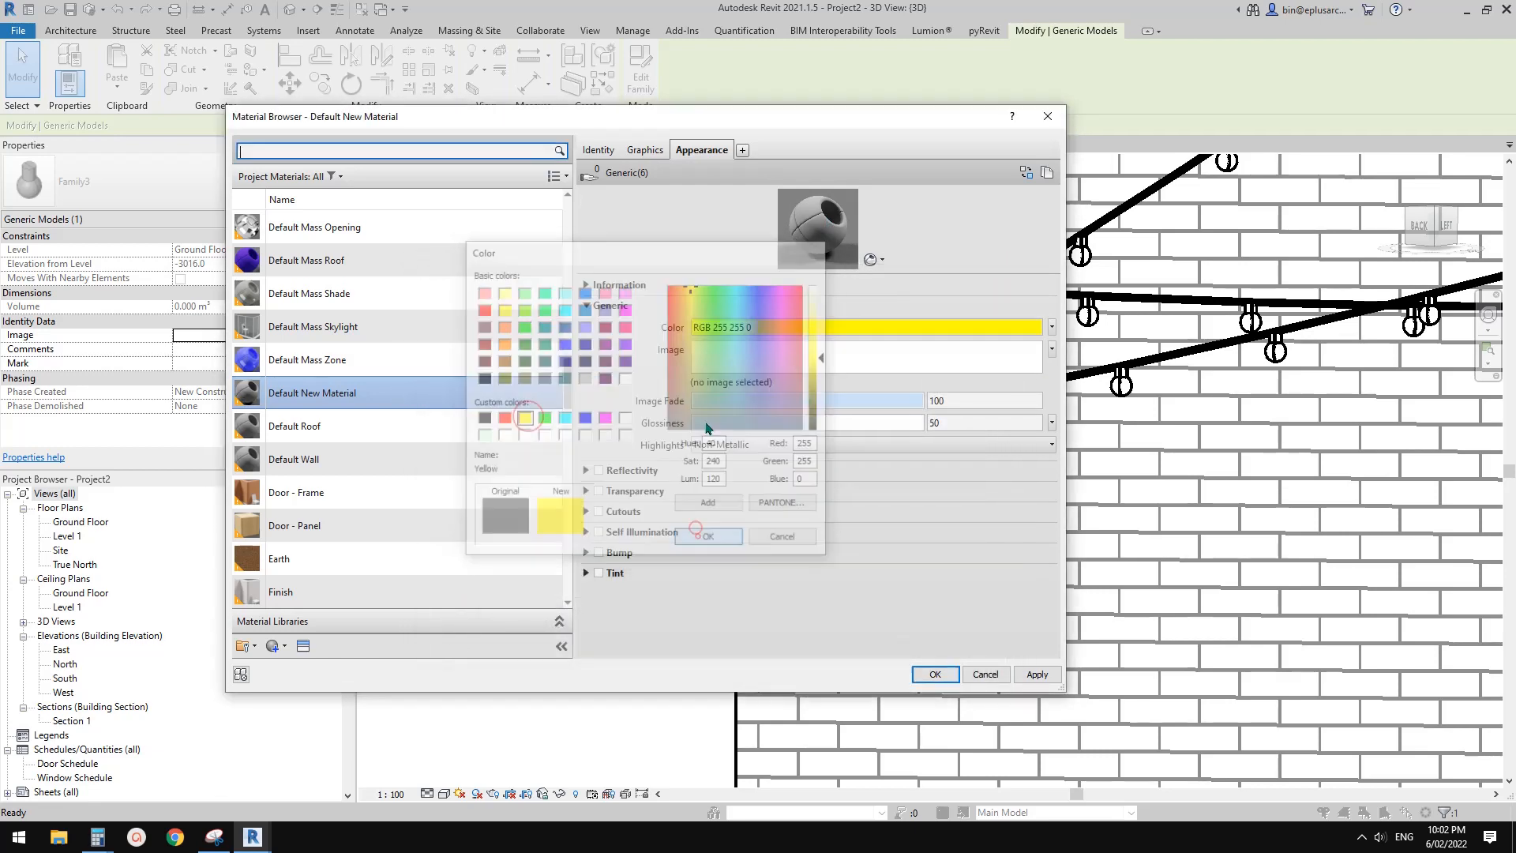
Use the render appearance for the new material's shading and assign it to the bulb's Glass parameter
{"action": "left_click", "coordinate": [646, 149]}
{"action": "left_click", "coordinate": [730, 193]}
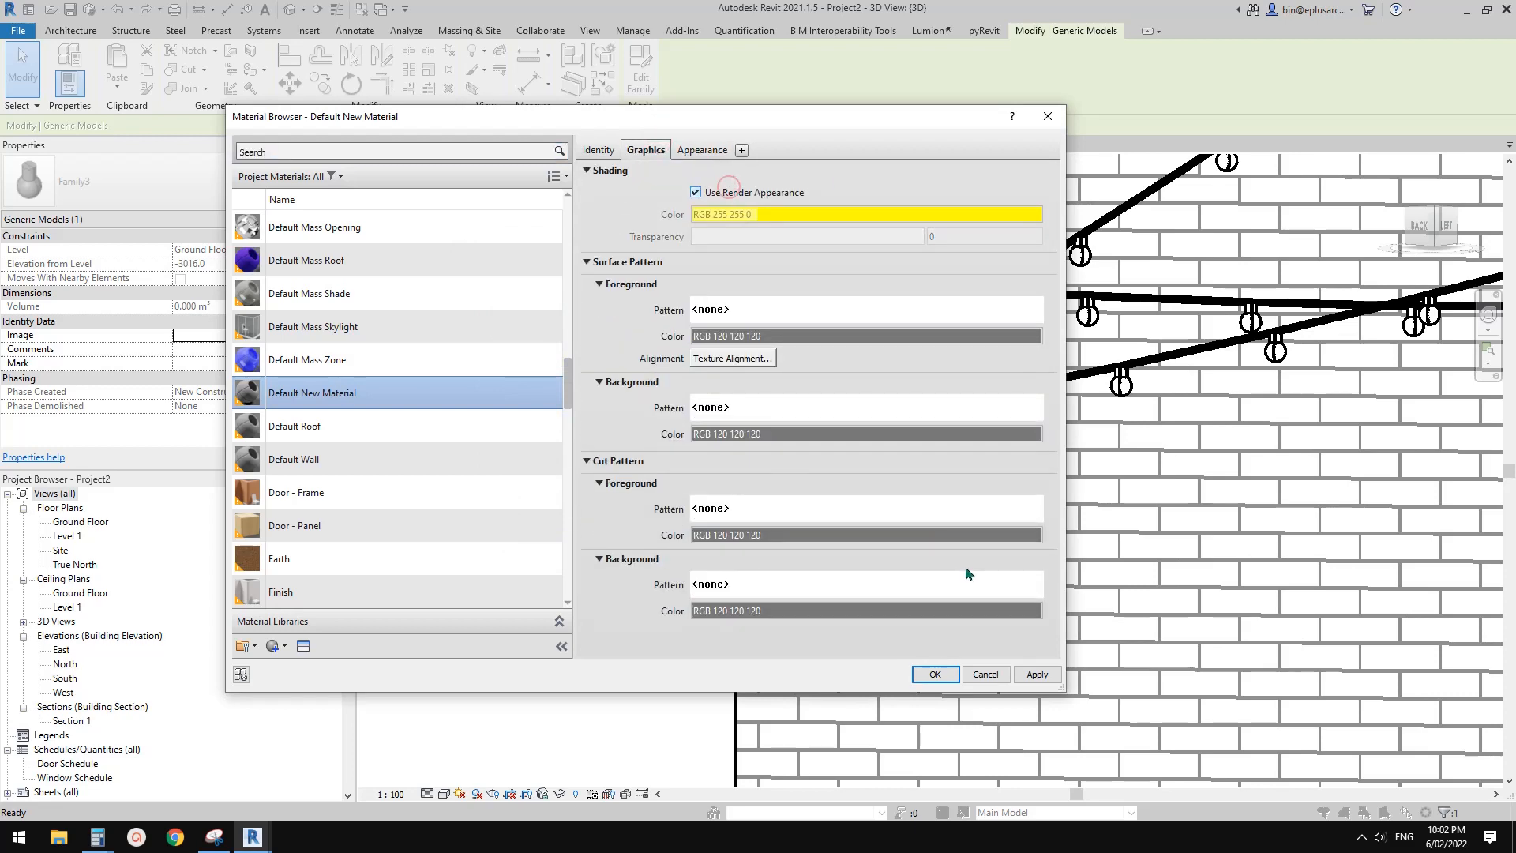
{"action": "left_click", "coordinate": [937, 674]}
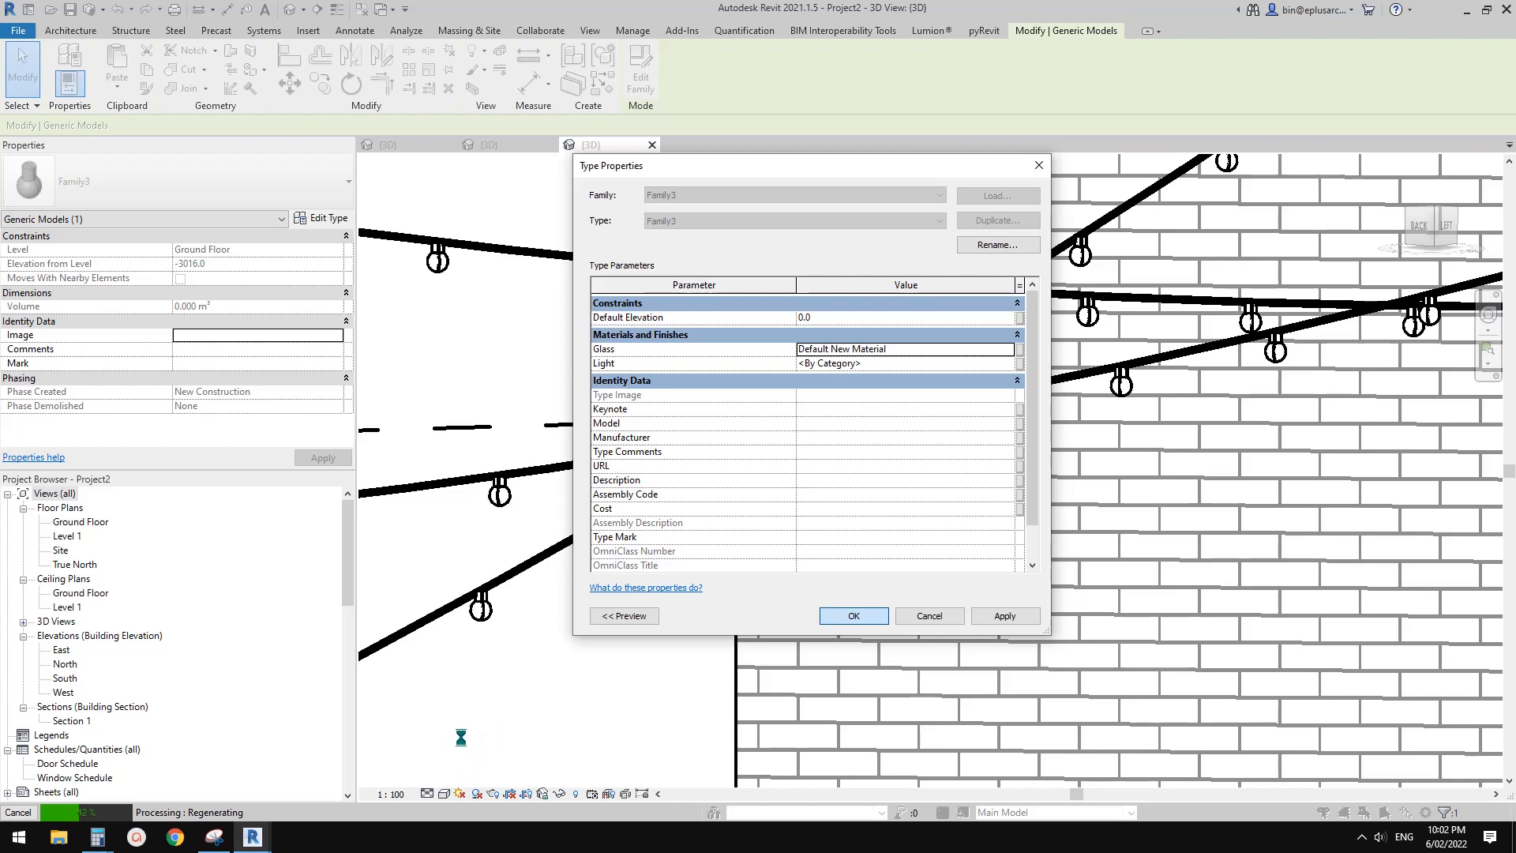
Set the 3D view's visual style to Shaded and clear the bulb selection
{"action": "left_click", "coordinate": [444, 795]}
{"action": "left_click", "coordinate": [472, 746]}
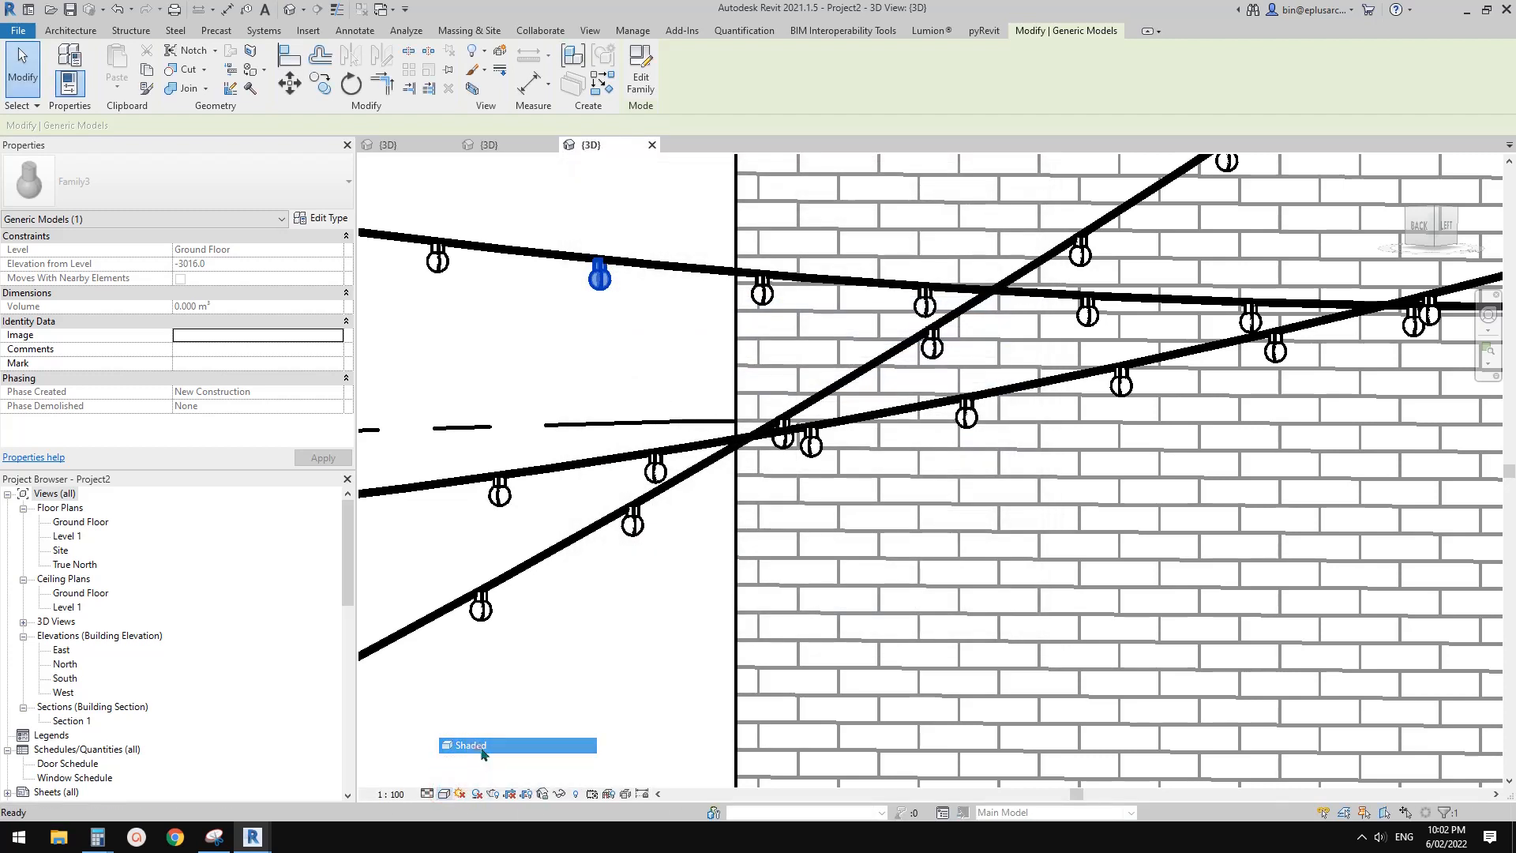
{"action": "left_click", "coordinate": [476, 744]}
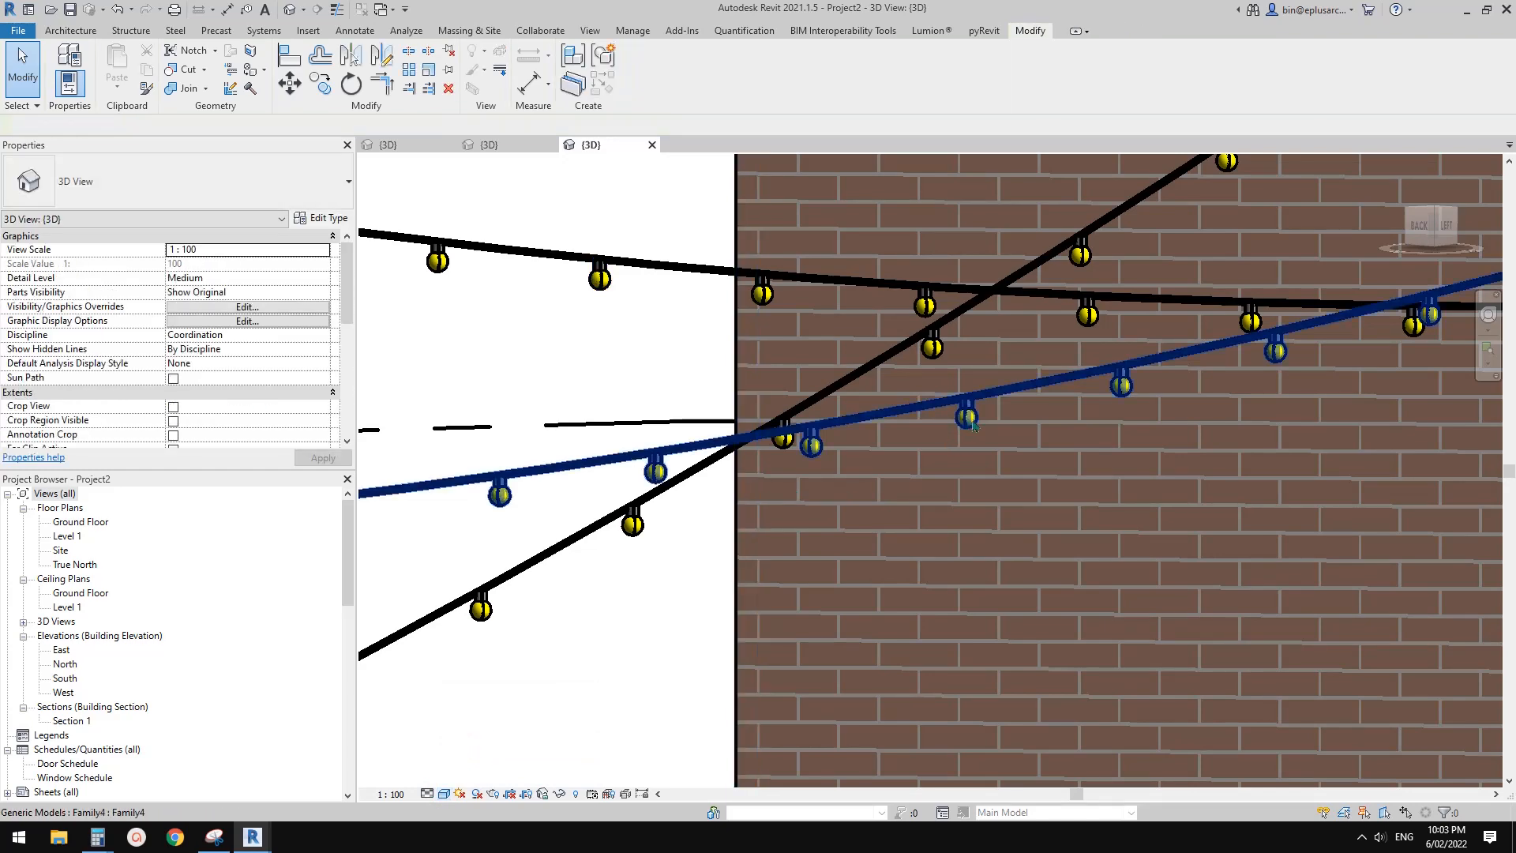
Examine the bulbs' new material up close and the string lights between the walls from several sides
{"action": "scroll", "coordinate": [974, 426], "scroll_direction": "up", "scroll_amount": 2}
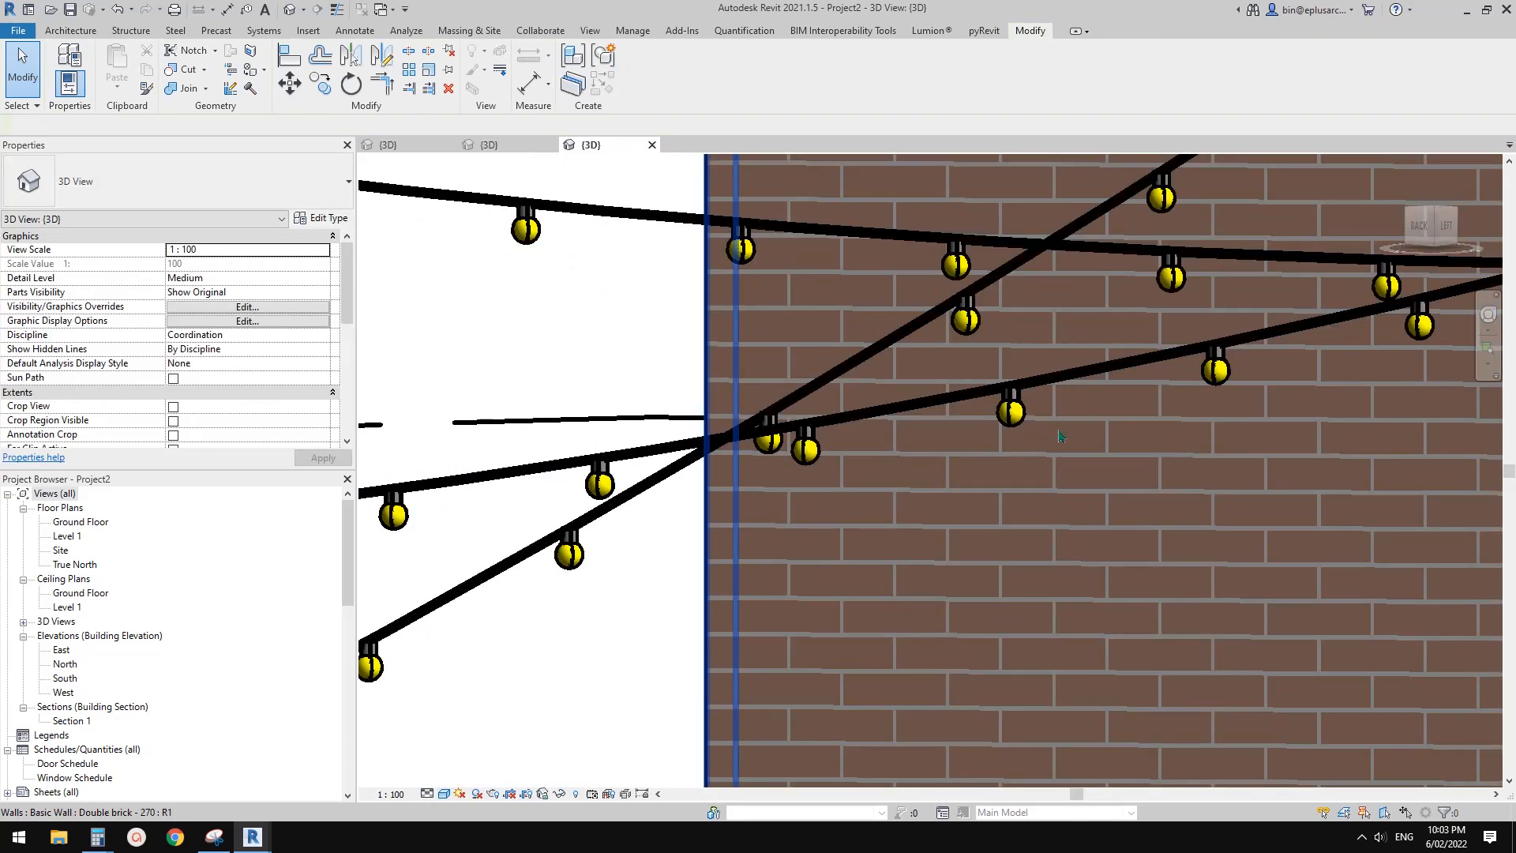
{"action": "scroll", "coordinate": [936, 452], "scroll_direction": "down", "scroll_amount": 3}
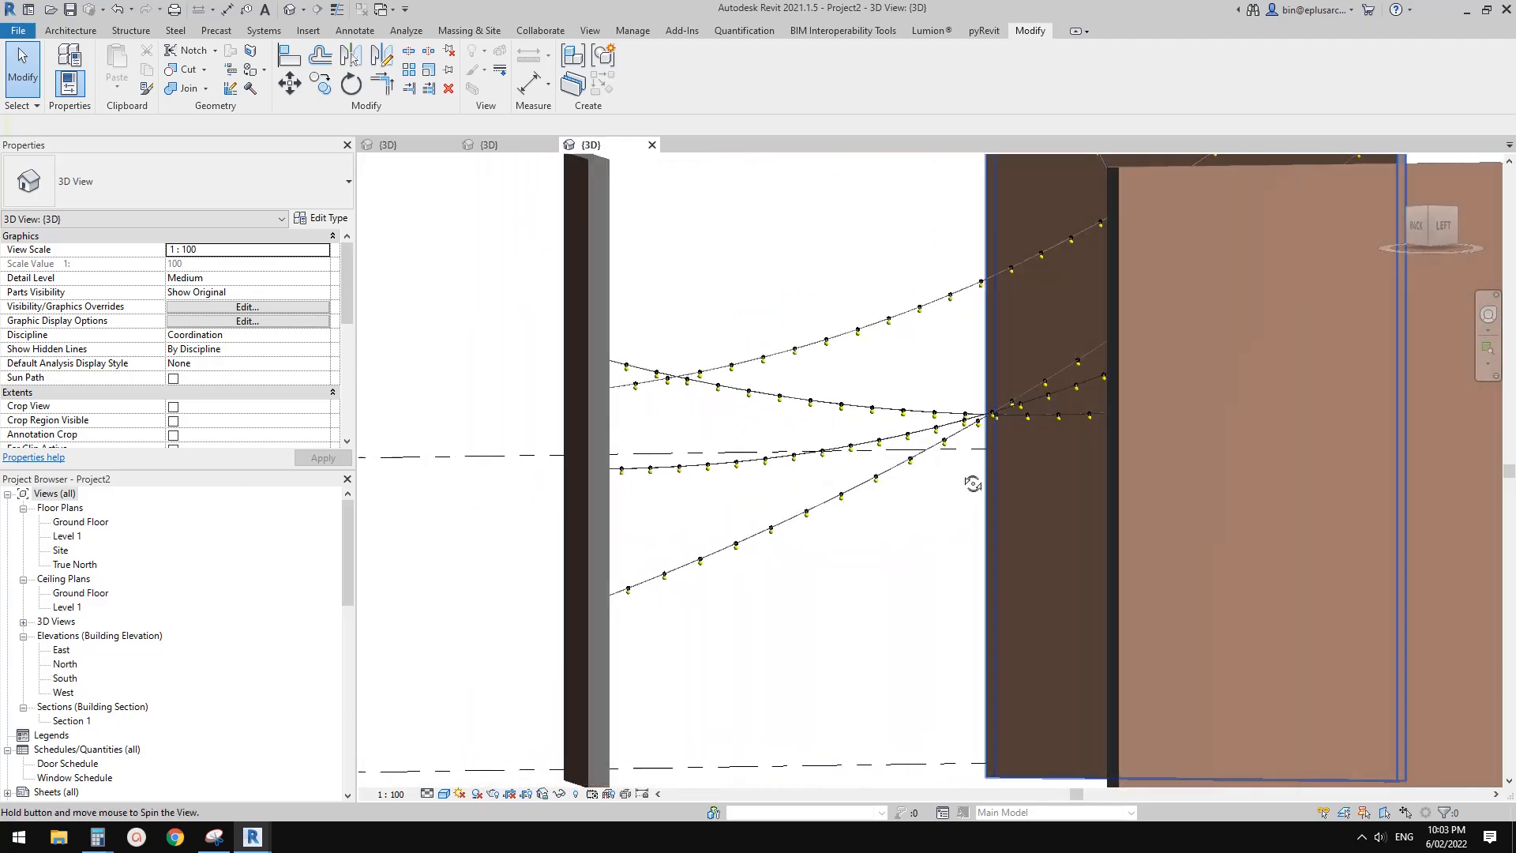
{"action": "mouse_move", "coordinate": [973, 484]}
{"action": "middle_mouse_down", "text": "shift"}
{"action": "mouse_move", "coordinate": [840, 491]}
{"action": "mouse_move", "coordinate": [970, 462]}
{"action": "middle_mouse_up", "text": "shift"}
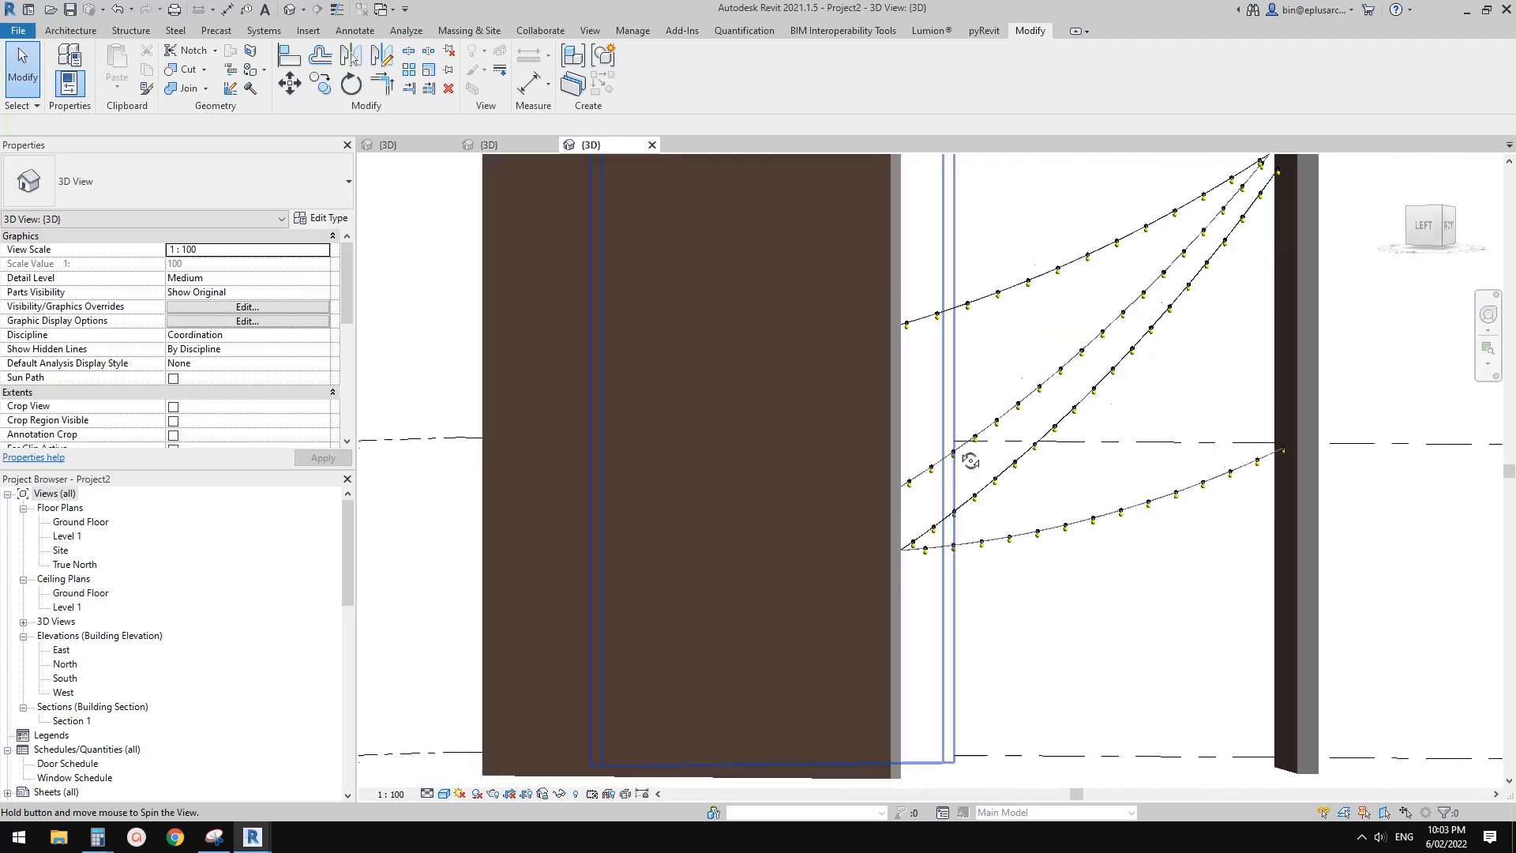
{"action": "middle_click_drag", "start_coordinate": [1251, 455], "coordinate": [1041, 451], "text": "shift"}
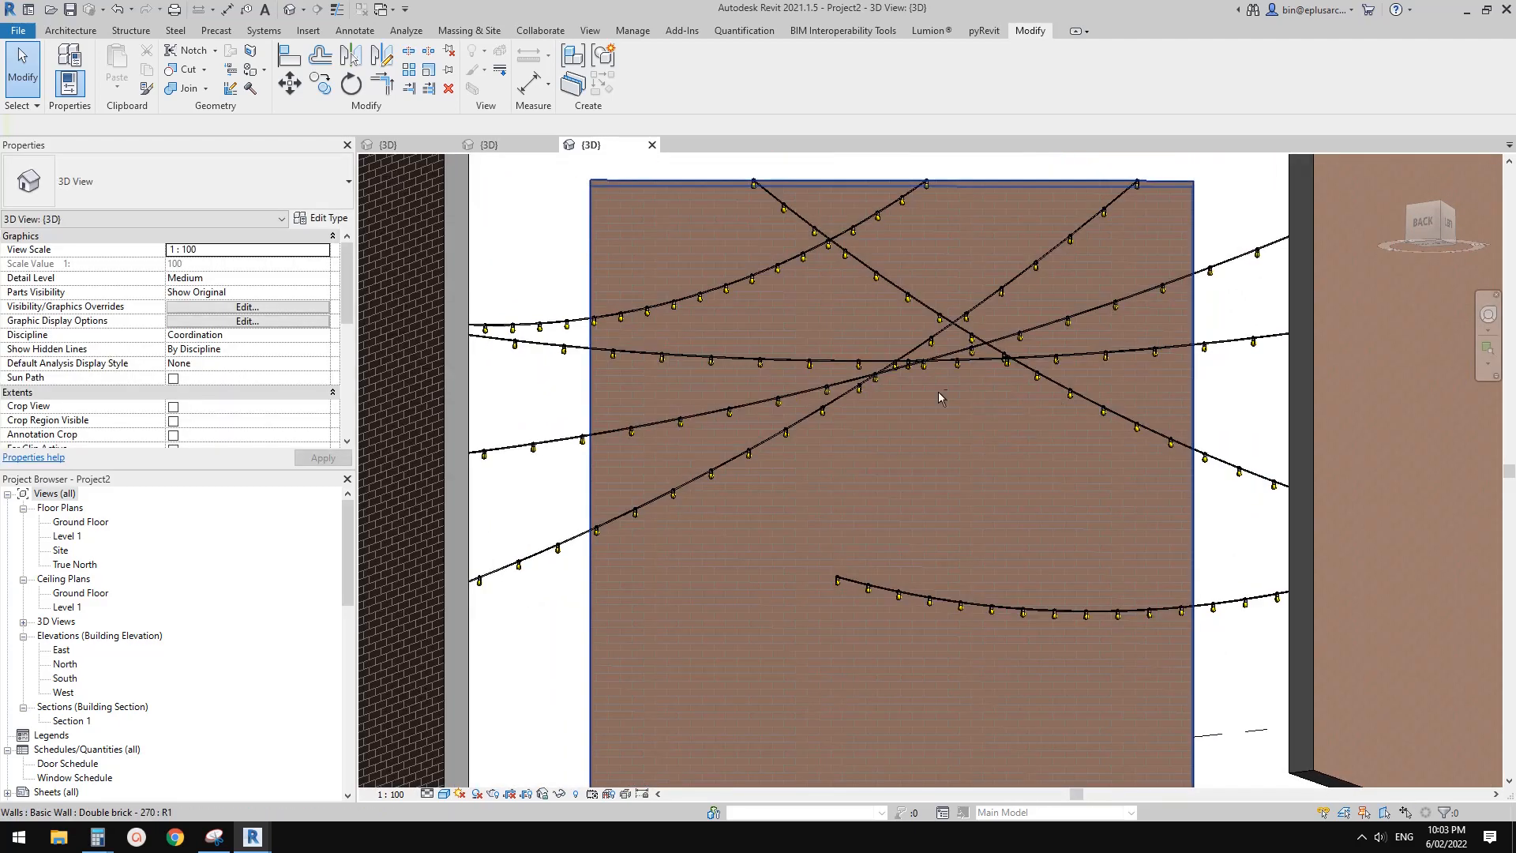
{"action": "scroll", "coordinate": [940, 397], "scroll_direction": "down", "scroll_amount": 5}
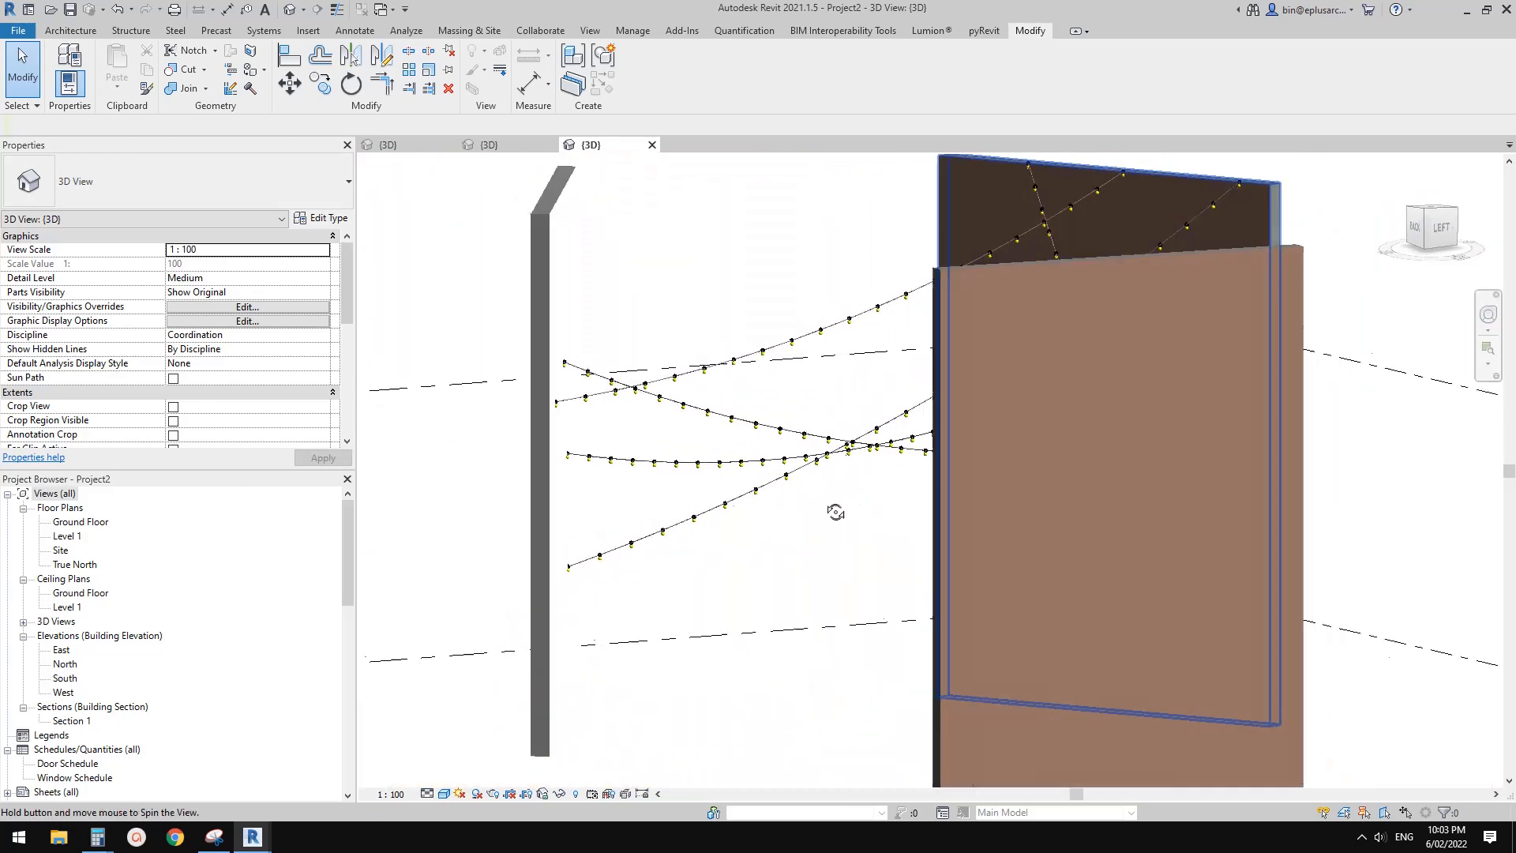
{"action": "middle_click_drag", "start_coordinate": [898, 509], "coordinate": [971, 493], "text": "shift"}
{"action": "middle_click_drag", "start_coordinate": [993, 574], "coordinate": [1202, 566], "text": "shift"}
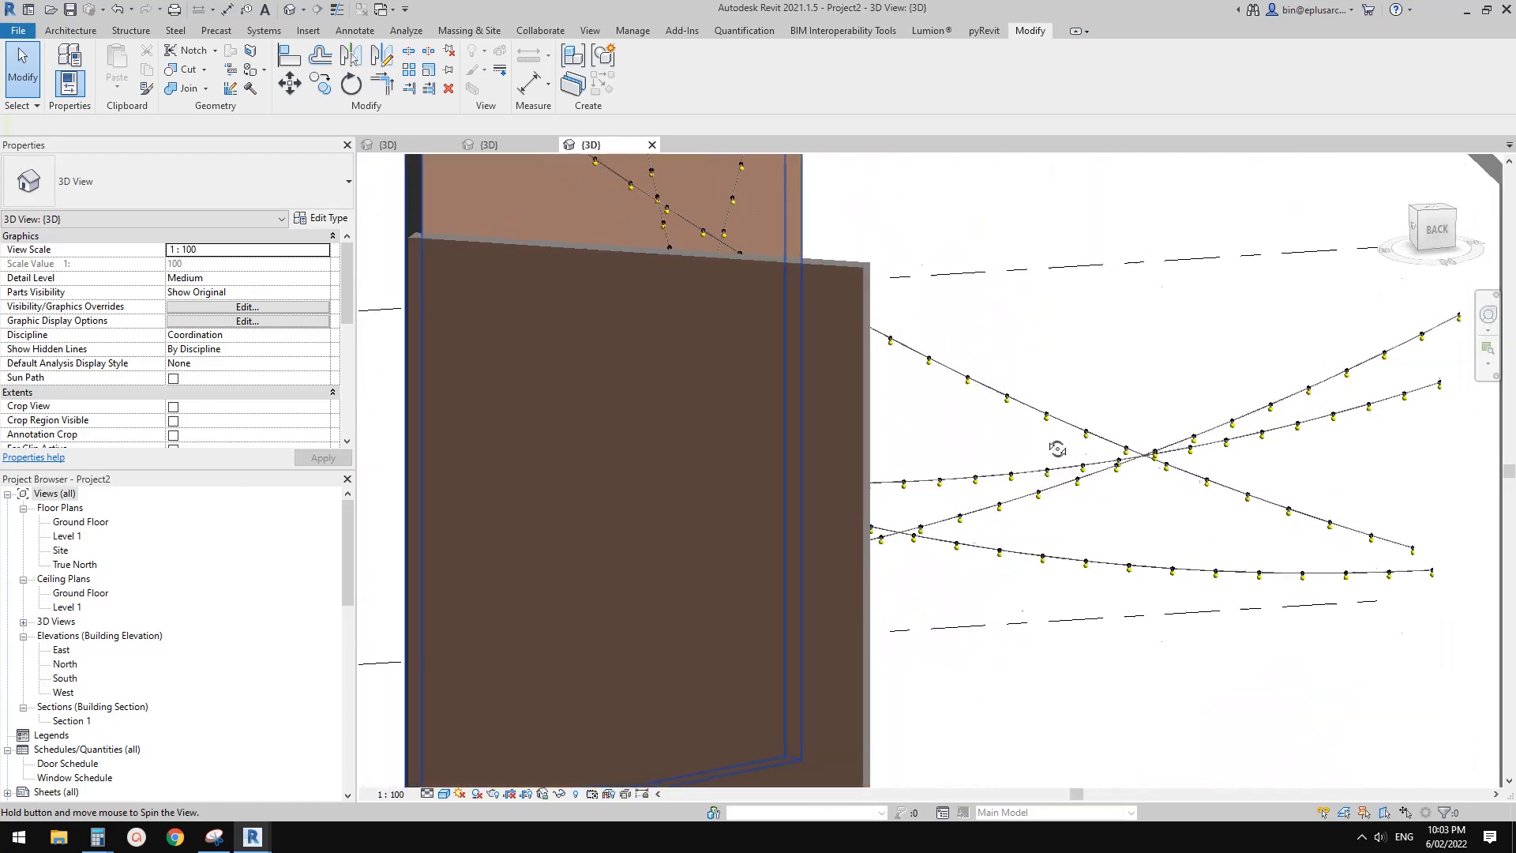
{"action": "middle_click_drag", "start_coordinate": [1058, 448], "coordinate": [855, 433], "text": "shift"}
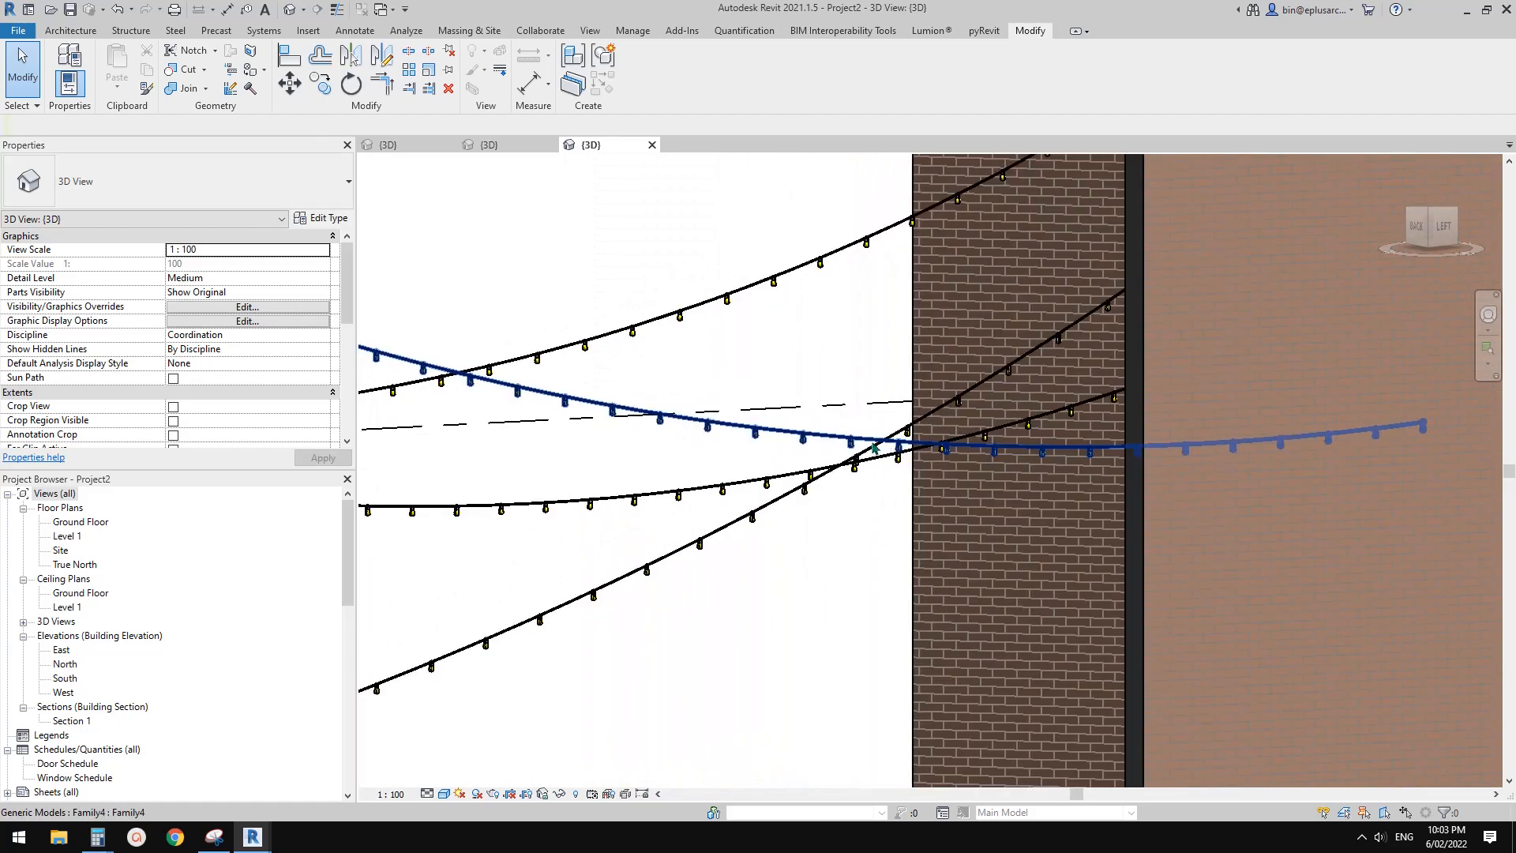
Select individual string lights to inspect how each one spans between the walls, and clear the selection
{"action": "left_click", "coordinate": [849, 440]}
{"action": "middle_click_drag", "start_coordinate": [849, 440], "coordinate": [1011, 462], "text": "shift"}
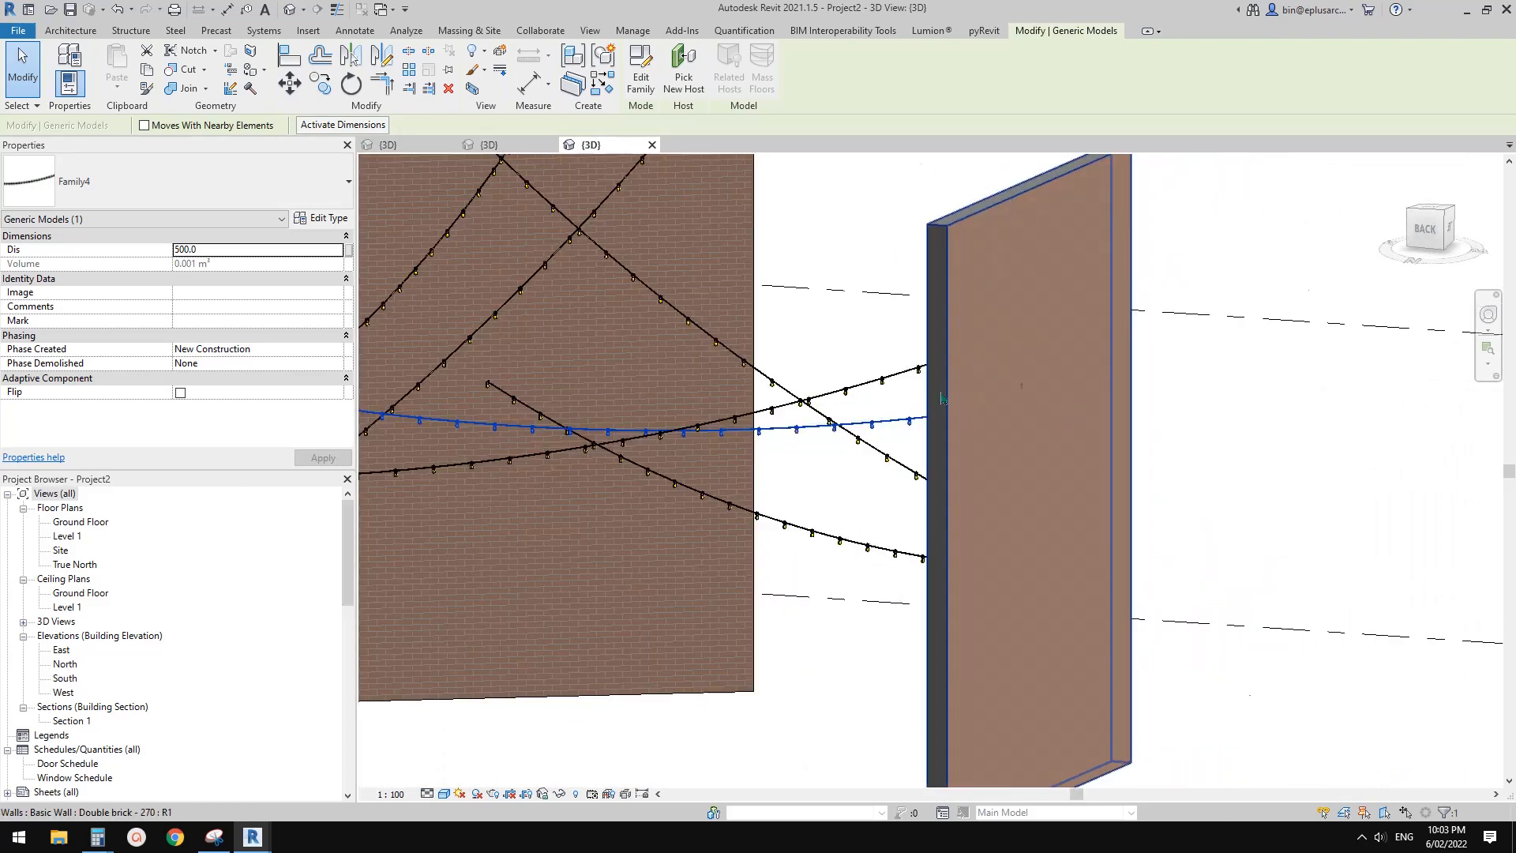
{"action": "scroll", "coordinate": [875, 396], "scroll_direction": "up", "scroll_amount": 2}
{"action": "middle_click_drag", "start_coordinate": [876, 396], "coordinate": [1064, 399]}
{"action": "left_click", "coordinate": [1064, 401]}
{"action": "left_click", "coordinate": [973, 499]}
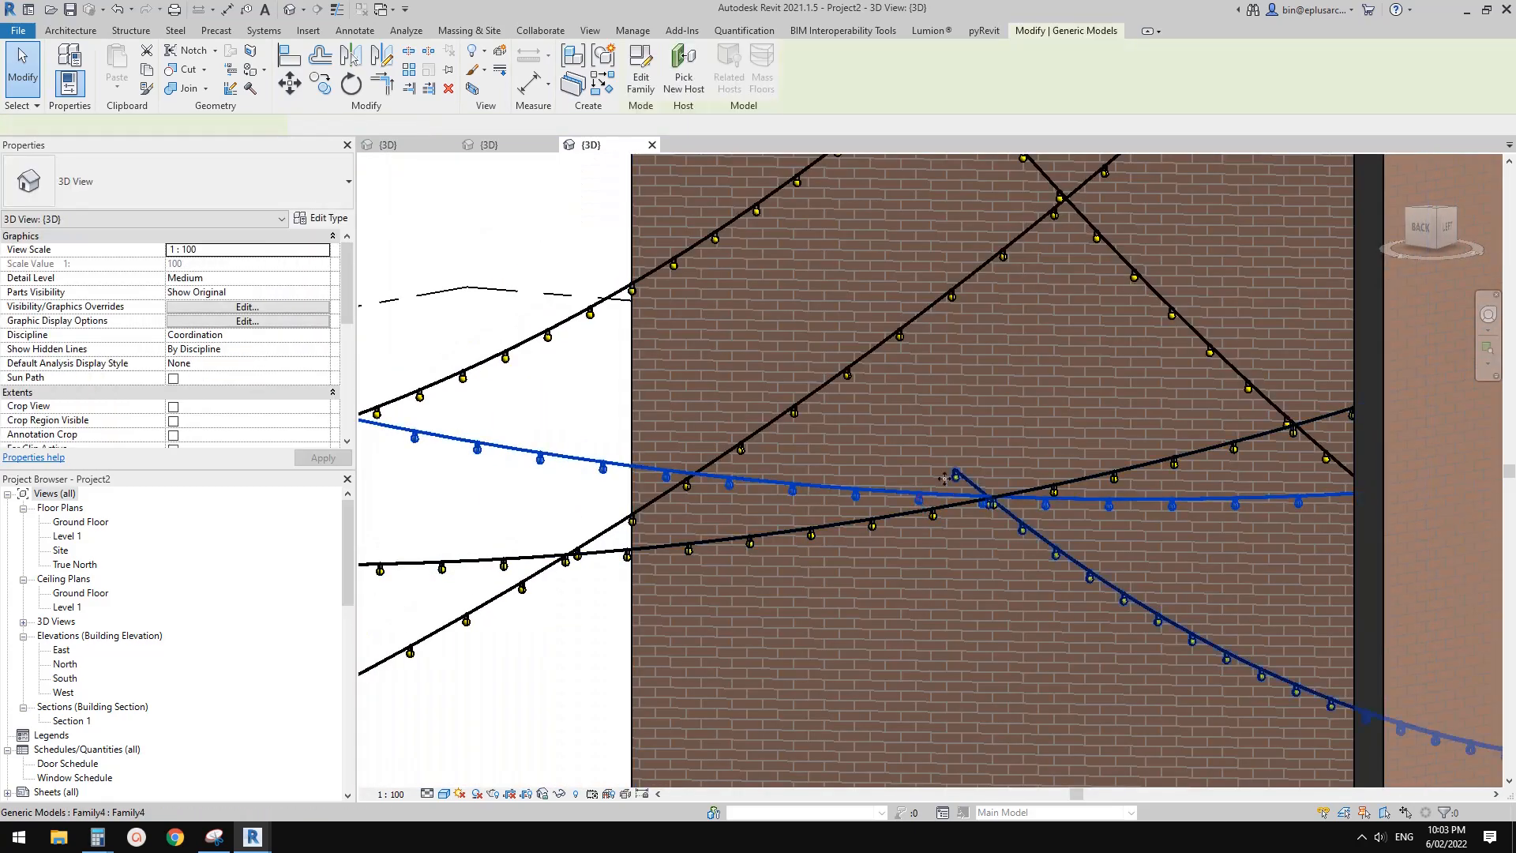
{"action": "mouse_move", "coordinate": [920, 497]}
{"action": "middle_mouse_down", "text": "shift"}
{"action": "mouse_move", "coordinate": [867, 476]}
{"action": "mouse_move", "coordinate": [820, 506]}
{"action": "mouse_move", "coordinate": [763, 502]}
{"action": "mouse_move", "coordinate": [835, 489]}
{"action": "mouse_move", "coordinate": [822, 497]}
{"action": "middle_mouse_up", "text": "shift"}
{"action": "scroll", "coordinate": [762, 491], "scroll_direction": "up", "scroll_amount": 3}
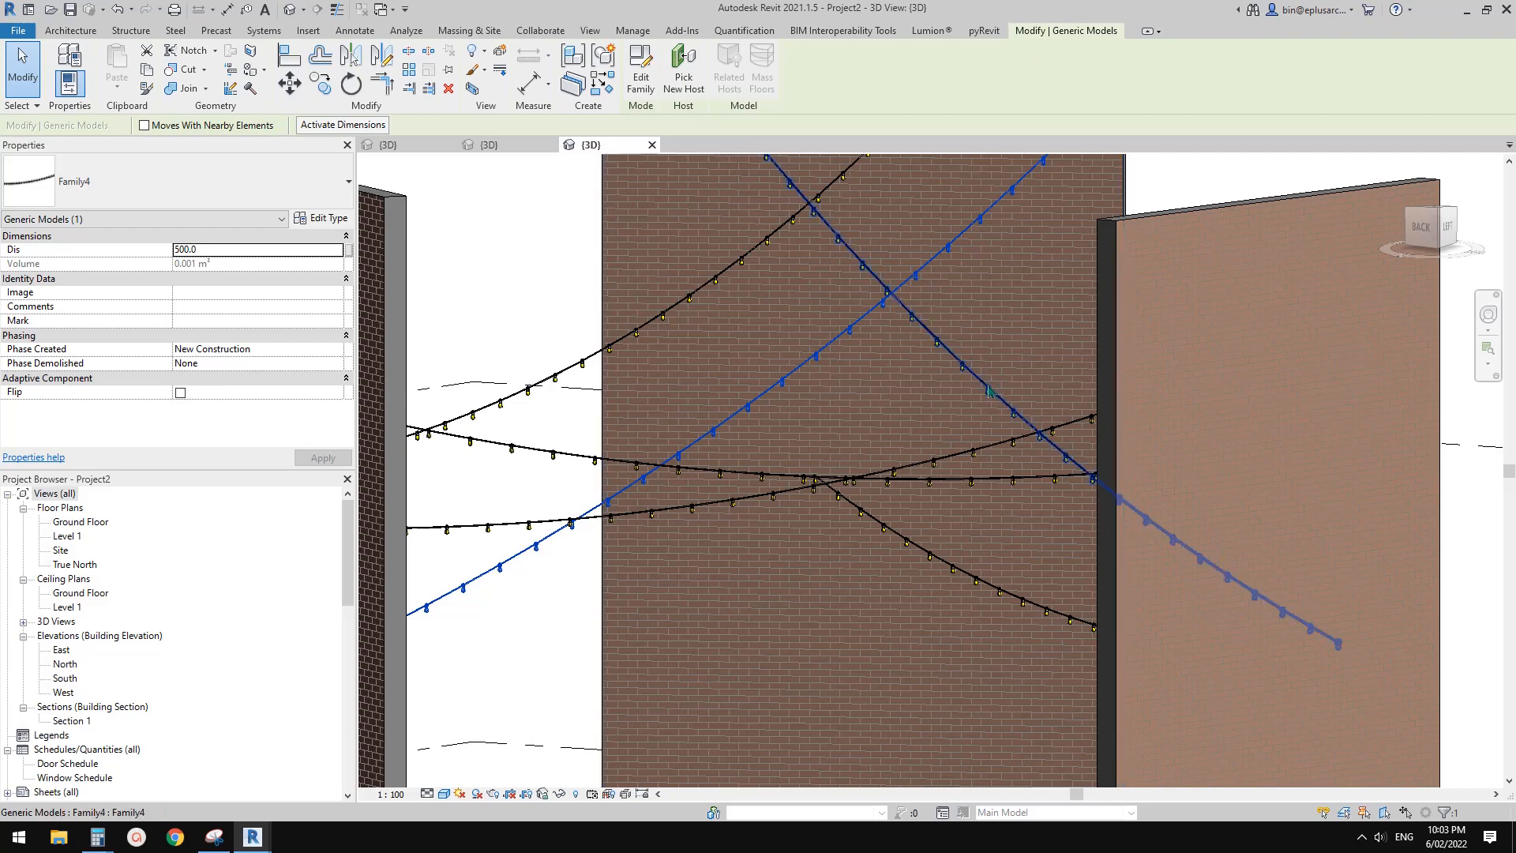
{"action": "middle_click_drag", "start_coordinate": [990, 390], "coordinate": [901, 449], "text": "shift"}
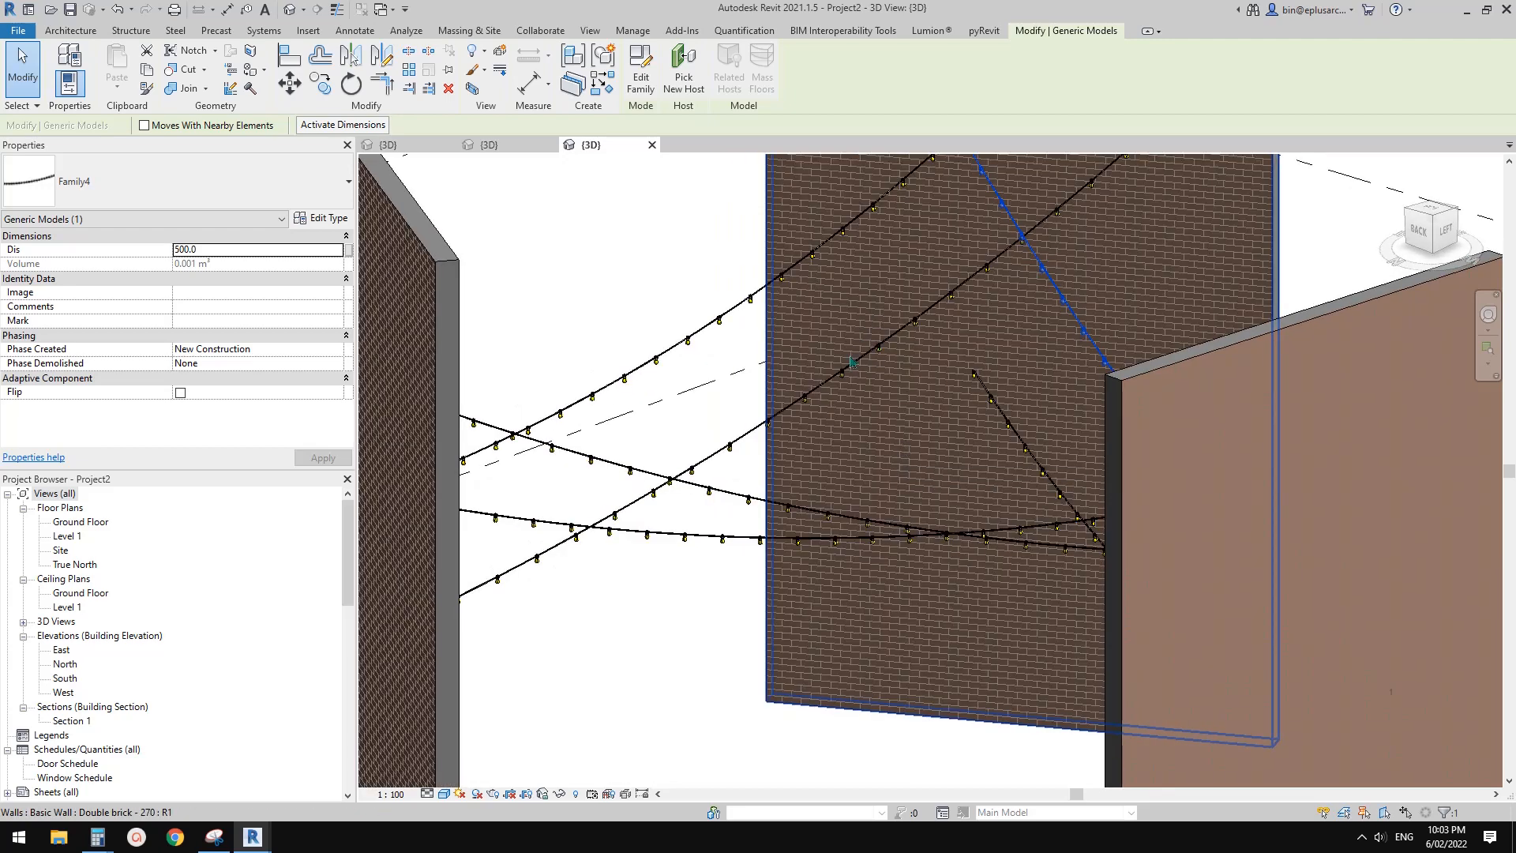
{"action": "scroll", "coordinate": [815, 435], "scroll_direction": "up", "scroll_amount": 1}
{"action": "key", "text": "Escape"}
{"action": "scroll", "coordinate": [838, 428], "scroll_direction": "up", "scroll_amount": 1}
{"action": "mouse_move", "coordinate": [838, 428]}
{"action": "middle_mouse_down"}
{"action": "mouse_move", "coordinate": [813, 474]}
{"action": "mouse_move", "coordinate": [851, 442]}
{"action": "middle_mouse_up"}
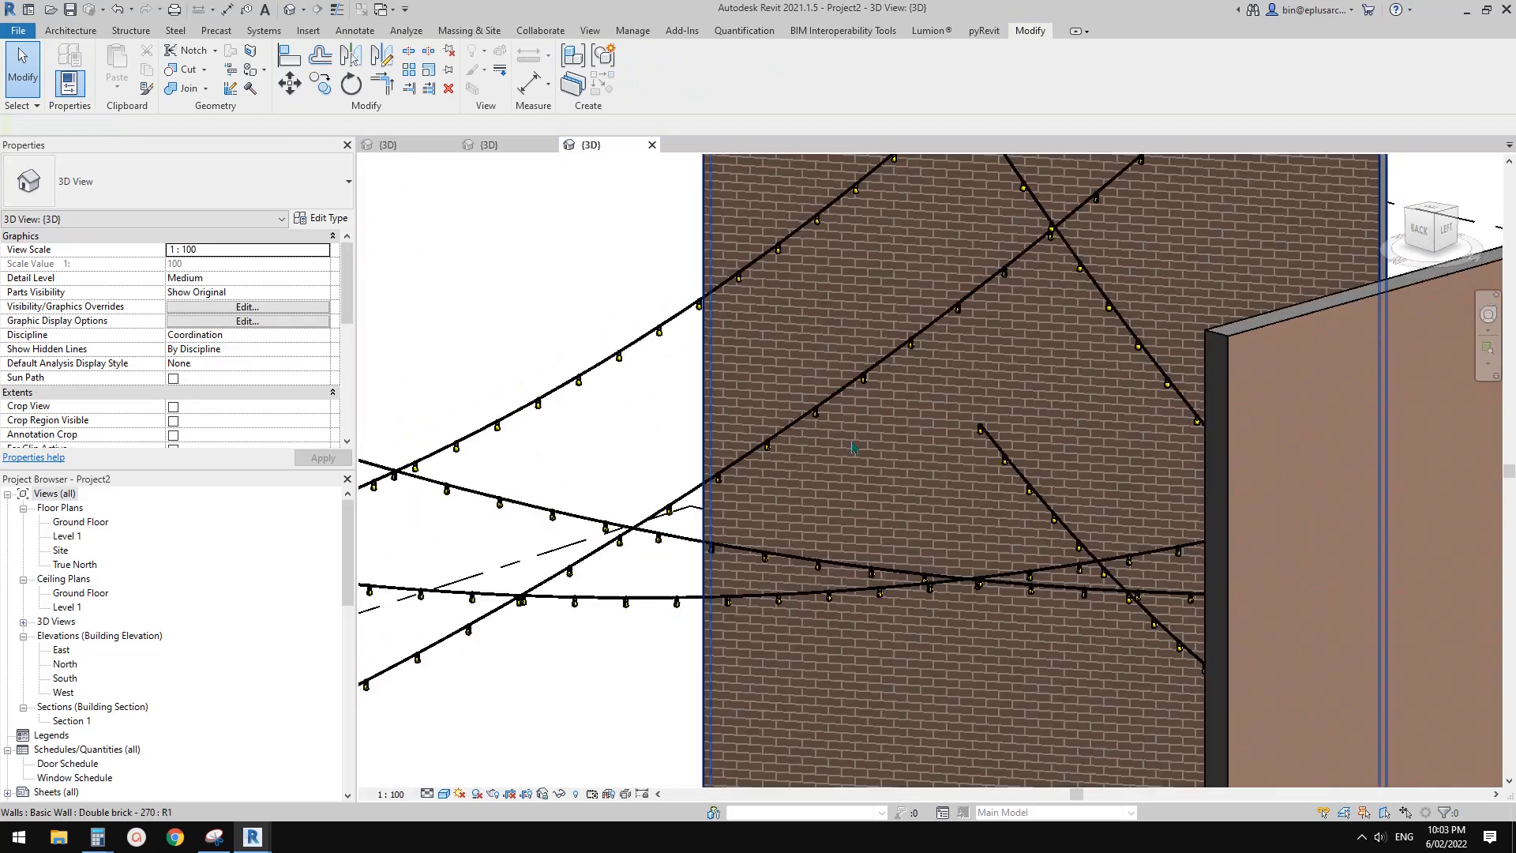